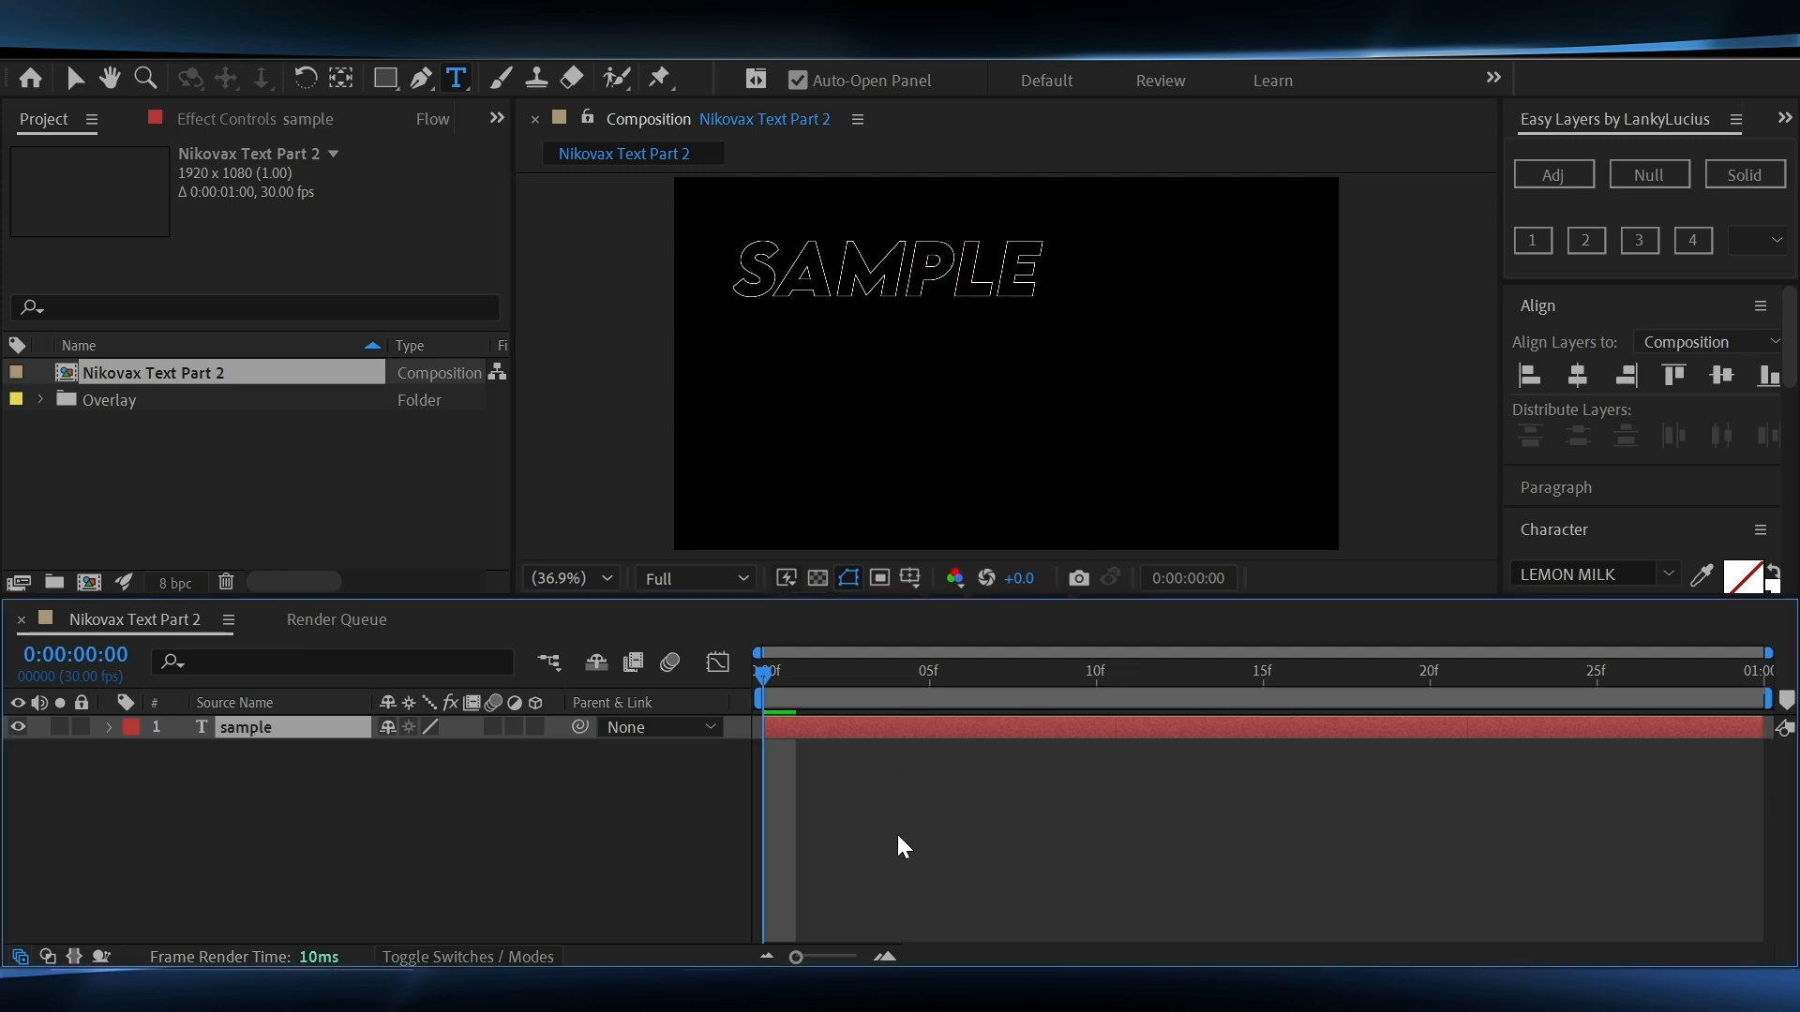
Centre the SAMPLE text horizontally and vertically in the composition, and centre its anchor point in the layer content
double_click(857, 733)
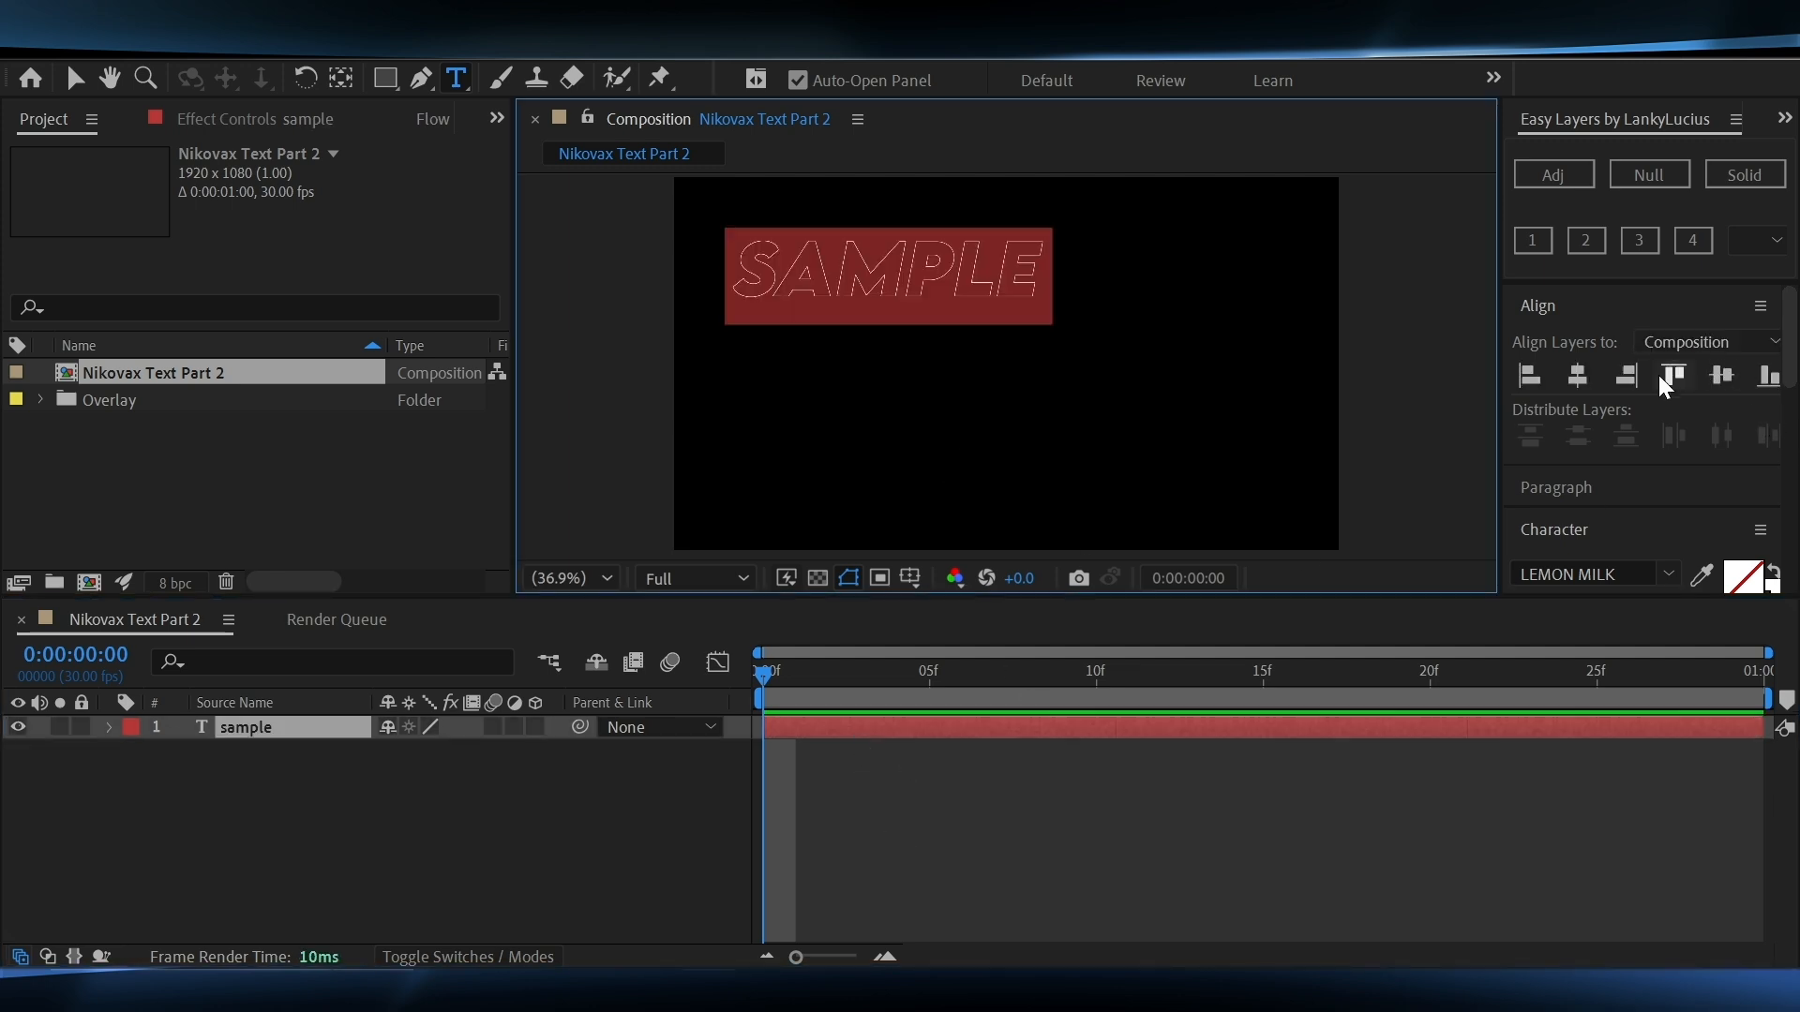
click(1580, 377)
click(1723, 377)
click(833, 766)
right_click(805, 733)
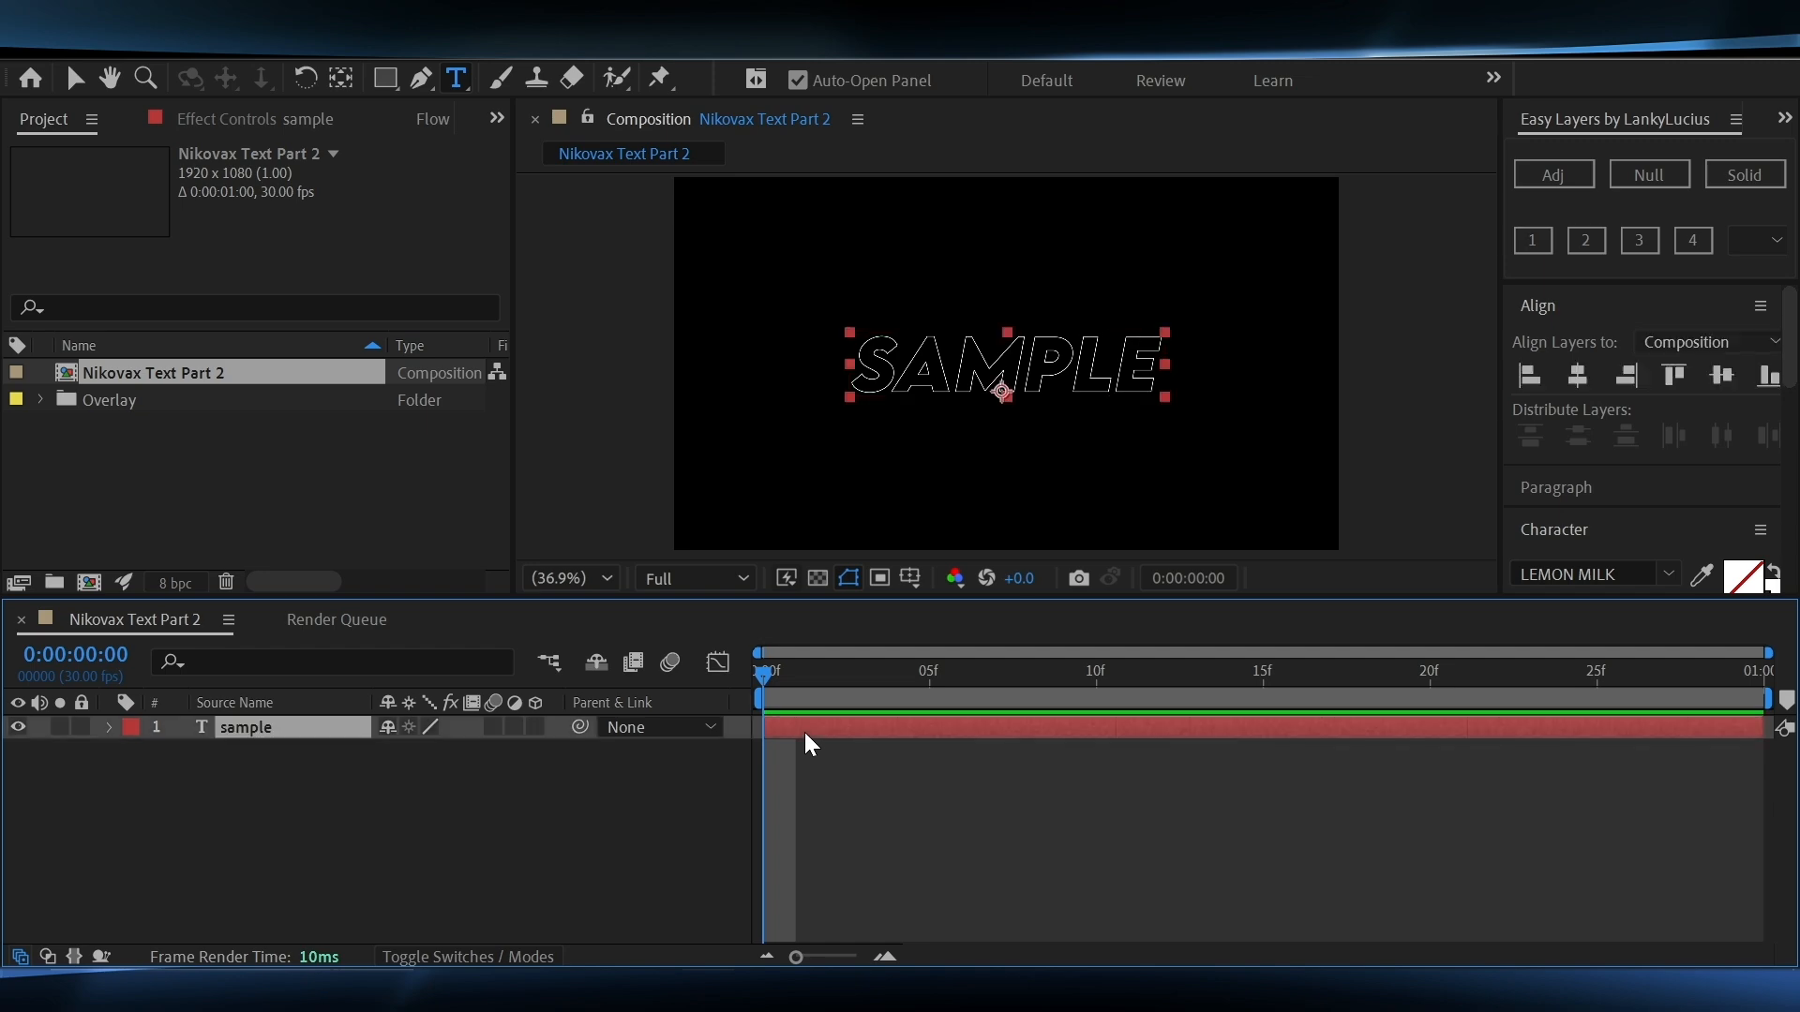
mouse_move(911, 320)
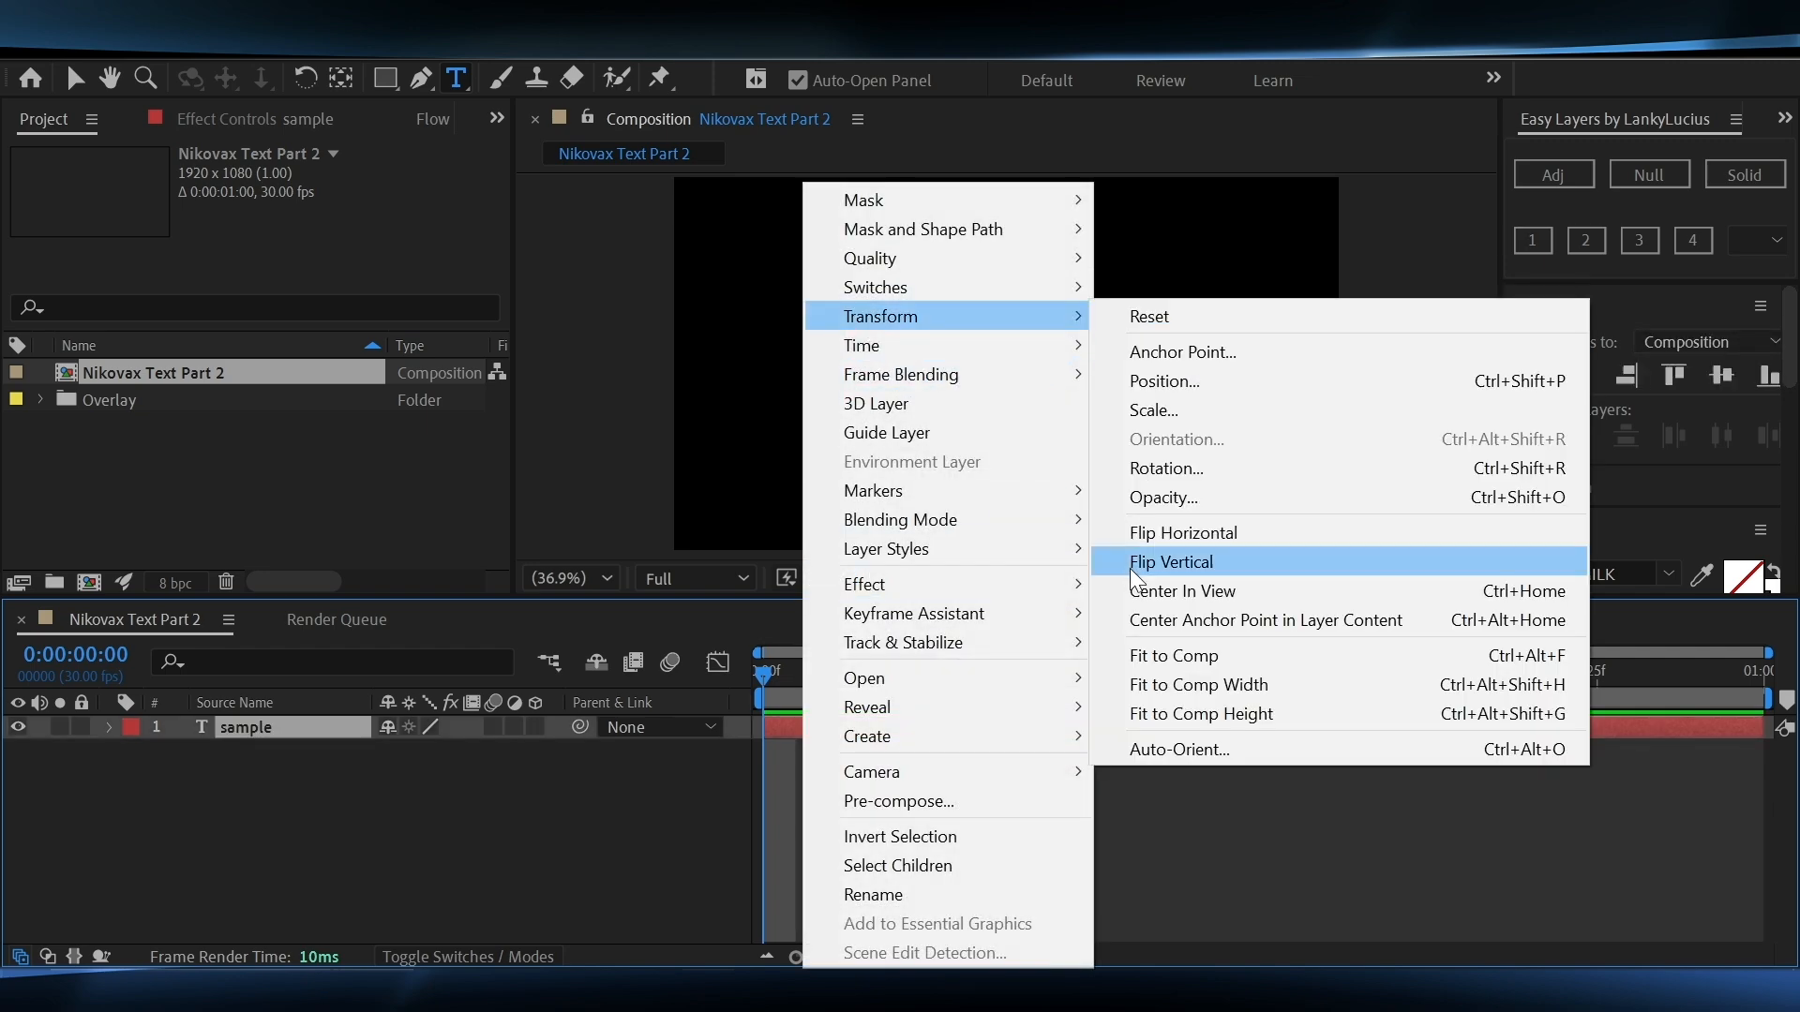
click(1168, 611)
Add a Tracking animator to the sample text layer and set its Tracking Amount to 30
click(102, 747)
click(109, 727)
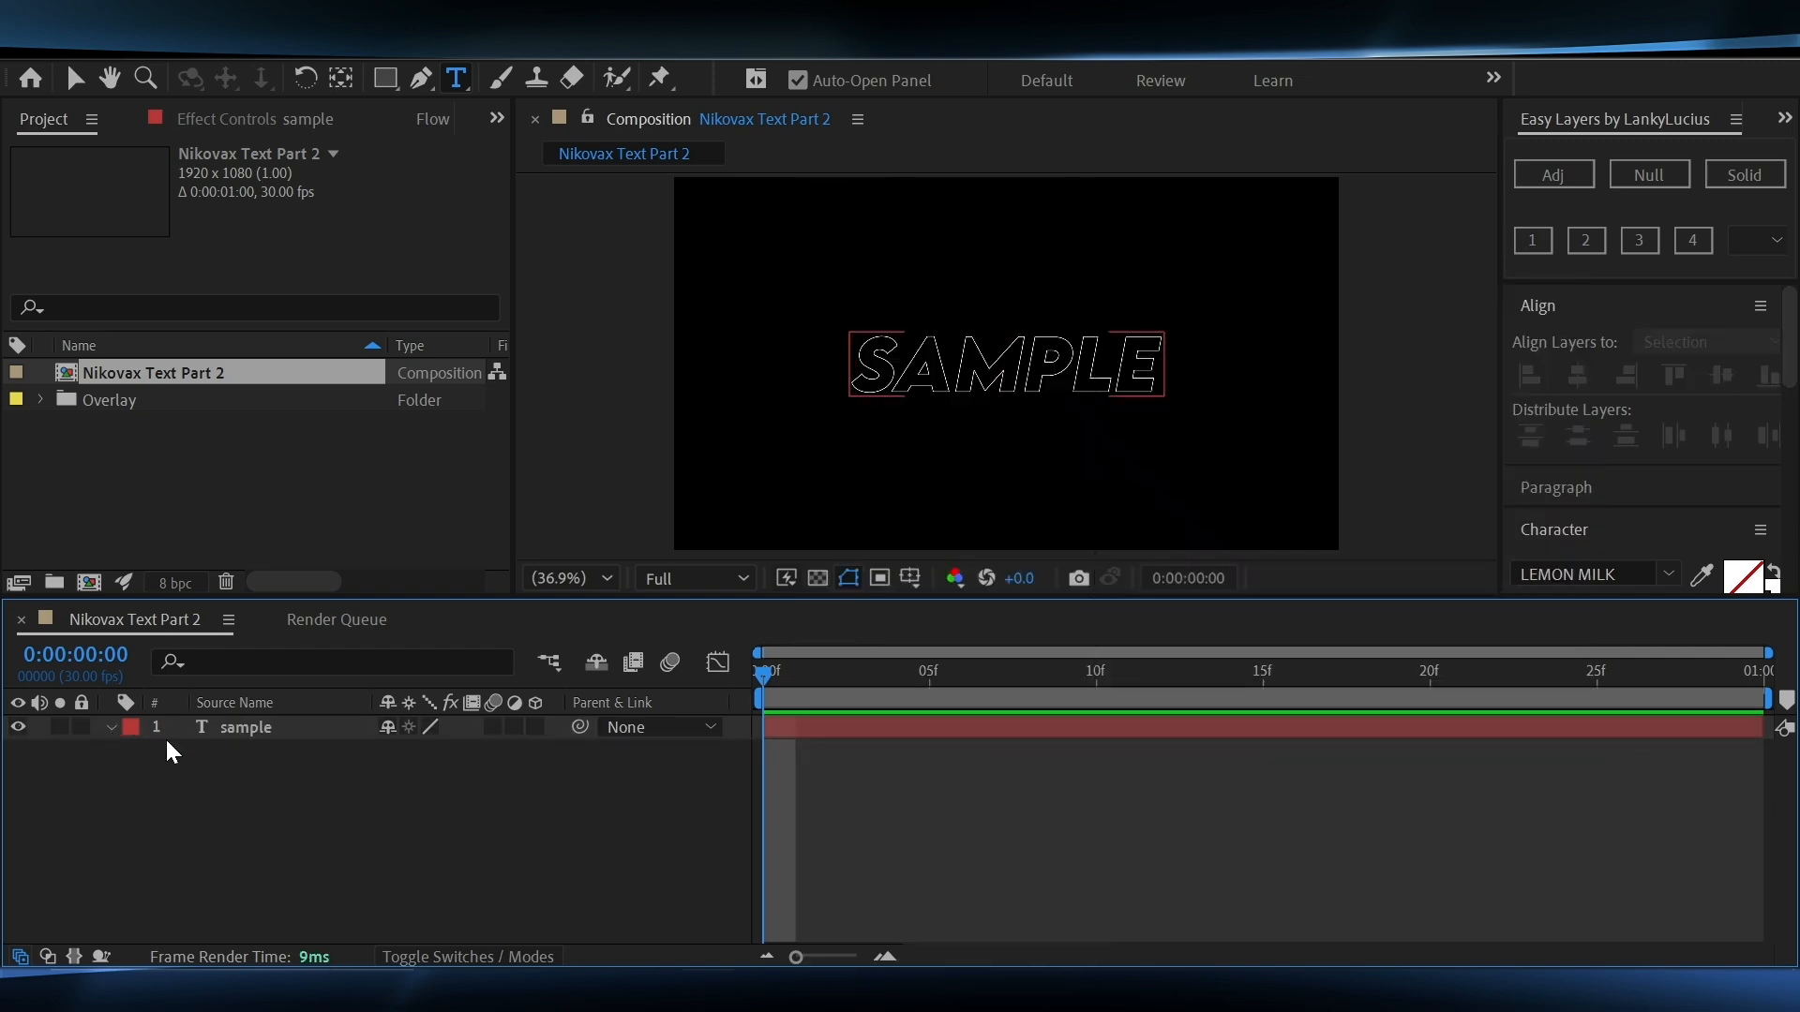
click(548, 752)
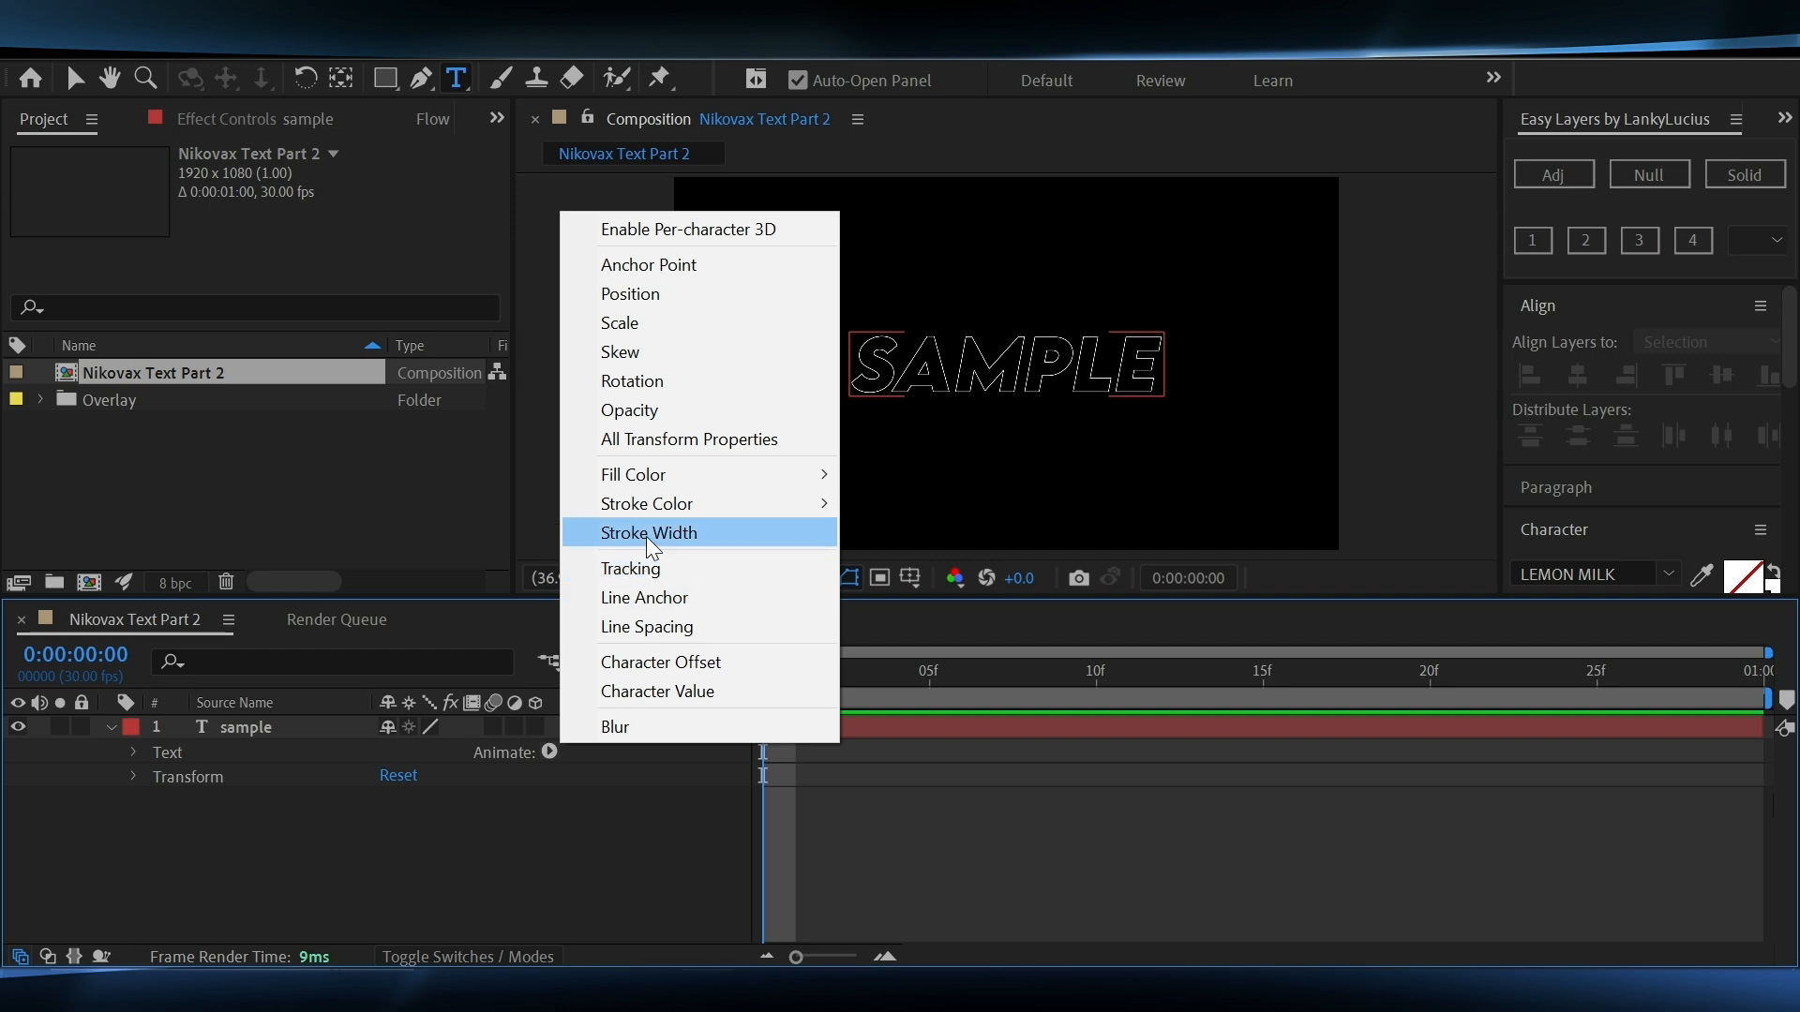
click(636, 569)
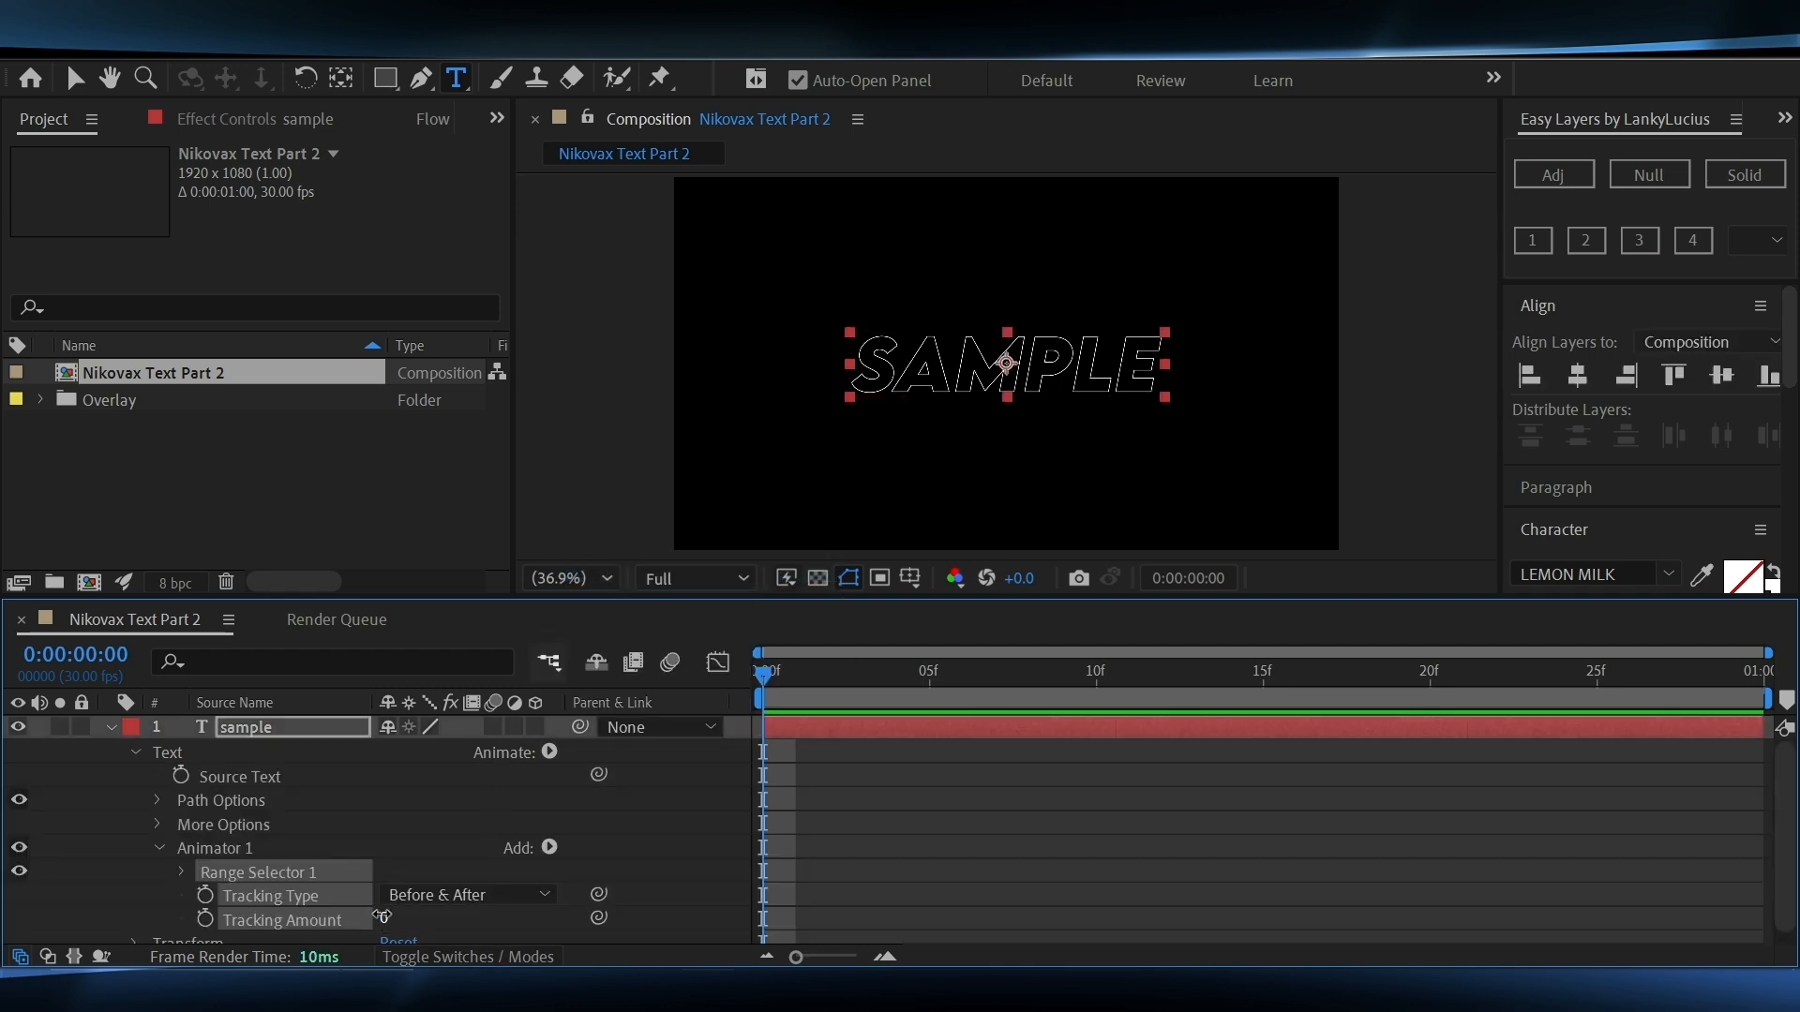
click(384, 919)
key(Return)
click(390, 919)
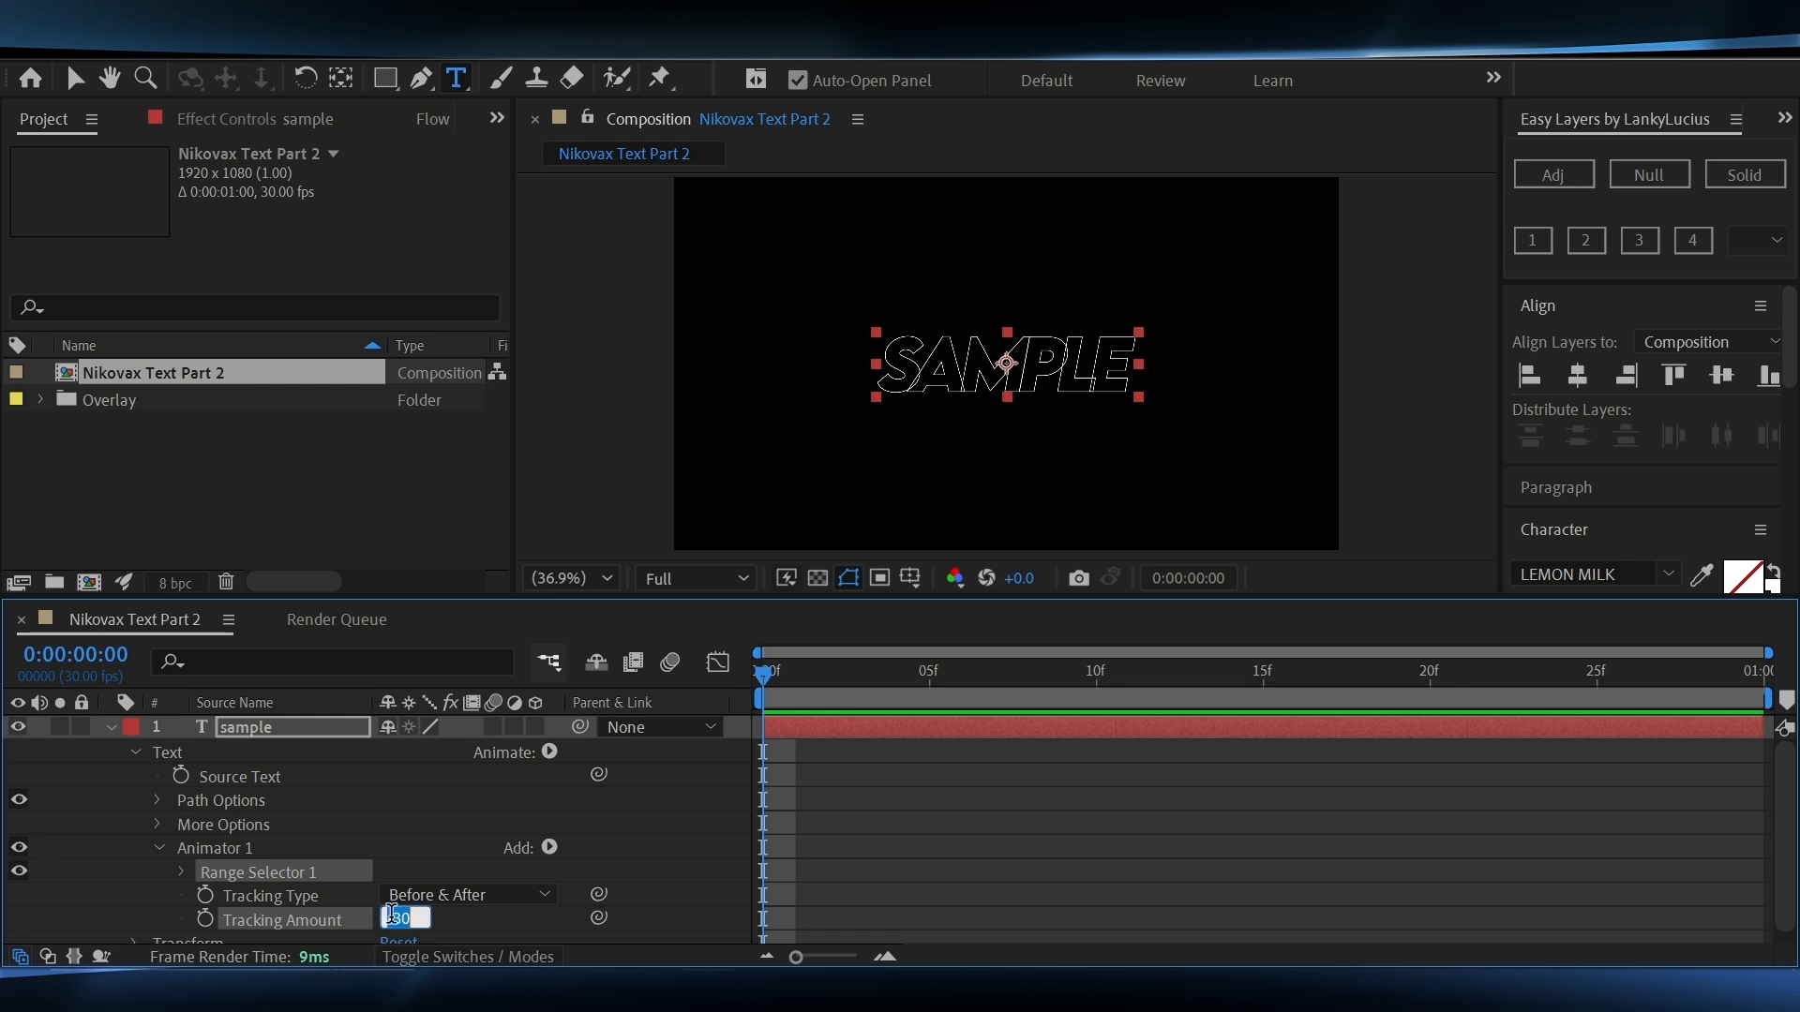
text(30)
key(Return)
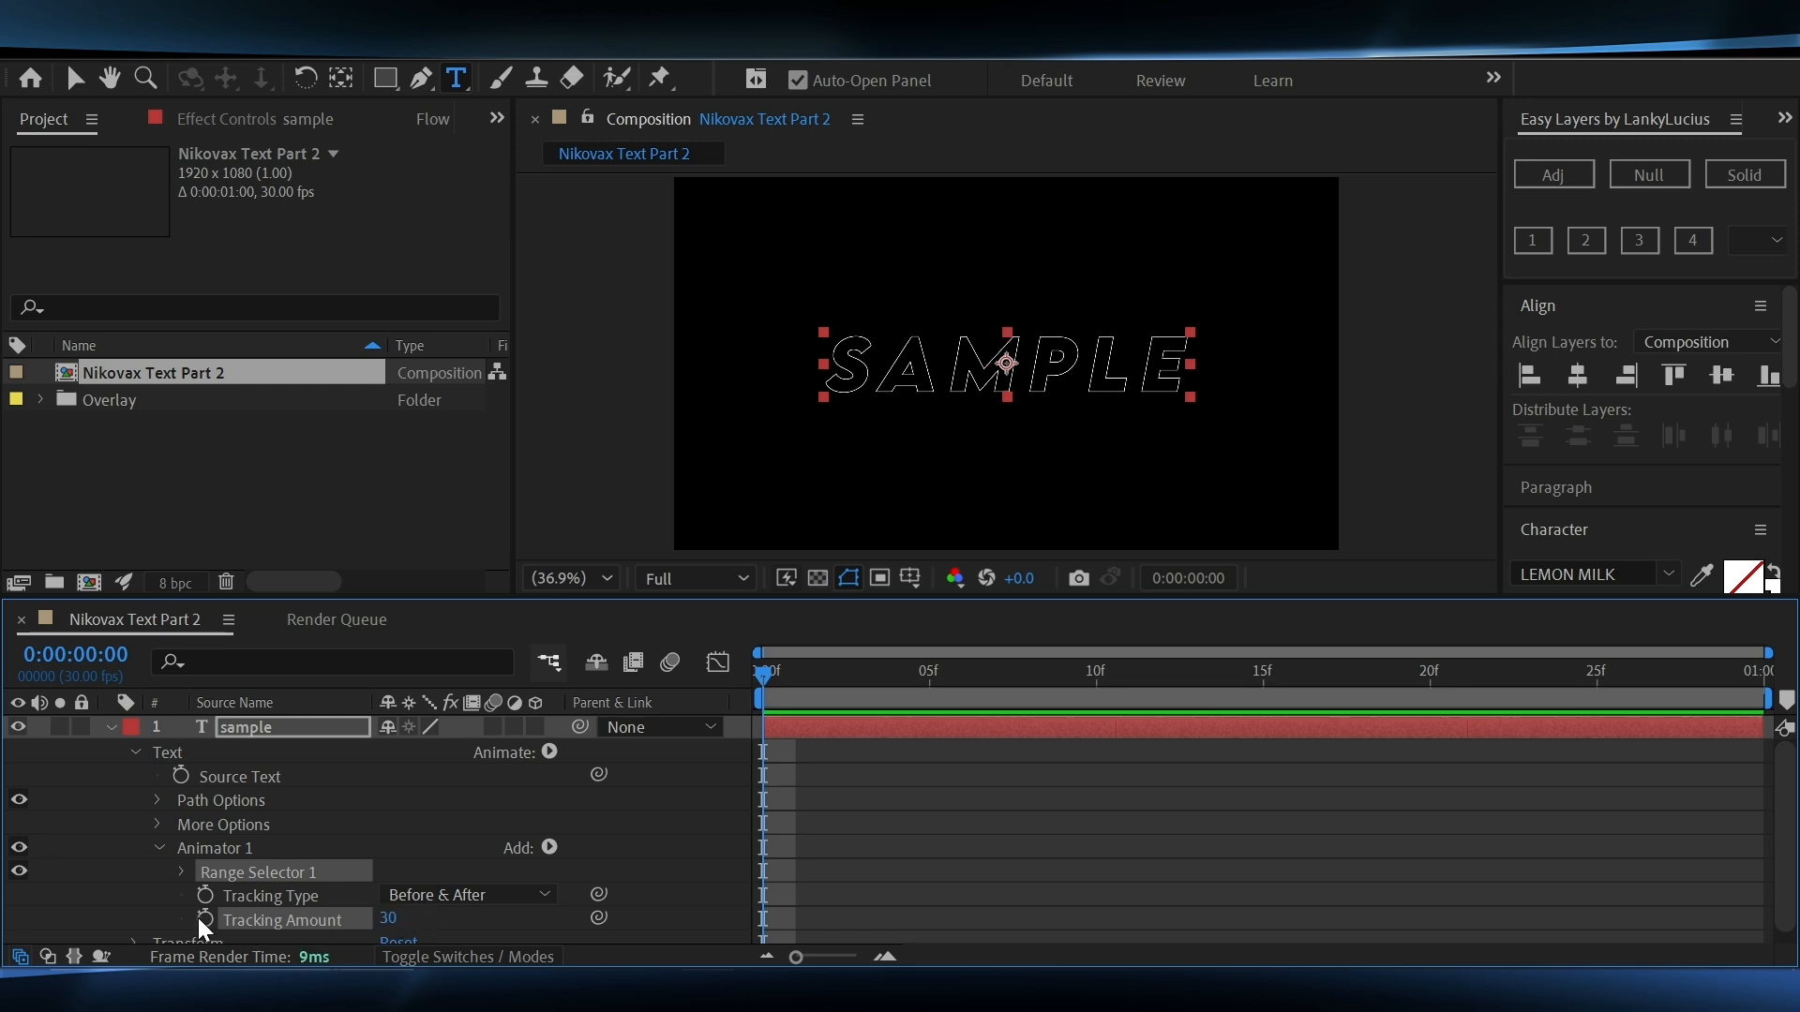
Keyframe the Tracking Amount at the first frame and set it to 0 at frame 29
click(202, 918)
drag(1121, 685, 1730, 683)
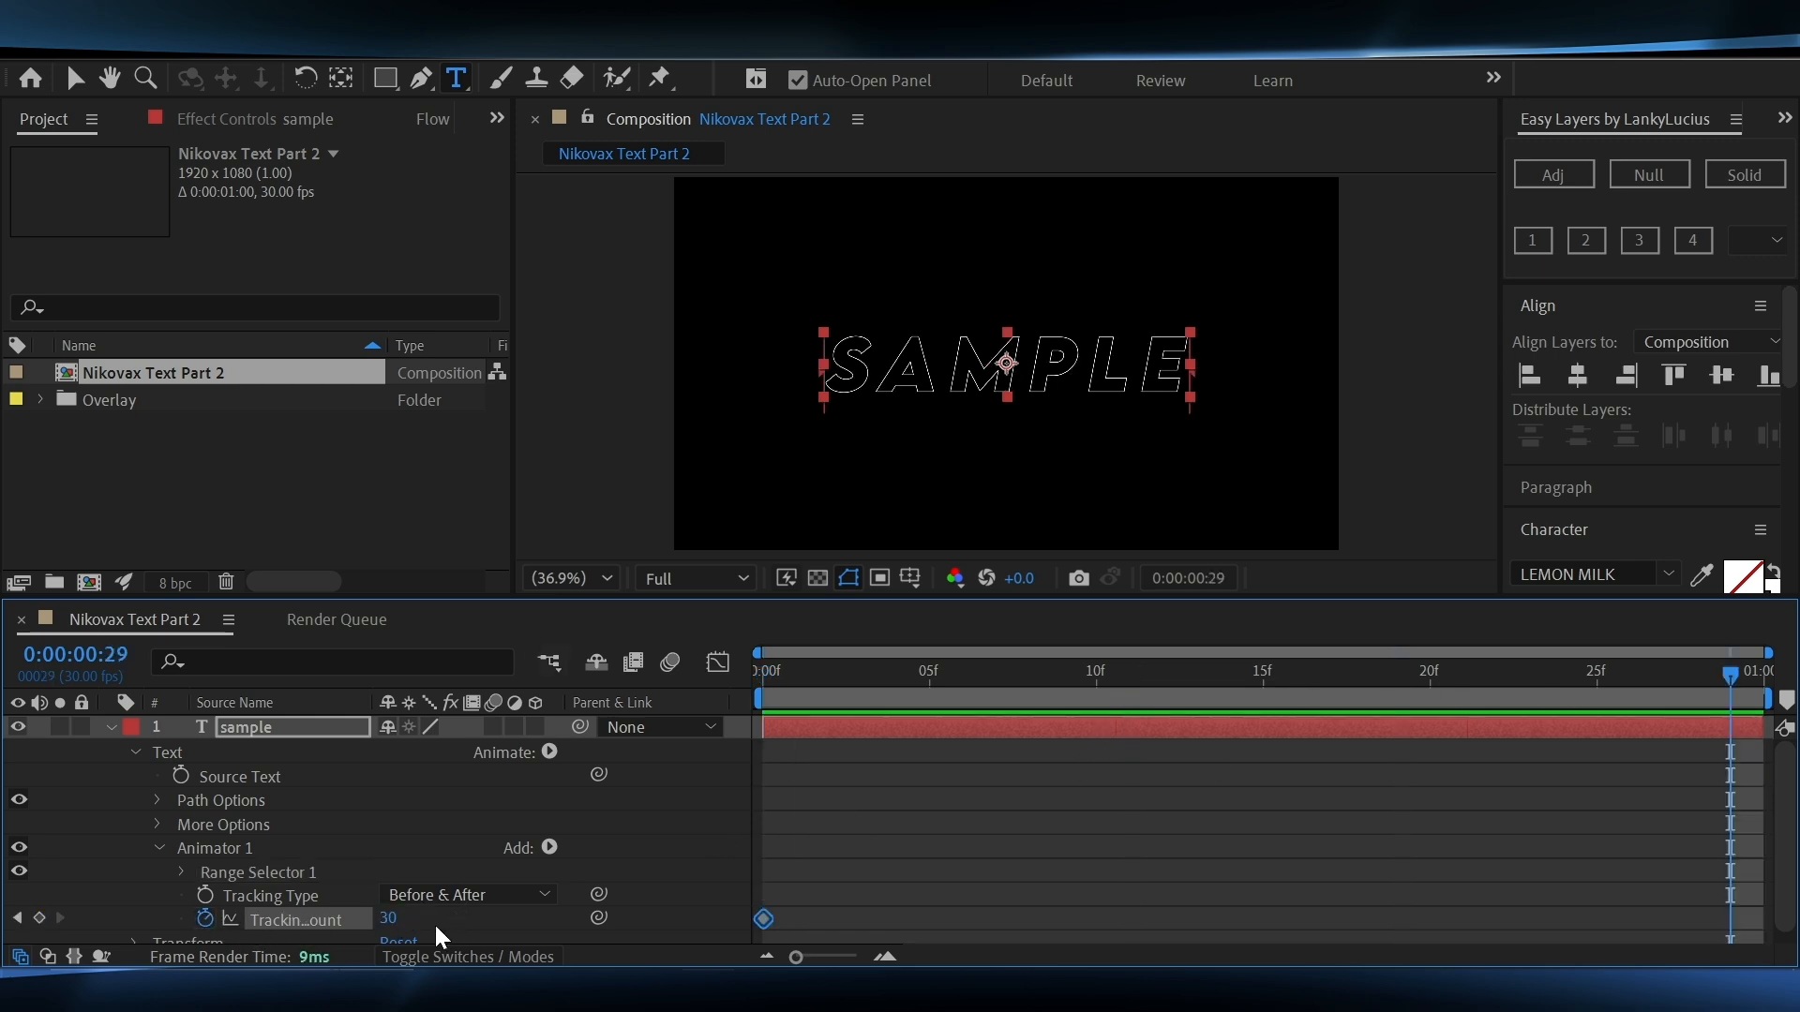
click(388, 918)
key(Return)
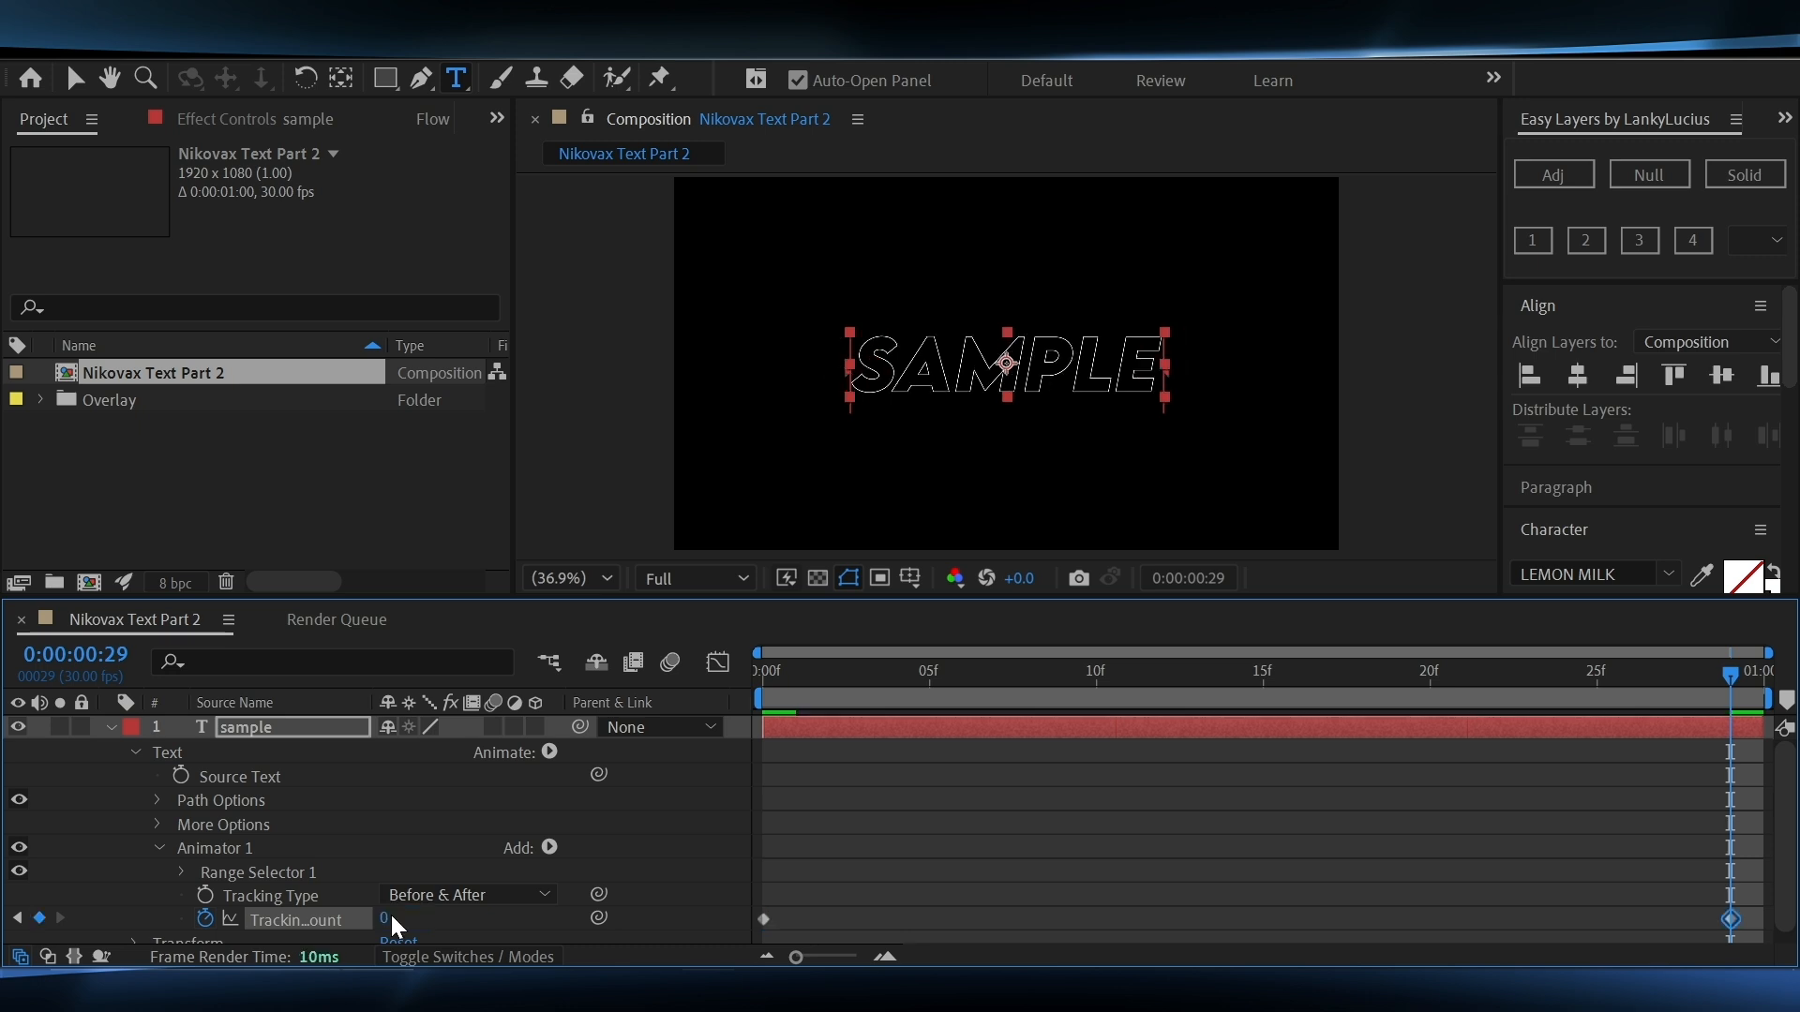
Show only the sample layer's keyframed property and move its last Tracking Amount keyframe to the very end of the composition
key(Home)
key(u)
click(1704, 780)
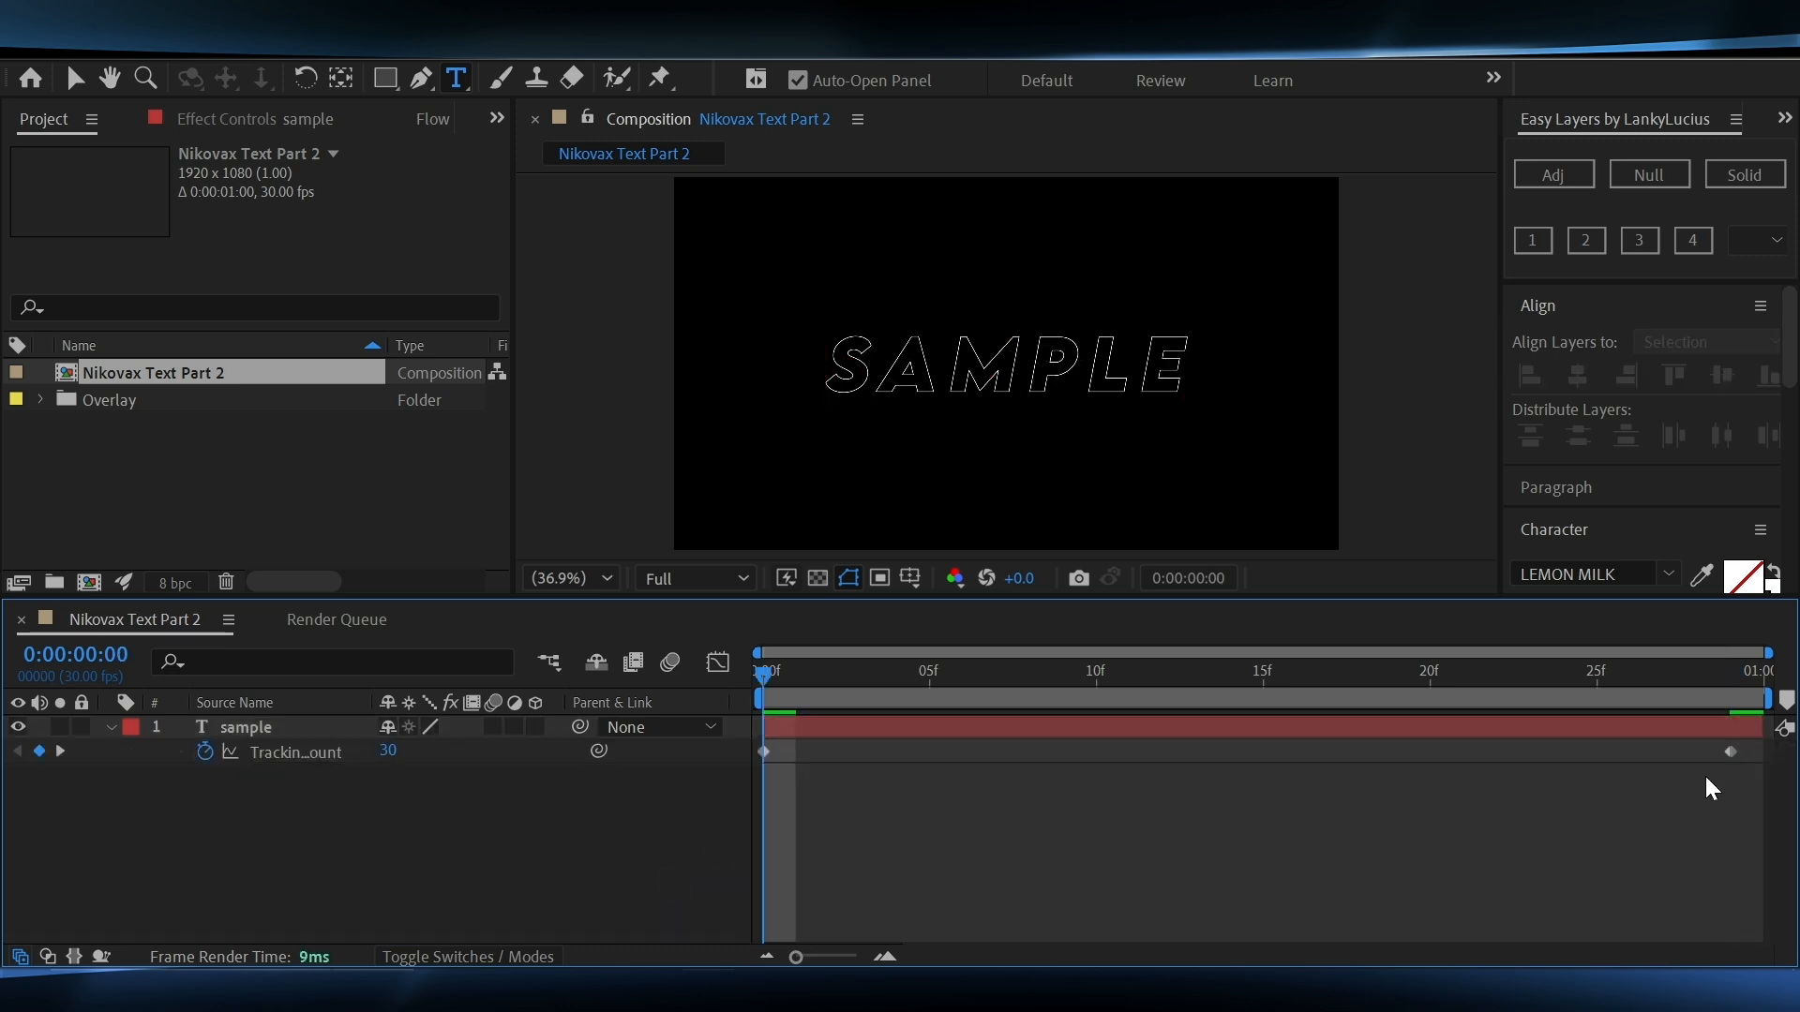
drag(1731, 752, 1764, 751)
click(1044, 791)
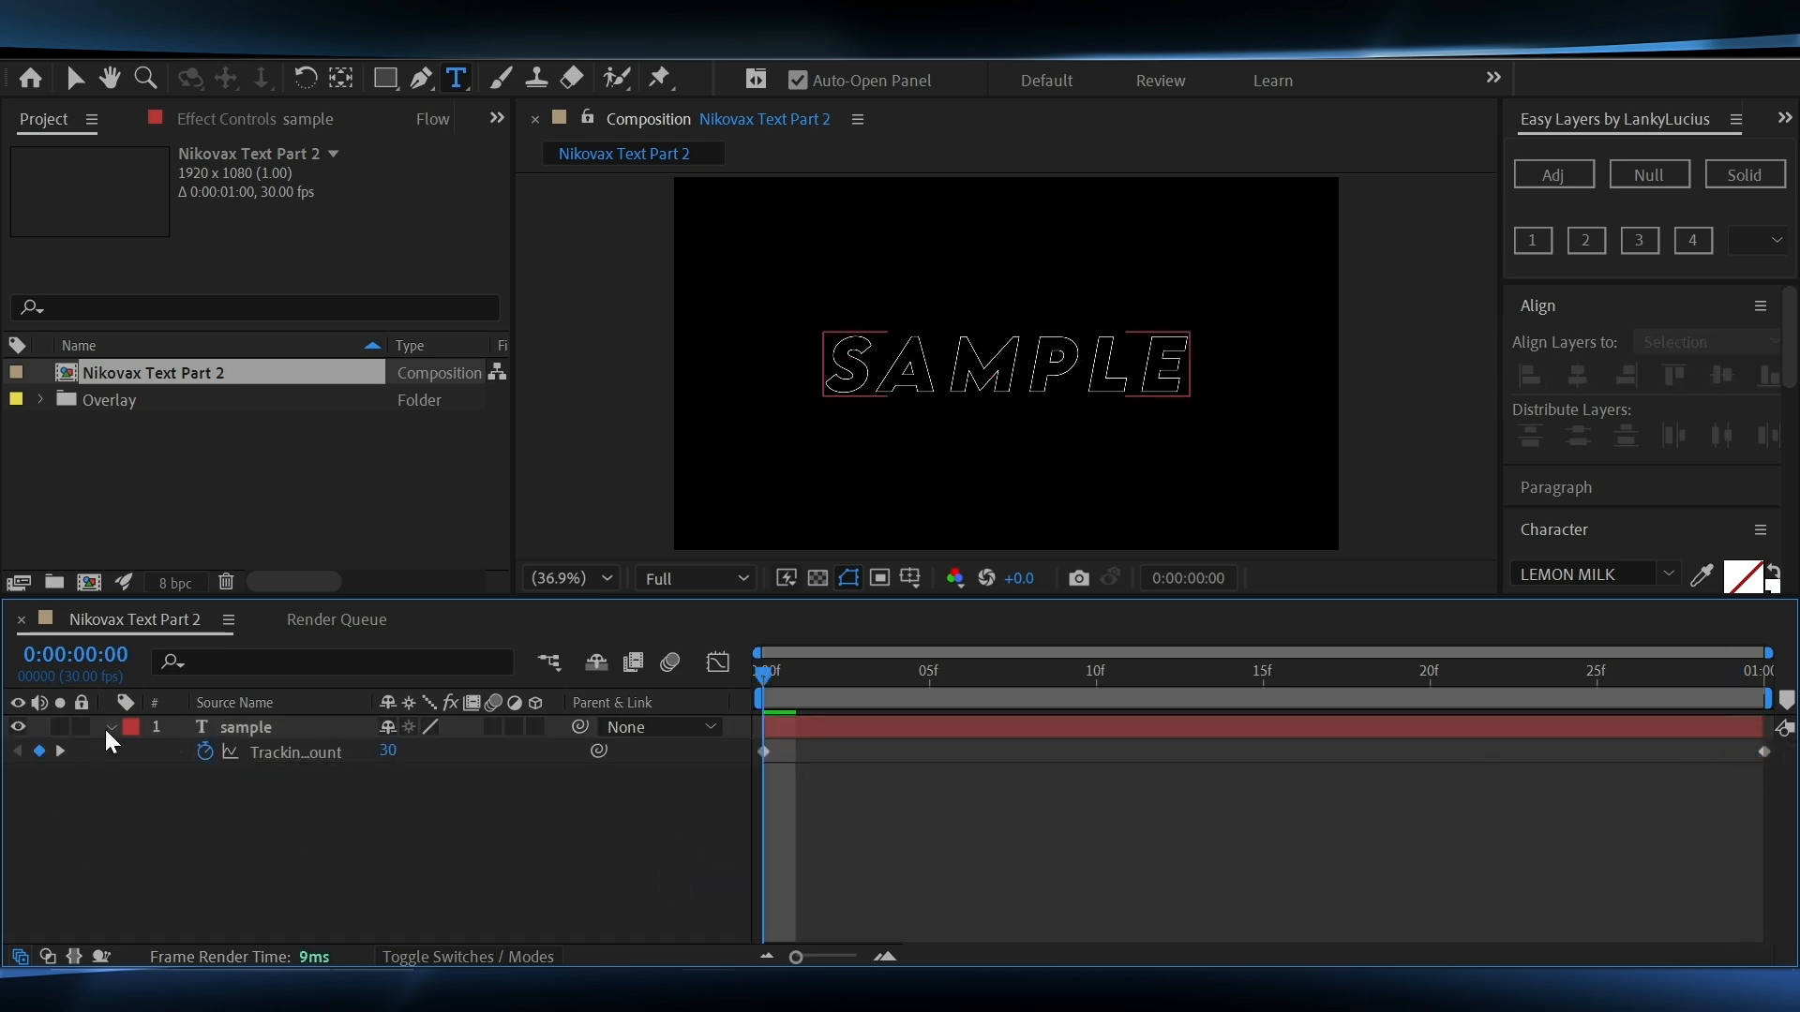
Apply the Flow easing preset B3 (0.00, 0.50, 0.50, 1.00) to both Tracking Amount keyframes
click(283, 753)
click(285, 727)
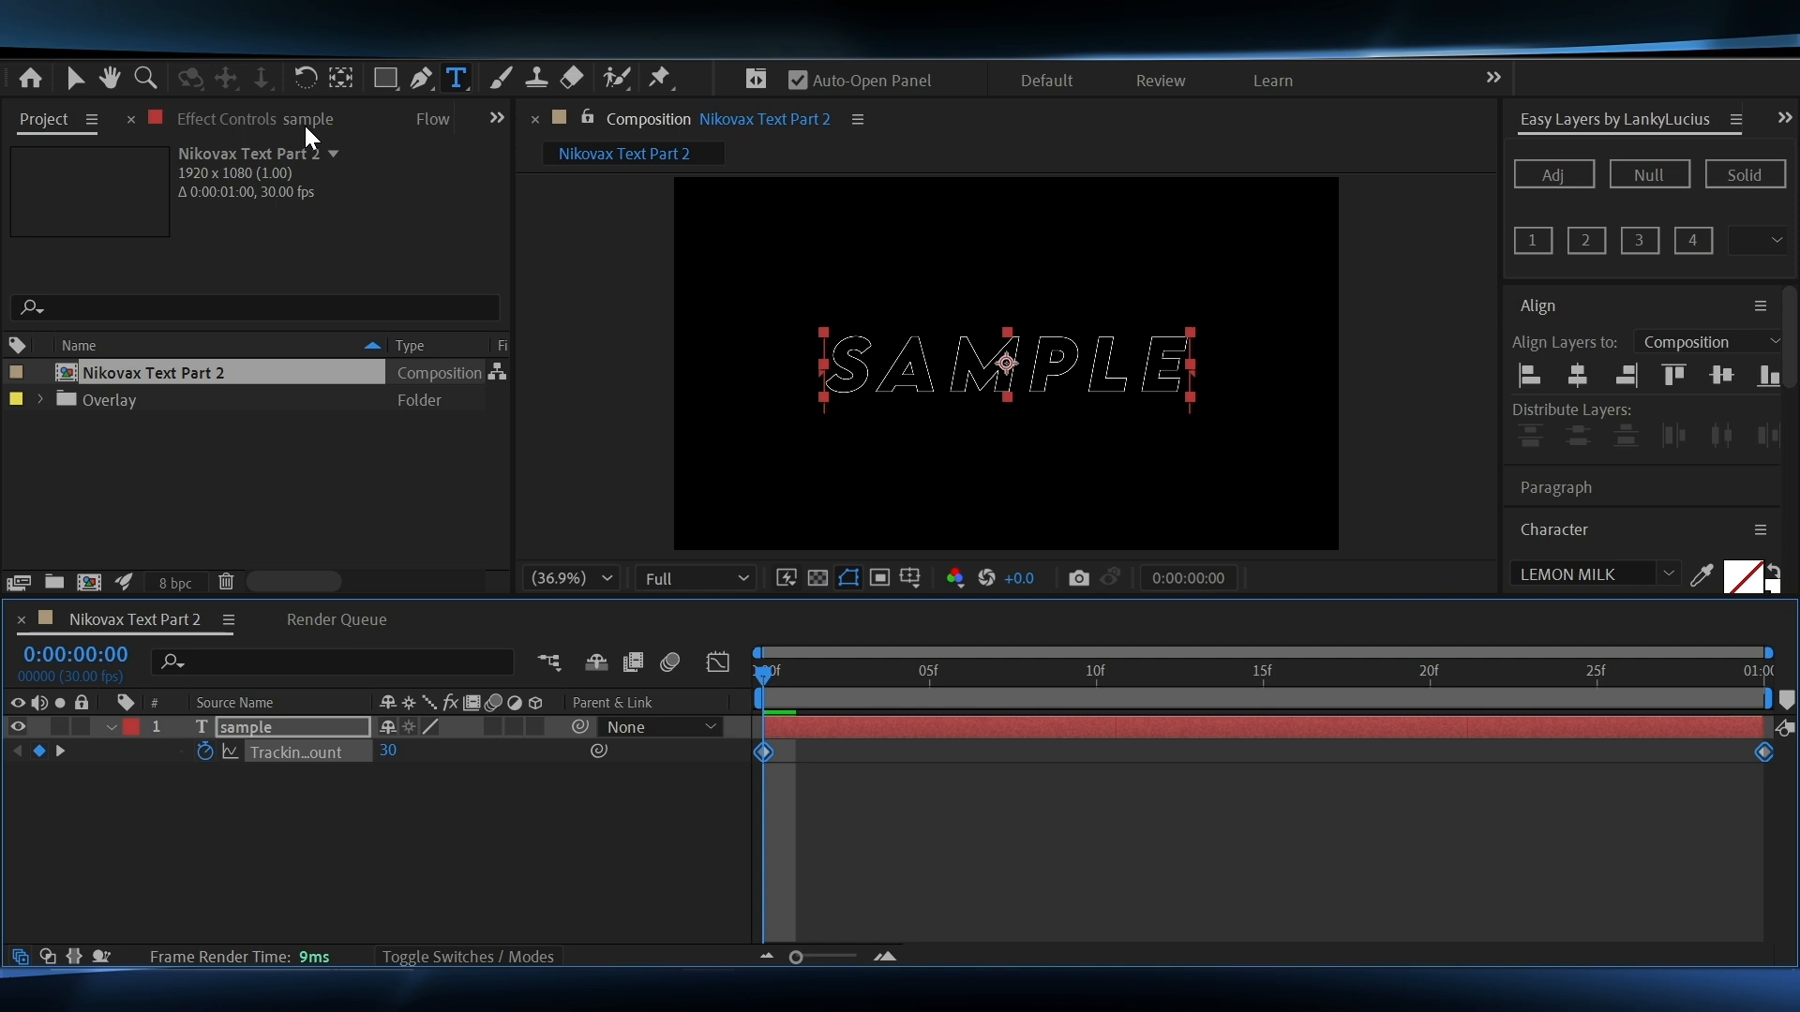
key(v)
click(434, 117)
click(343, 310)
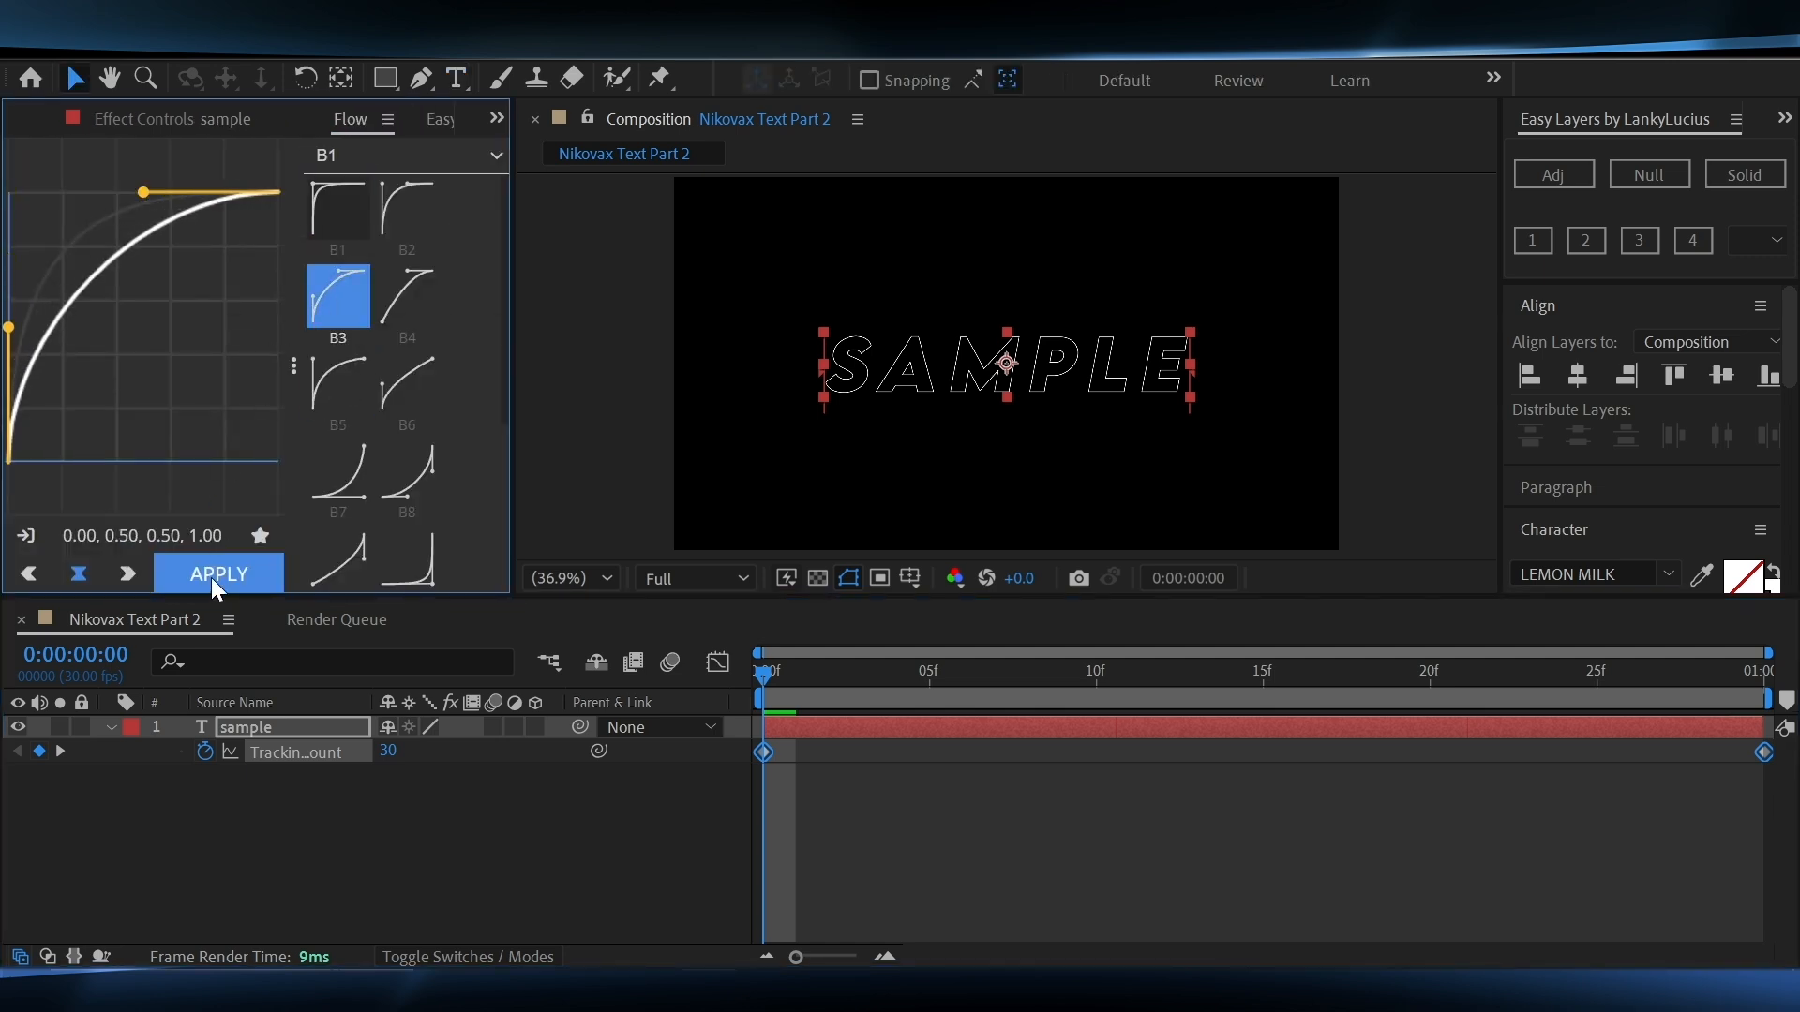
click(210, 577)
click(470, 649)
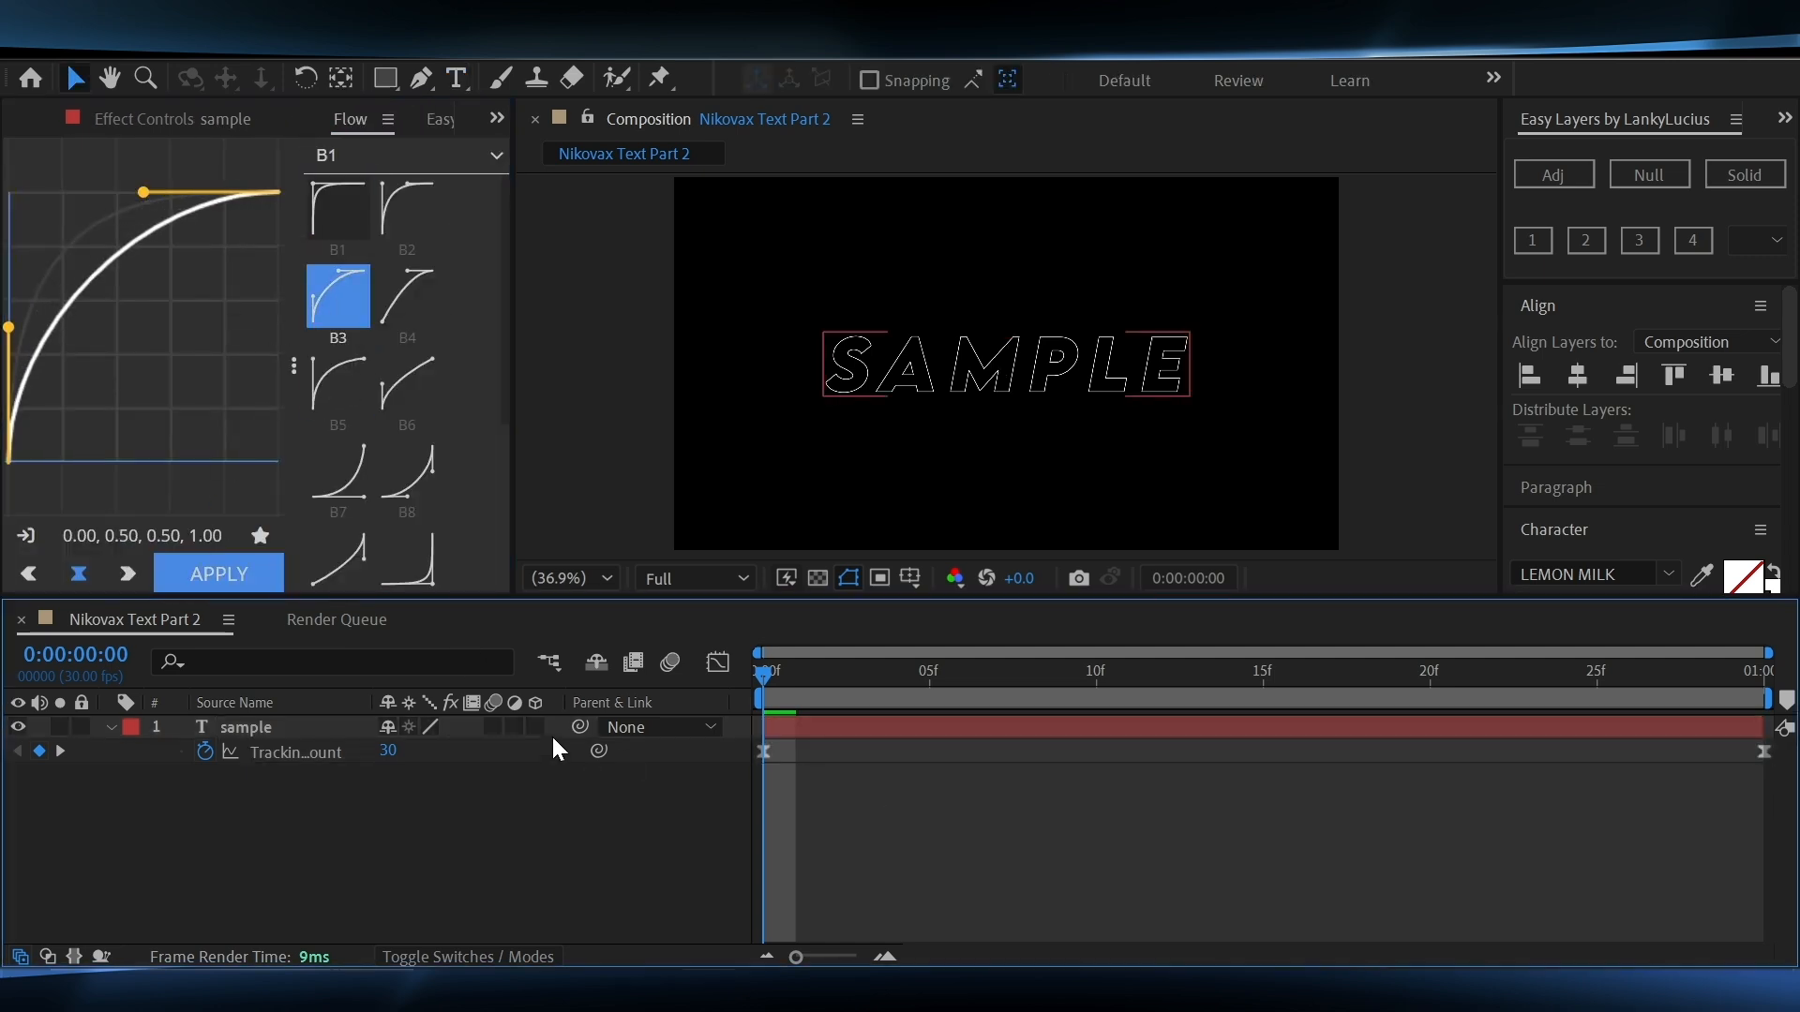
Review the sample text's character settings, including its font, size, stroke width and tracking
double_click(806, 733)
scroll(1790, 343, down, 3)
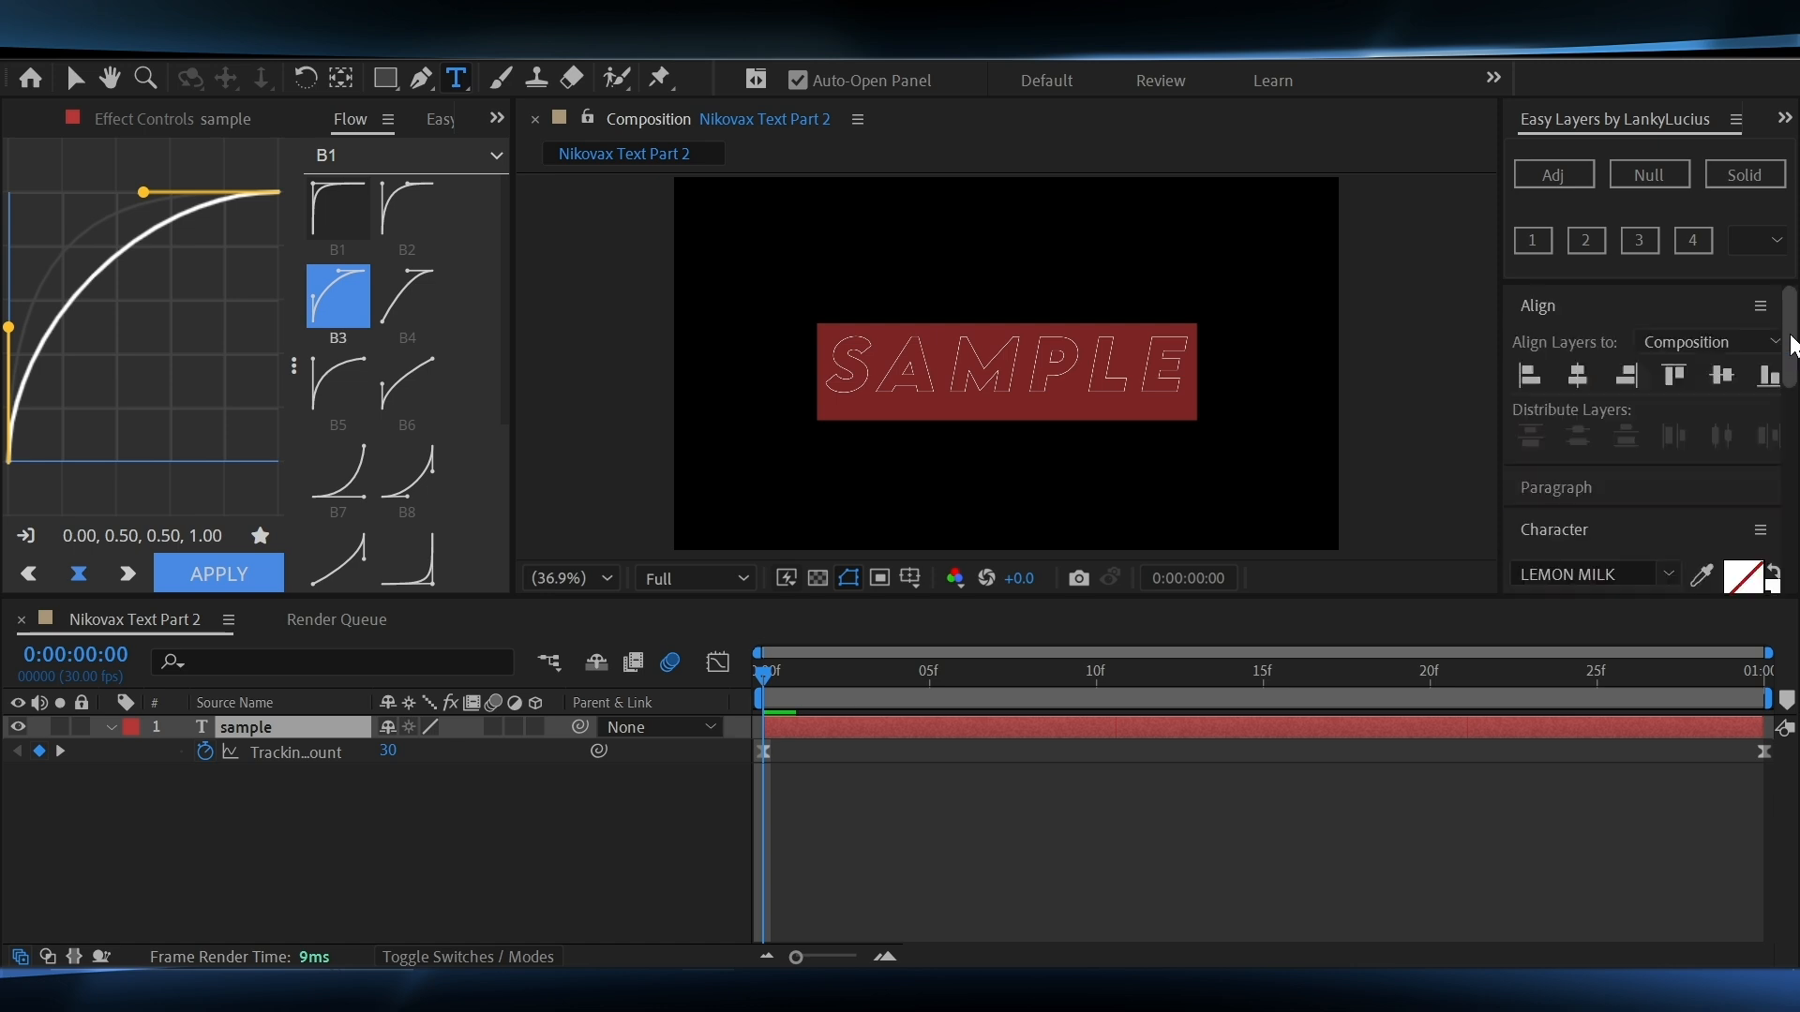
scroll(1792, 344, down, 2)
scroll(1694, 474, down, 4)
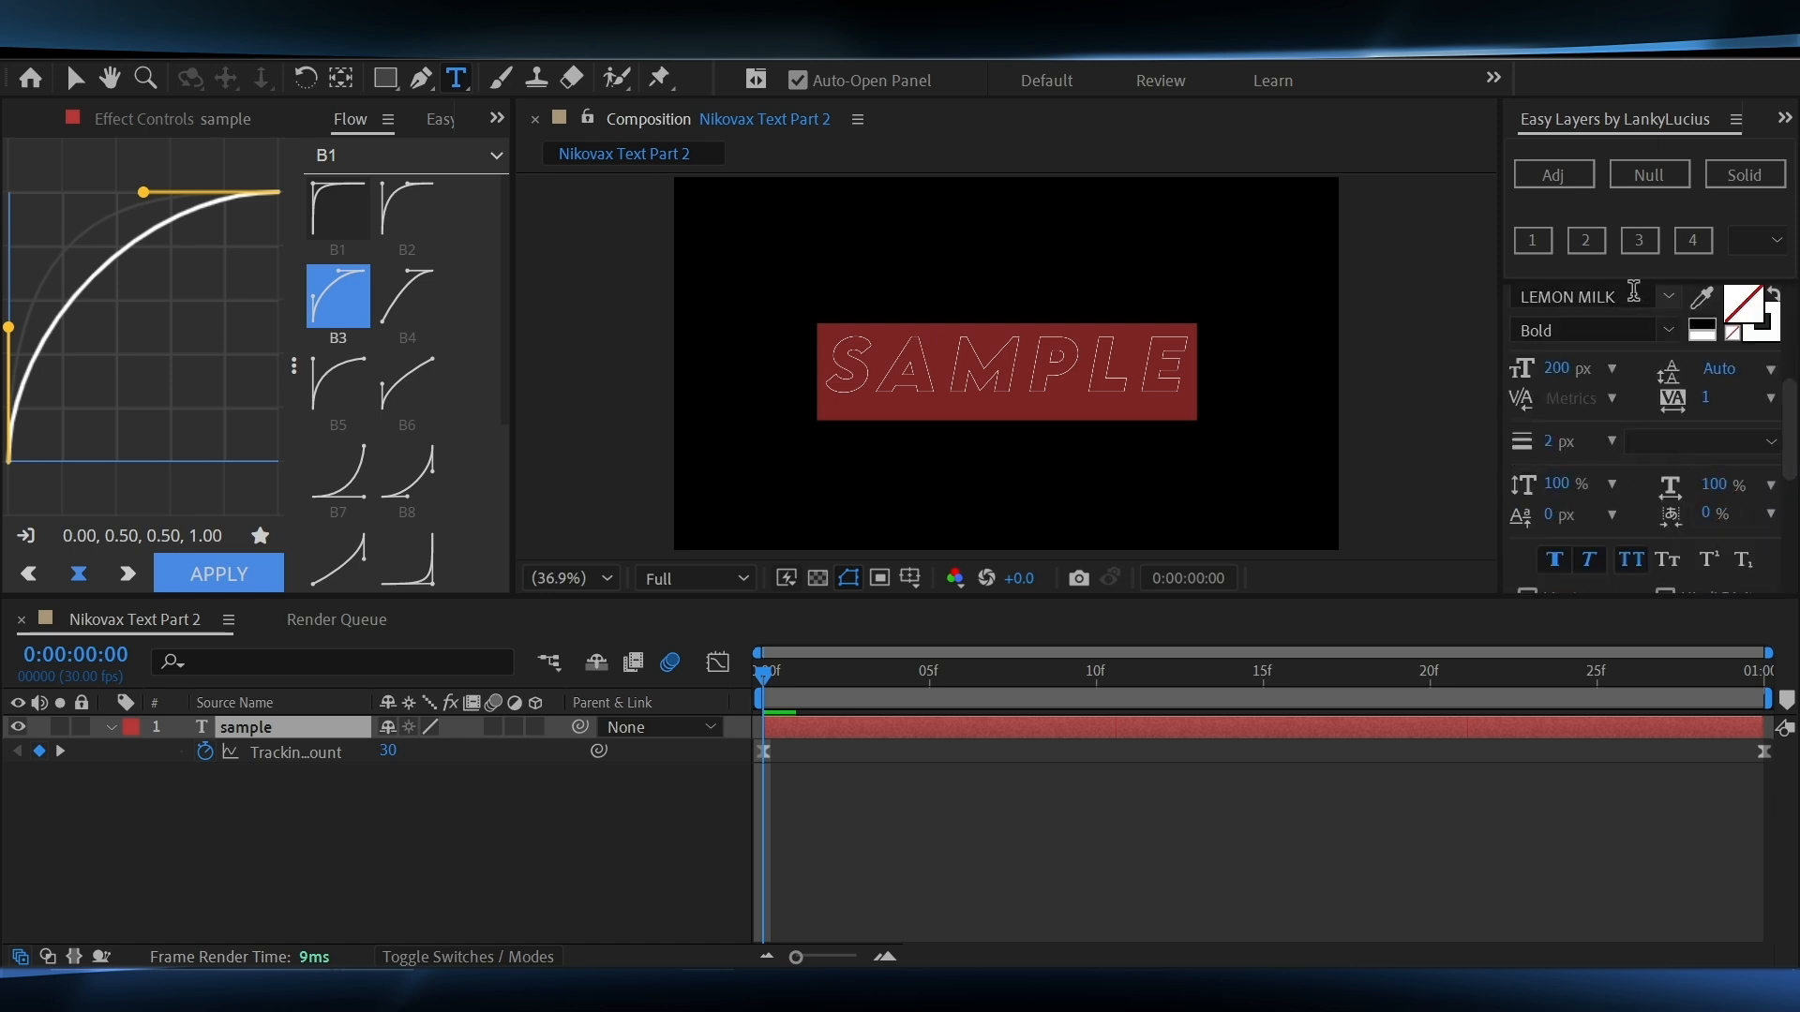
click(831, 766)
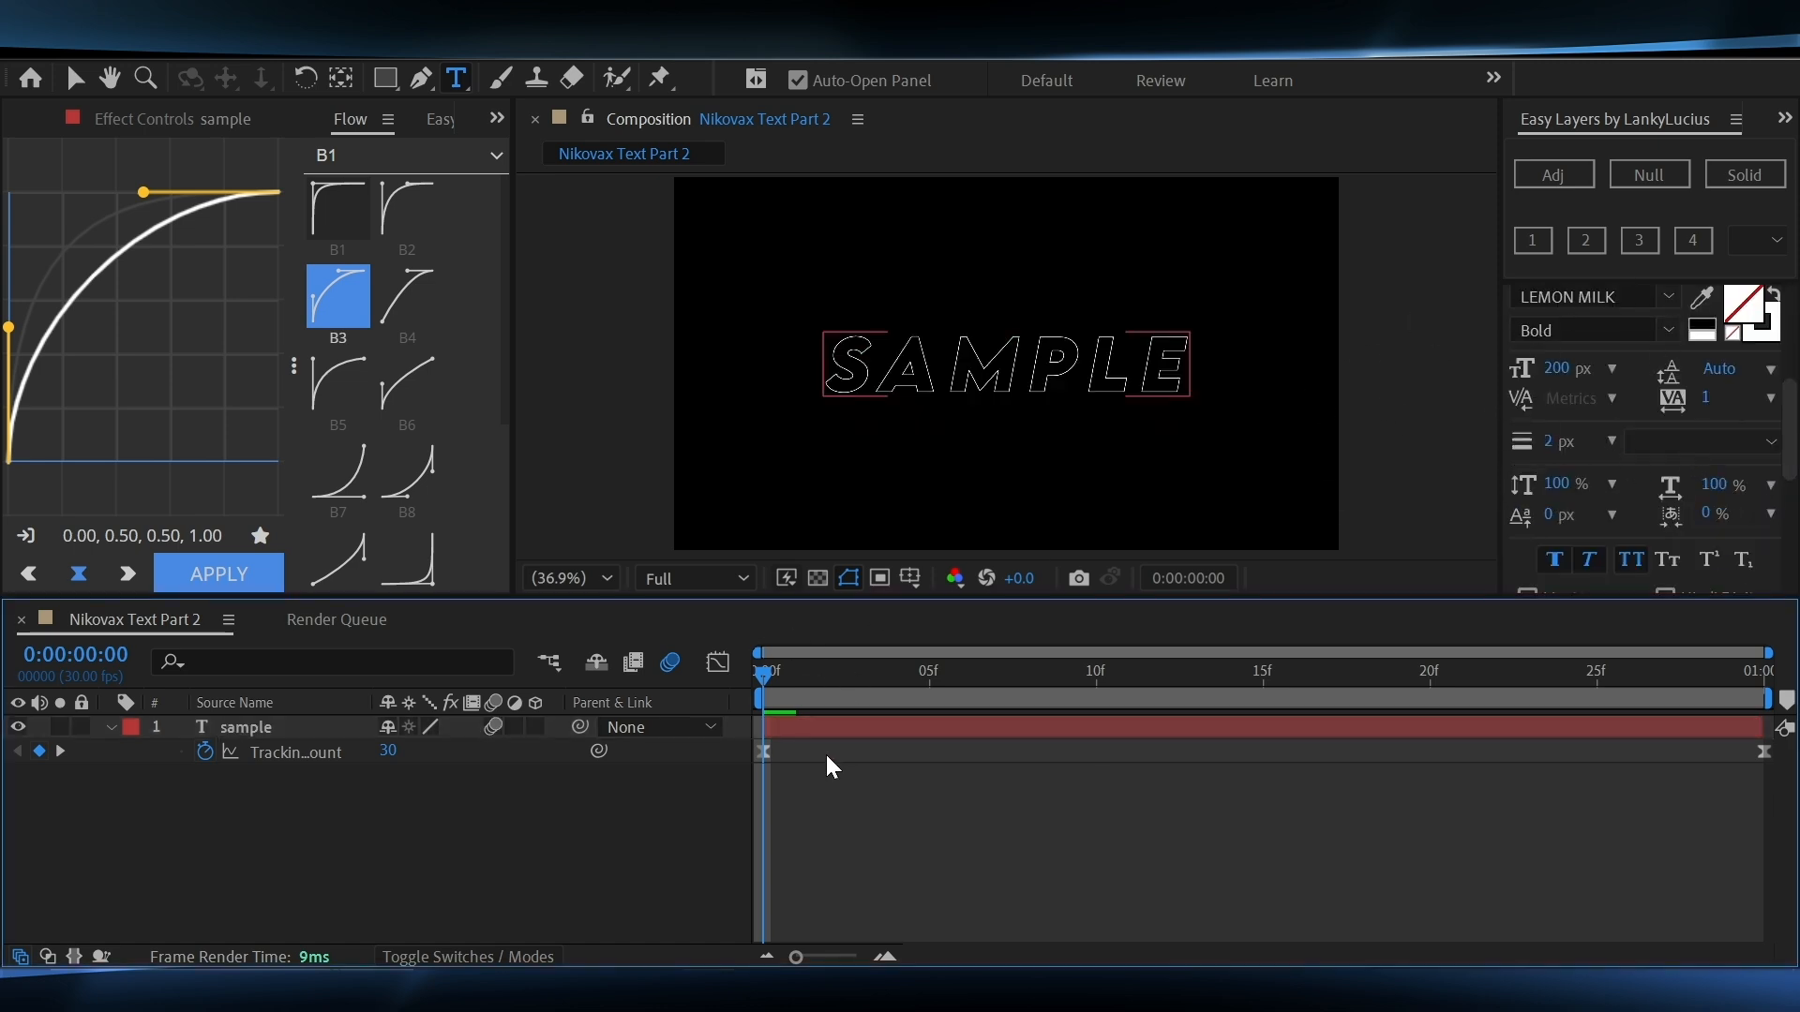
Duplicate the sample text layer and place one copy below the other in the layer stack
click(784, 726)
key(ctrl+d)
drag(266, 735, 258, 767)
Swap the fill and stroke of the sample 2 text so it has a solid white fill and no stroke
double_click(259, 765)
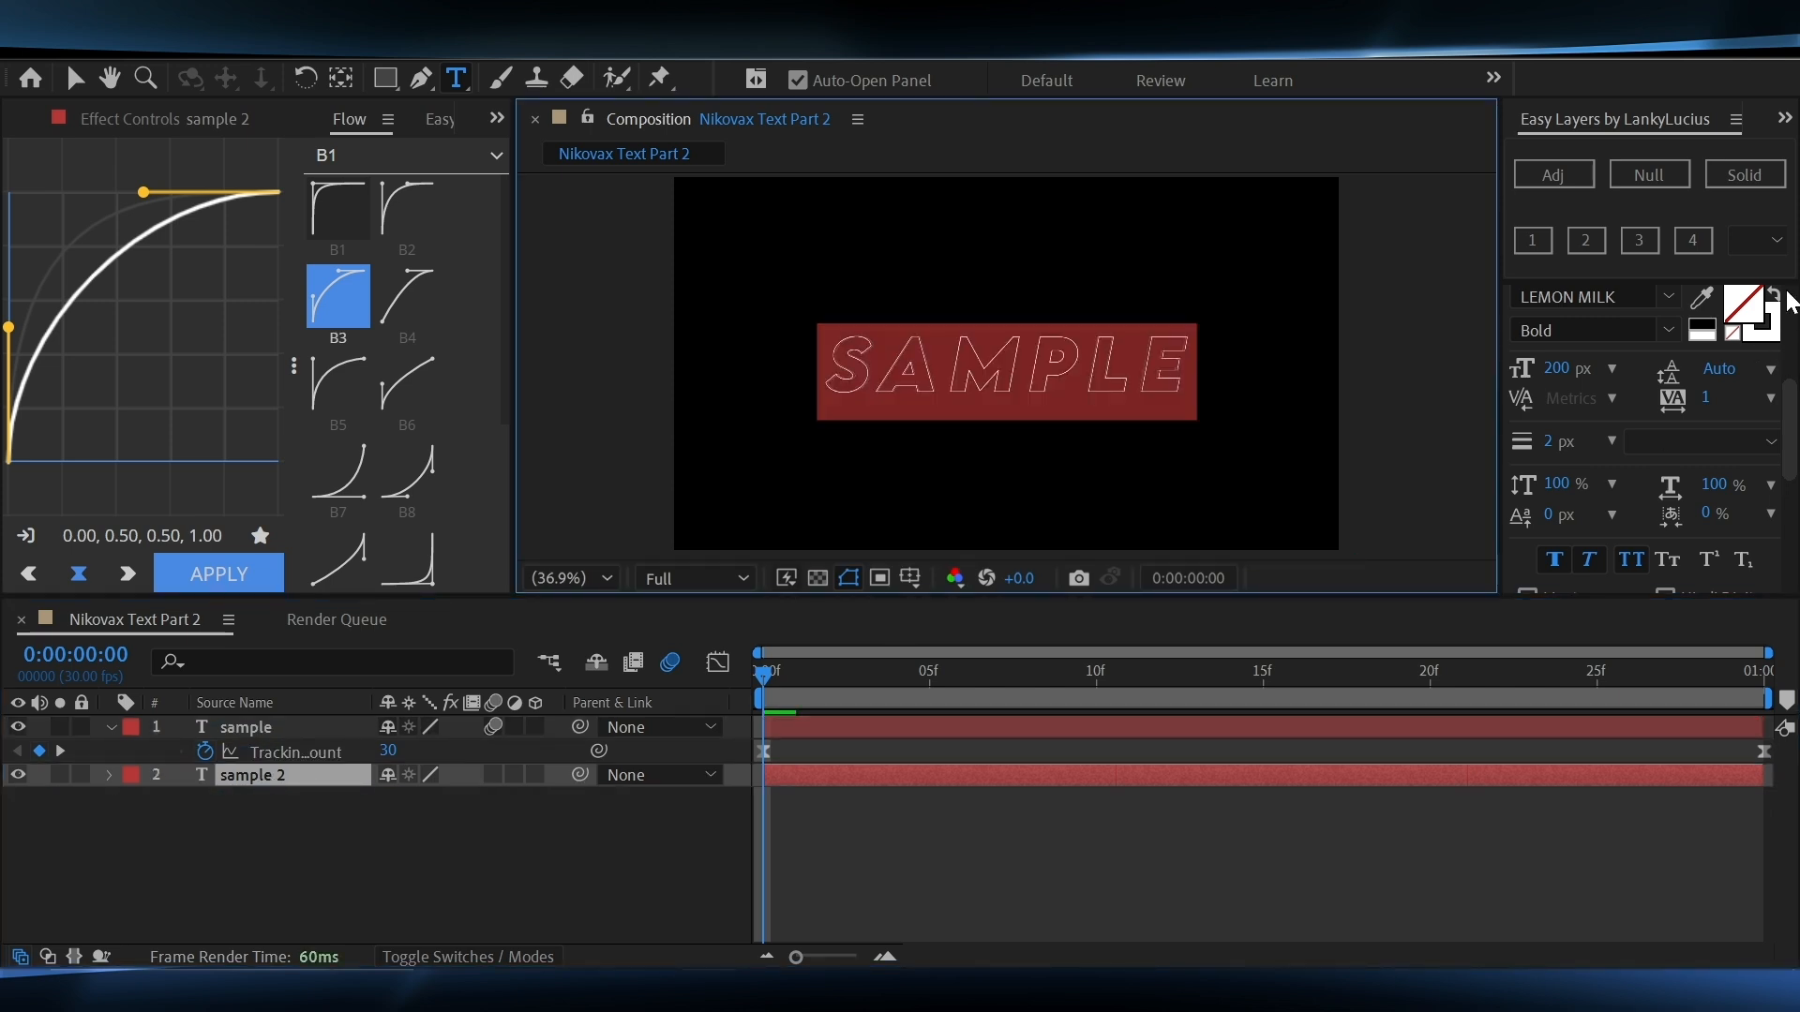
scroll(1762, 374, up, 4)
scroll(1791, 496, down, 1)
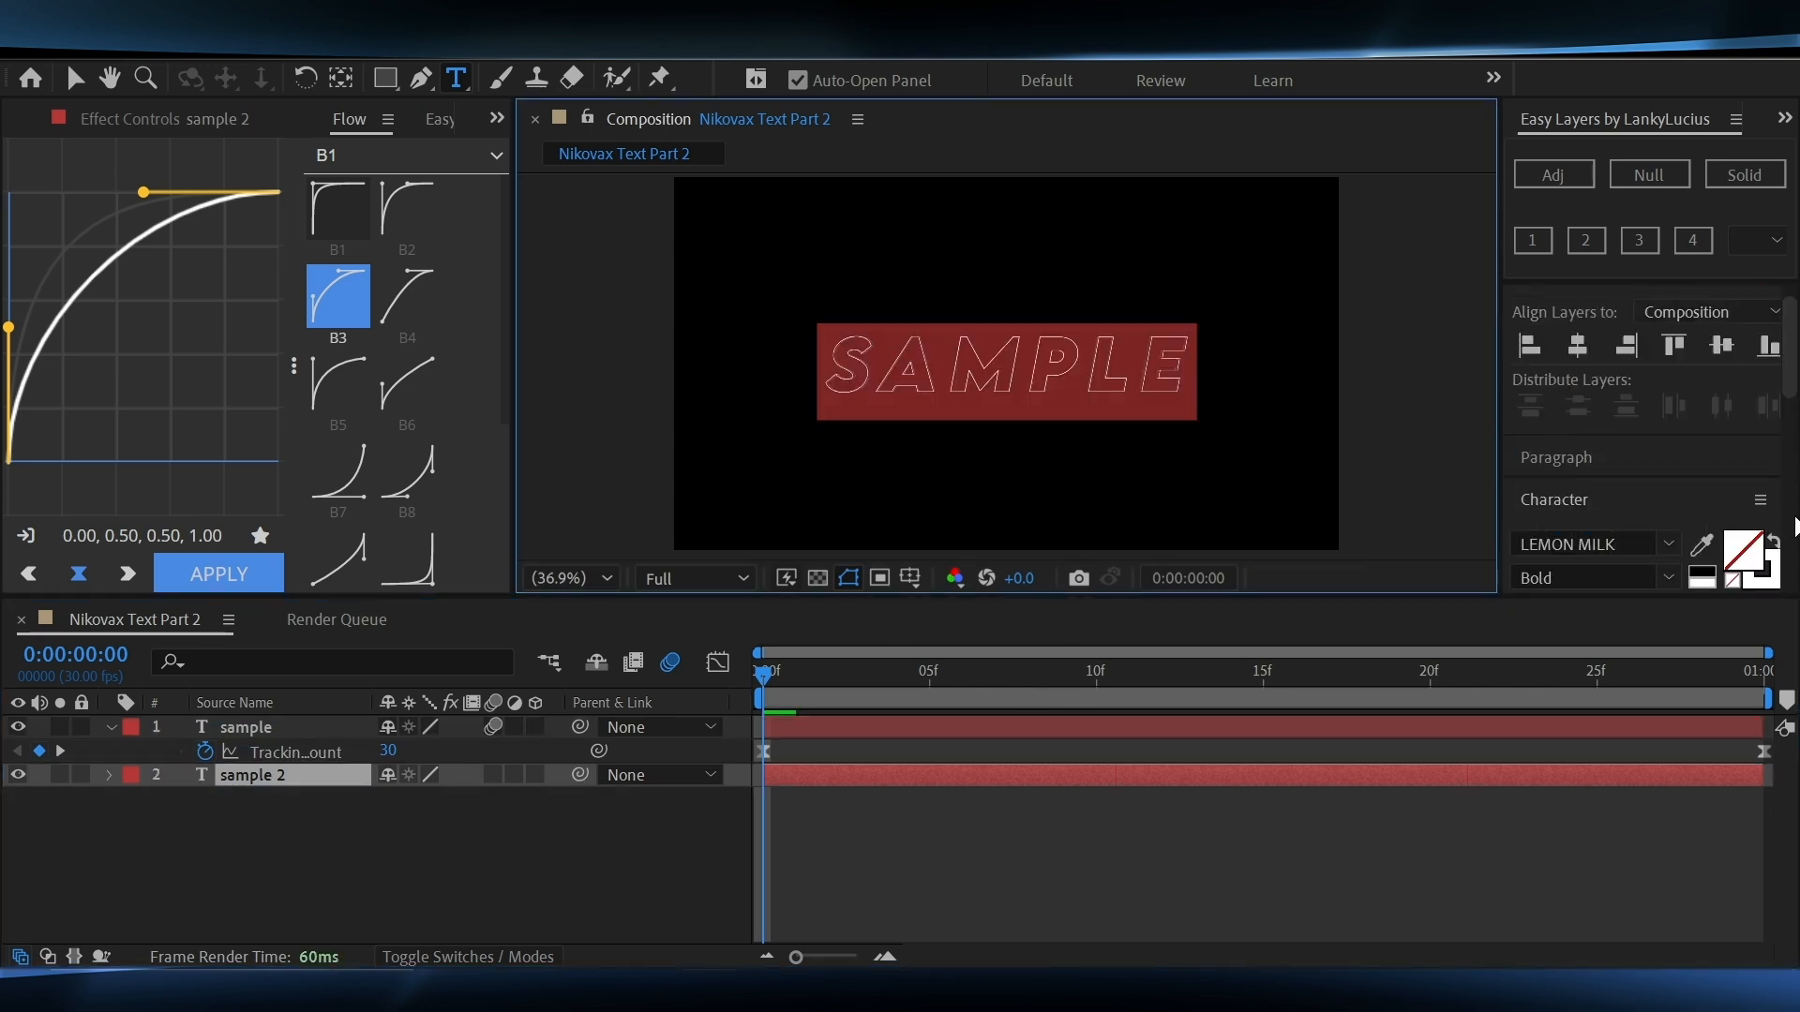
click(1774, 541)
click(970, 855)
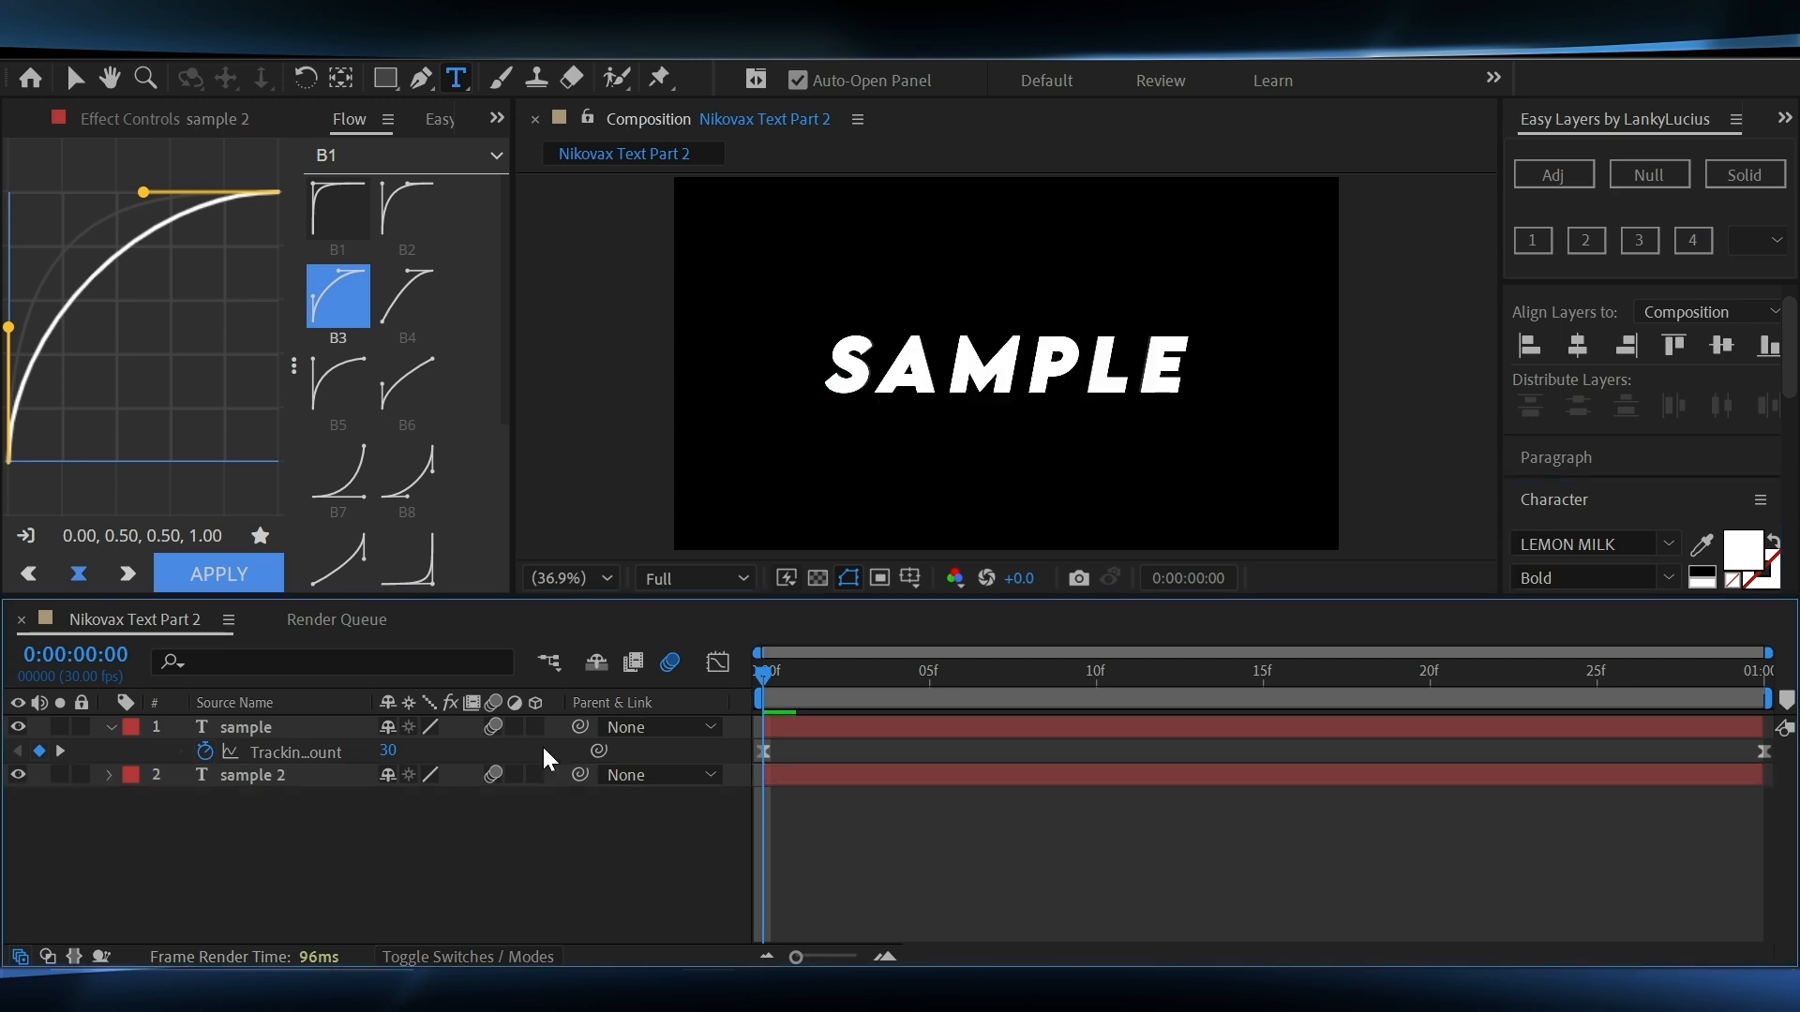
Rename the sample 2 layer as Fill and the sample layer as Storke
click(287, 784)
key(Return)
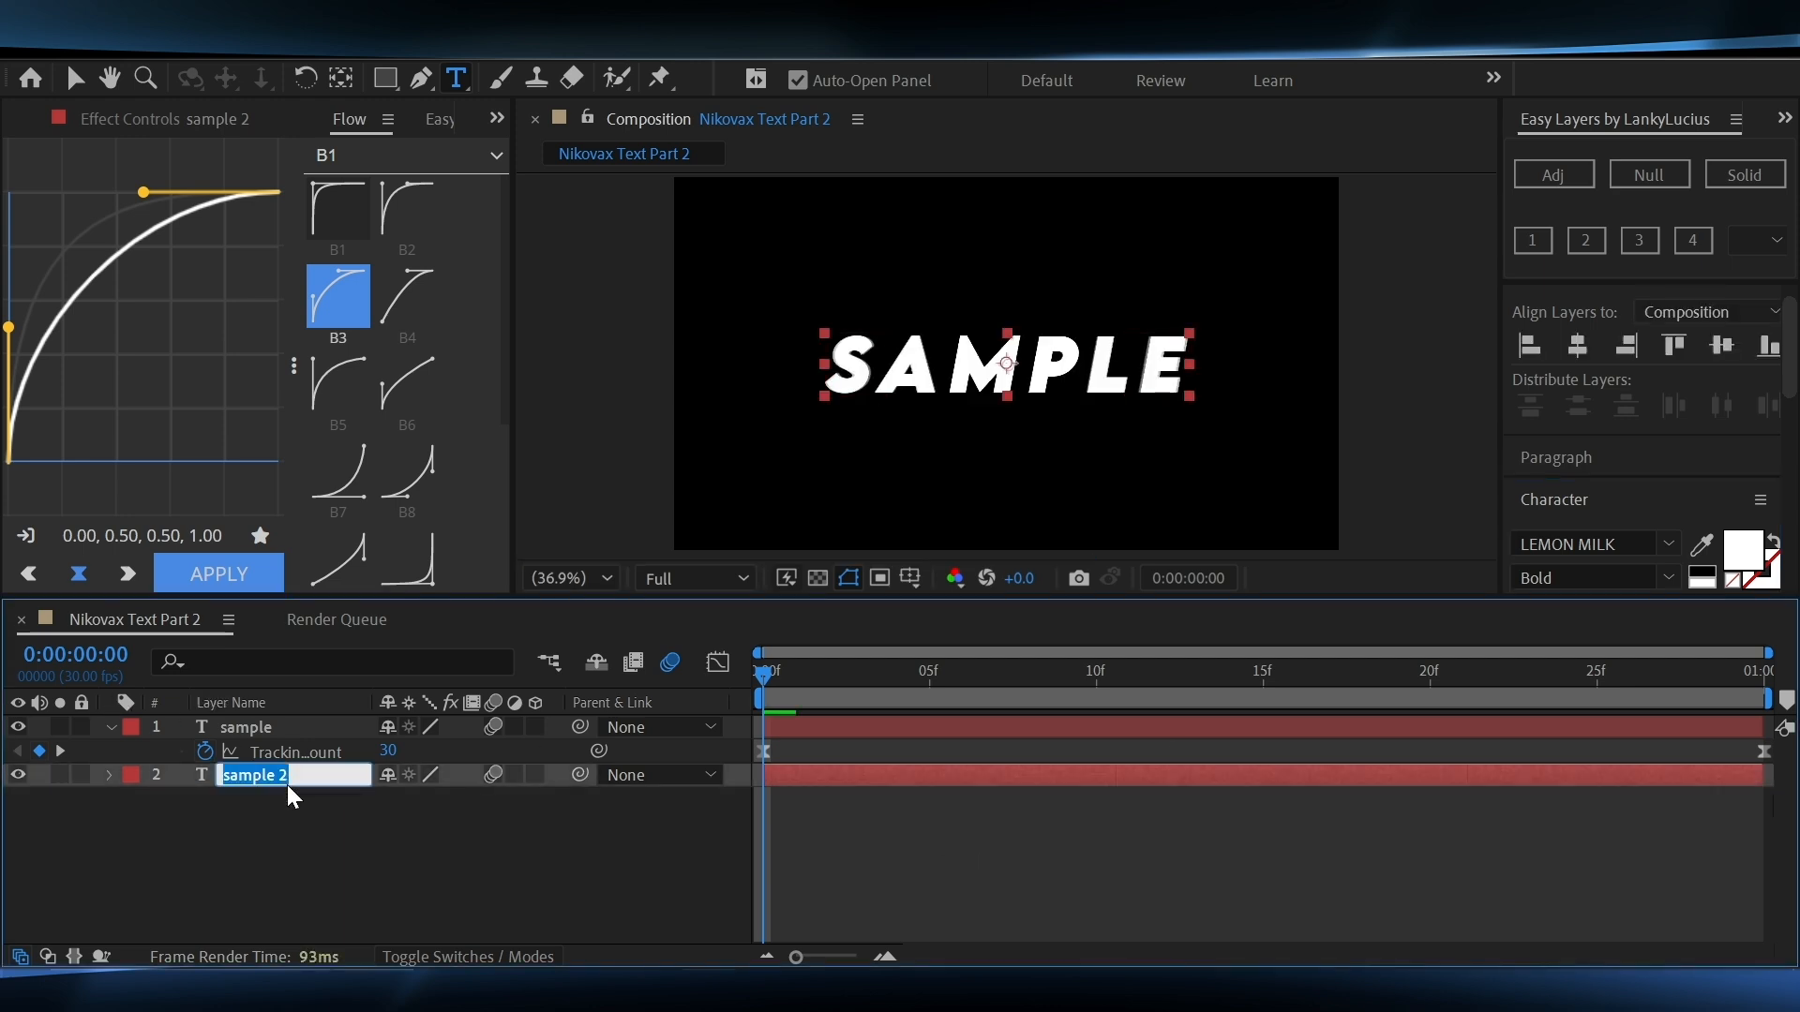
text(Fill)
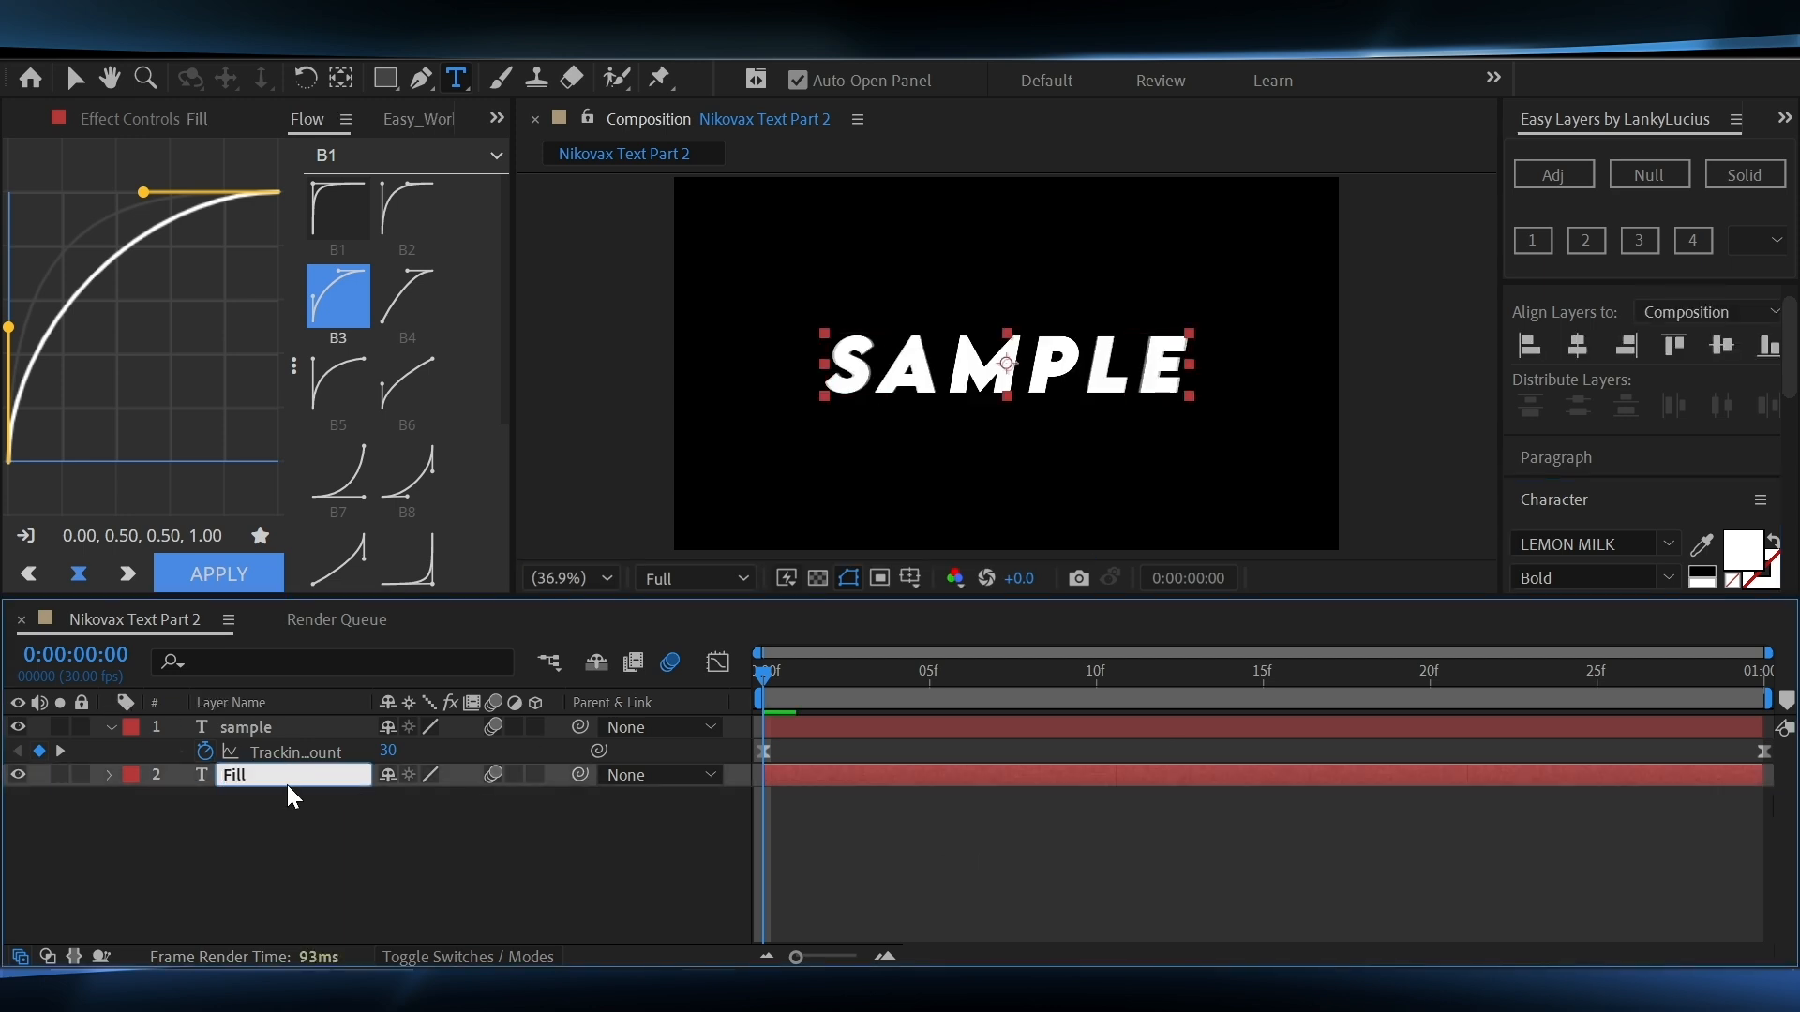
key(Return)
click(275, 733)
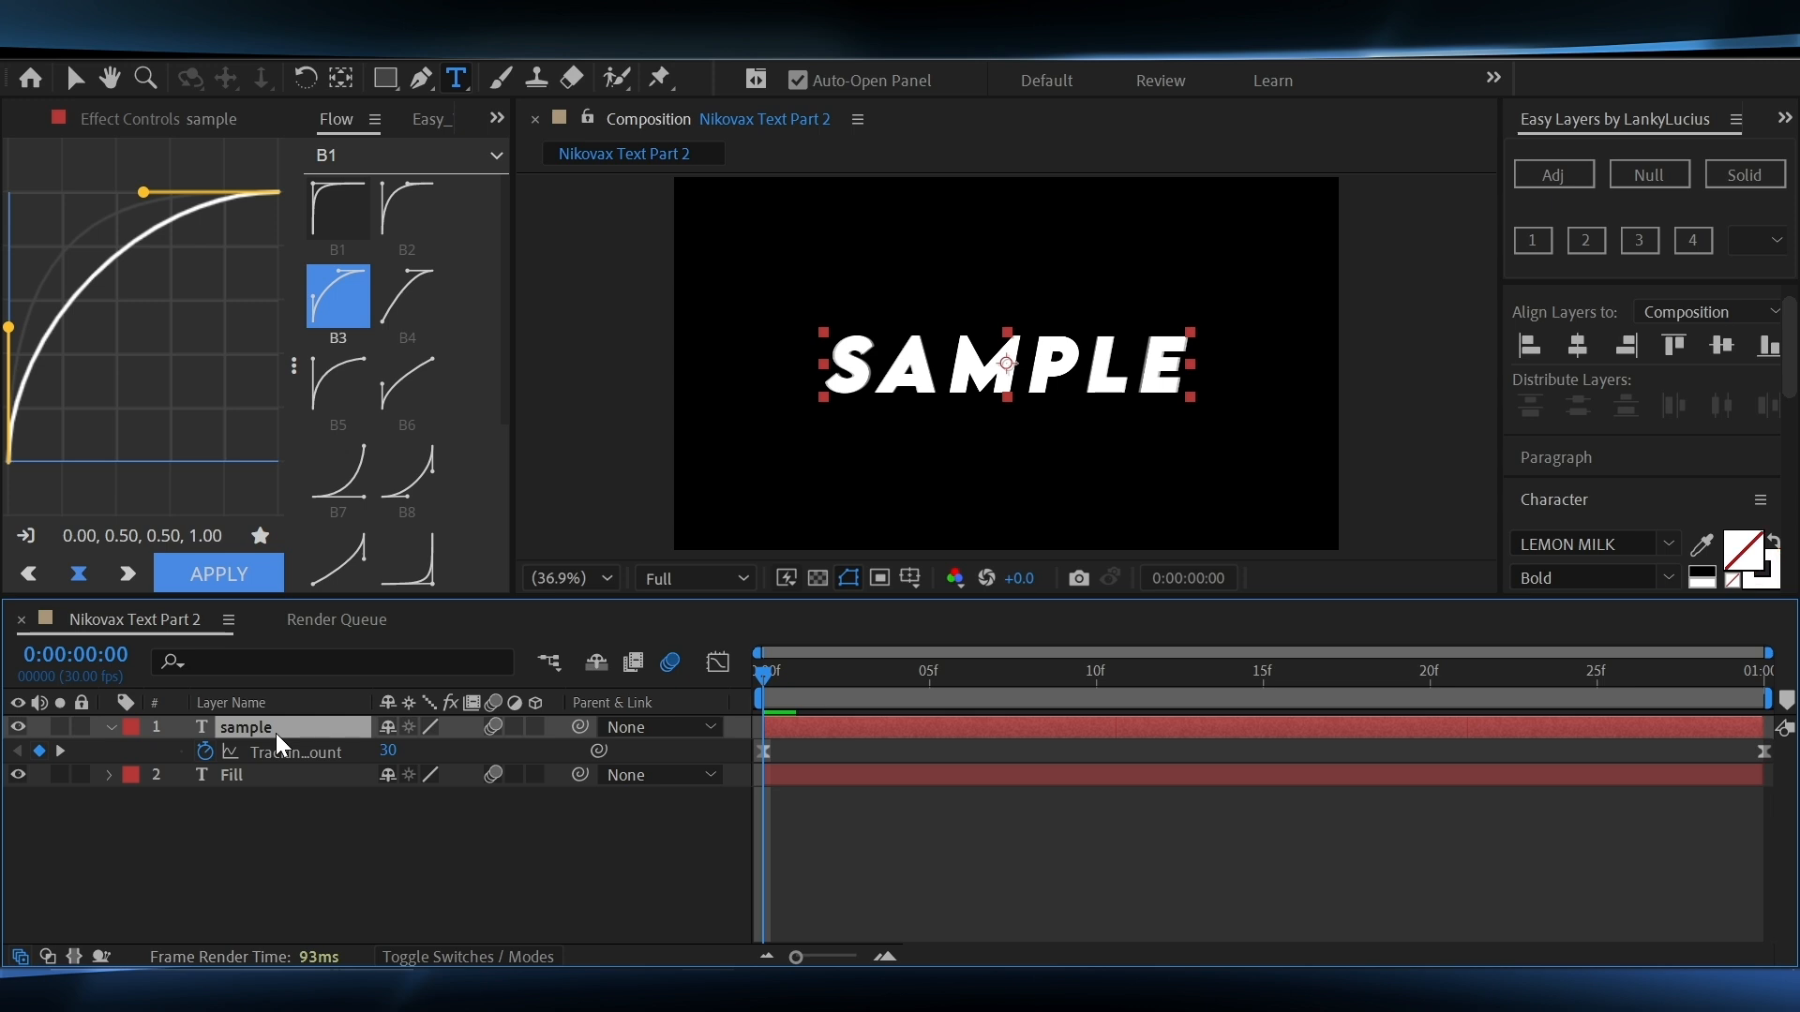
key(Return)
text(SS)
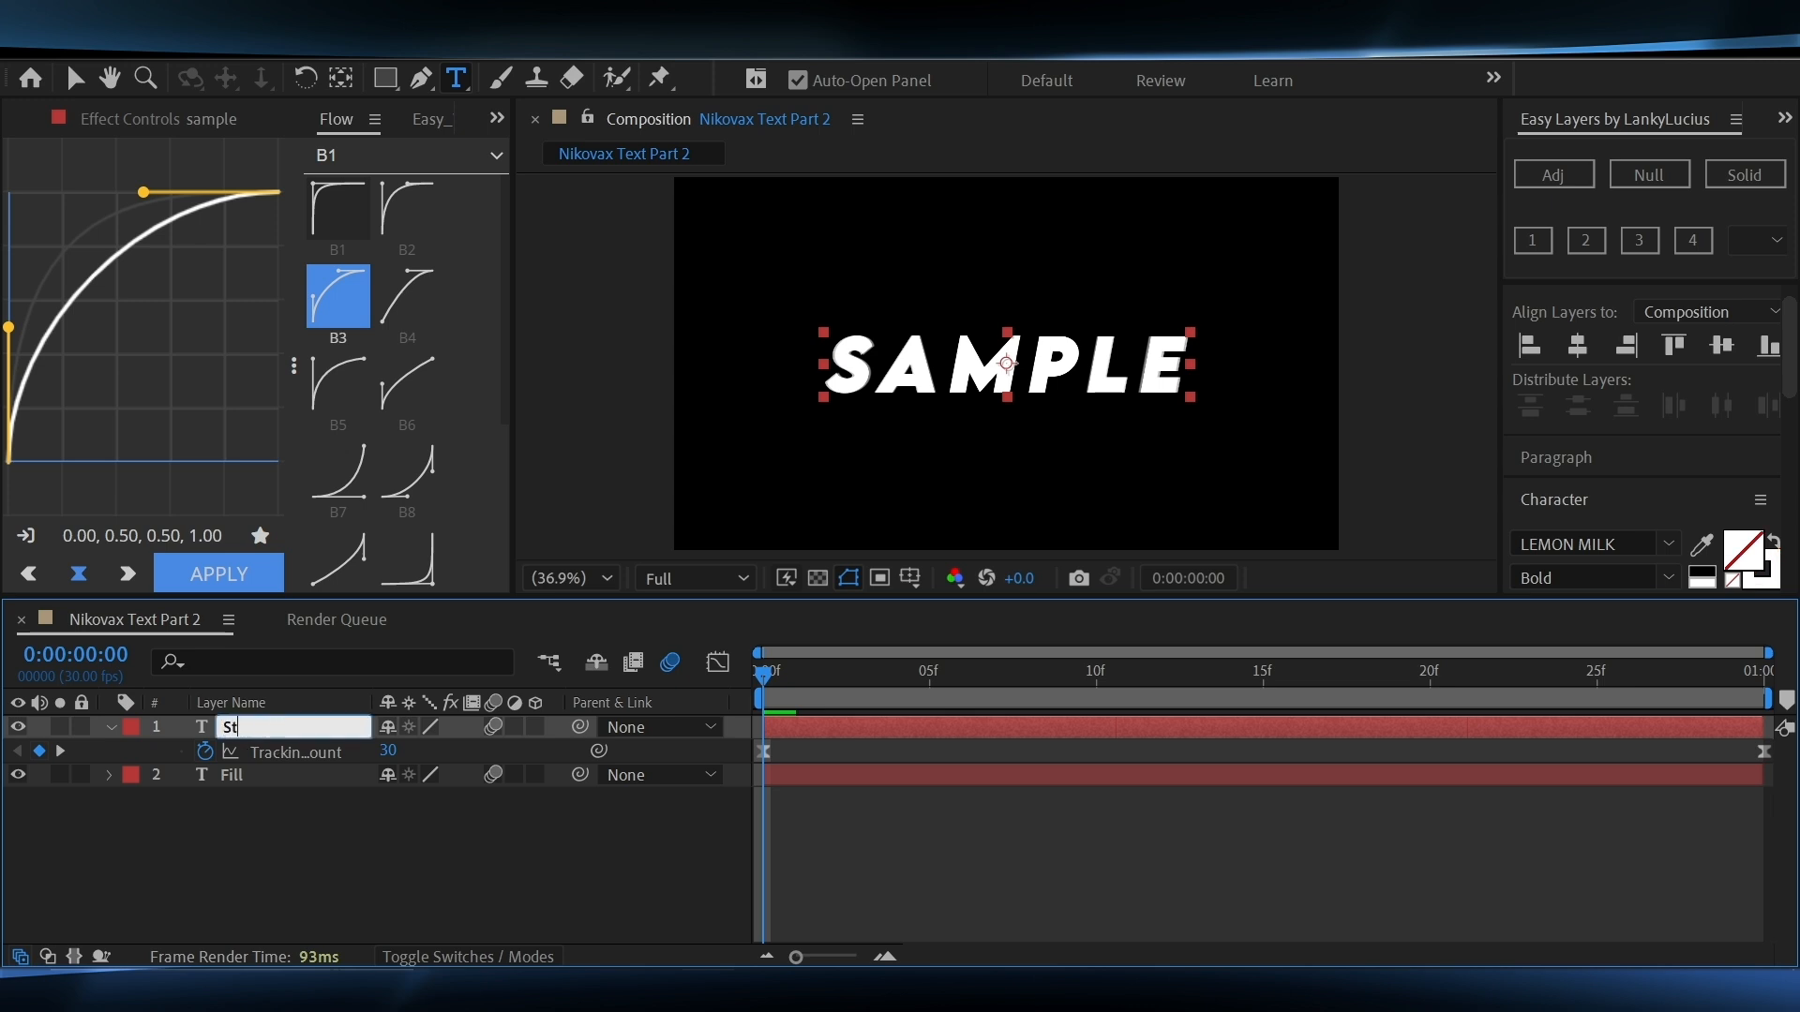
text(orke)
key(Return)
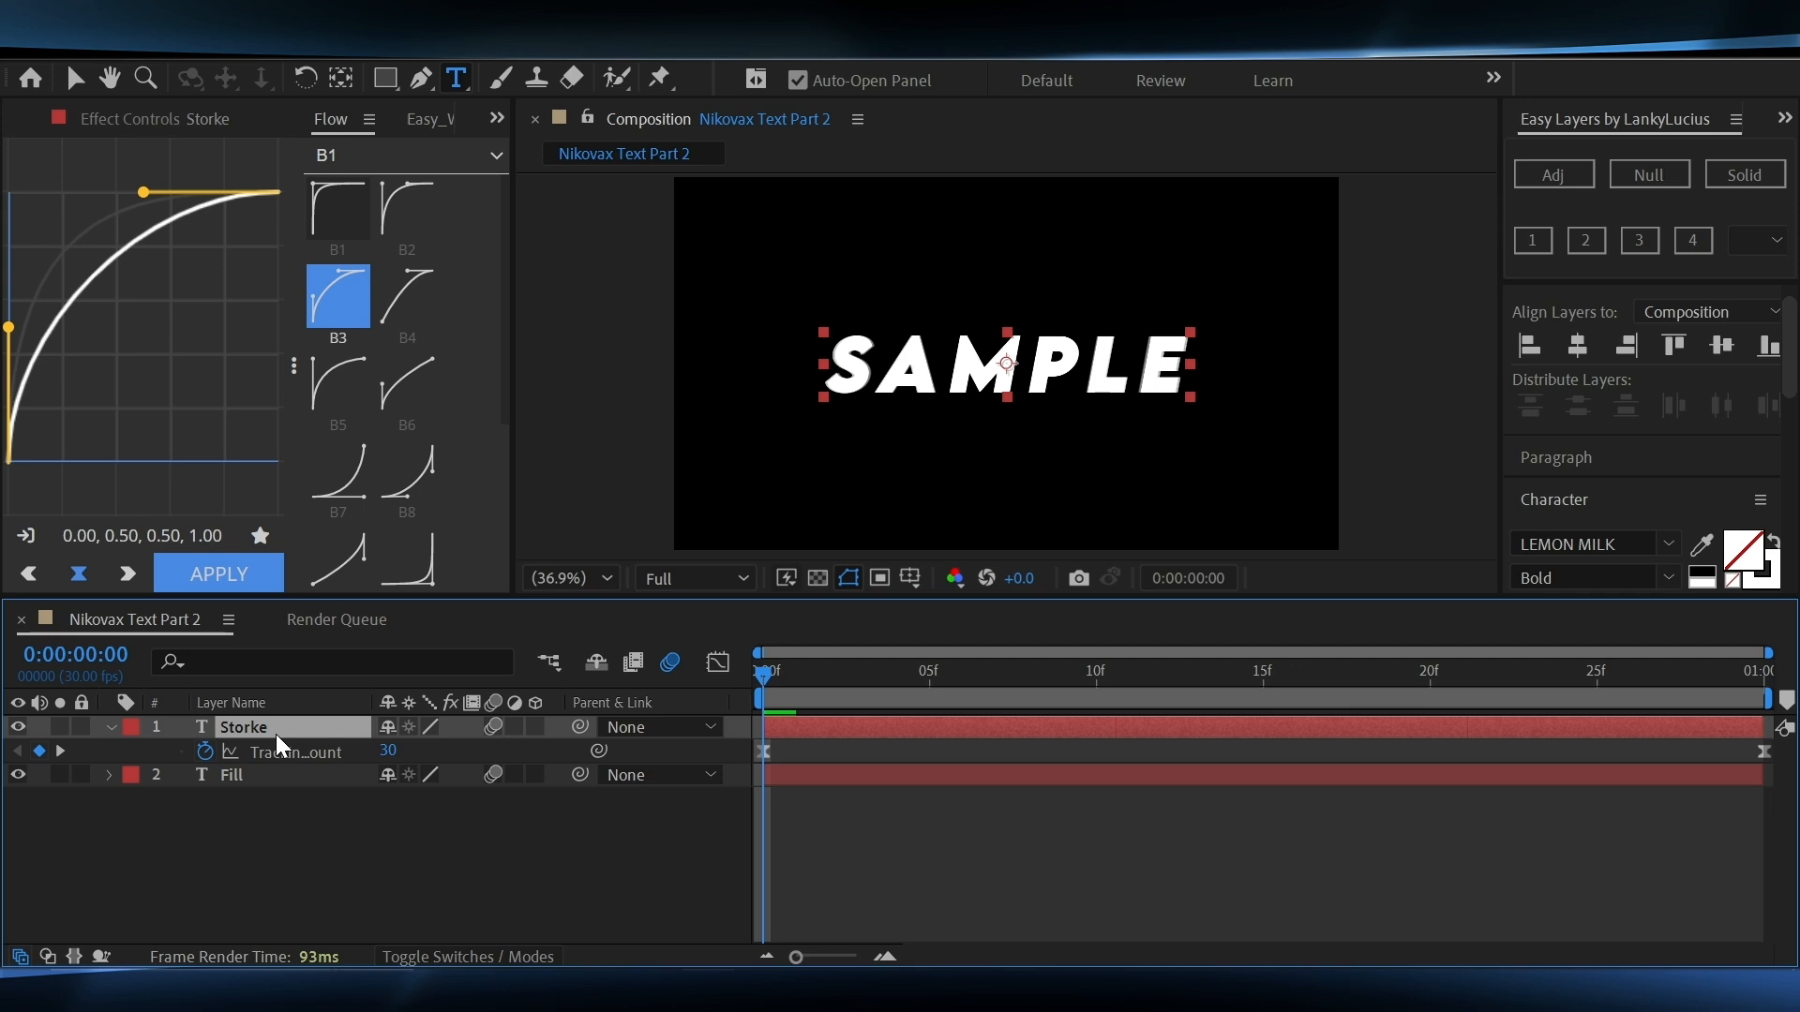
Apply a Drop Shadow effect to the Storke layer and set its opacity to 60%
key(ctrl+space)
text(f)
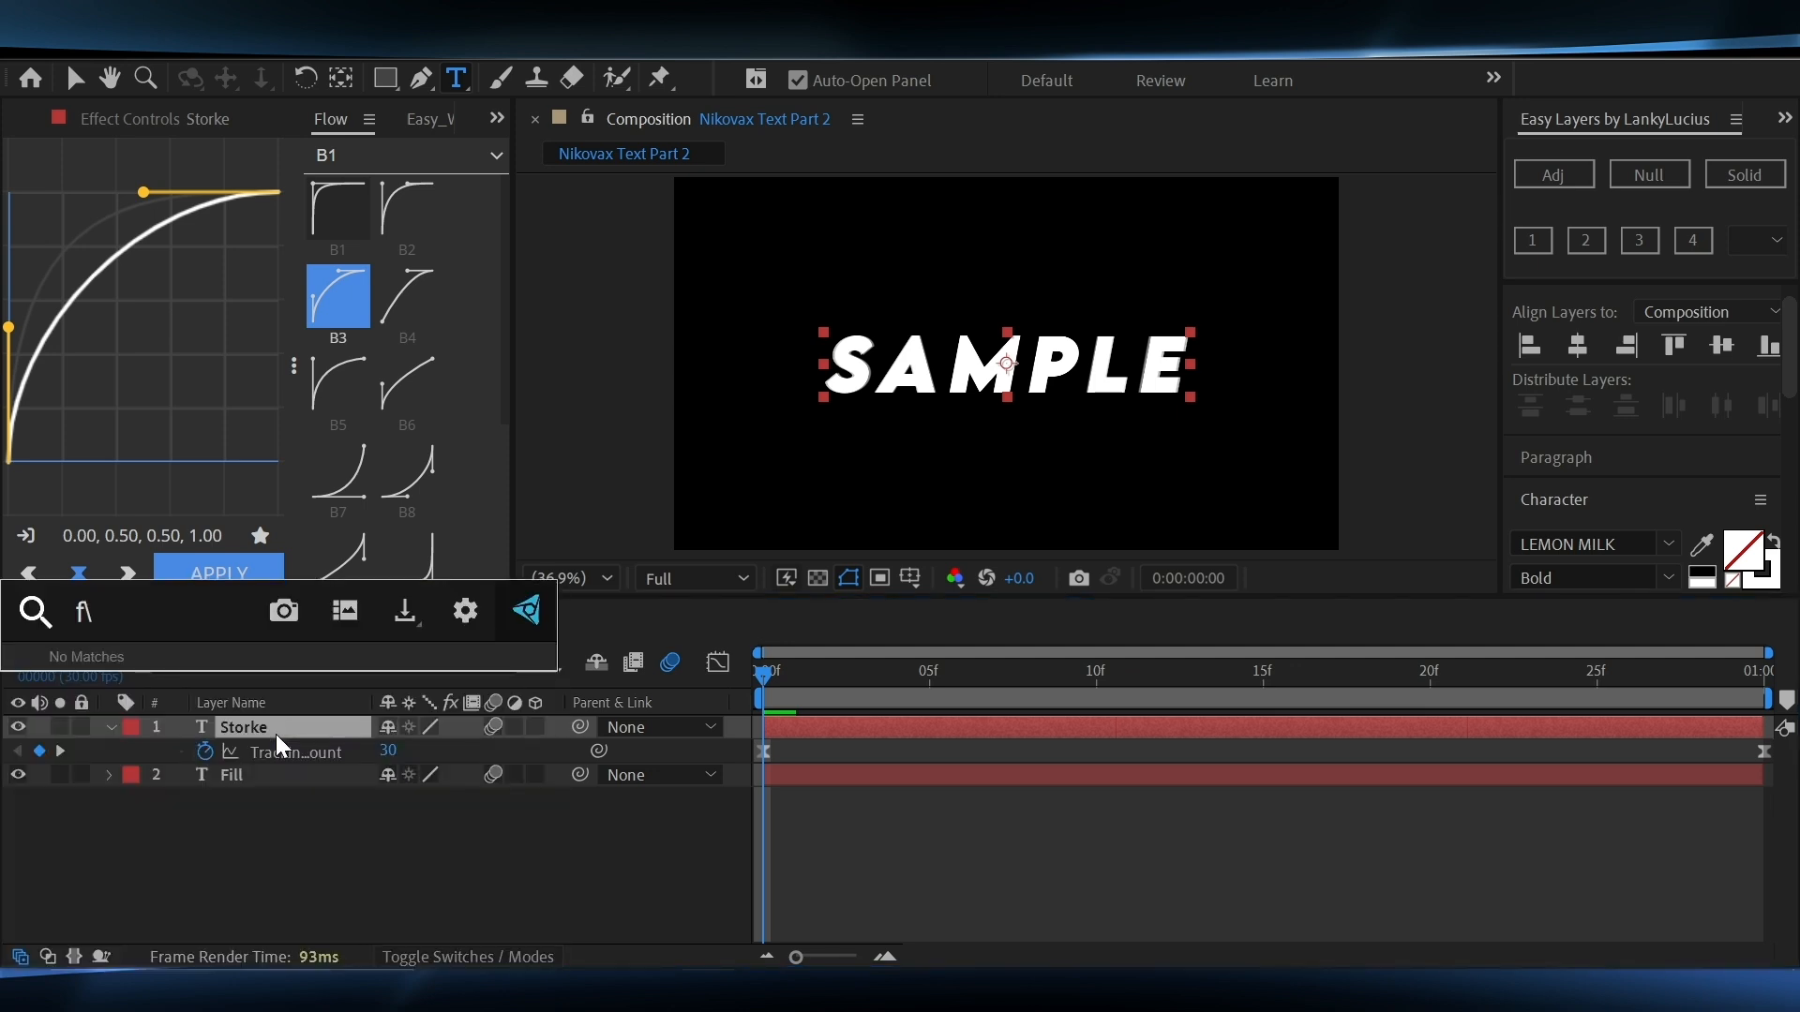
key(BackSpace)
text(d)
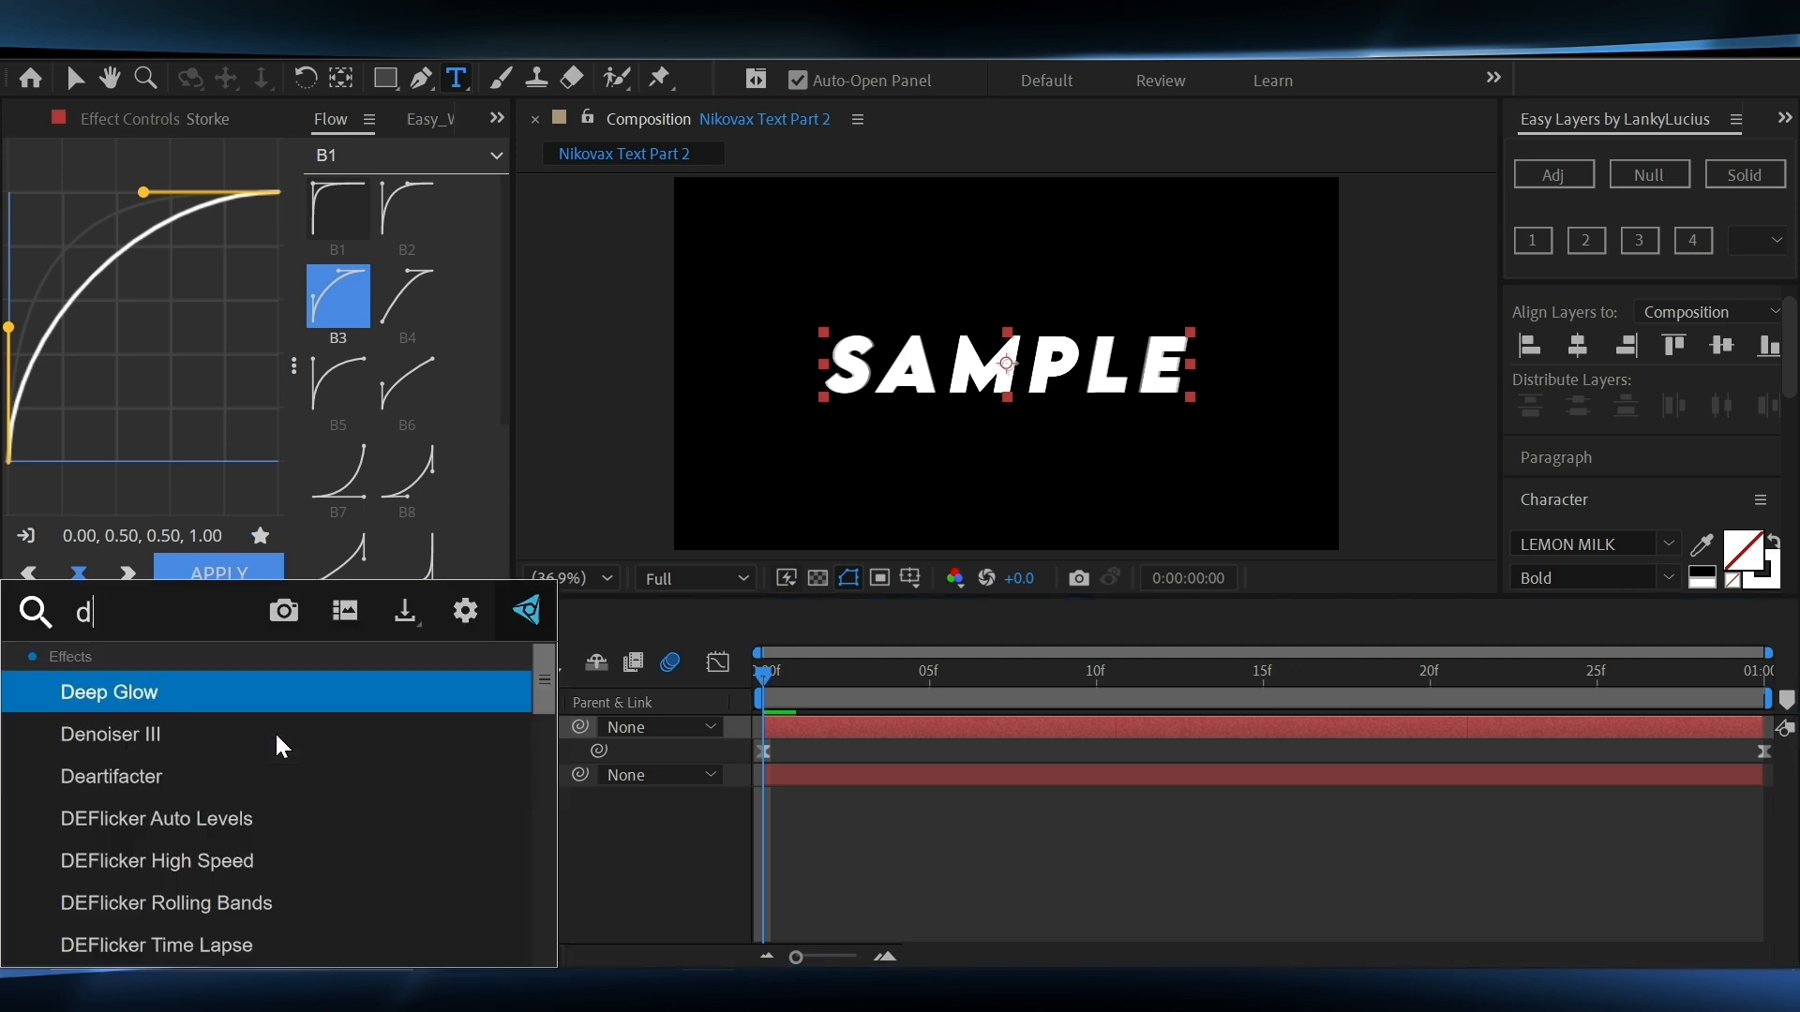
text(r)
key(Return)
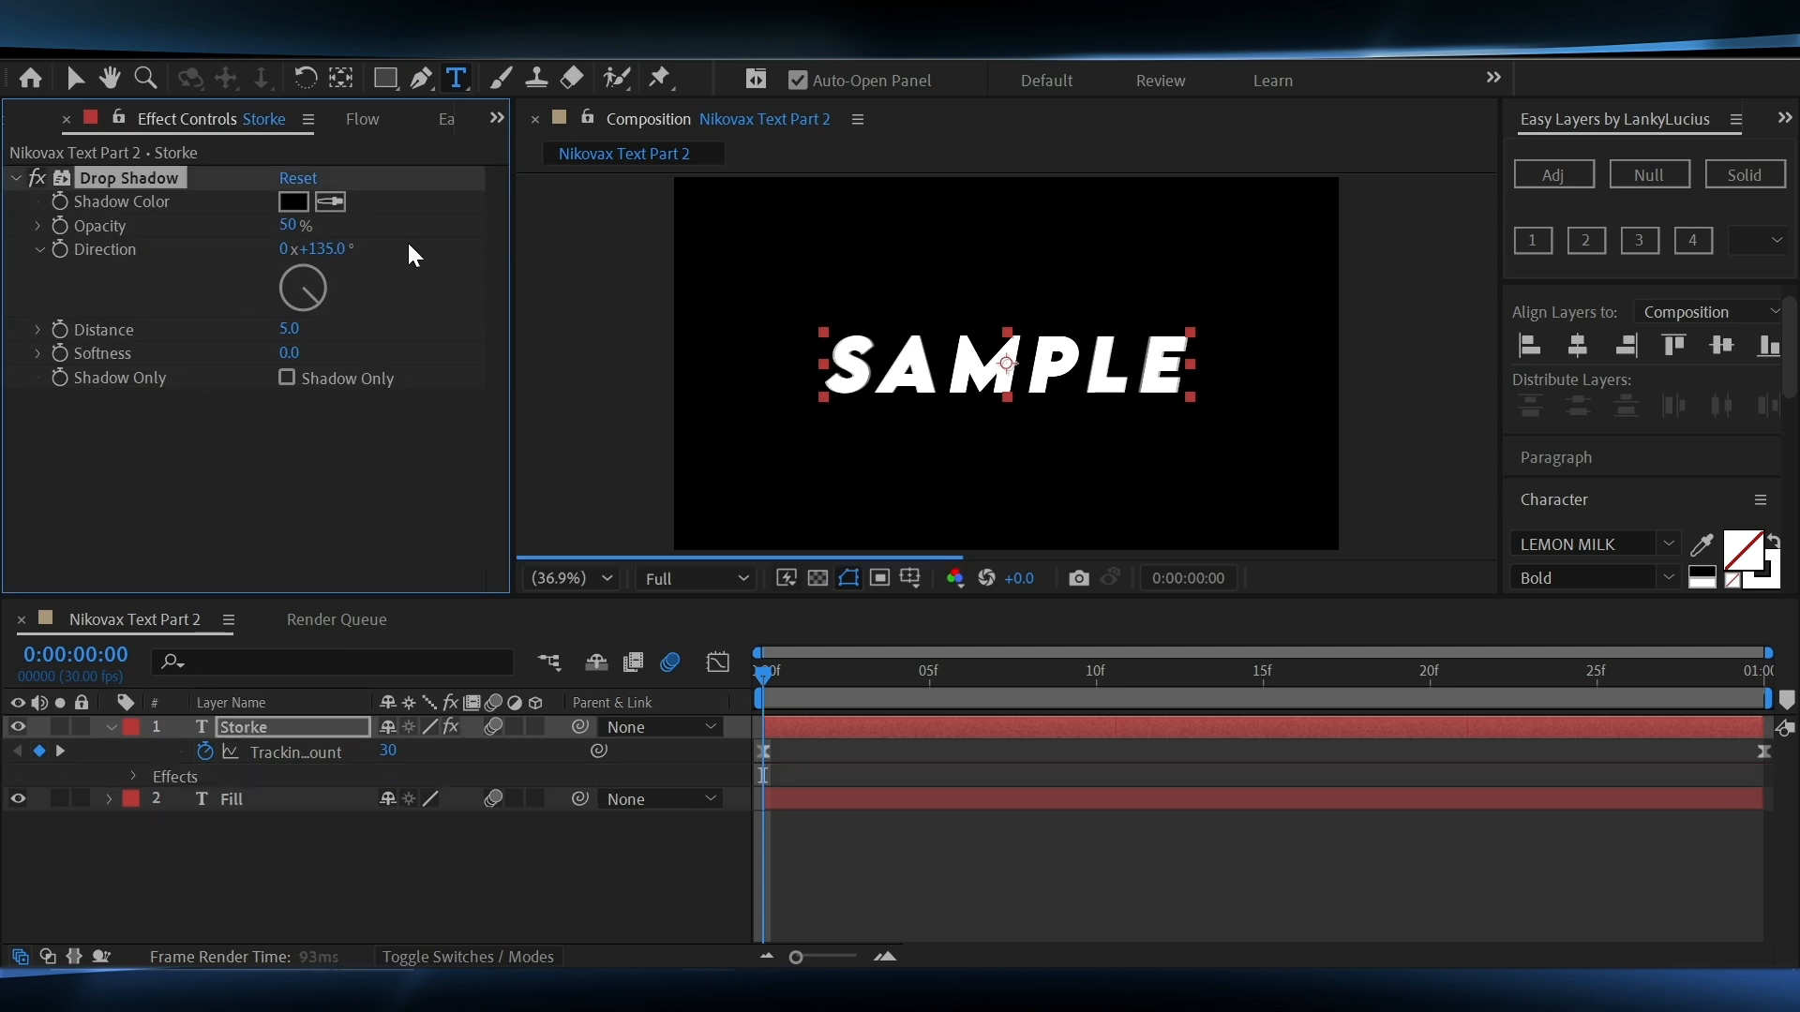
key(v)
click(294, 227)
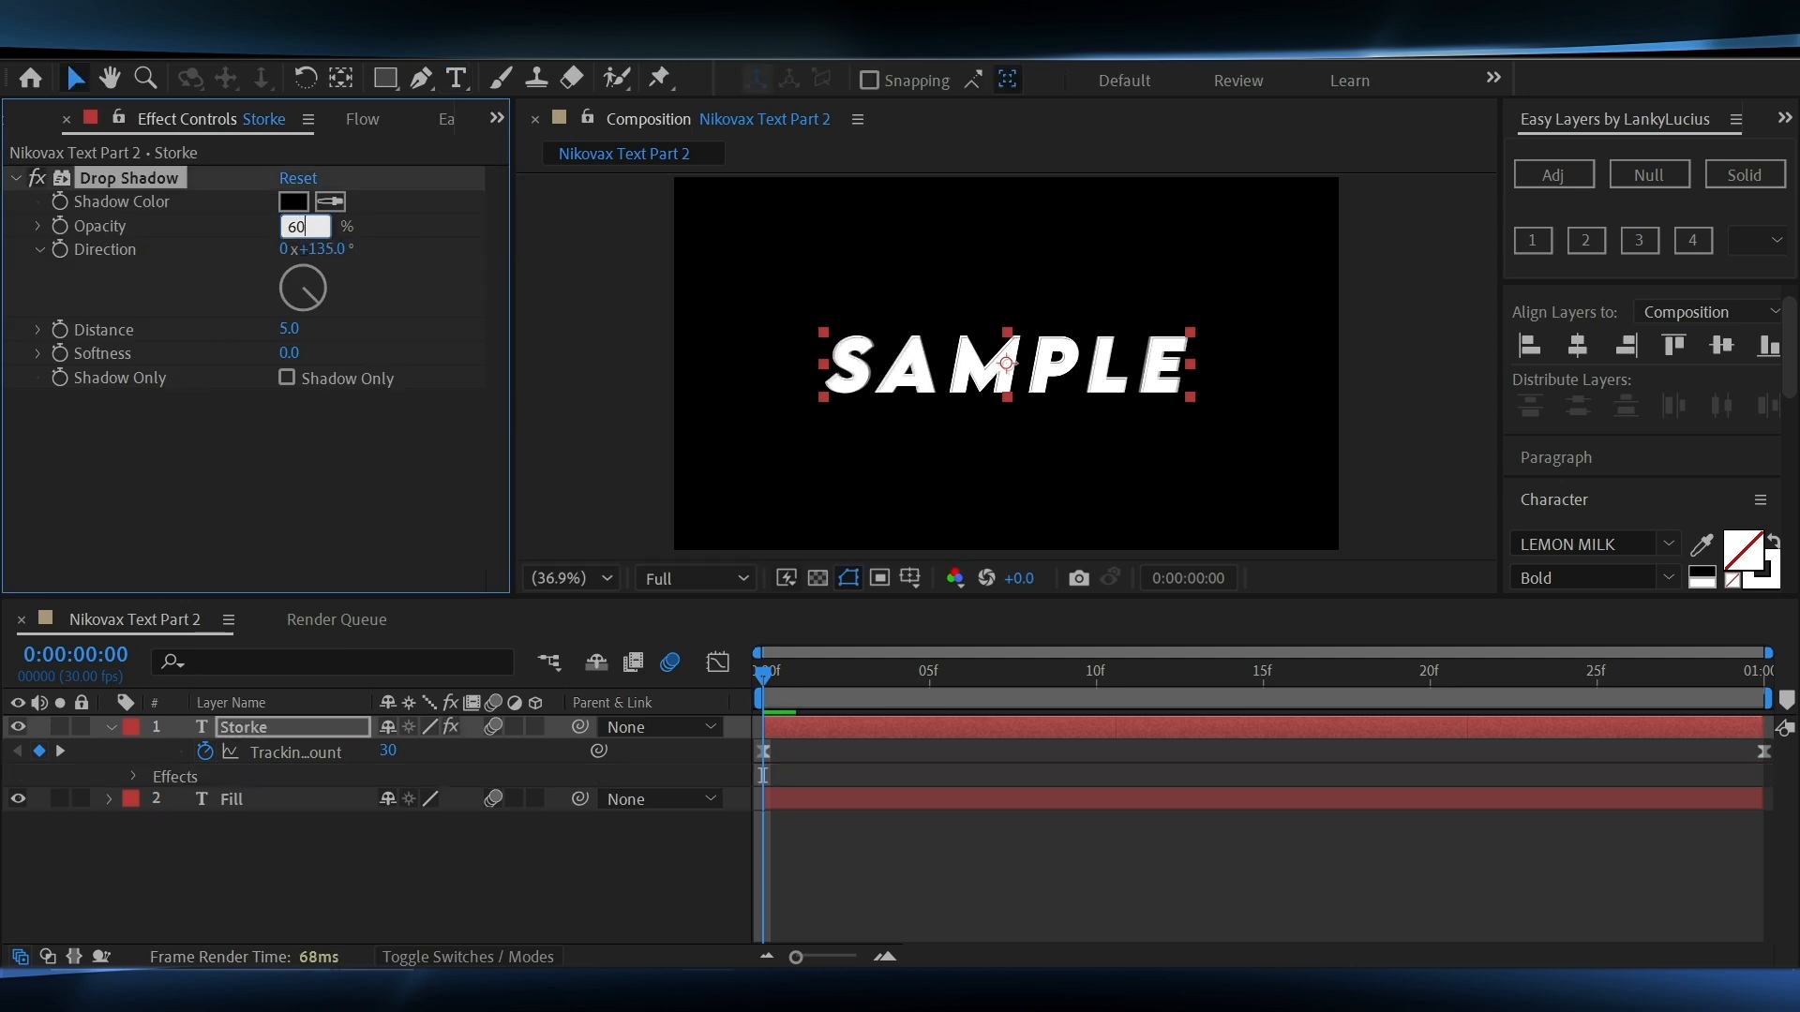
key(Return)
click(913, 888)
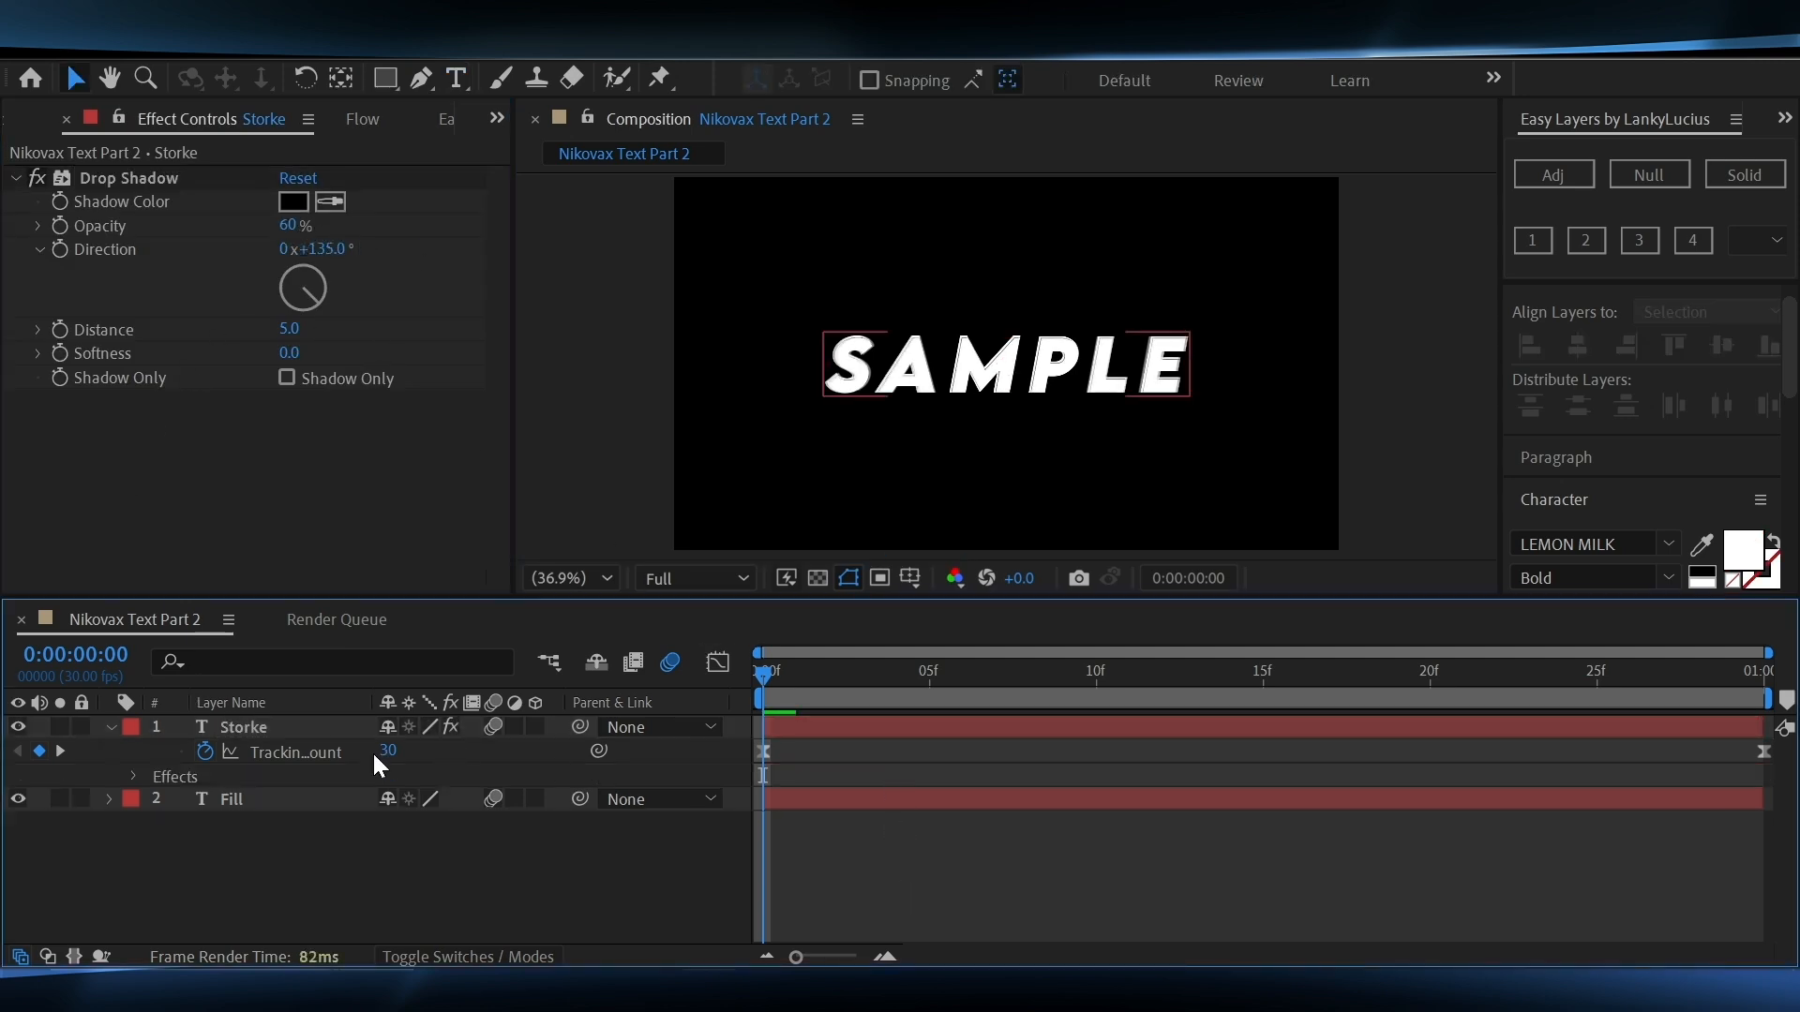
Apply a Gradient Ramp effect to the Fill layer and swap its colours so it runs from white to black
click(114, 738)
click(813, 755)
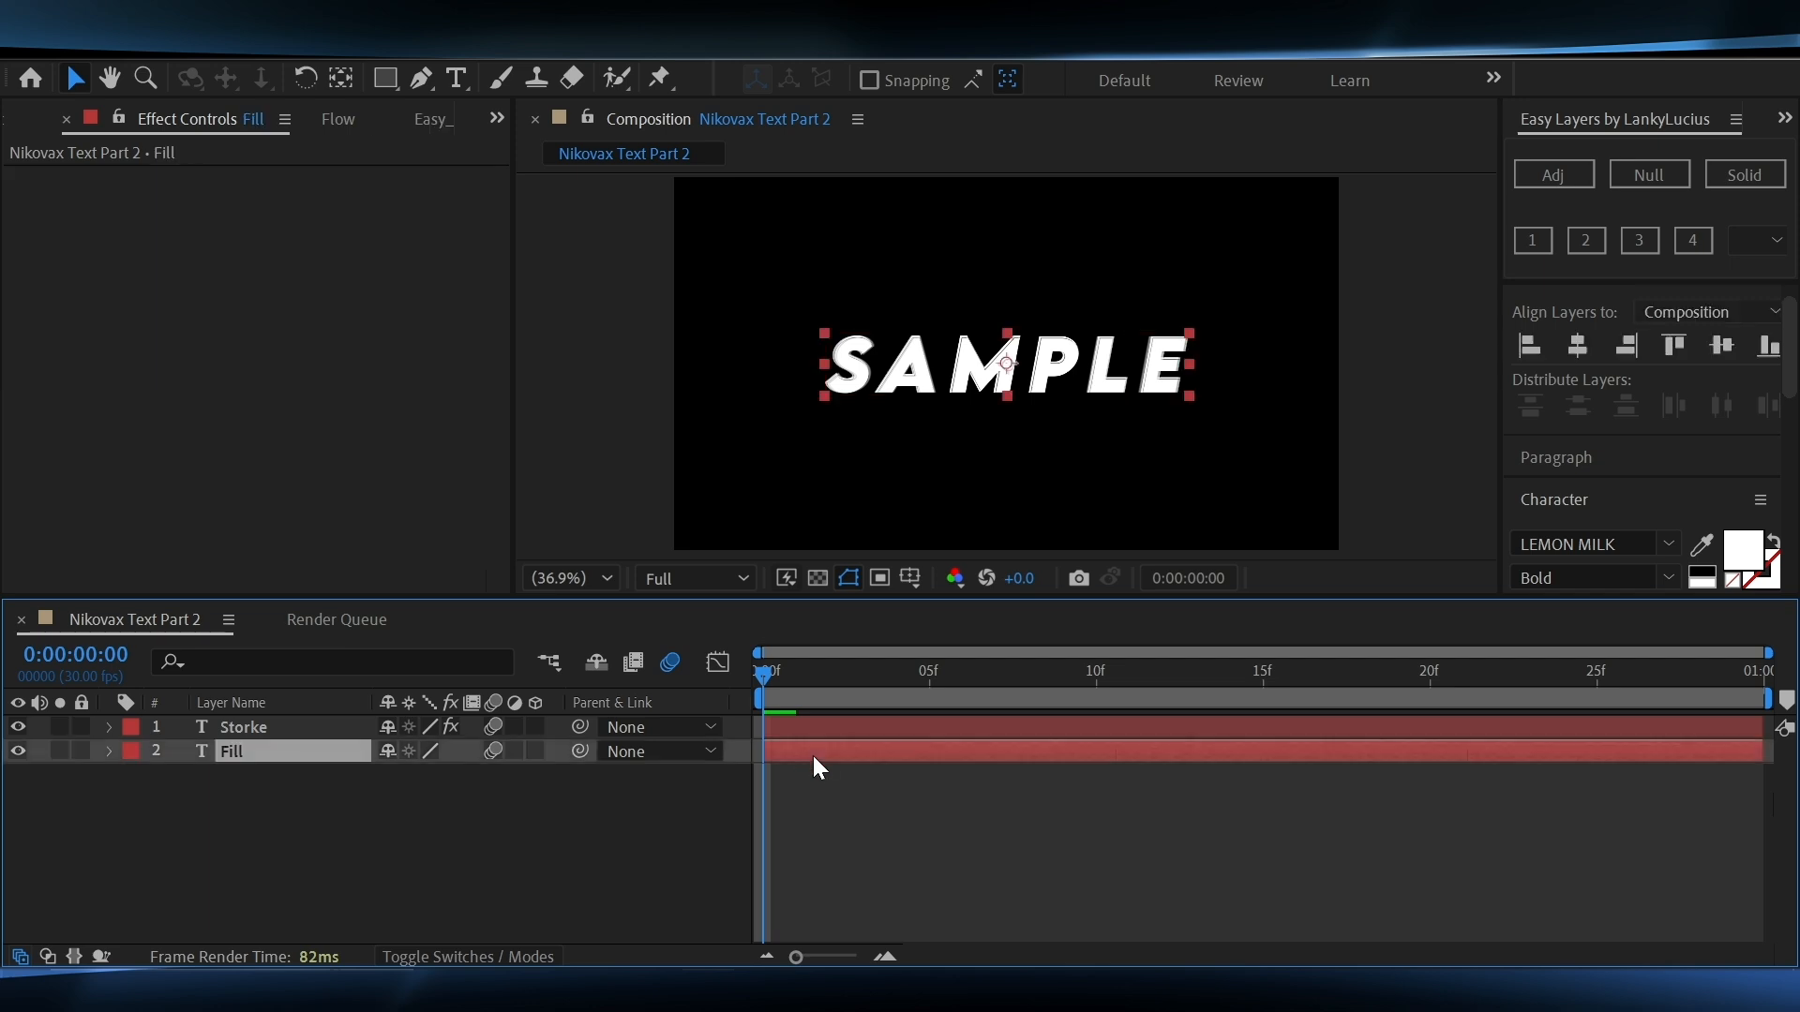
key(ctrl+space)
text(f)
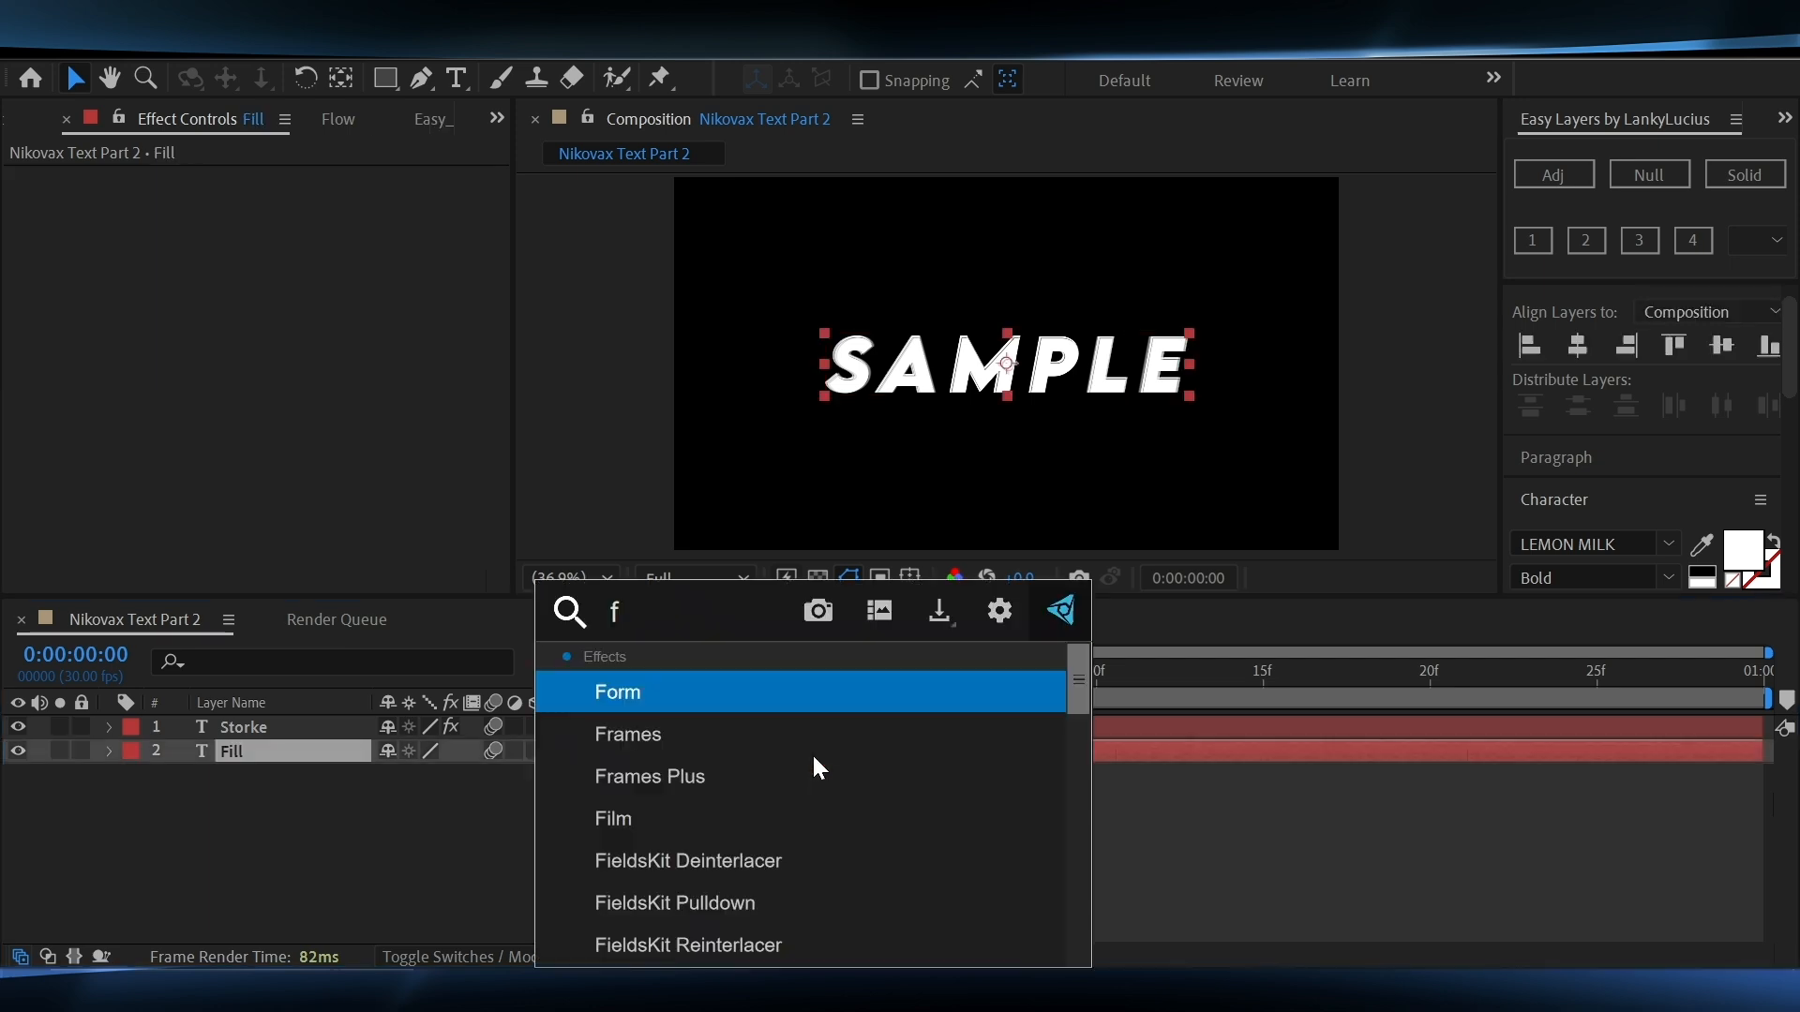
key(BackSpace)
text(gra)
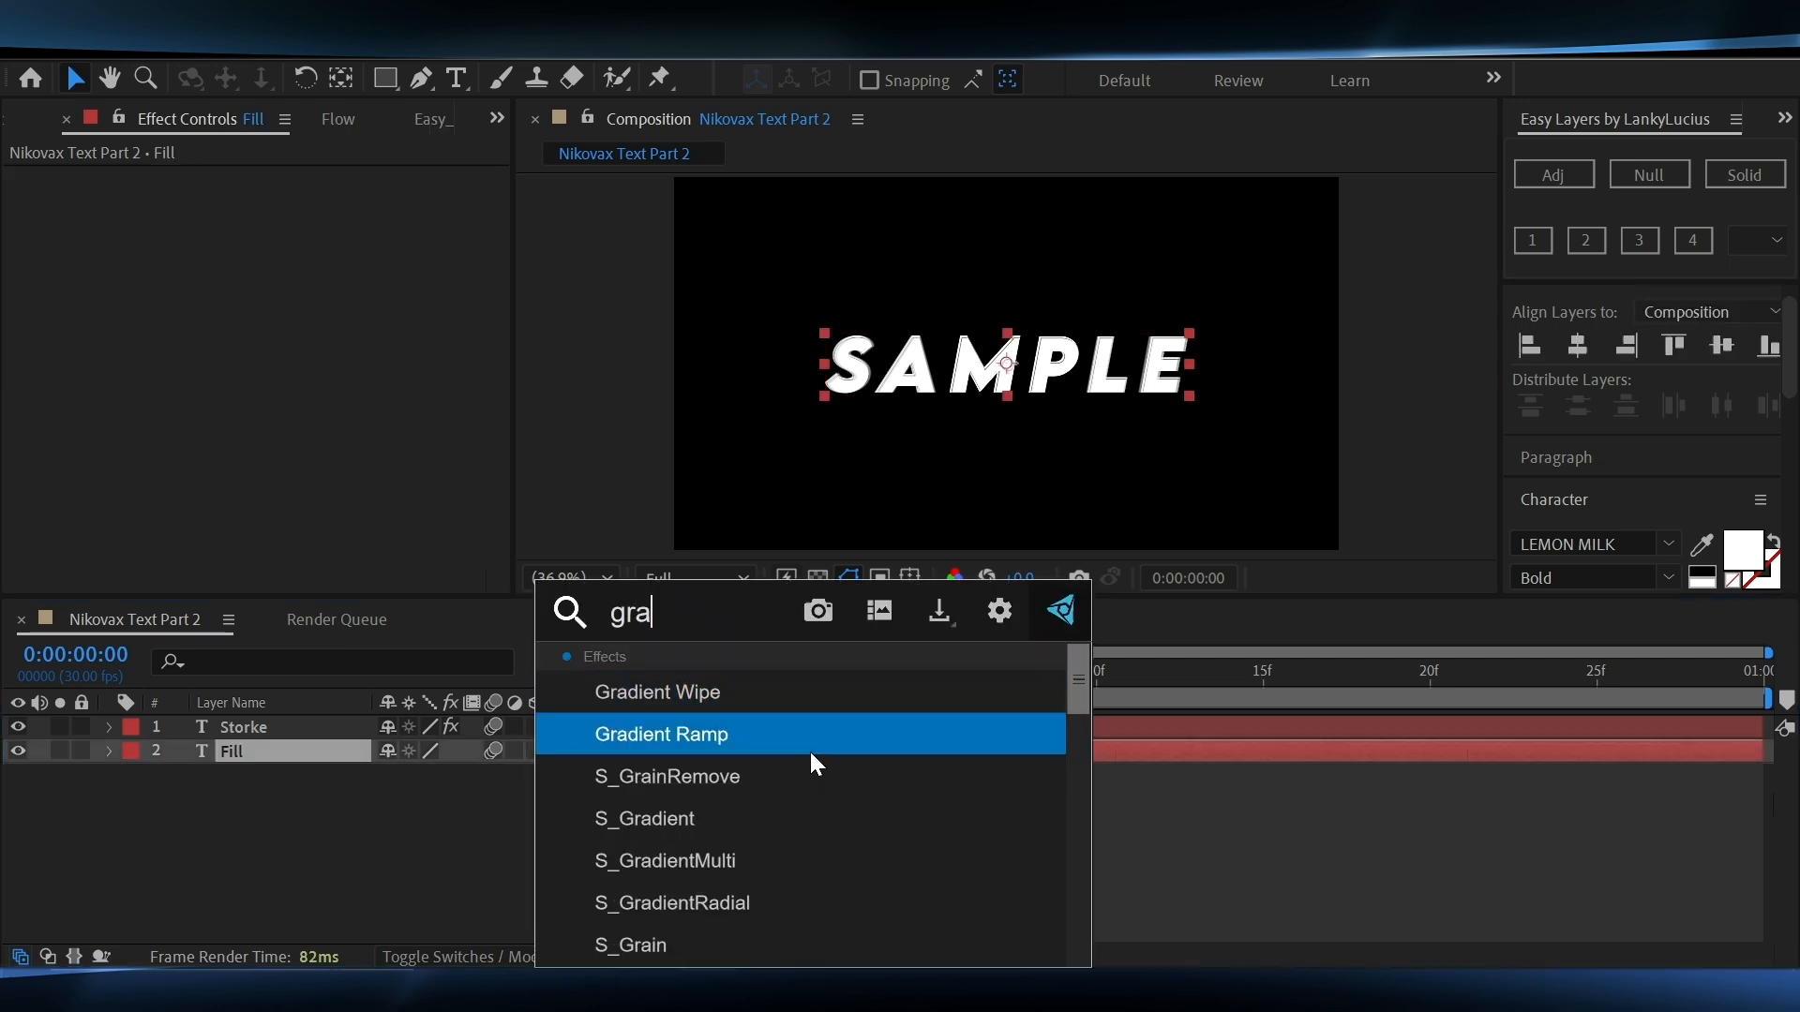
click(747, 737)
click(308, 375)
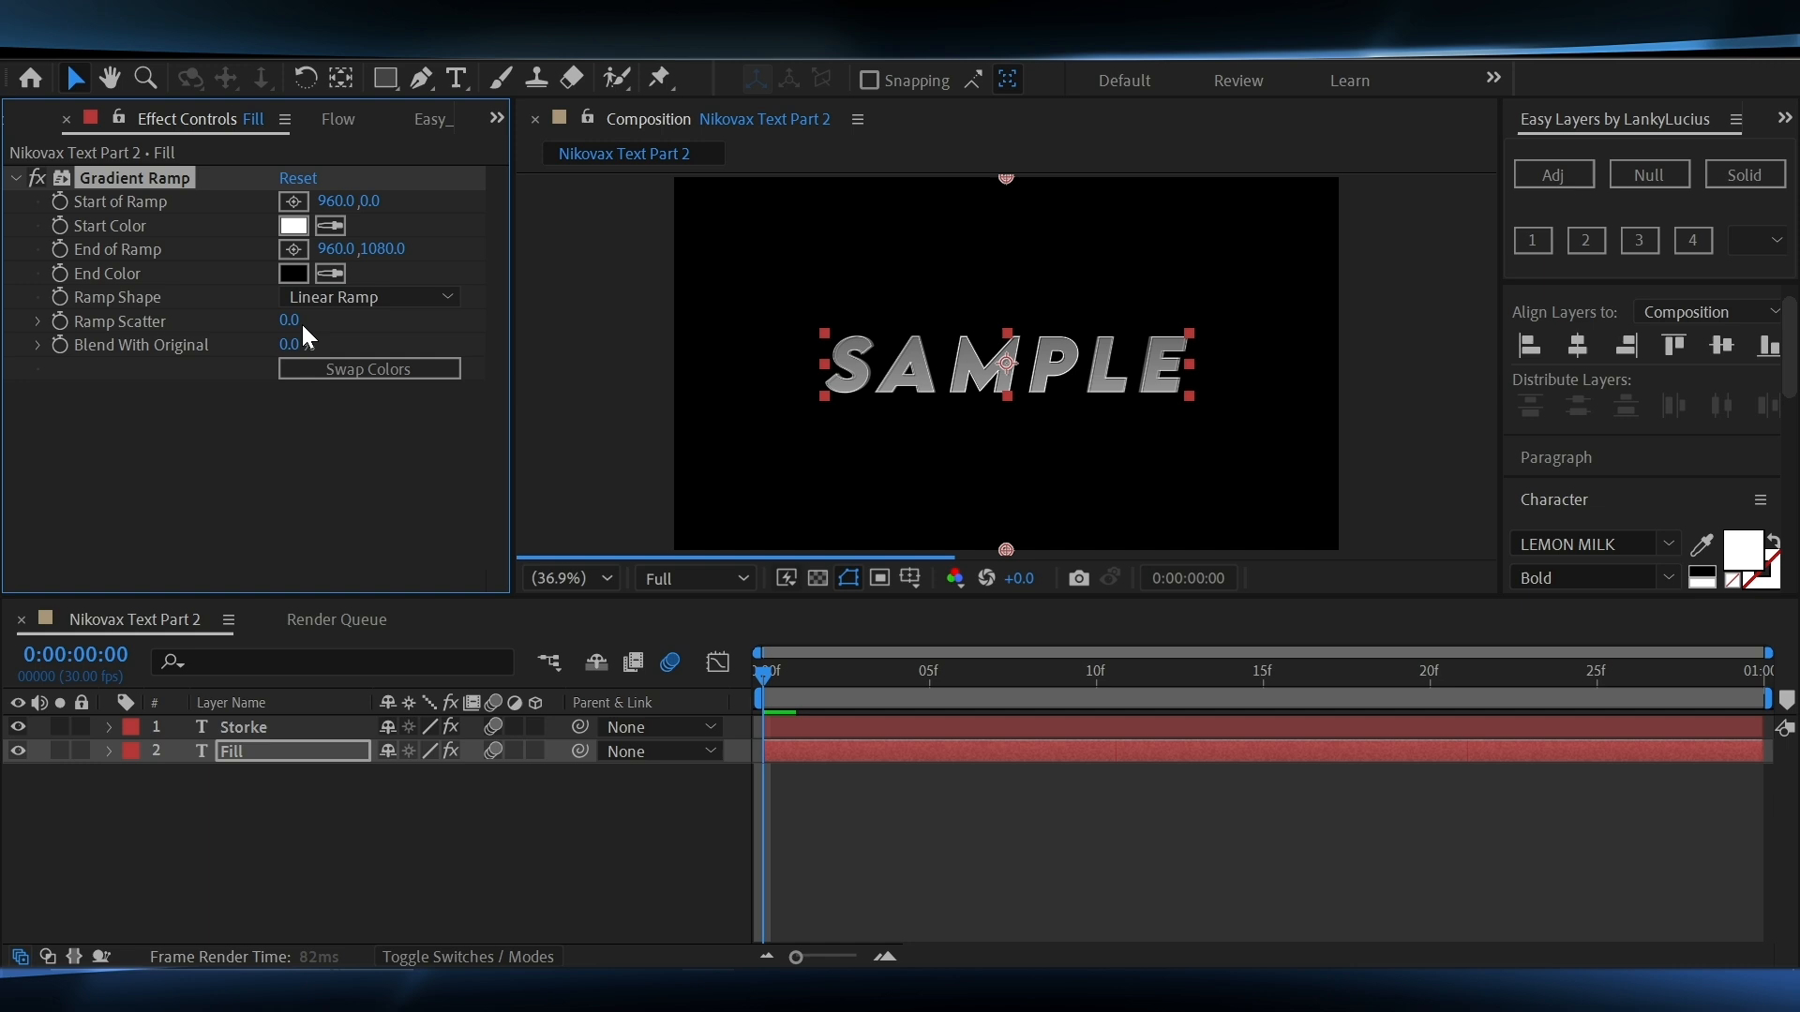
Set the Gradient Ramp's end colour on the Fill layer to blue 000AFF
click(286, 274)
click(941, 643)
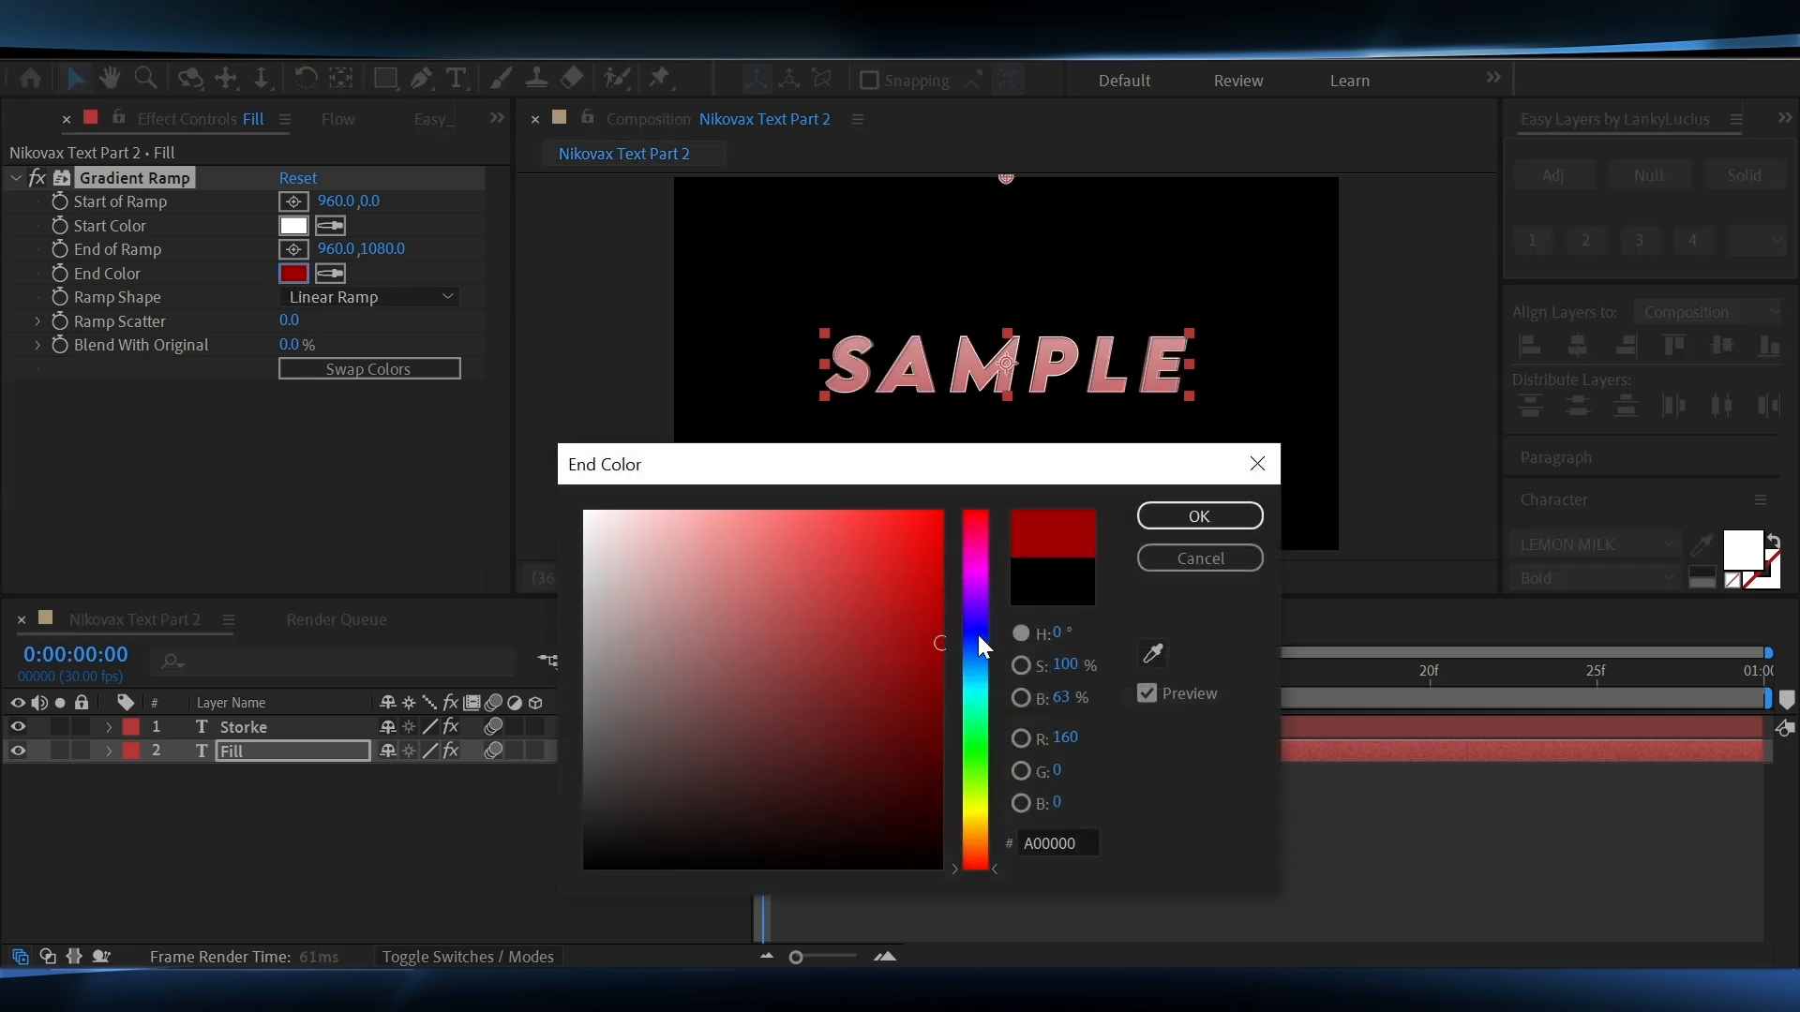
click(980, 604)
mouse_move(981, 624)
mouse_down()
mouse_move(984, 651)
mouse_move(993, 634)
mouse_up()
click(899, 610)
click(940, 511)
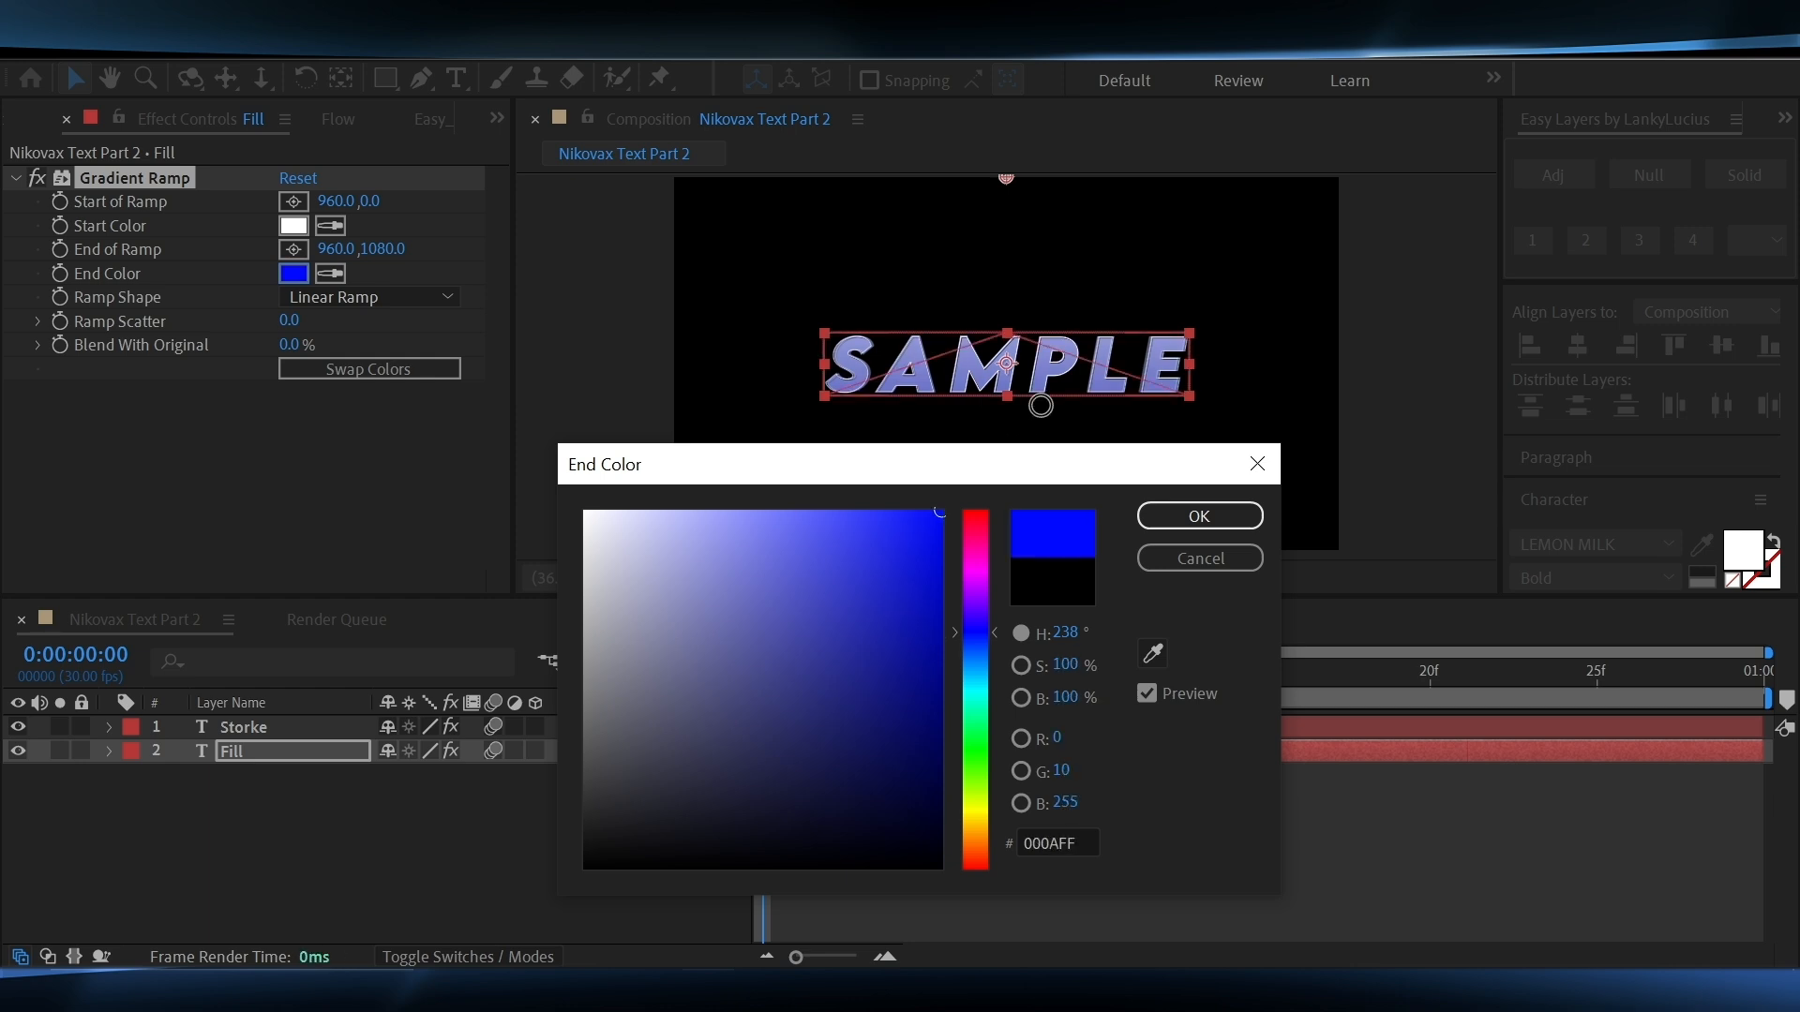
click(1200, 516)
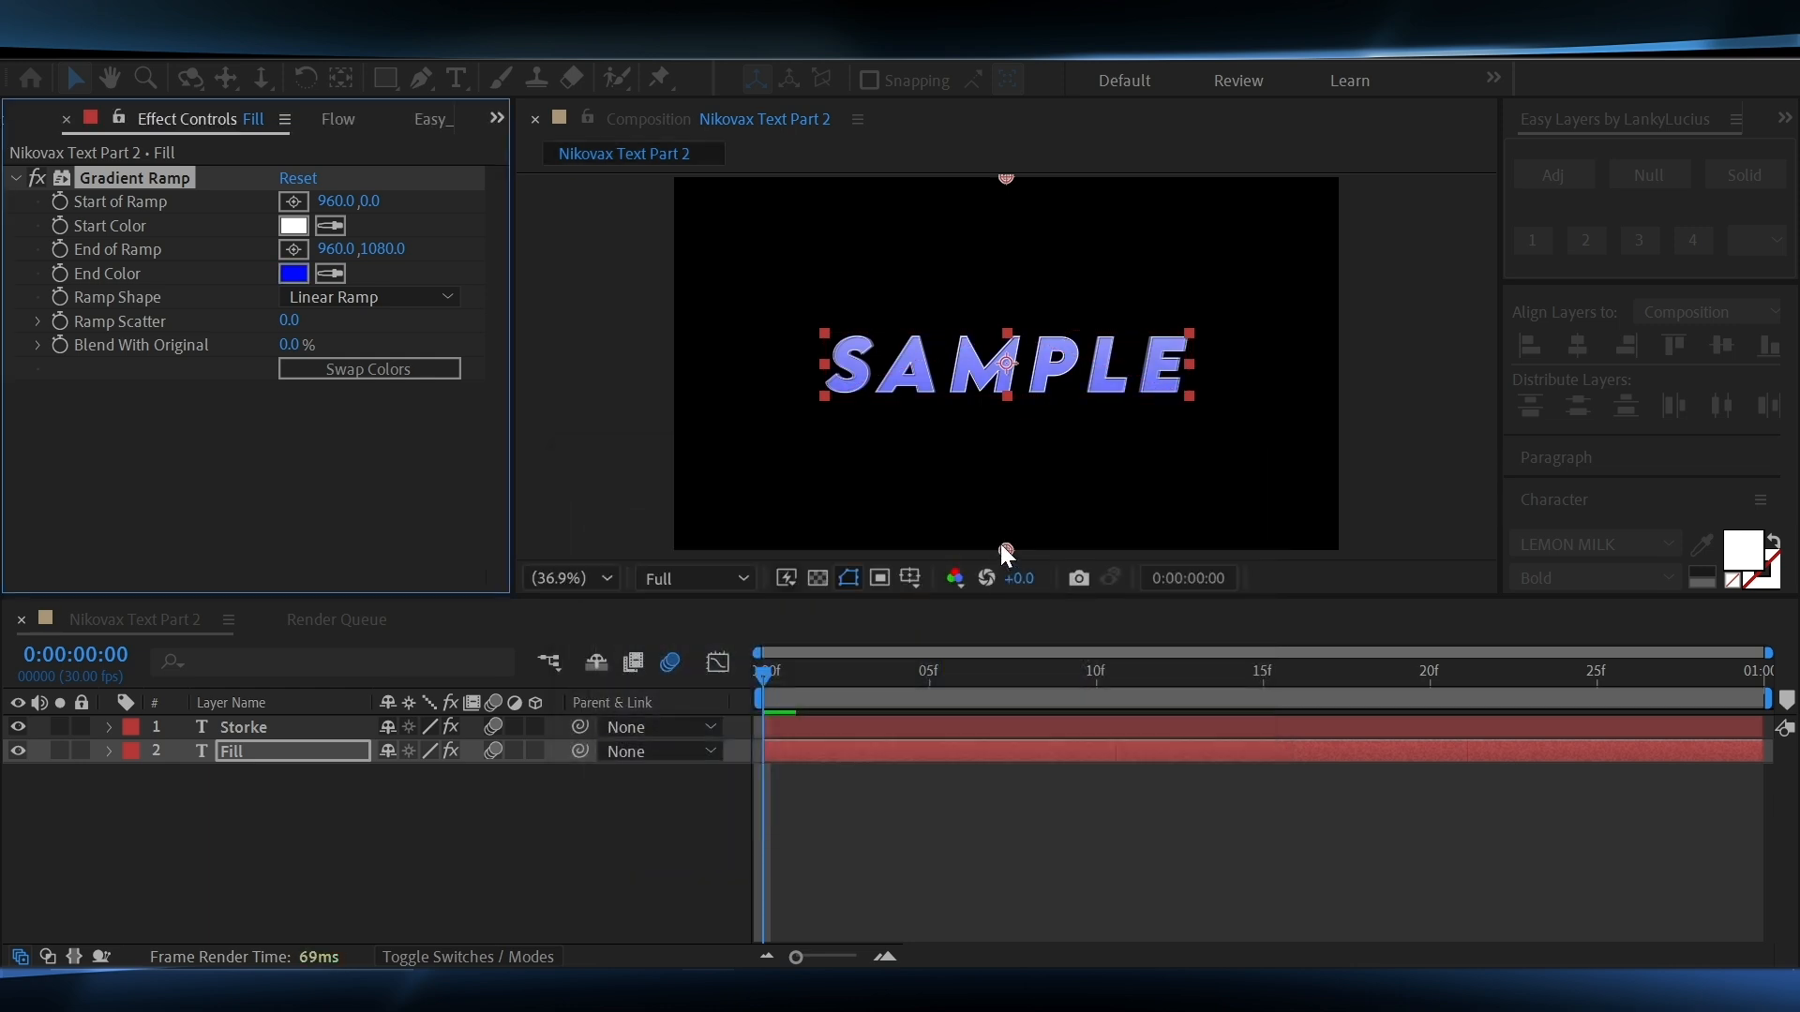
Move the gradient's end point up to about 941, 847 and its start point down to about 933, 179
drag(1001, 539, 995, 464)
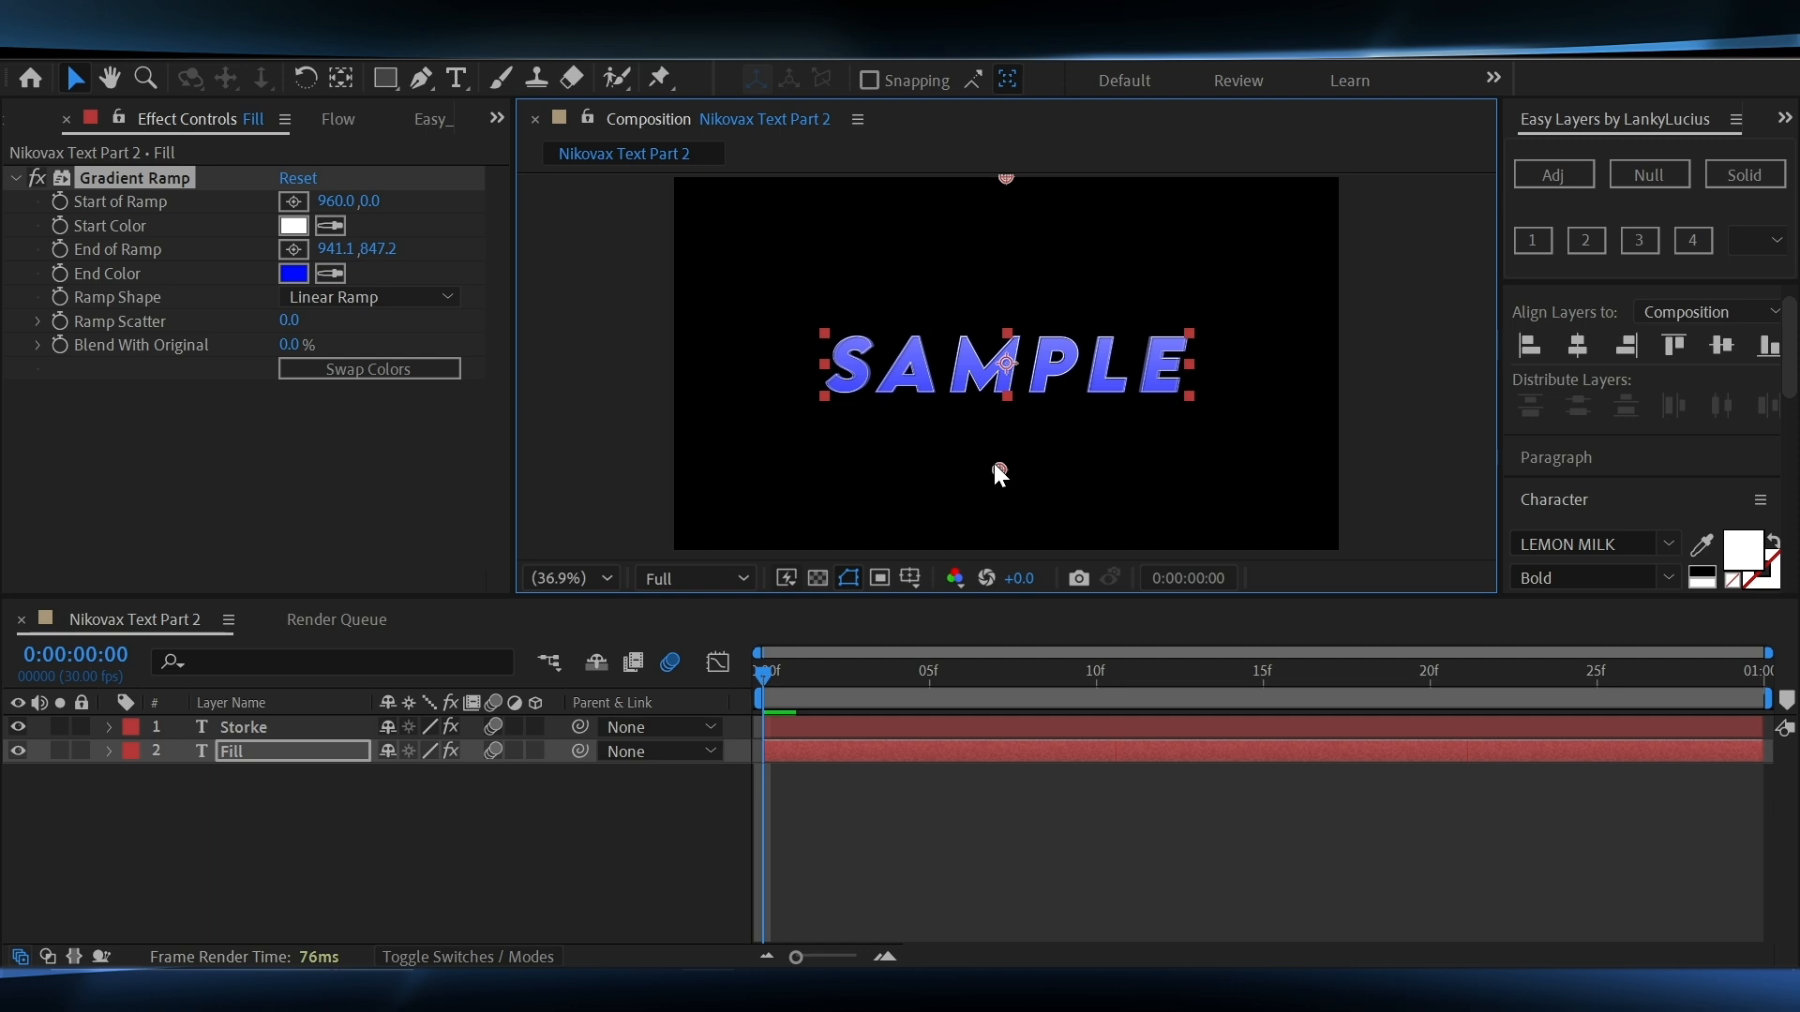
drag(1005, 179, 1002, 235)
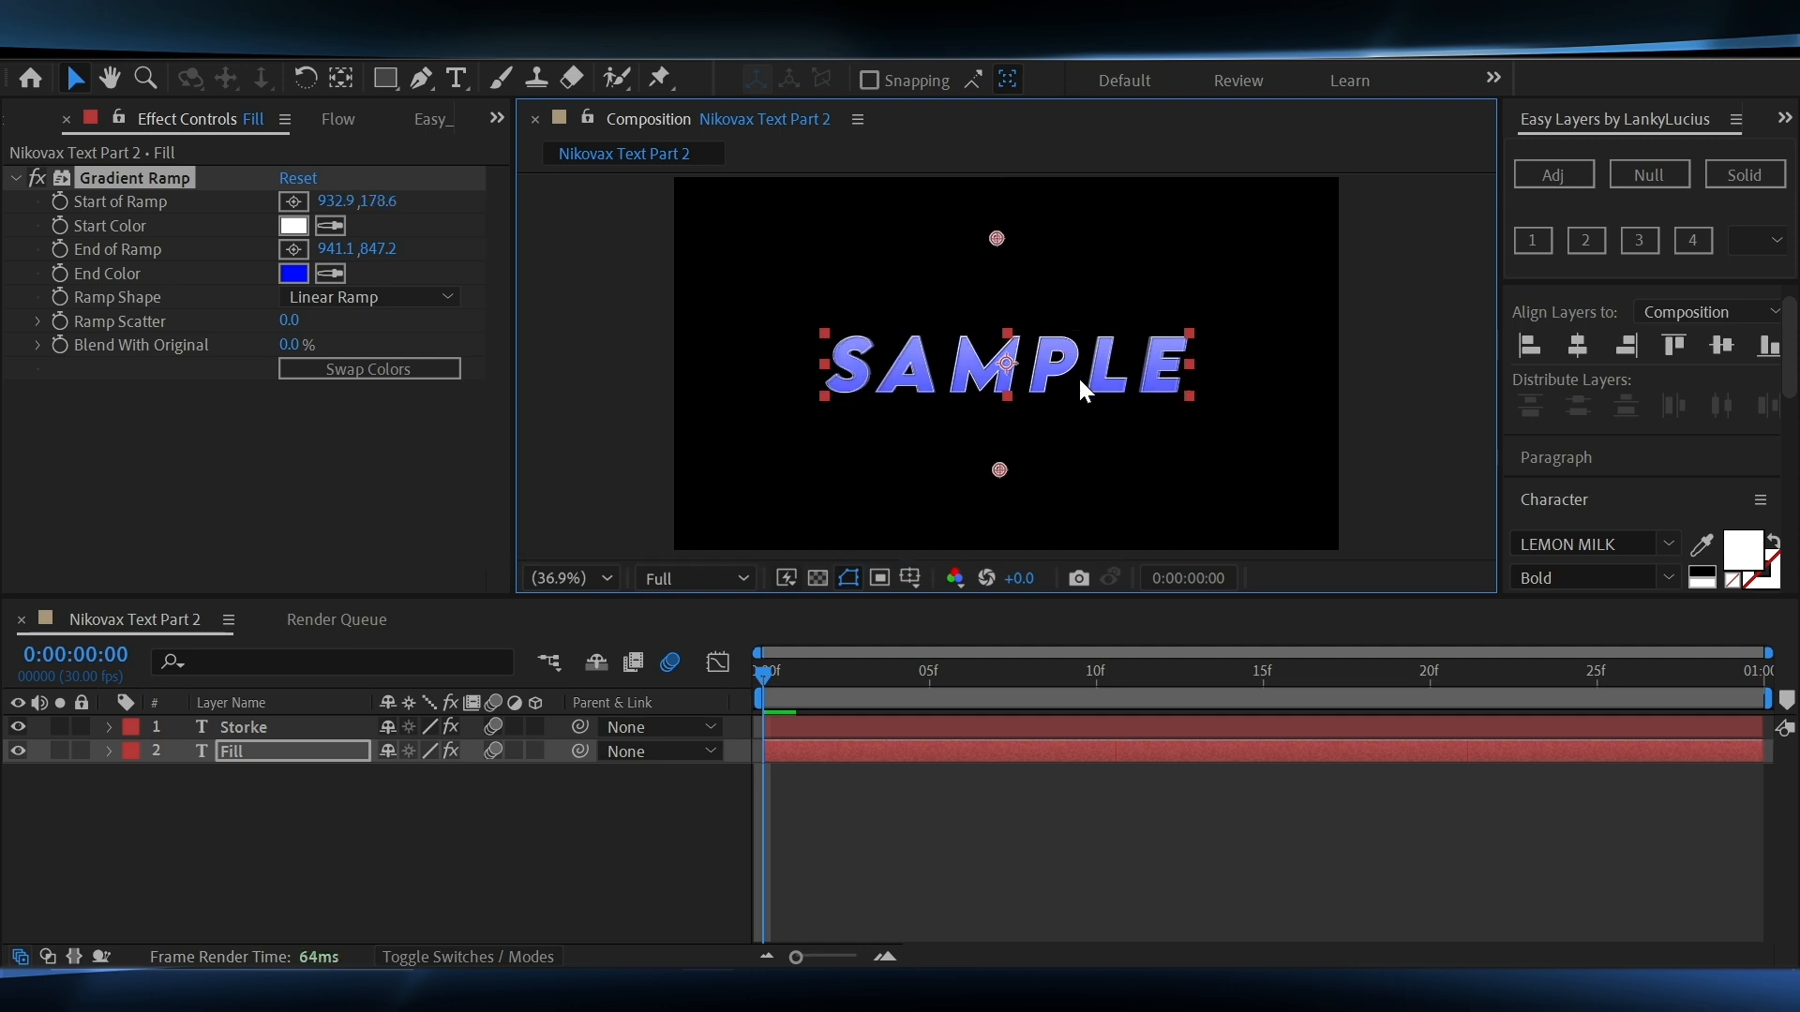
click(824, 865)
Draw a closed four-point mask on the Fill layer with the Pen tool around the letters S and A
click(812, 750)
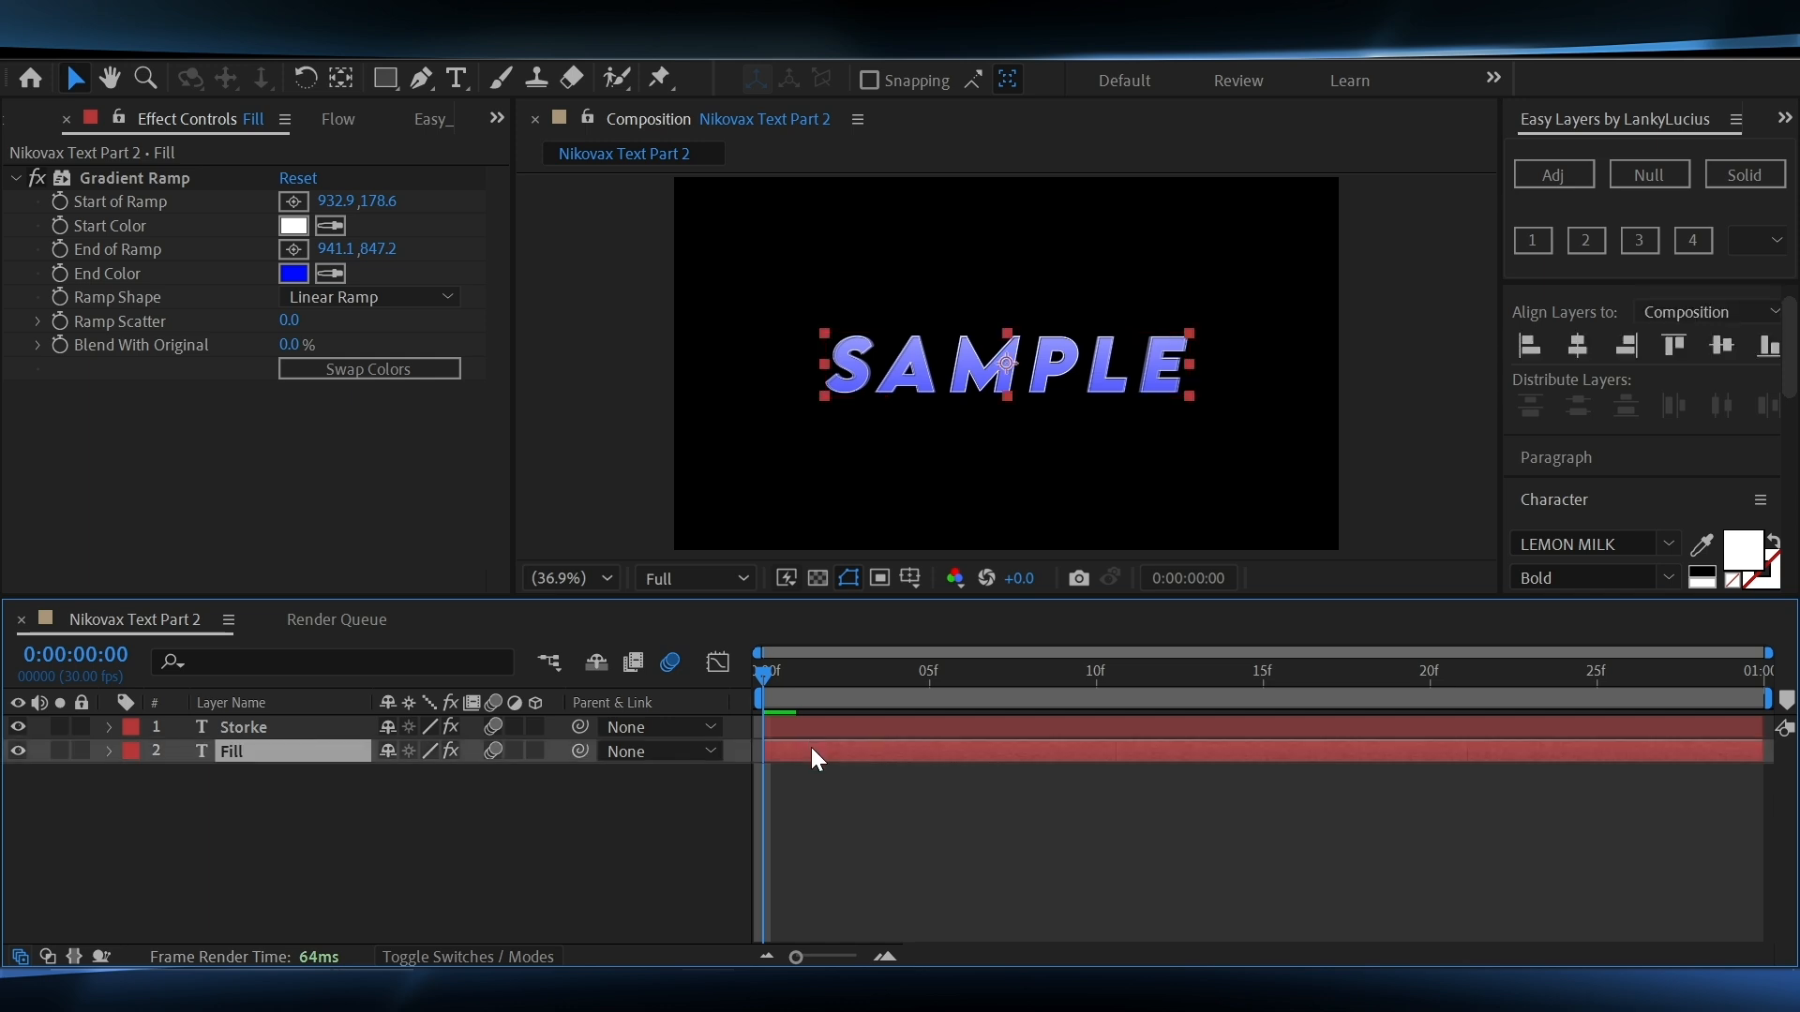
key(g)
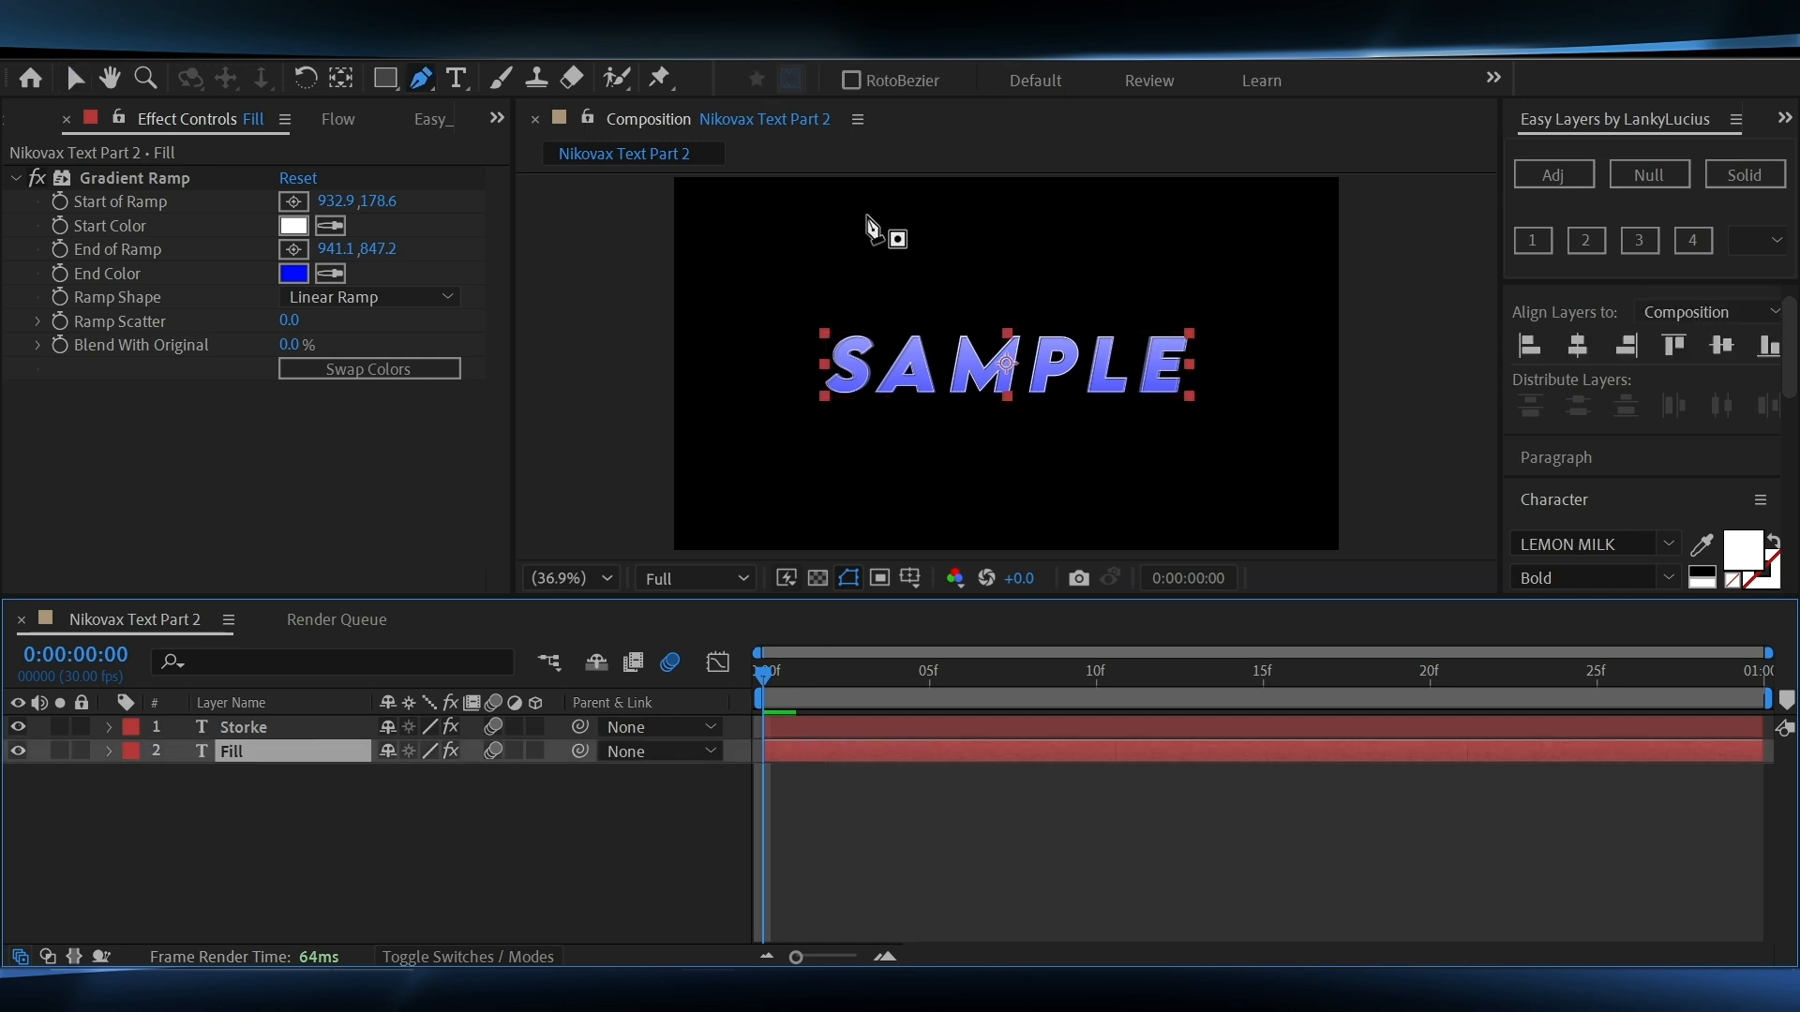
click(868, 214)
click(831, 483)
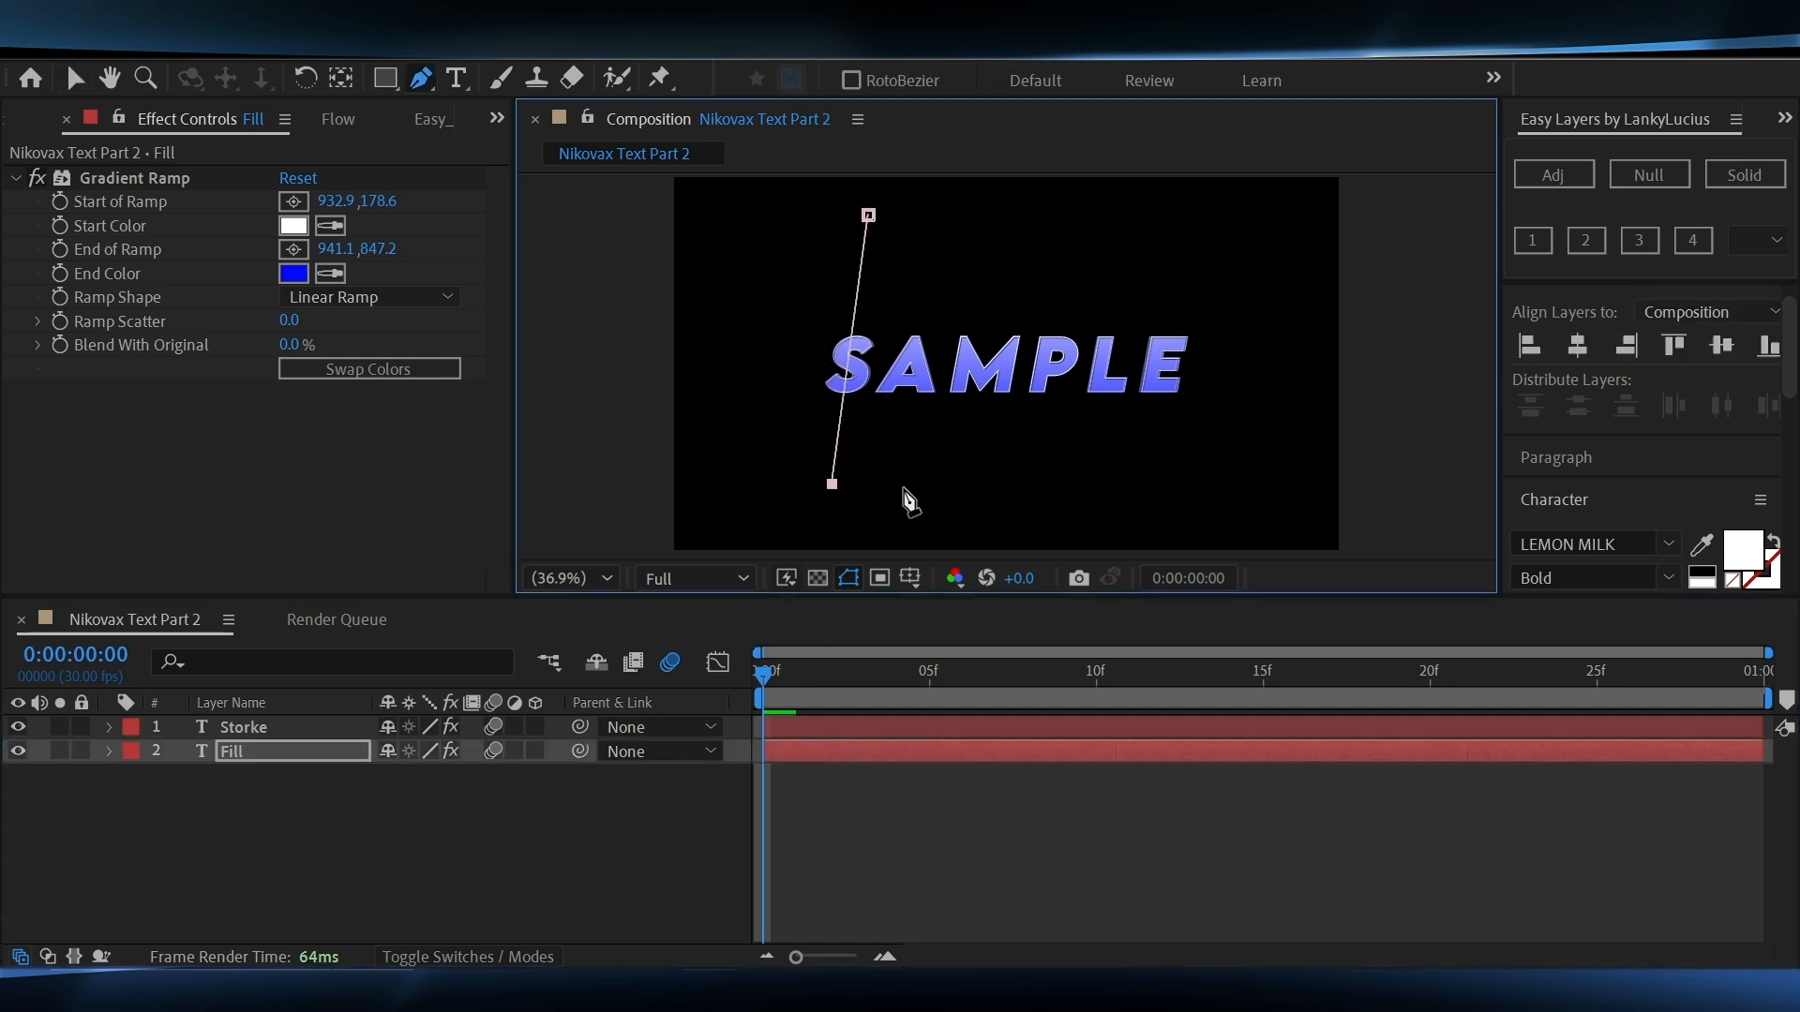
click(926, 484)
click(939, 208)
click(868, 215)
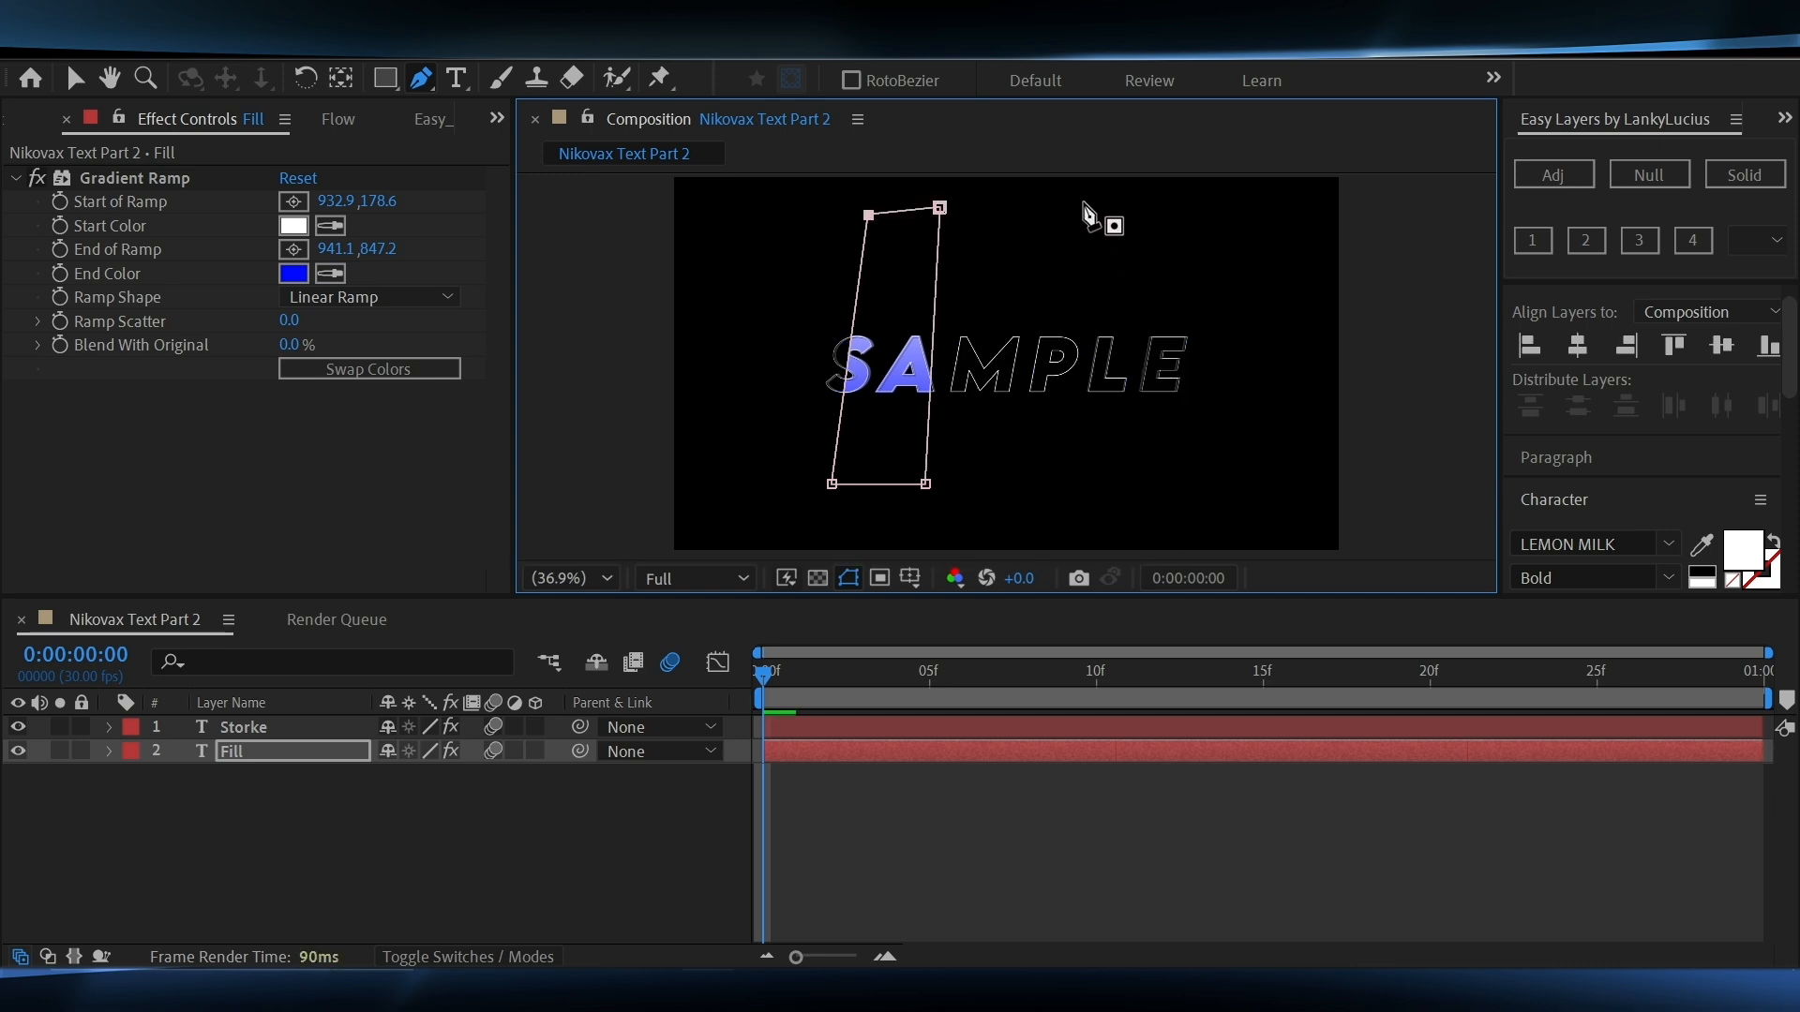
Draw a second four-point mask around the letters L and E, adjusting its upper corners to follow the letters
click(1091, 474)
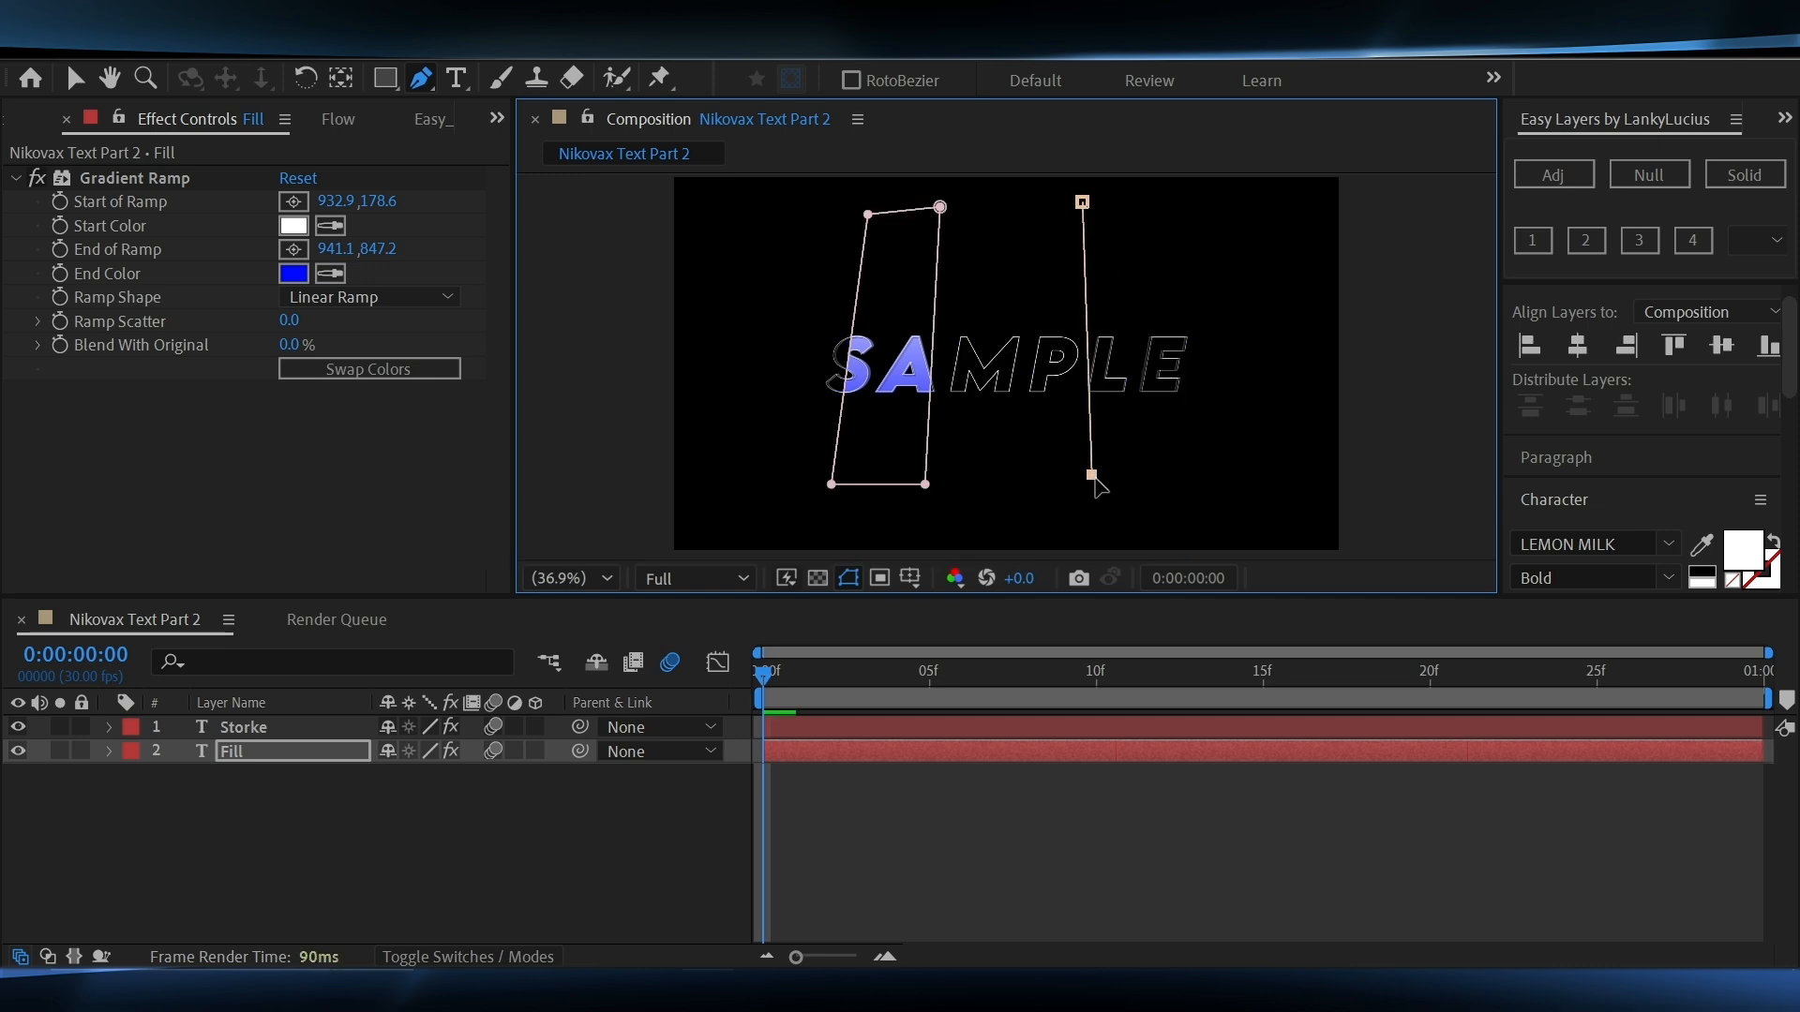
click(1177, 472)
click(1164, 201)
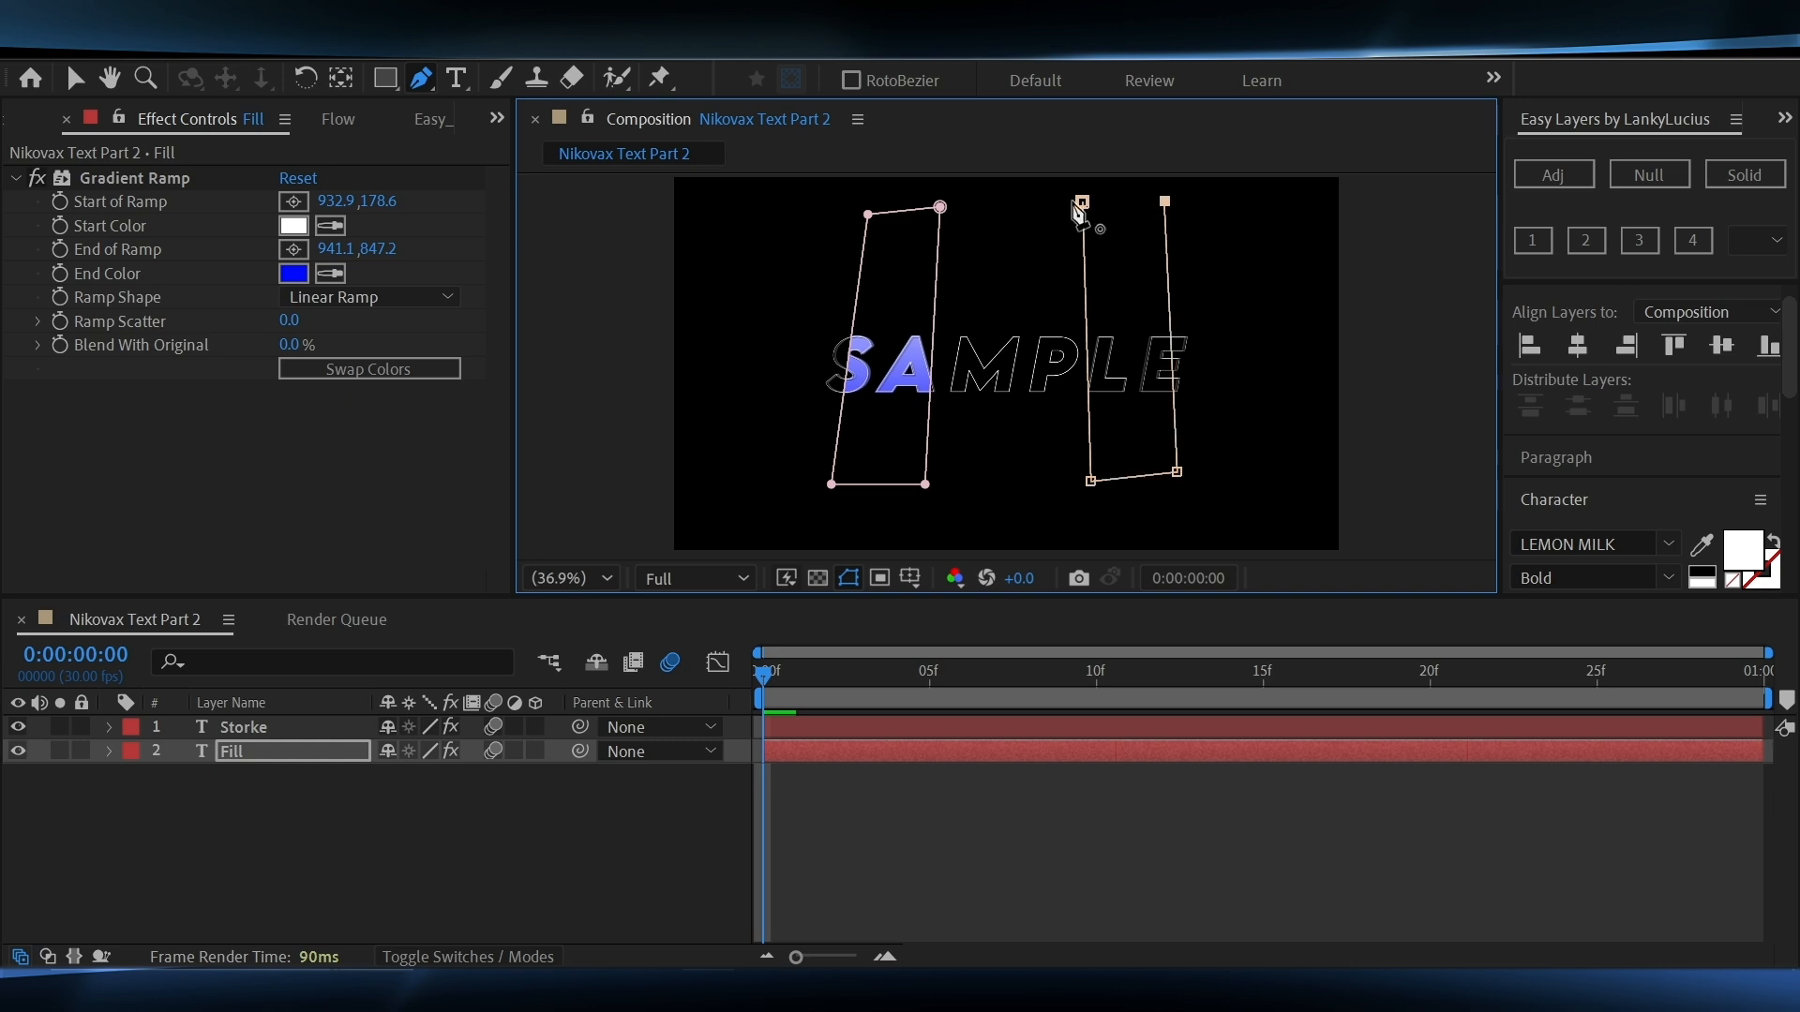
click(1081, 201)
drag(1102, 211, 1171, 214)
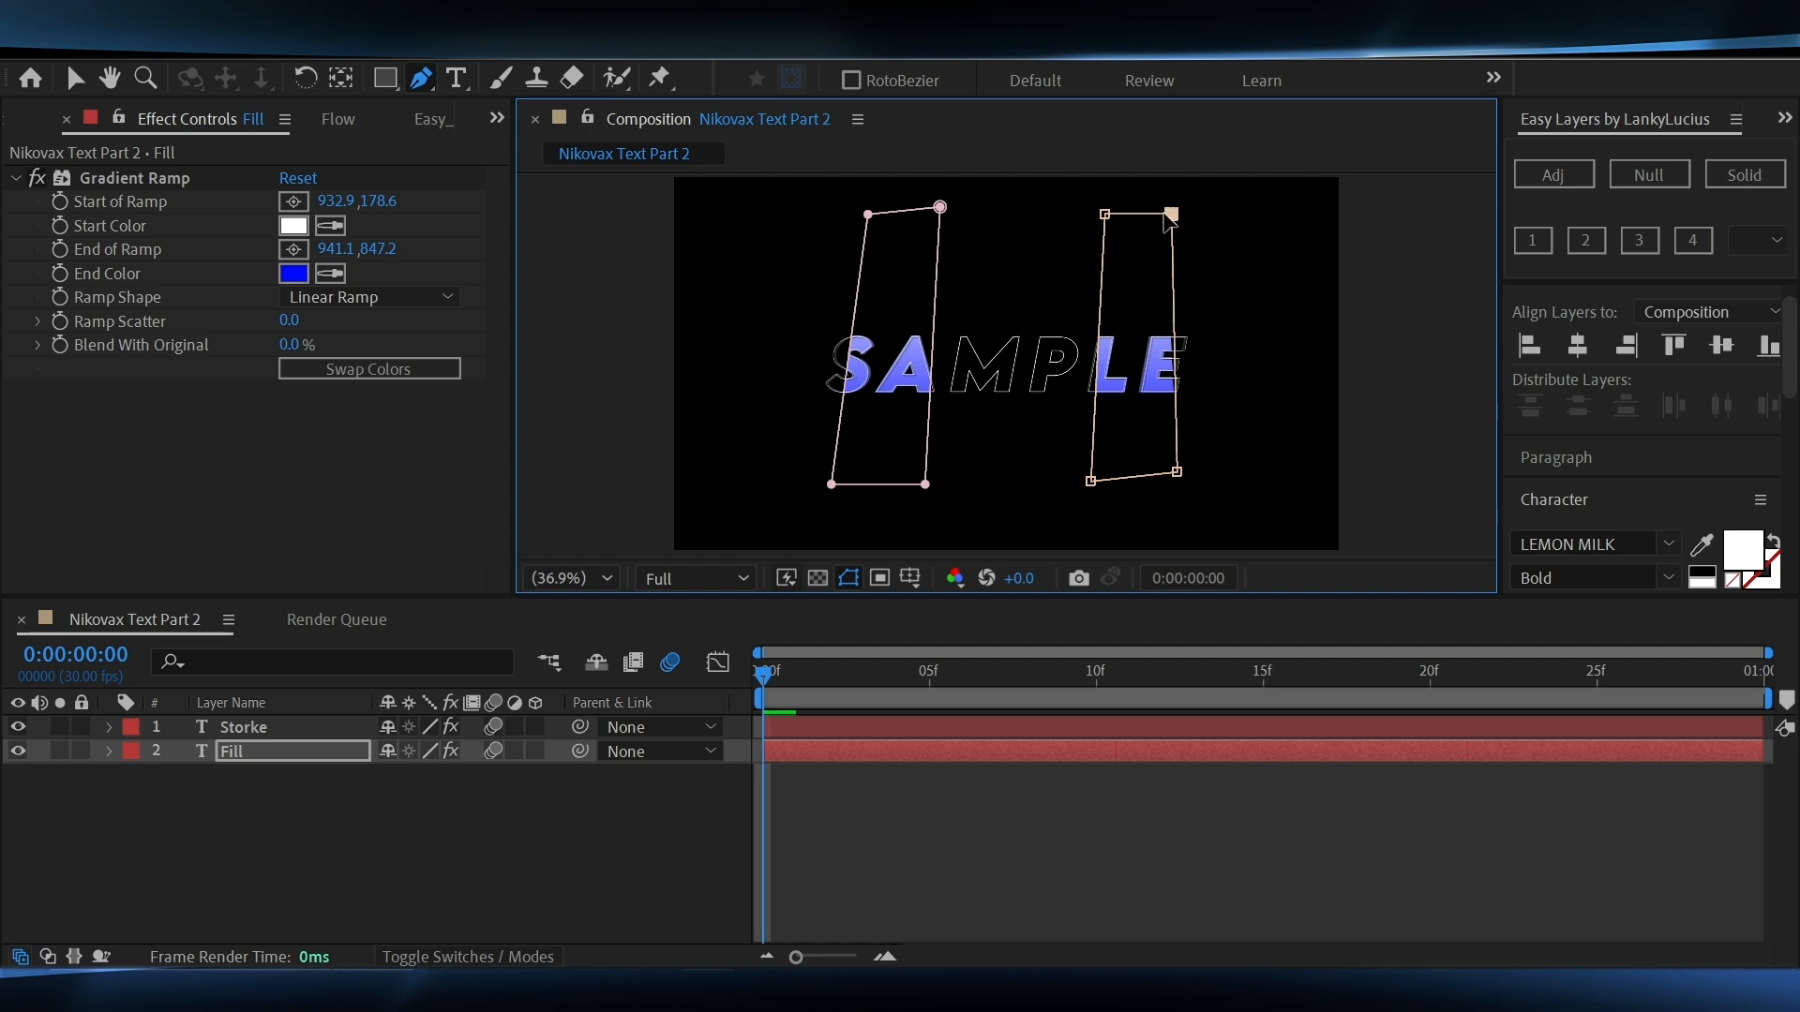
Draw a third four-point mask around the letters M and P, widening its lower corners to cover them
click(986, 199)
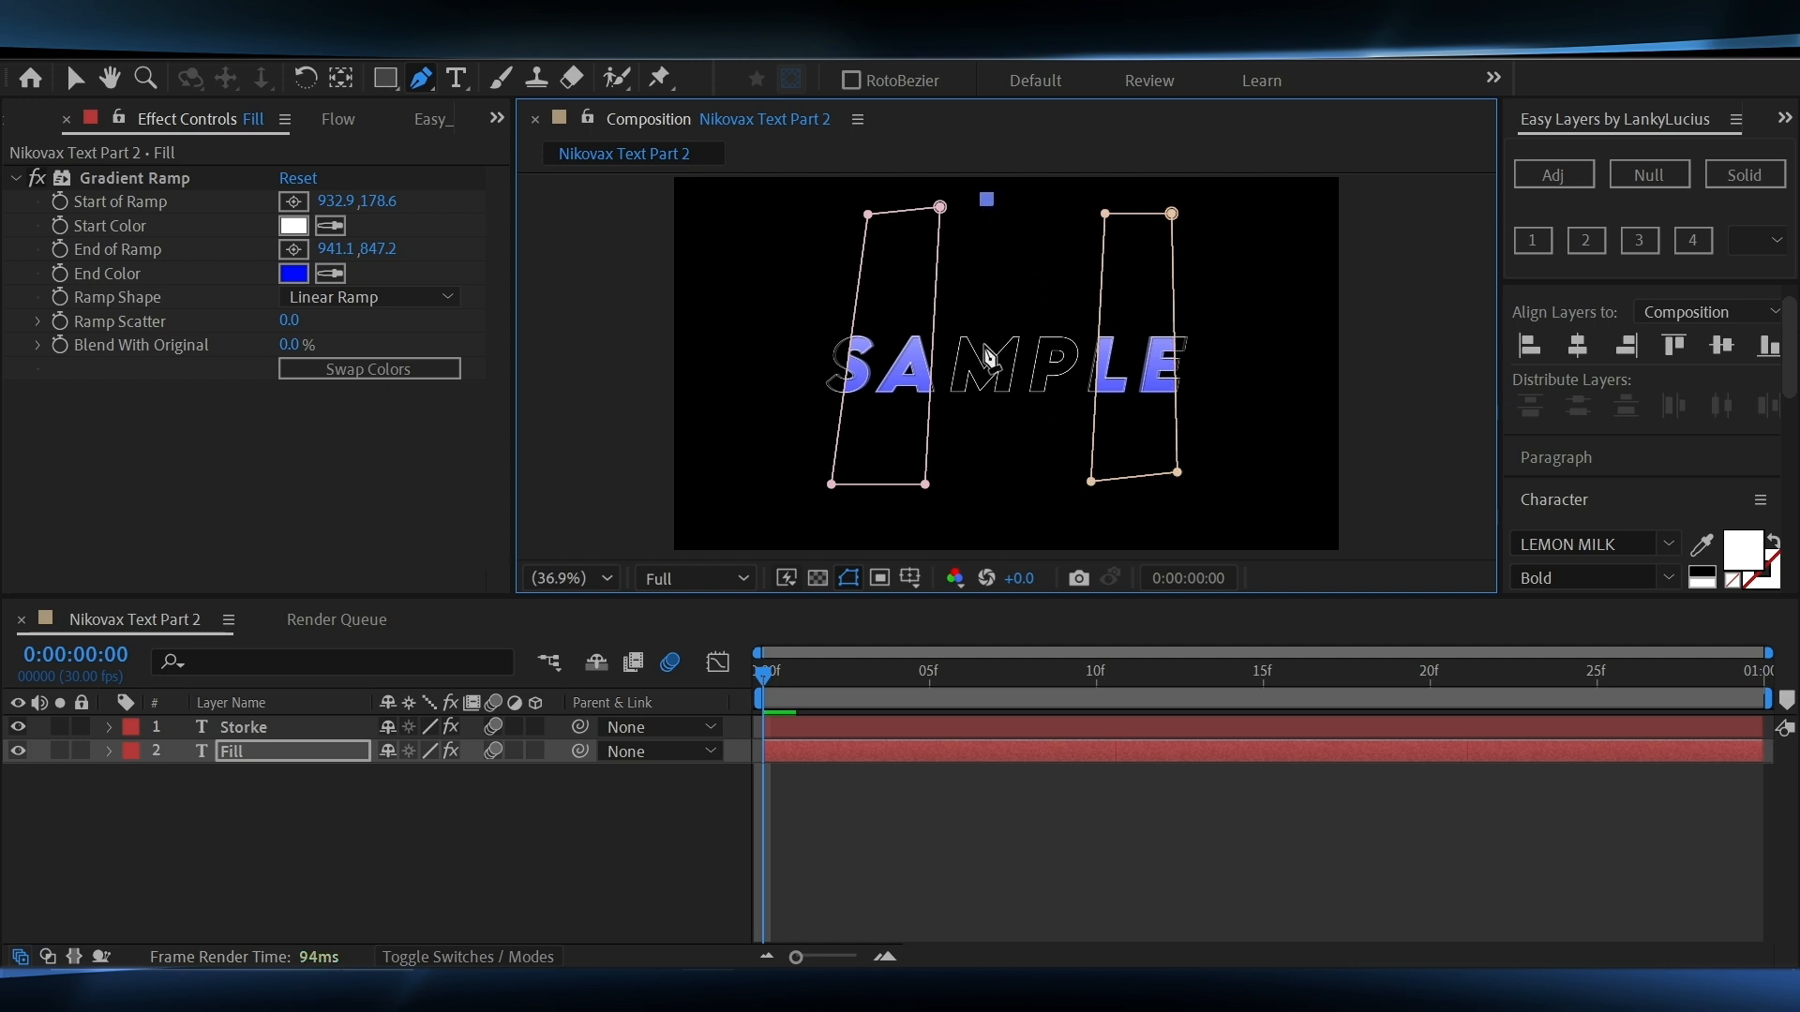
click(963, 454)
click(1046, 468)
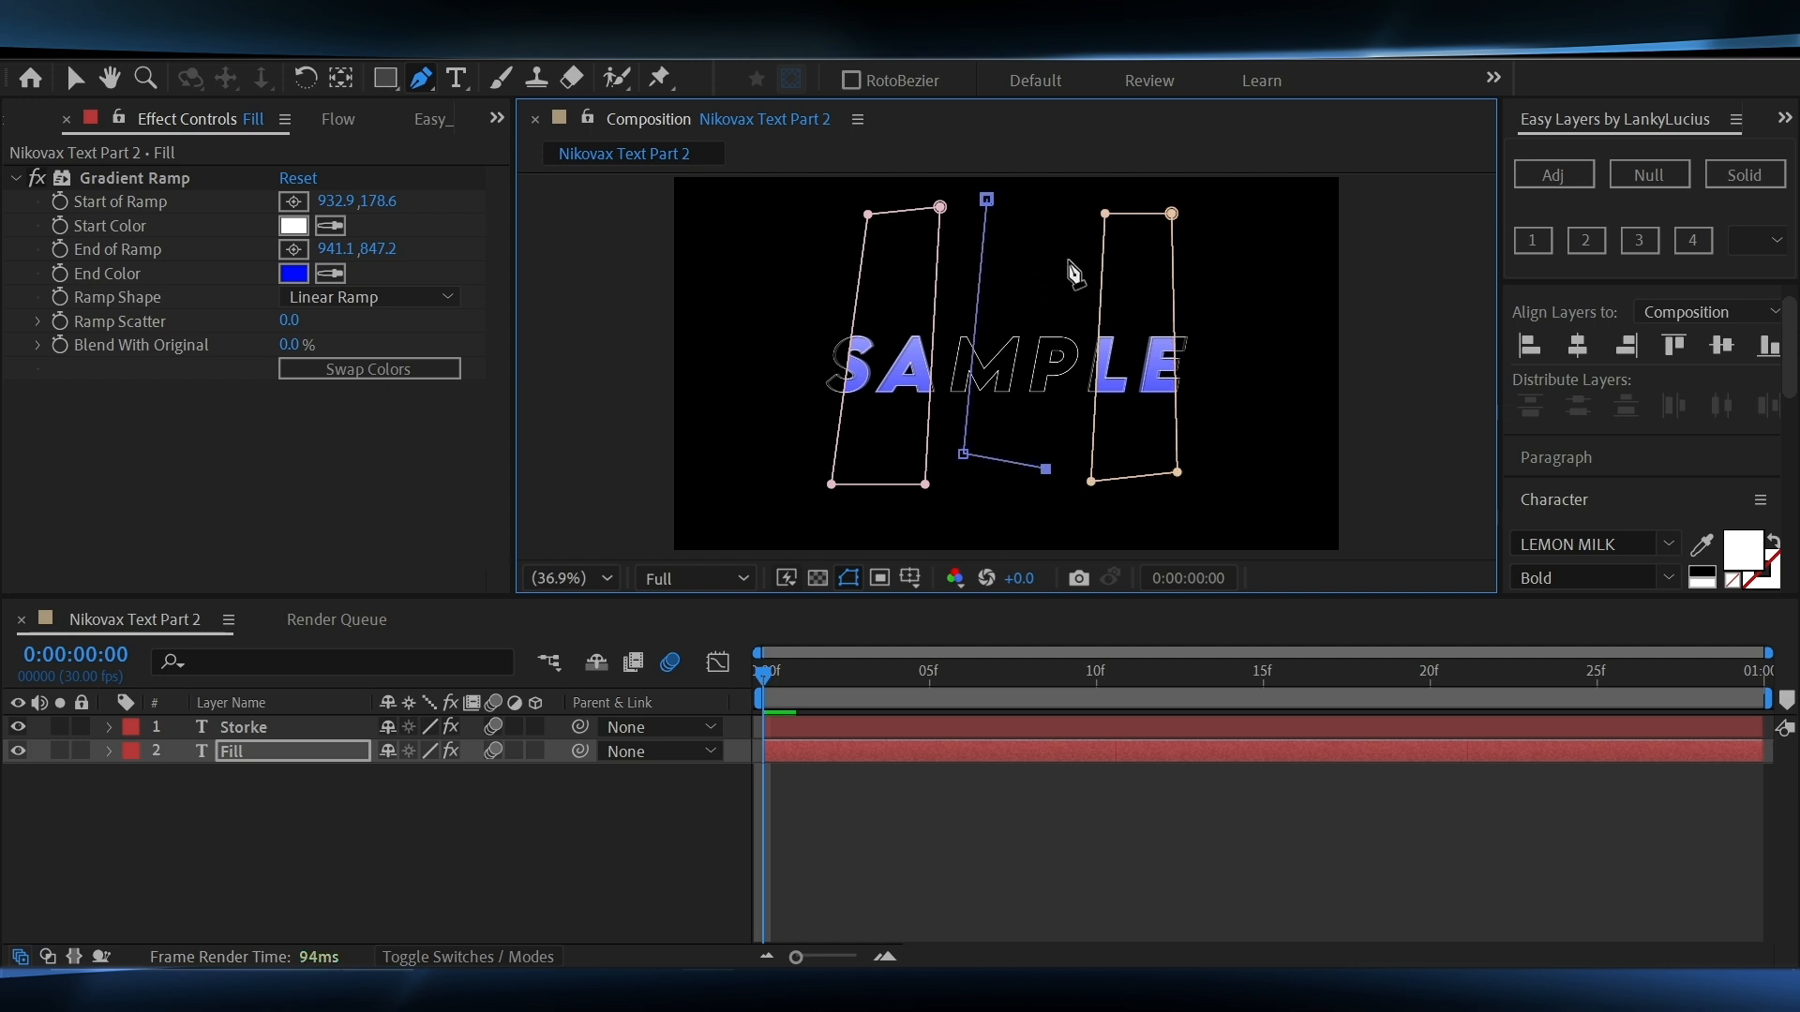
click(1065, 207)
click(989, 201)
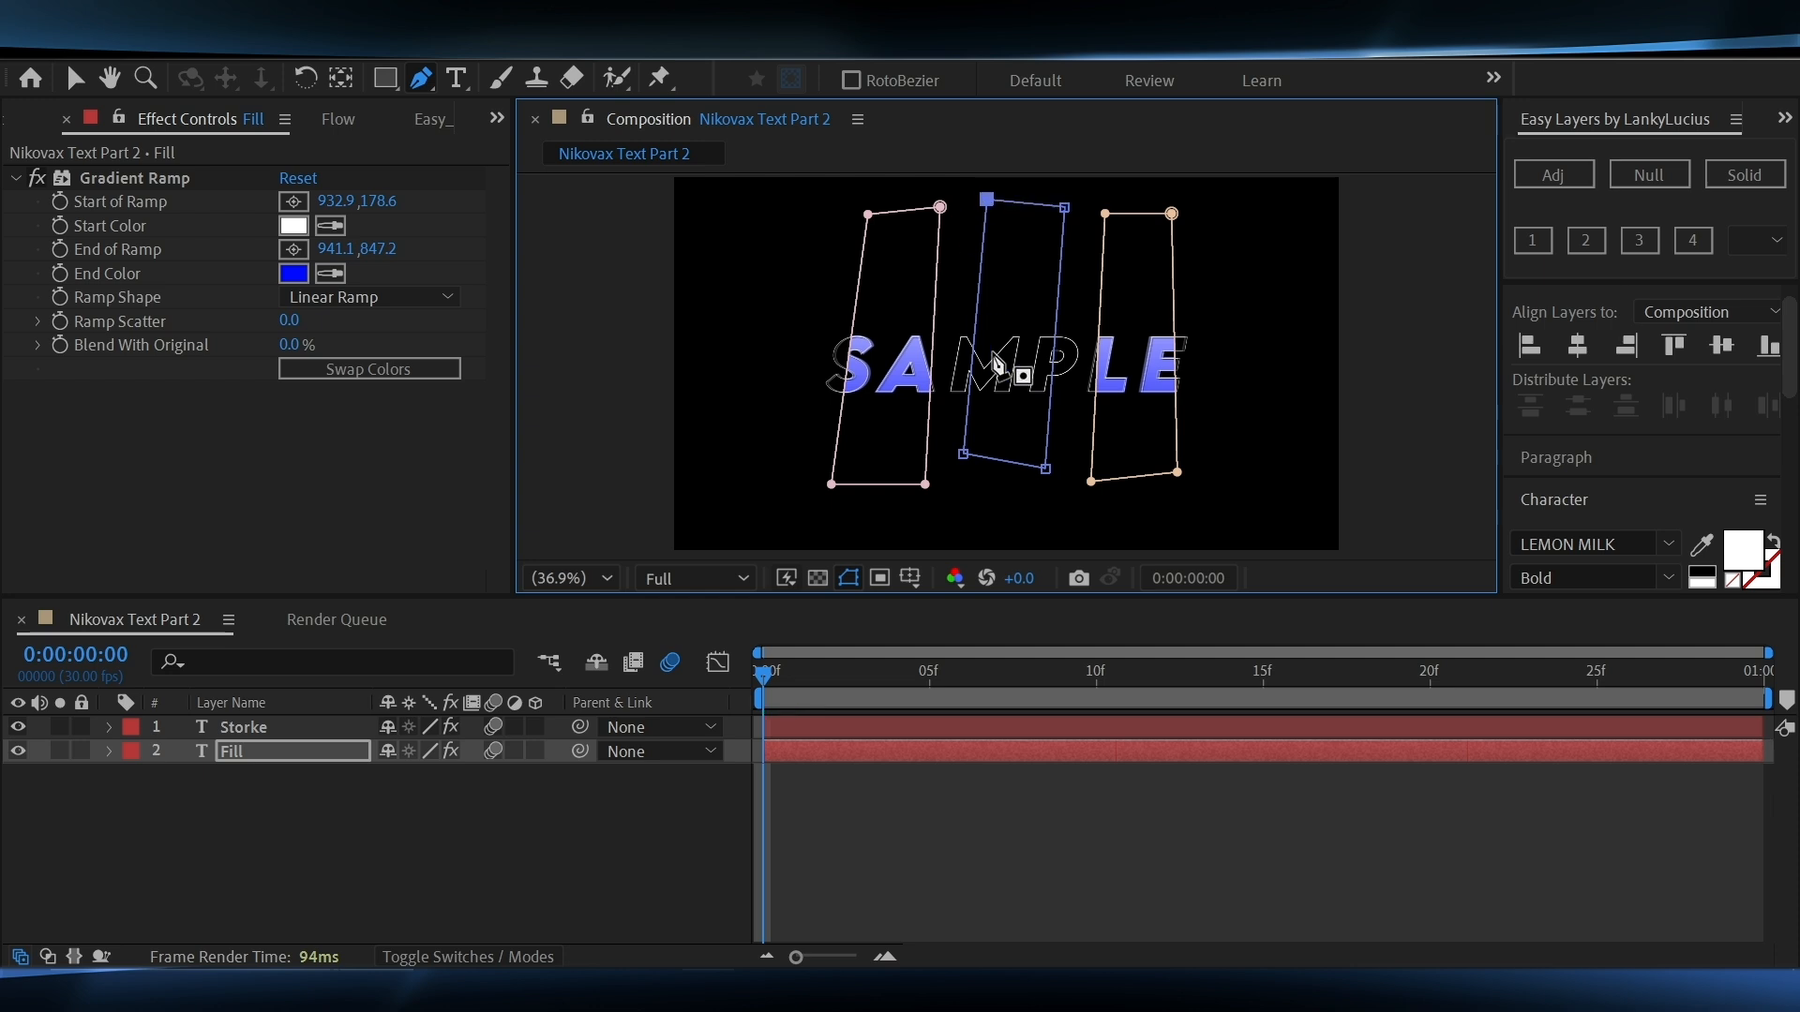
drag(964, 457, 1064, 481)
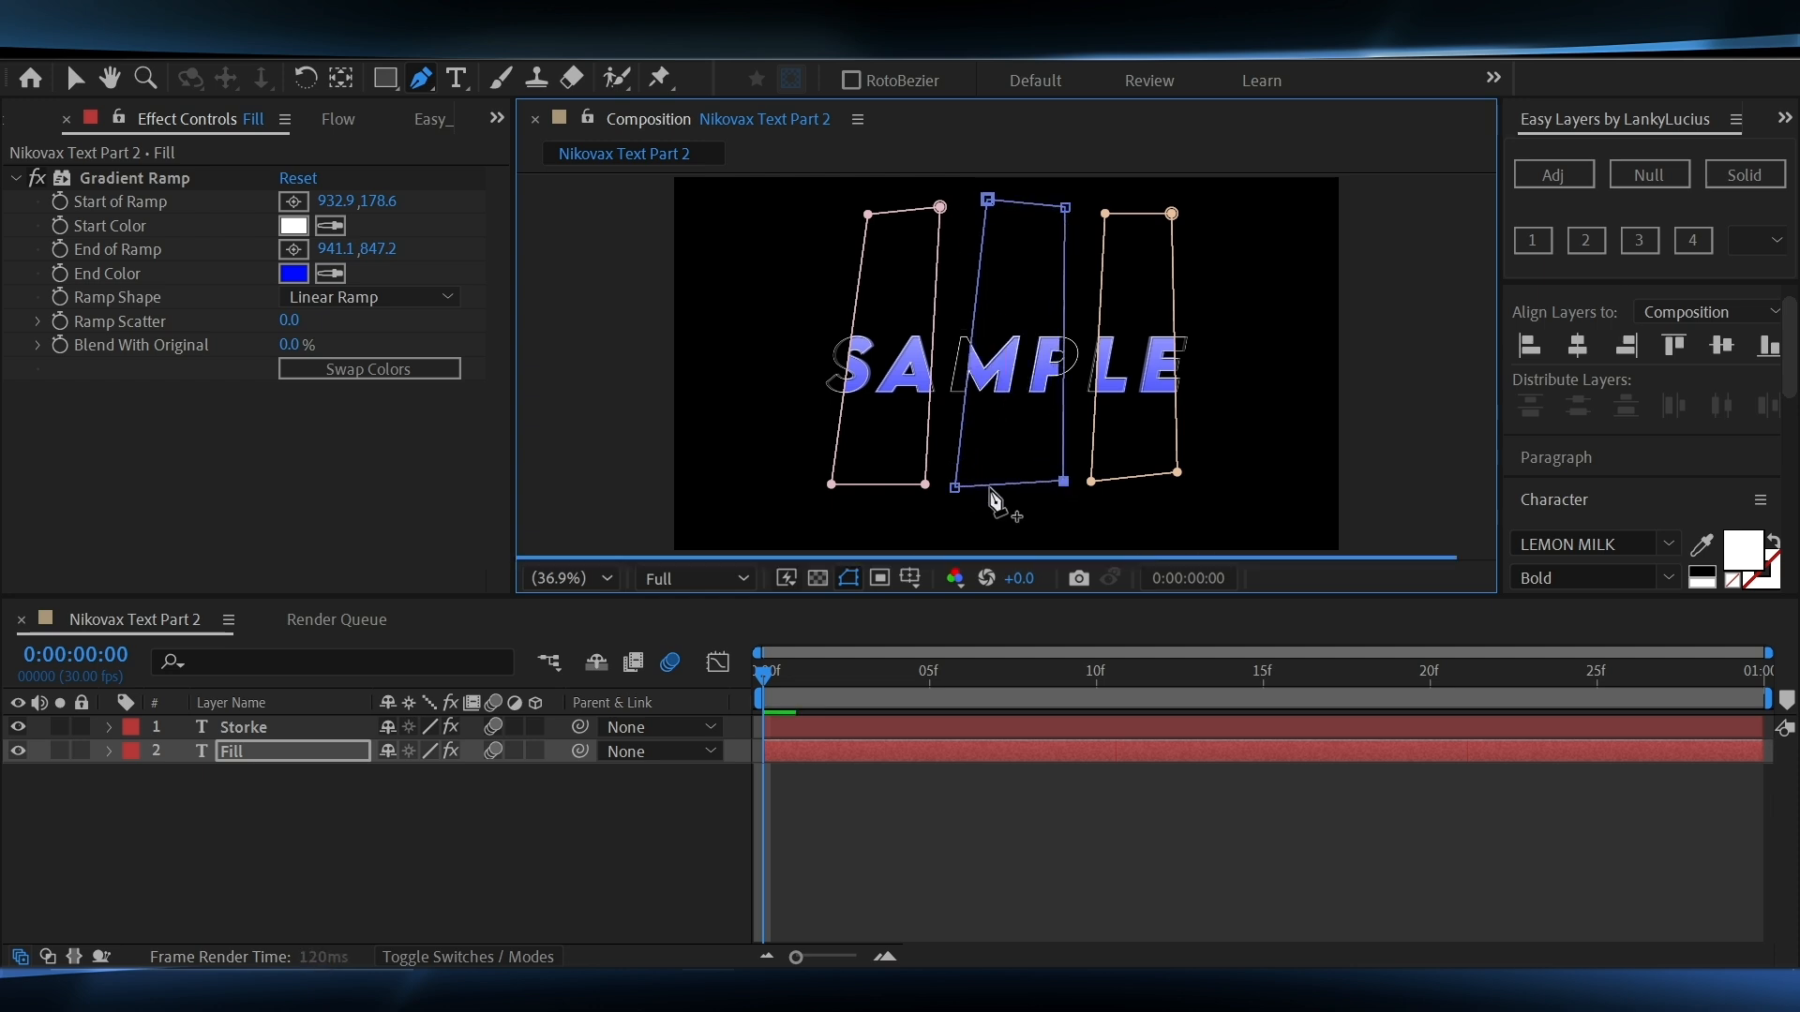
Set the mask feather to 80 pixels for Mask 1 and Mask 2 and to 100 pixels for Mask 3
key(f)
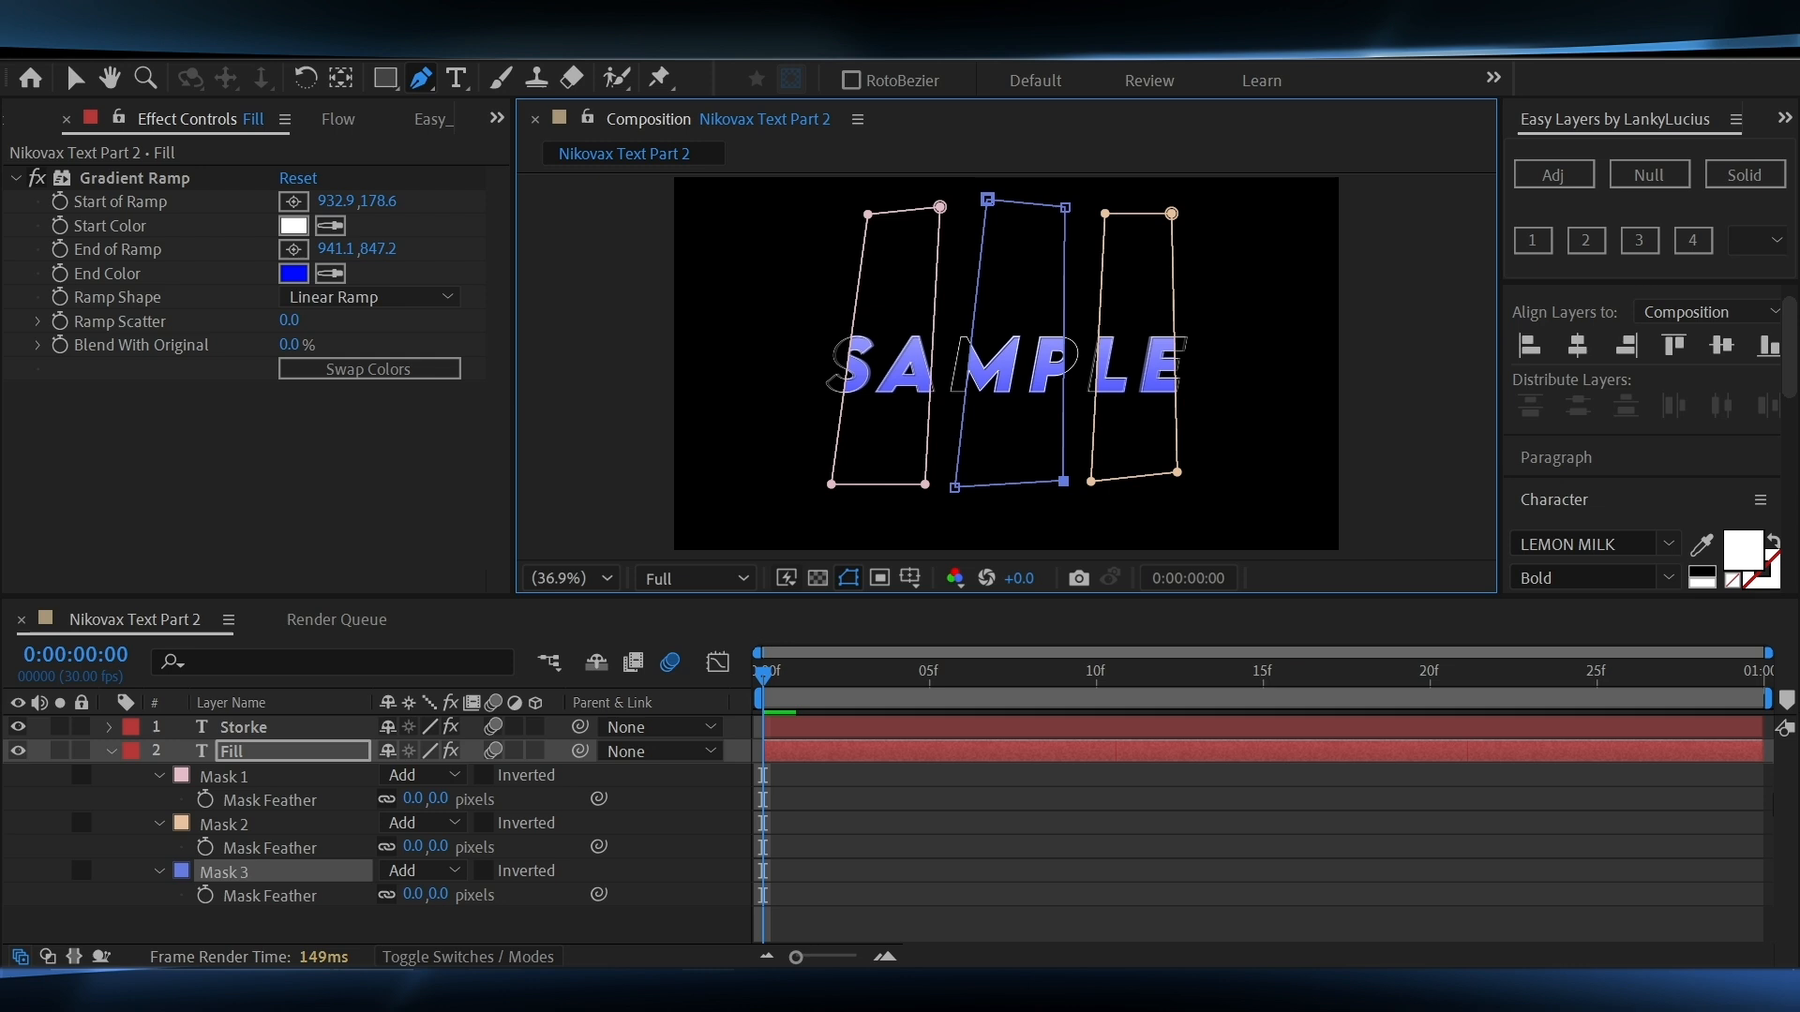
click(437, 798)
text(80)
key(Return)
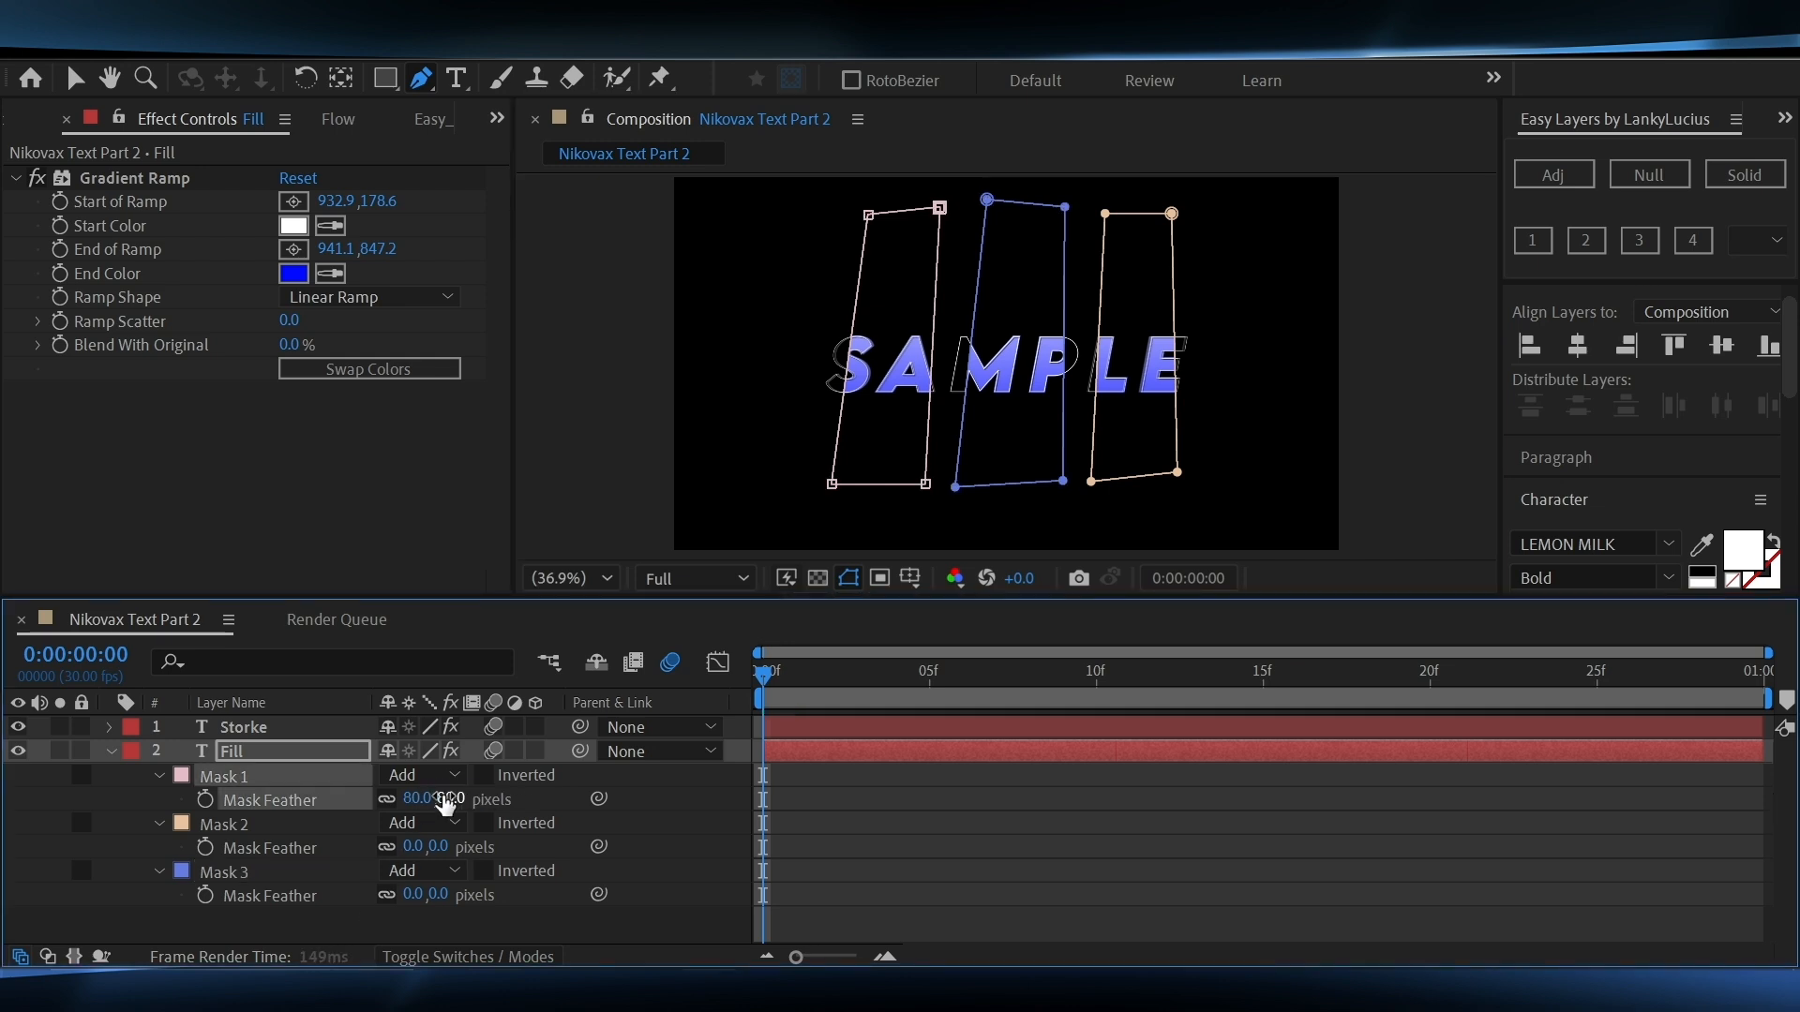
click(443, 845)
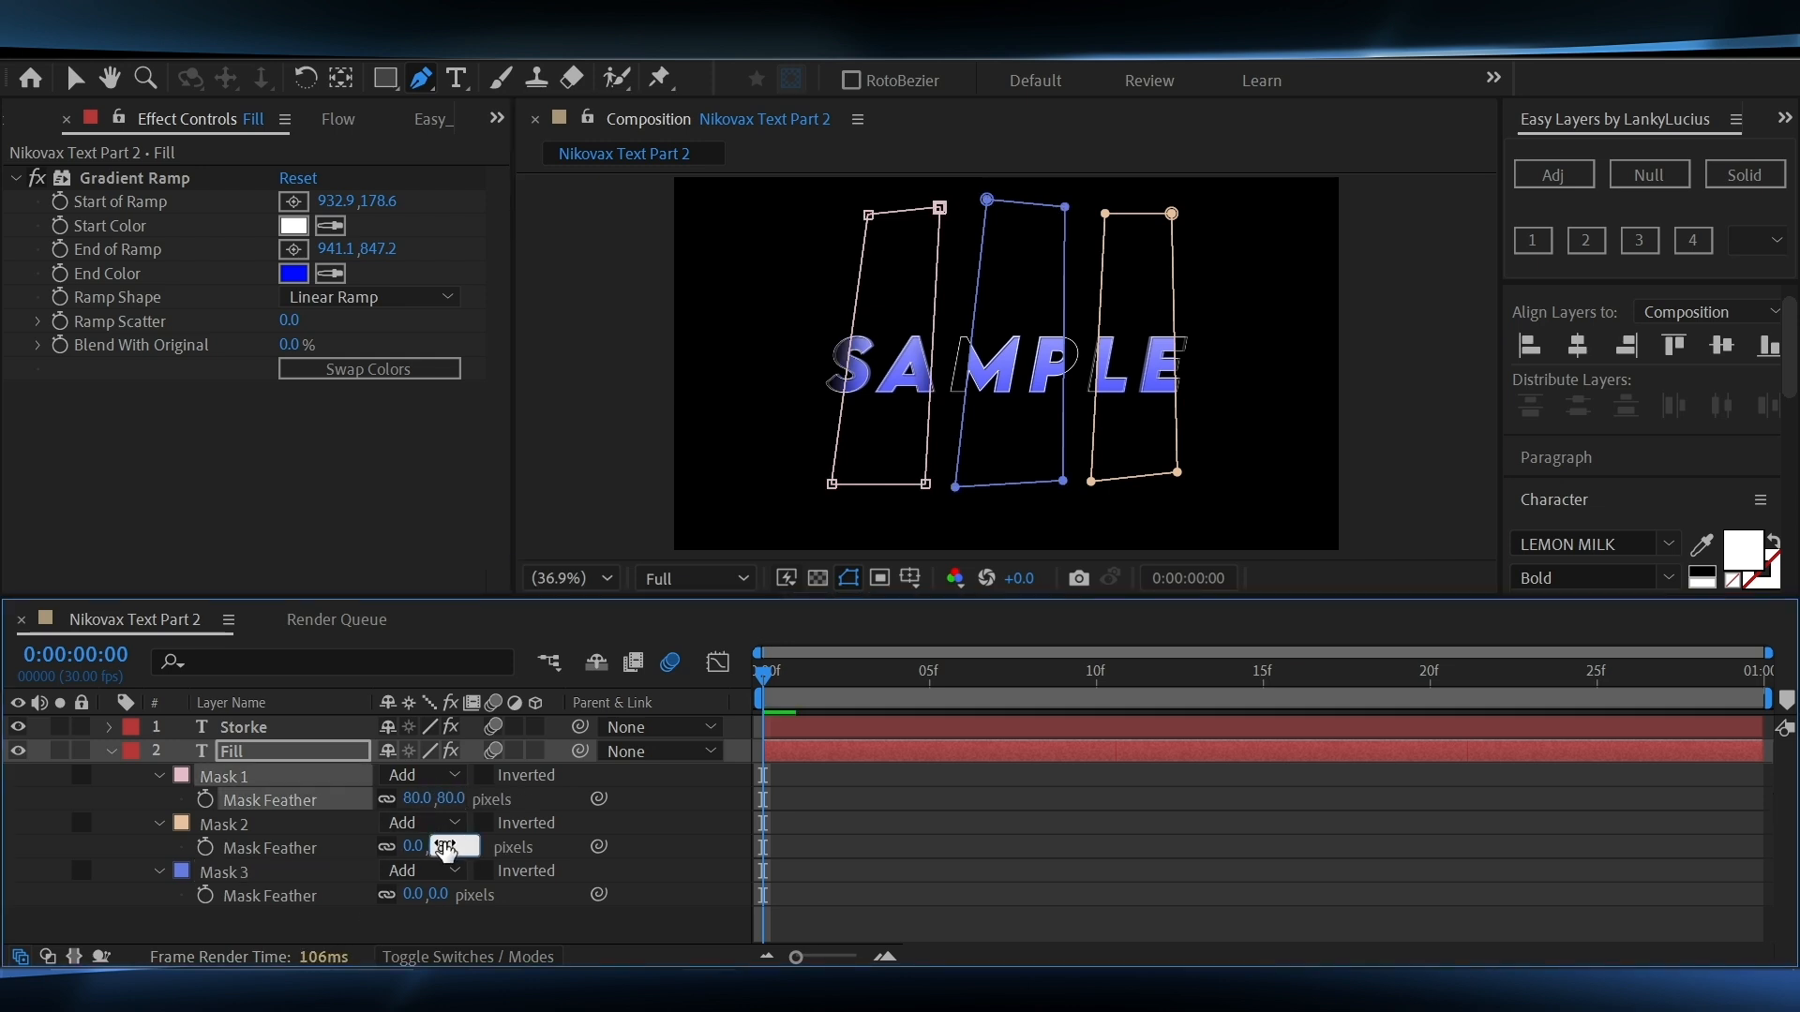
text(80)
key(Return)
click(447, 892)
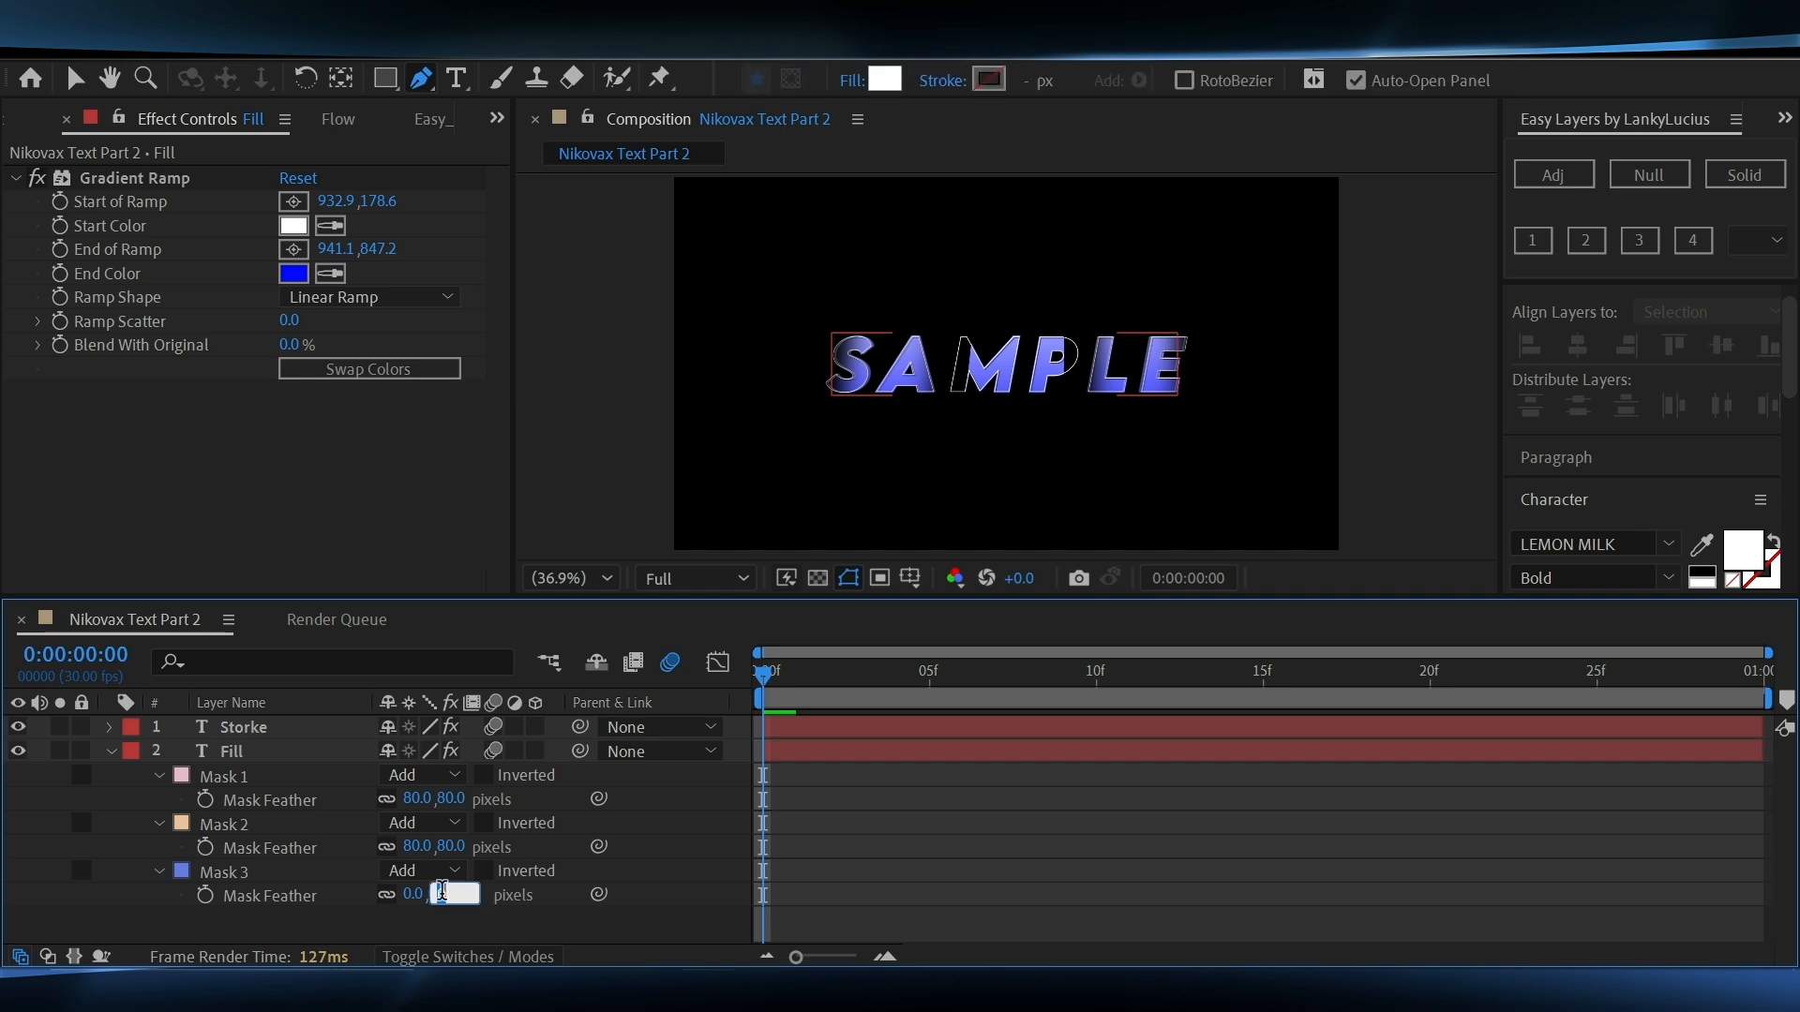
key(Return)
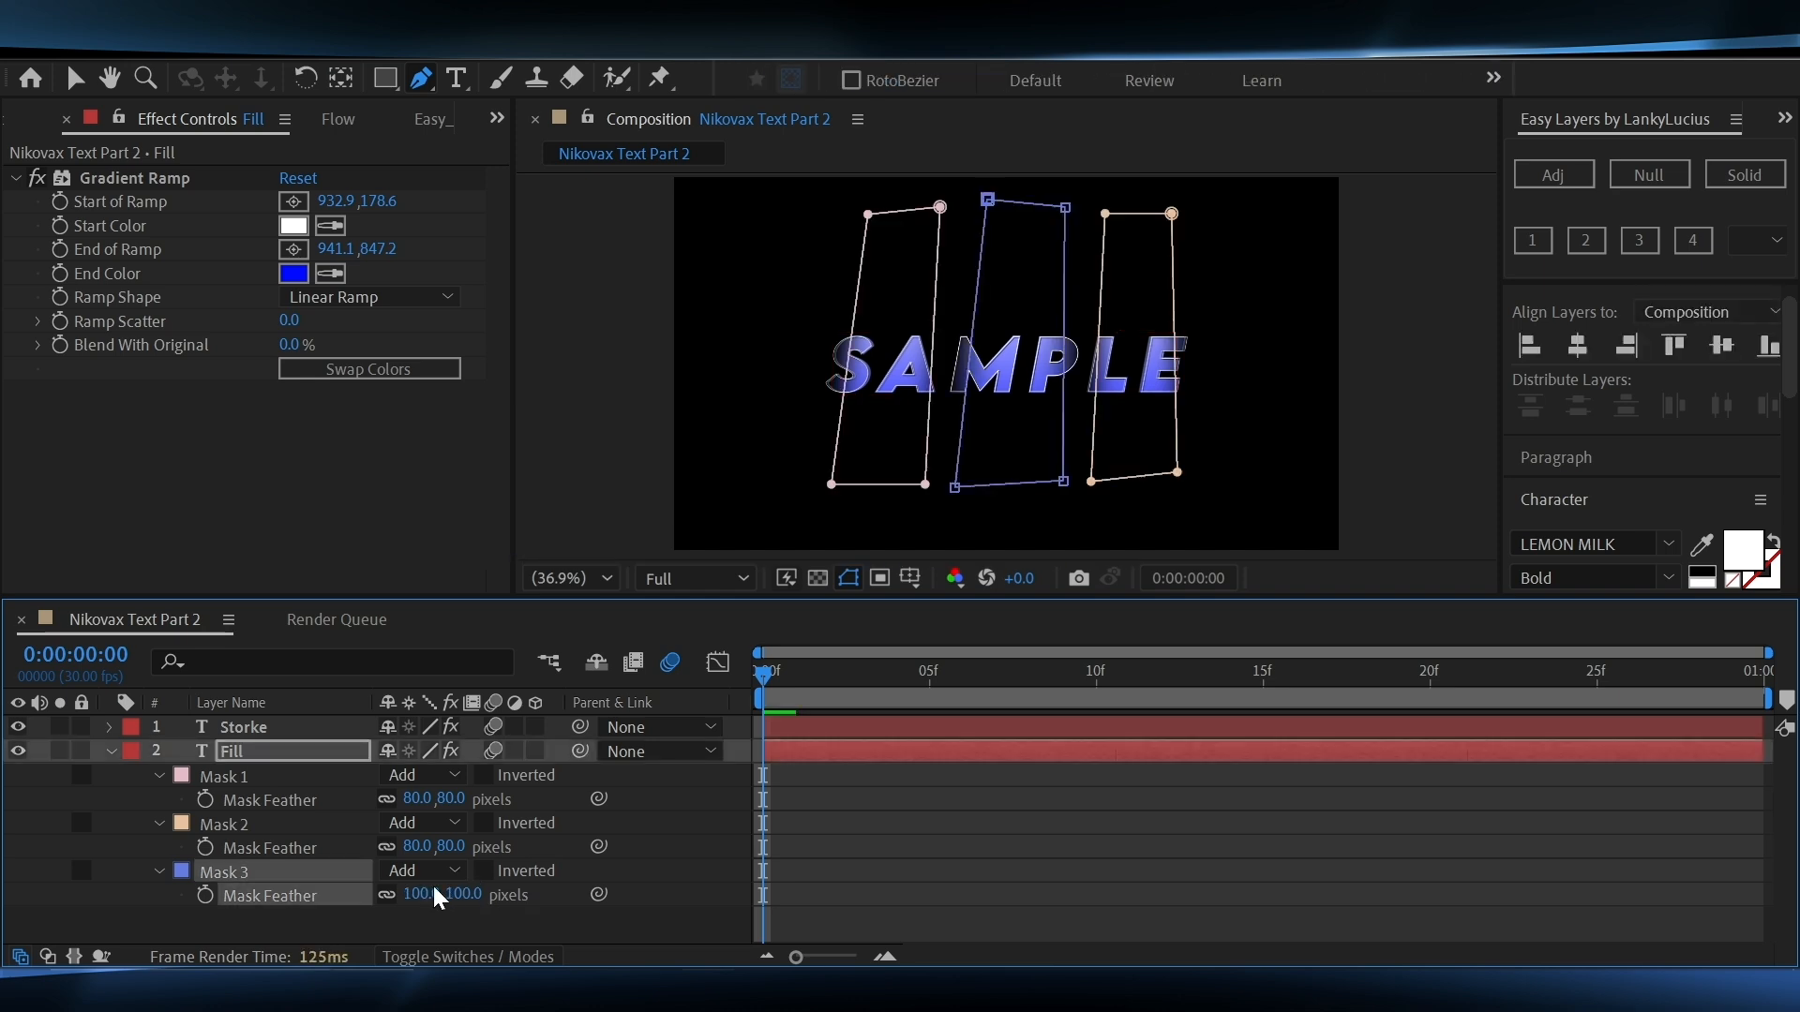
Shift the whole Mask 3 slightly up and to the left over the letters M and P
click(111, 851)
click(214, 872)
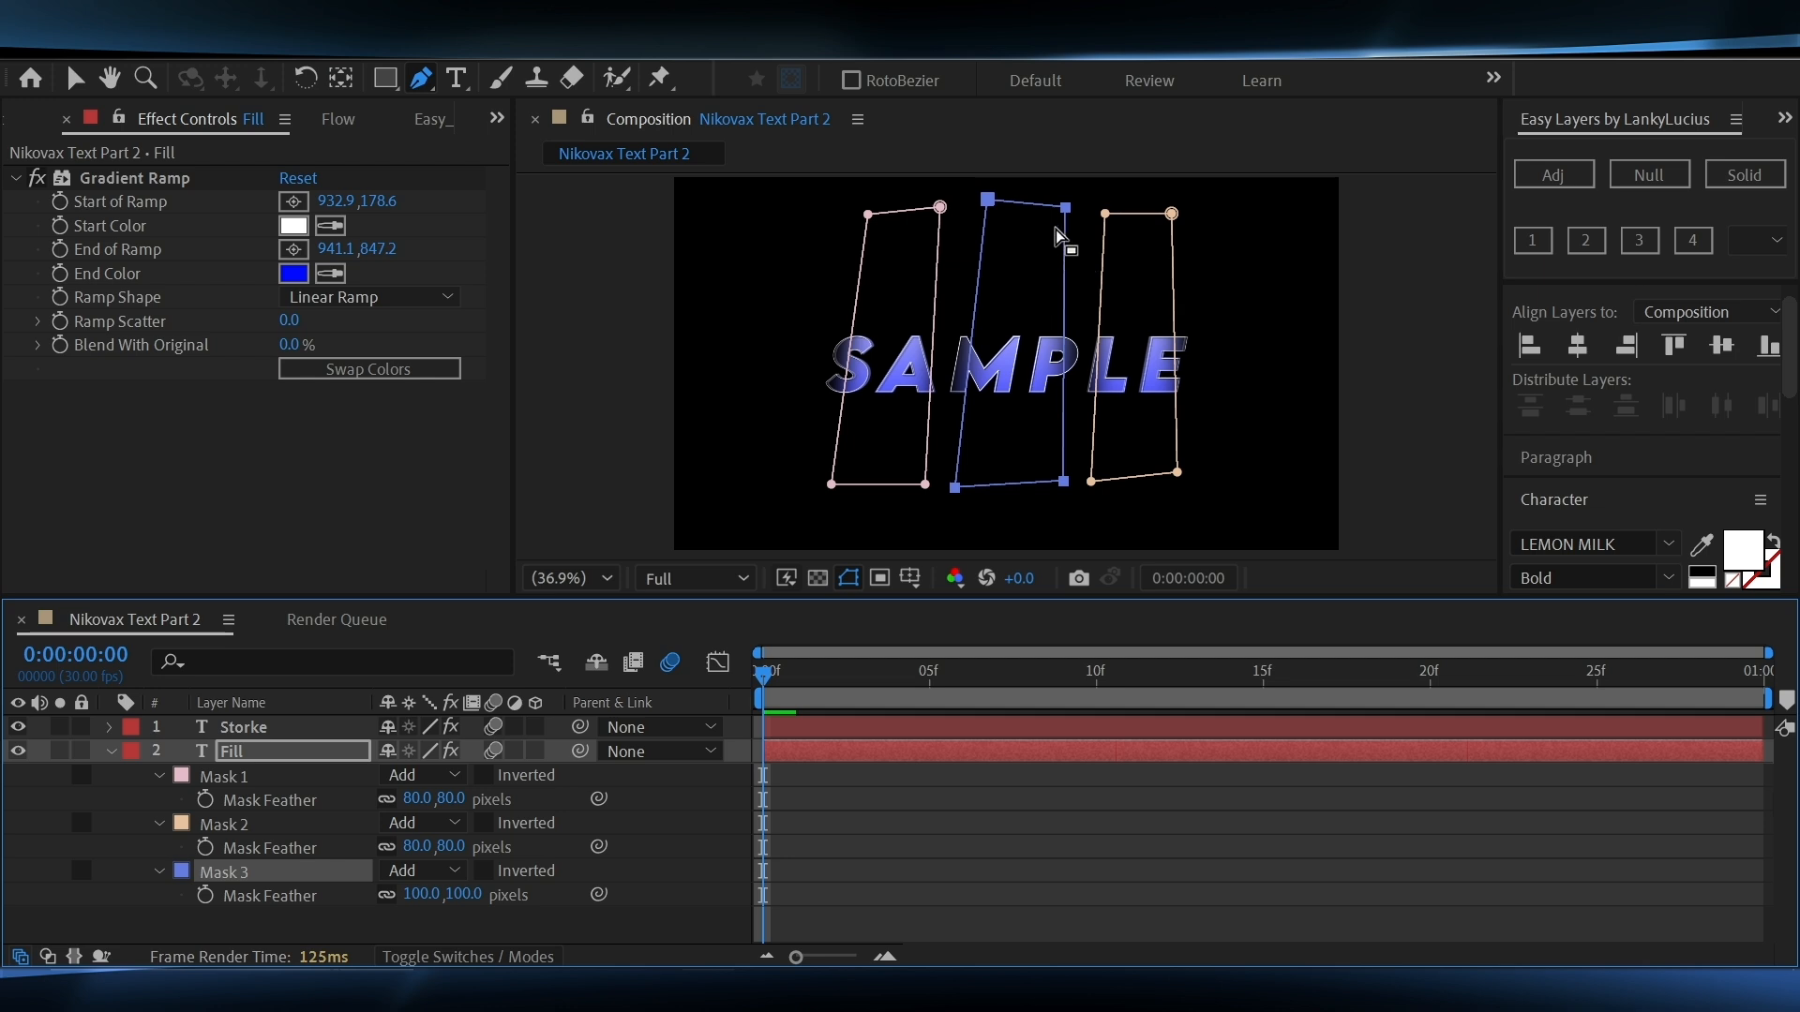
key(v)
drag(1063, 207, 1058, 205)
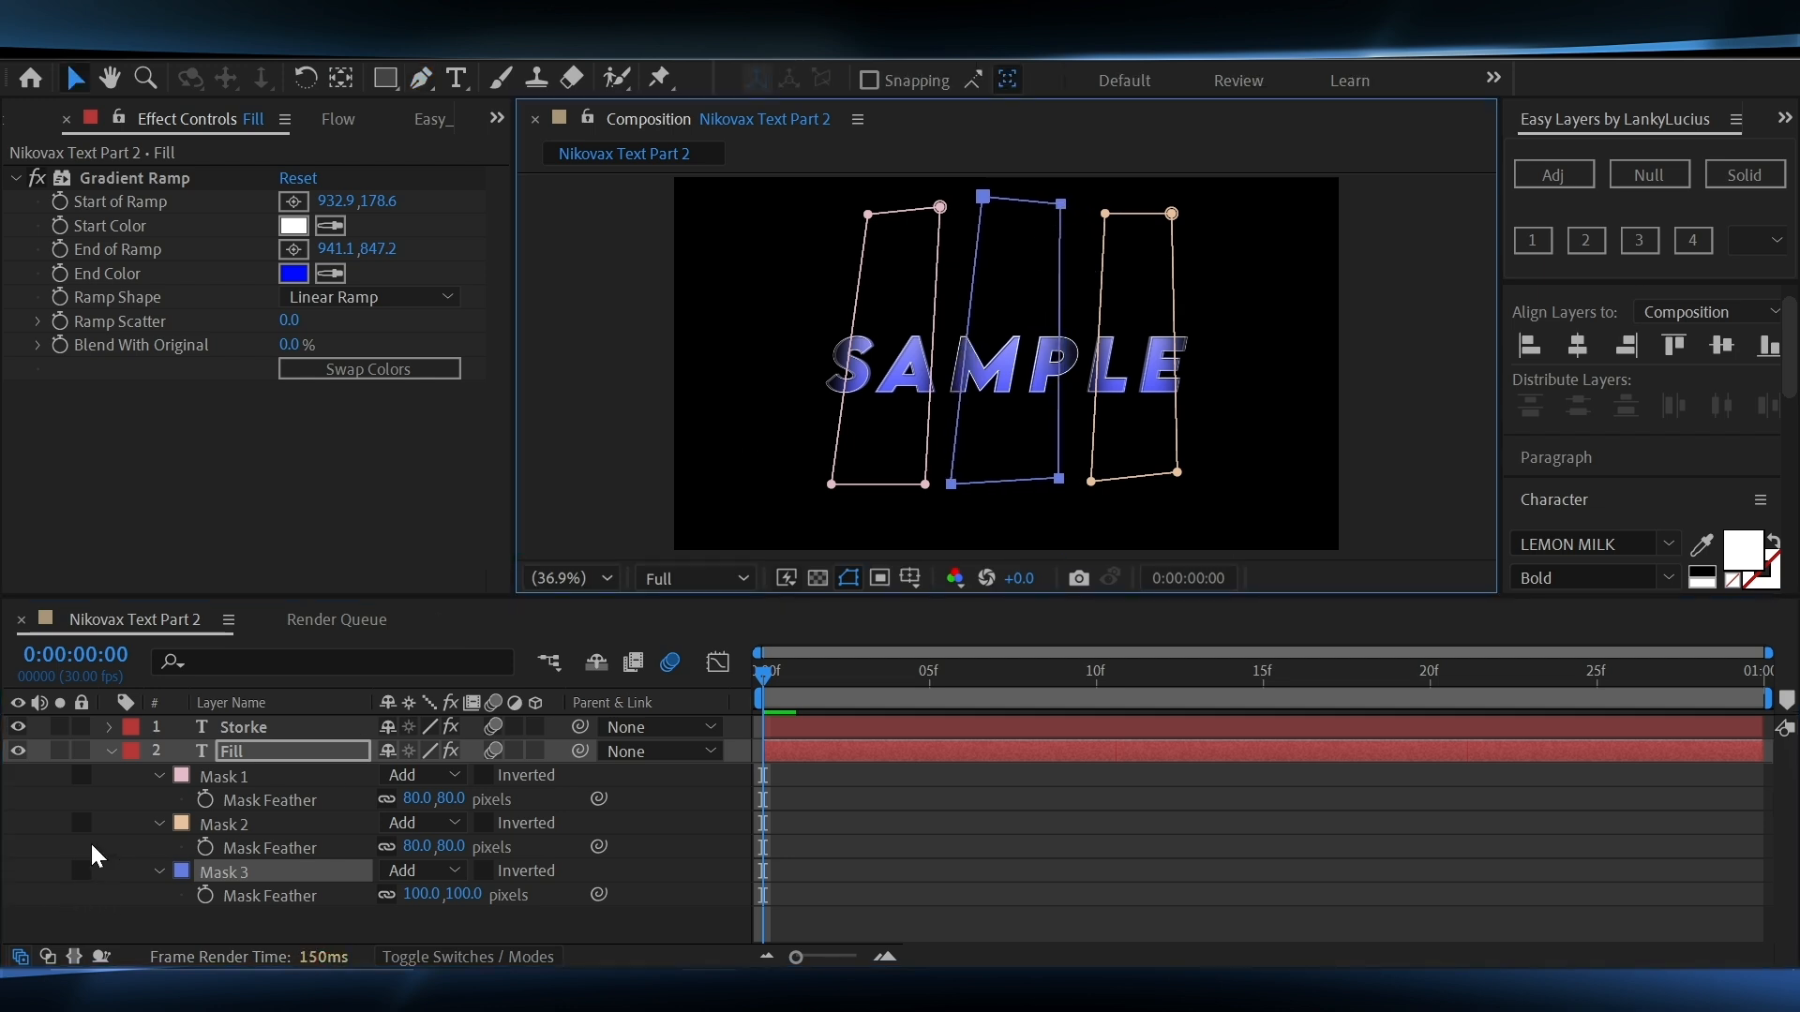
Add Mask Opacity keyframes at frame 0 to Mask 1 and Mask 2 of the Fill layer
click(90, 841)
click(156, 780)
click(155, 780)
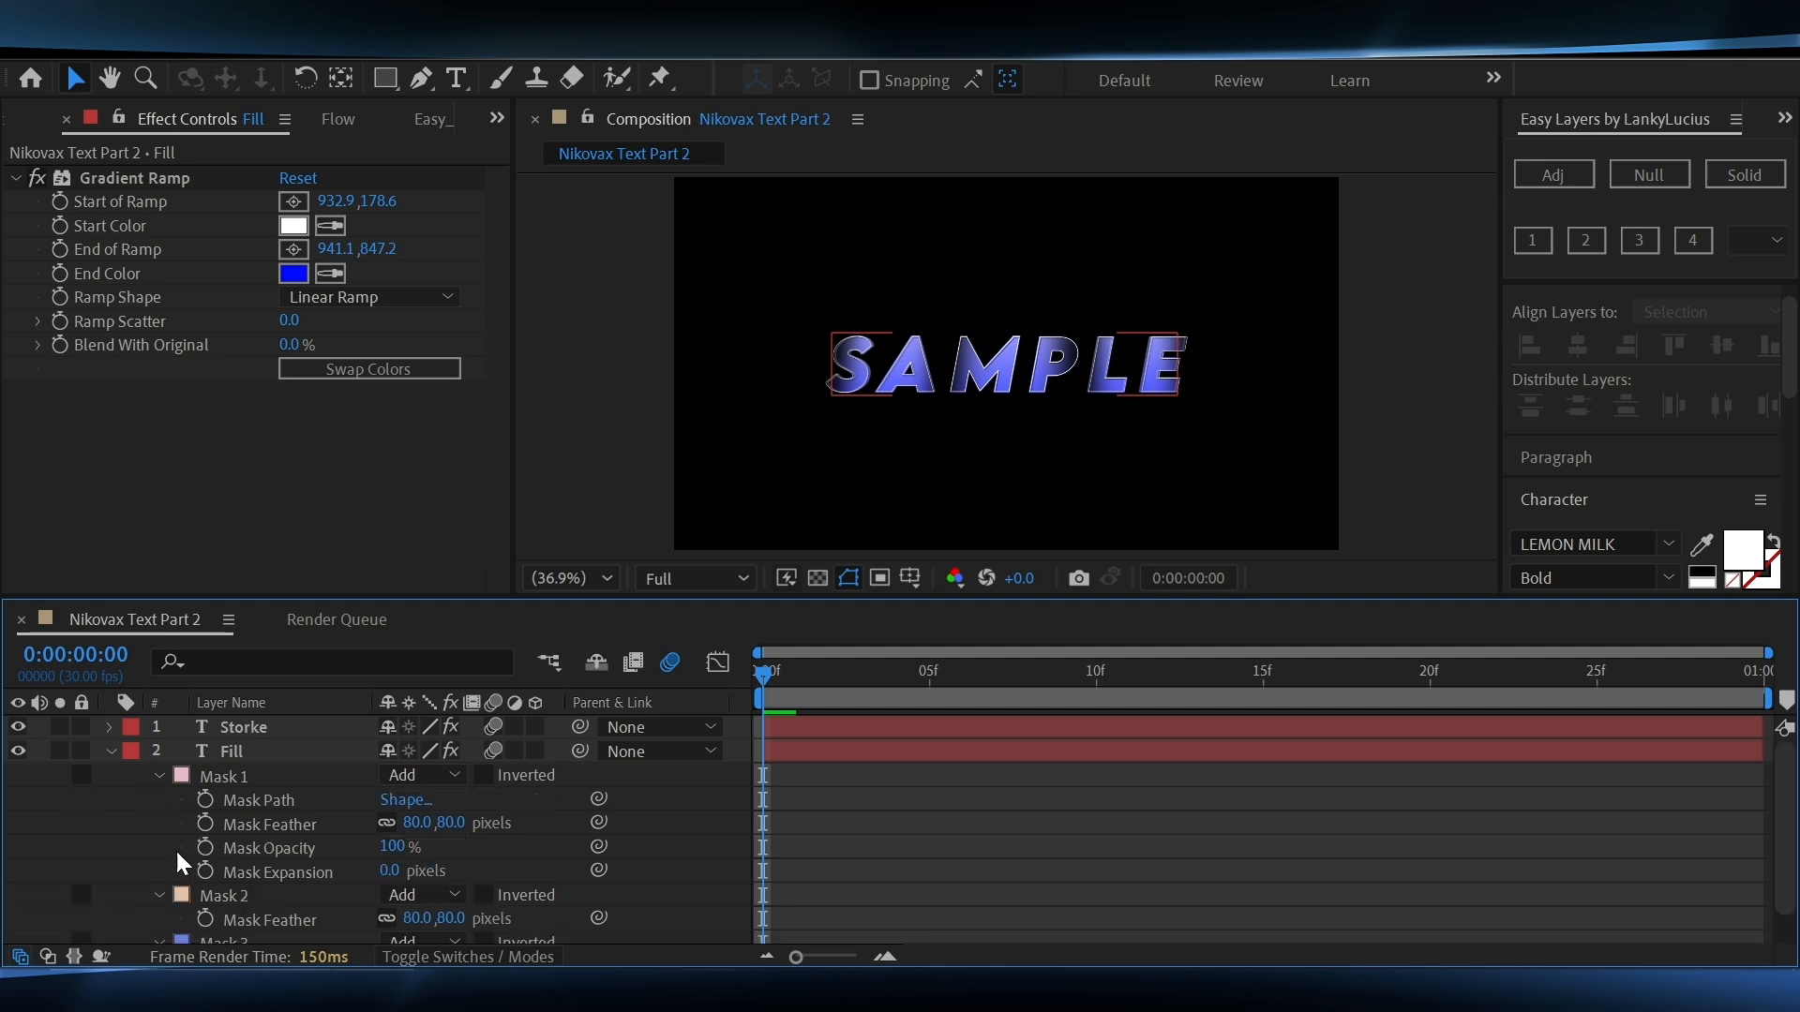
click(205, 848)
scroll(160, 857, down, 1)
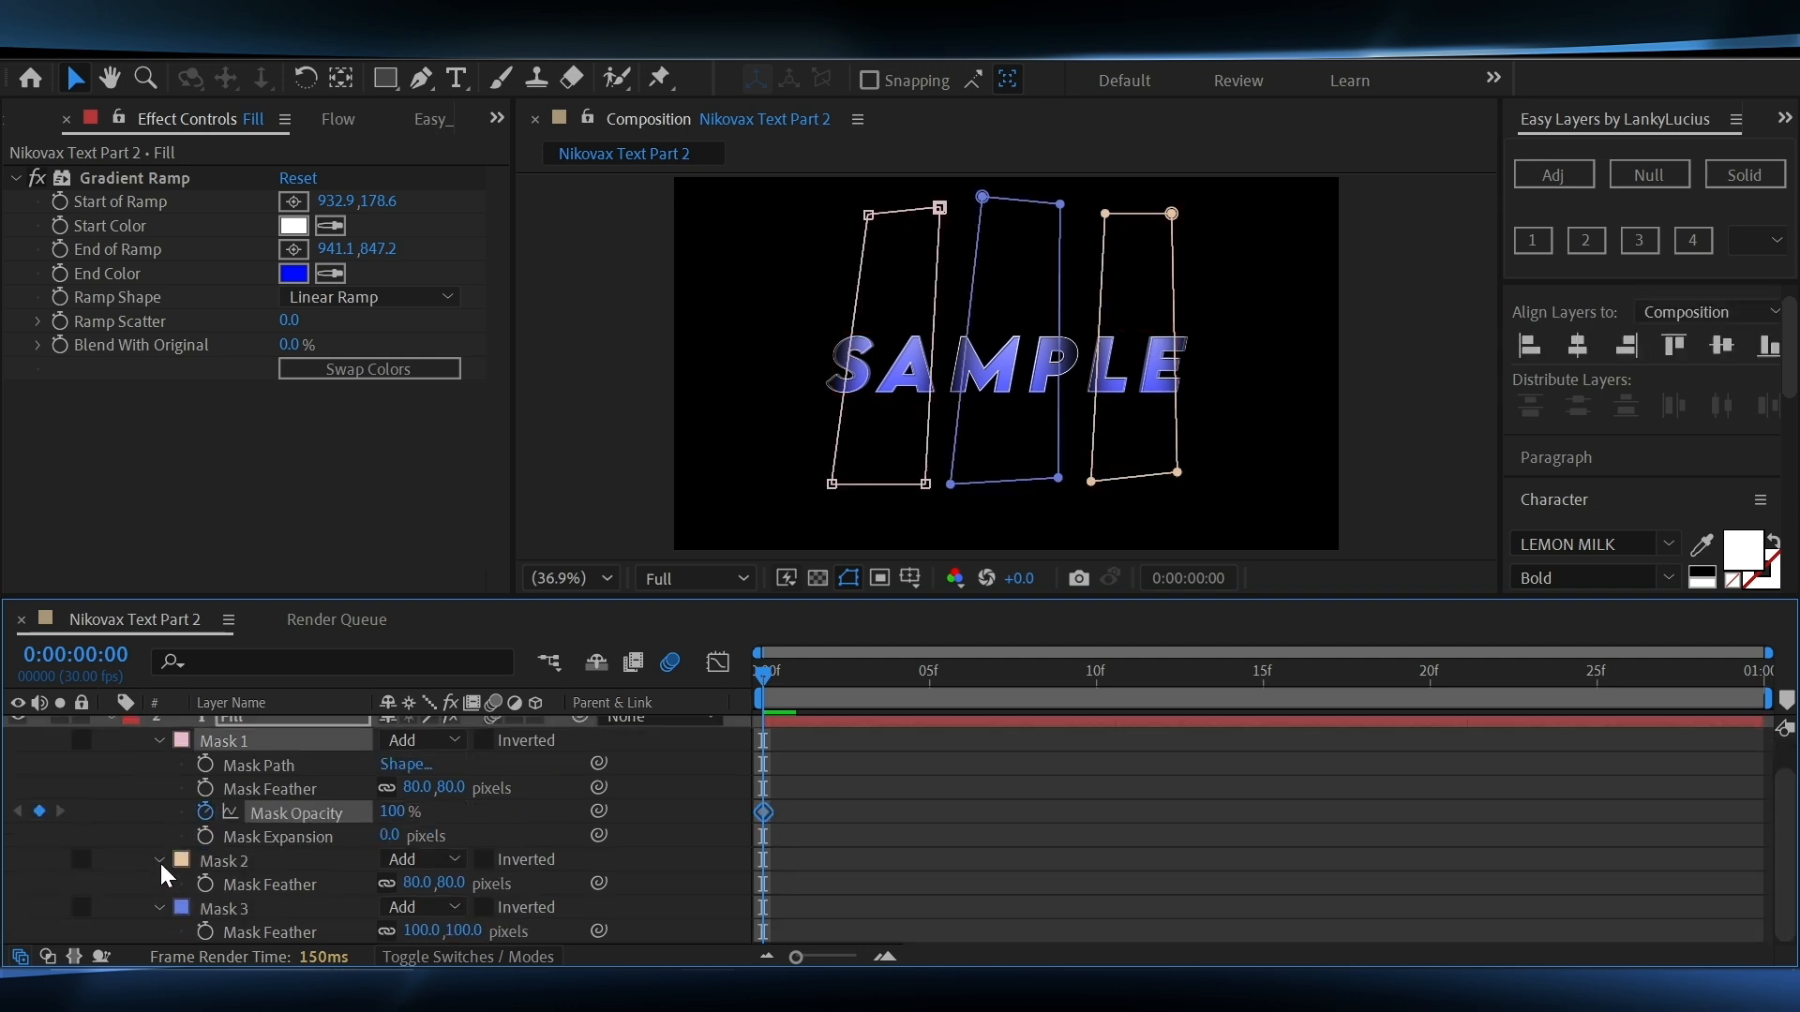
click(160, 860)
click(159, 884)
scroll(168, 872, down, 3)
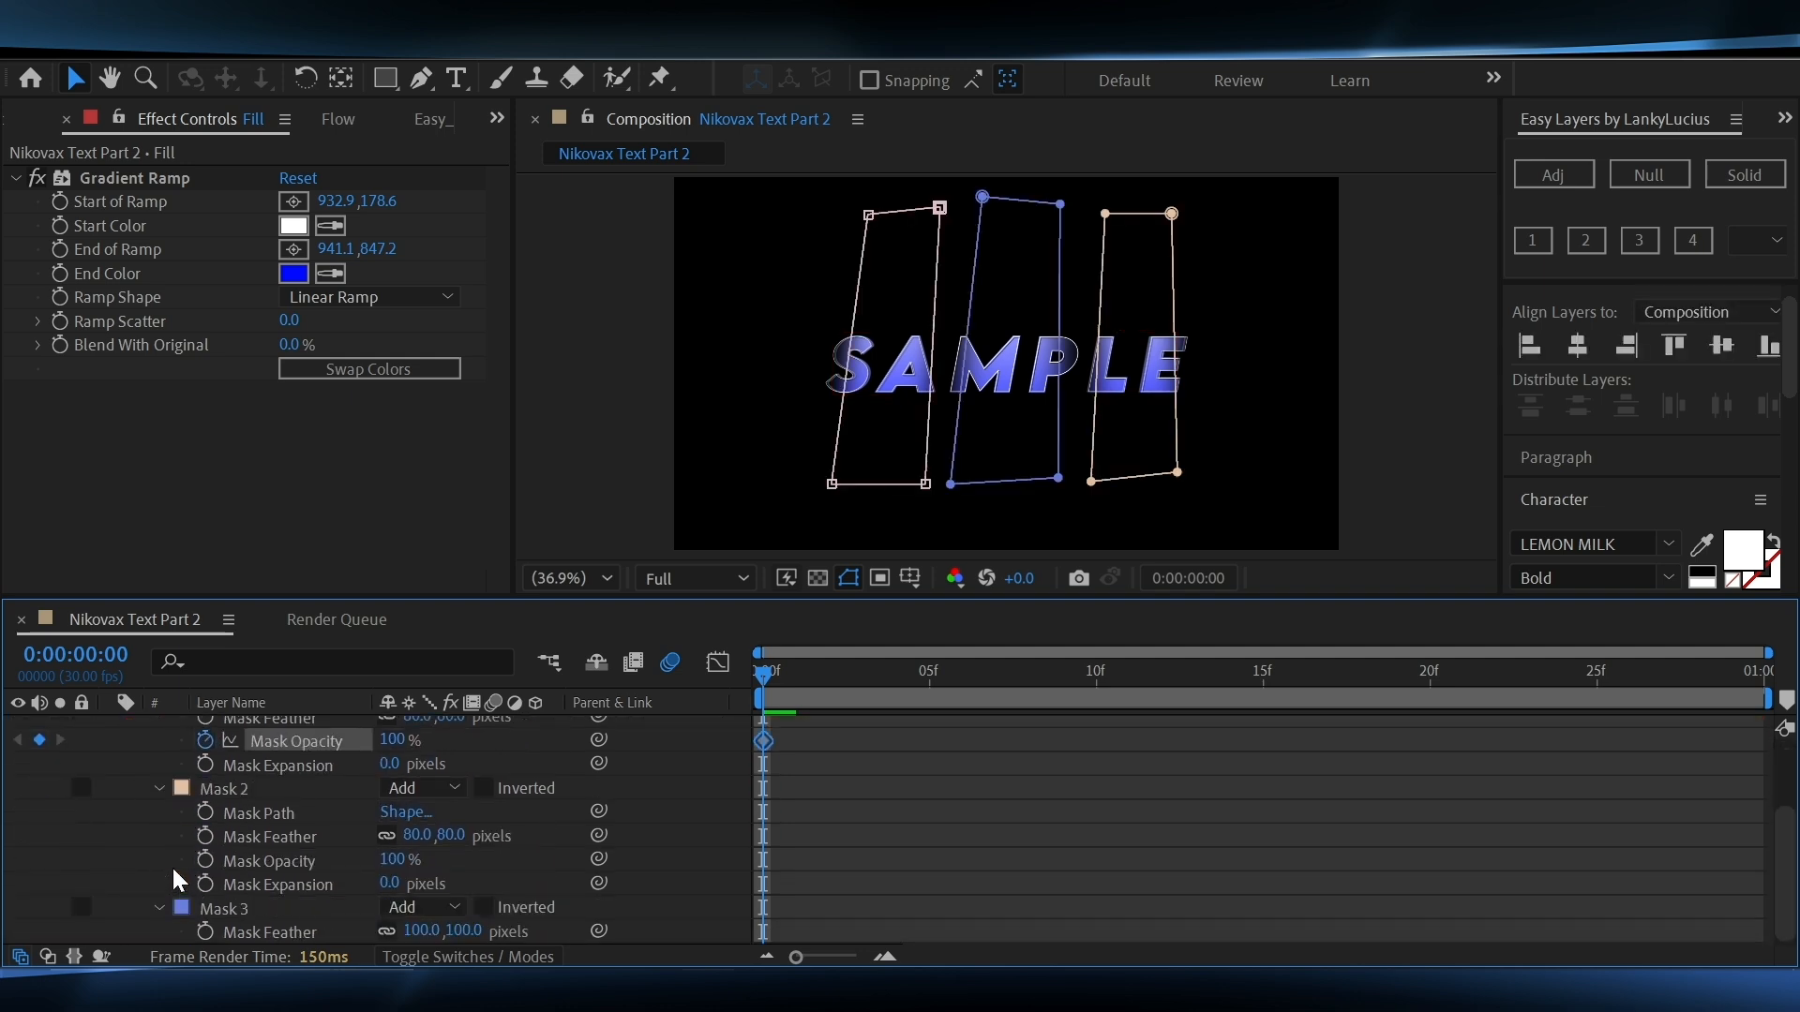
click(206, 861)
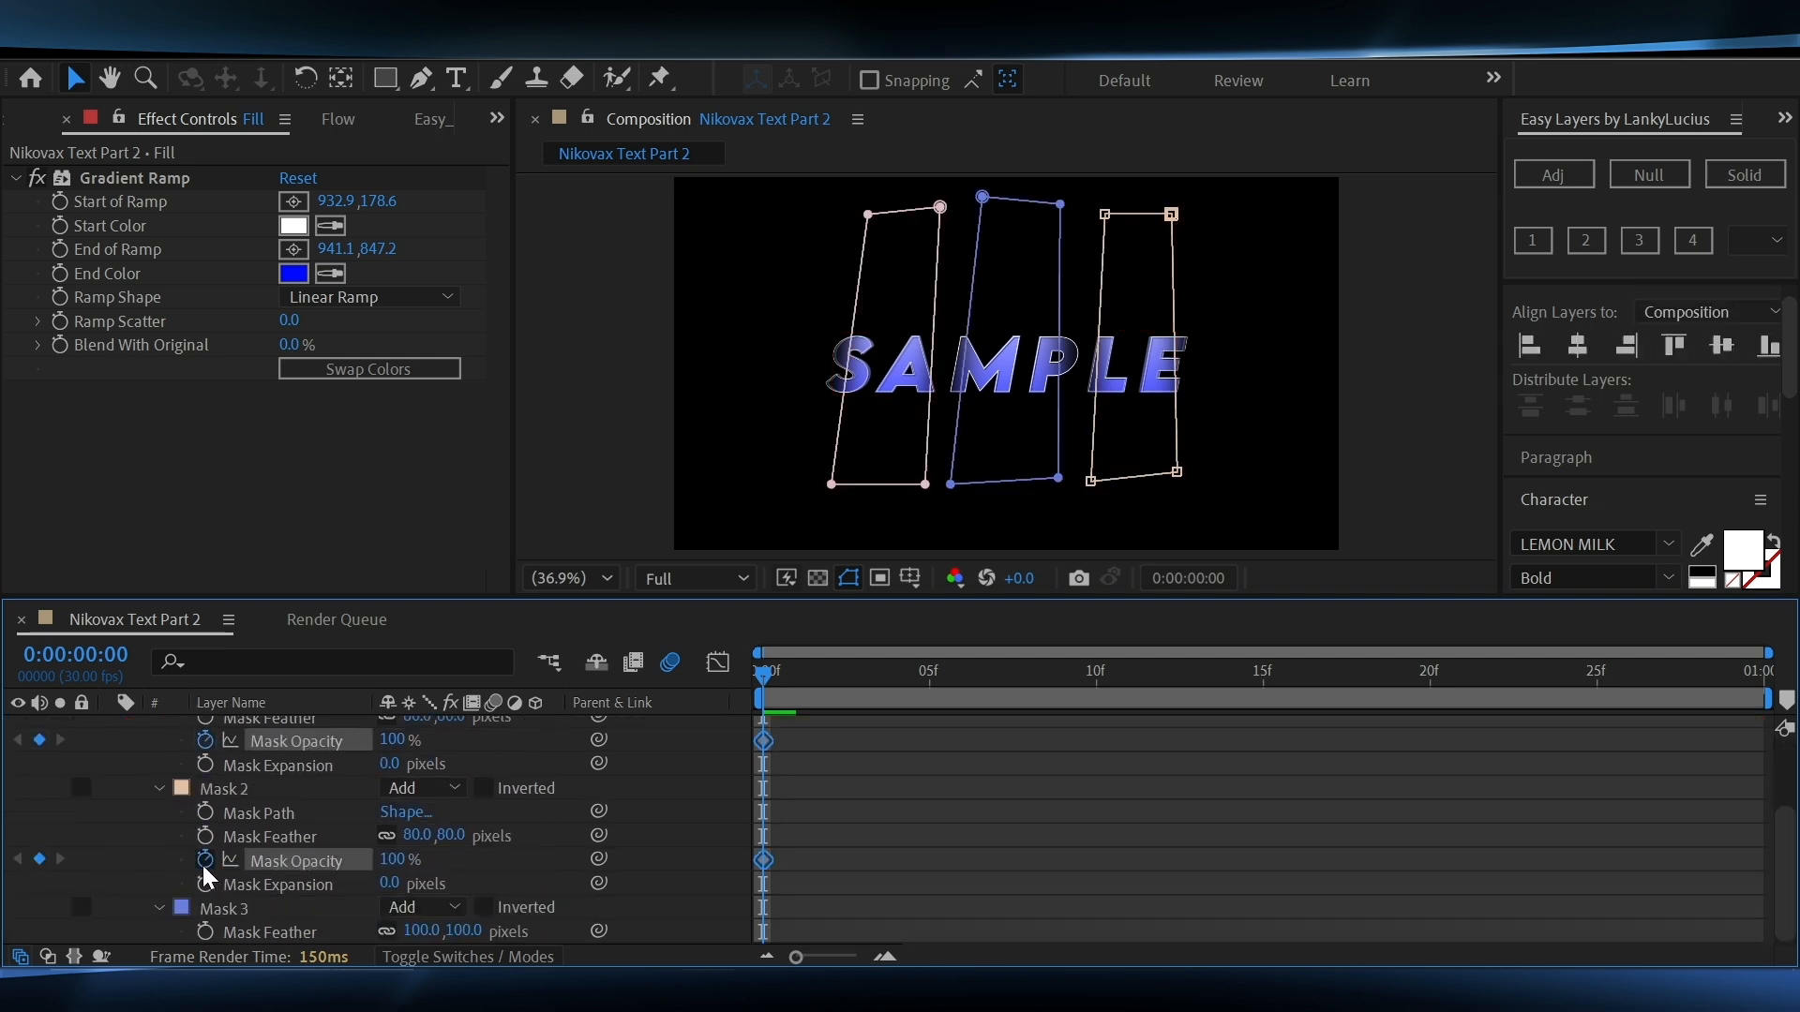
Add a Mask Opacity keyframe to Mask 3 at frame 0 and show only the layer's keyframed properties
scroll(156, 904, down, 1)
click(155, 910)
click(158, 928)
scroll(161, 914, down, 3)
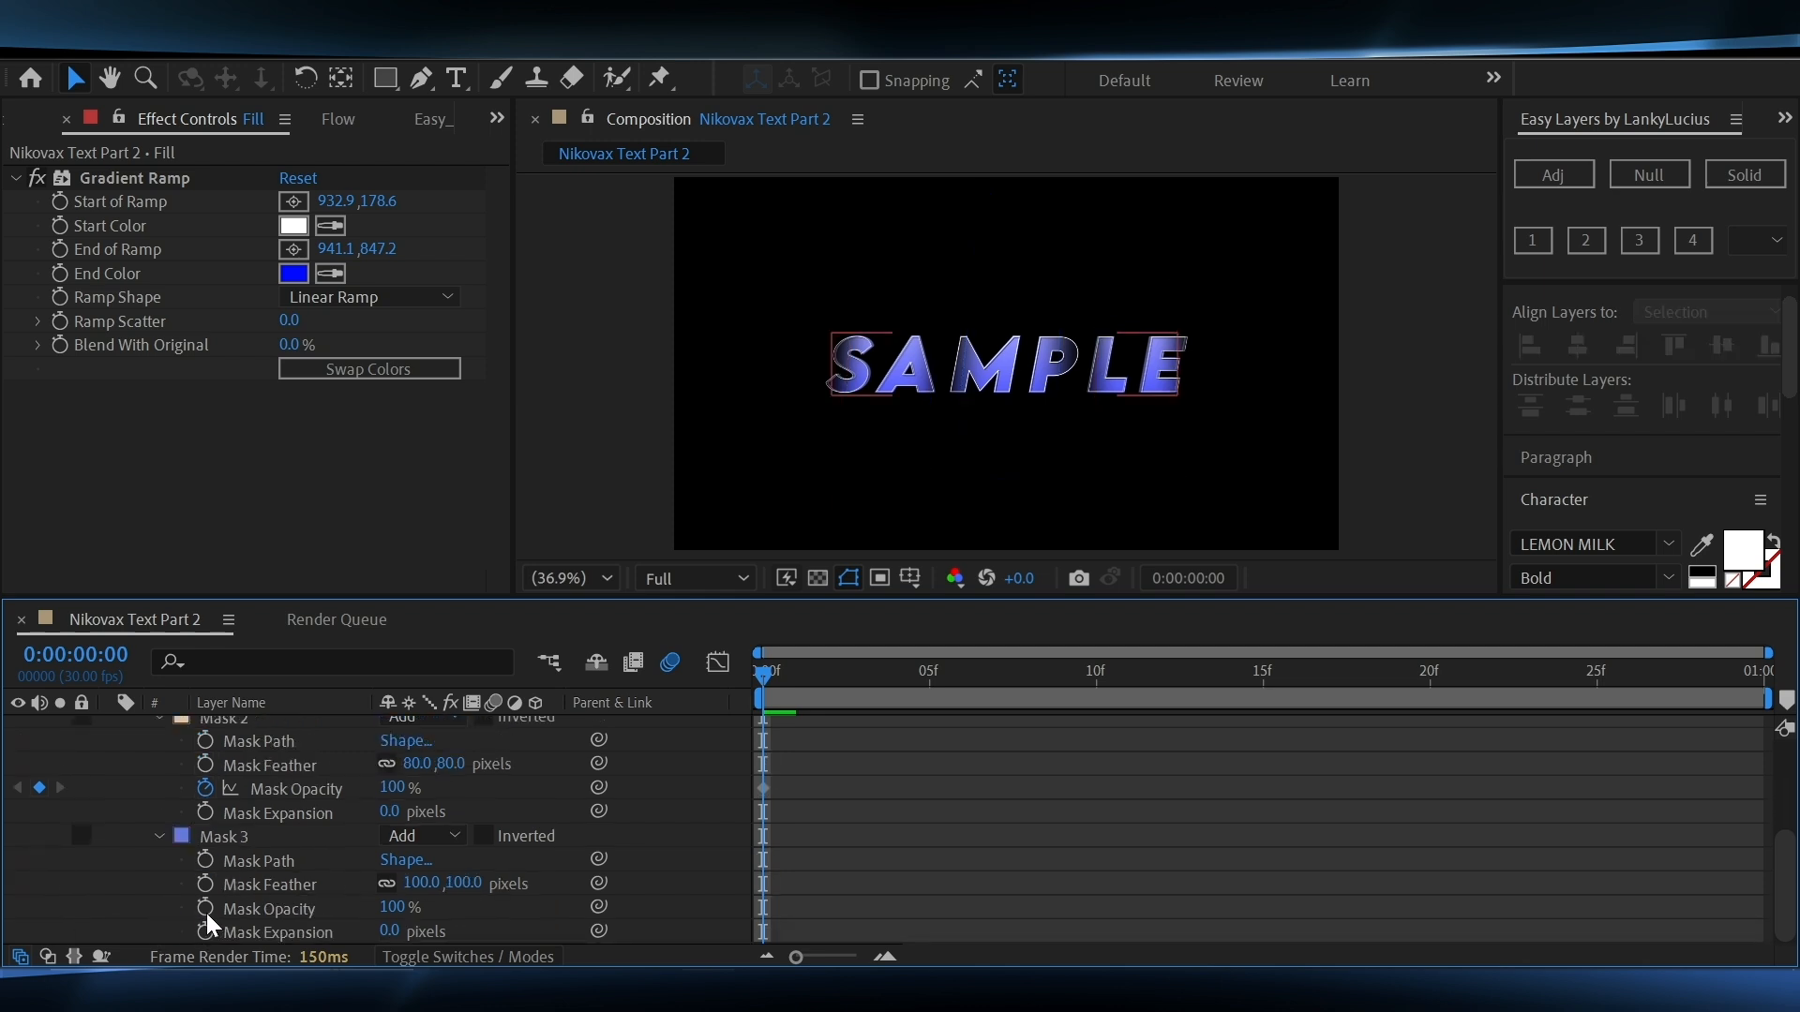
click(205, 909)
key(u)
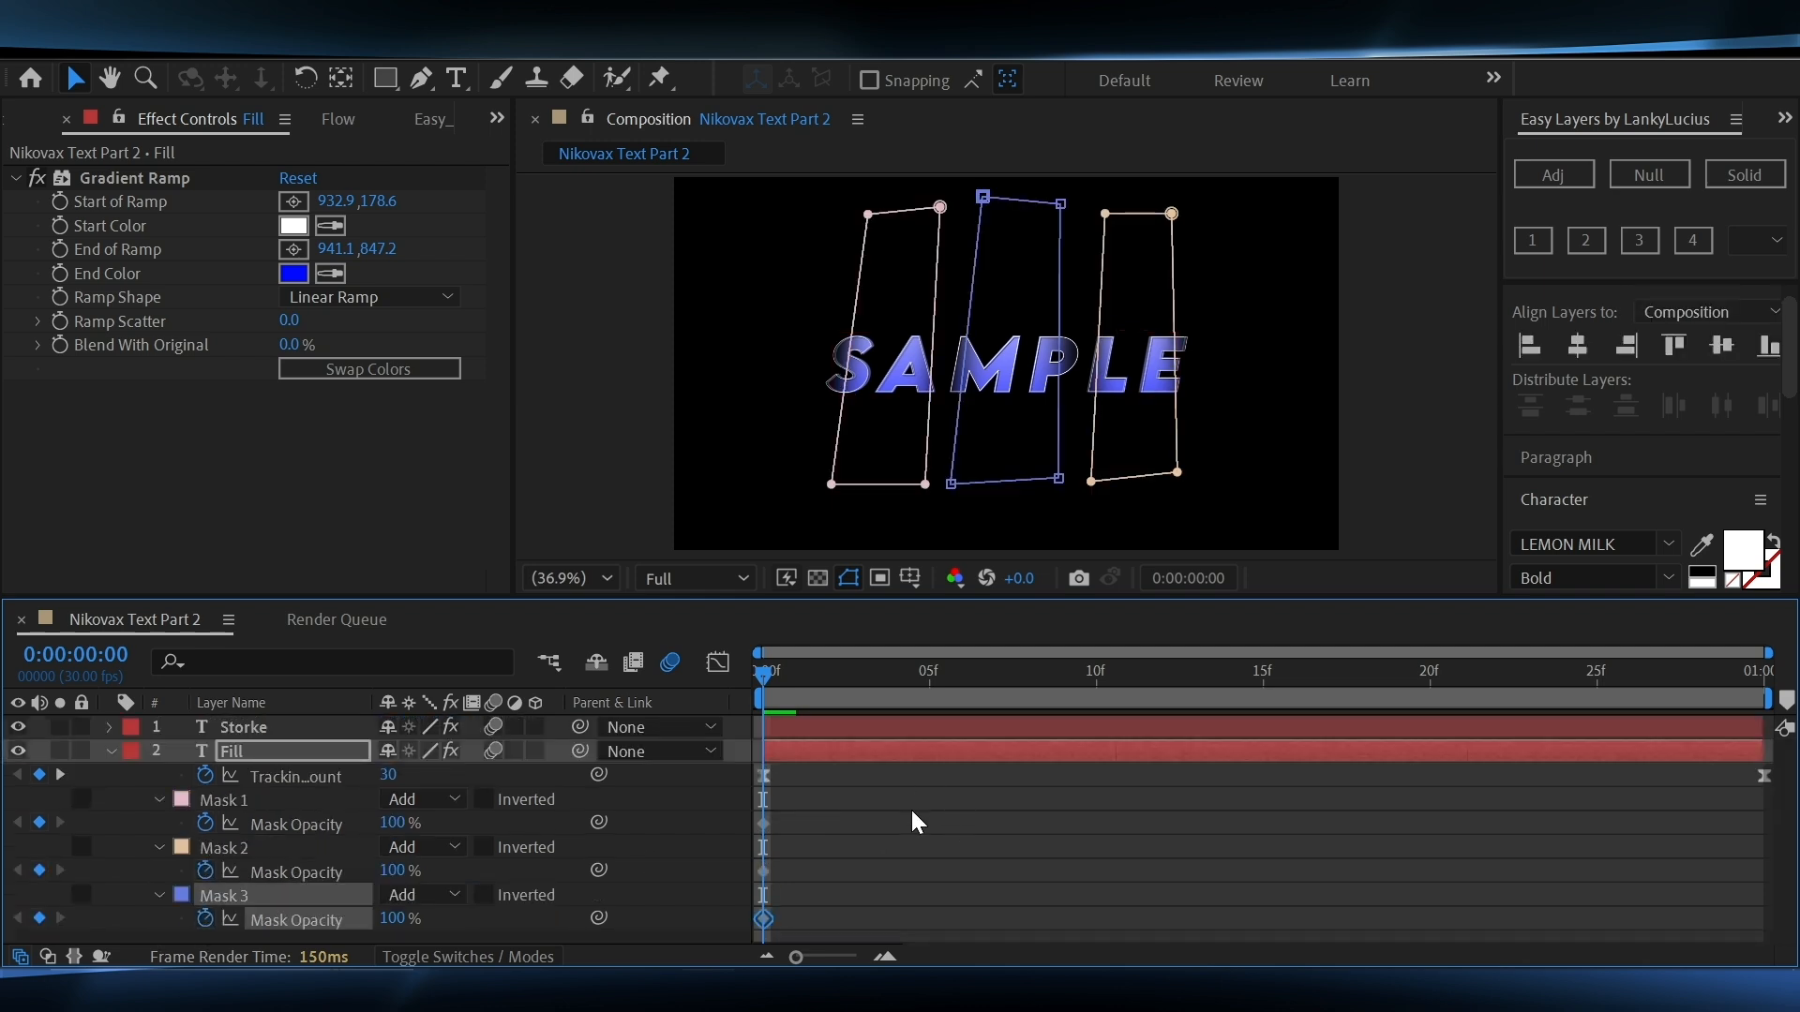
Move the Mask Opacity keyframes of all three masks together to frame 10
drag(918, 818, 746, 902)
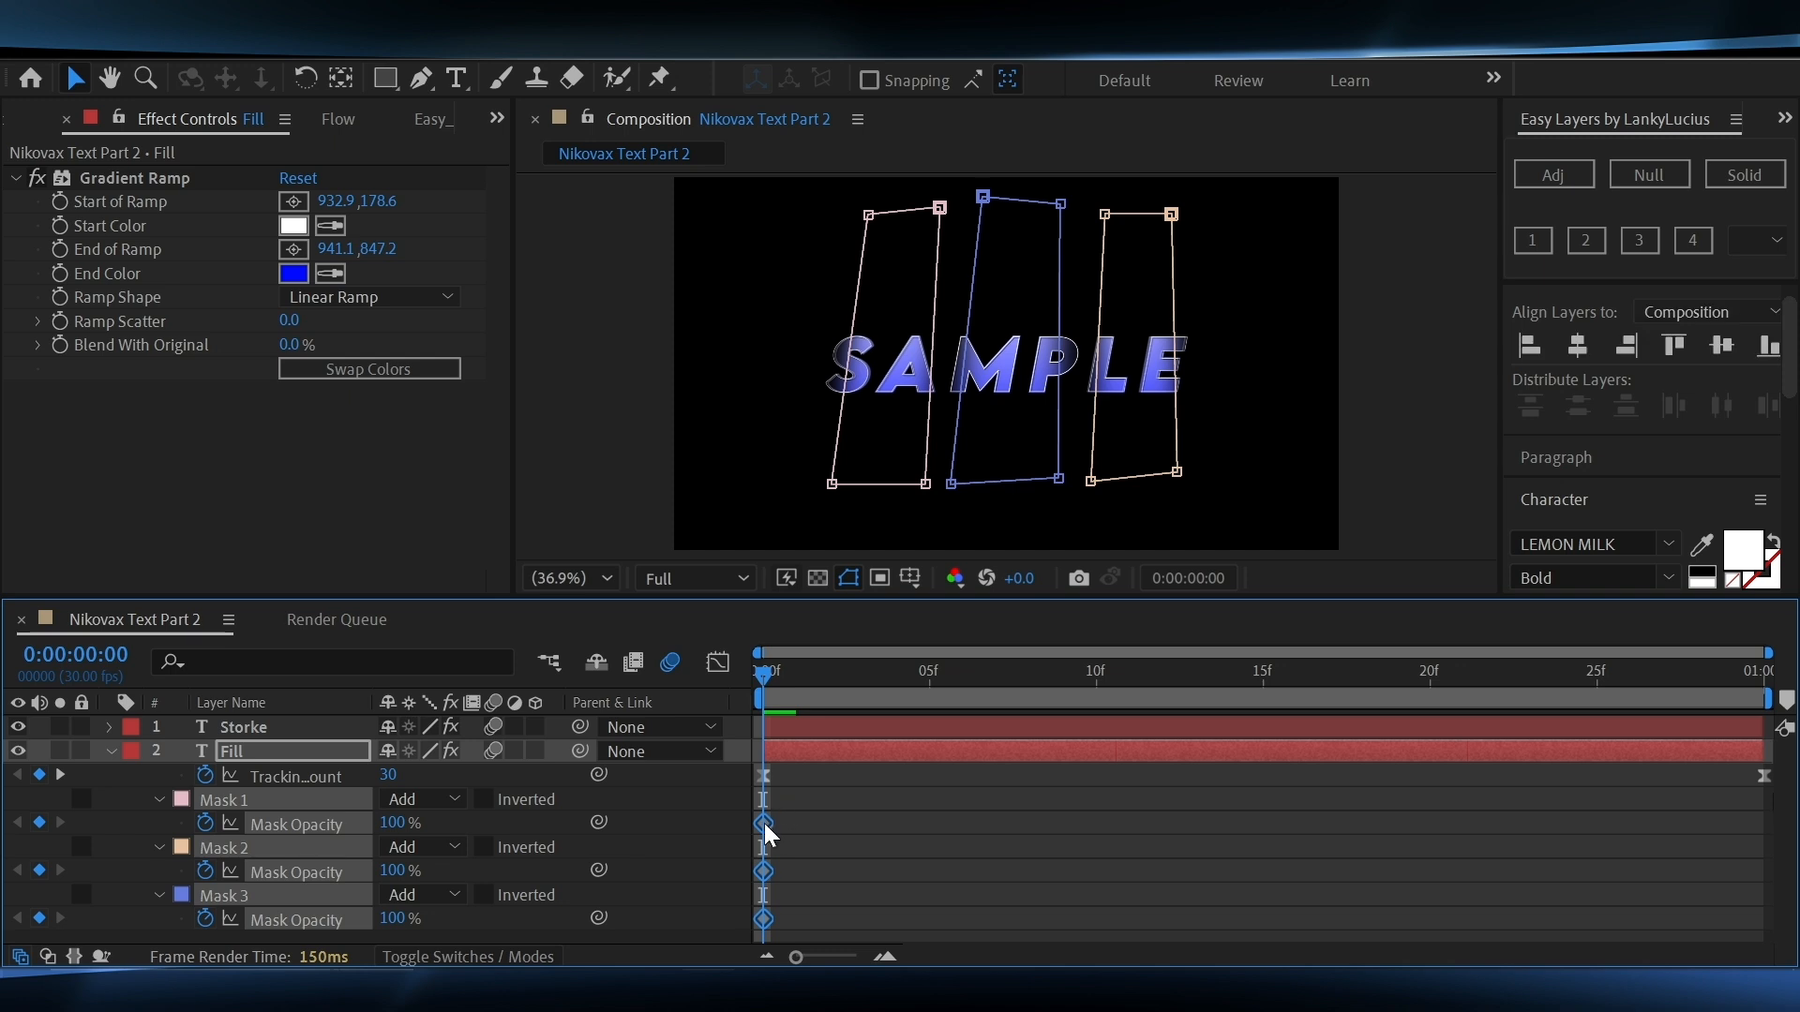
drag(763, 823, 1100, 821)
click(1143, 829)
click(1096, 824)
click(1121, 874)
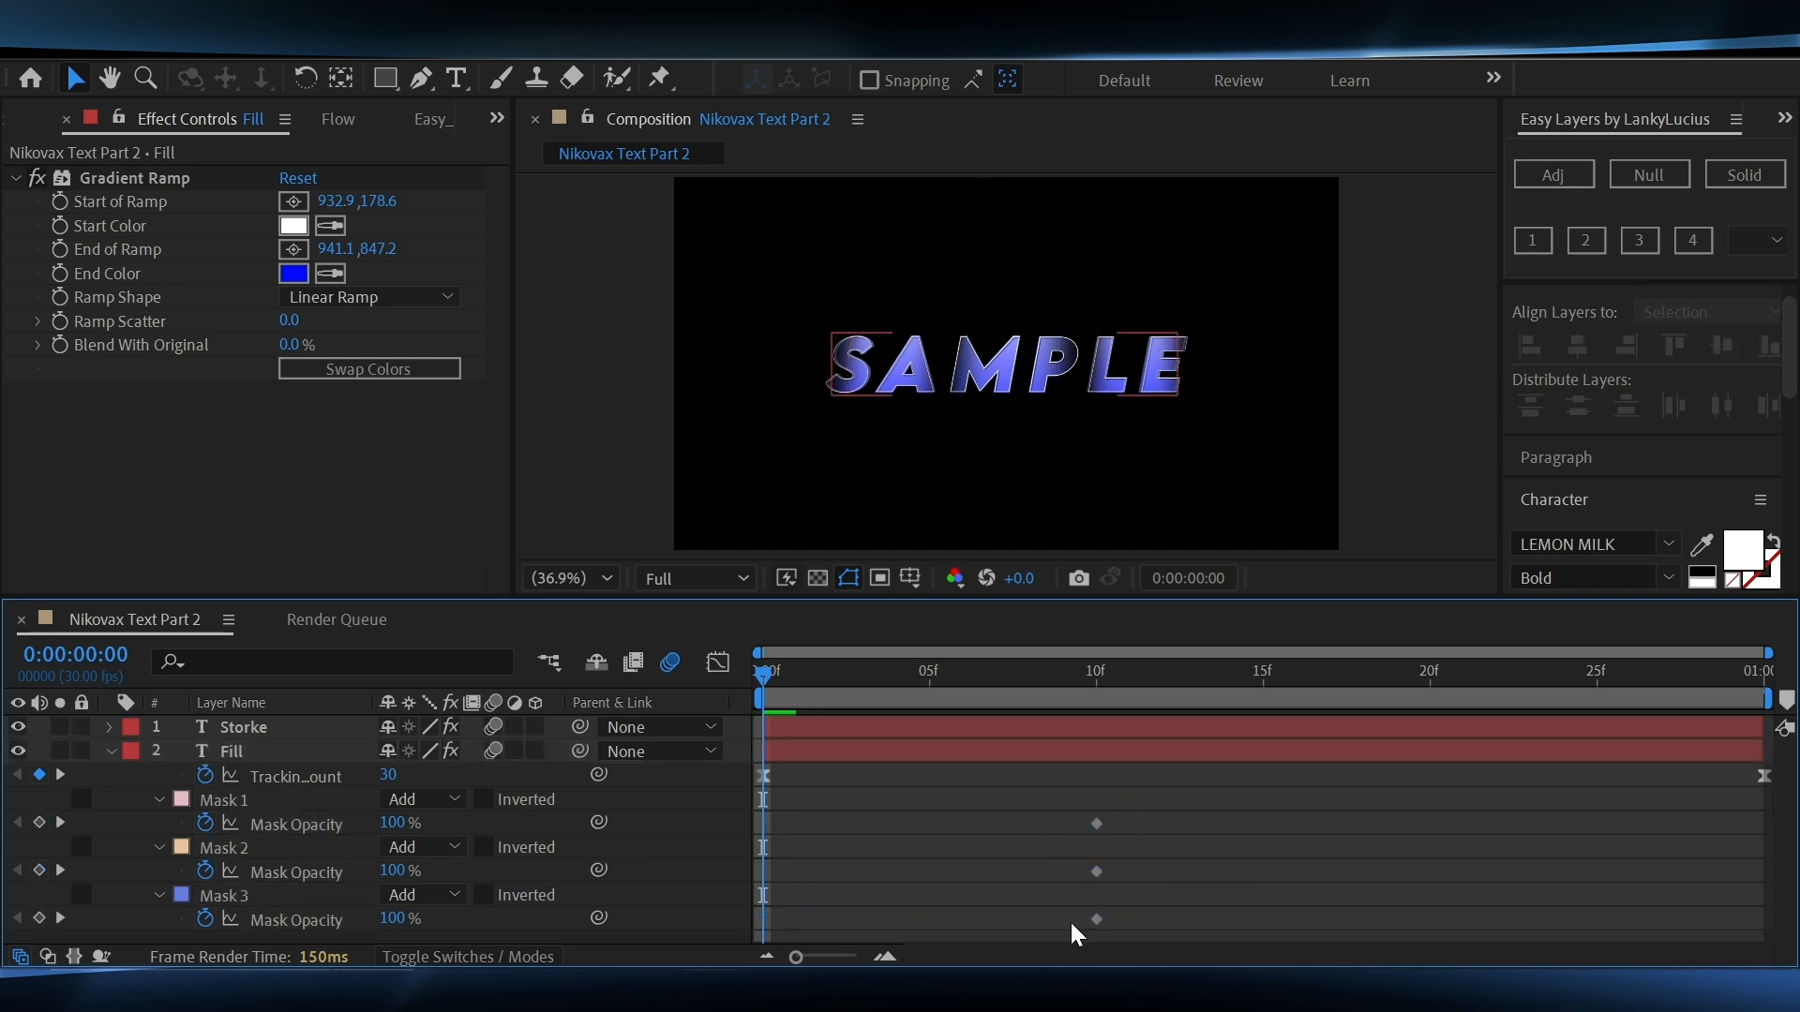
Move Mask 3's opacity keyframe to frame 25 and set its opacity to 0% at frame 9
click(1097, 920)
drag(1413, 917, 1605, 915)
drag(1223, 677, 1071, 722)
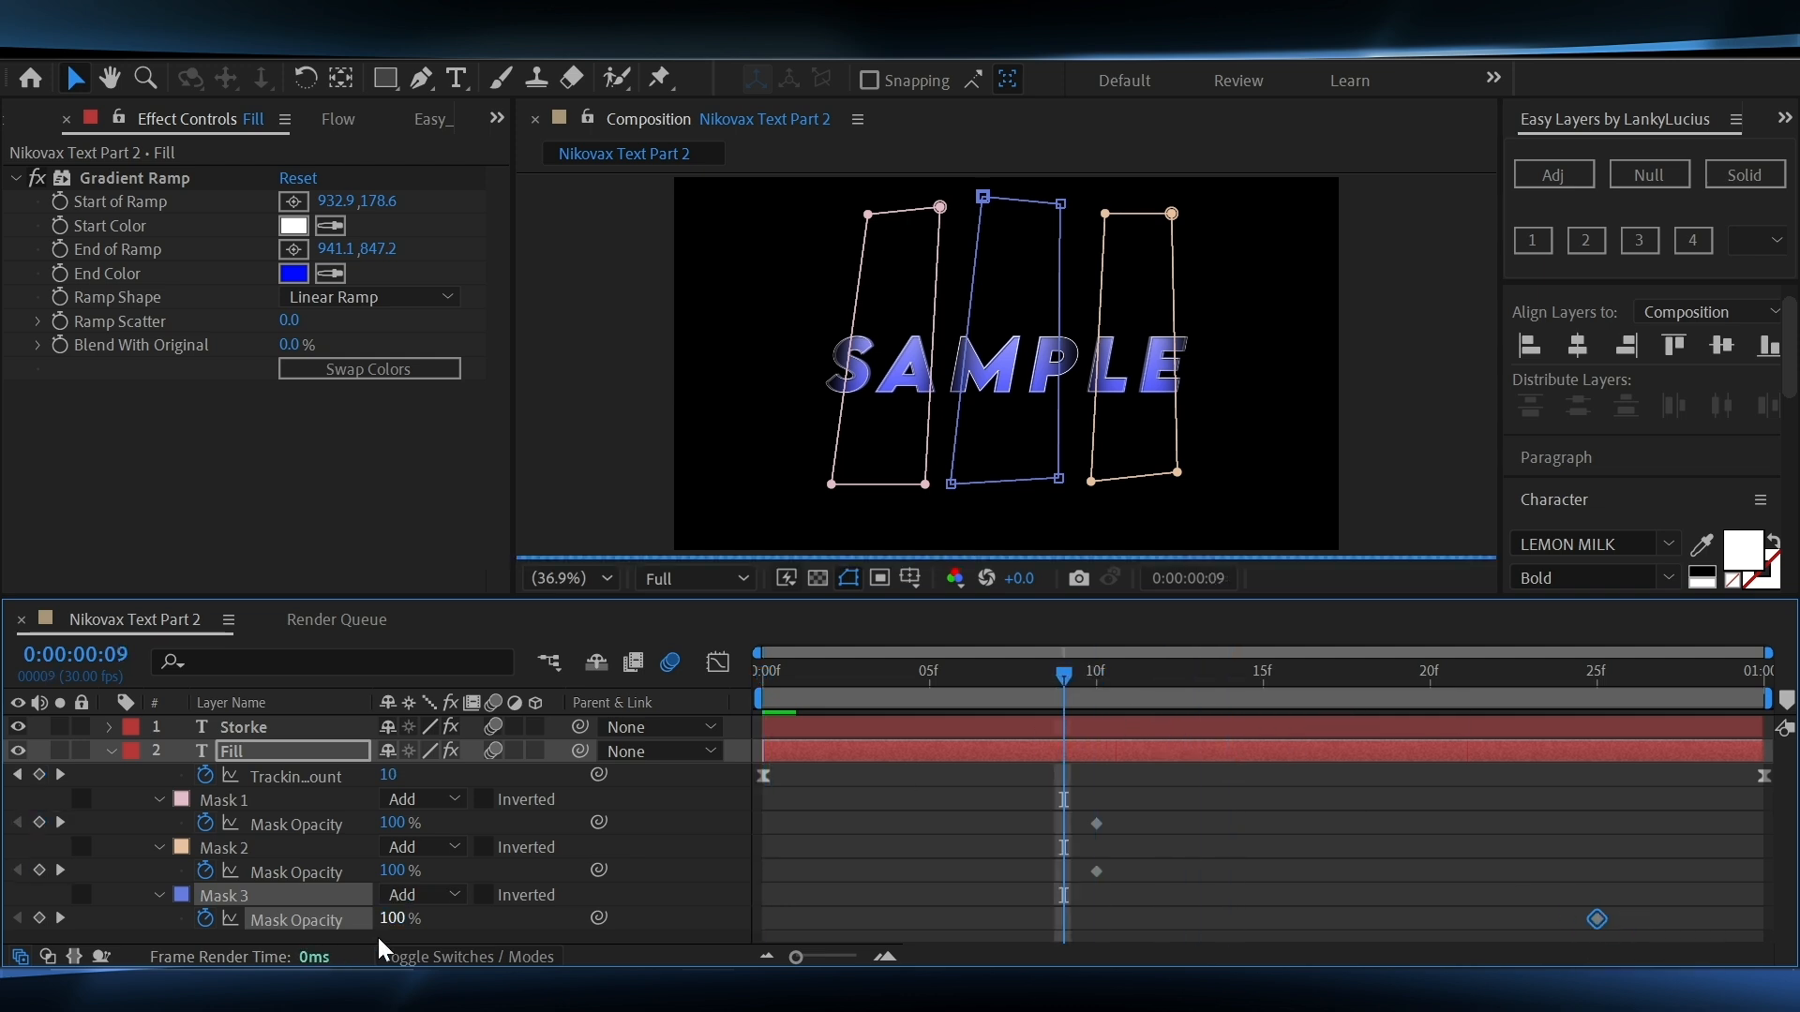
drag(394, 921, 5, 945)
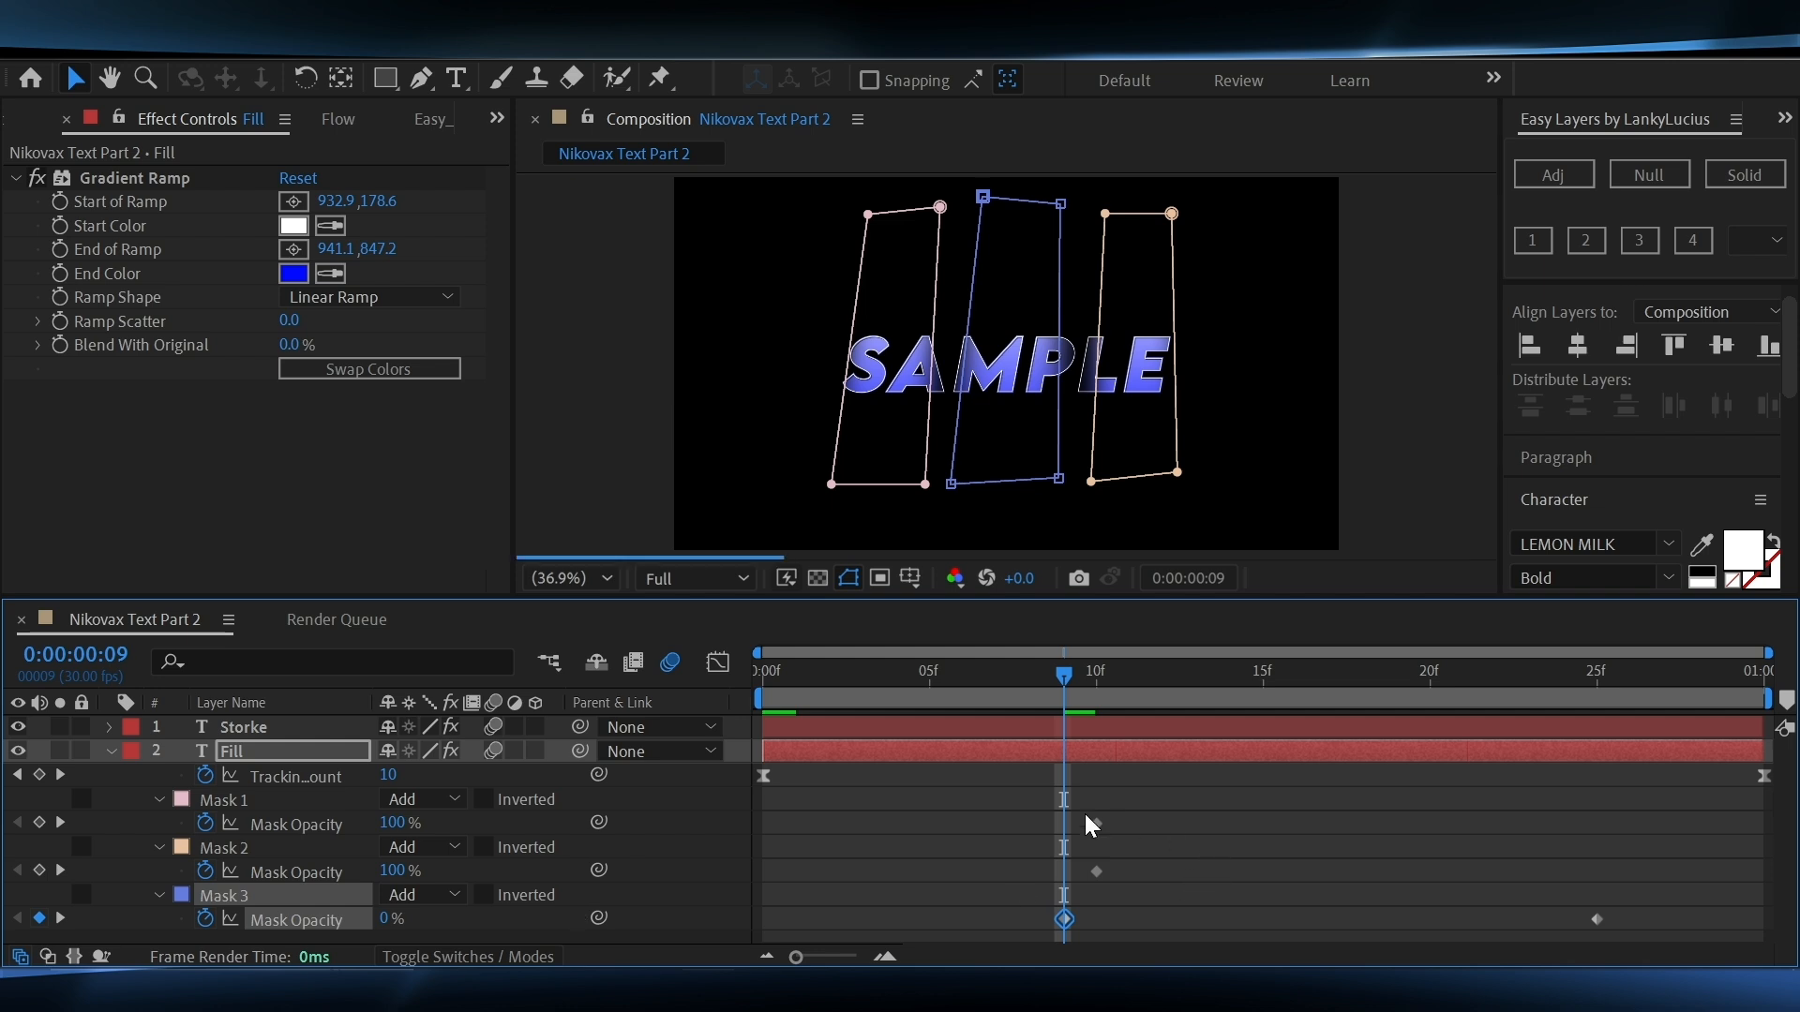
Move the Mask Opacity keyframes of Mask 1 and Mask 2 to frame 5
drag(1053, 817, 1137, 877)
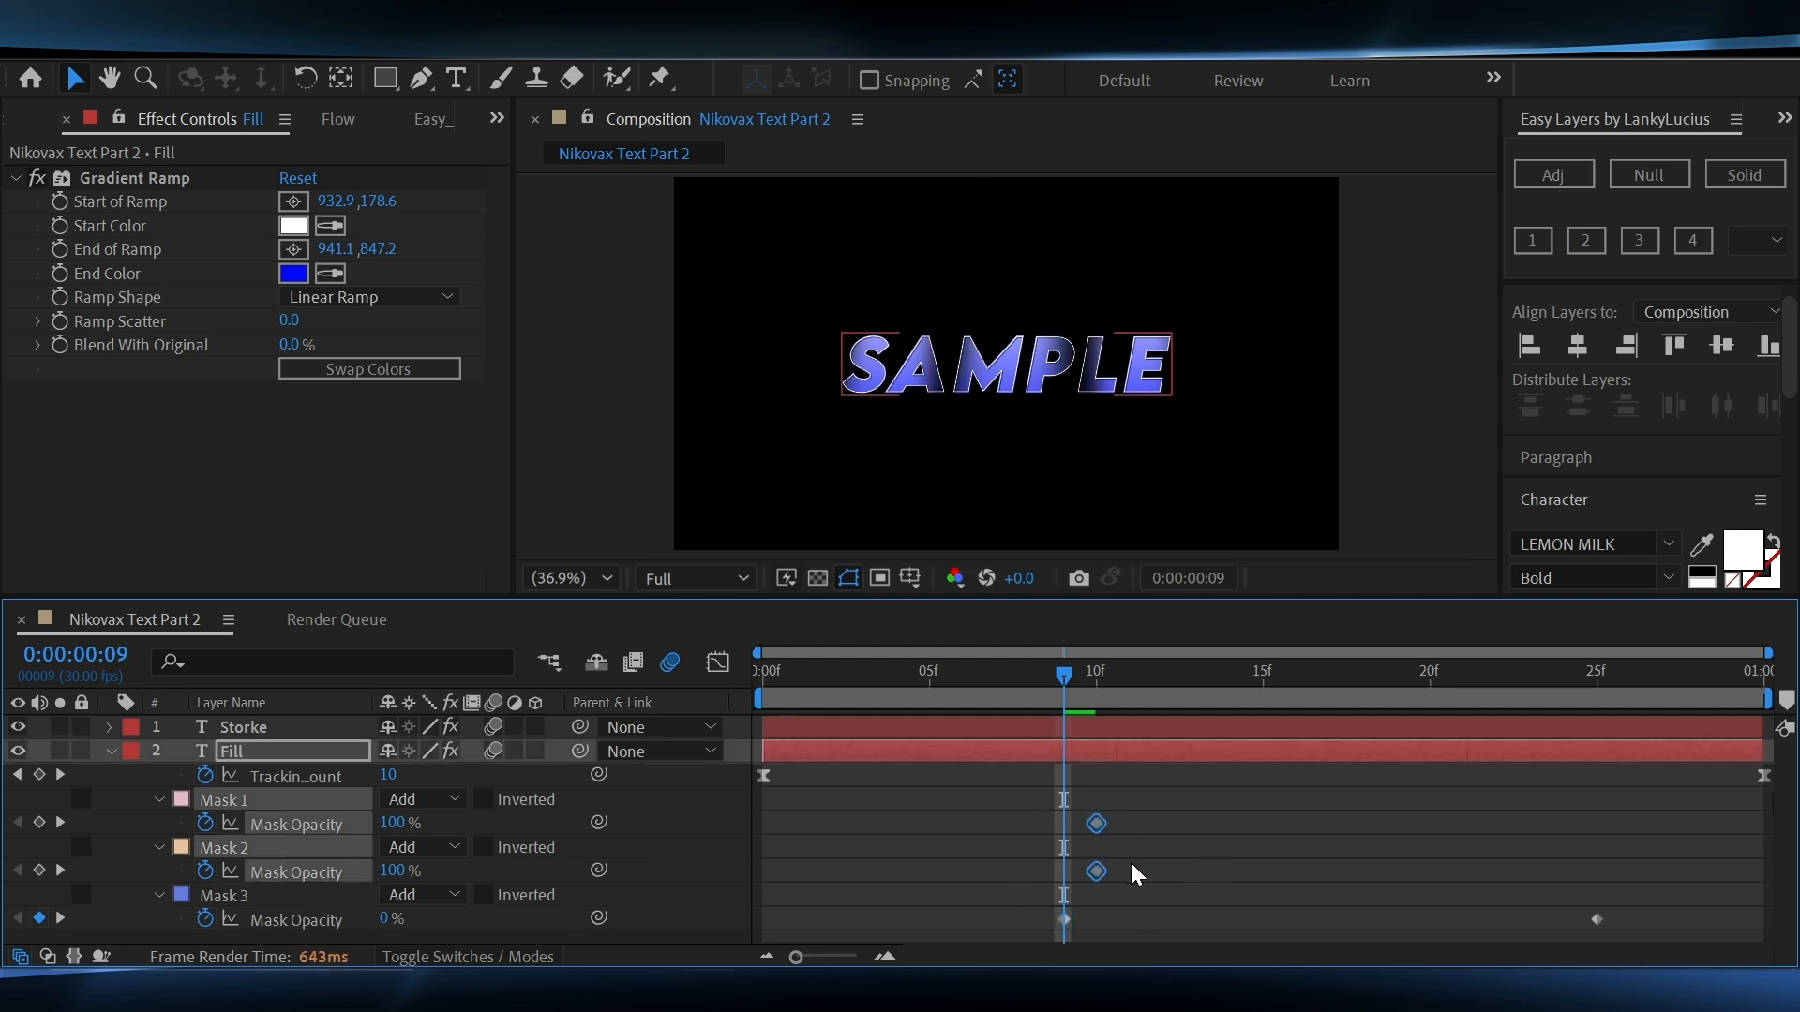
drag(986, 839, 926, 836)
click(1098, 829)
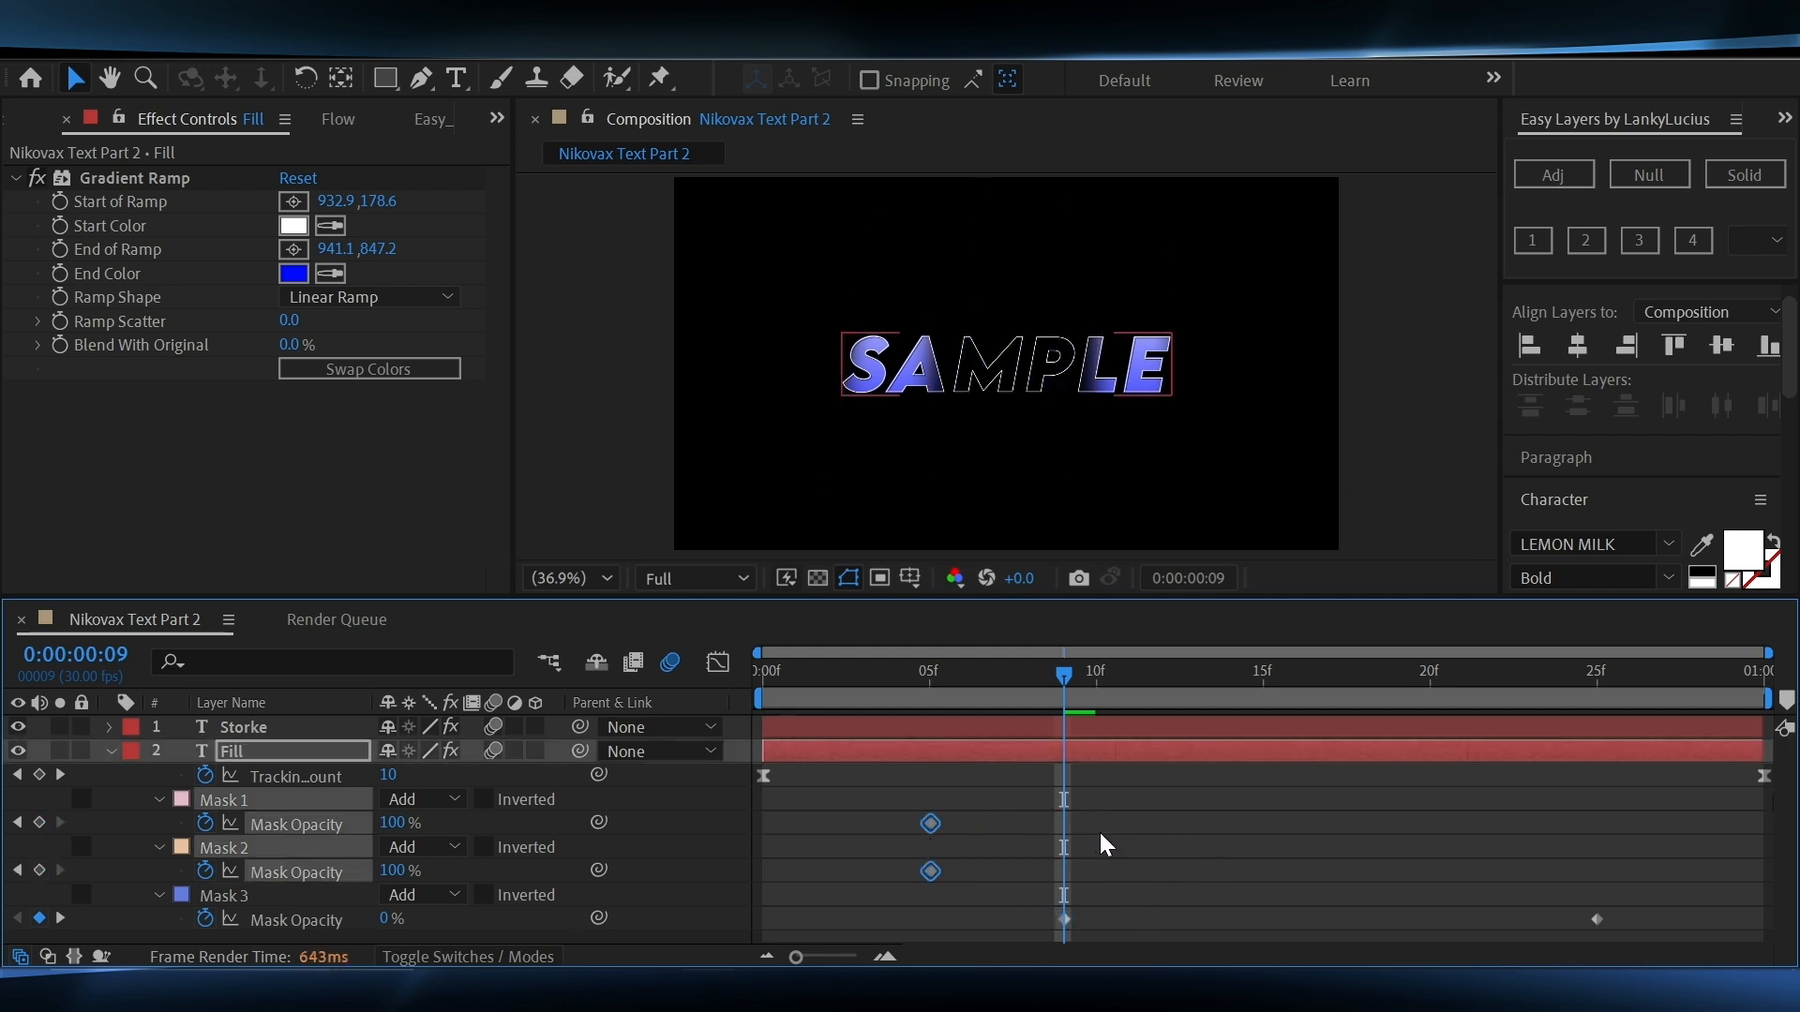
Set the mask opacity of Mask 2 and Mask 1 to 0% at frame 19 on the Fill layer
drag(1262, 672, 1395, 752)
click(399, 871)
text(0)
key(Return)
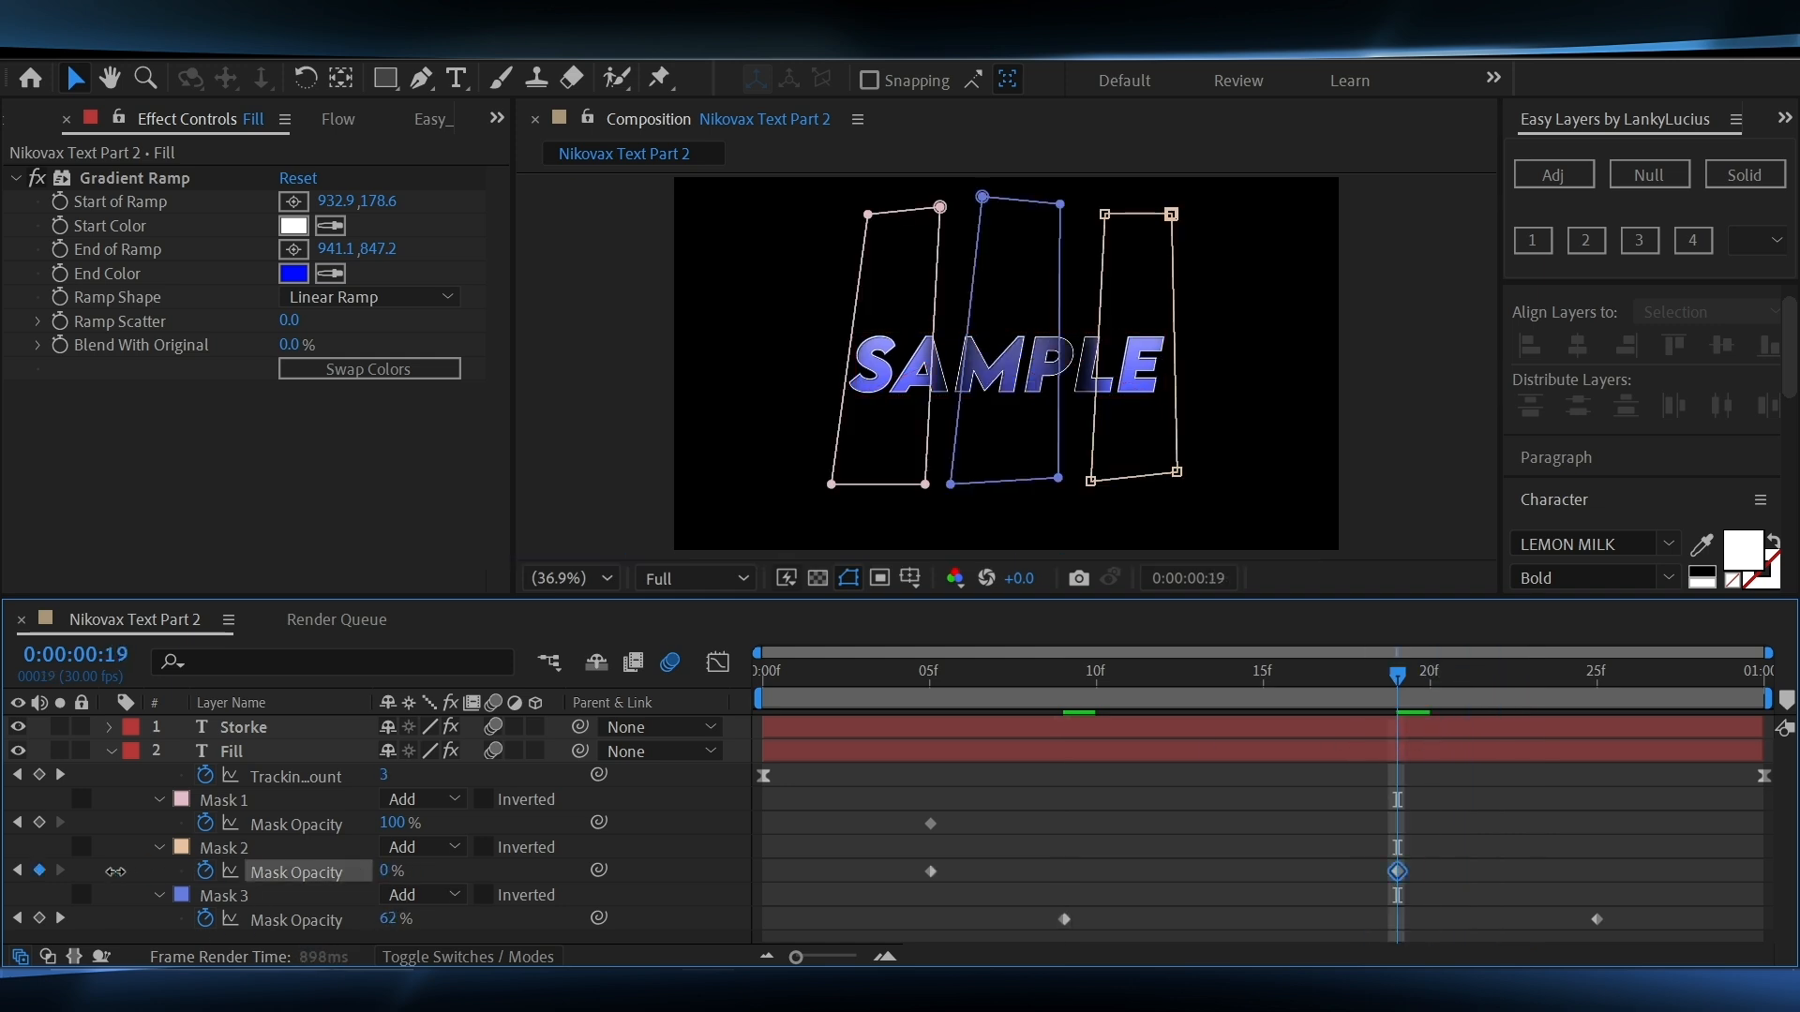
click(392, 824)
text(0)
key(Return)
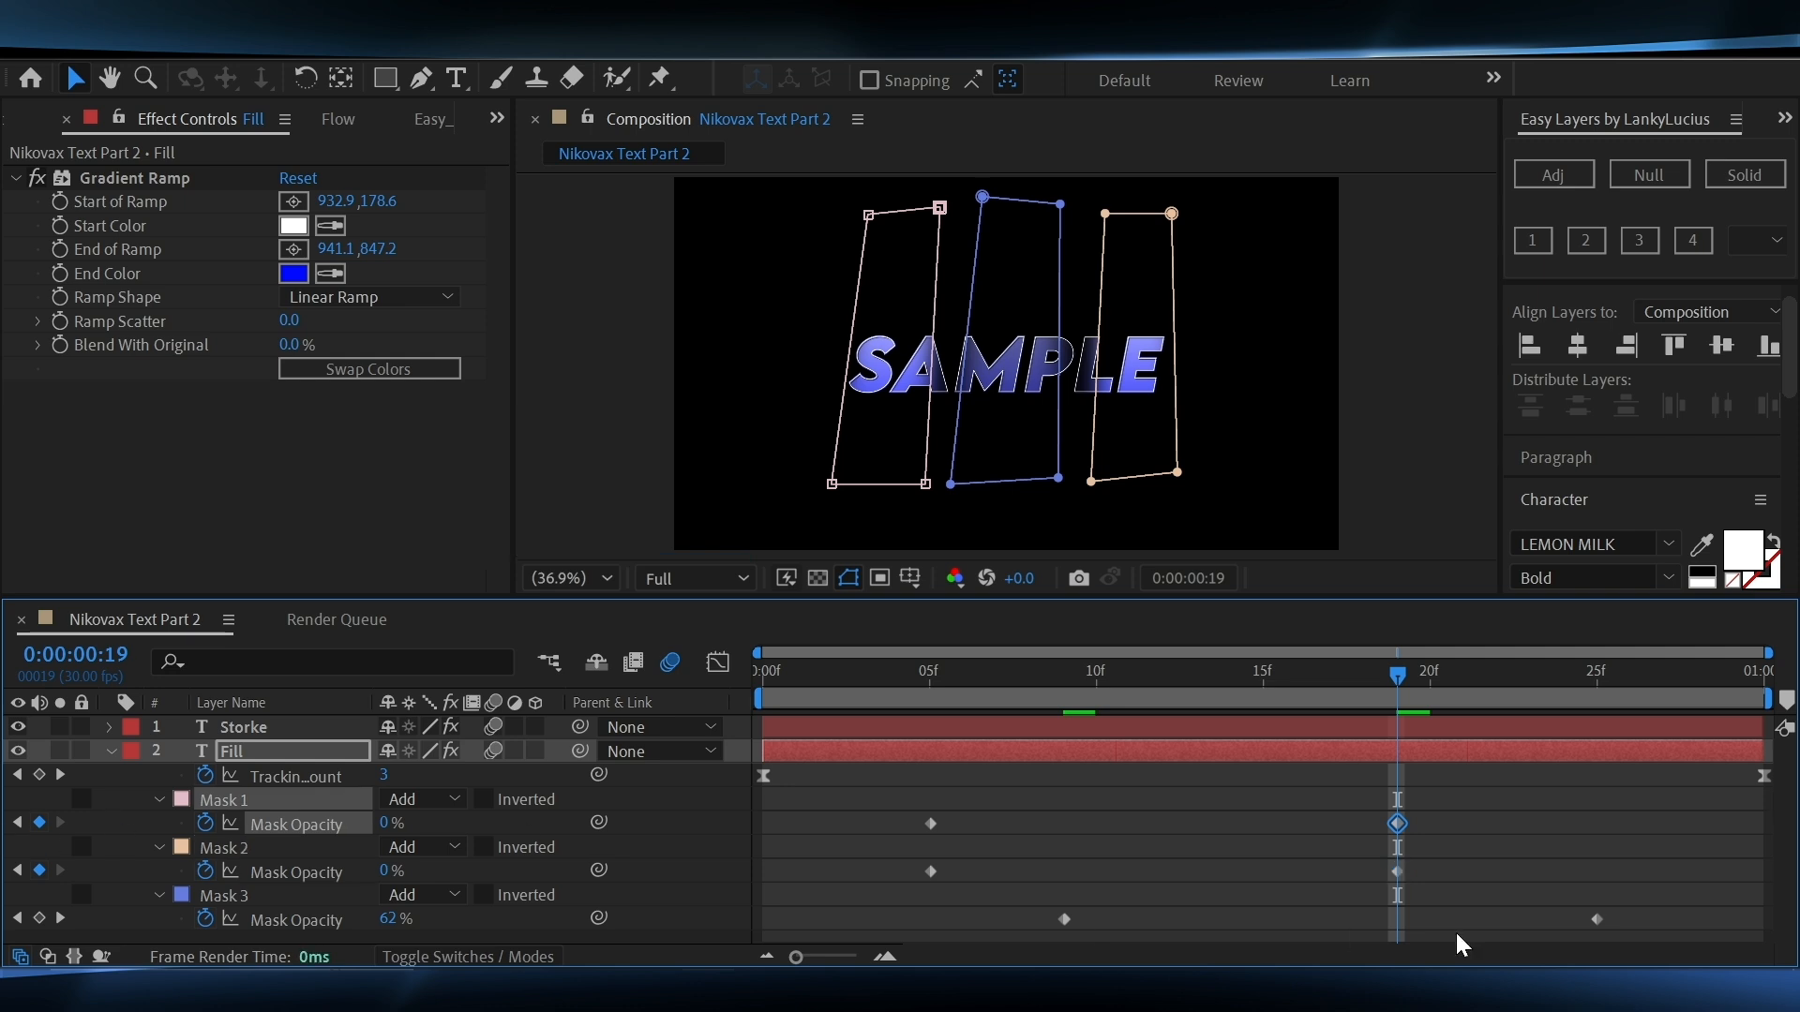
Move Mask 3's first opacity keyframe to frame 13, and collapse the Fill layer's properties
drag(1063, 920, 1195, 950)
key(Home)
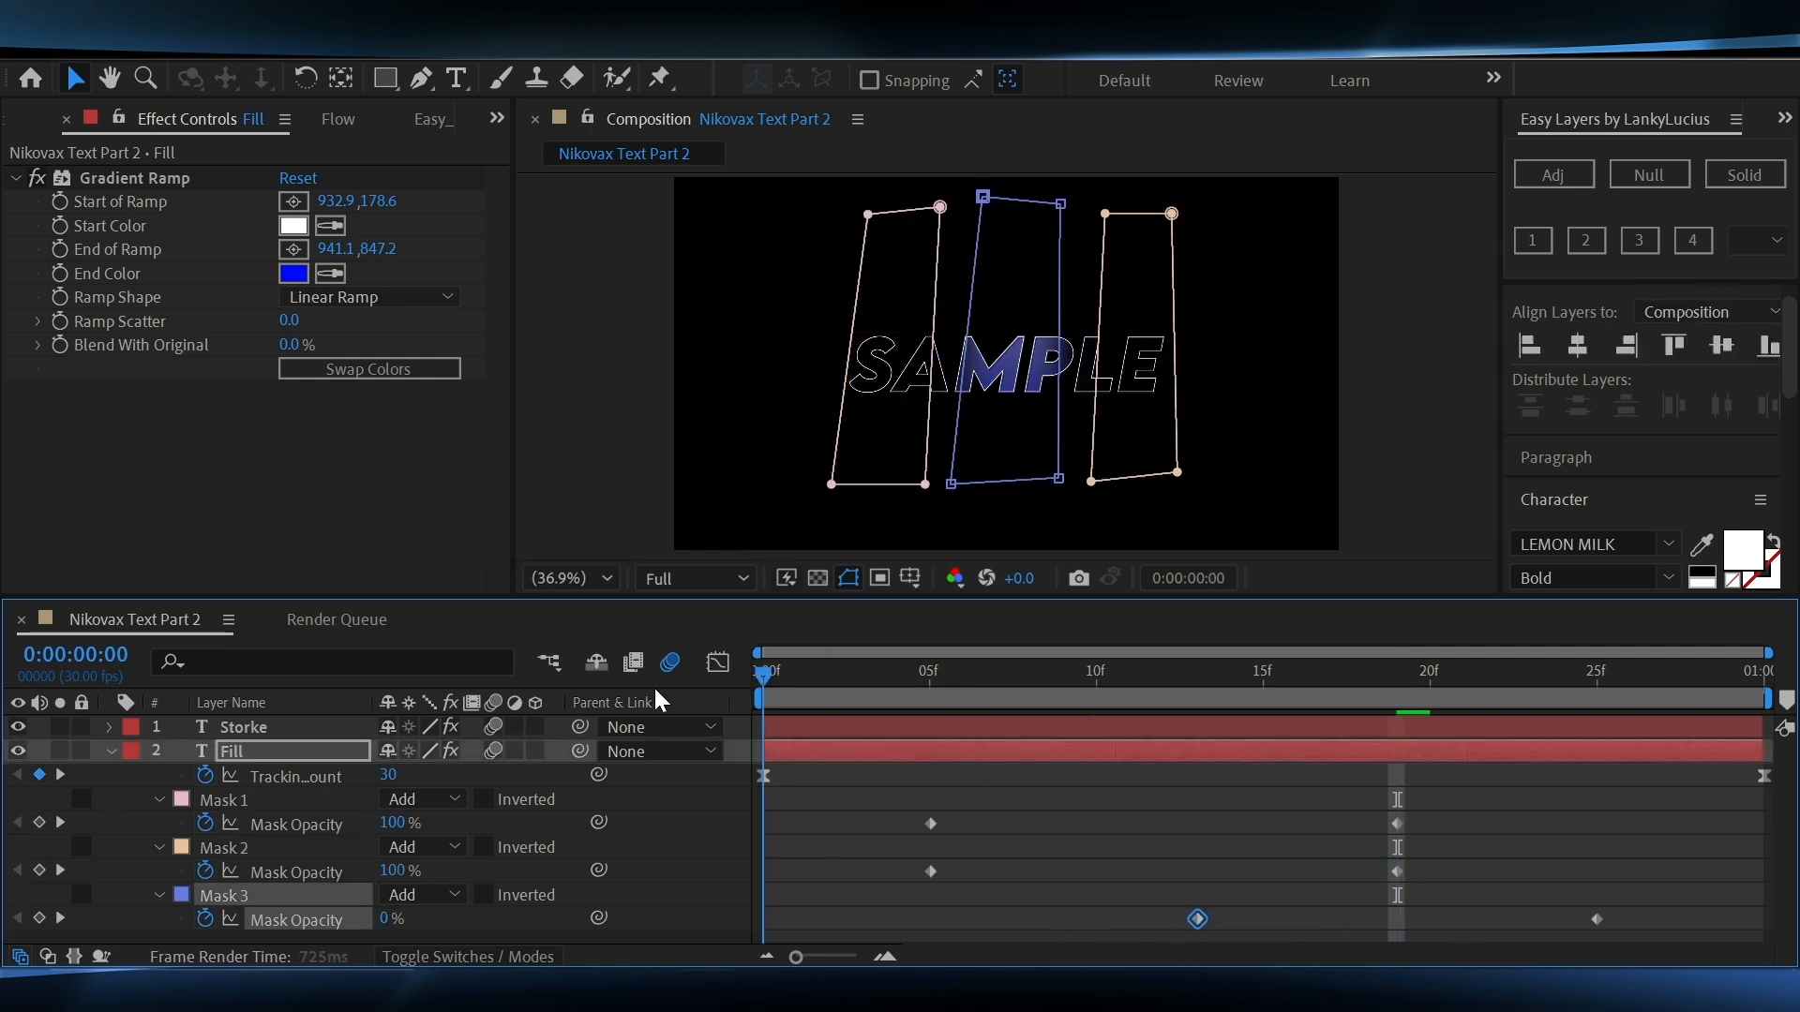
click(110, 751)
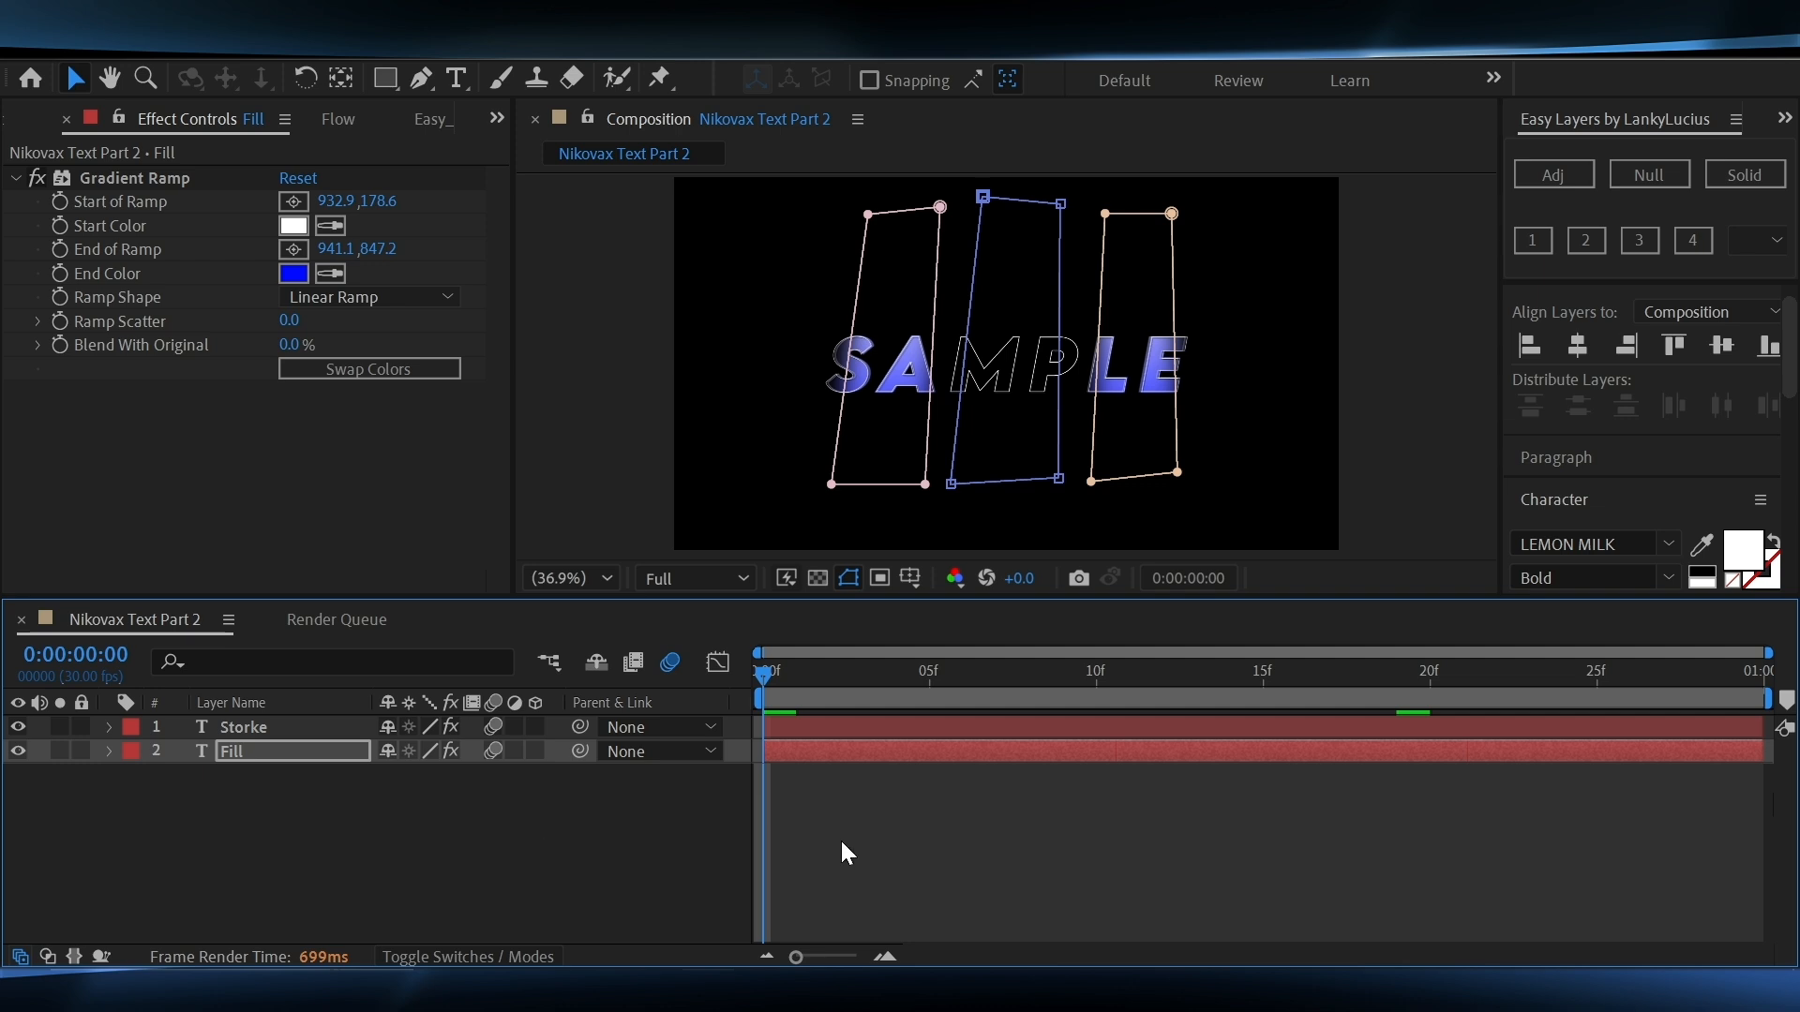
Duplicate the Storke layer and make the copy a 3D layer with a Position keyframe at frame 0
click(802, 729)
key(ctrl+d)
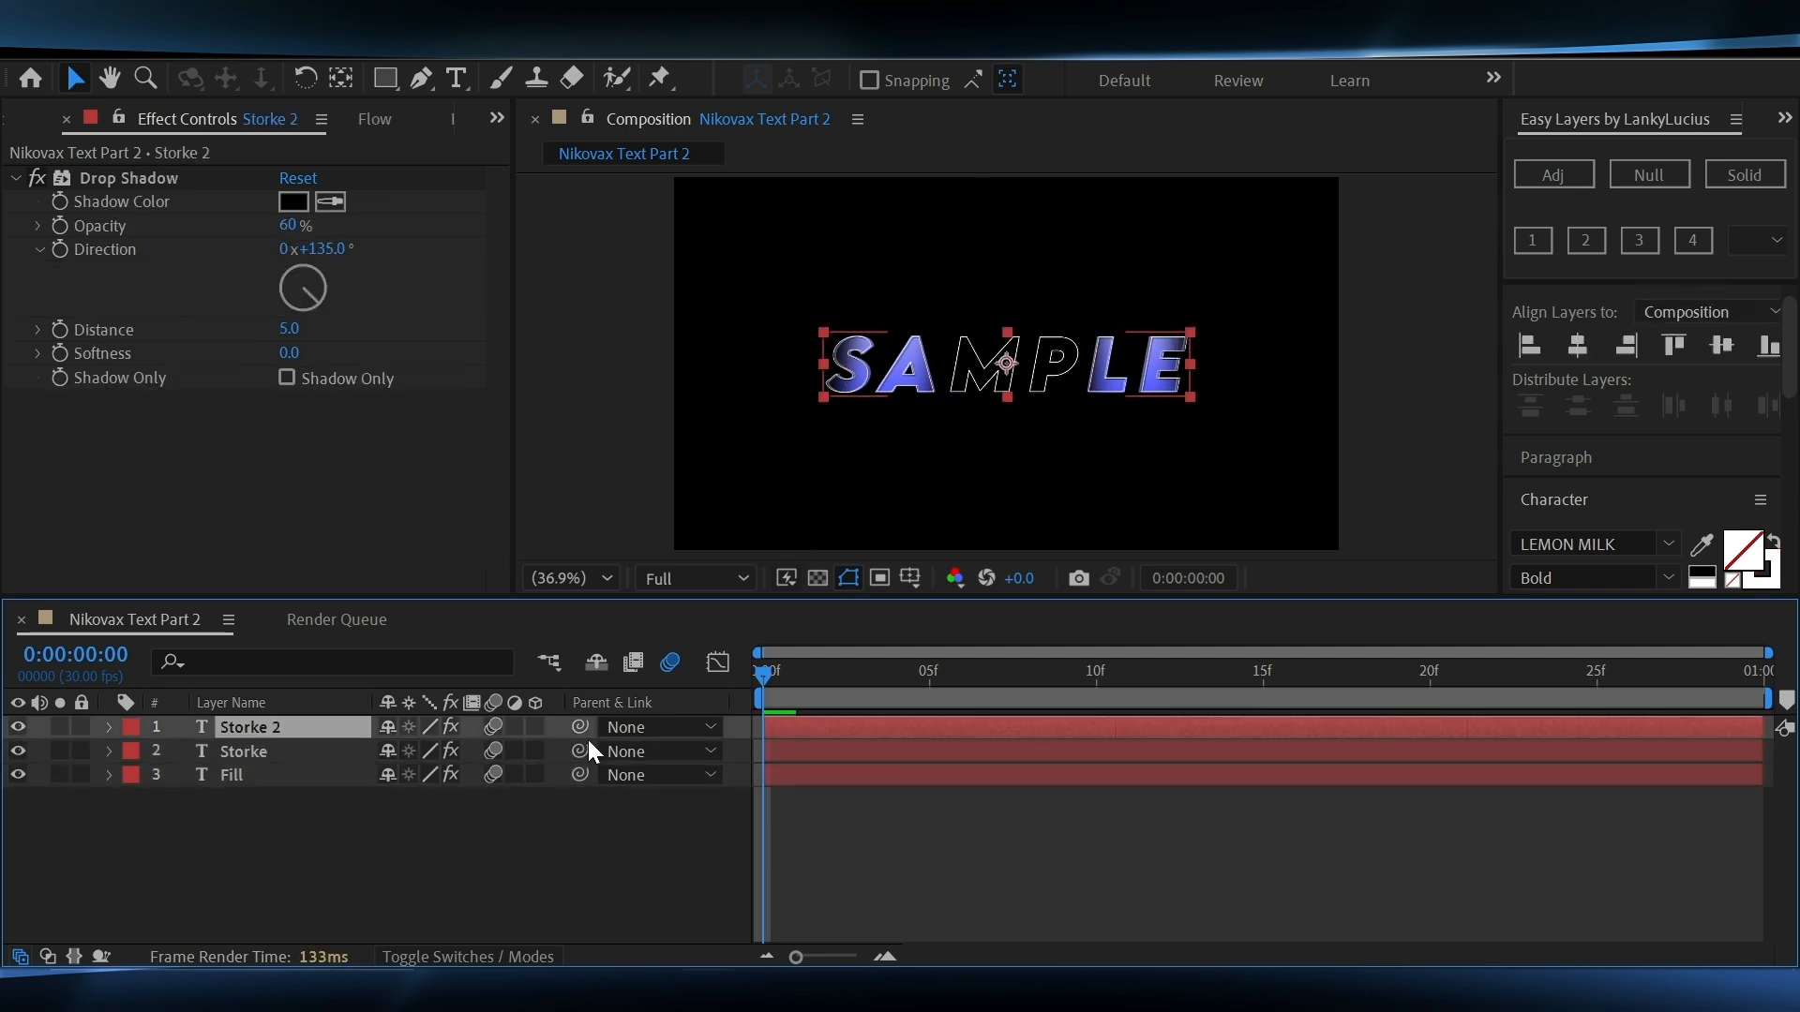
click(535, 728)
key(p)
click(180, 752)
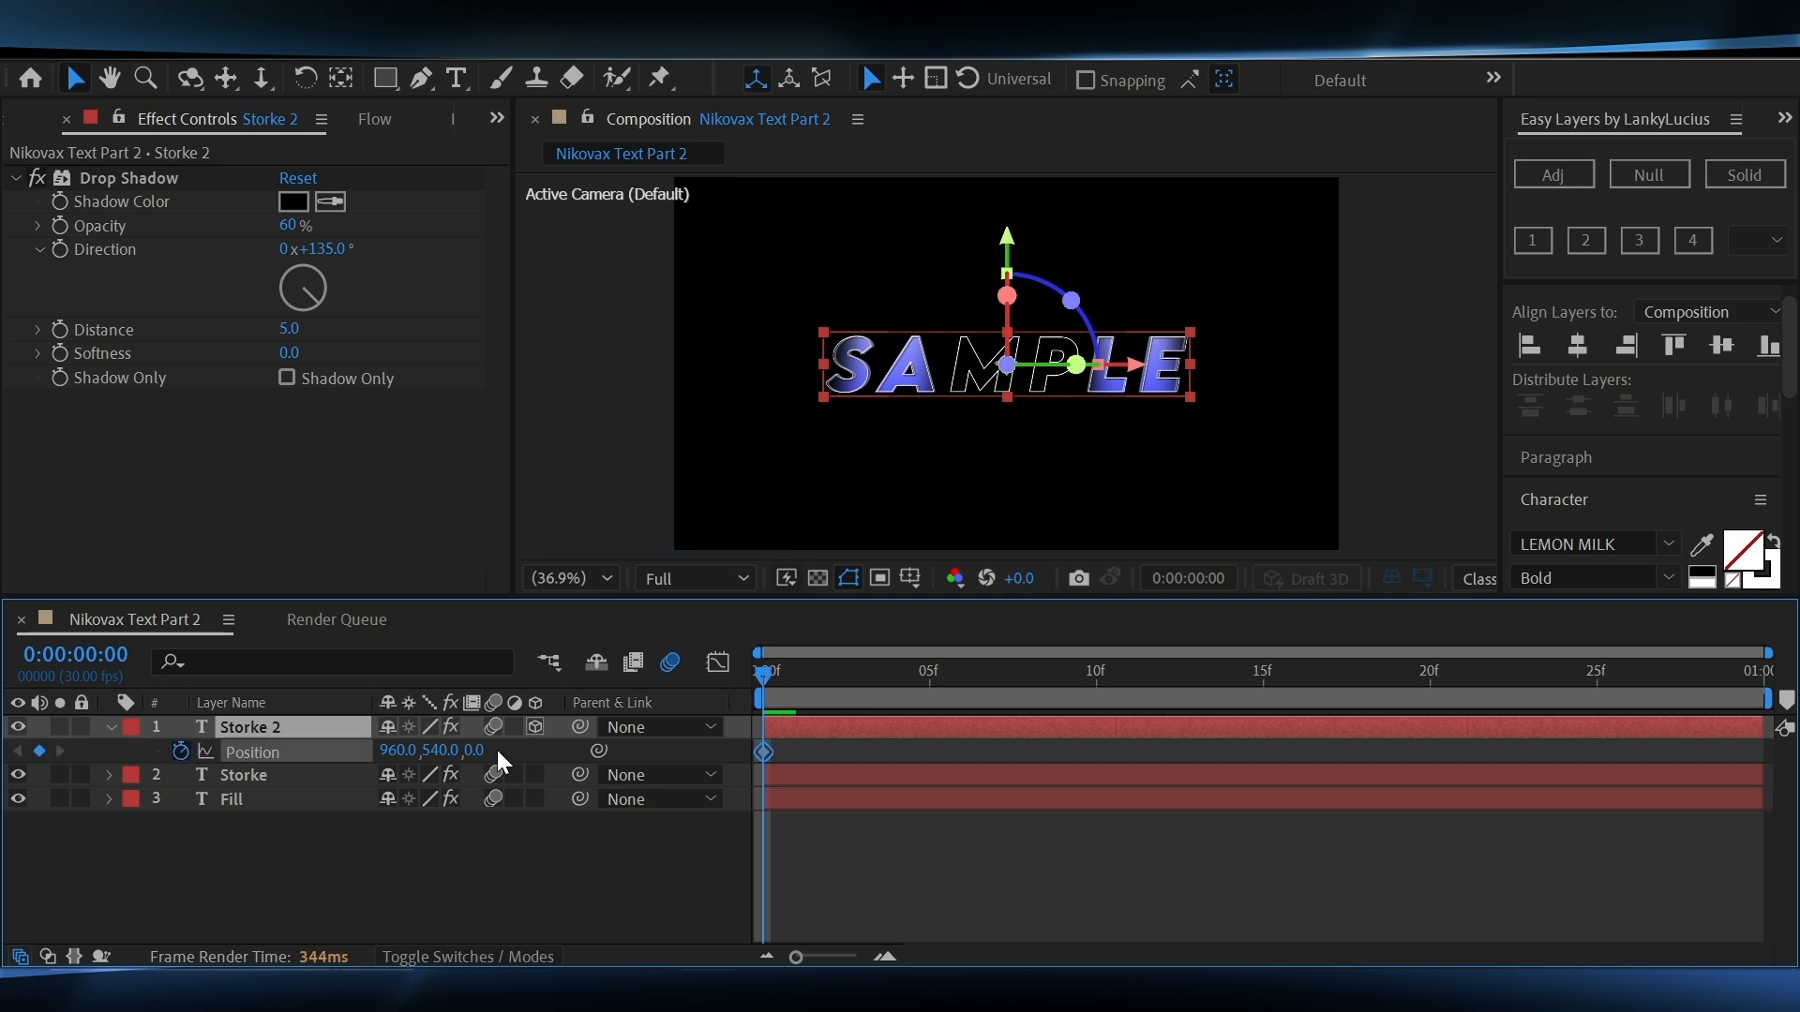
Move the Storke 2 Position keyframe to frame 10 and set the Z position to -2000 at frame 0
drag(774, 750, 1076, 763)
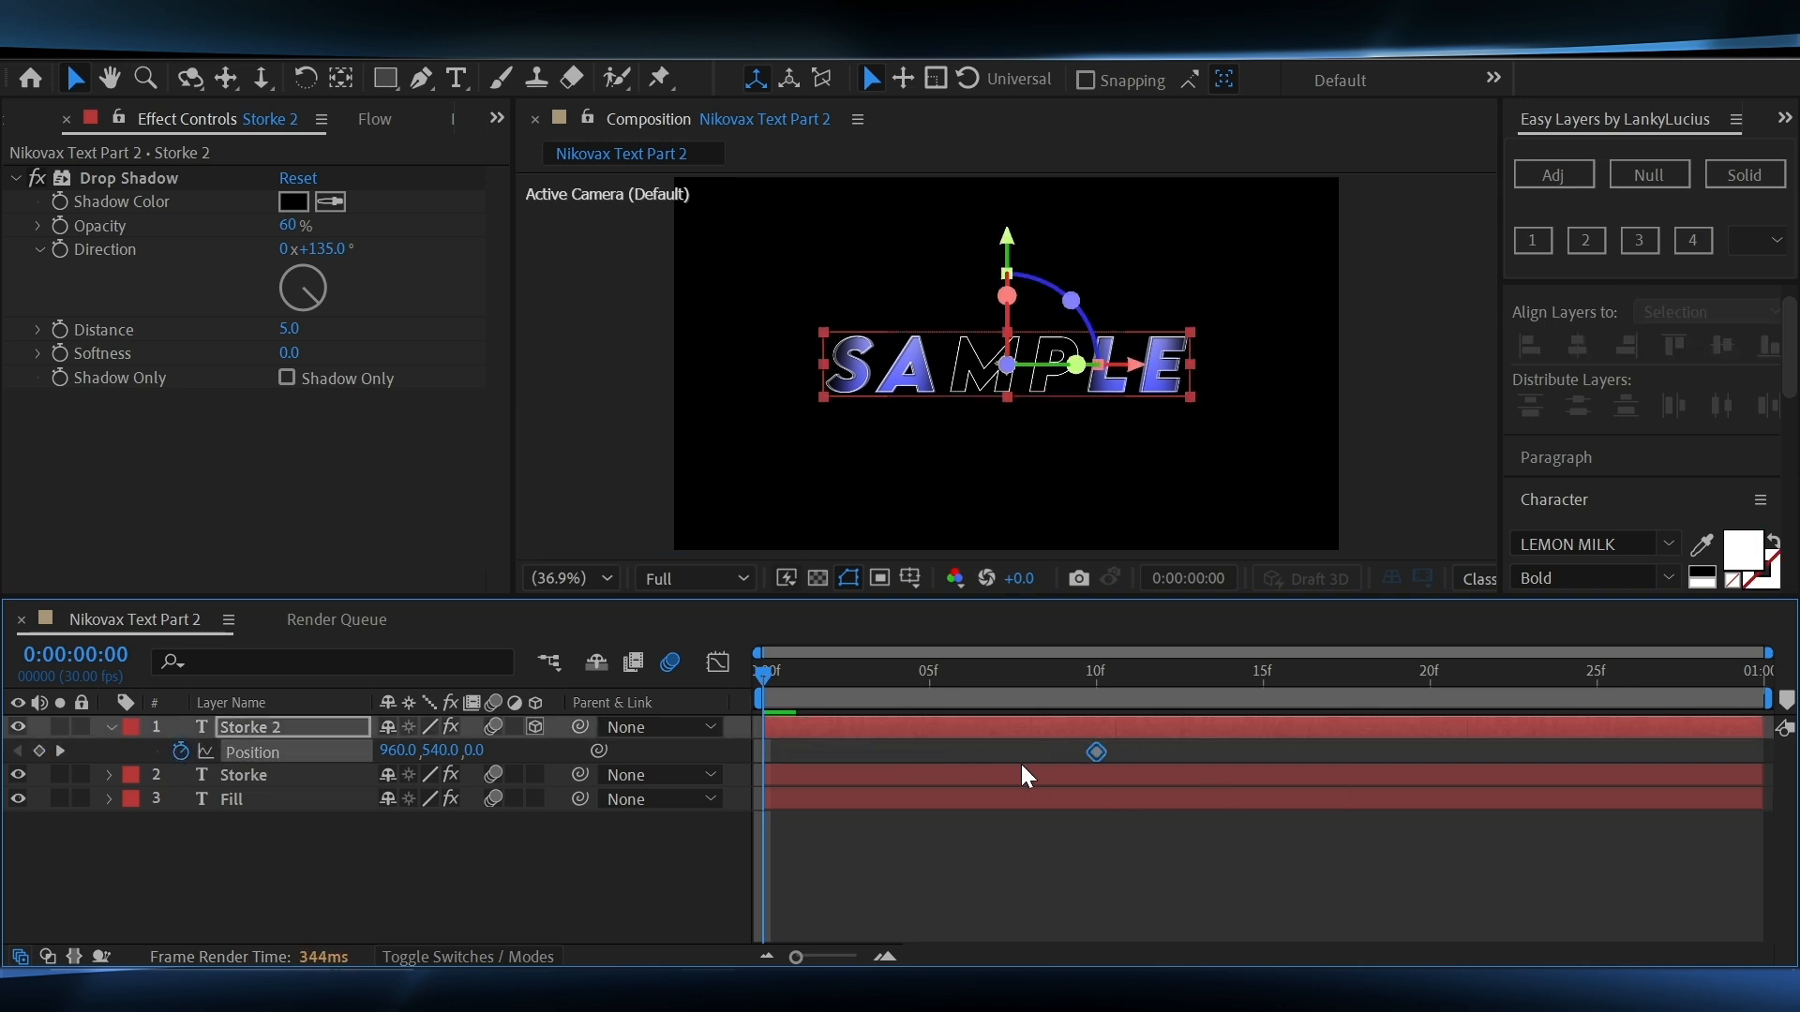
click(473, 752)
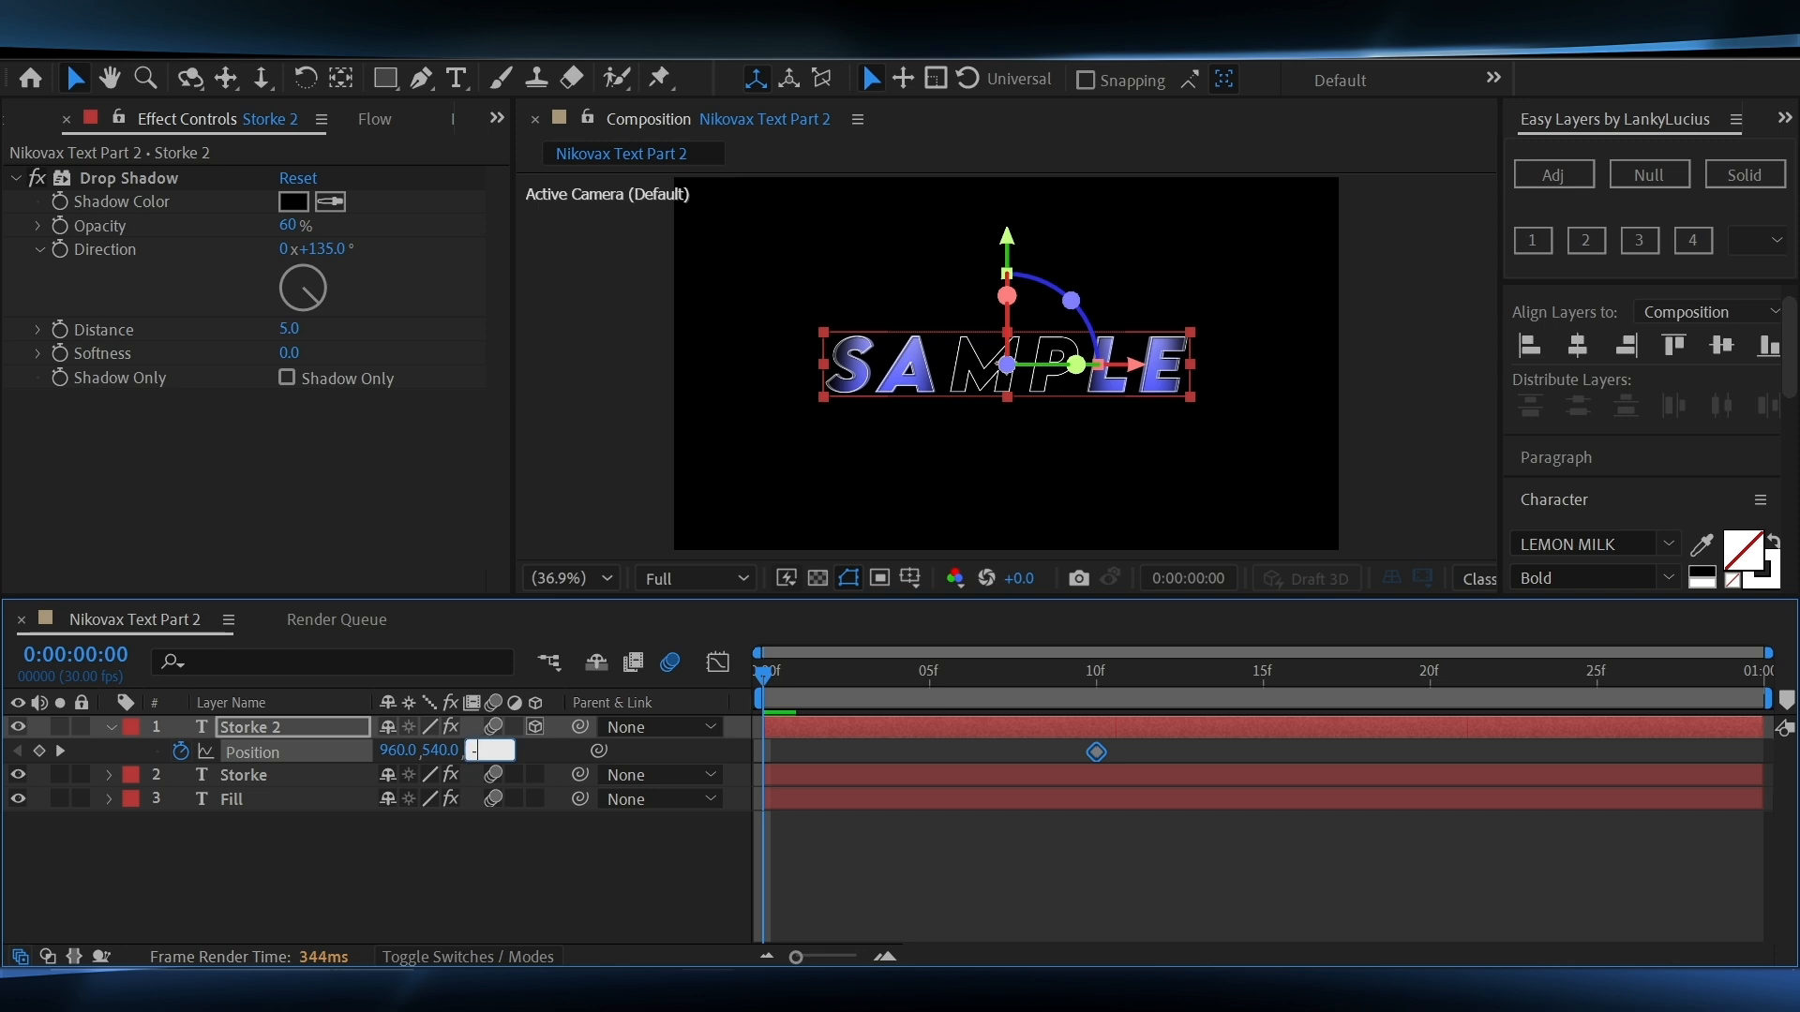
key(Return)
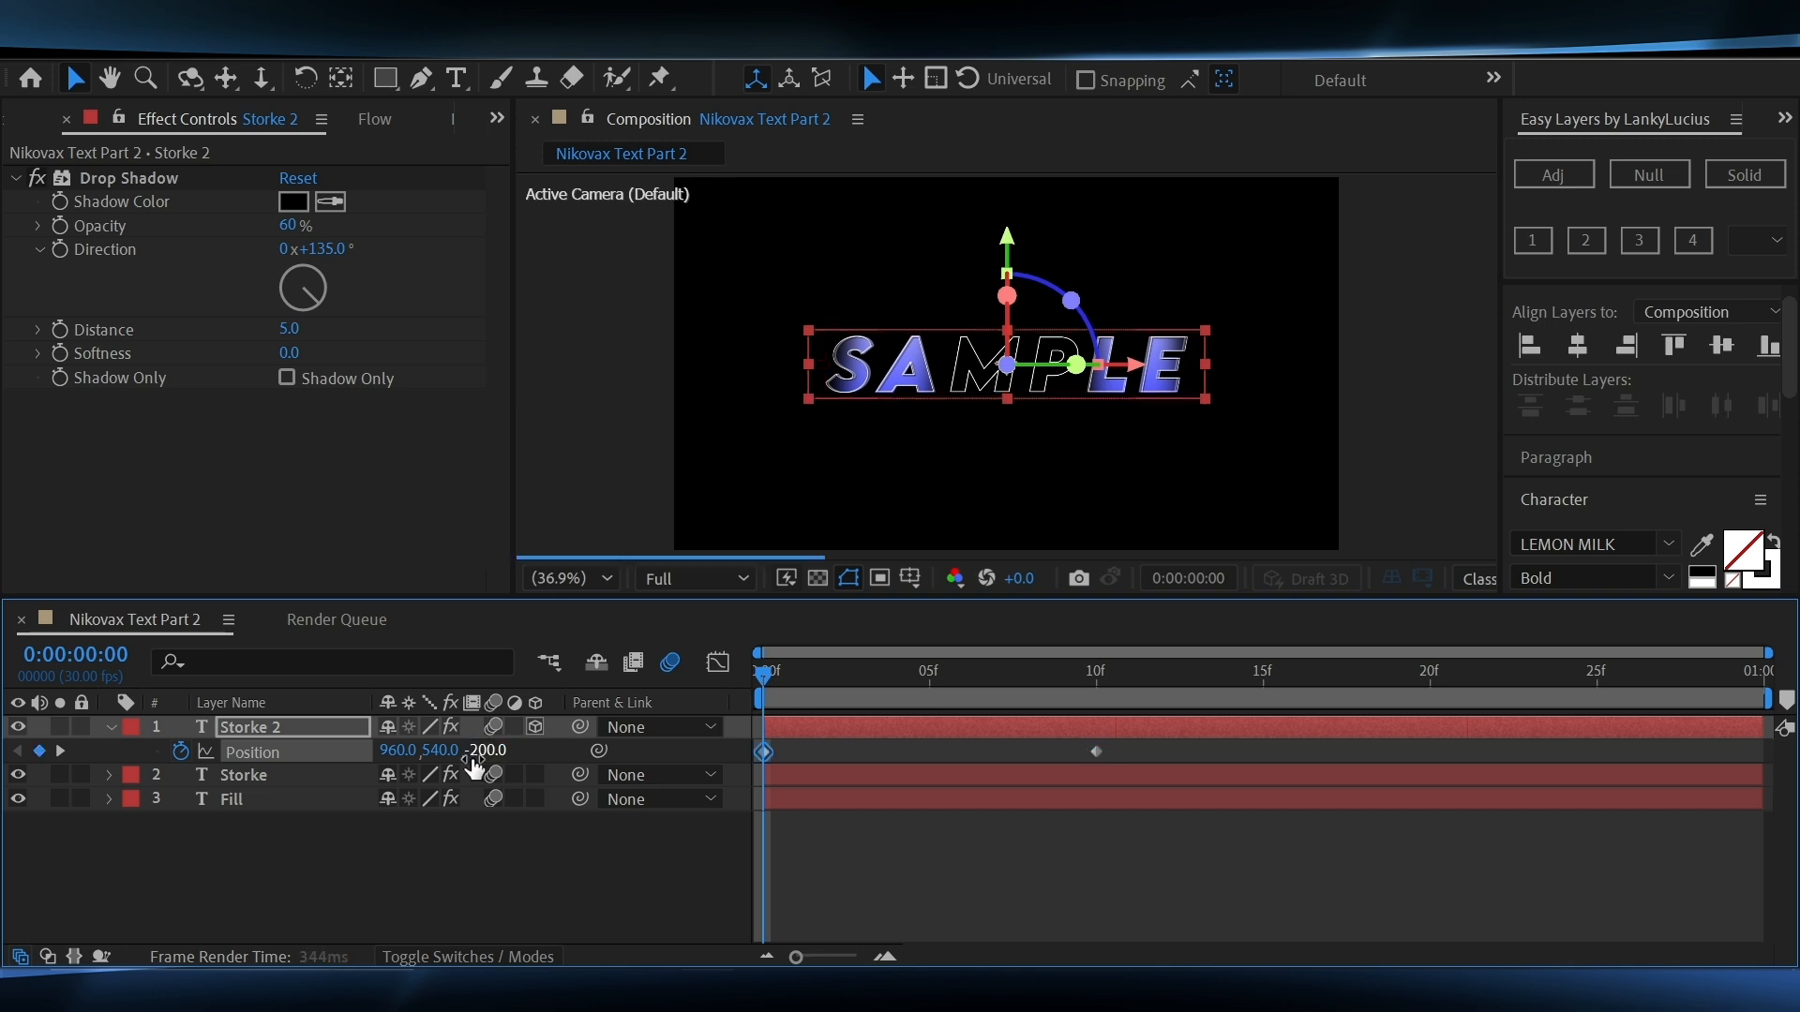
click(471, 757)
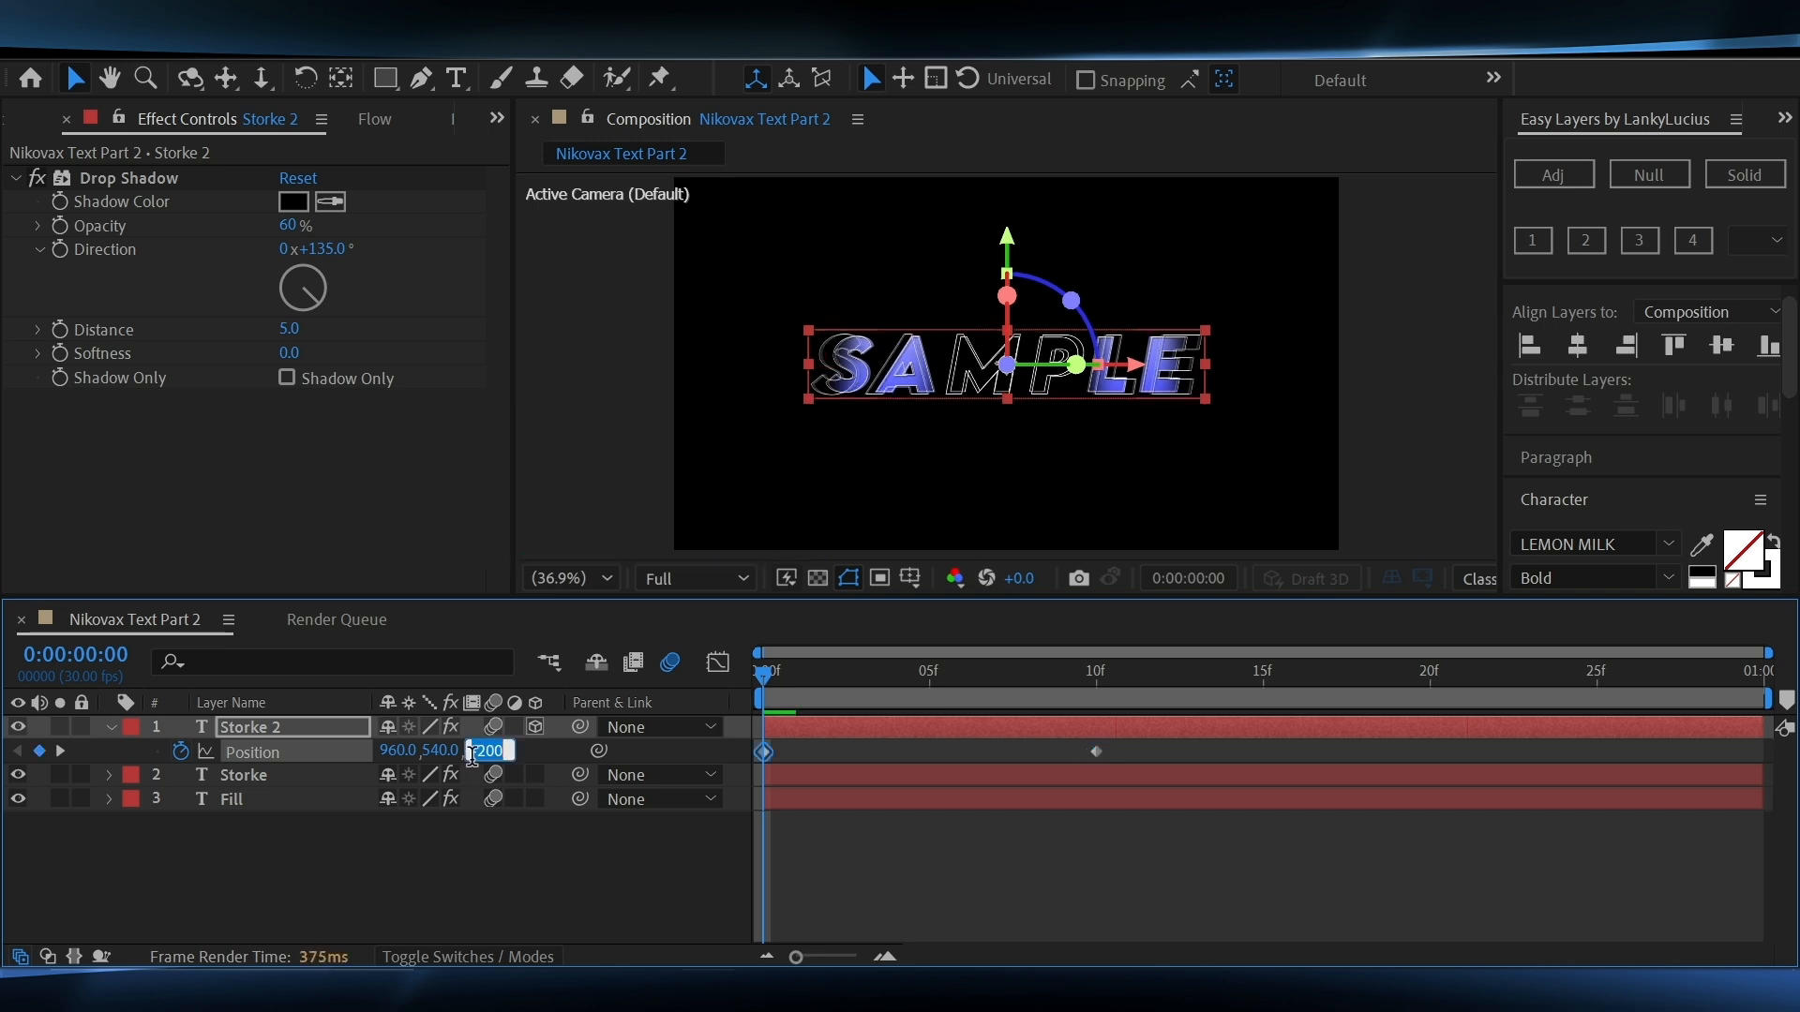
text(-)
key(Return)
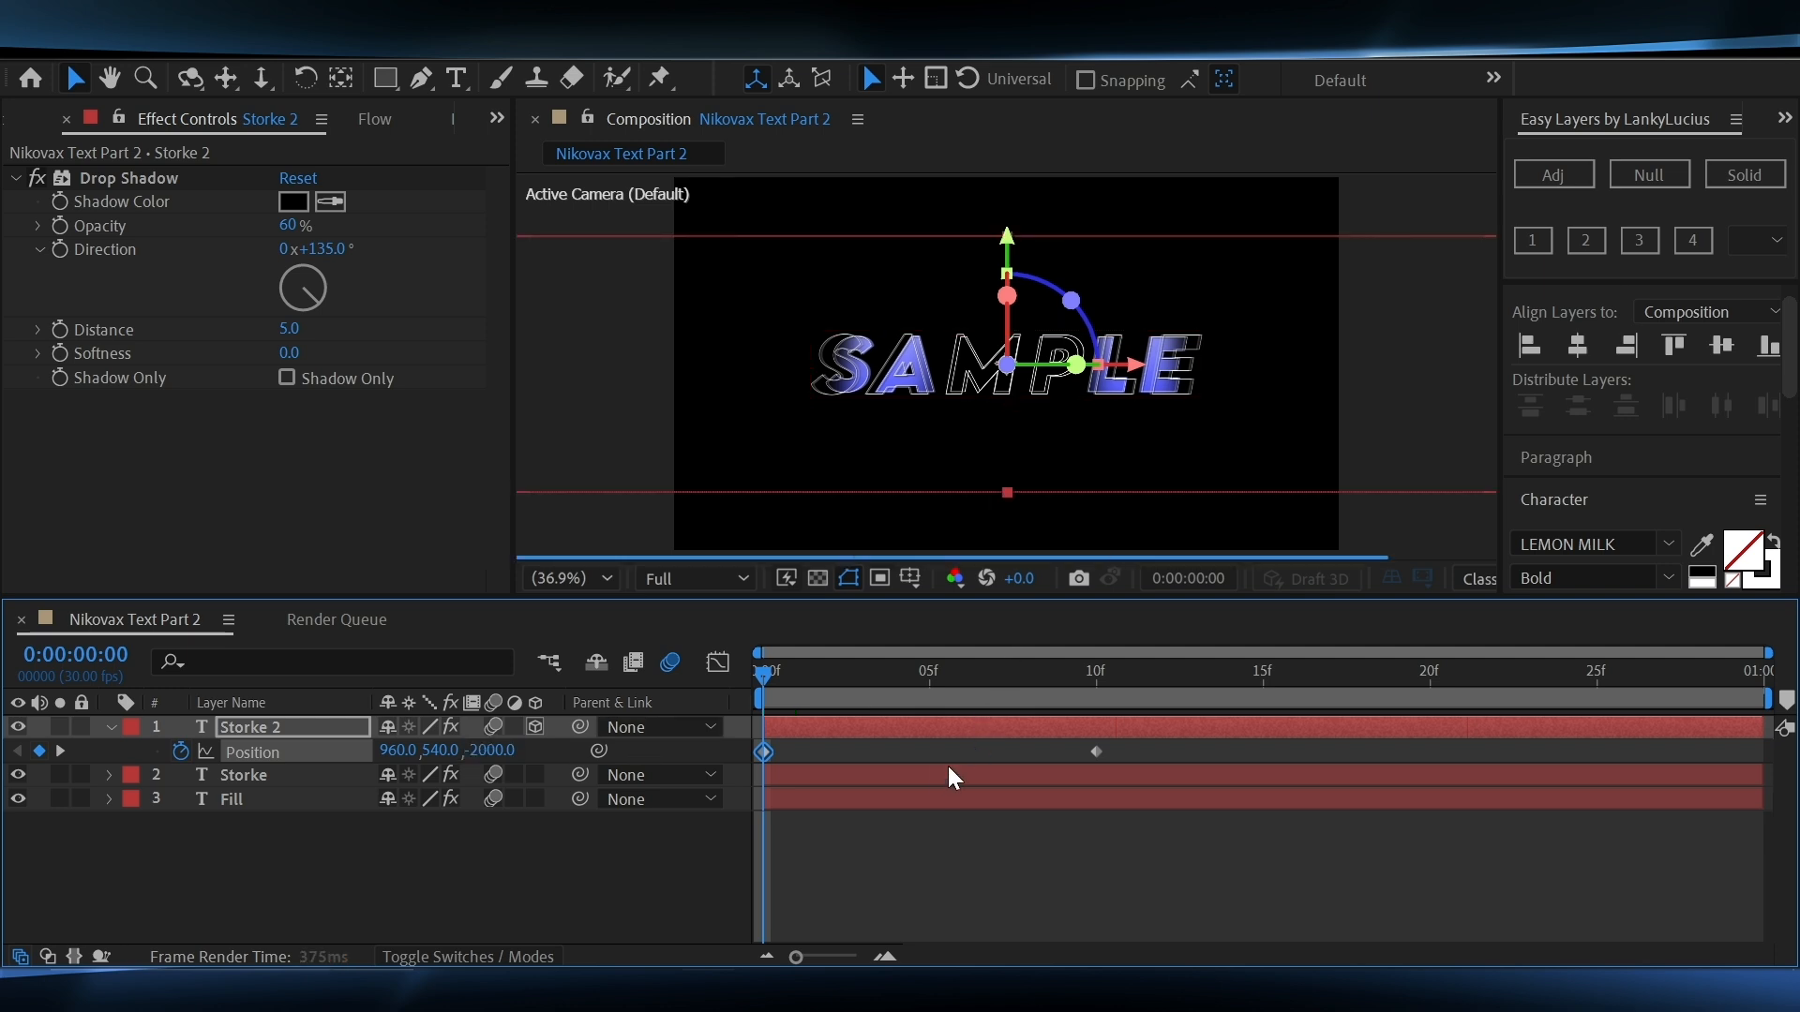
Ease both Storke 2 Position keyframes with the Flow preset B5 (0.00, 1.00, 1.00, 1.00)
click(913, 755)
drag(1155, 738, 498, 832)
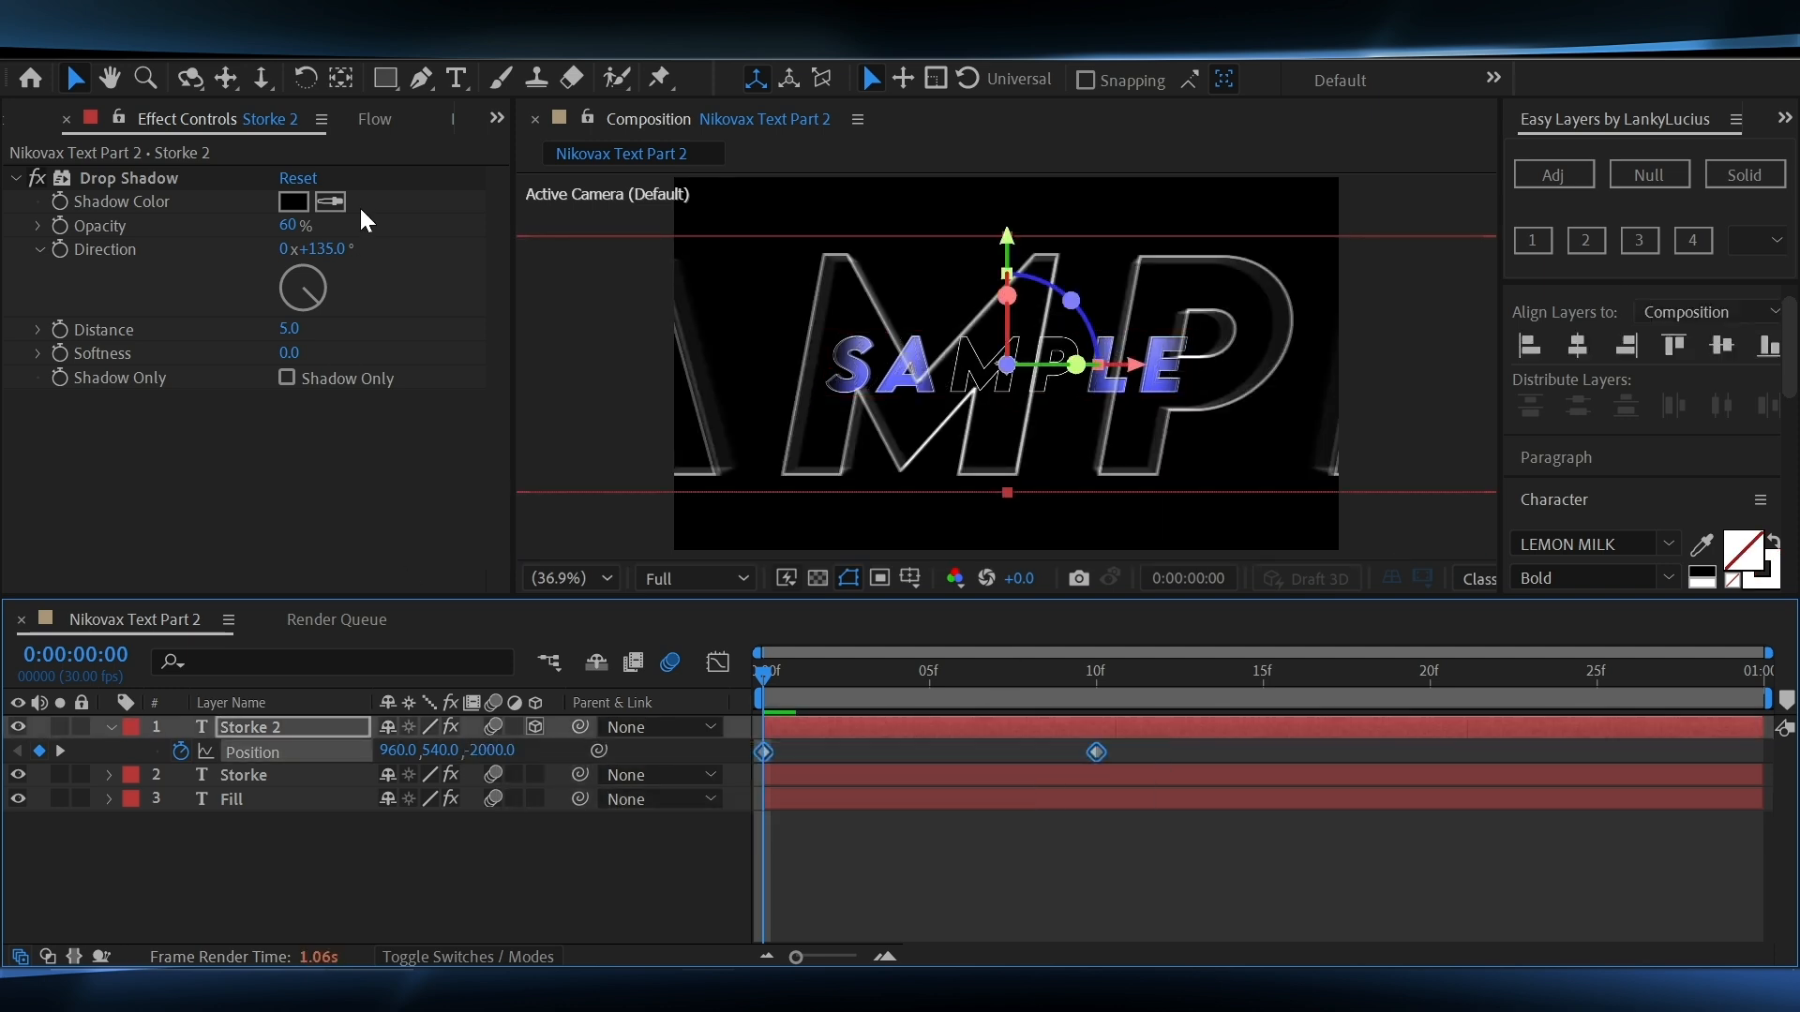
click(374, 118)
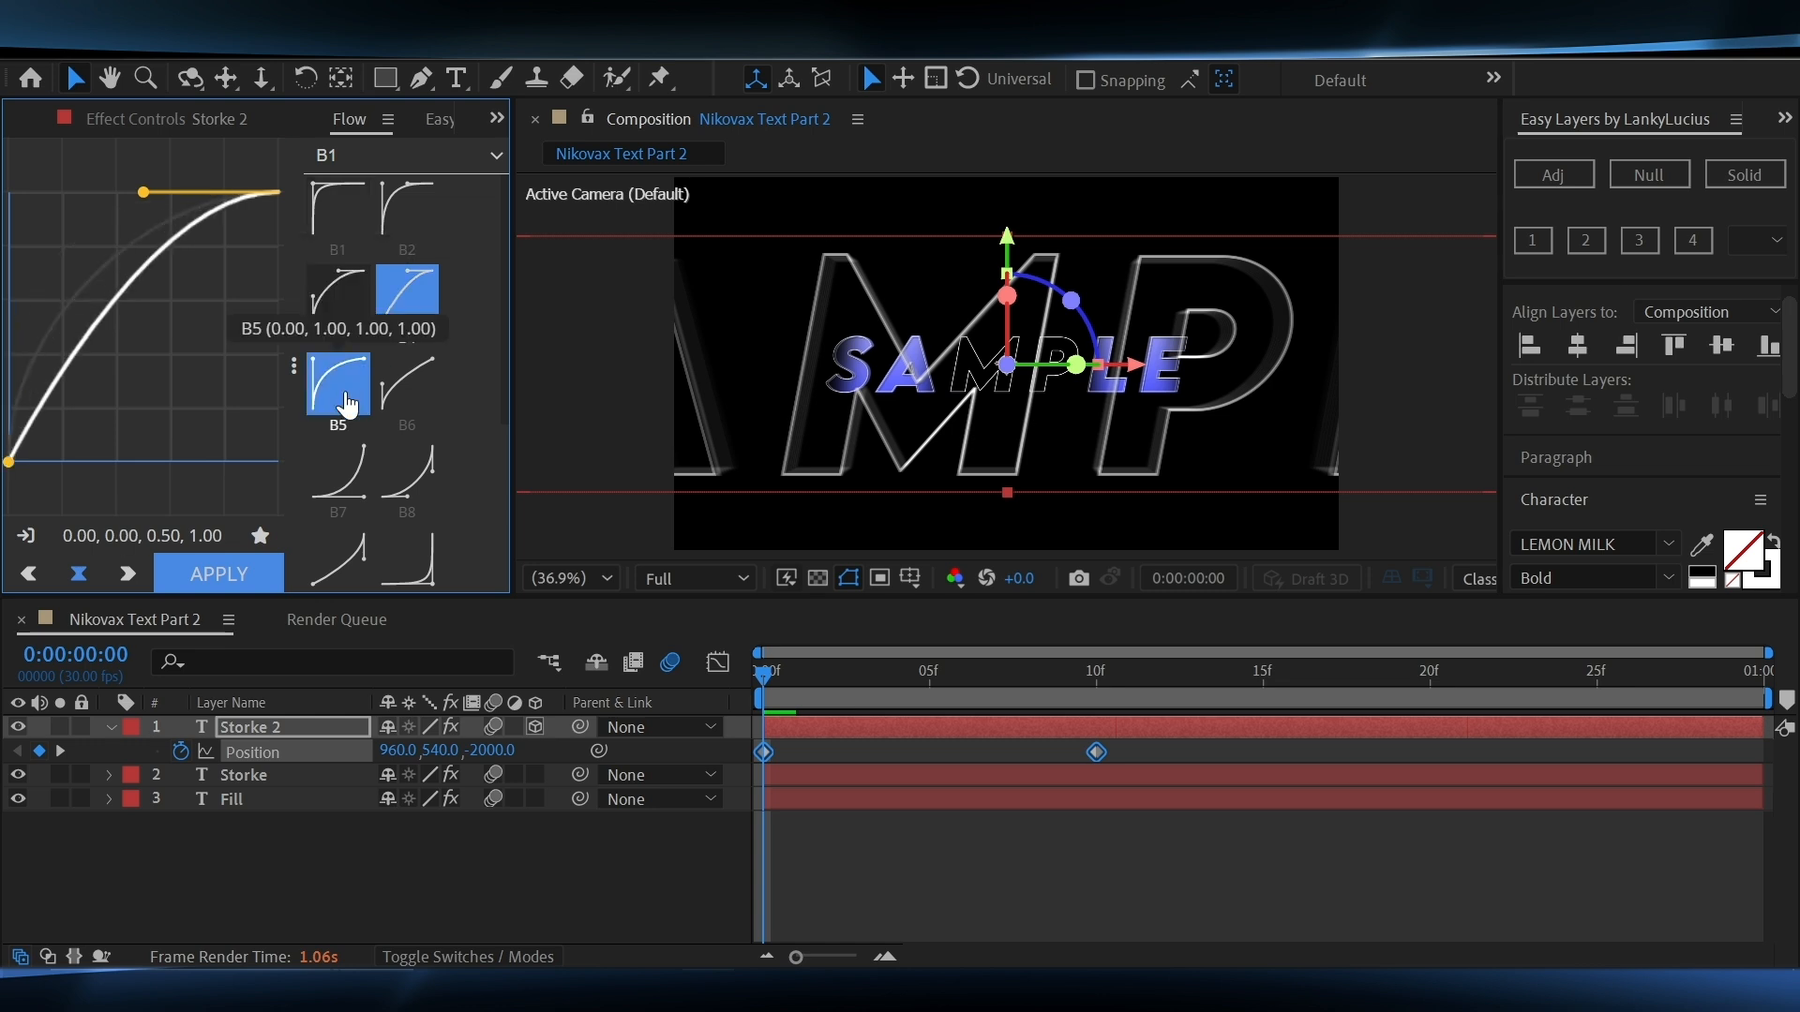
click(406, 210)
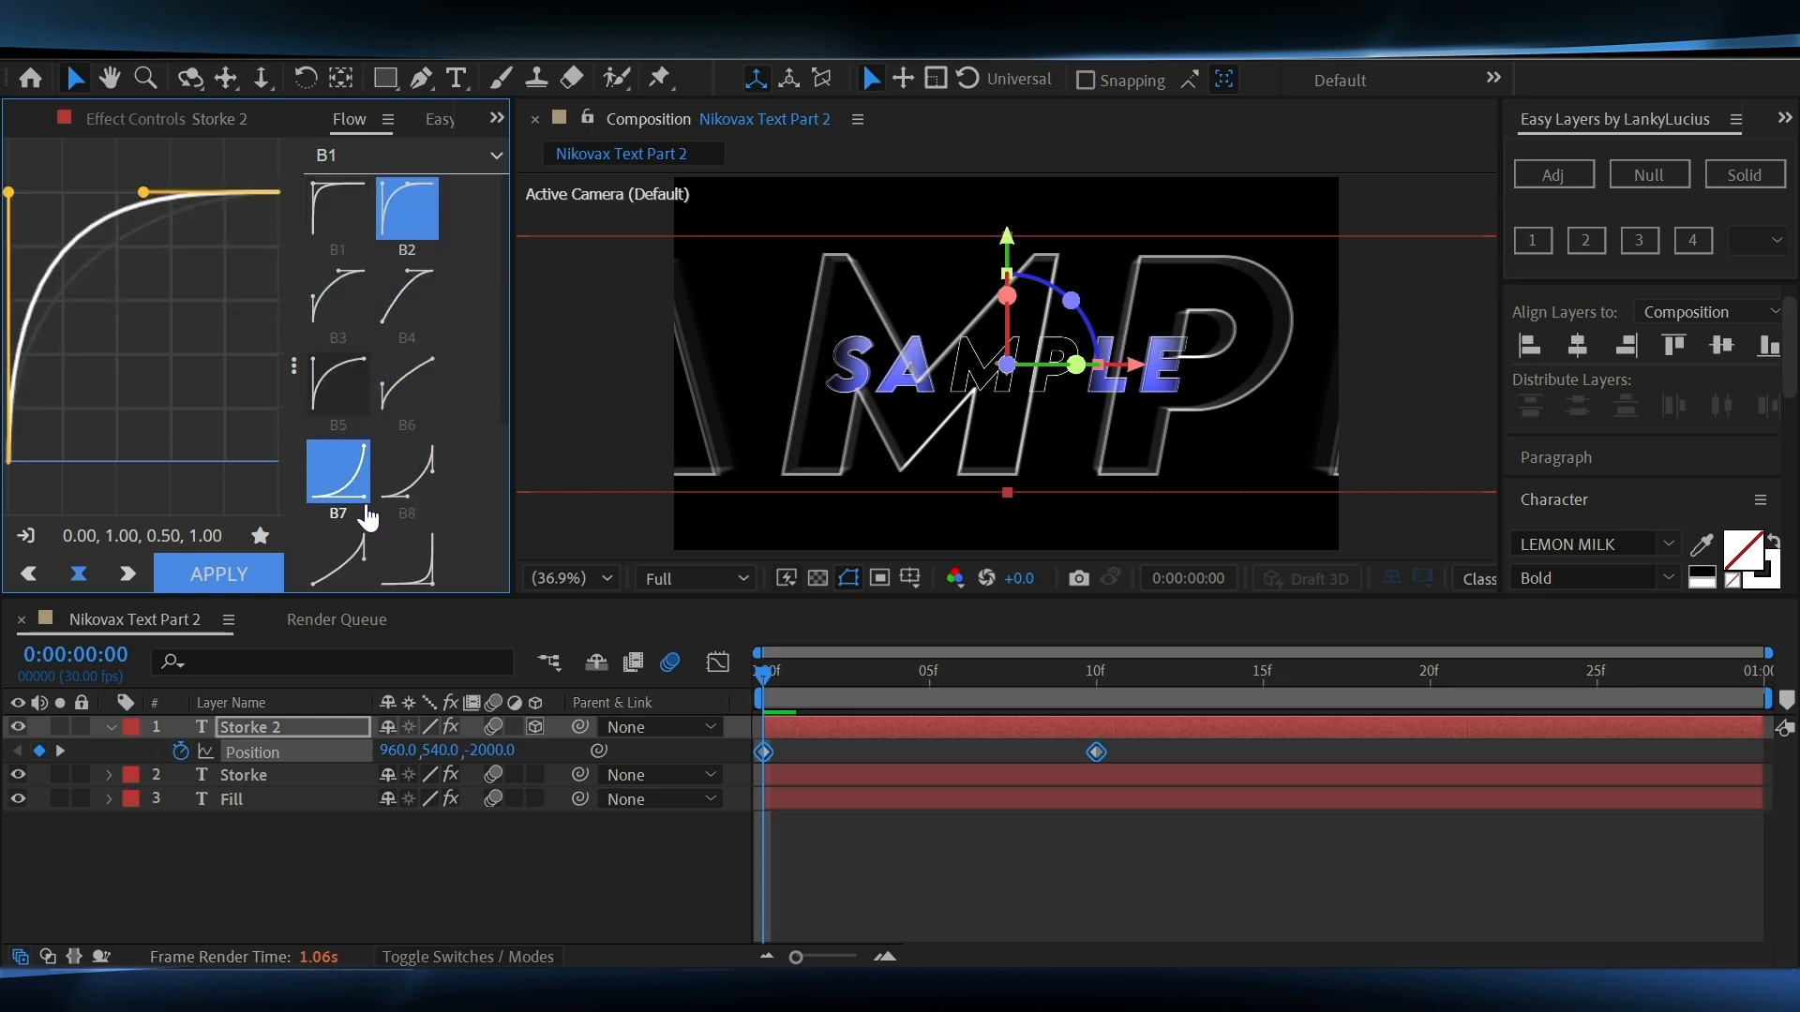
click(399, 383)
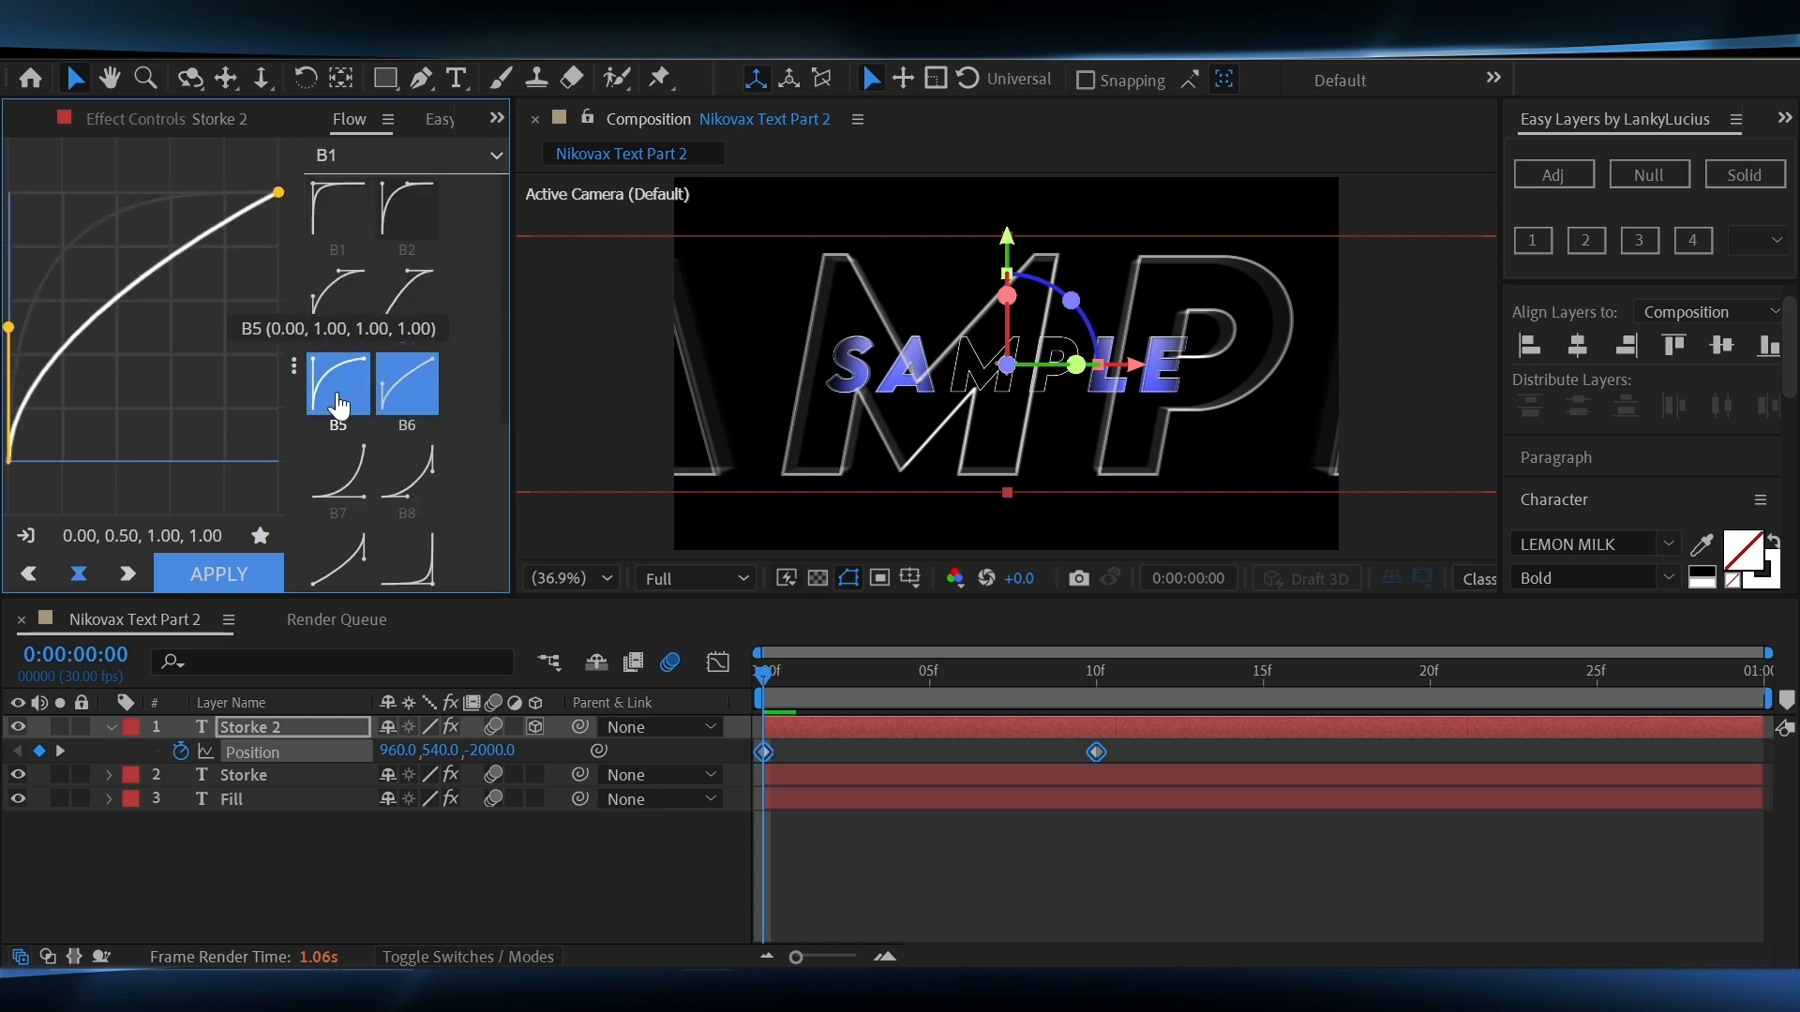
click(312, 405)
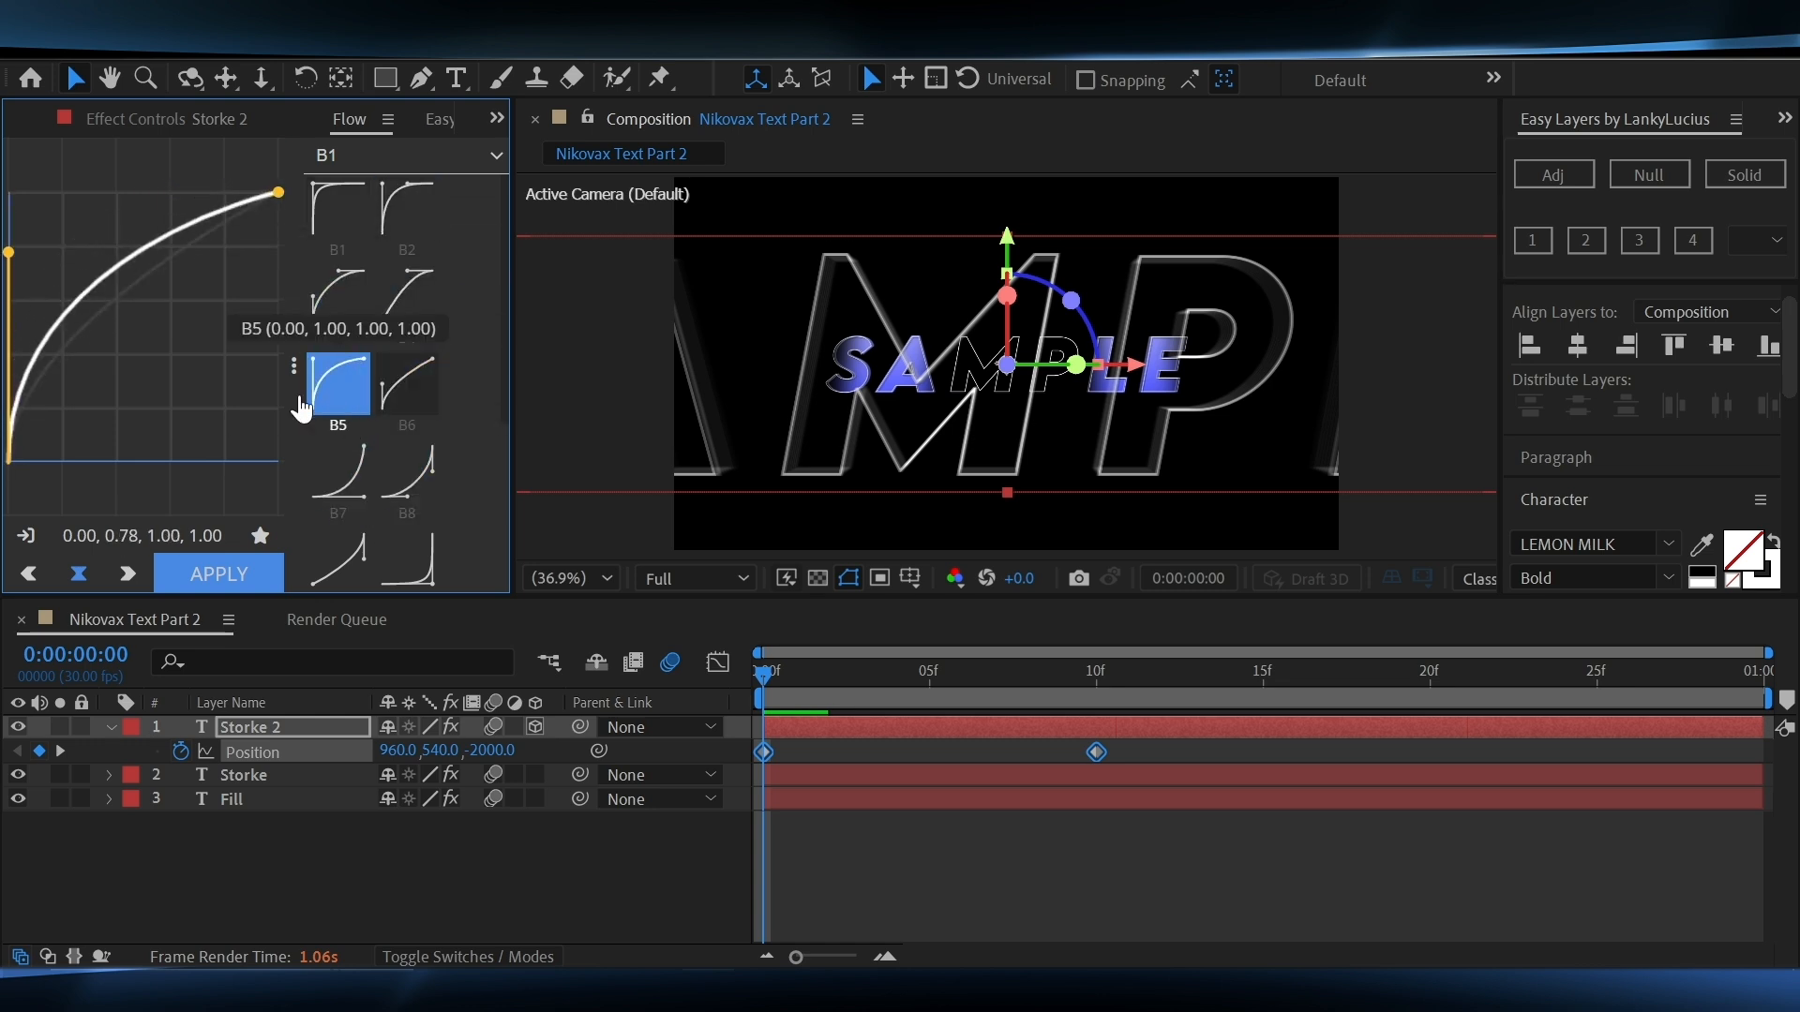
click(184, 583)
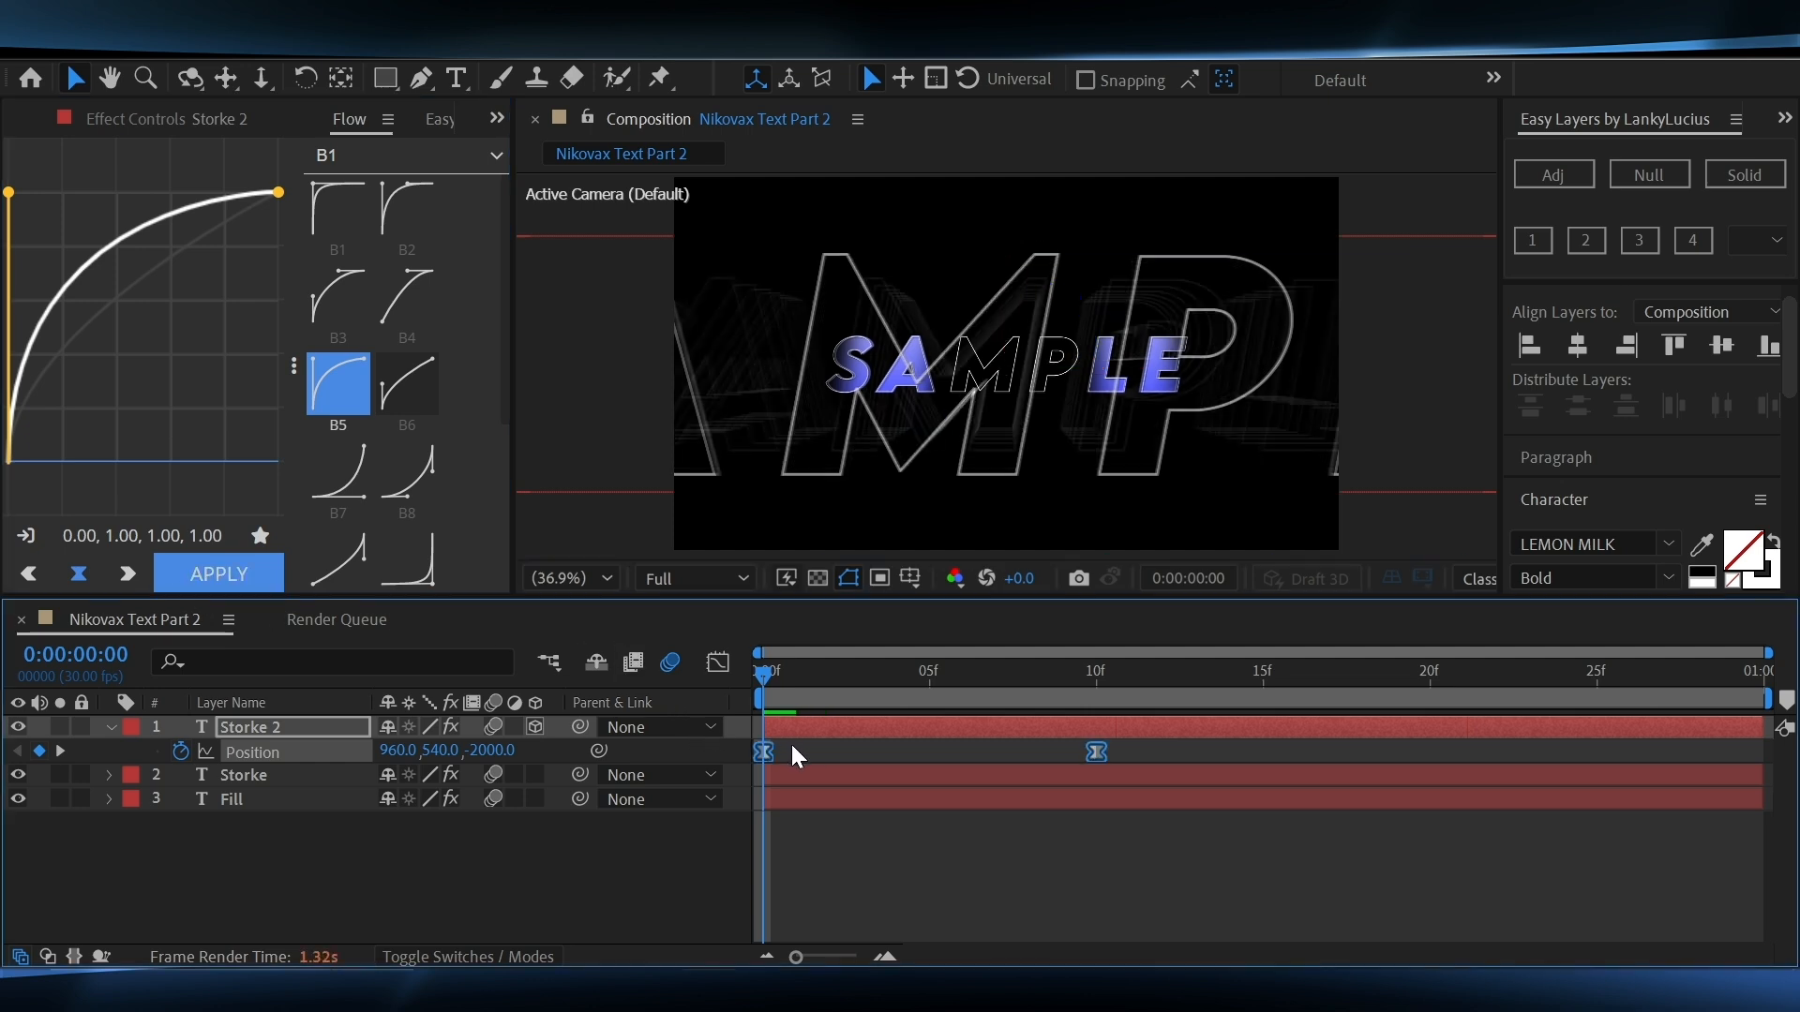
Shift Storke 2's first Position keyframe one frame before the composition start, and collapse the layer's properties
click(792, 748)
click(762, 751)
key(Delete)
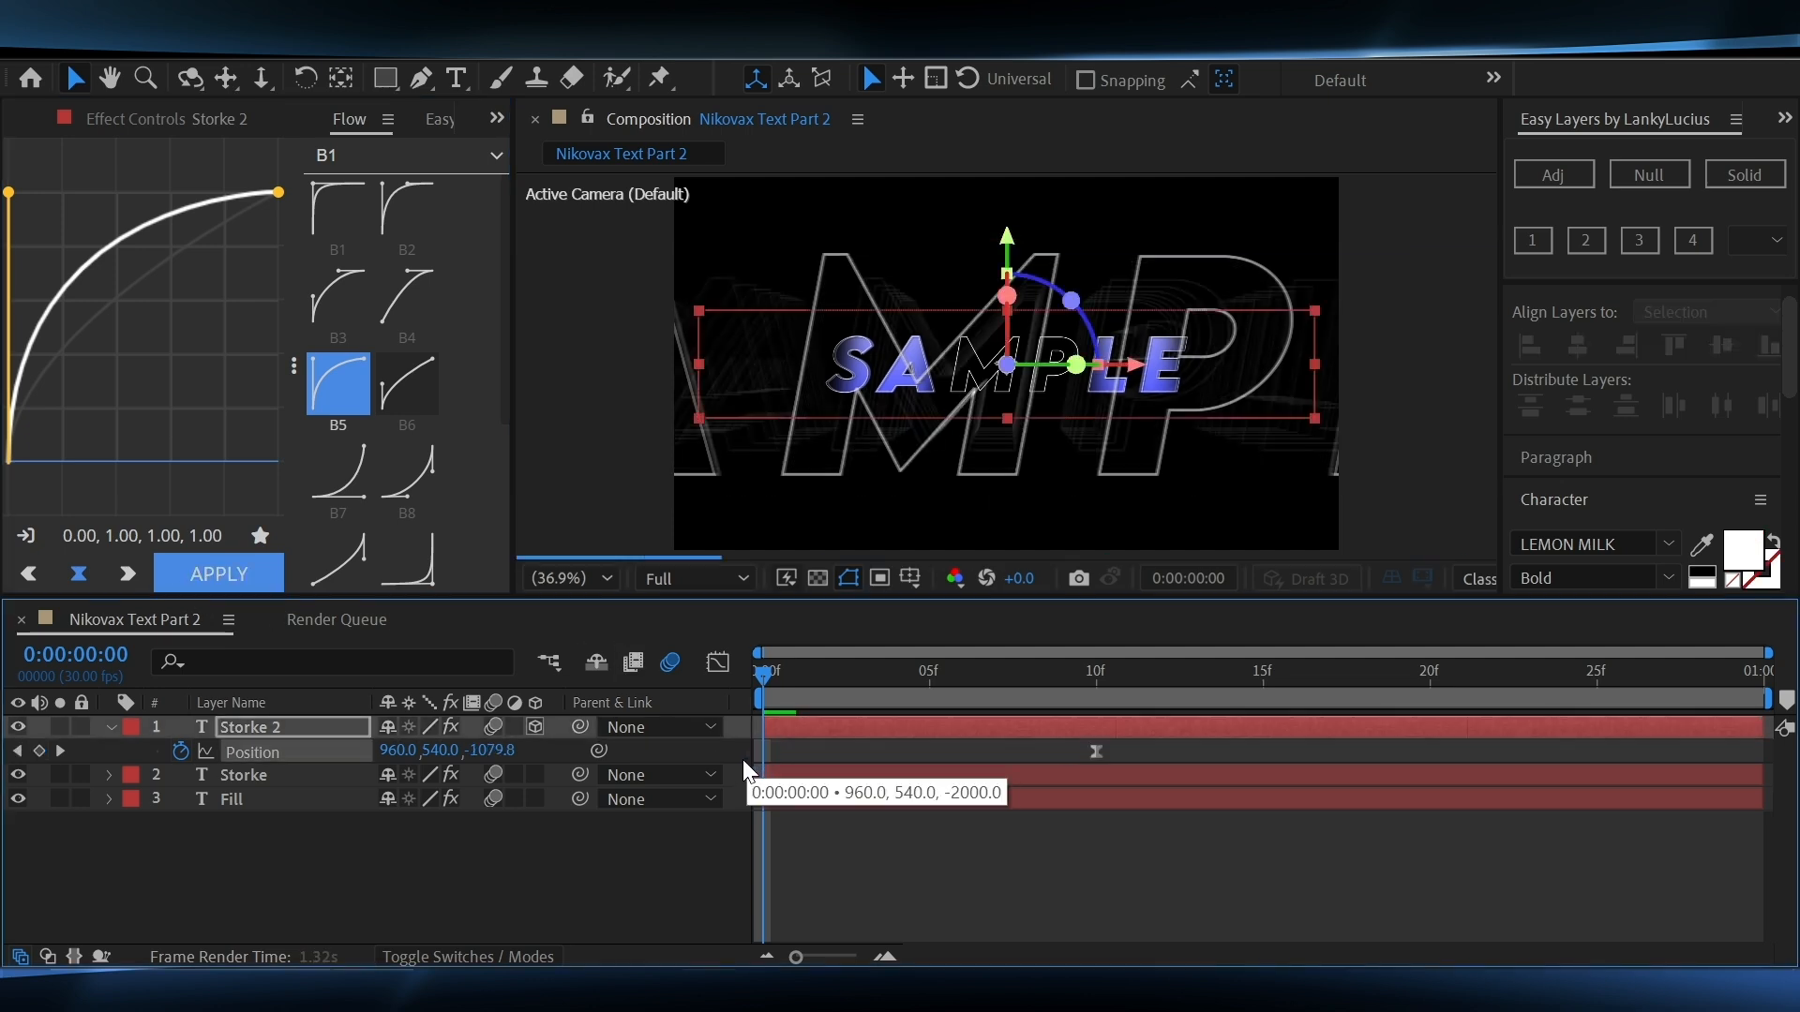
click(108, 729)
click(848, 828)
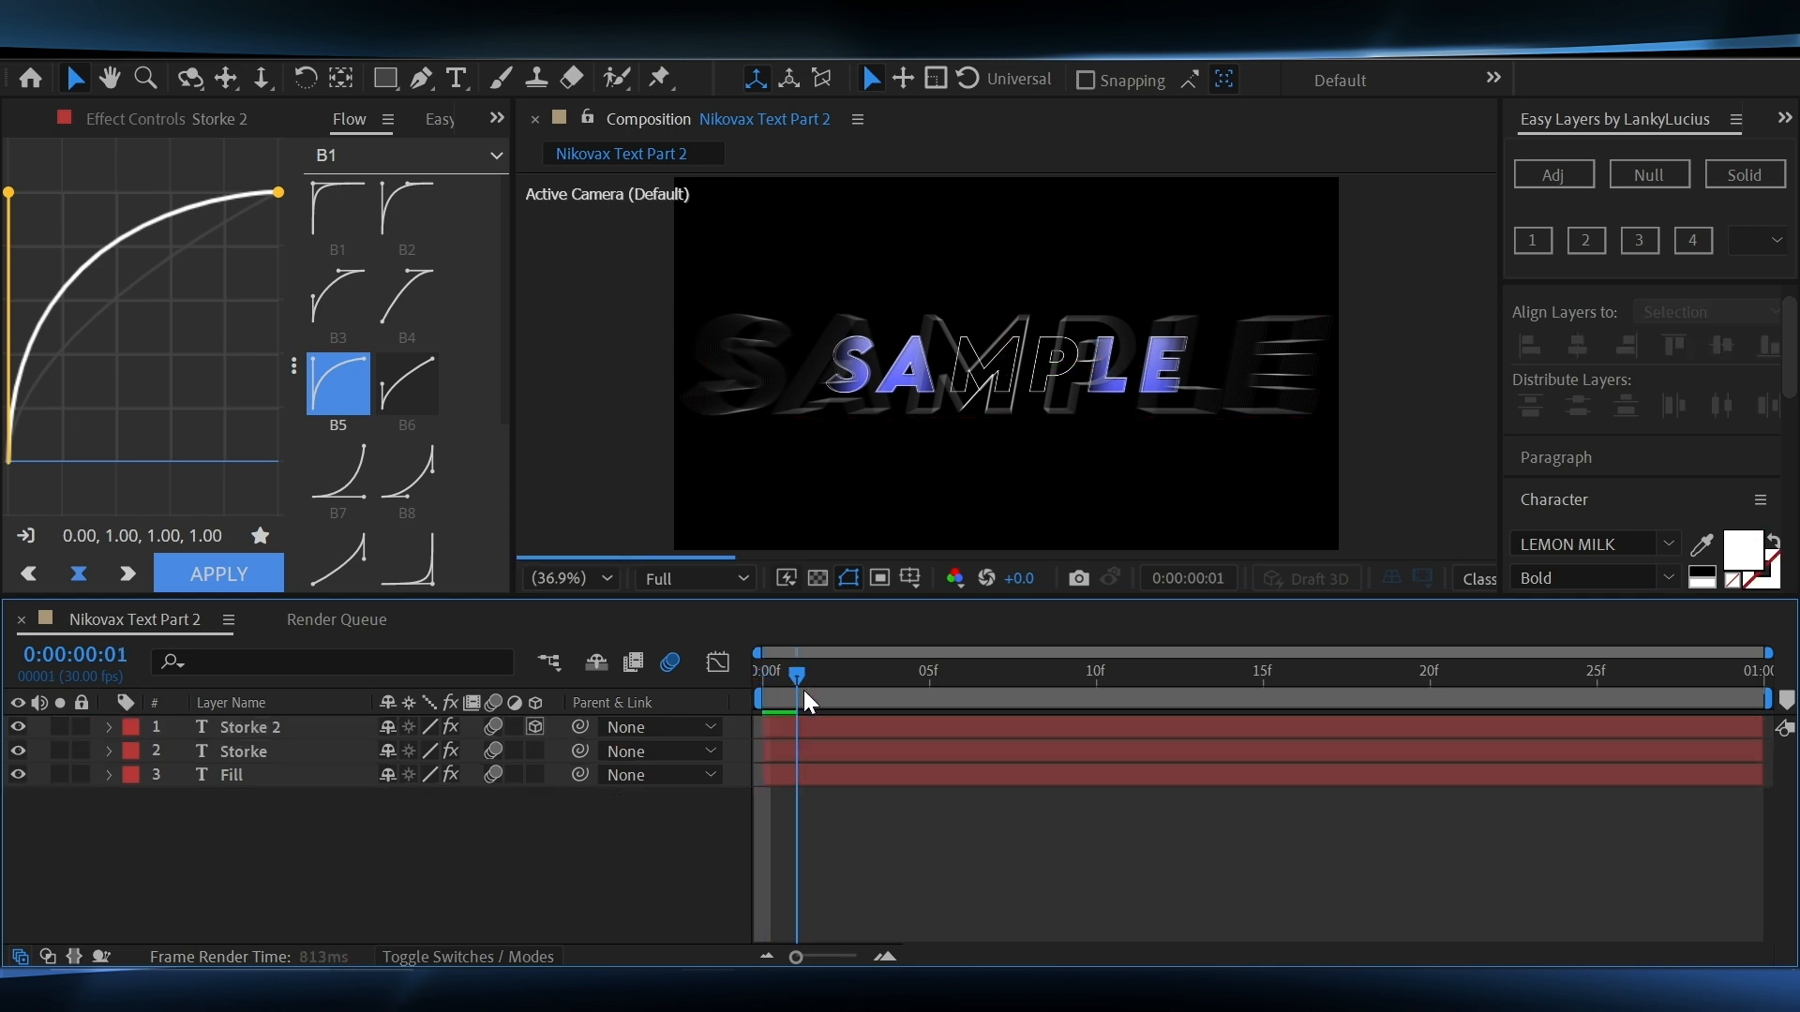
Fade out the Storke 2 layer with opacity keyframes of 100% at frame 6 and 0% at frame 11
click(819, 728)
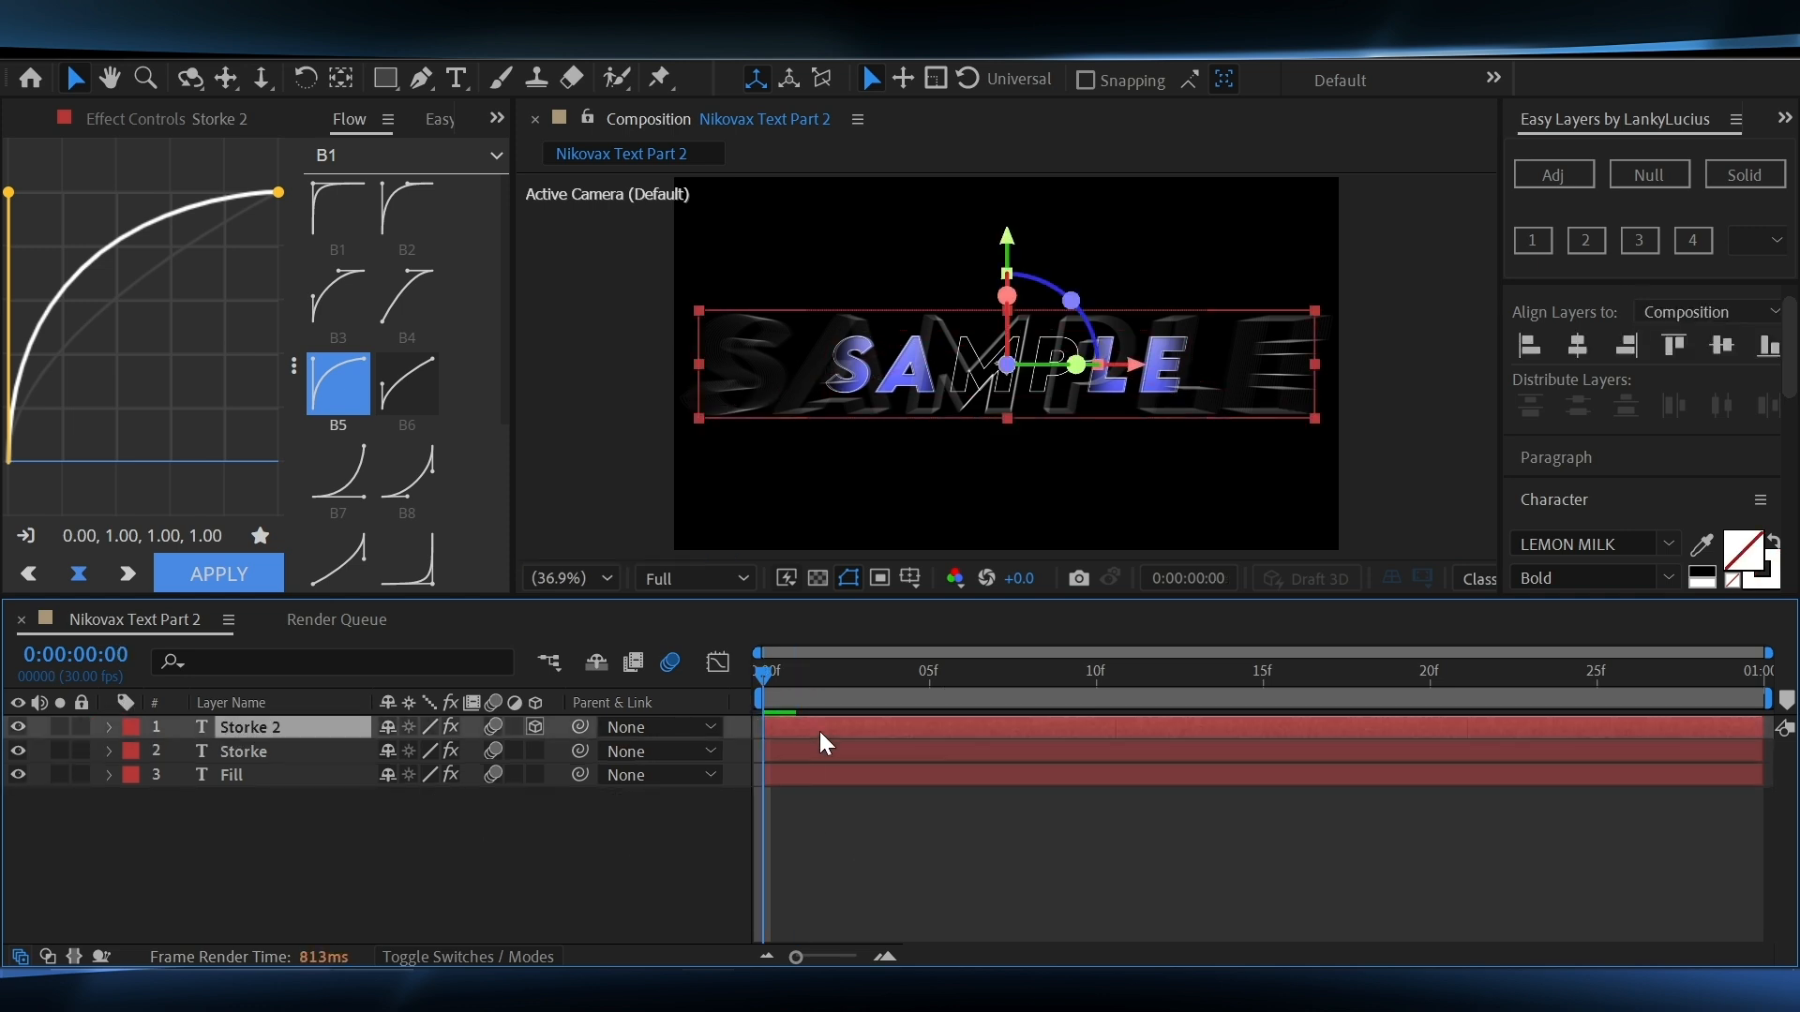
key(t)
click(965, 675)
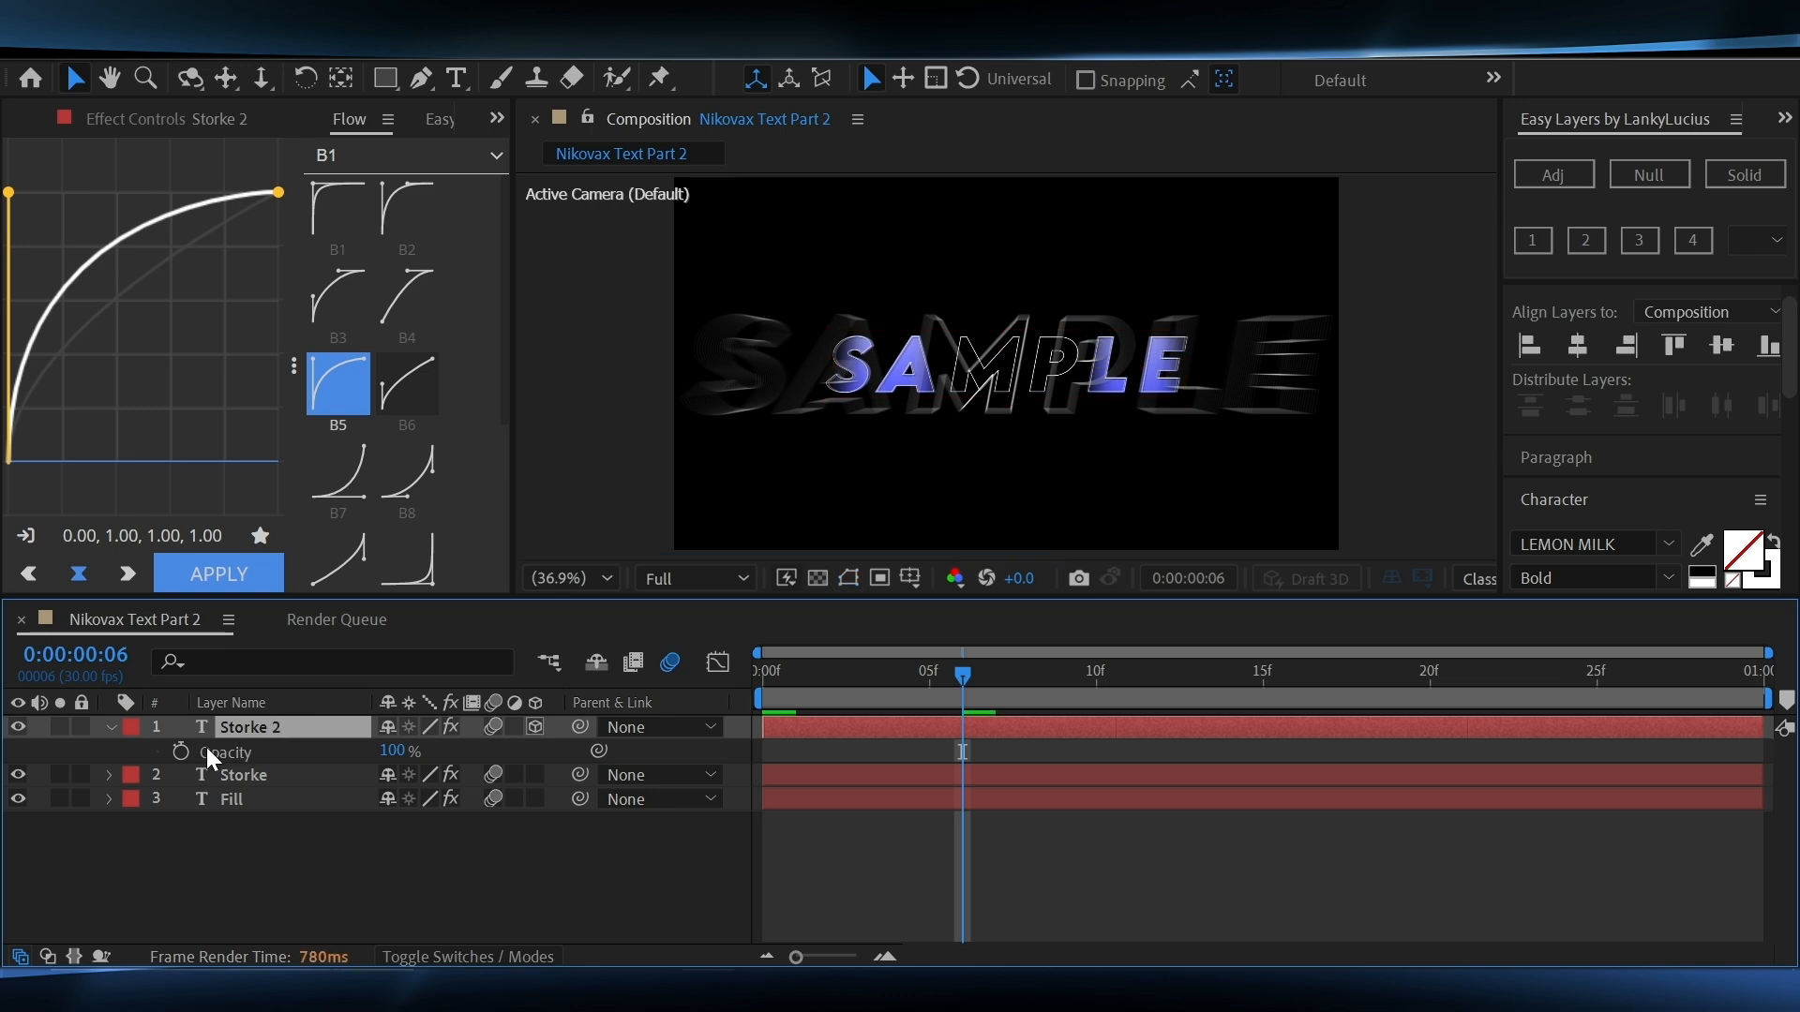
click(181, 751)
click(1143, 676)
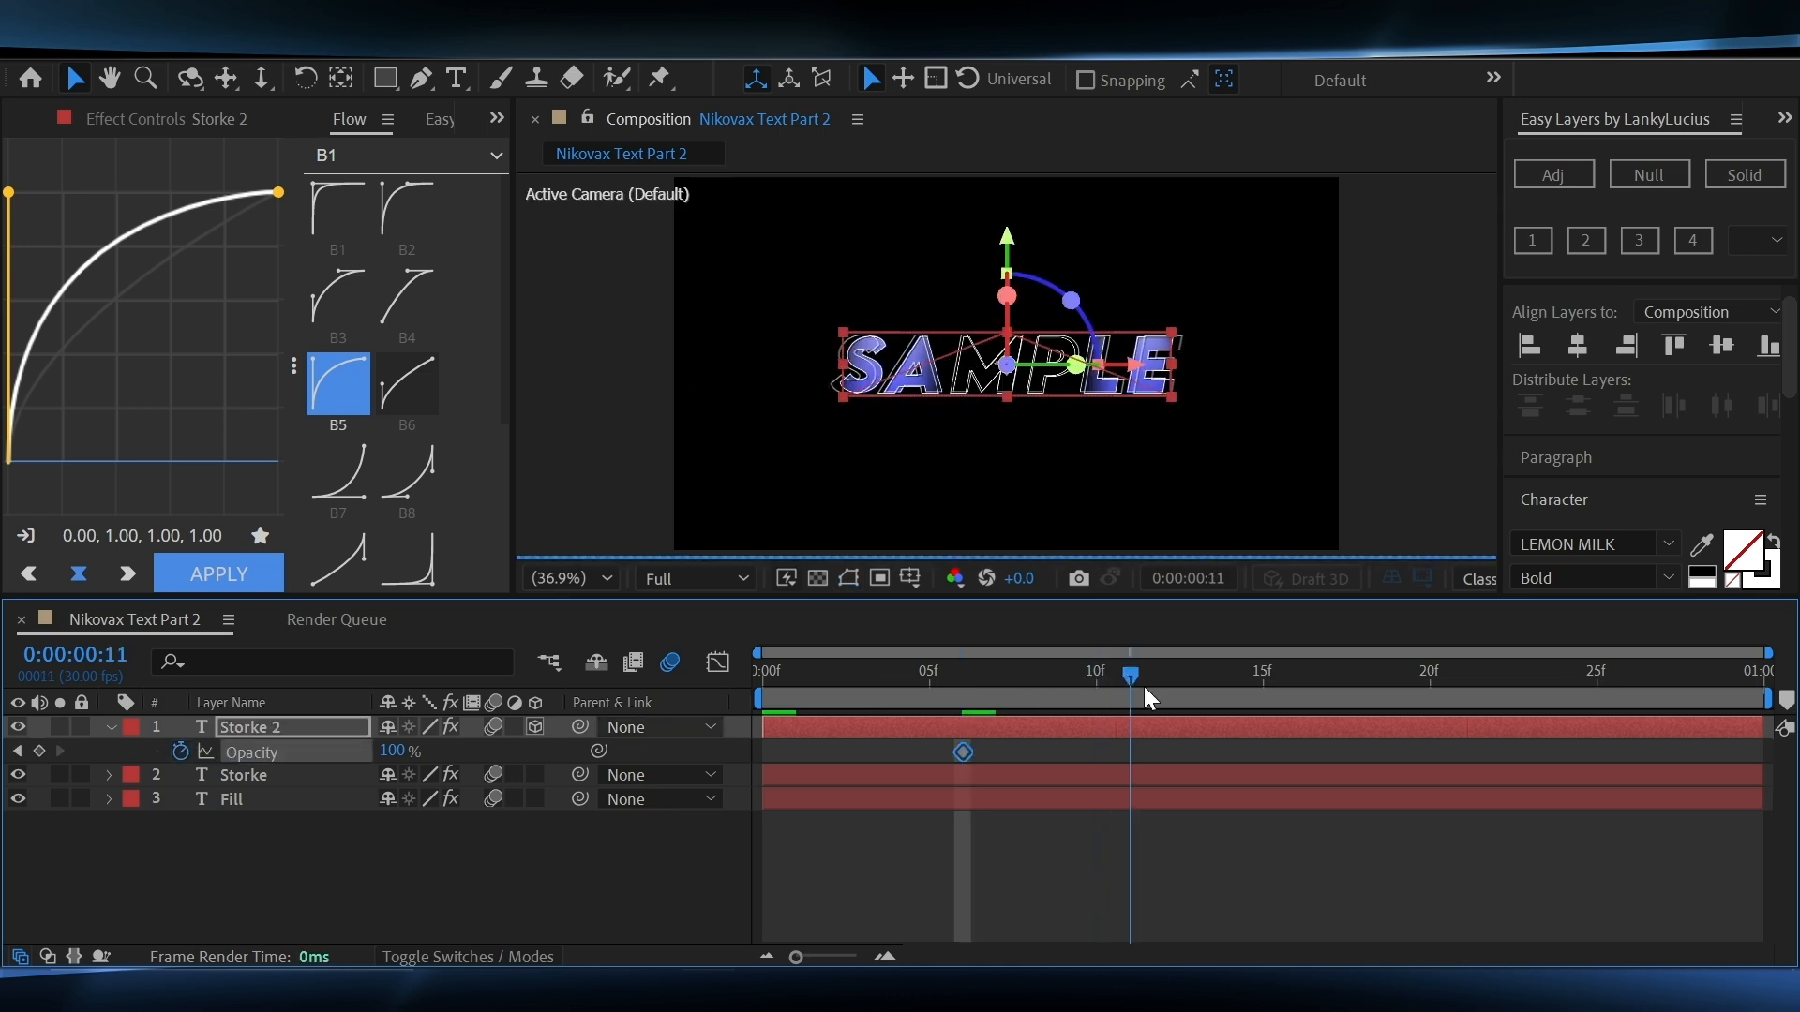
drag(392, 751, 337, 751)
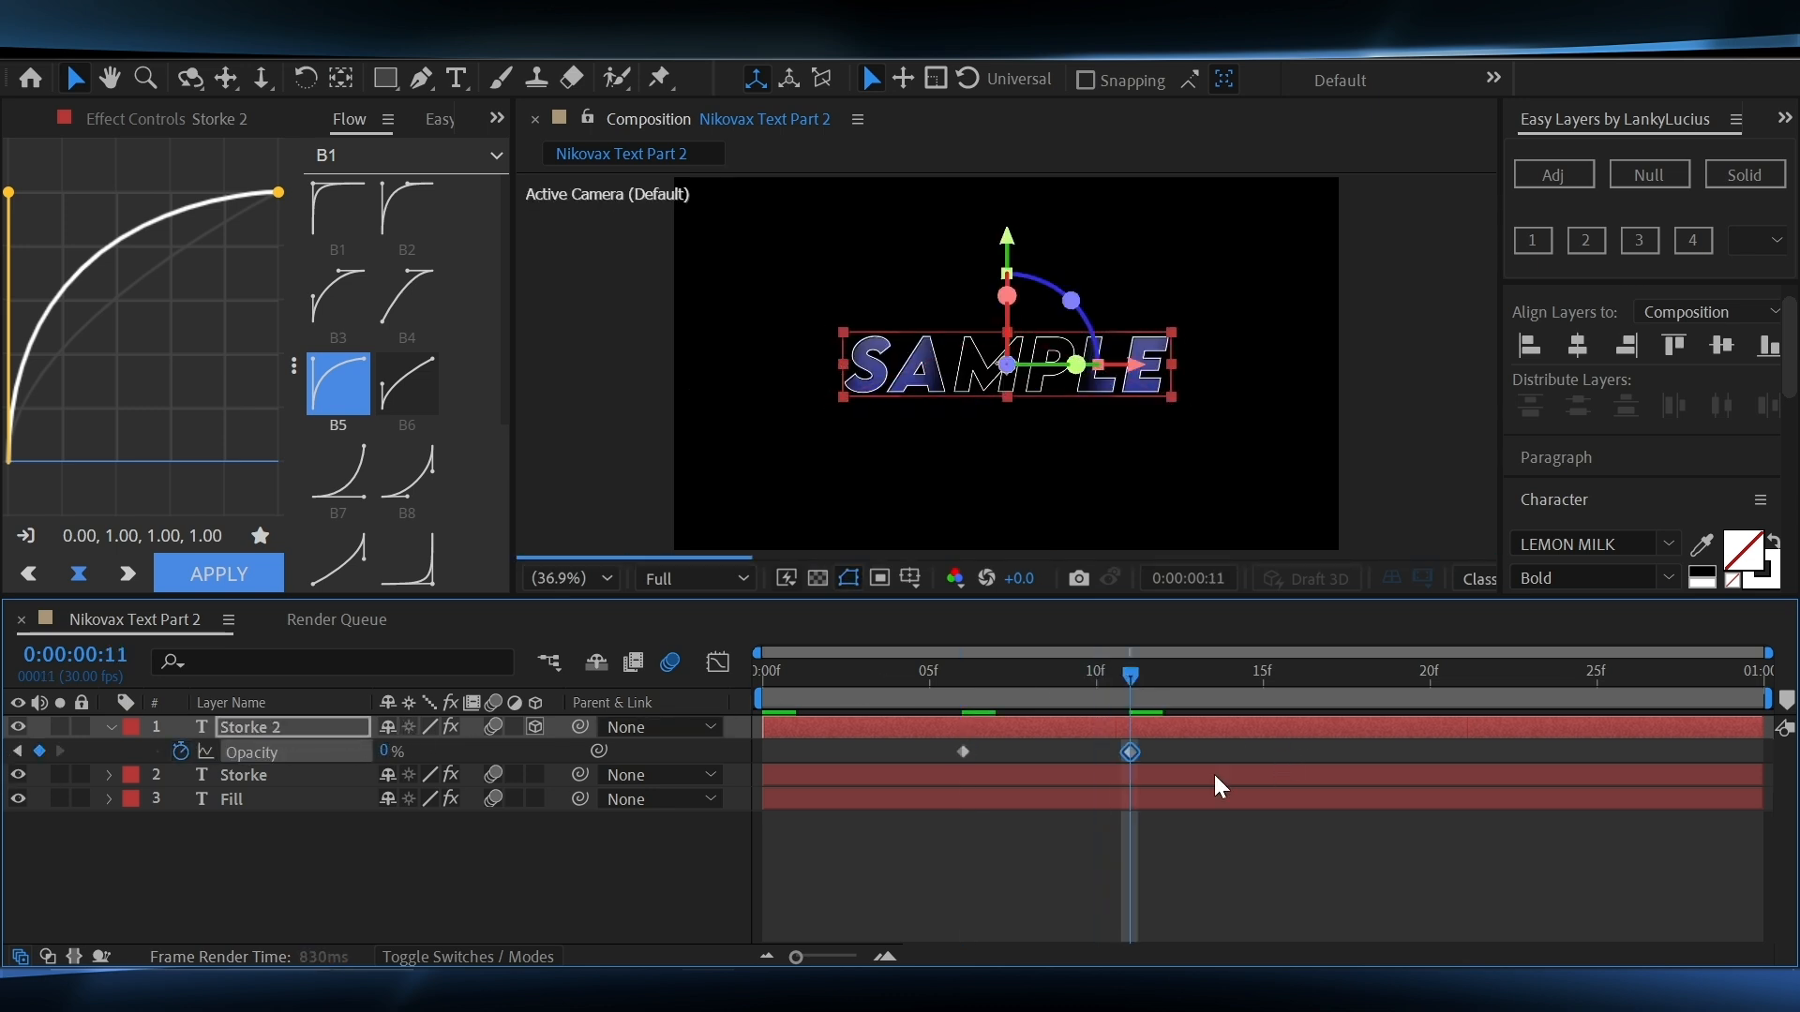
Collapse the Storke 2 properties and preview the title animation from frame 0
click(1073, 709)
drag(1073, 709, 761, 694)
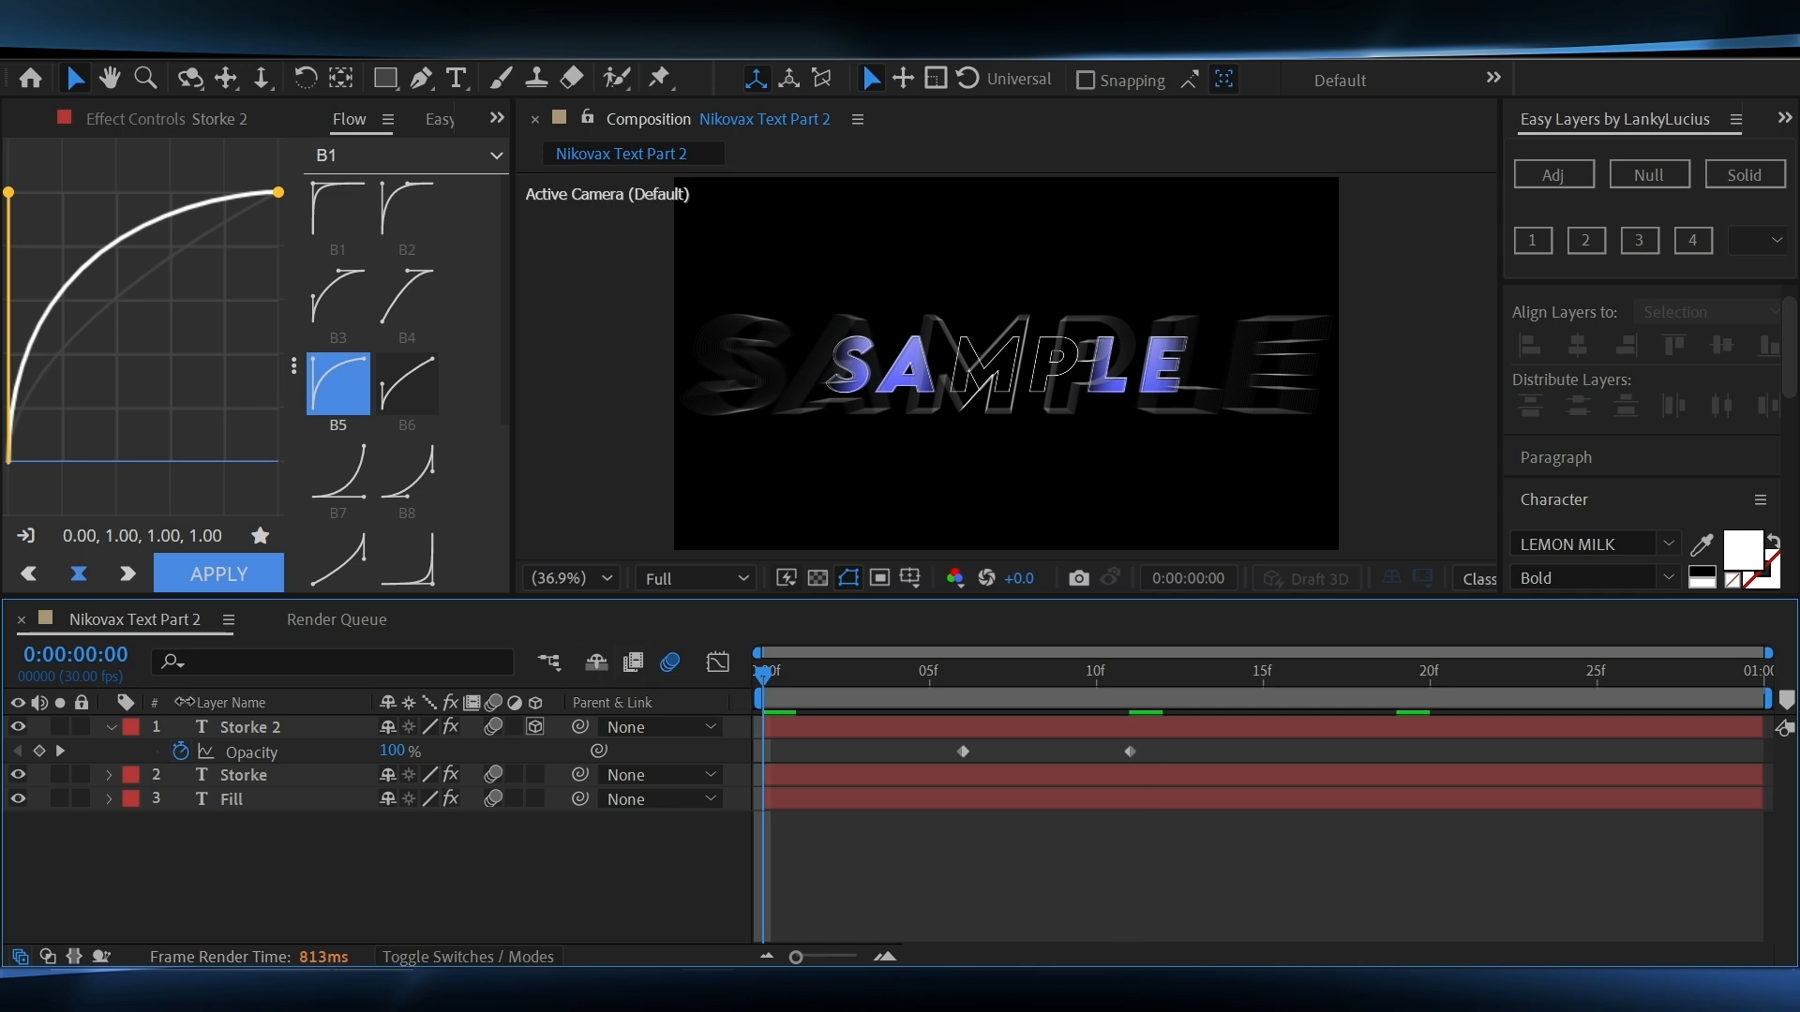
click(110, 728)
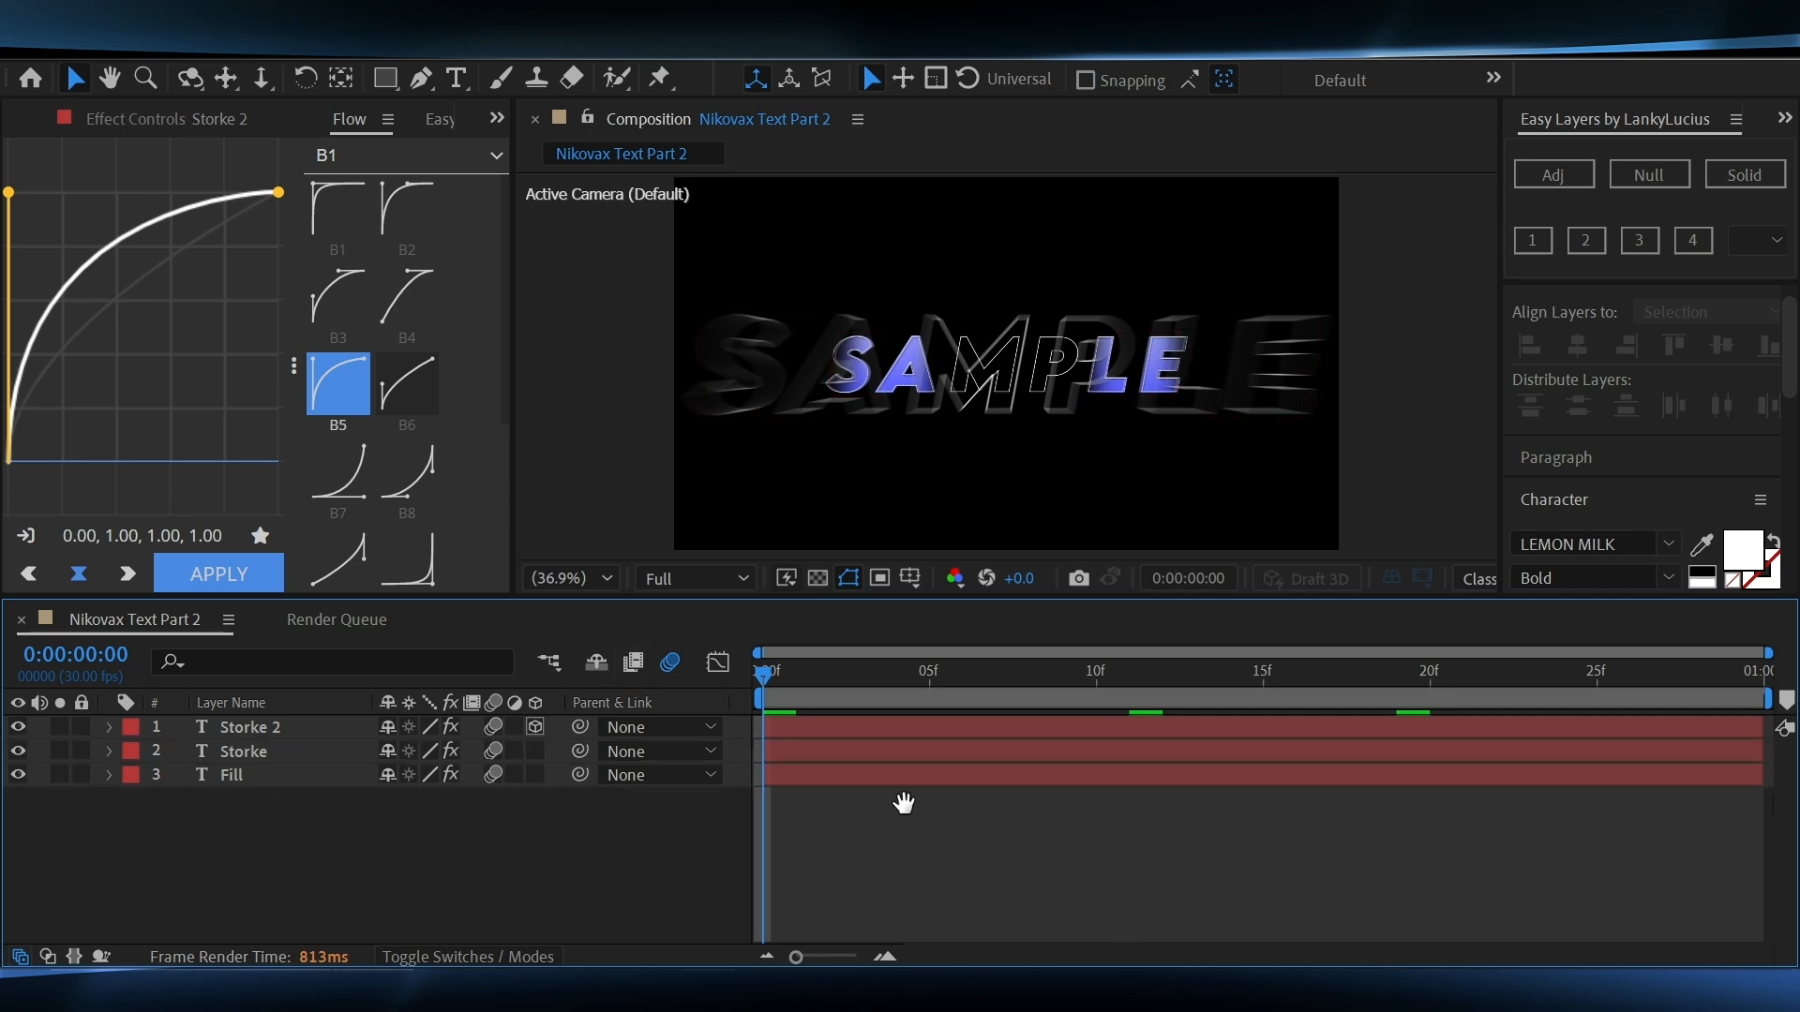
click(907, 812)
key(space)
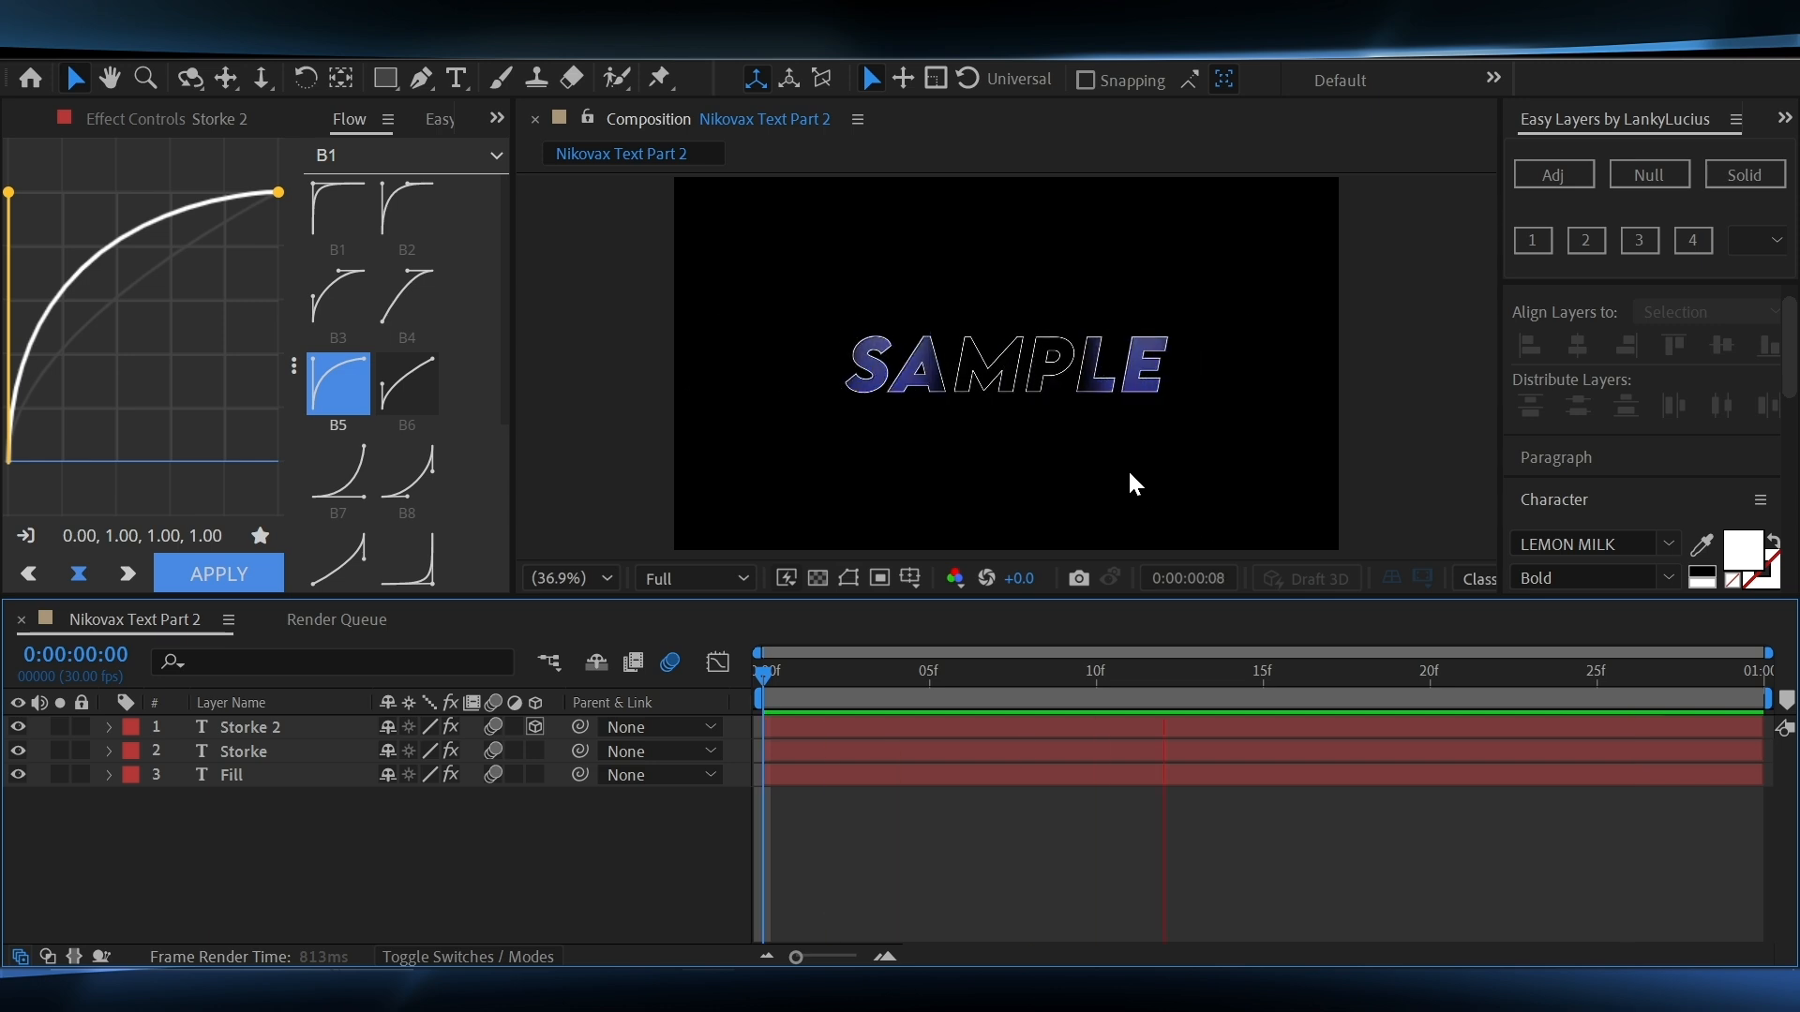
key(space)
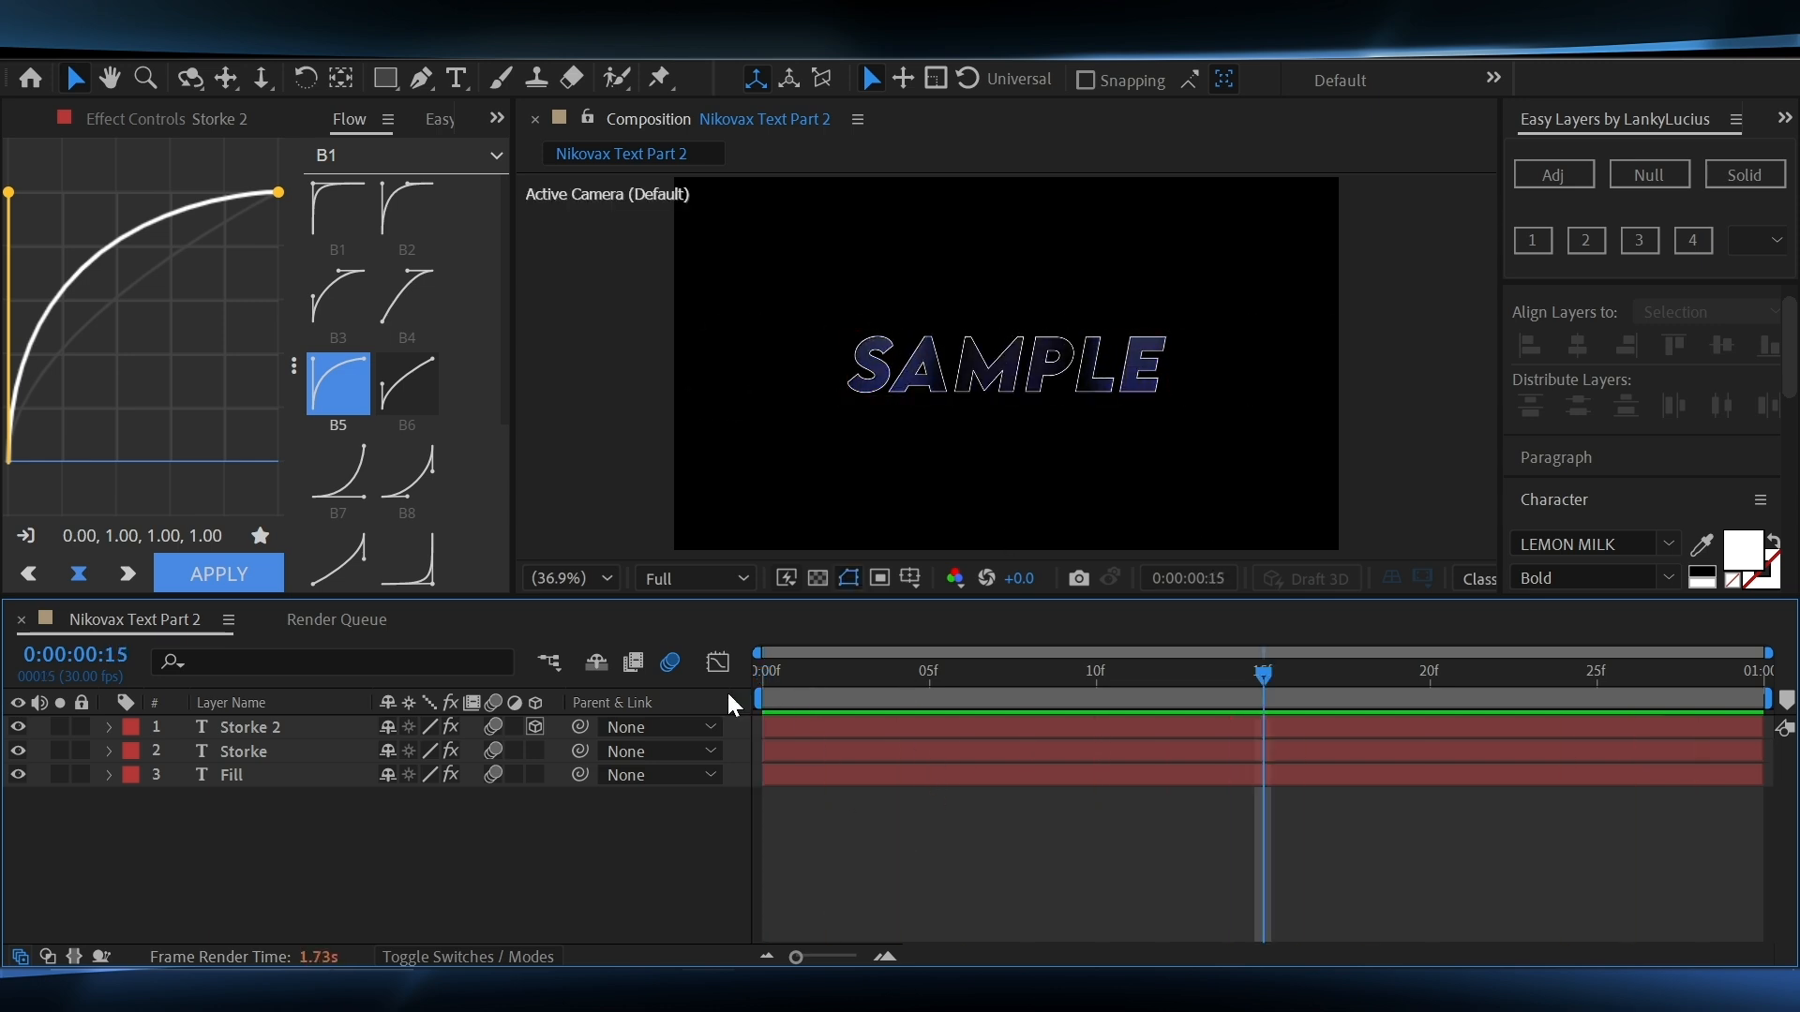
Add a solid above the Storke 2 layer with the playhead at frame 0, and apply the Saber effect to it
key(Home)
click(823, 728)
click(1723, 172)
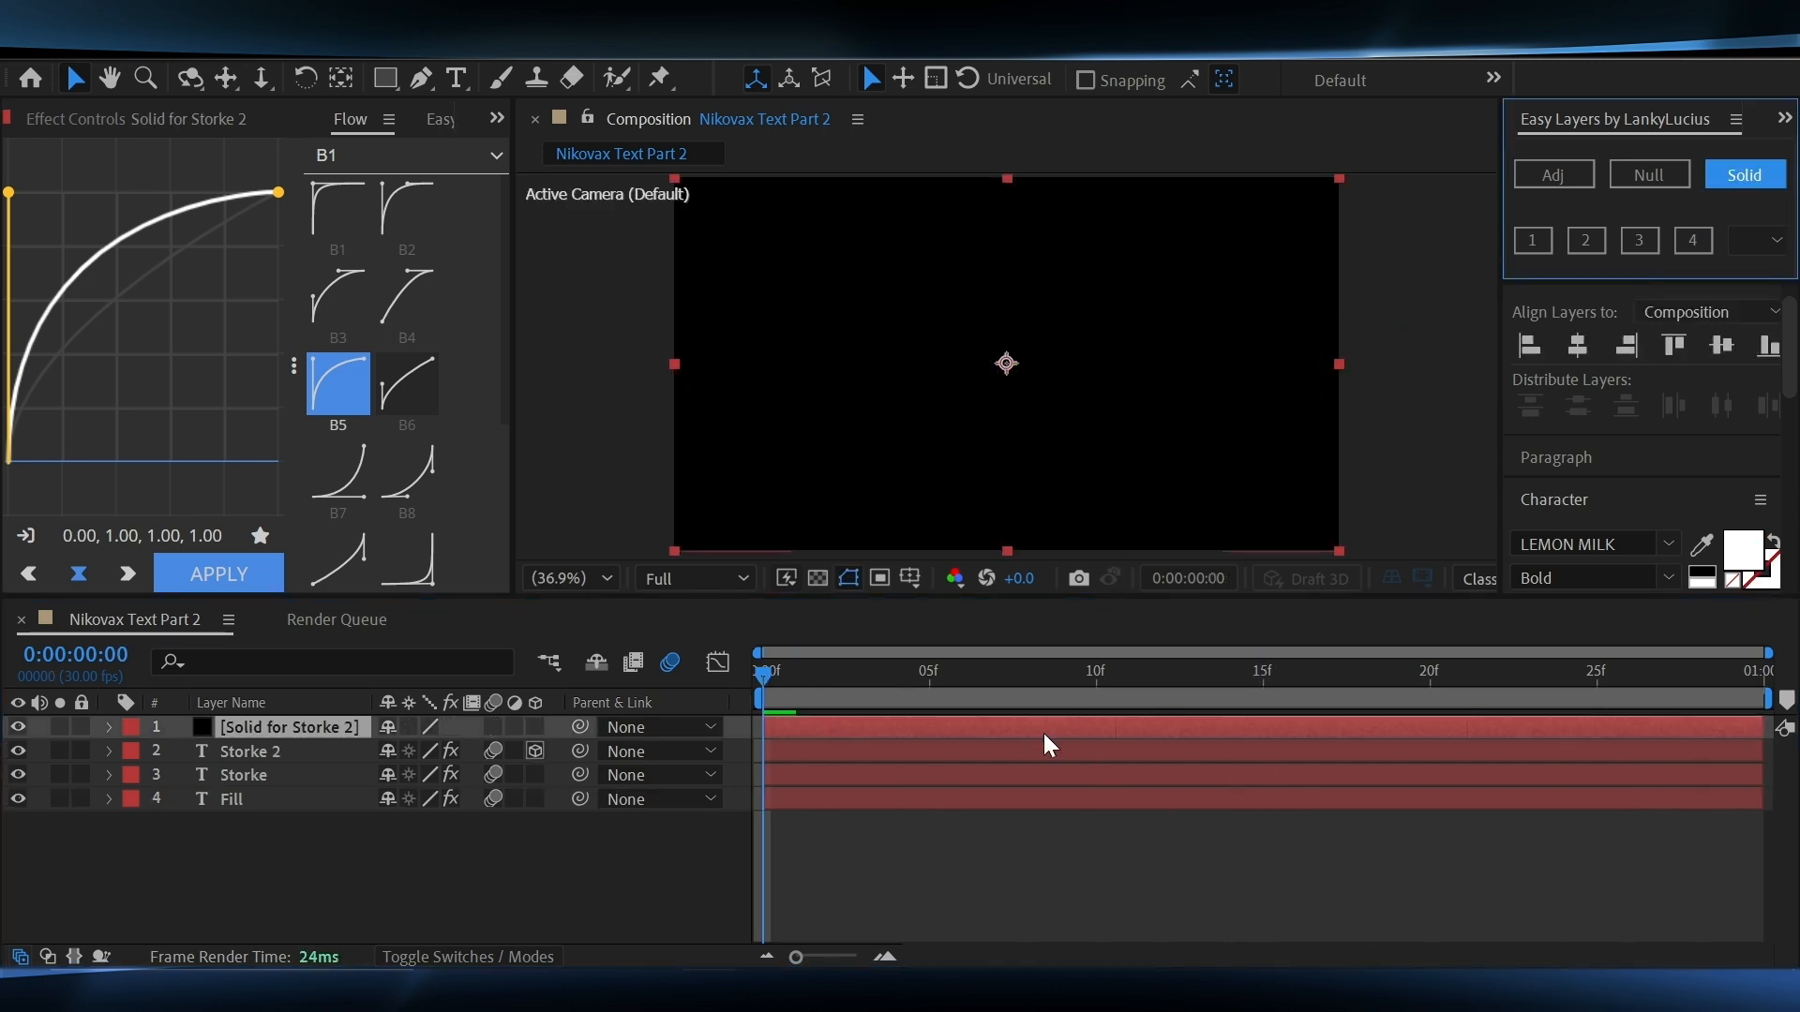
key(ctrl+space)
text(sa)
click(880, 692)
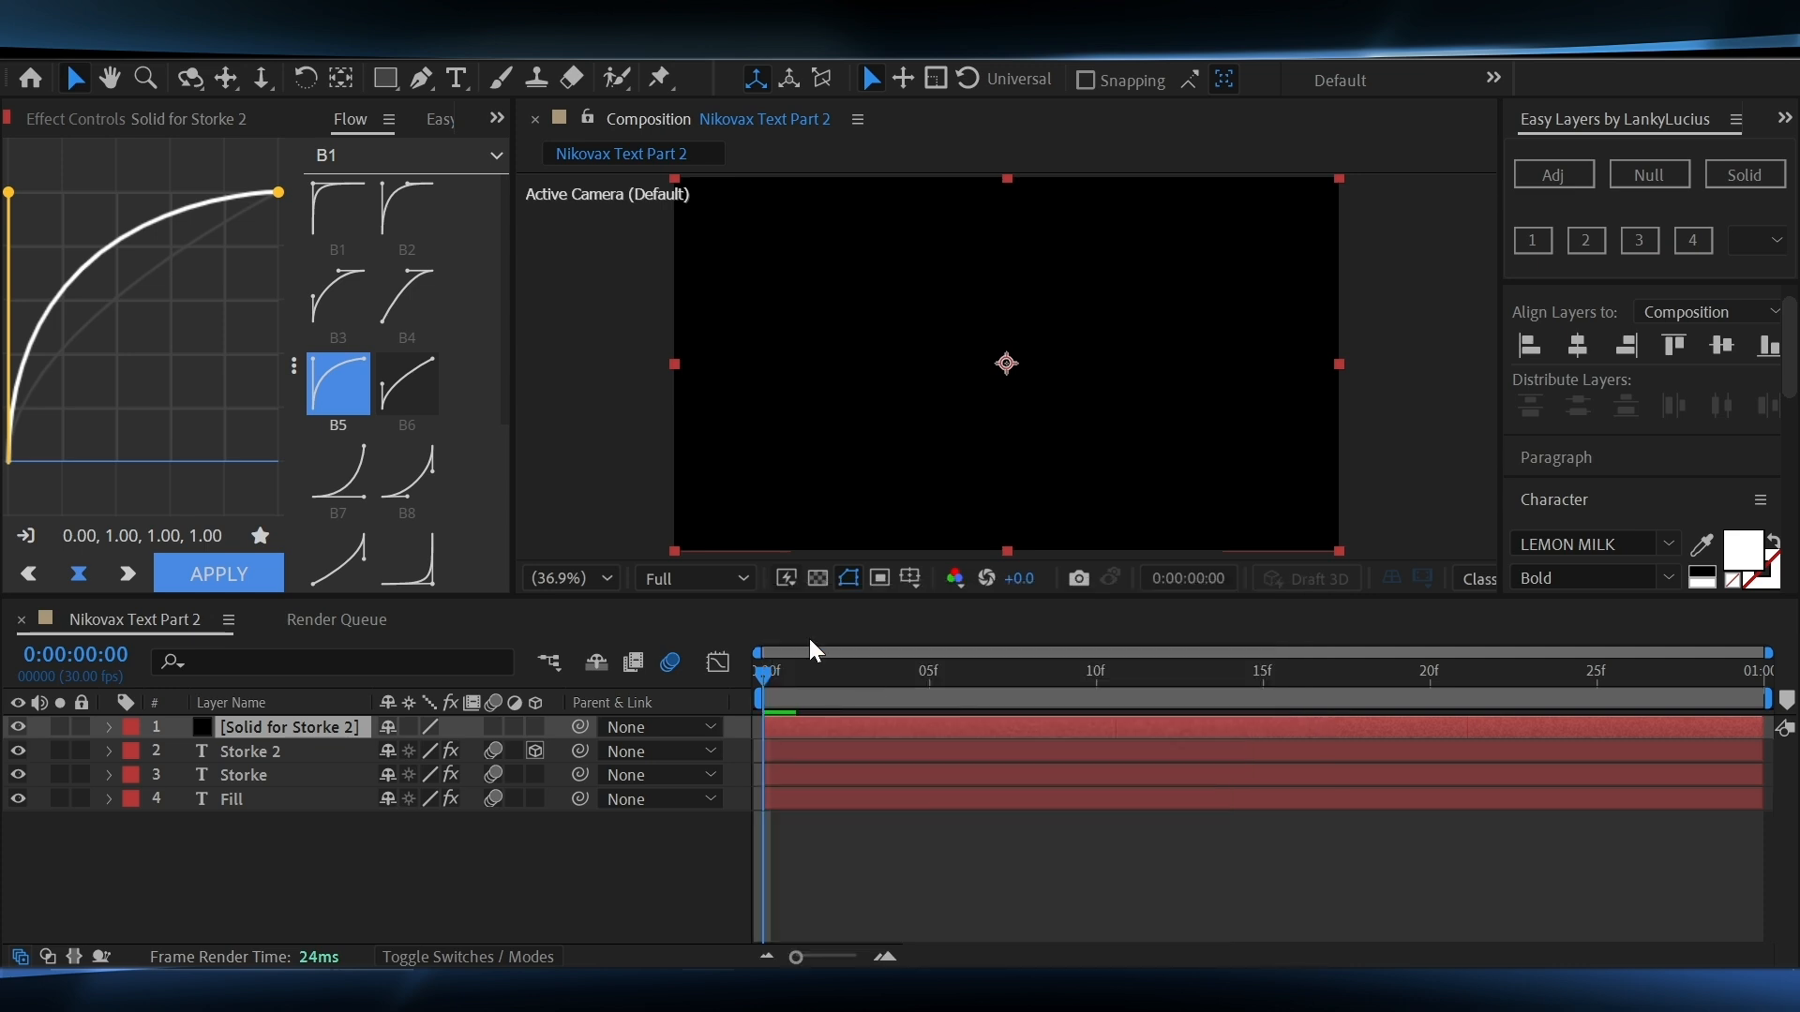
click(311, 202)
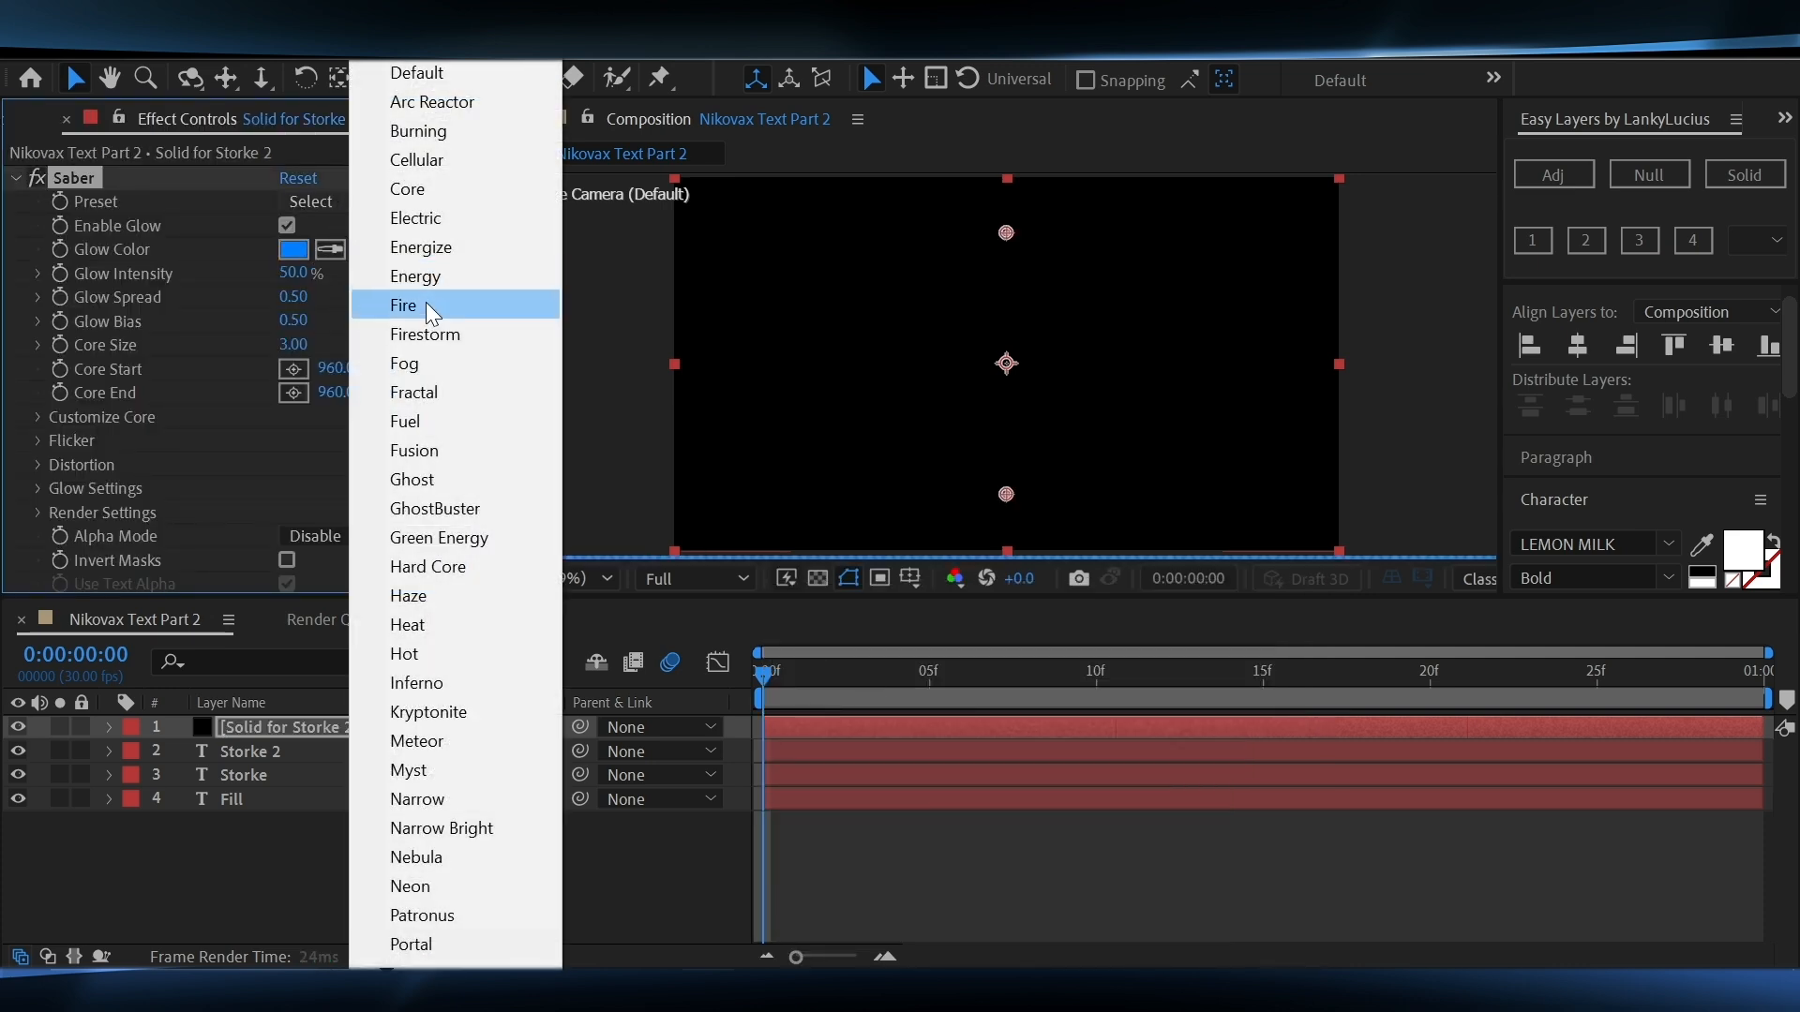
click(429, 246)
click(295, 274)
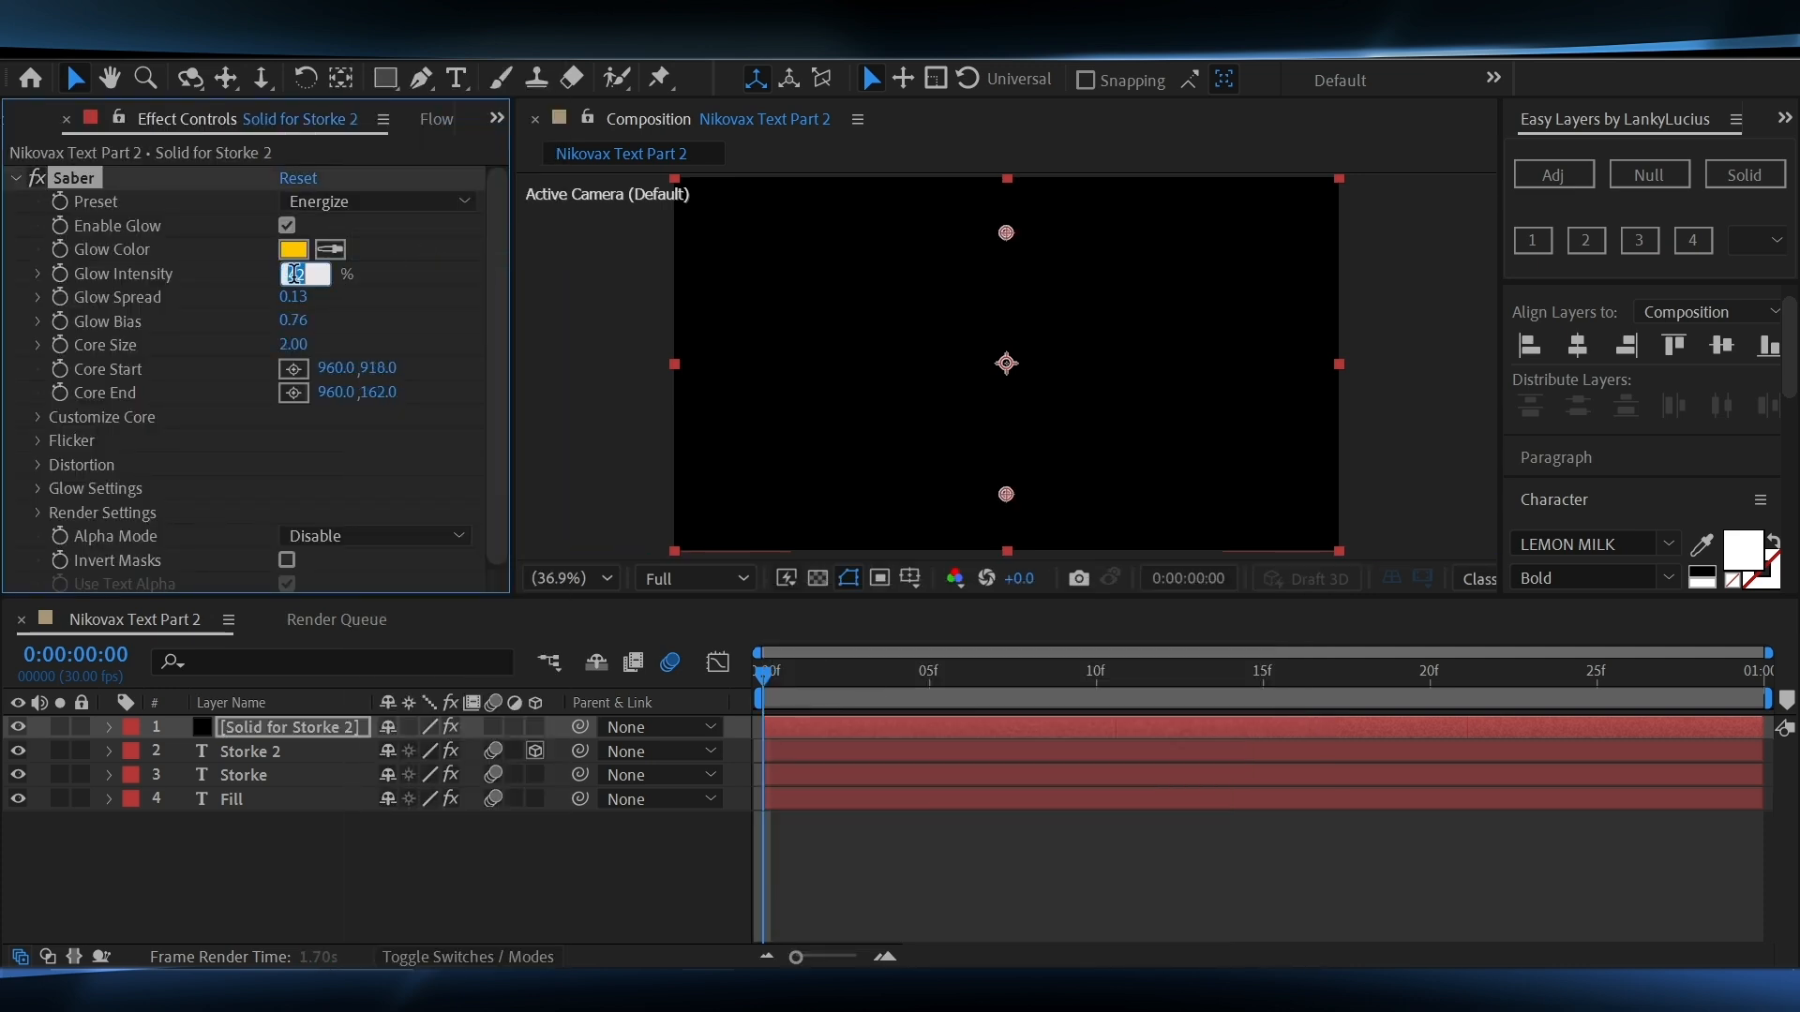
Set Saber on the solid to the Electric preset with a glow intensity of 35% and a glow spread of 0.03
click(417, 211)
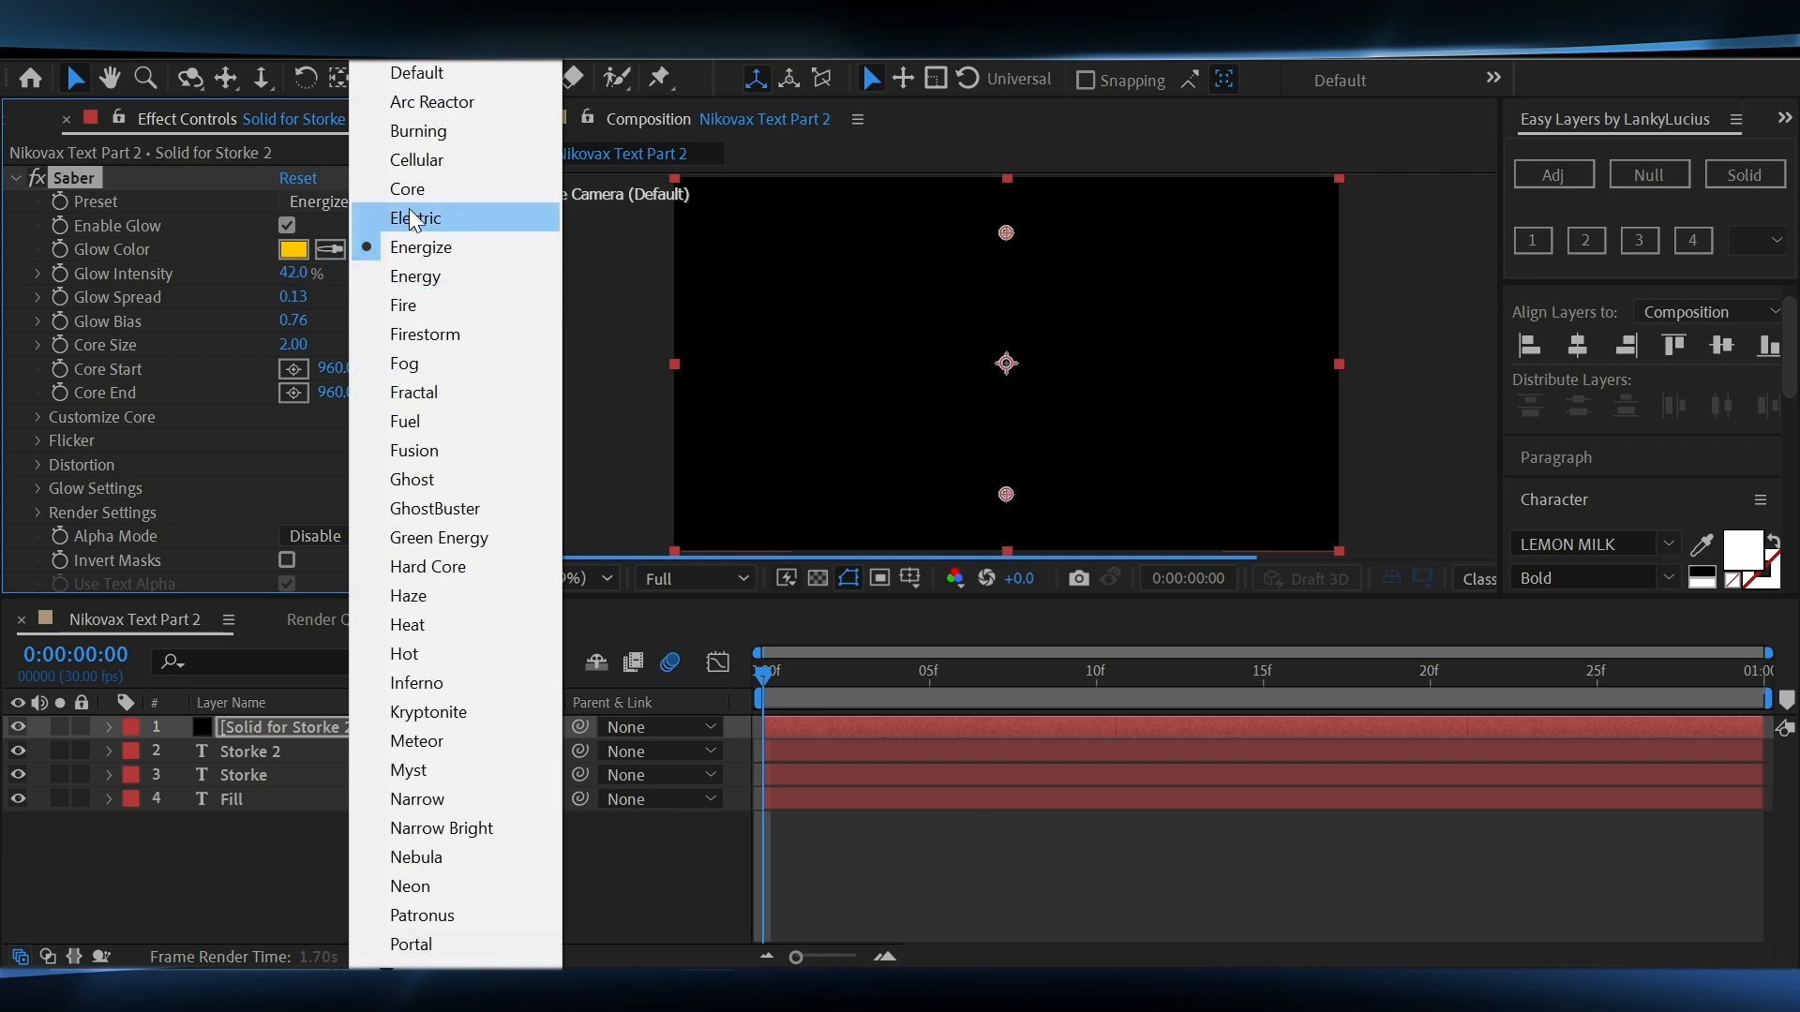
click(305, 242)
click(295, 274)
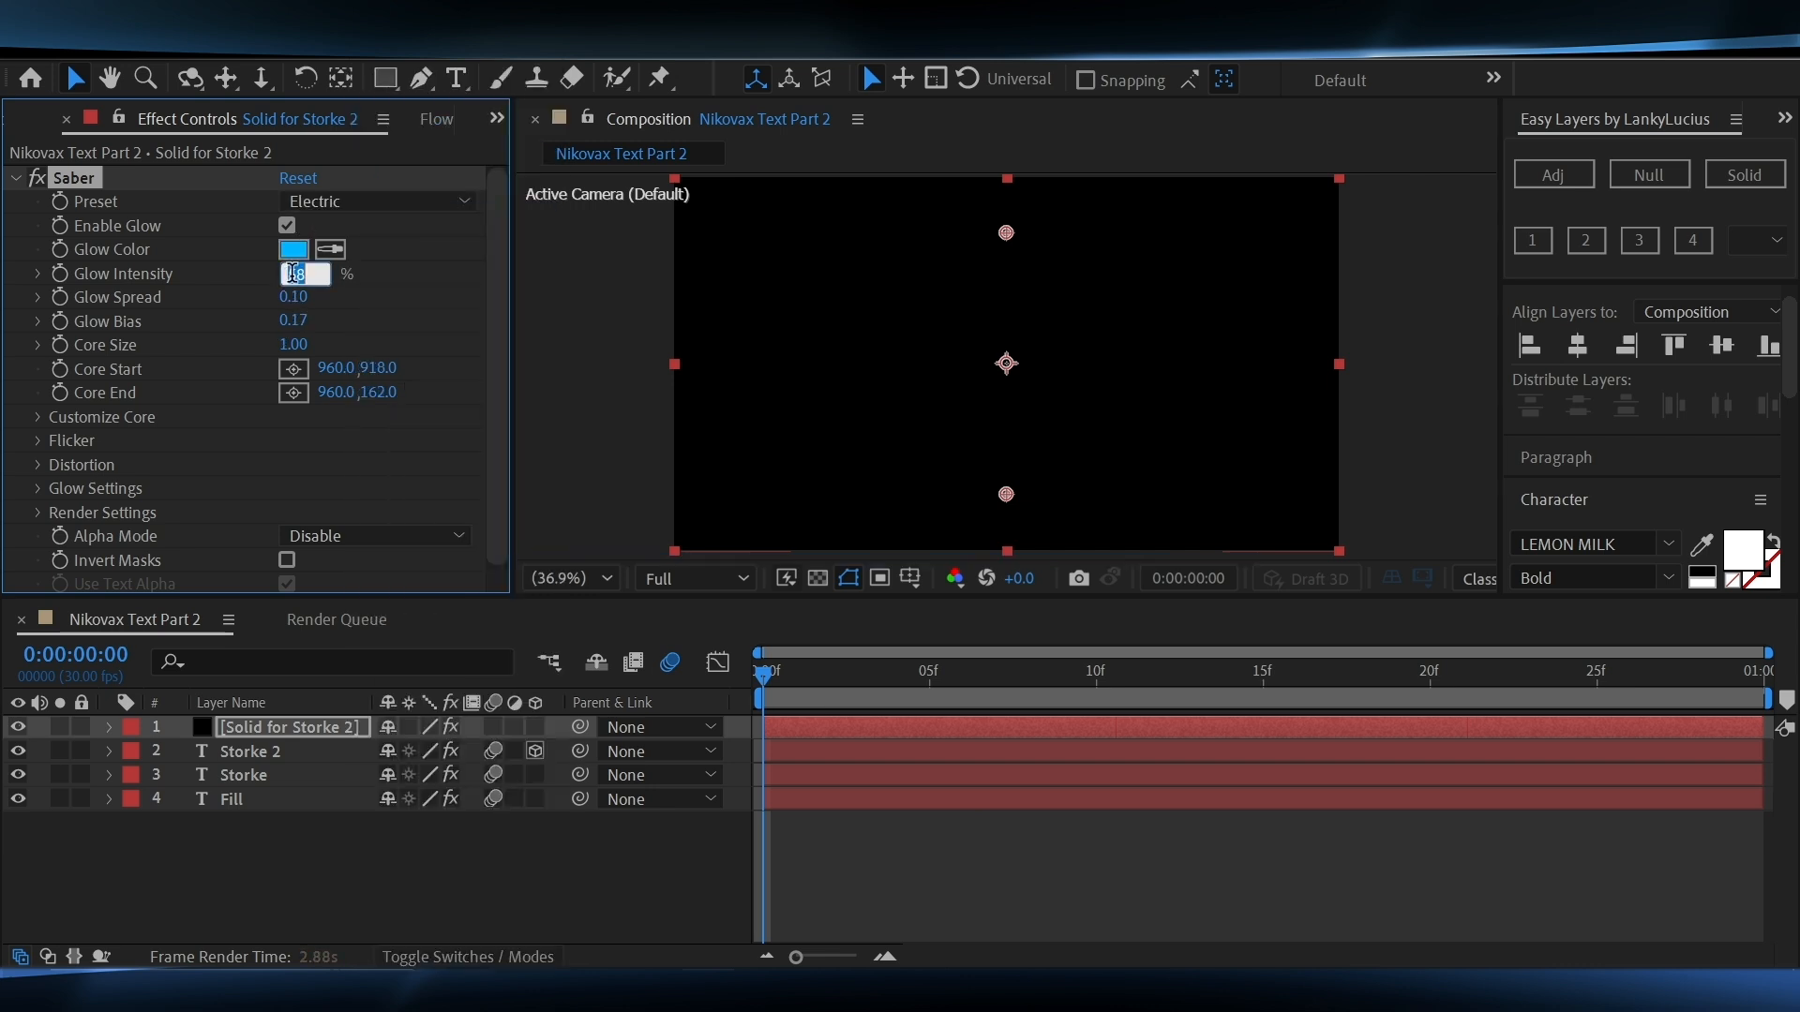
text(35)
key(Return)
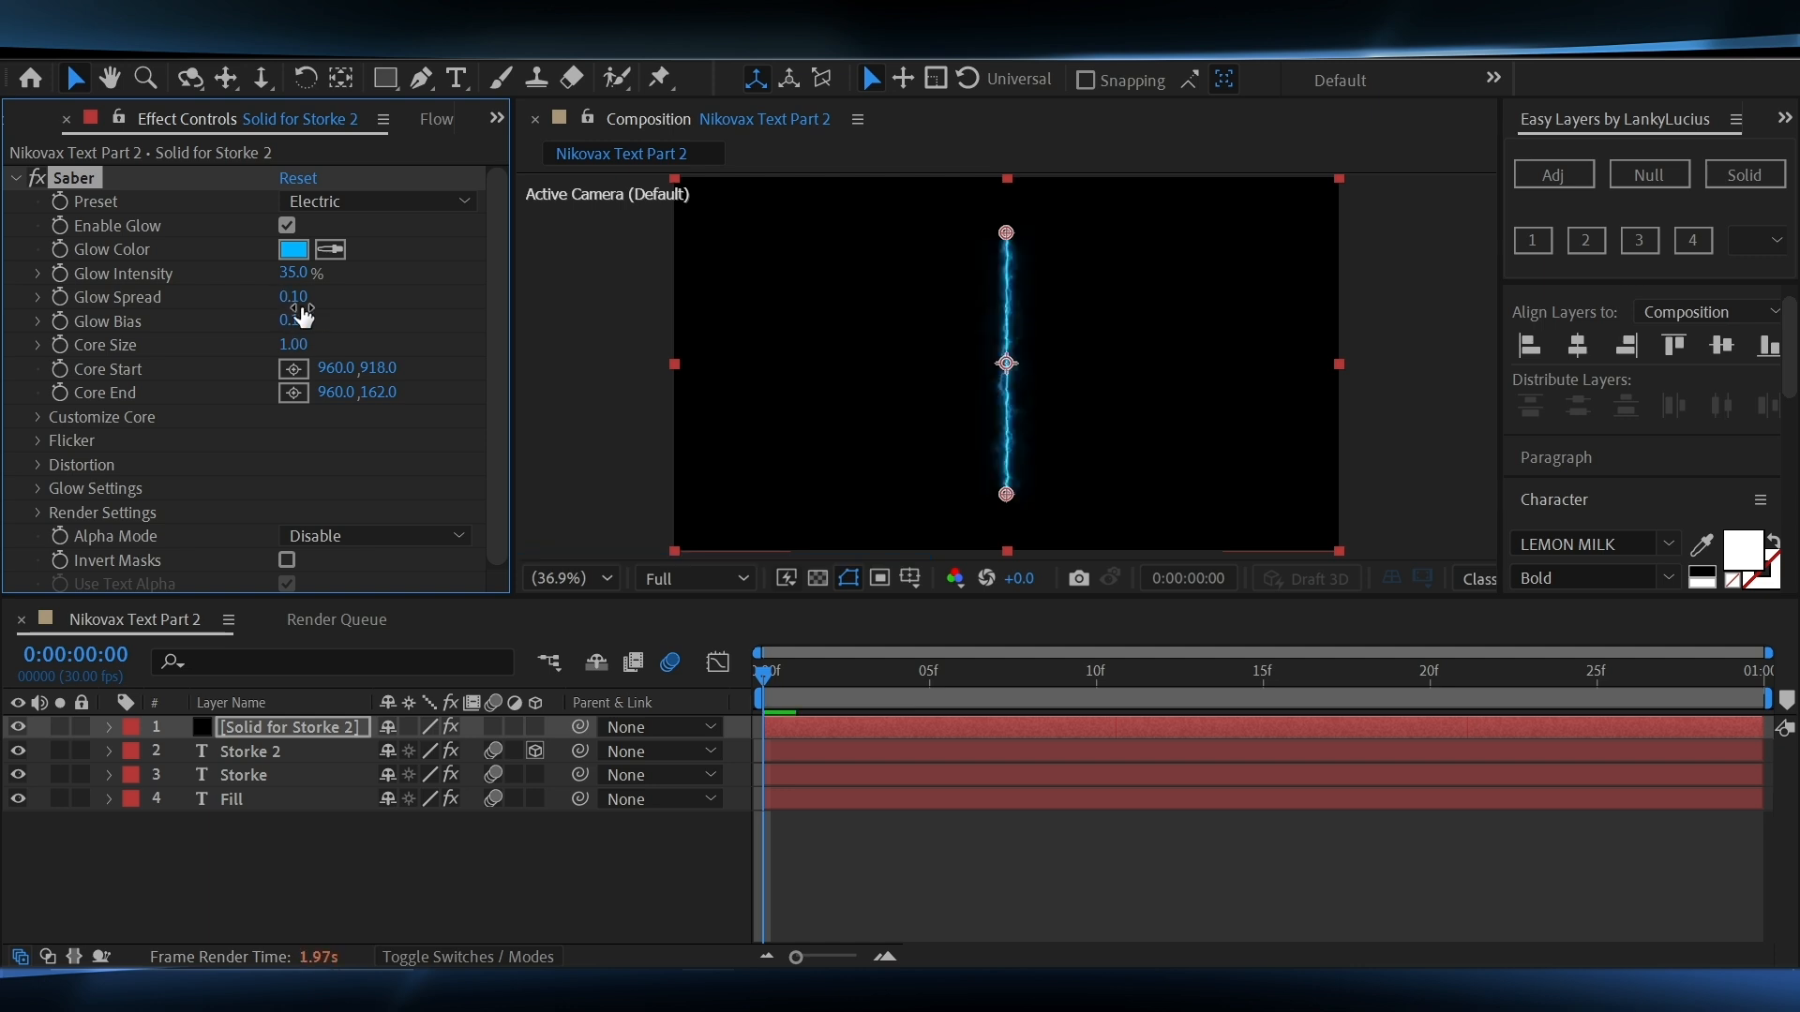
click(293, 297)
text(0.)
key(Return)
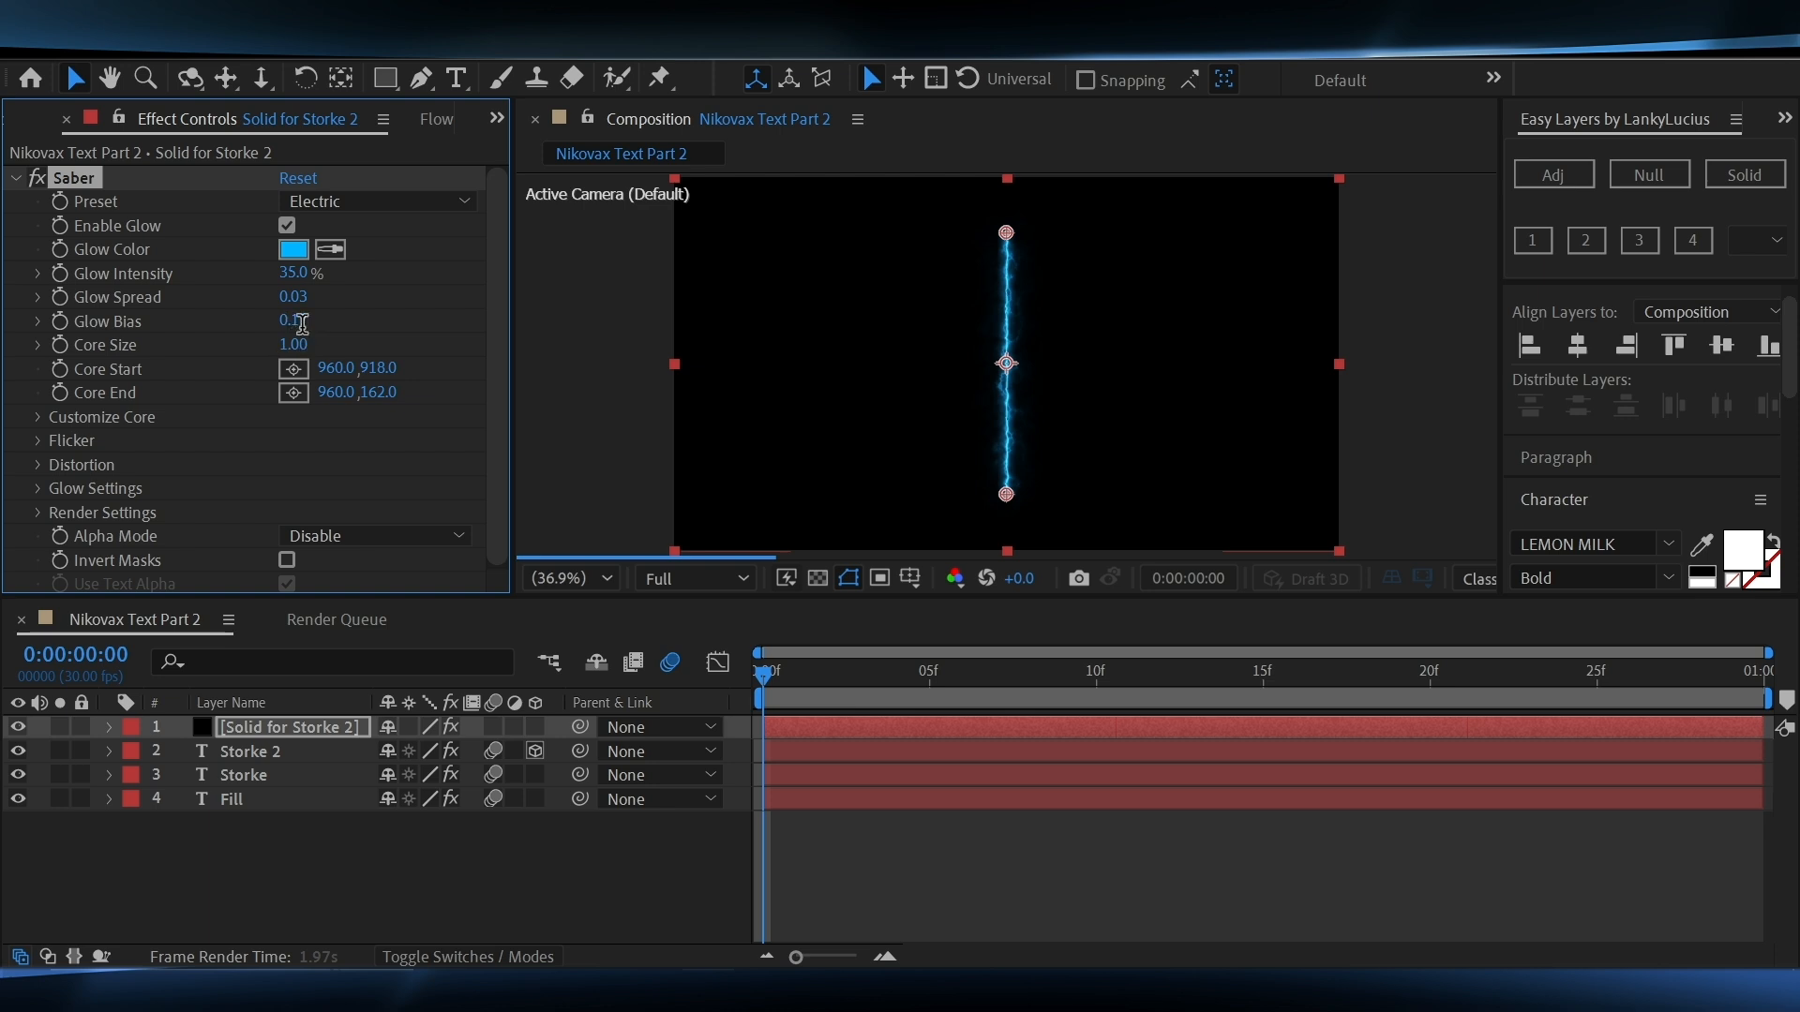
Set Saber's glow bias to 0.1 on the solid
click(295, 321)
text(0.1)
key(Return)
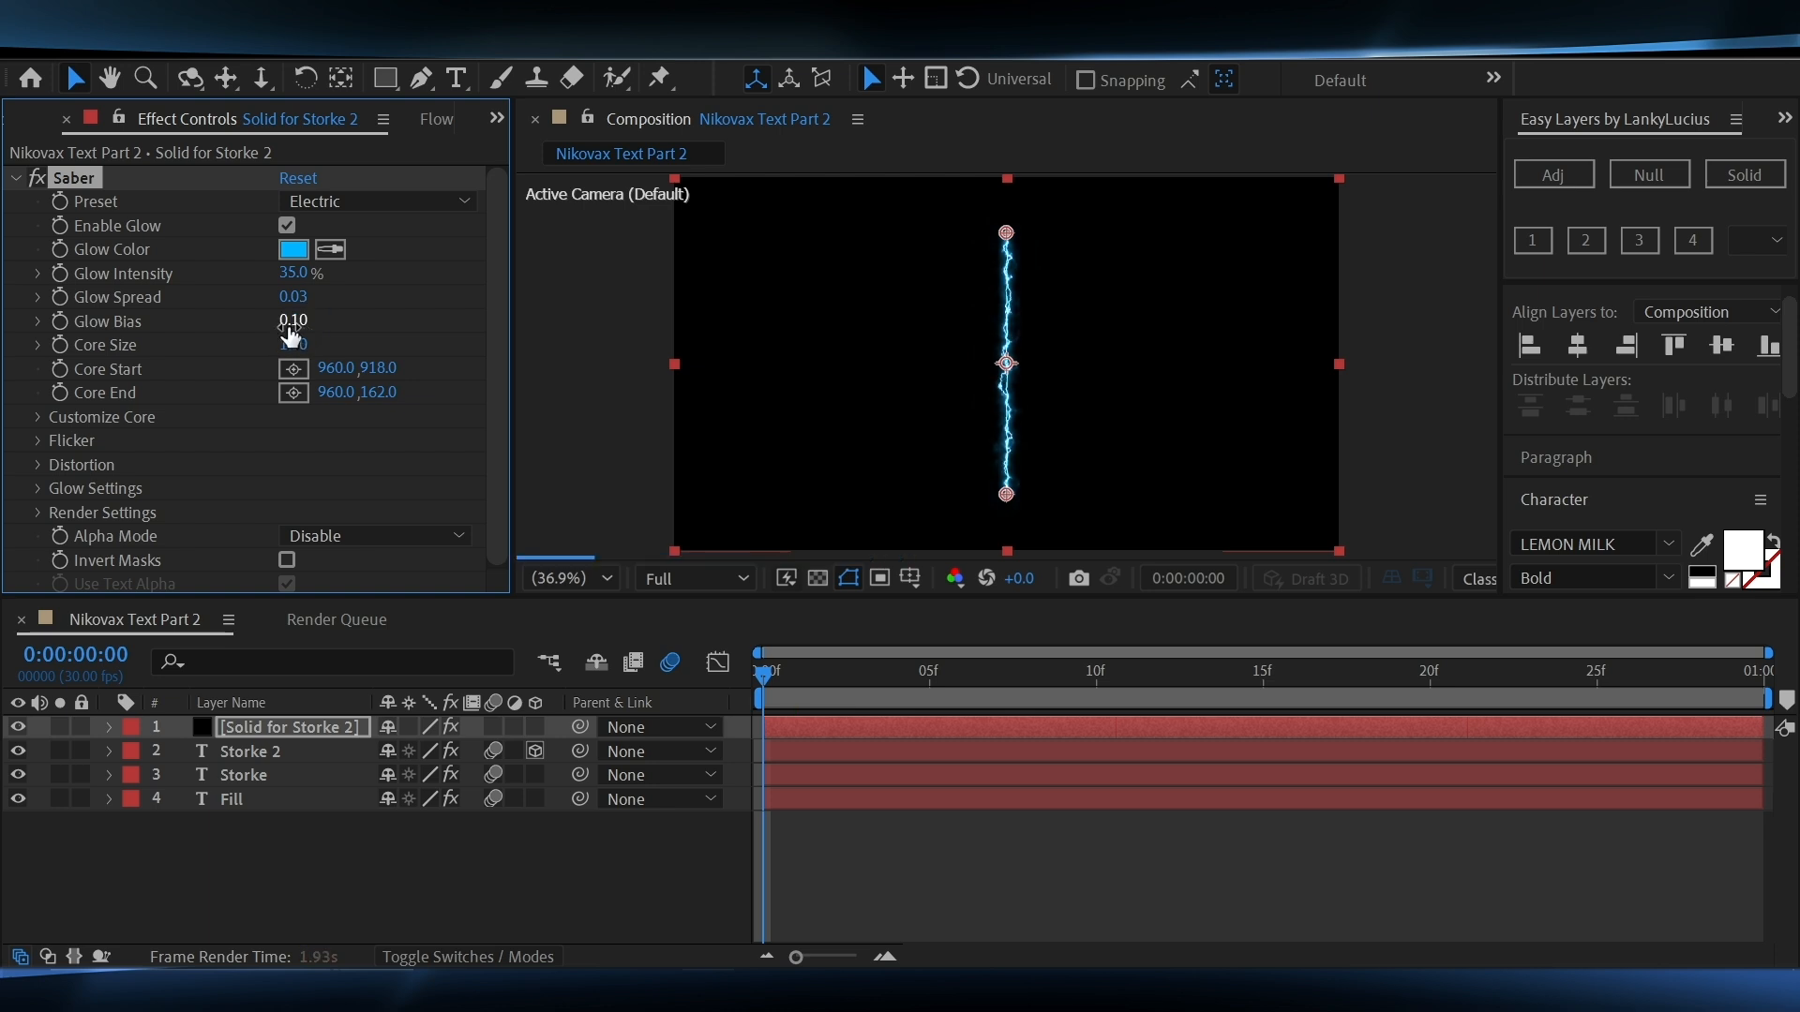
Set Saber's core type to Text Layer, using the Storke layer with its effects and masks as the source
click(36, 417)
click(320, 294)
click(328, 382)
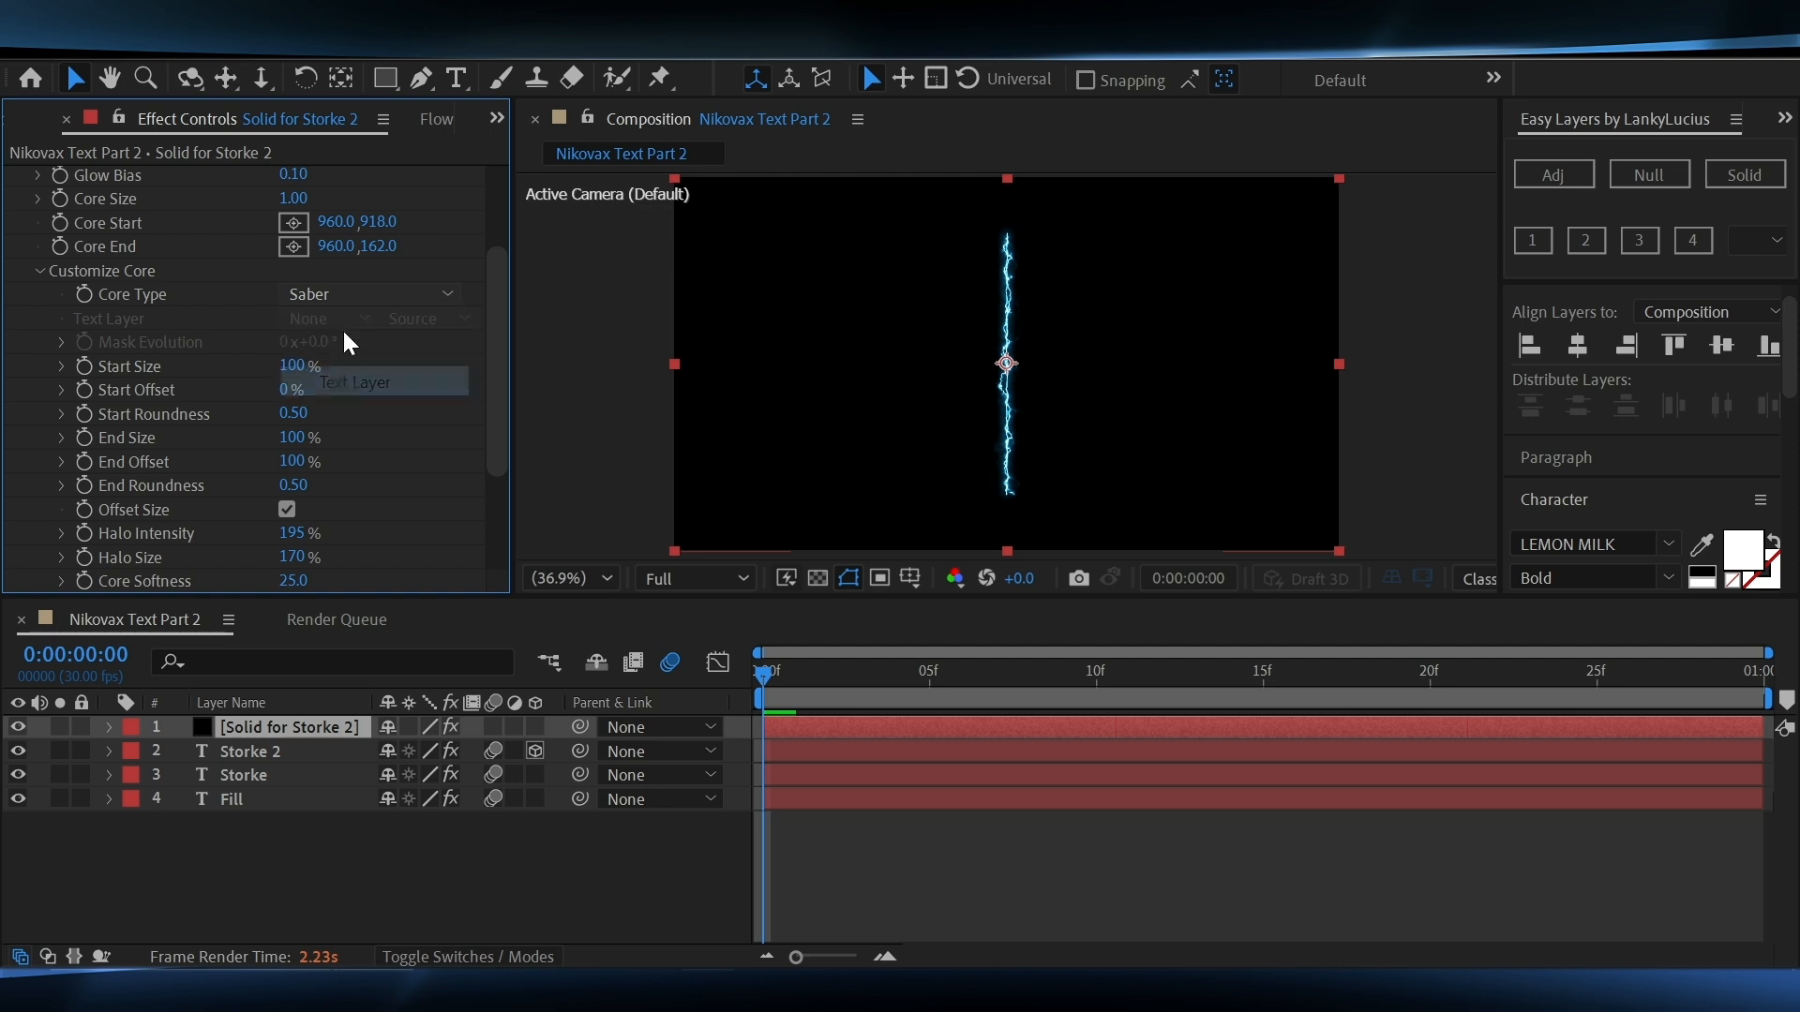
click(328, 318)
click(363, 441)
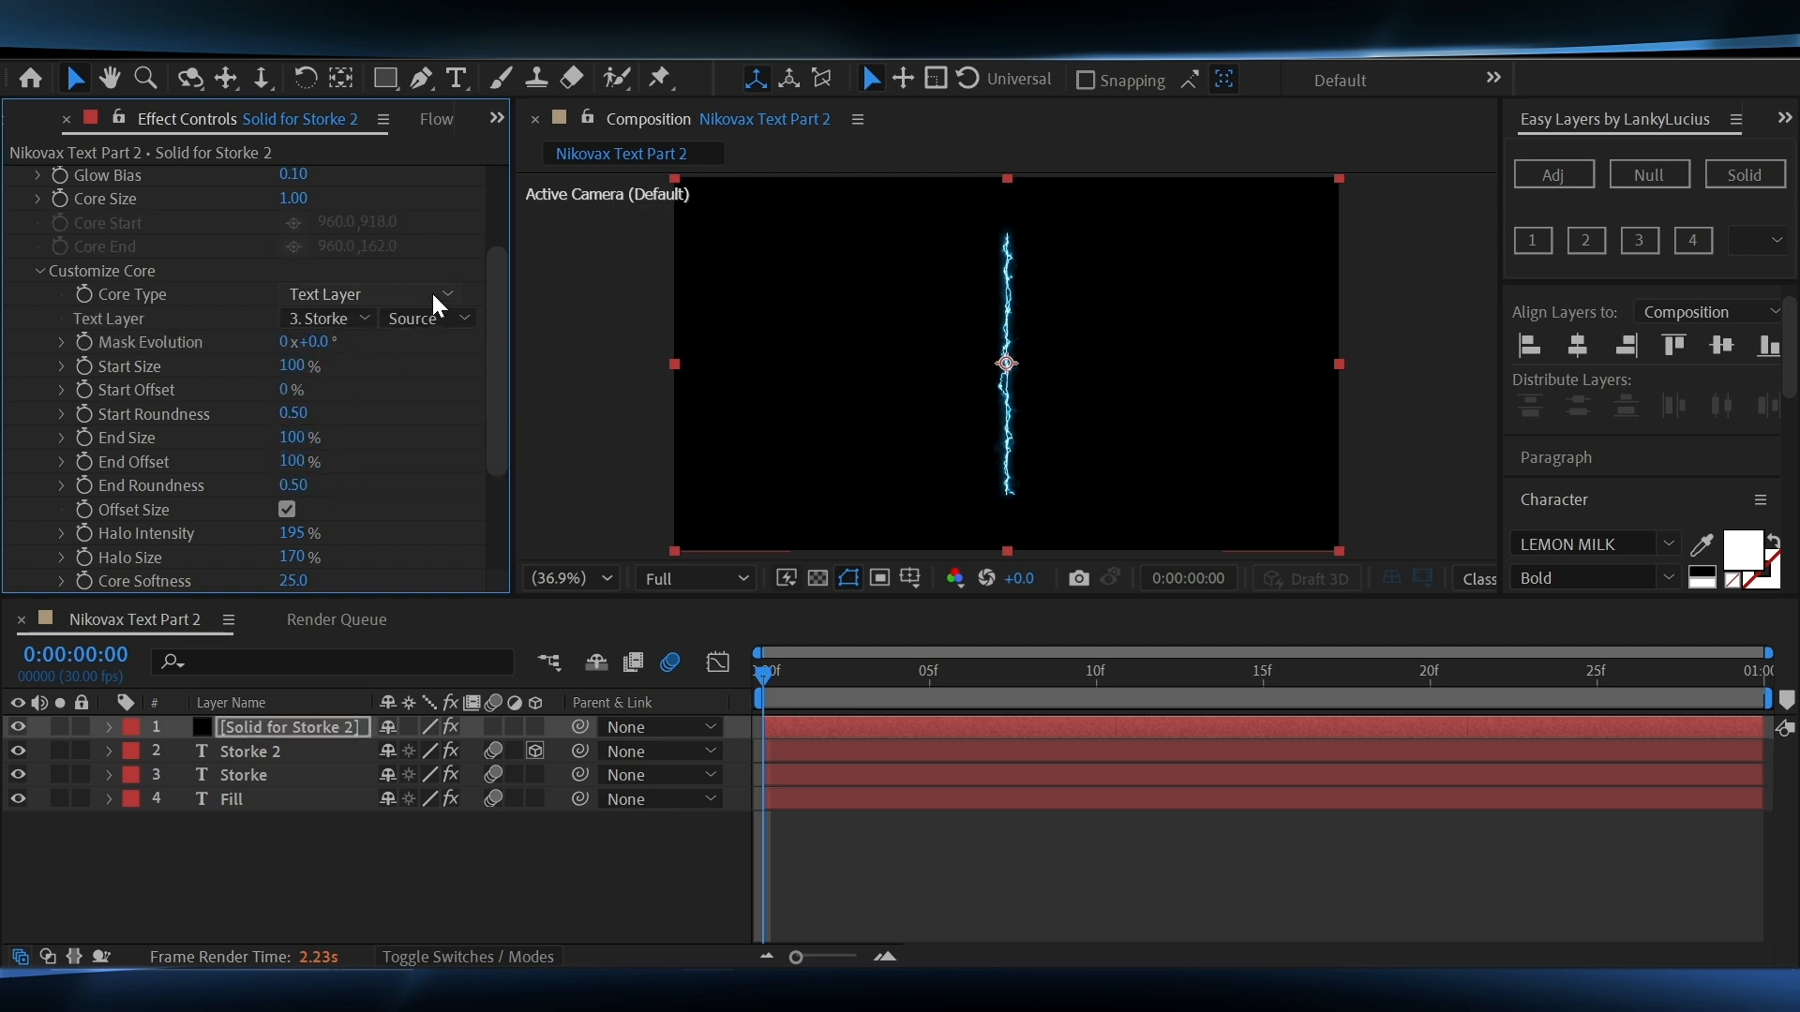
click(424, 318)
click(430, 405)
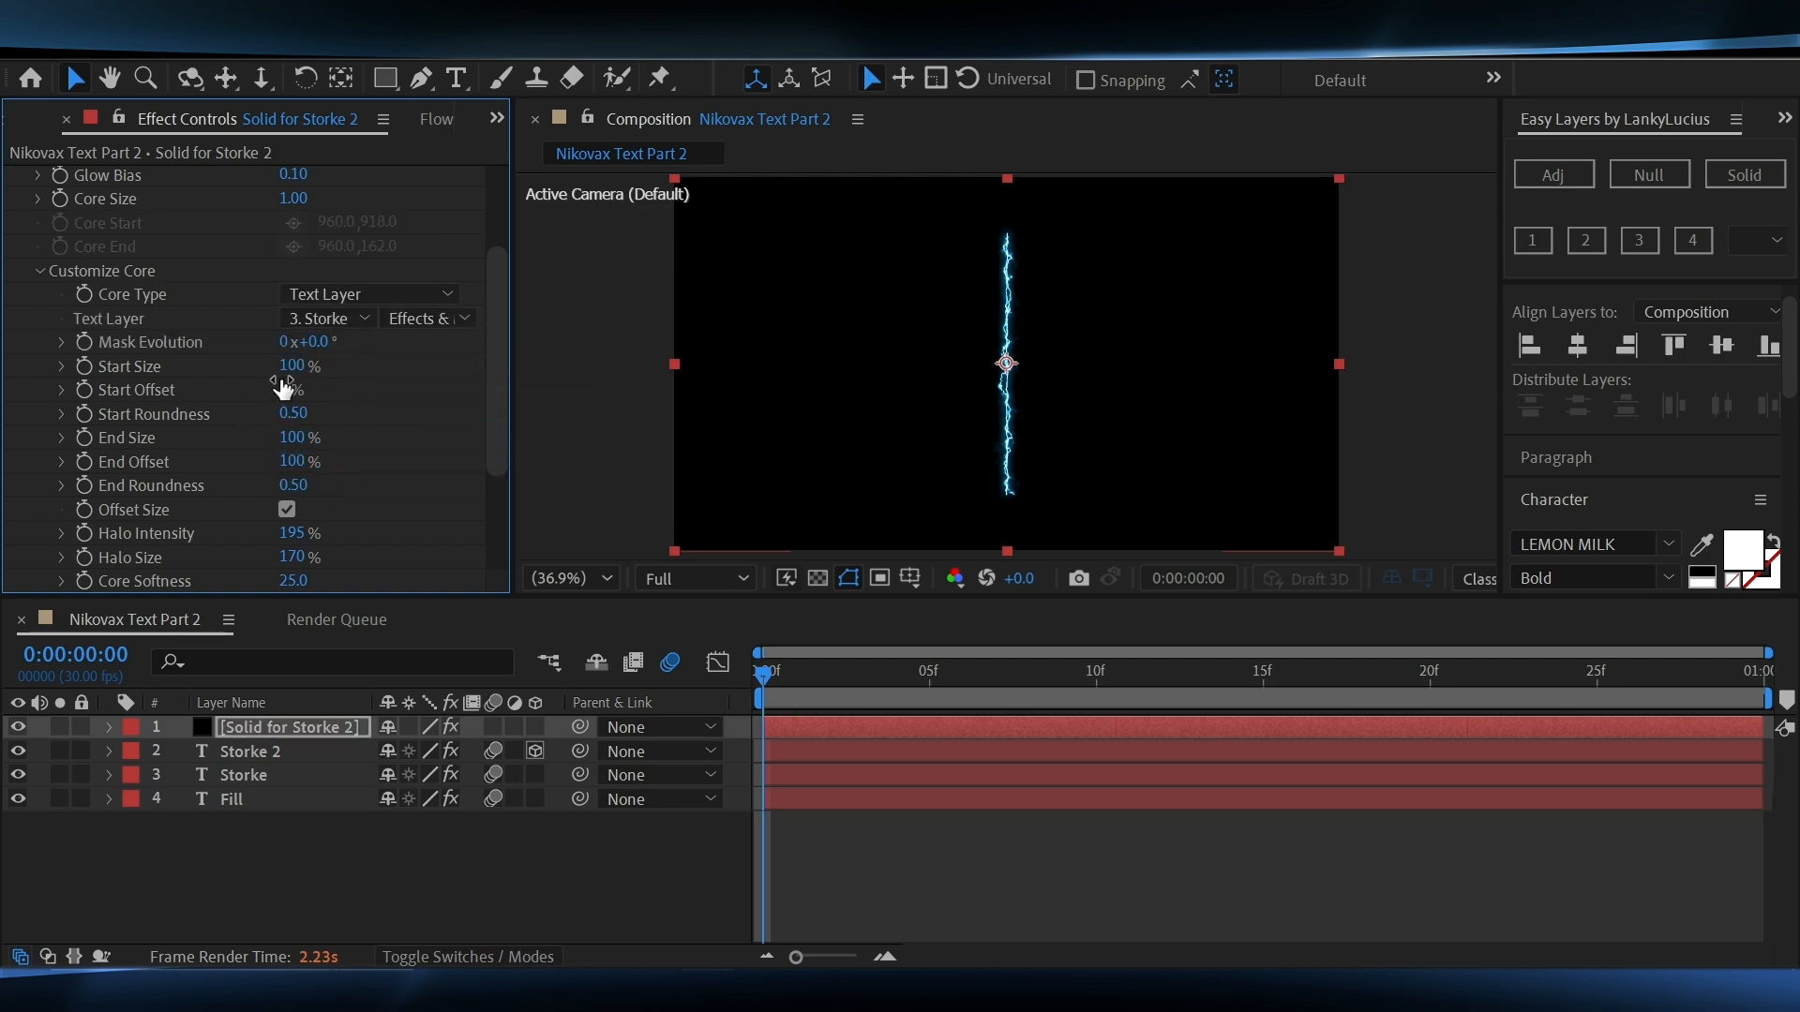
Set Saber's core start size to 75%, end size to 0% and end offset to 75%
scroll(171, 458, down, 3)
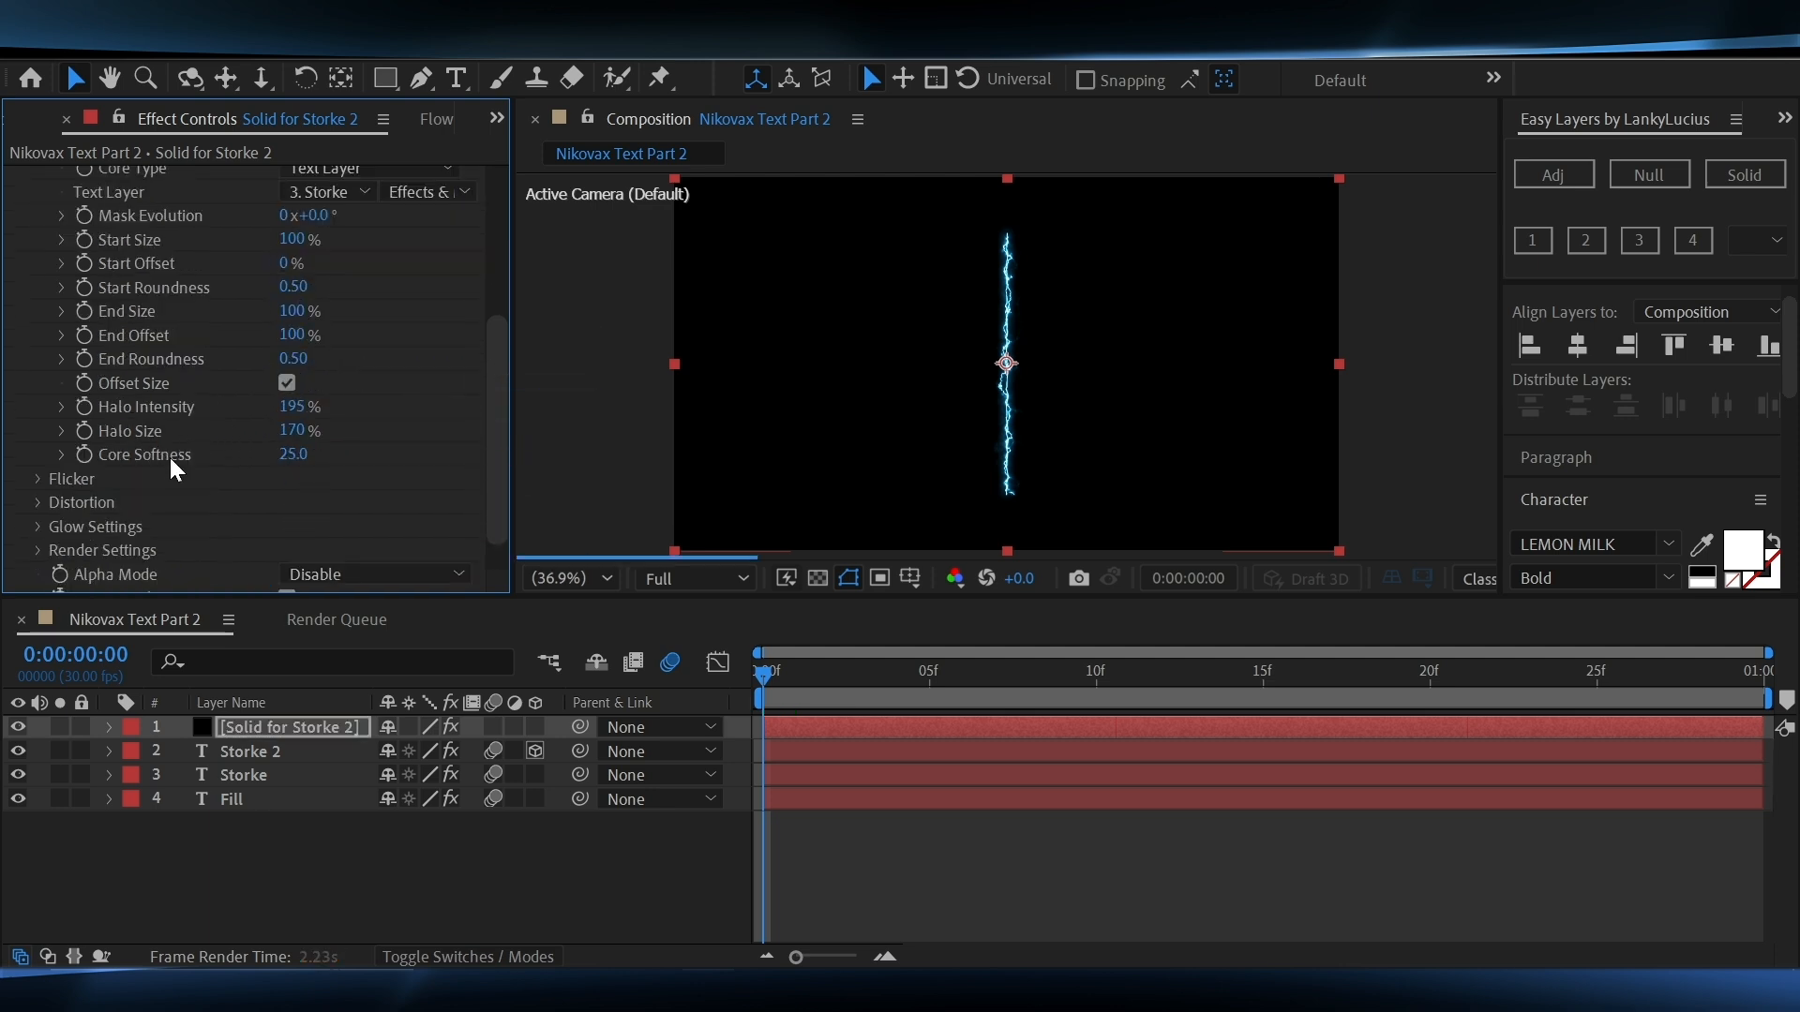
click(292, 240)
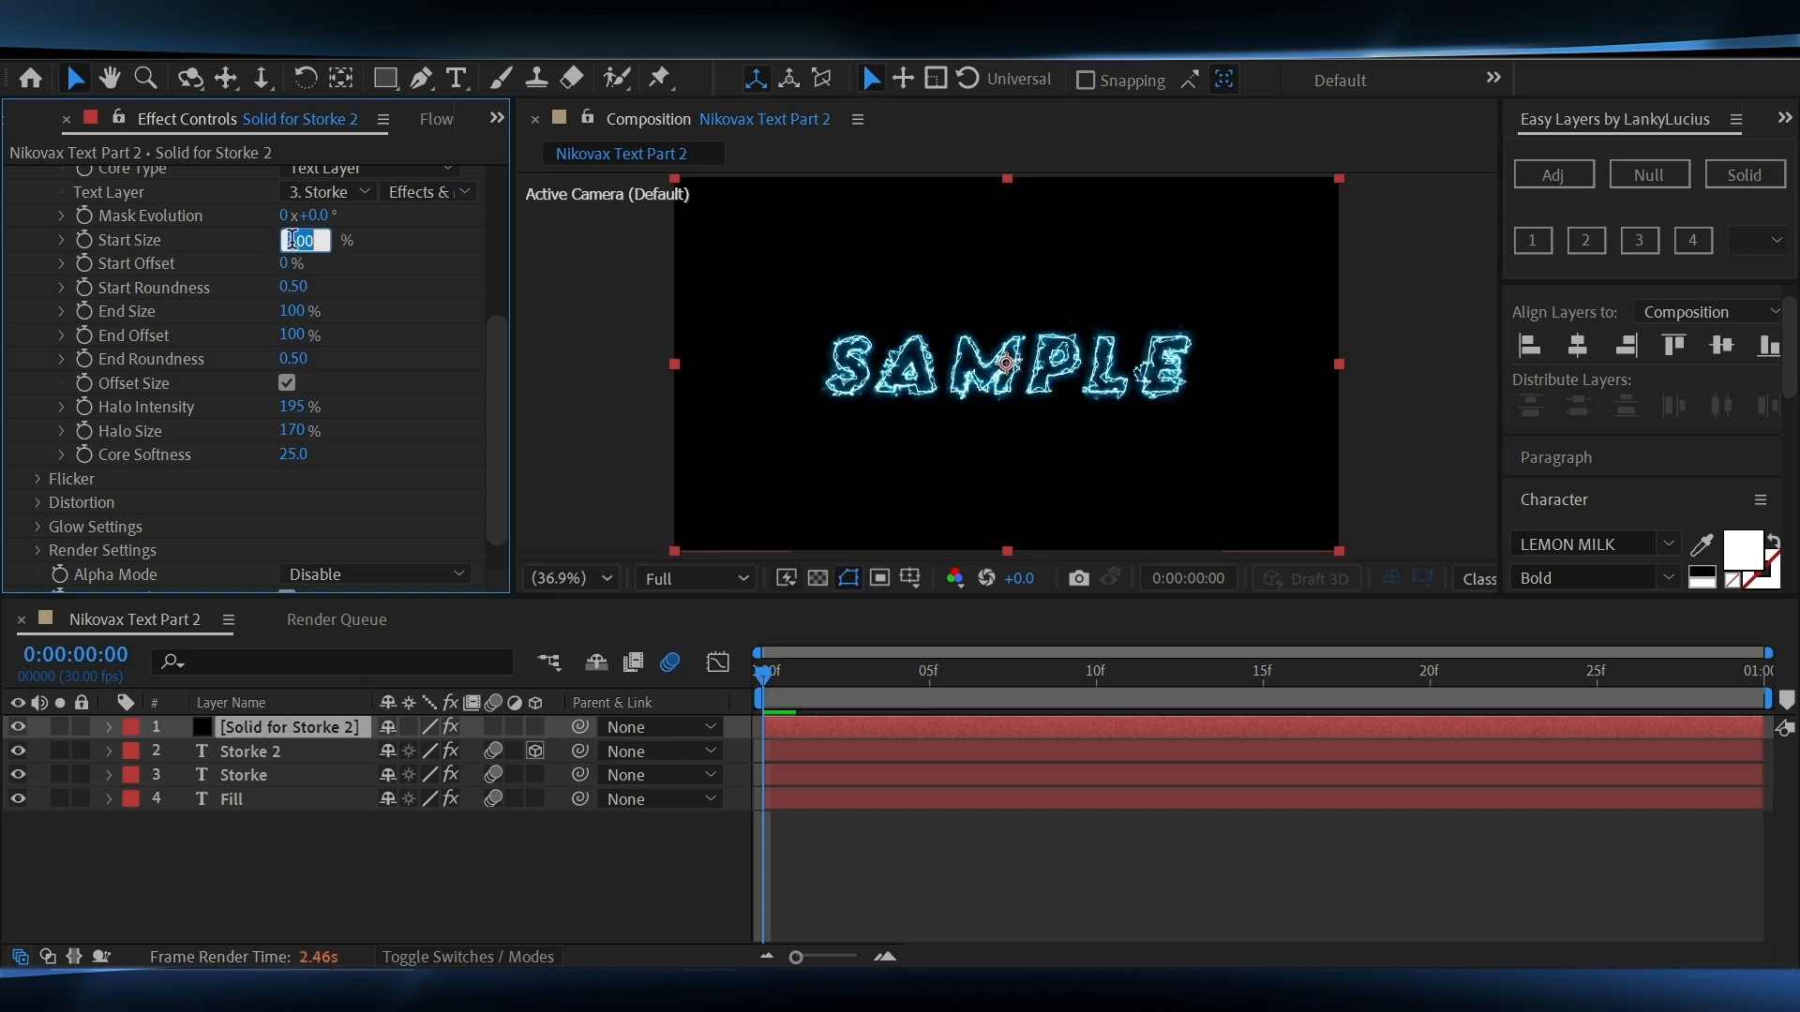
key(Return)
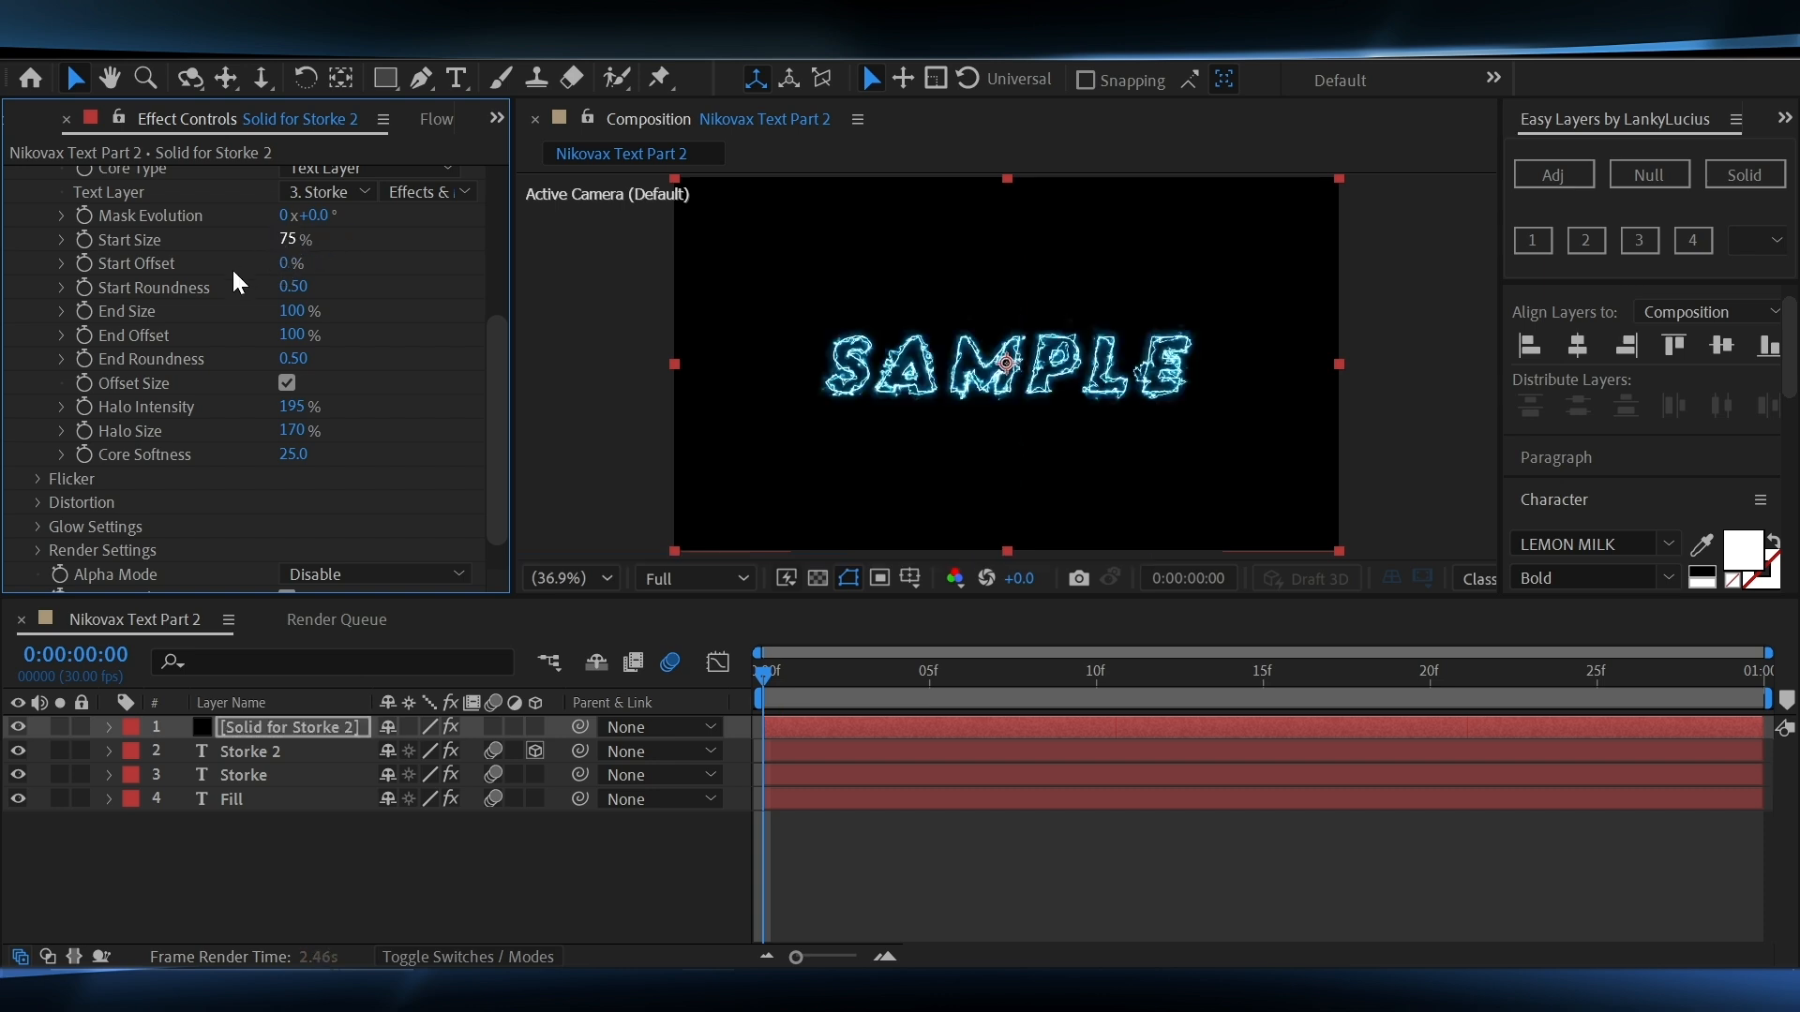
click(301, 312)
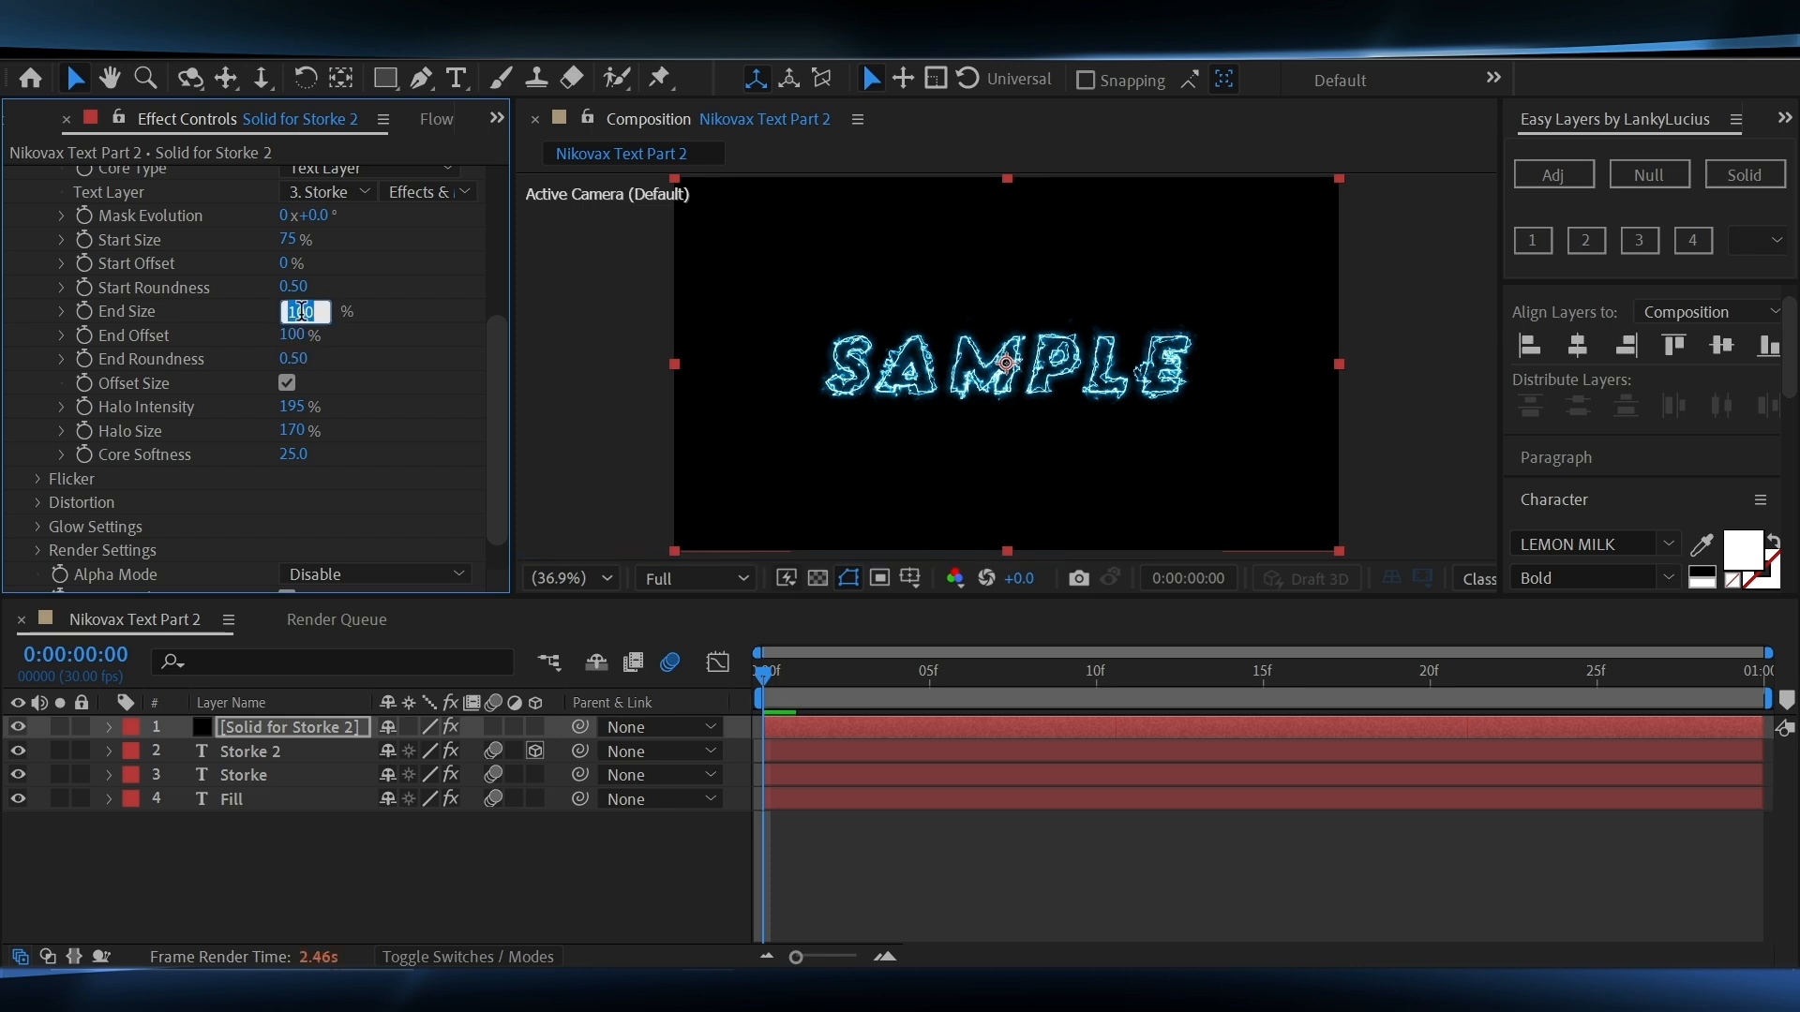
key(slash)
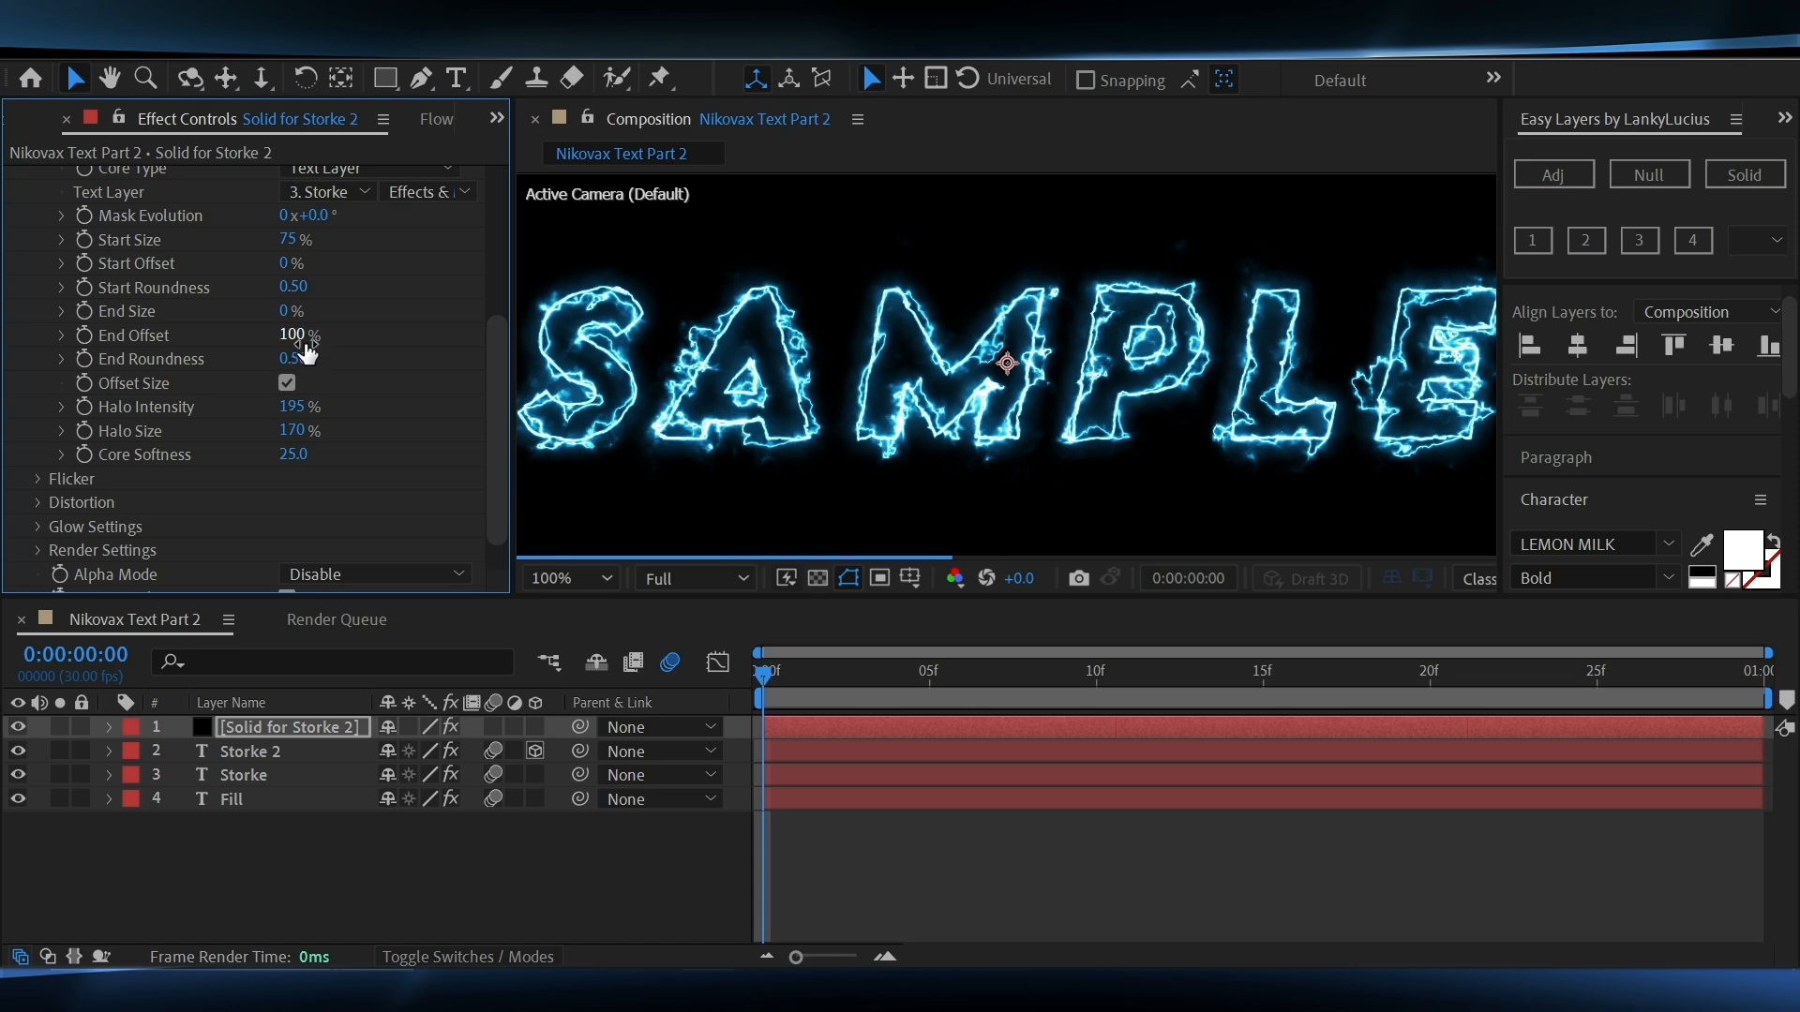
click(296, 335)
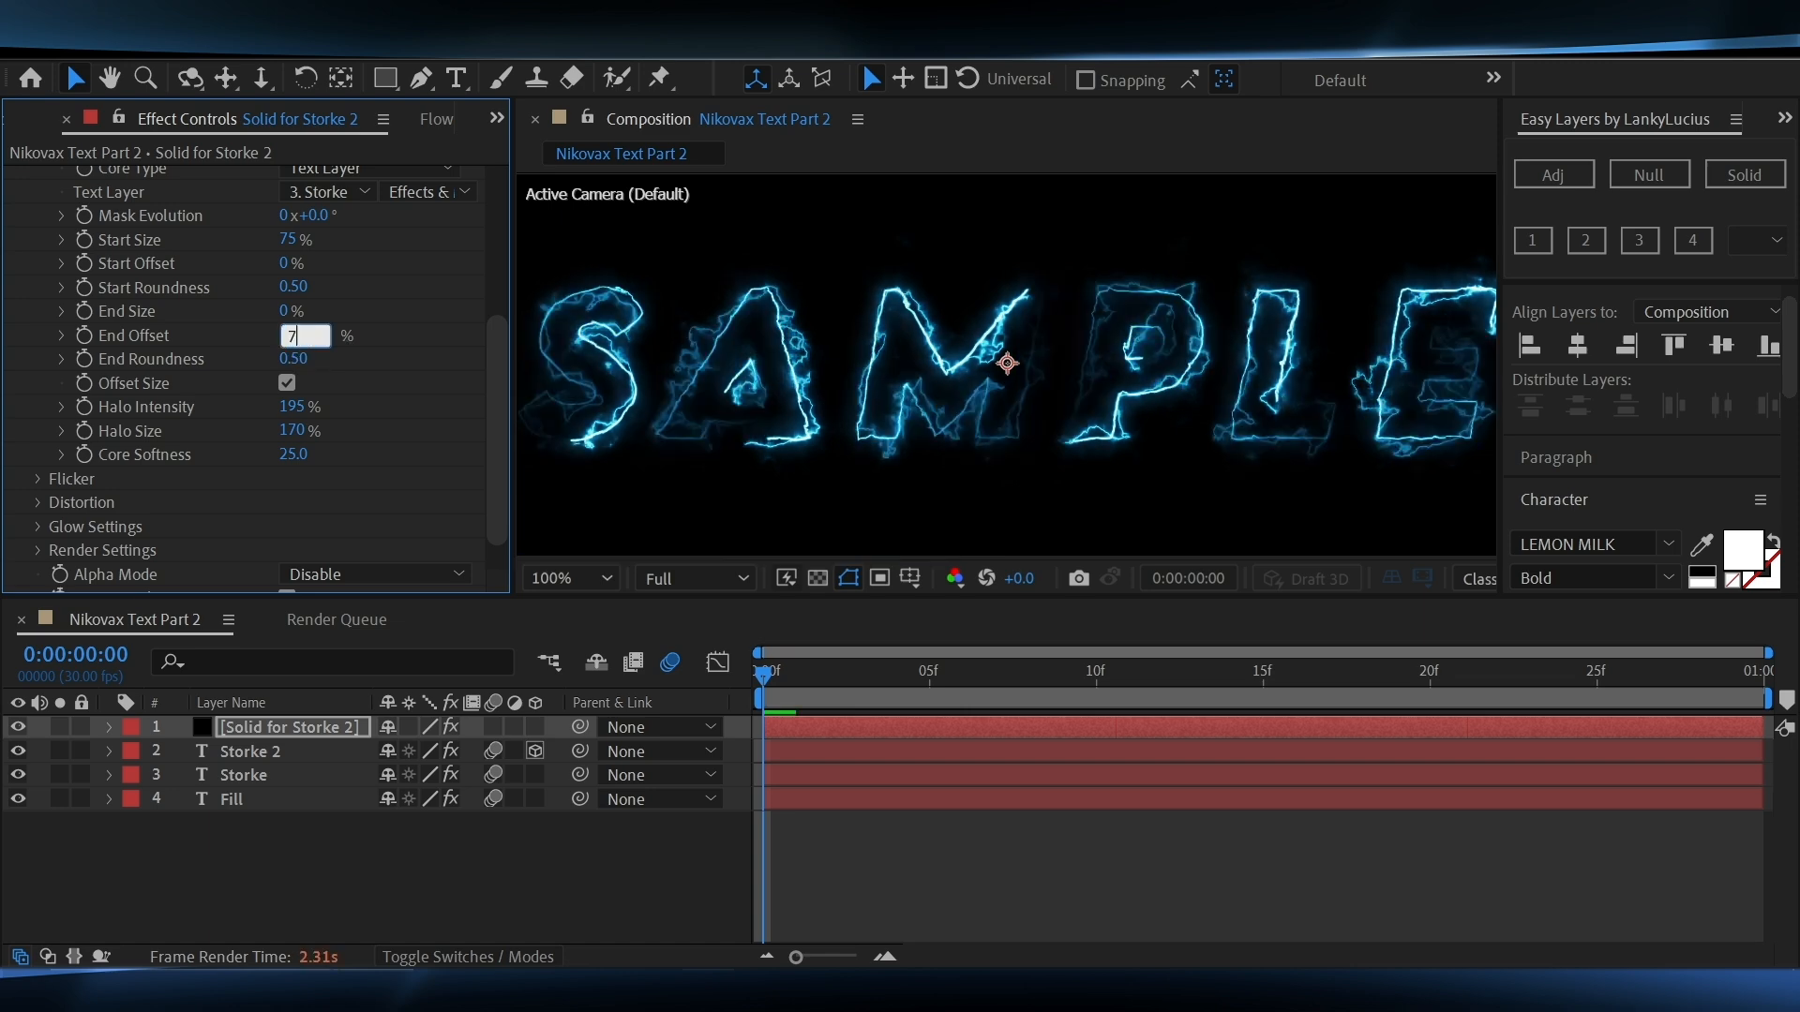
text(75)
key(Return)
Change Saber's composite setting in its render settings so the layers beneath show through the black background
scroll(205, 373, down, 1)
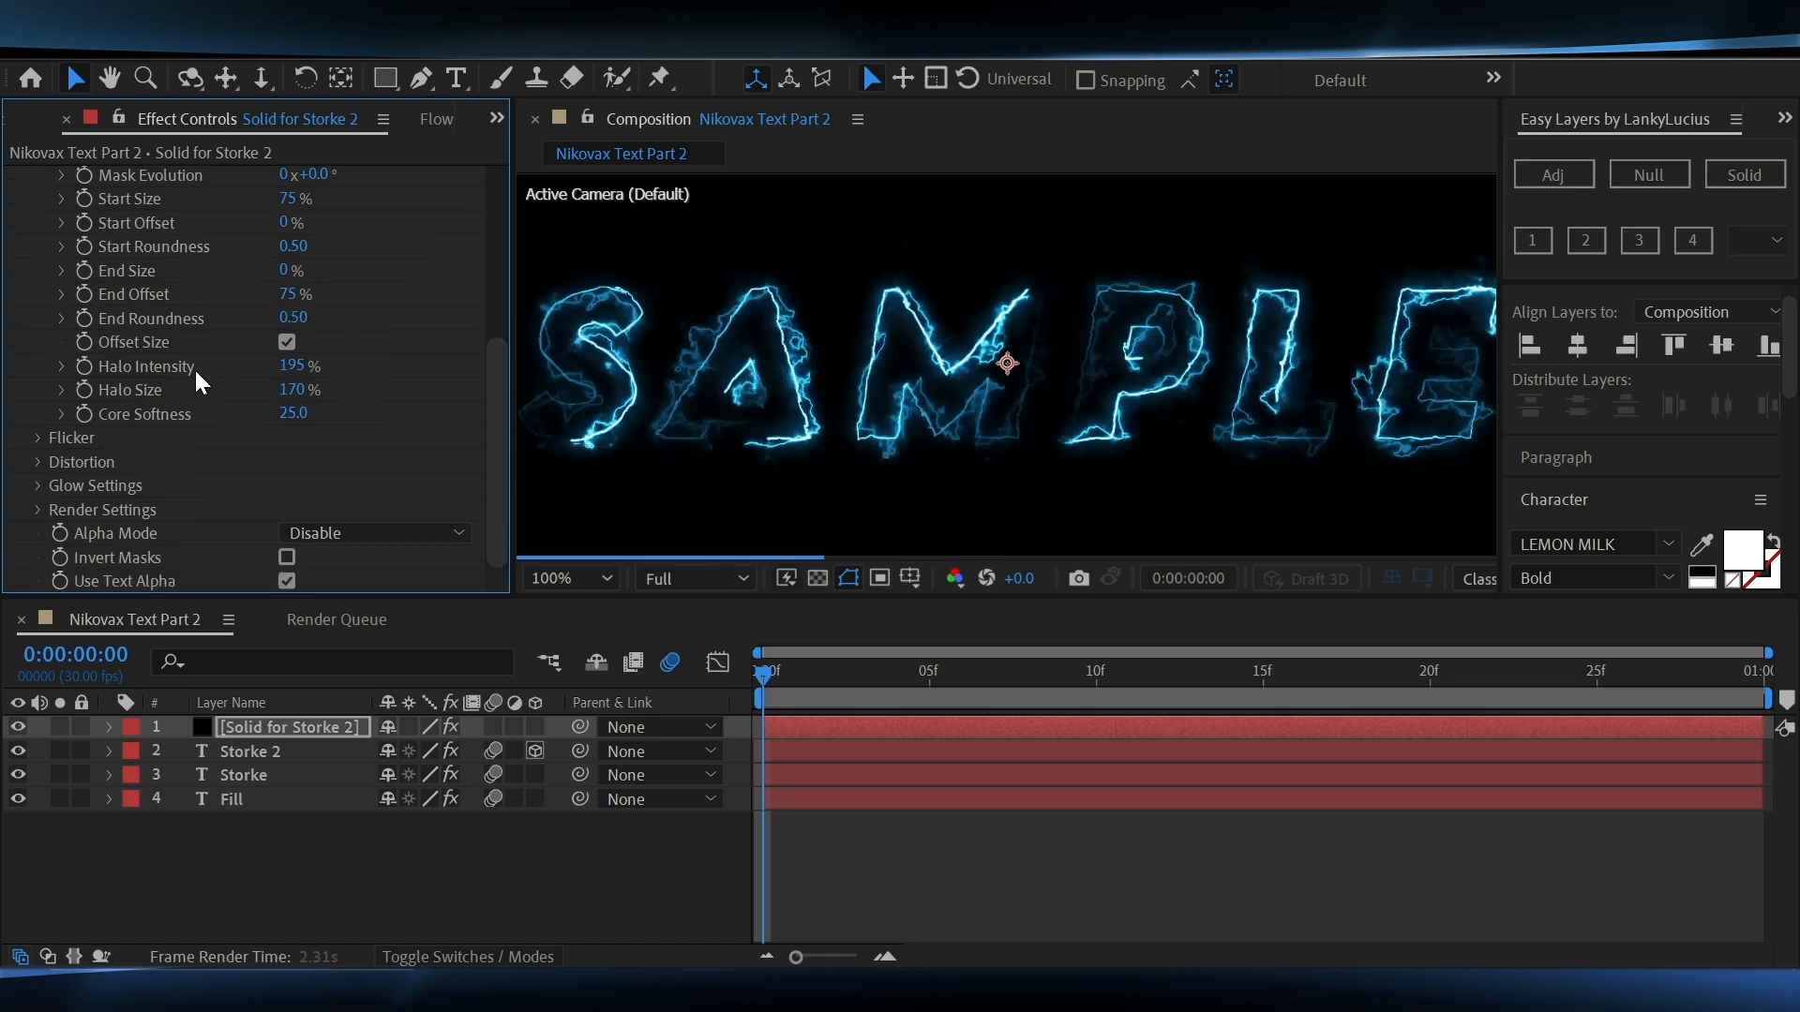
click(37, 510)
scroll(165, 498, down, 6)
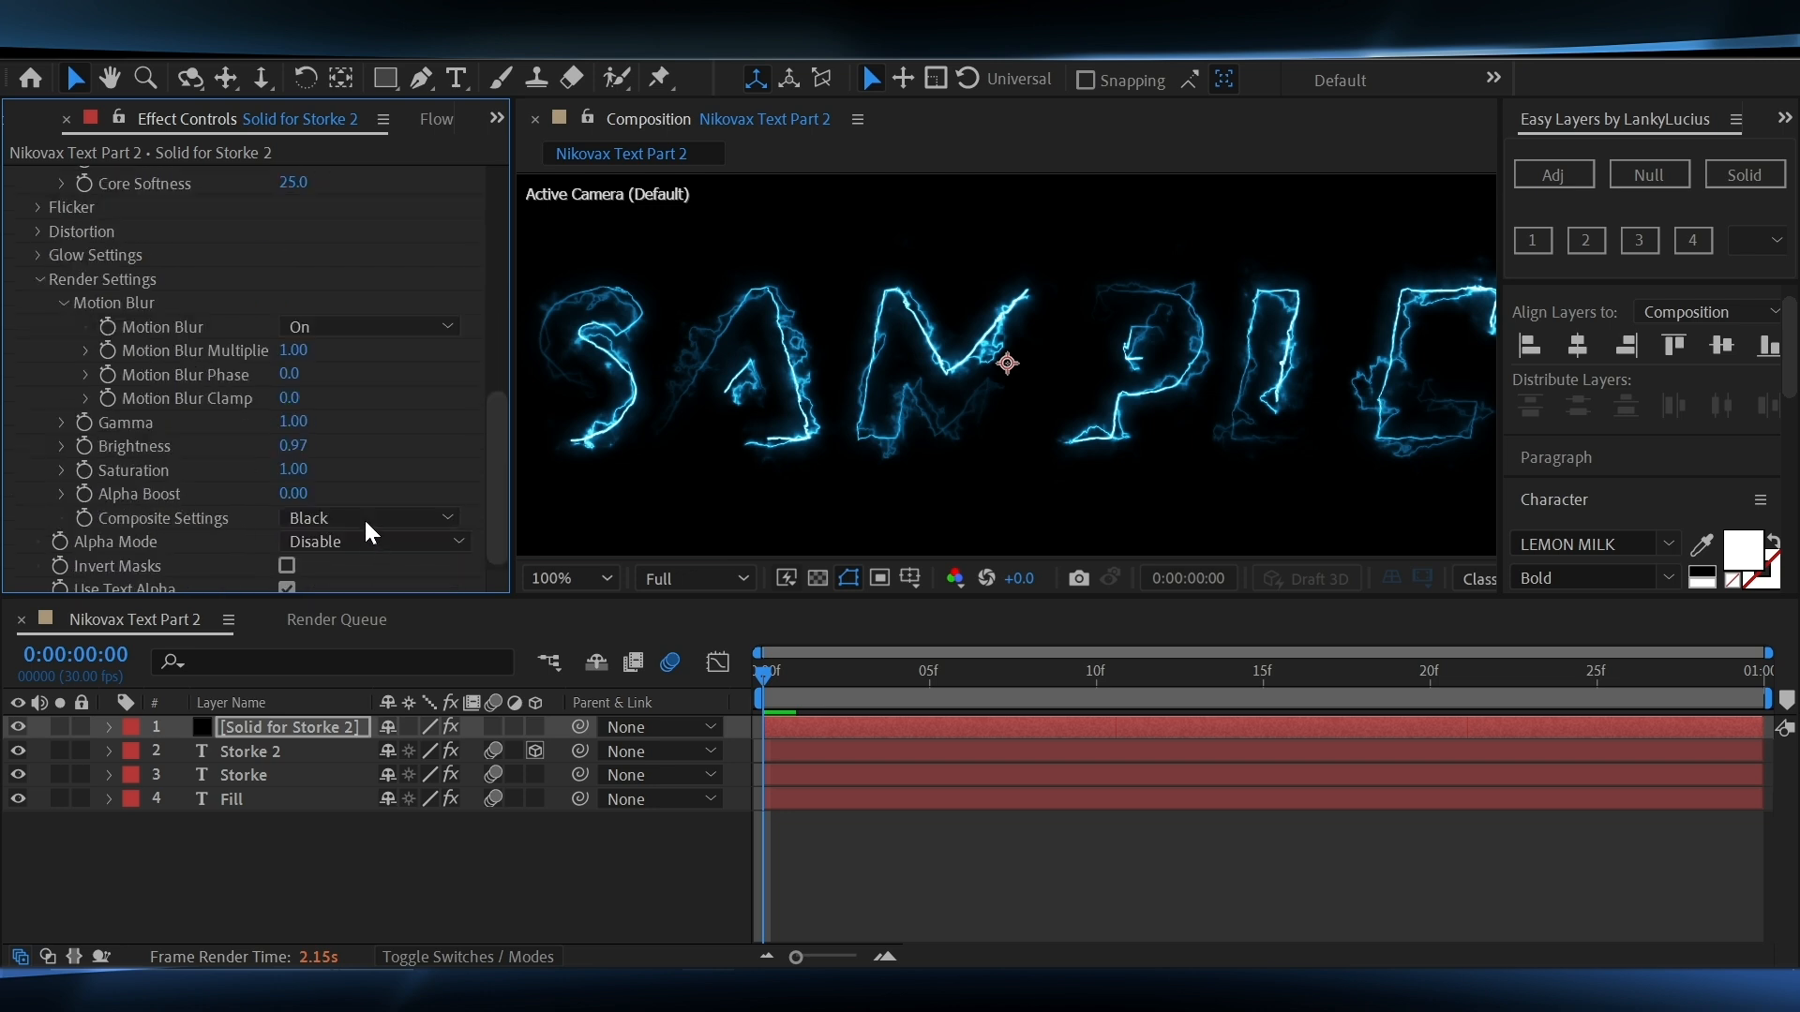
click(364, 517)
click(330, 548)
Sample the title's blue-violet fill as Saber's glow color
scroll(178, 310, up, 7)
scroll(178, 309, up, 3)
click(330, 249)
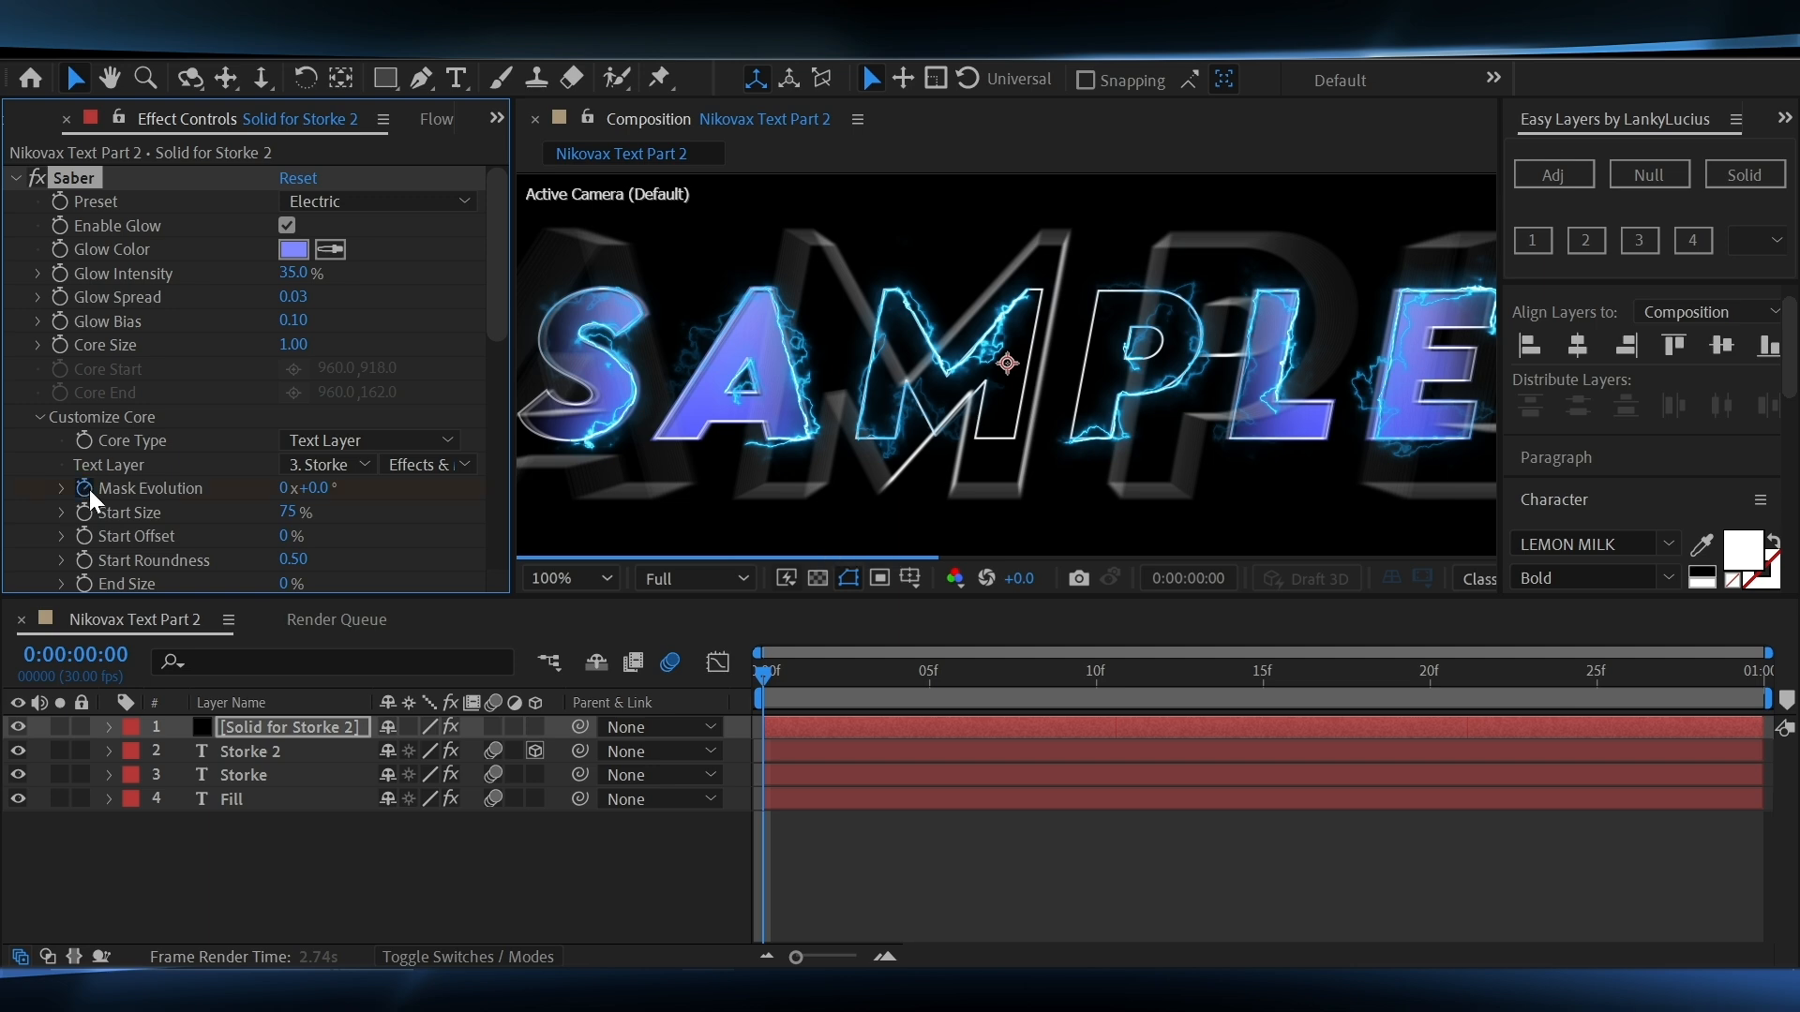
Keyframe Saber's Mask Evolution from 0° at frame 0 to 180°, moving the second keyframe to the end of the layer
click(1751, 678)
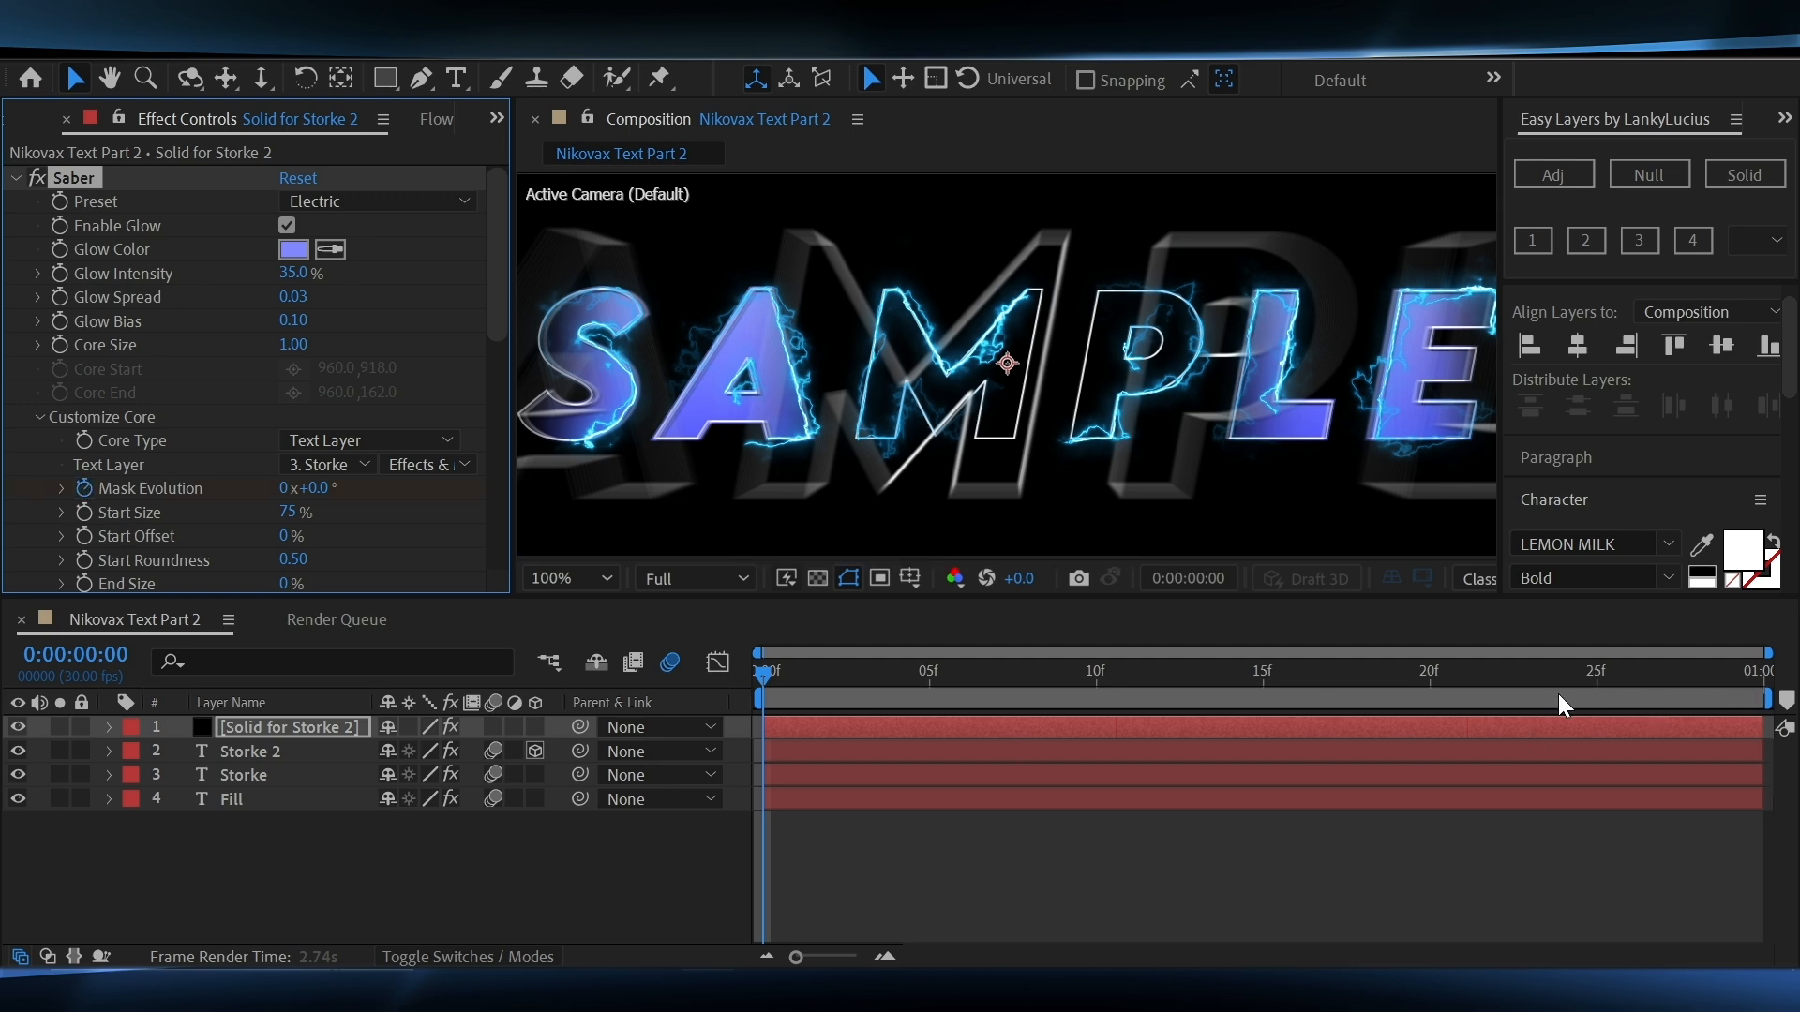
click(325, 494)
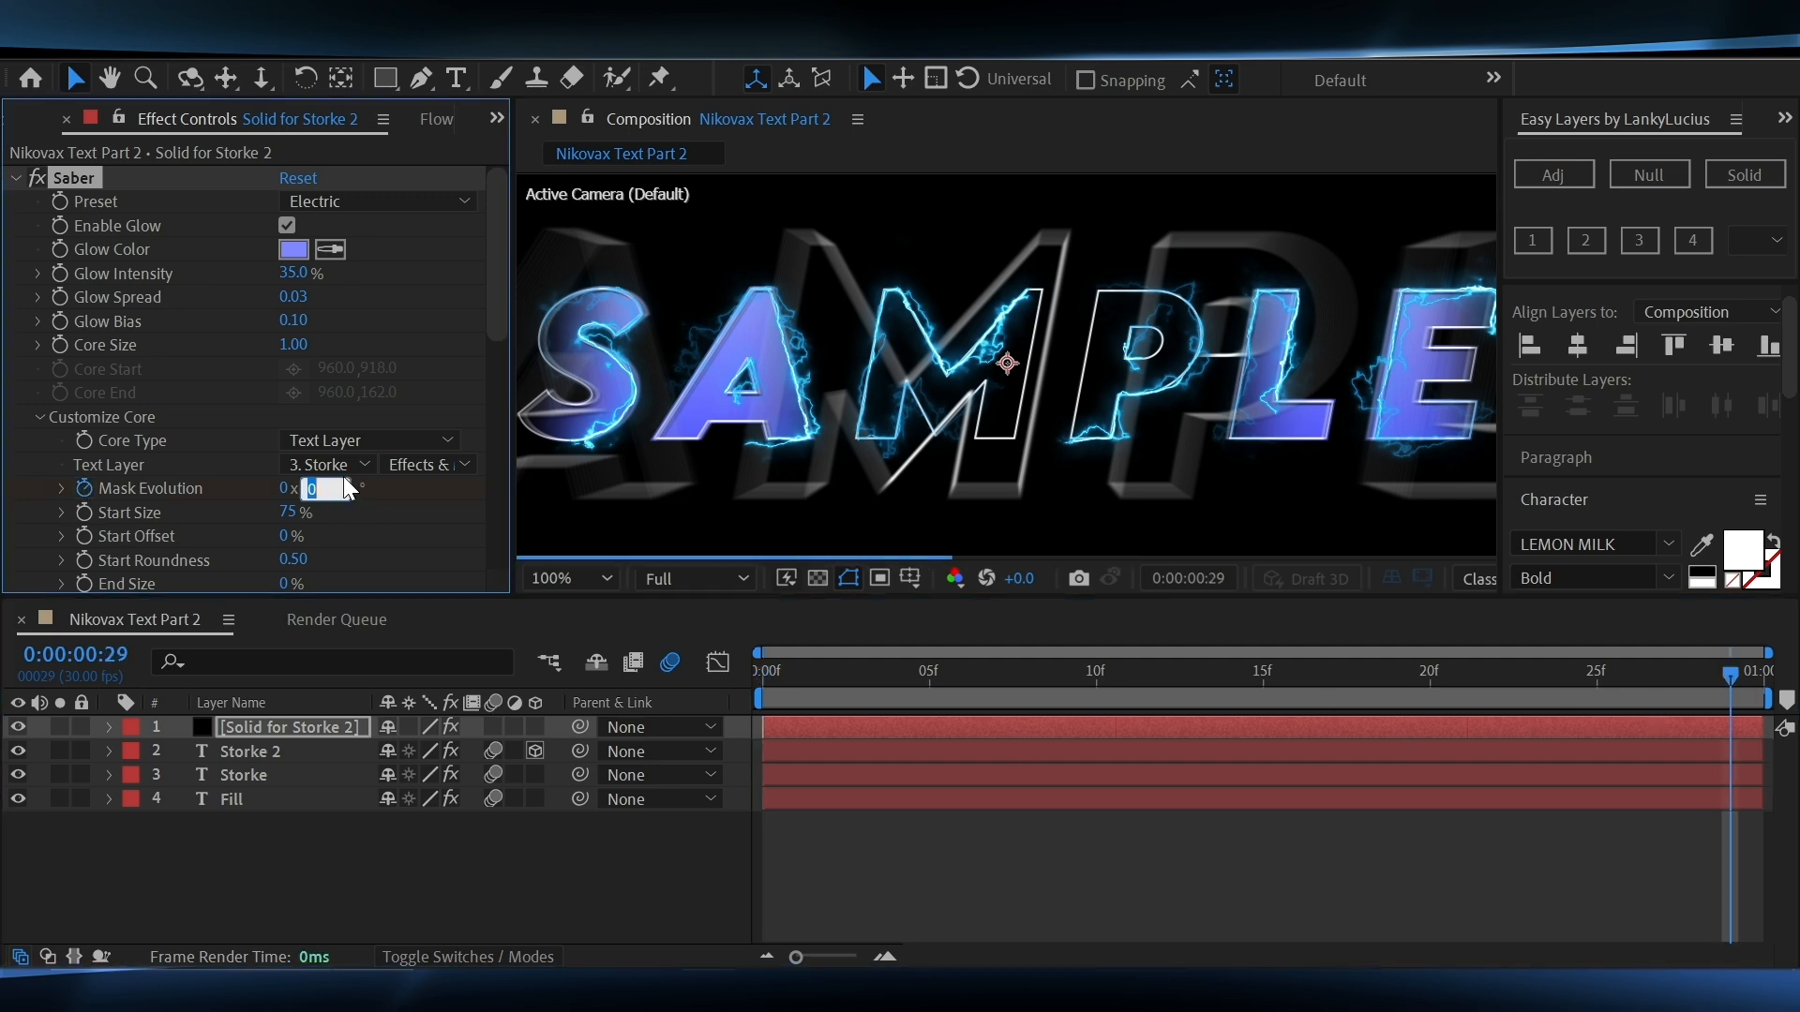
text(180)
key(Return)
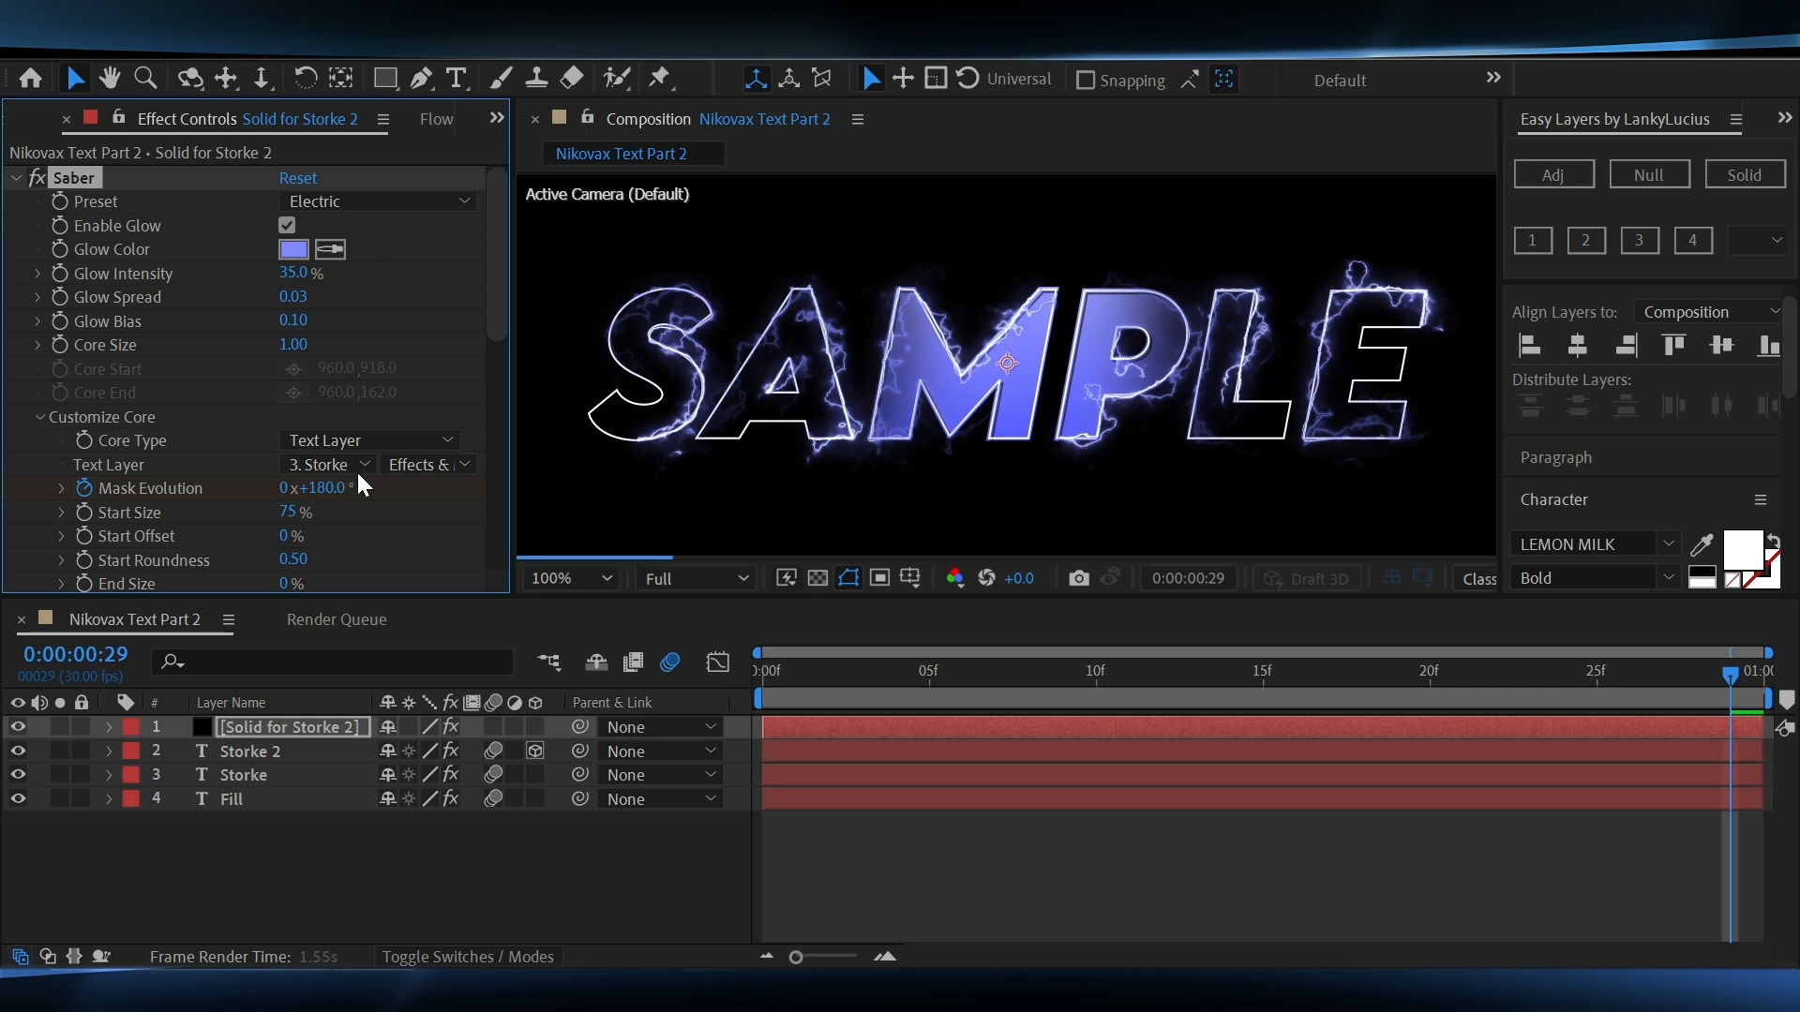
key(u)
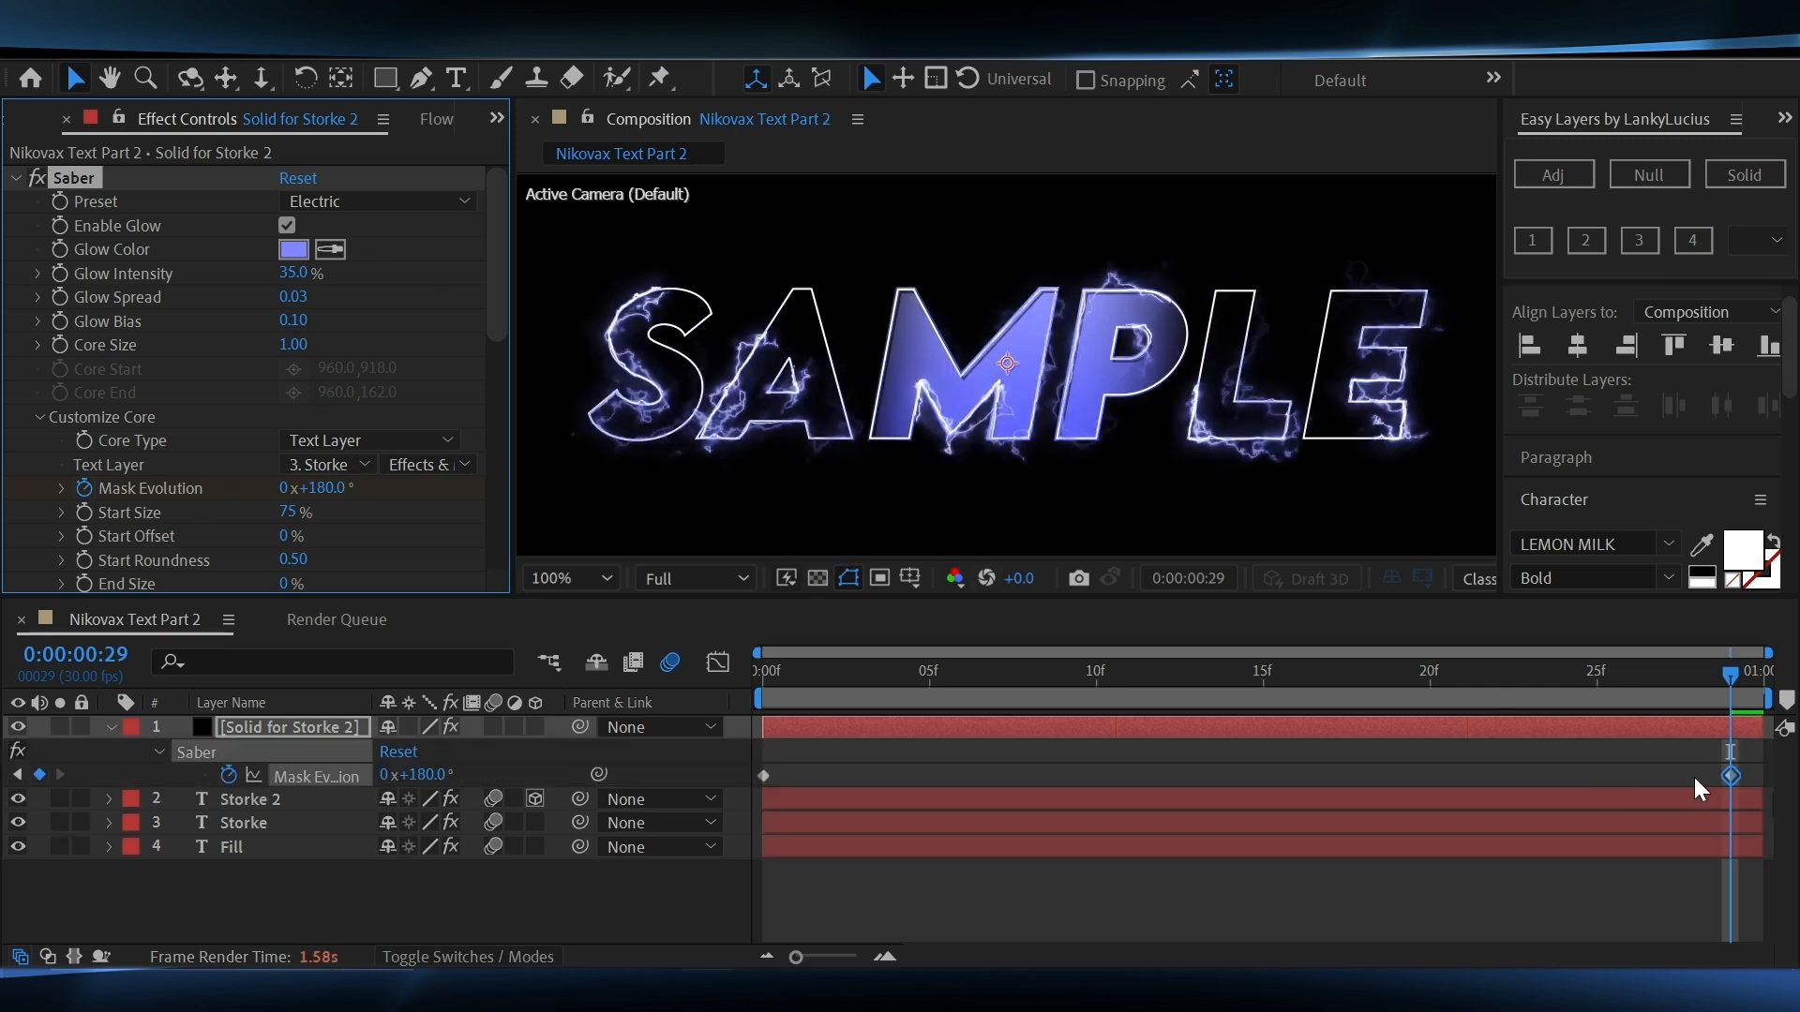
click(1731, 775)
drag(1729, 775, 1747, 782)
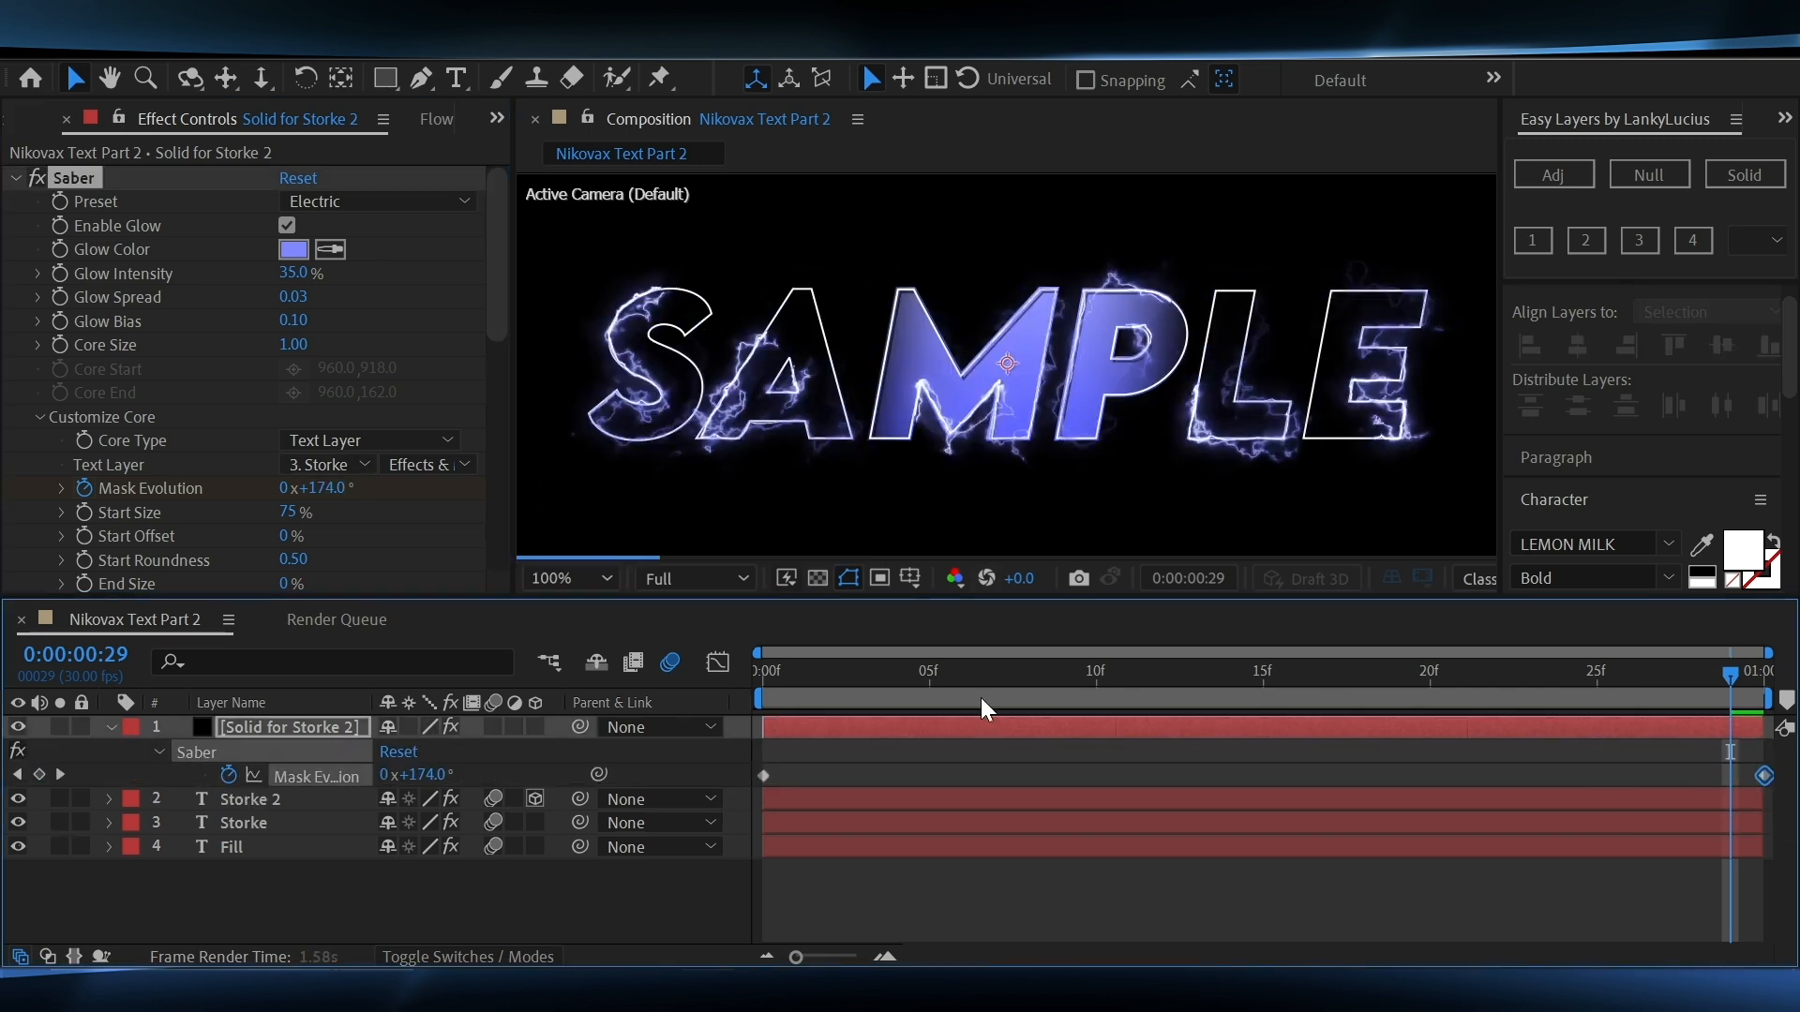
click(740, 678)
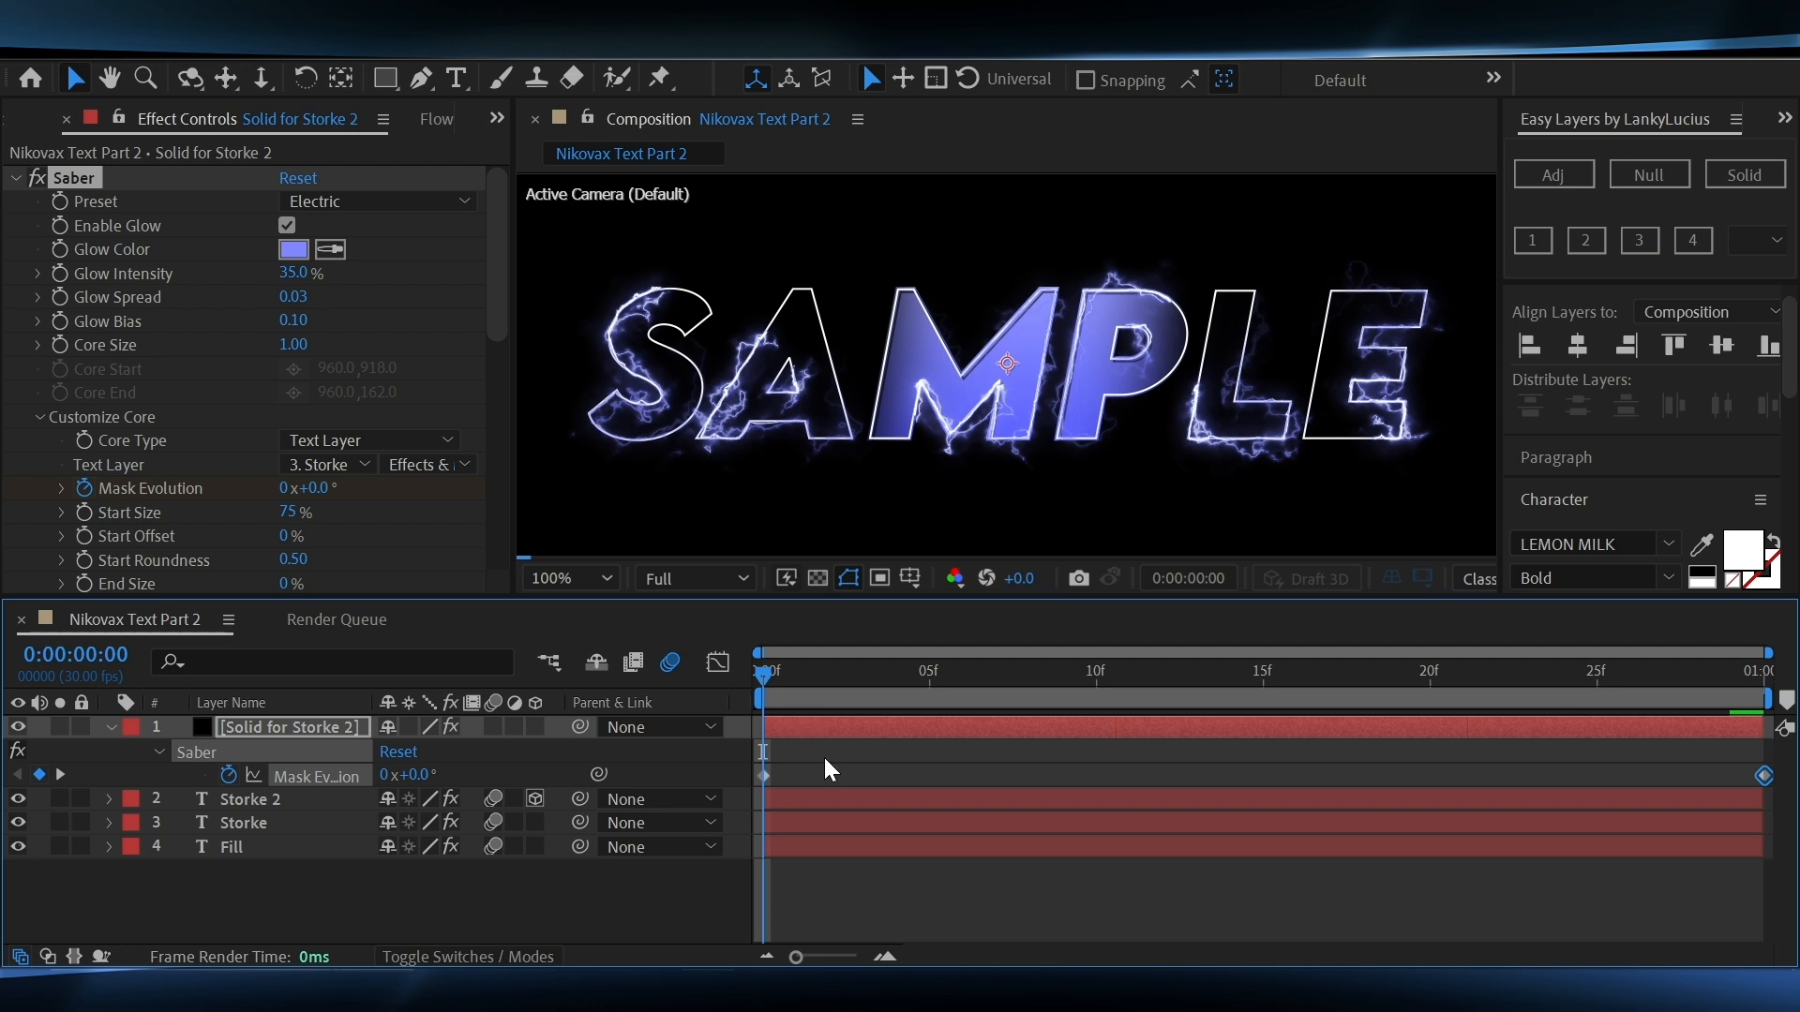
key(F2)
click(110, 729)
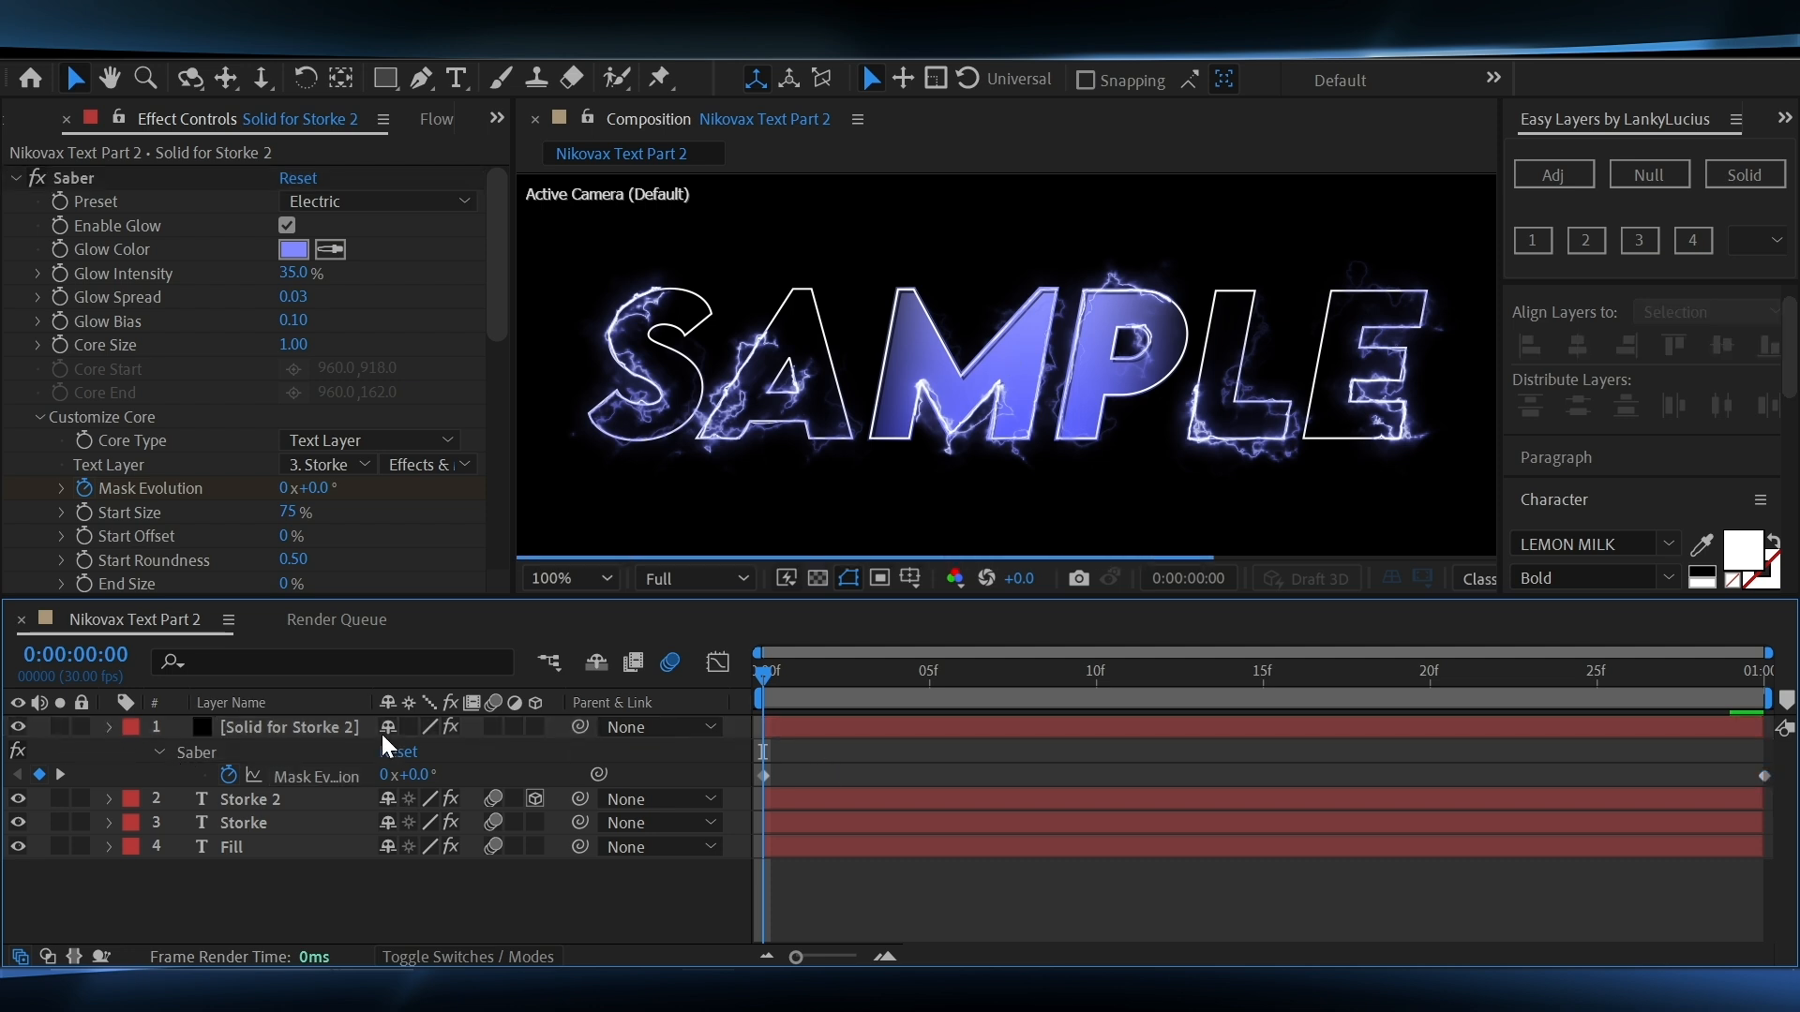
Pre-compose the Saber solid as "Saber", moving all attributes into the new composition
click(847, 733)
key(ctrl+shift+c)
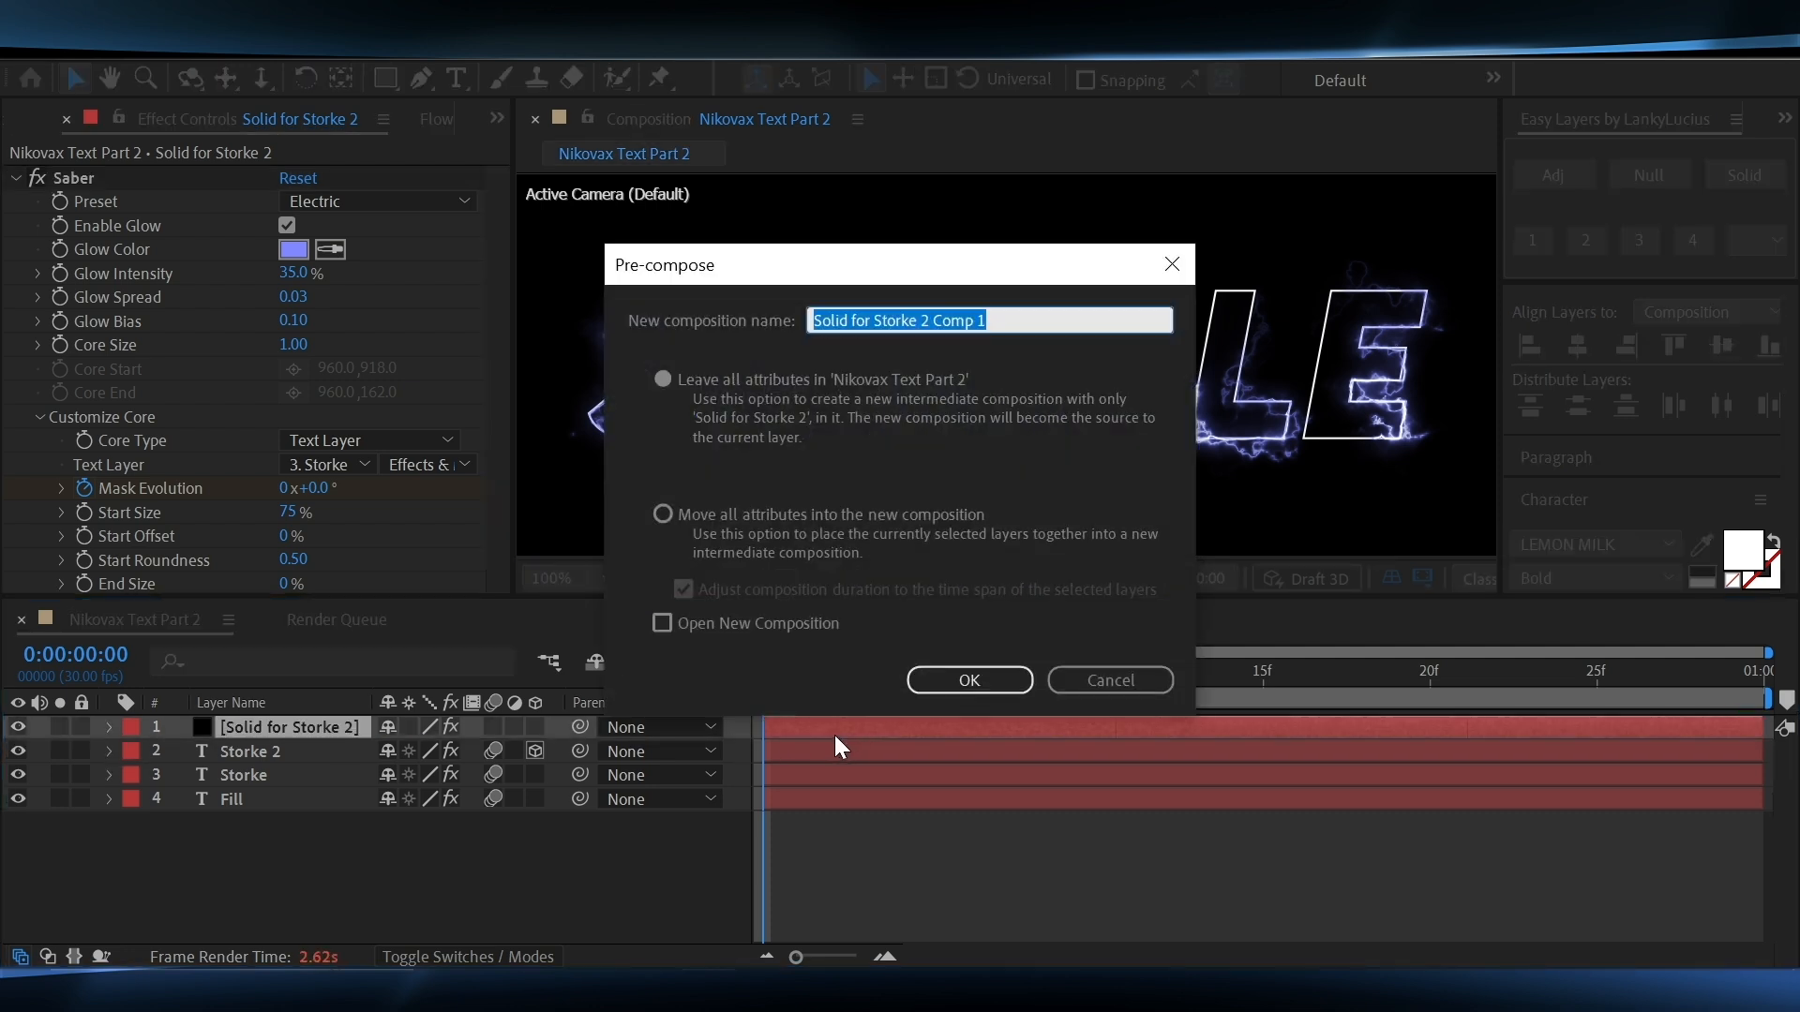
text(Saber)
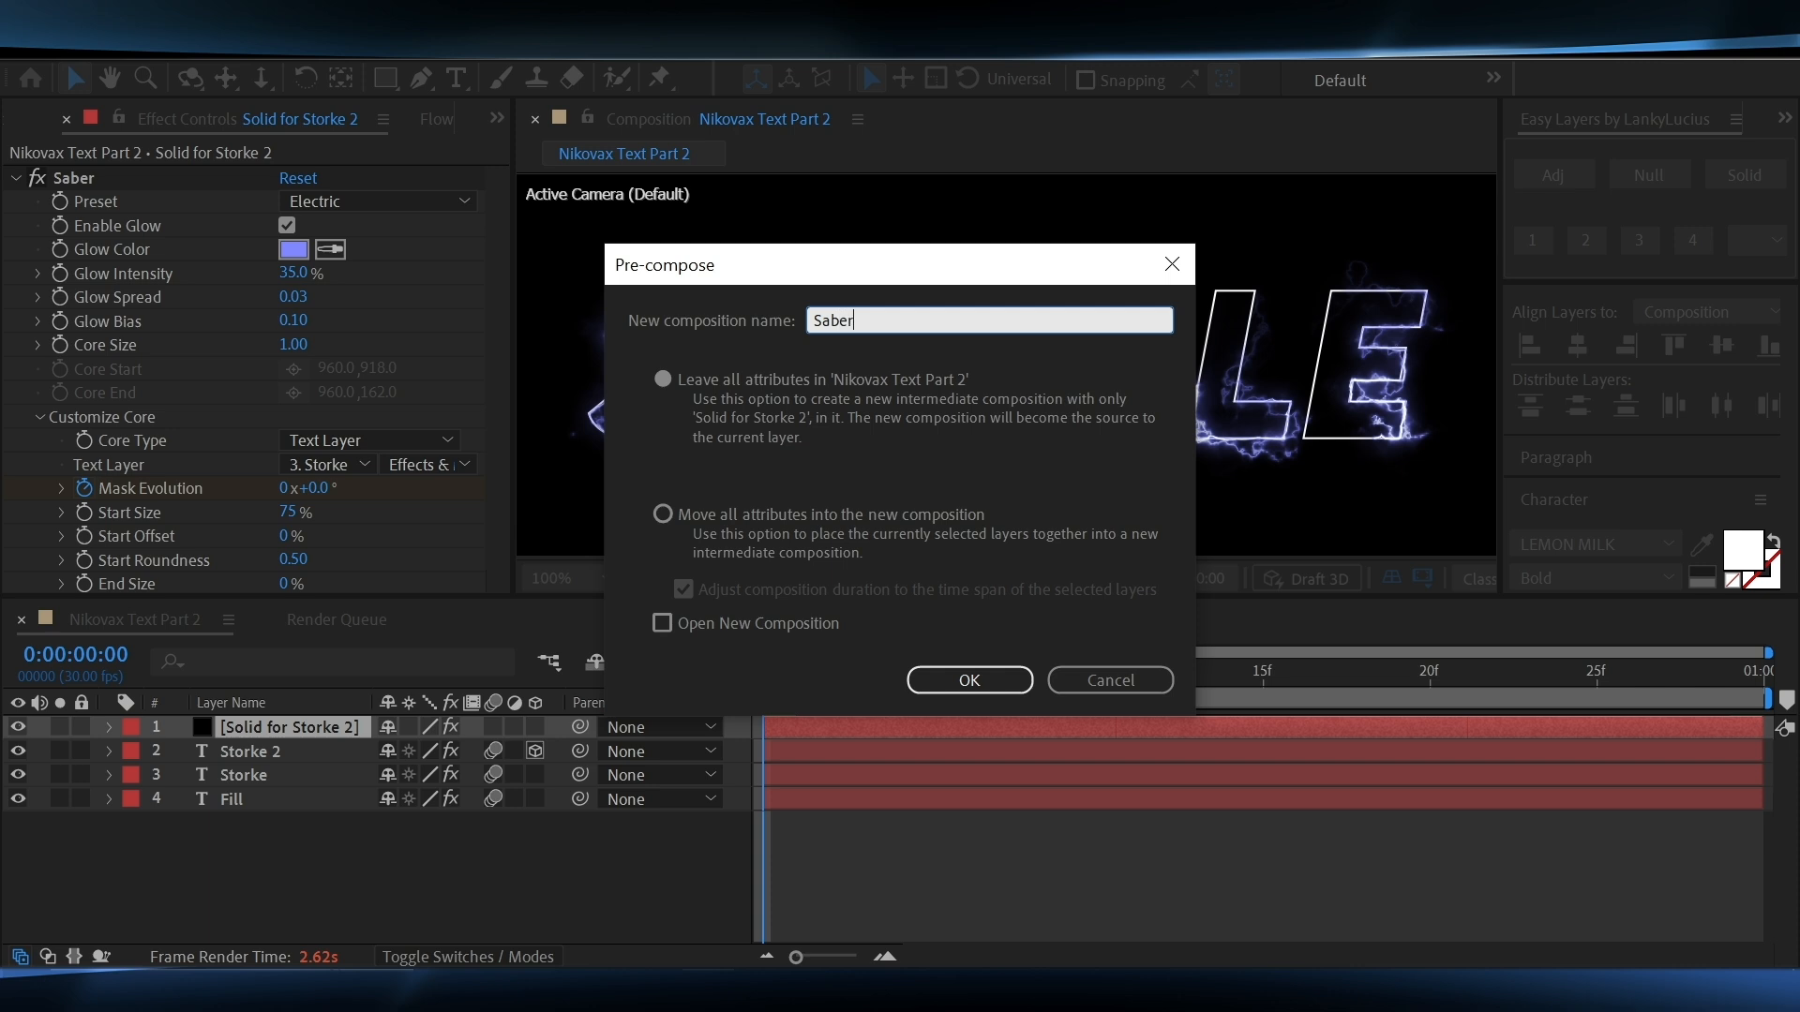
click(684, 517)
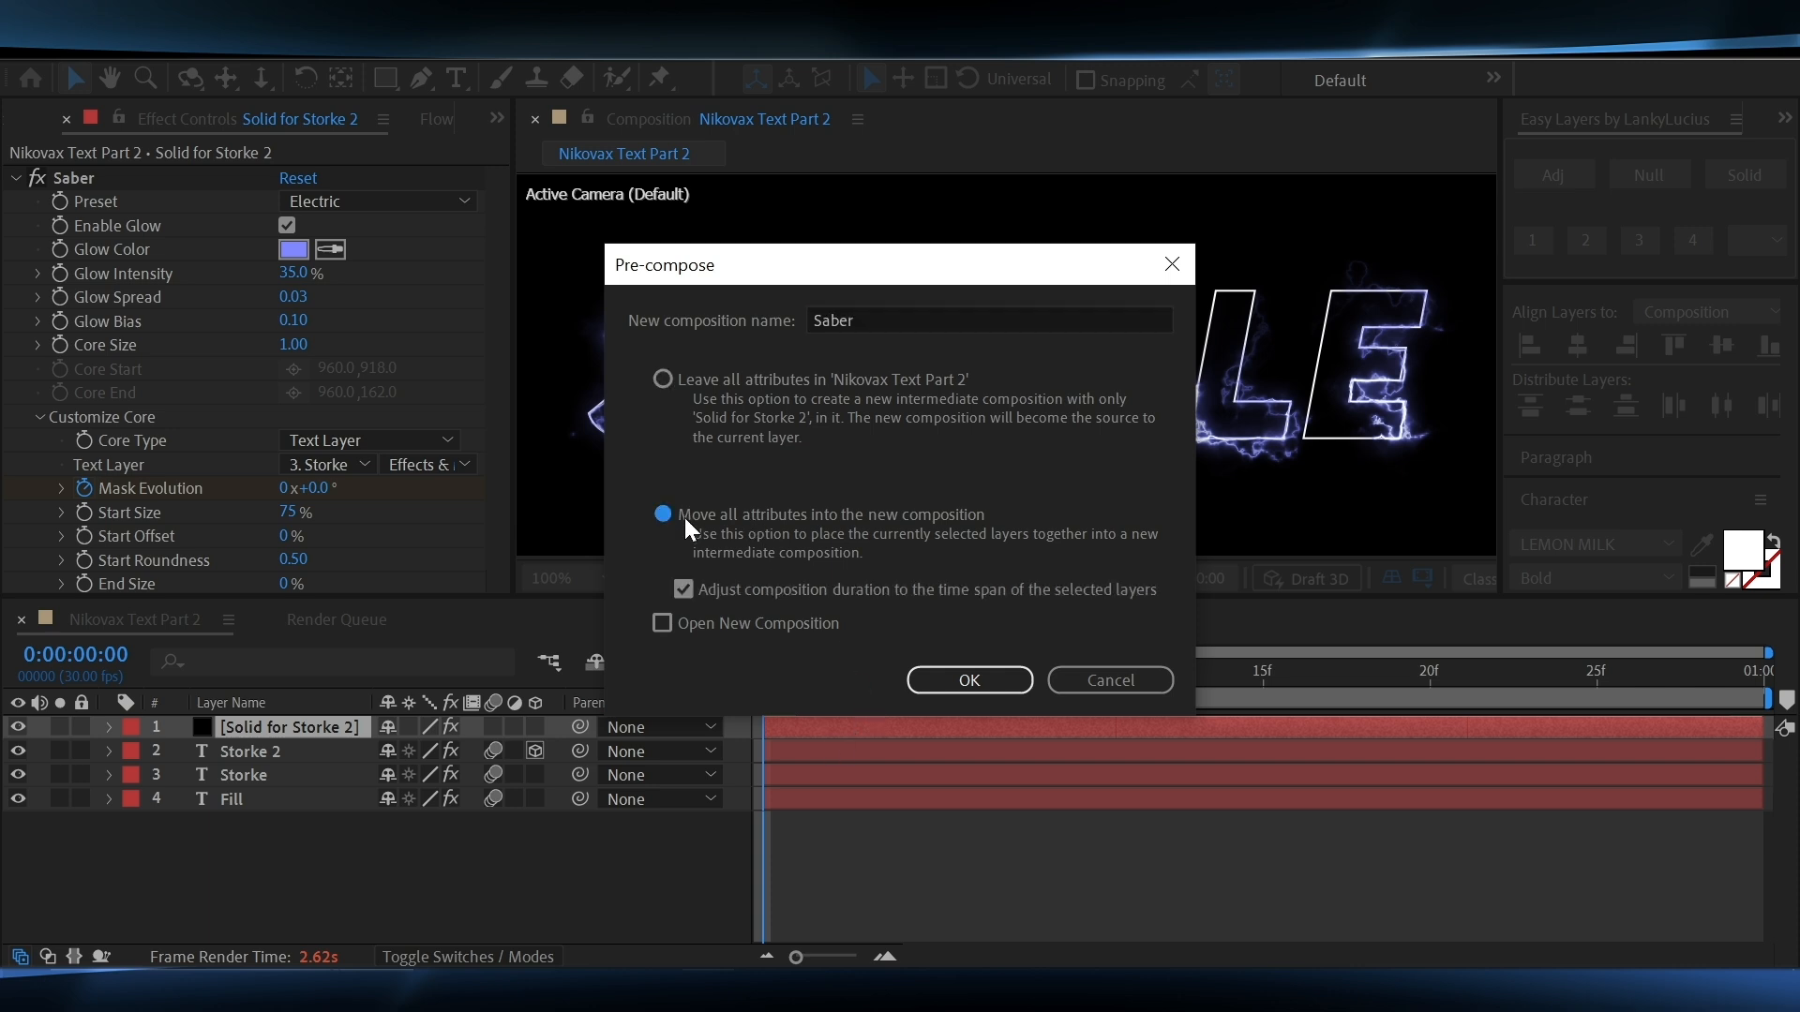
click(970, 683)
Add an adjustment layer above the Saber composition and apply Deep Glow to it
click(567, 577)
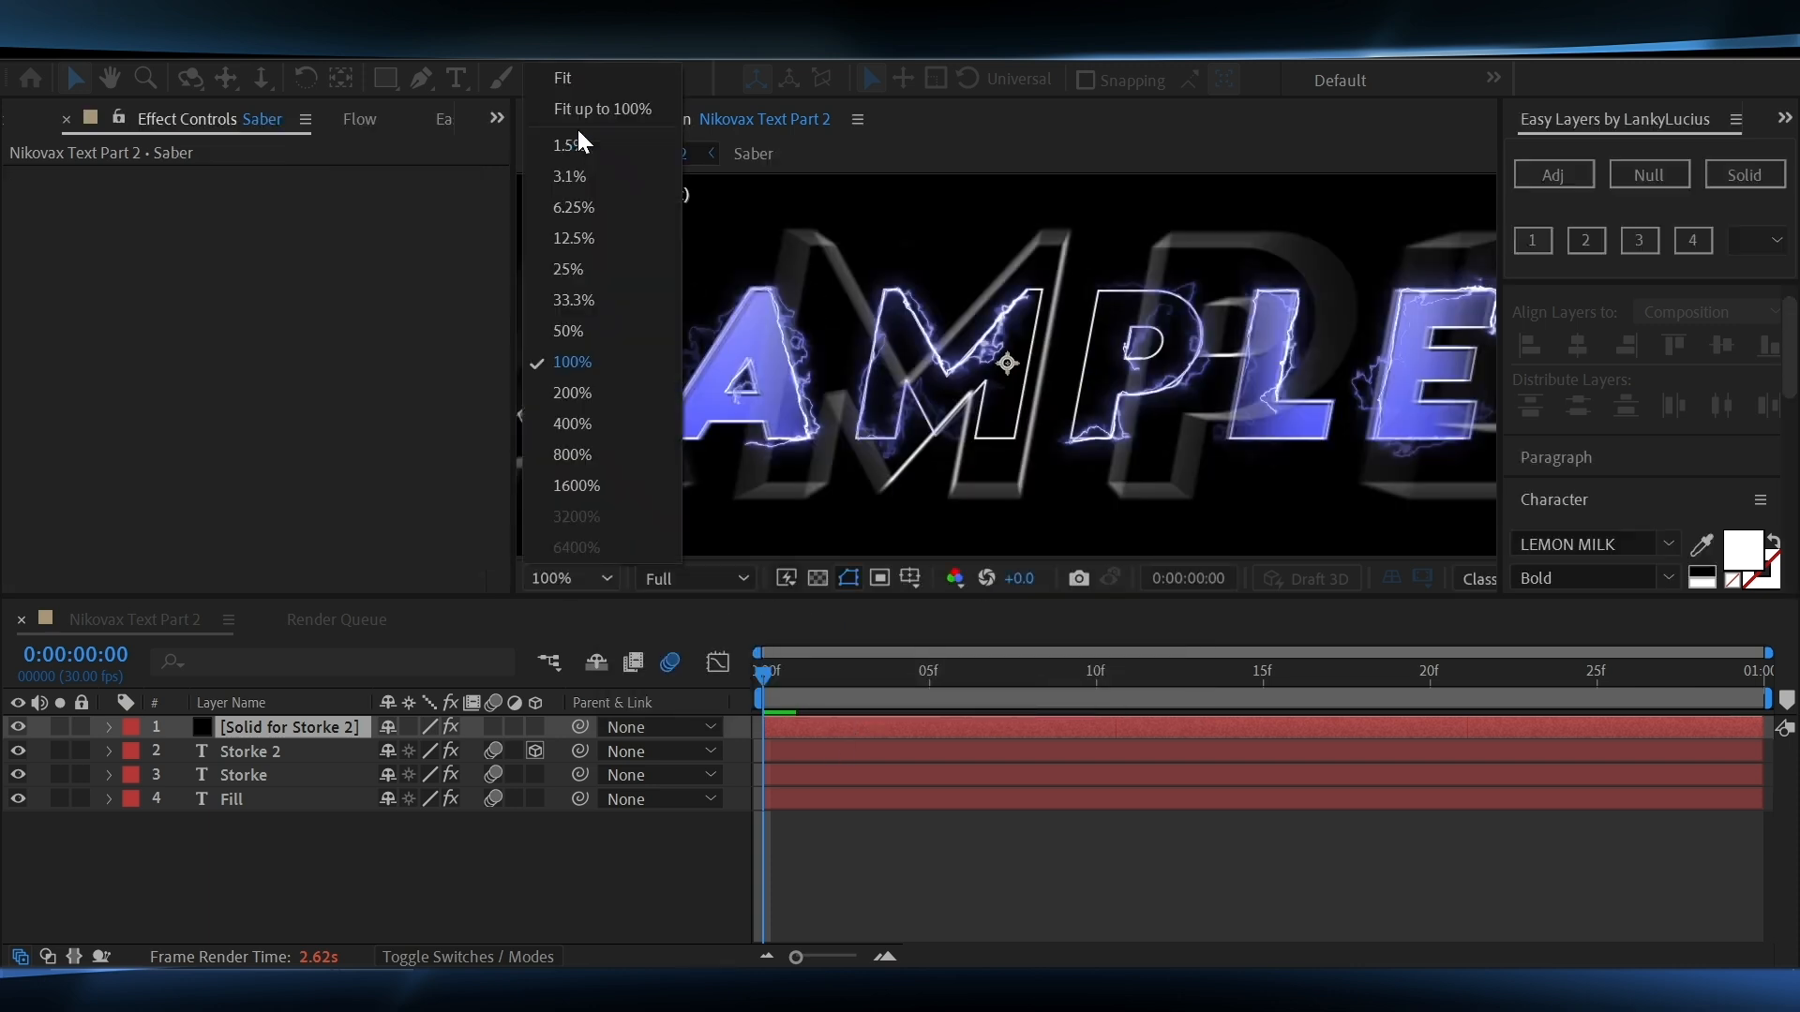
click(577, 62)
click(1553, 174)
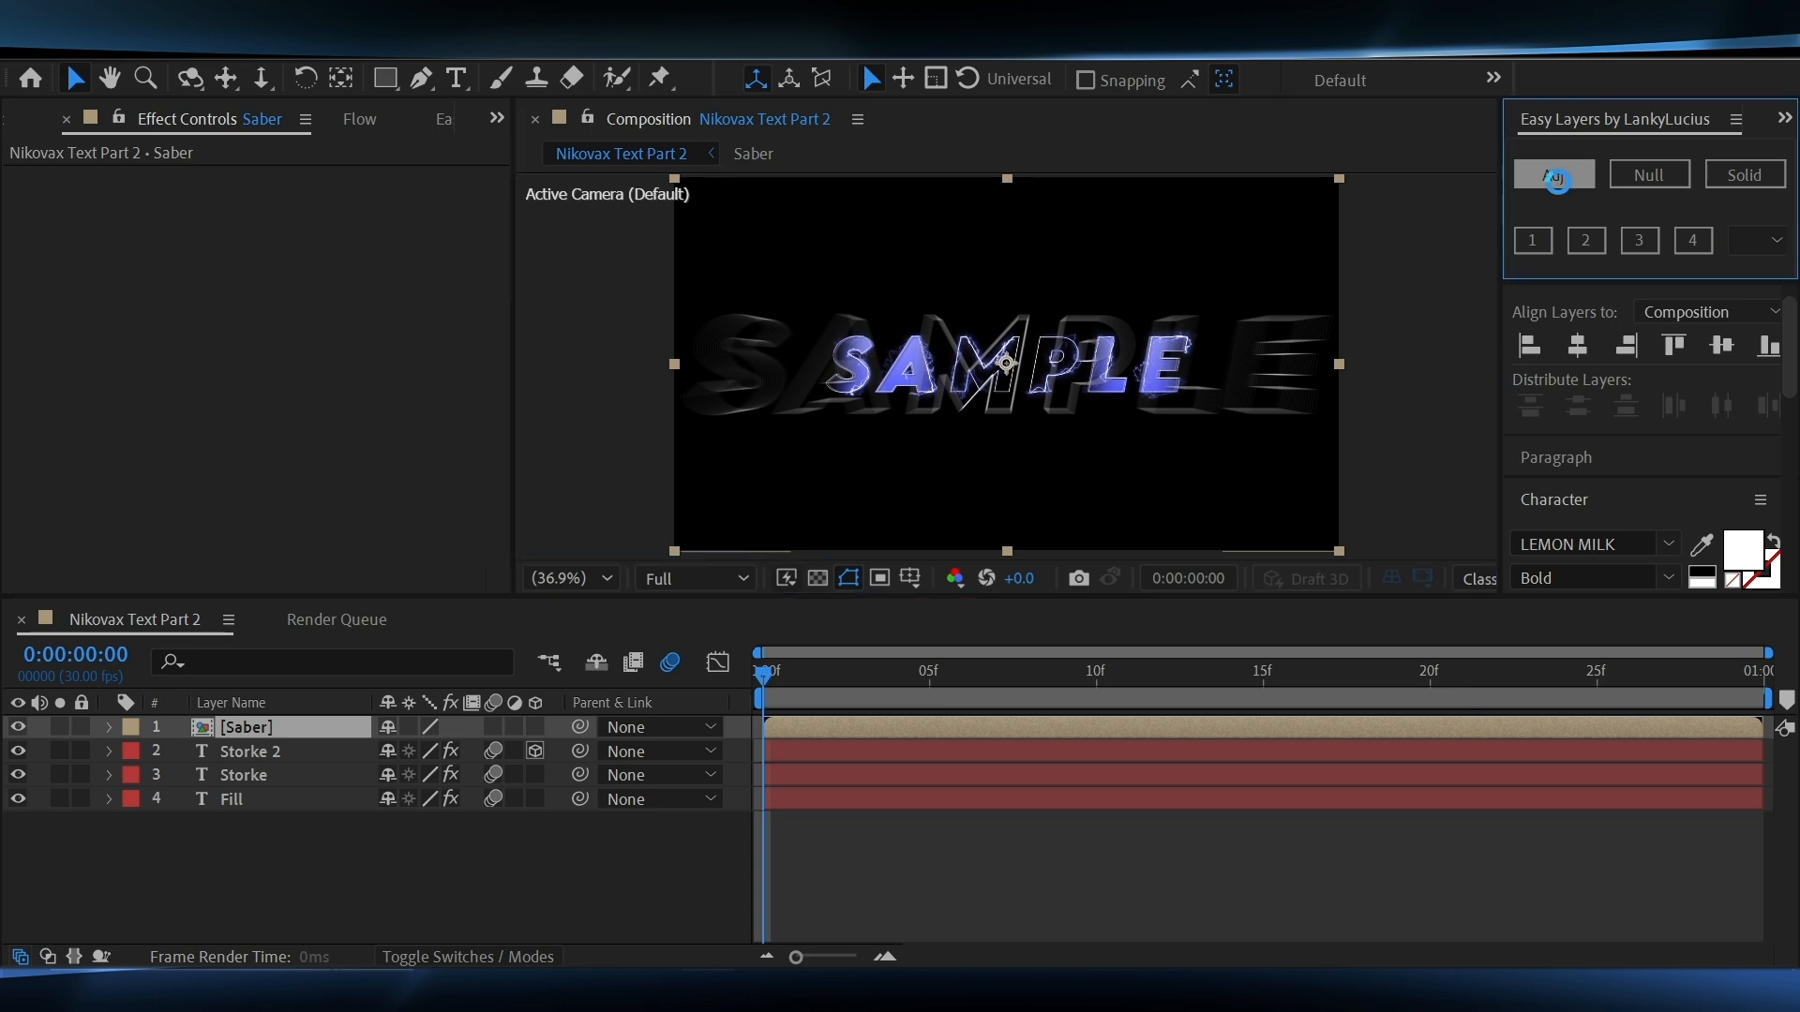
key(ctrl+space)
text(dee)
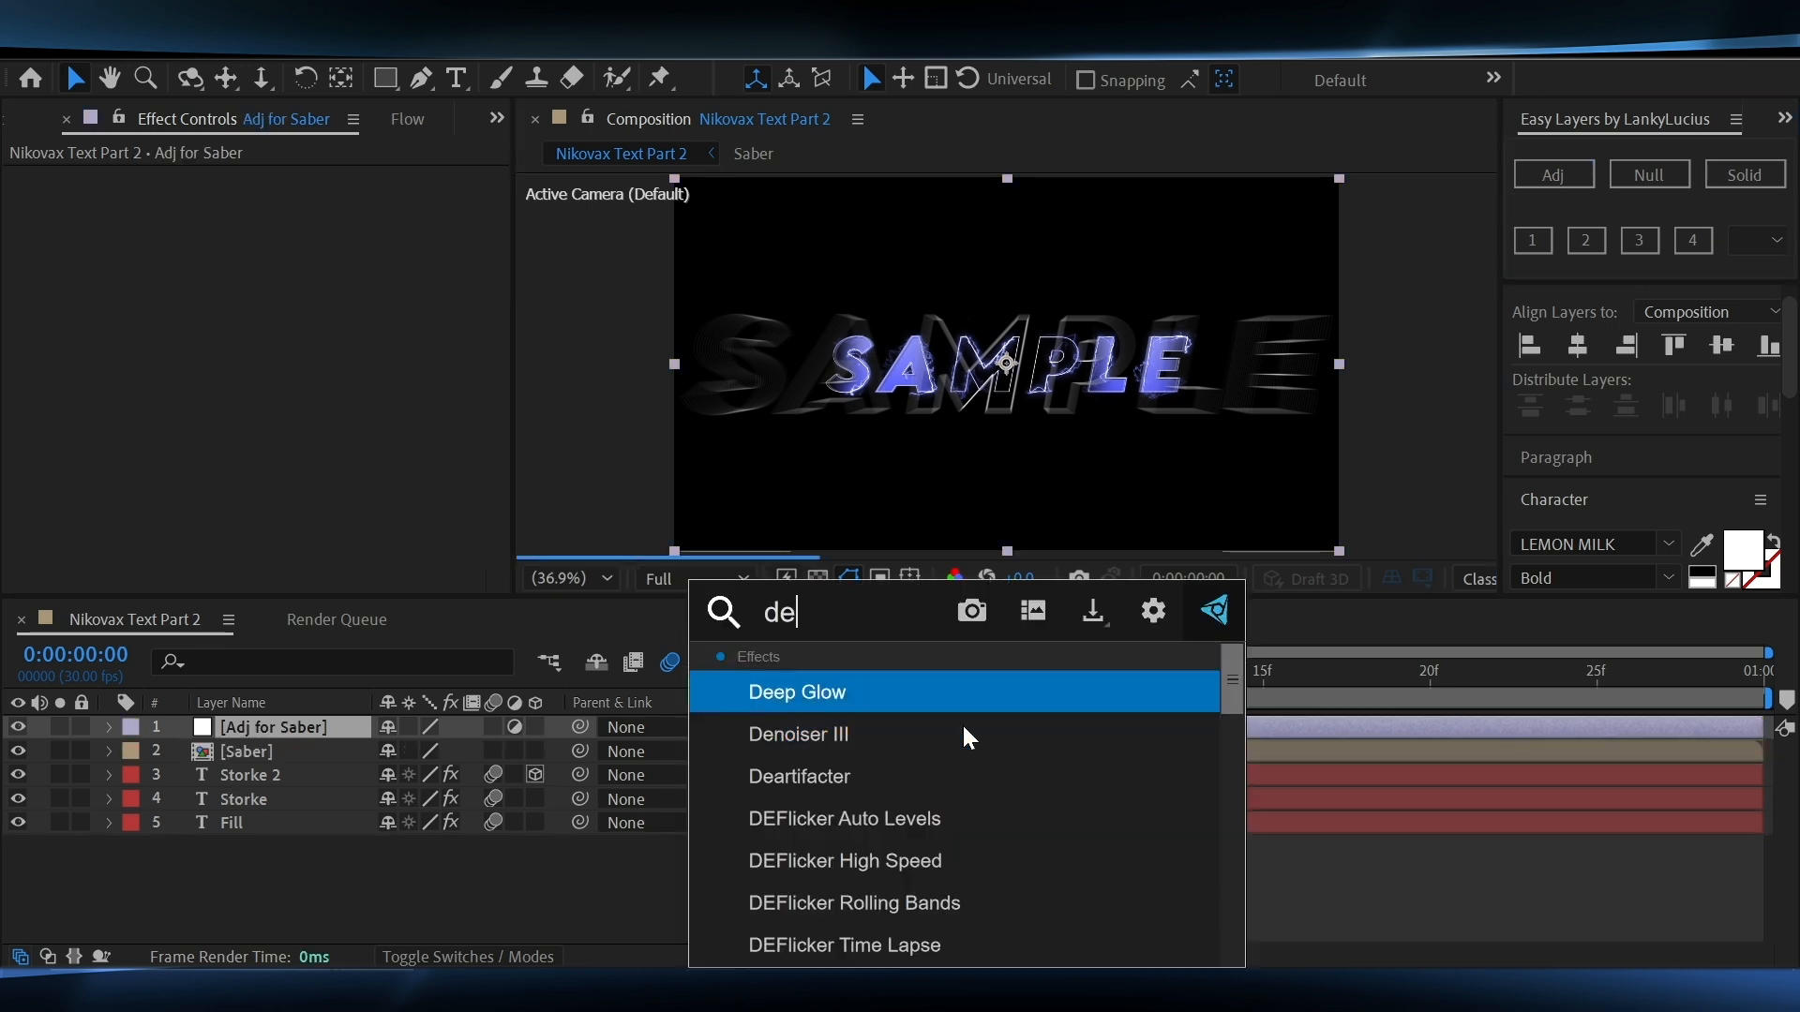
click(857, 689)
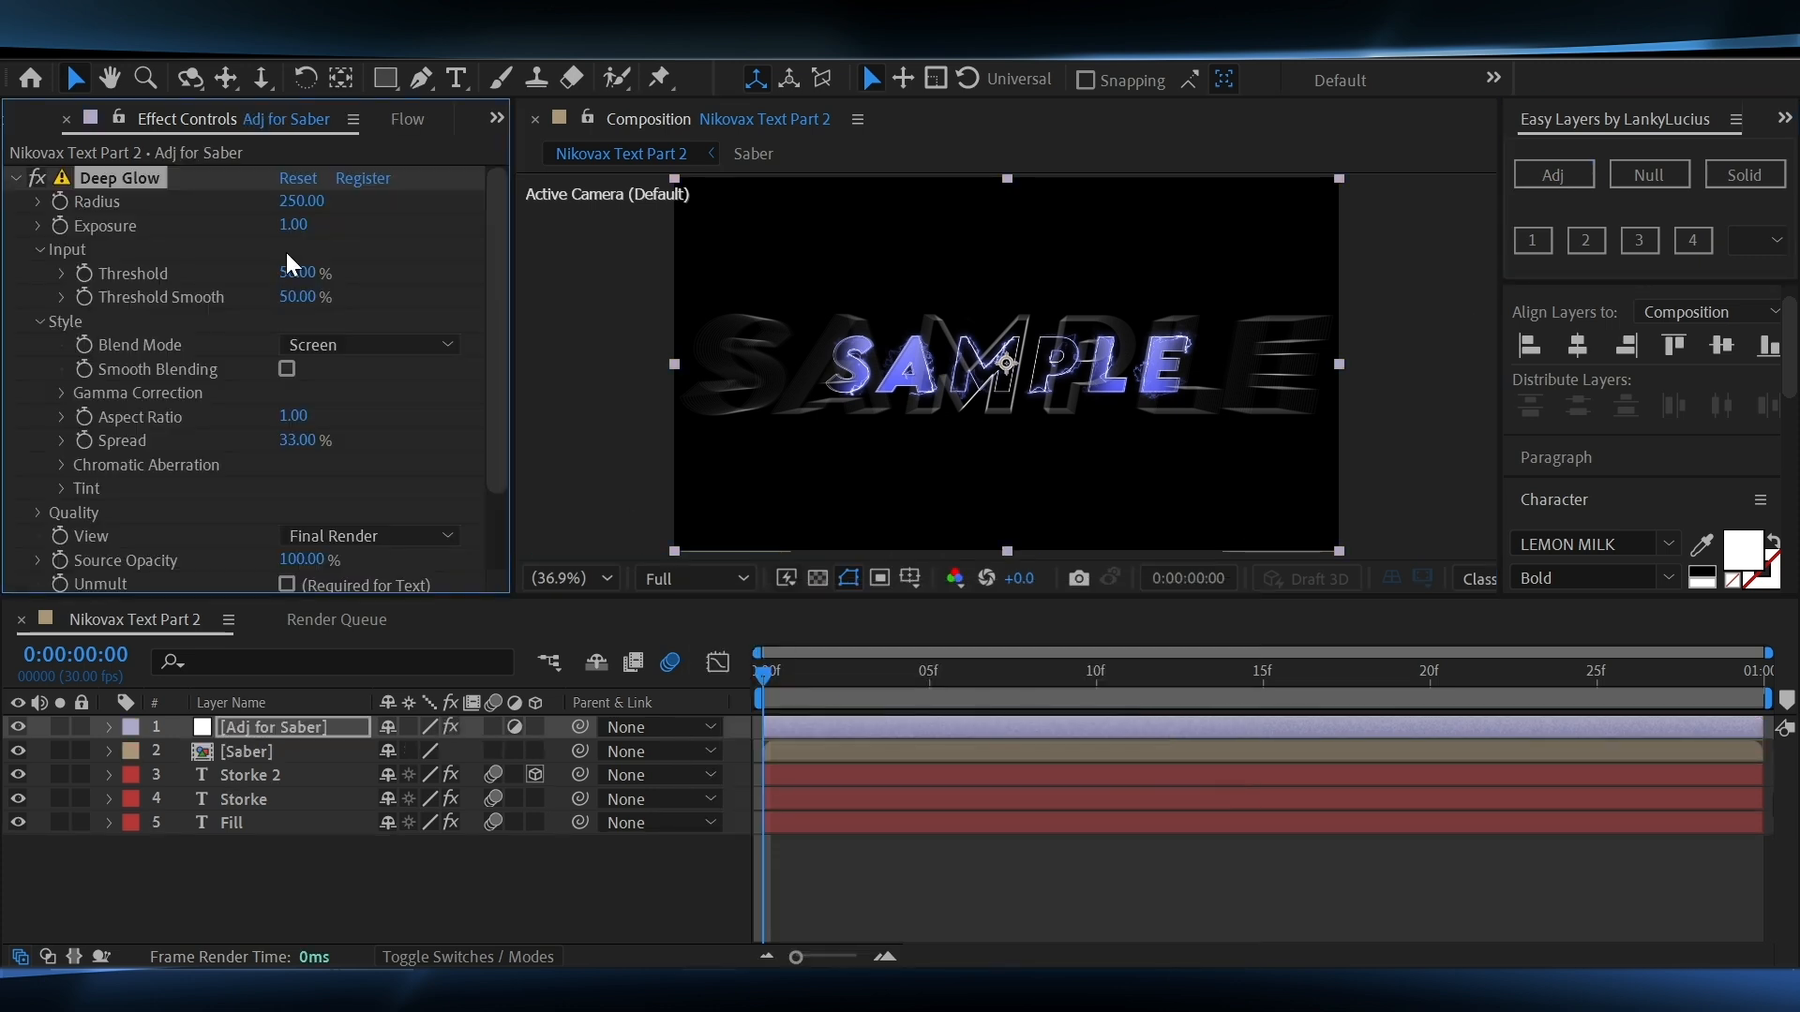
Set Deep Glow's radius to 100 and enable Smooth Blending and Unmult
click(300, 202)
text(10)
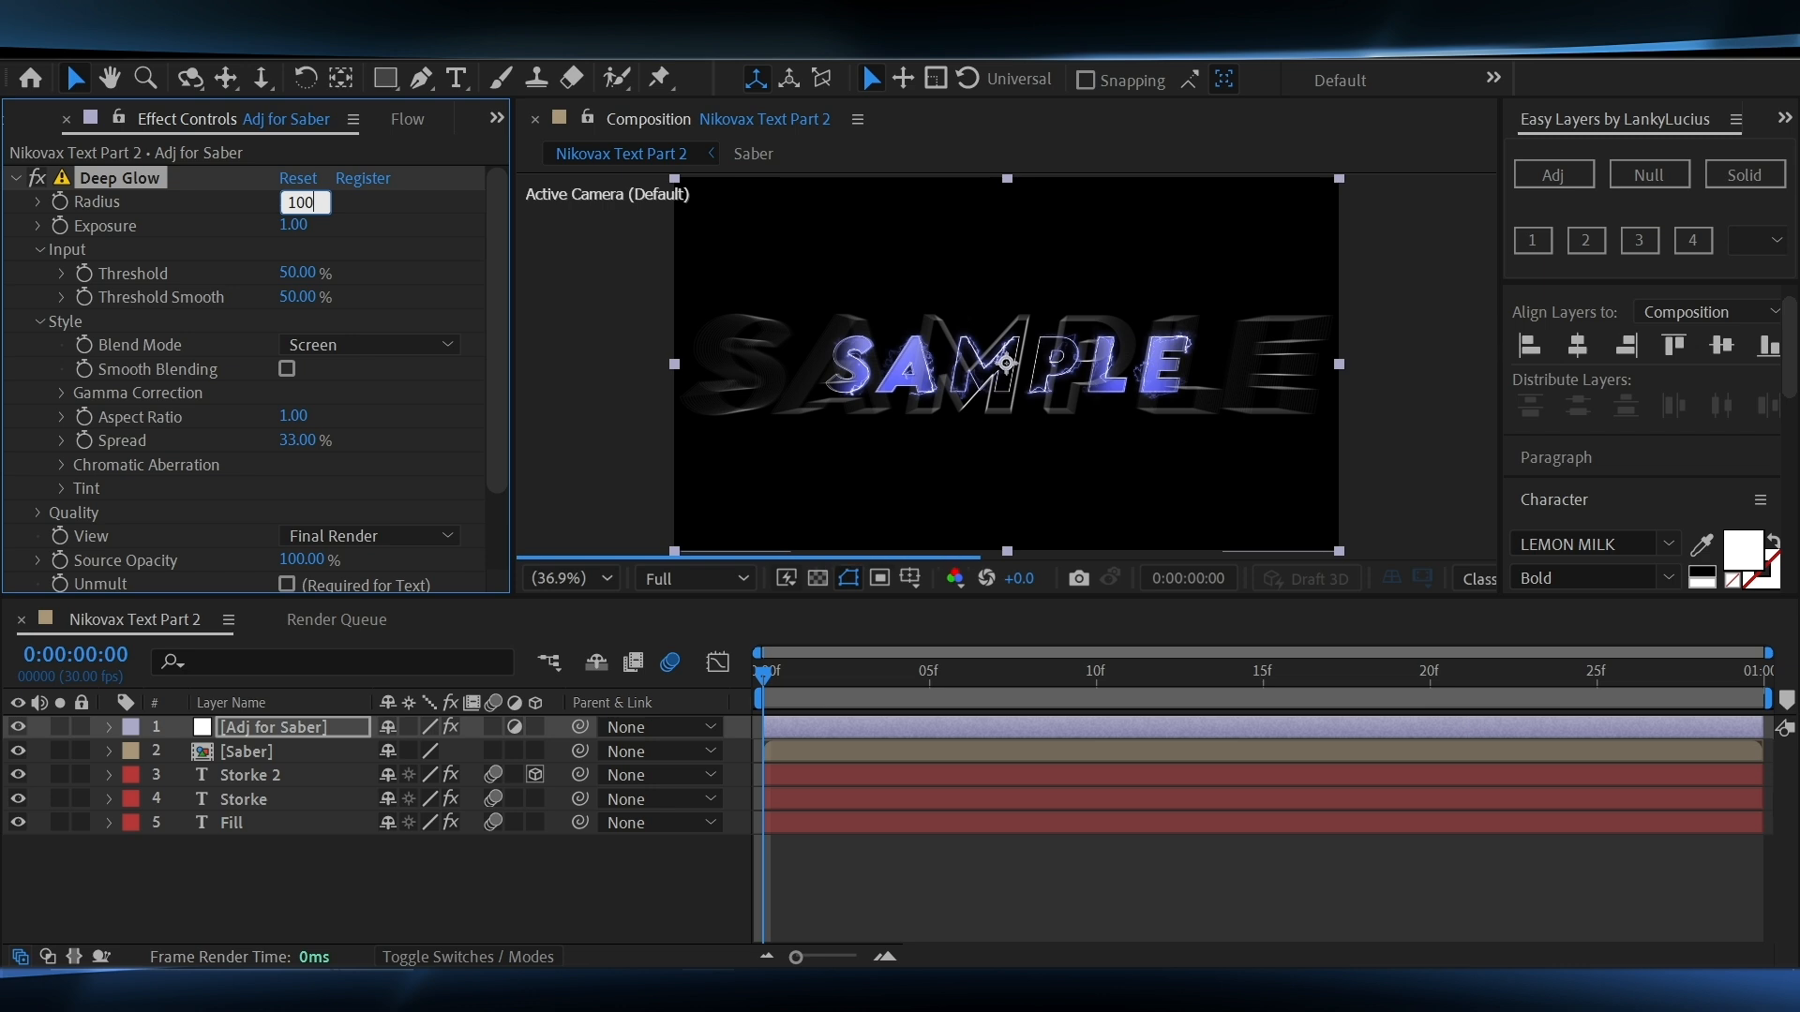
text(0)
key(Return)
click(287, 368)
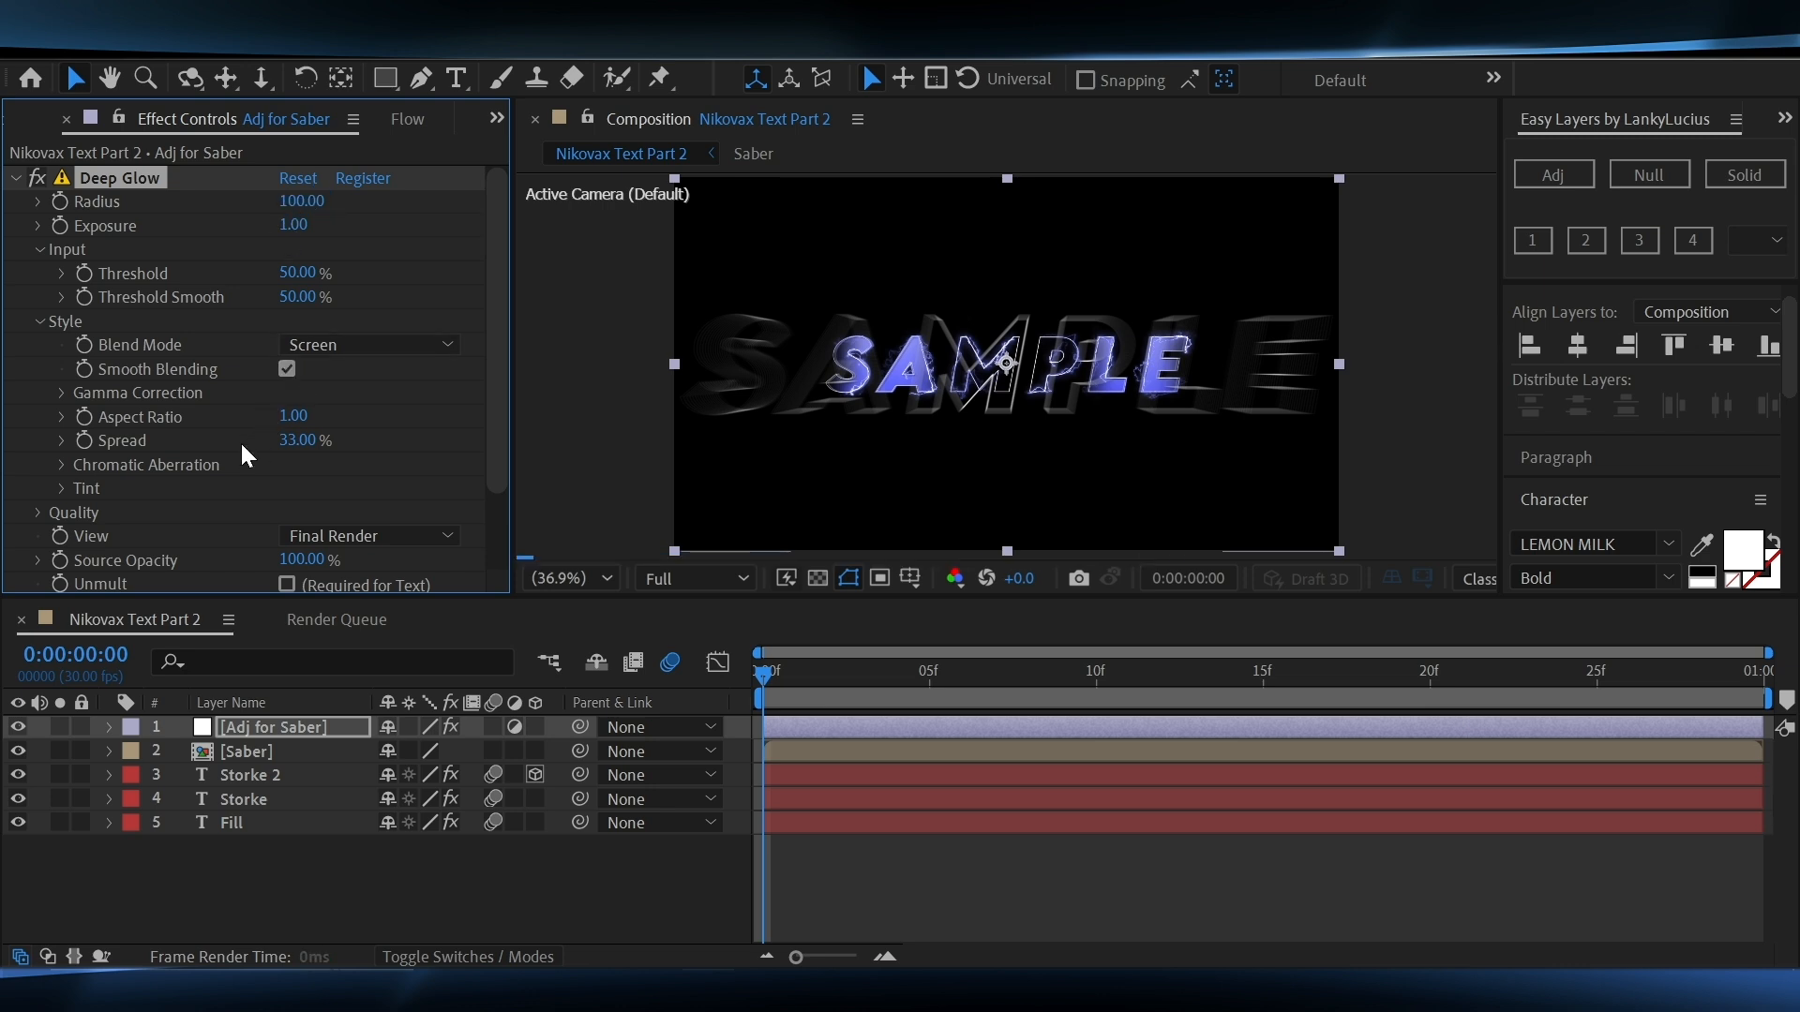
scroll(240, 441, down, 2)
click(288, 489)
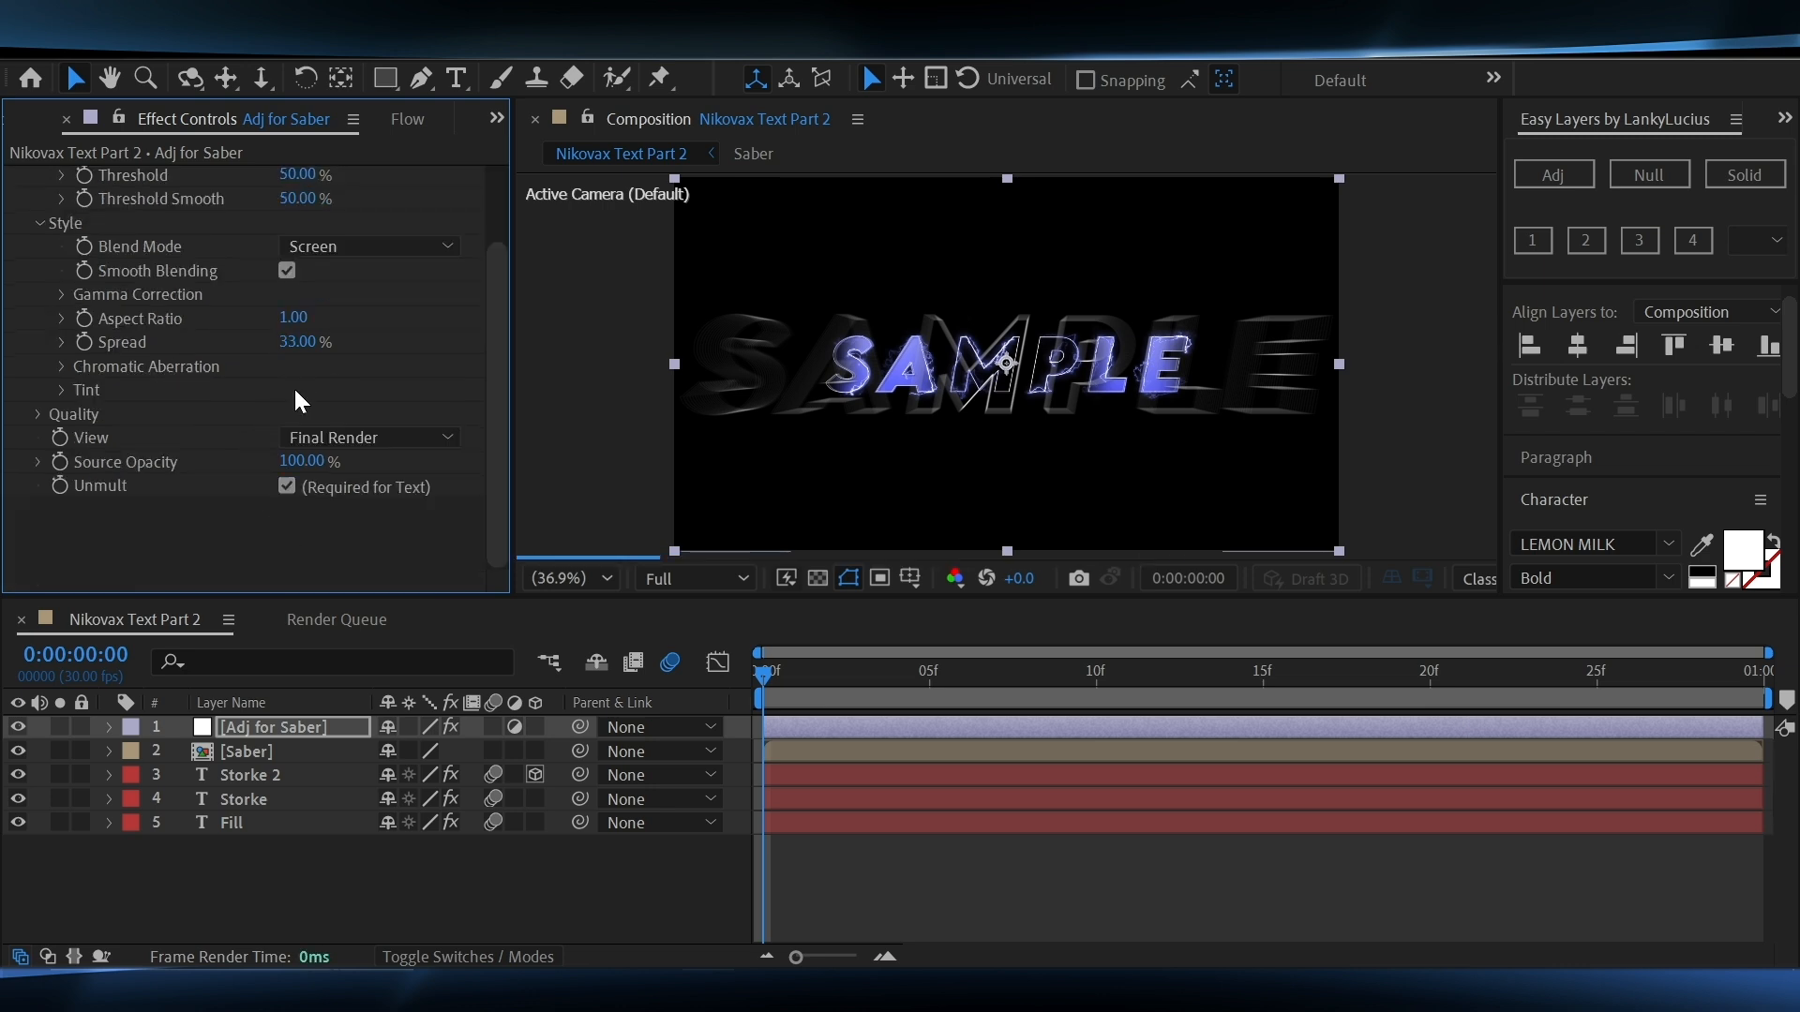
Draw a narrow, tall rectangular mask on the adjustment layer left of the title, and shift its upper edge right to slant it
click(384, 77)
drag(696, 263, 772, 533)
key(v)
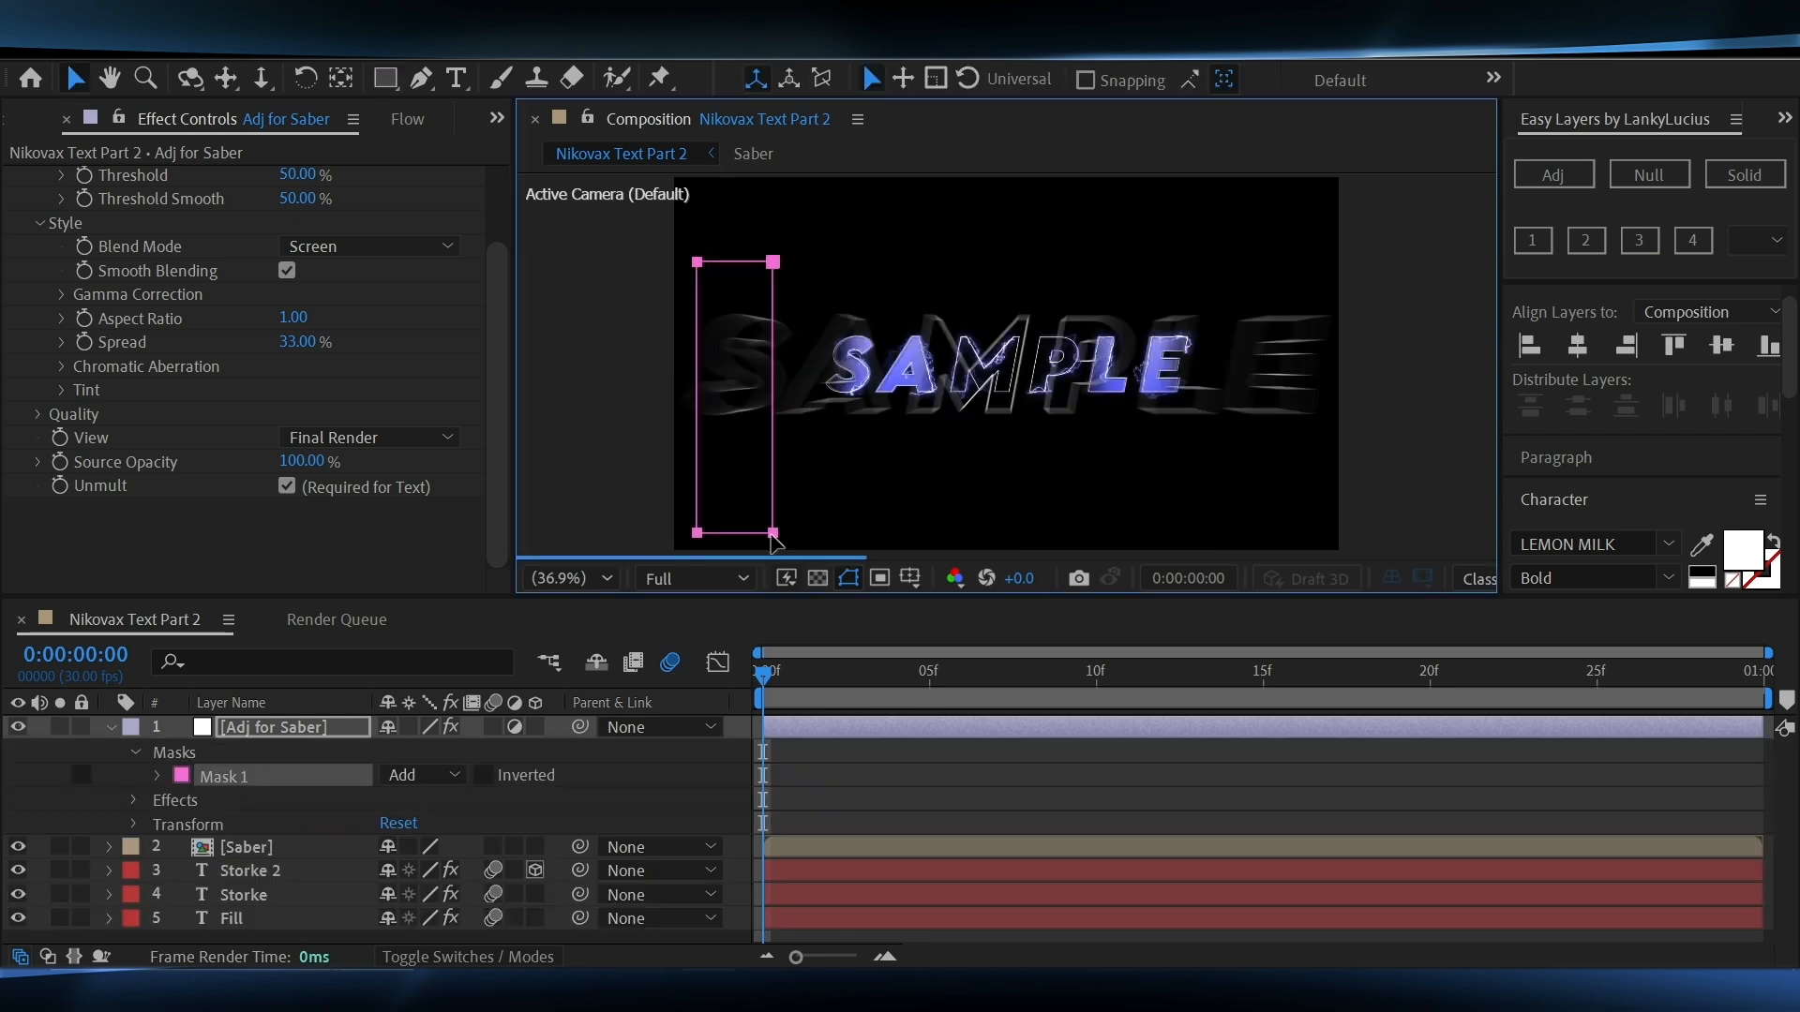
click(784, 727)
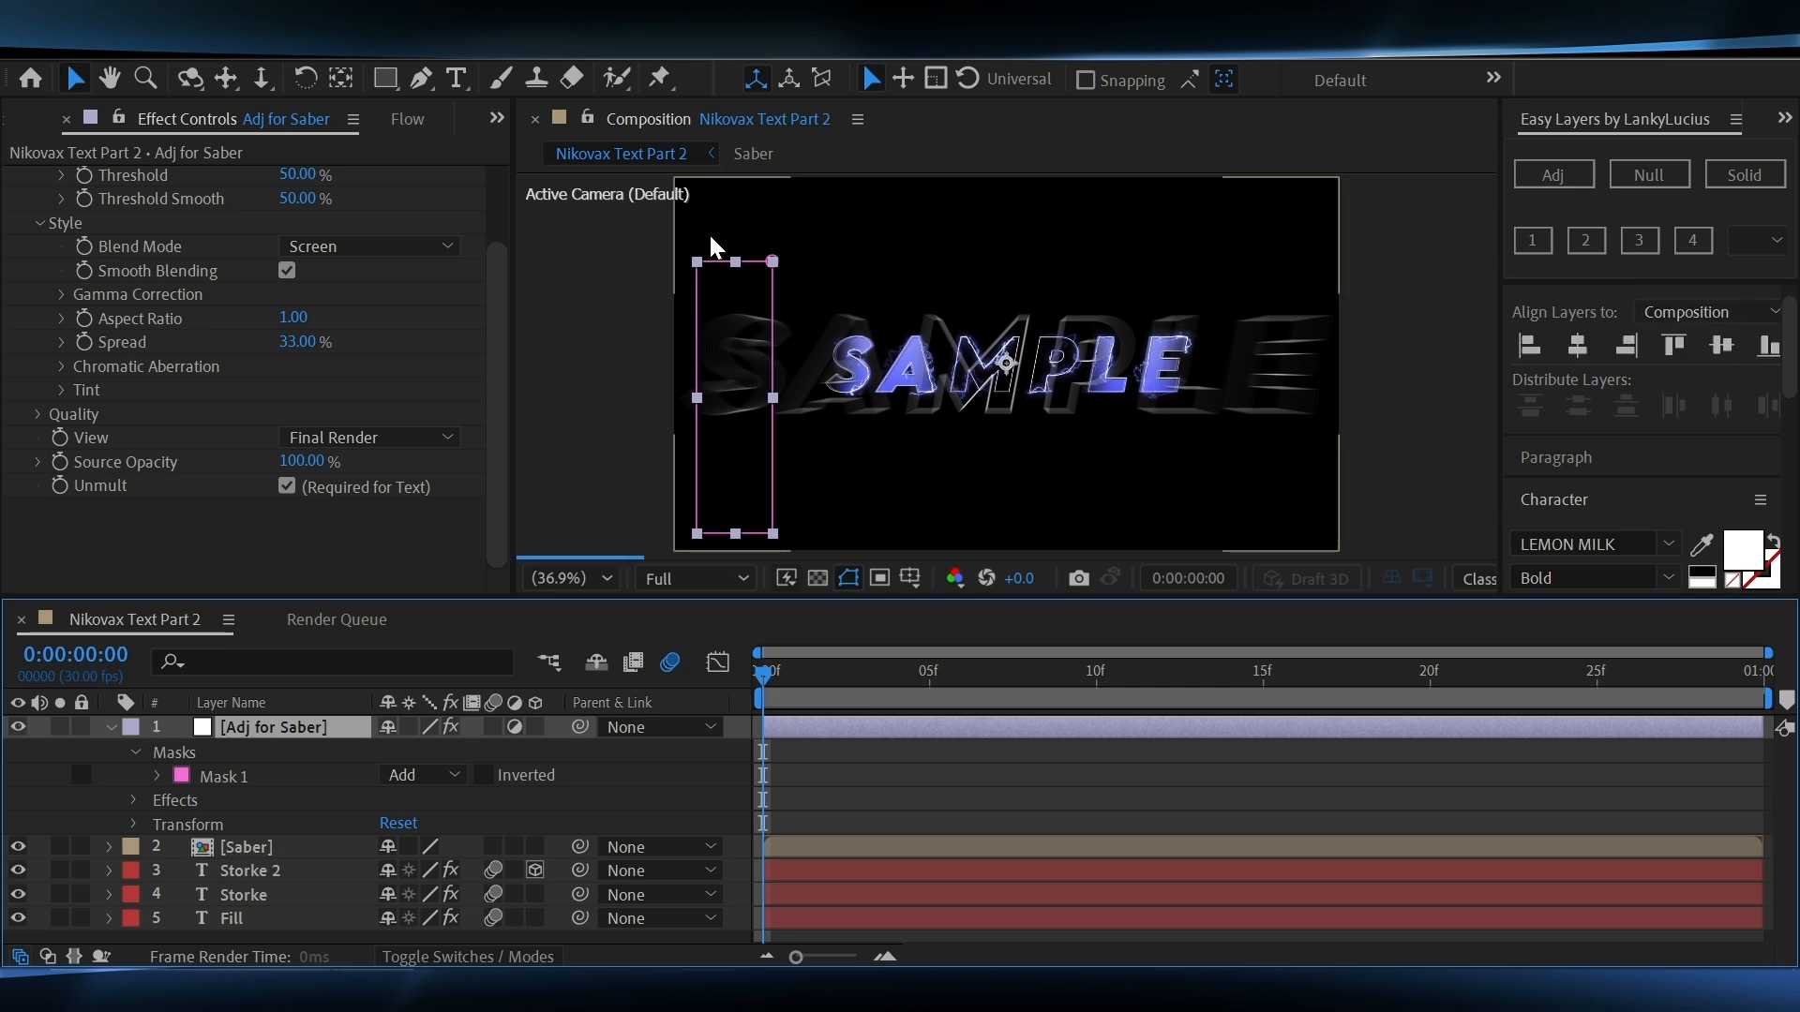
click(743, 263)
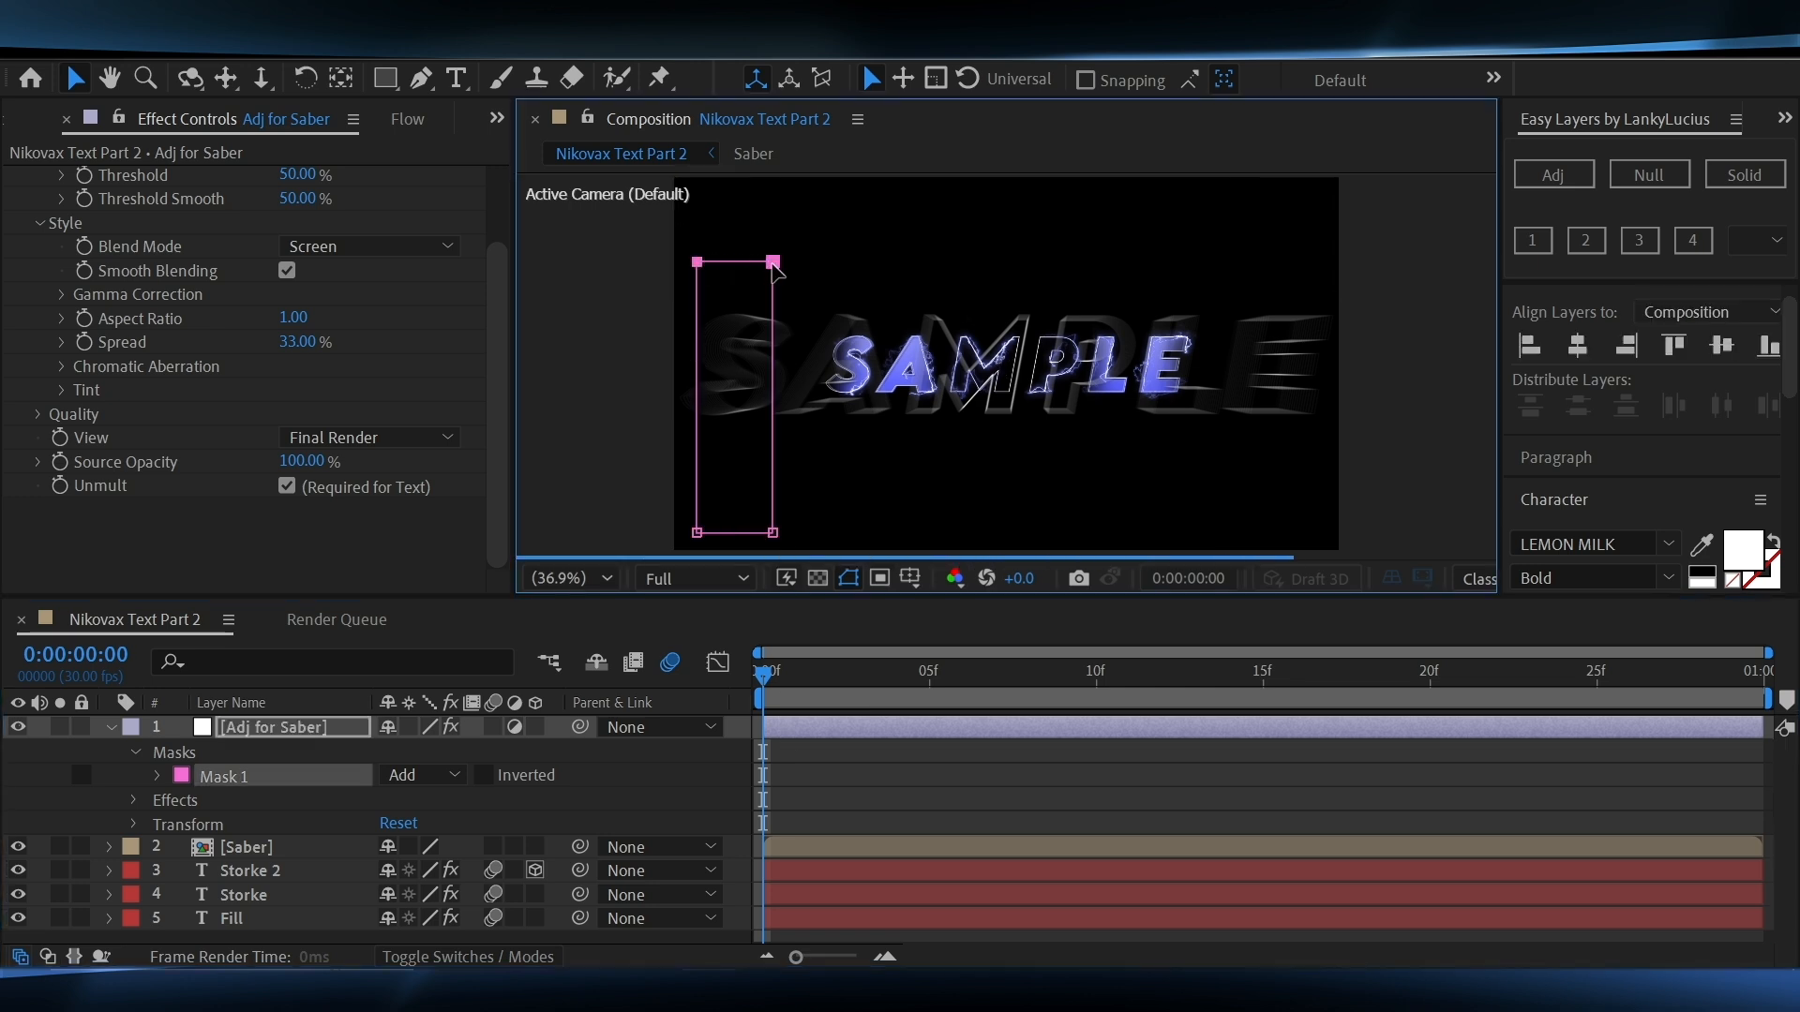
drag(781, 262, 815, 262)
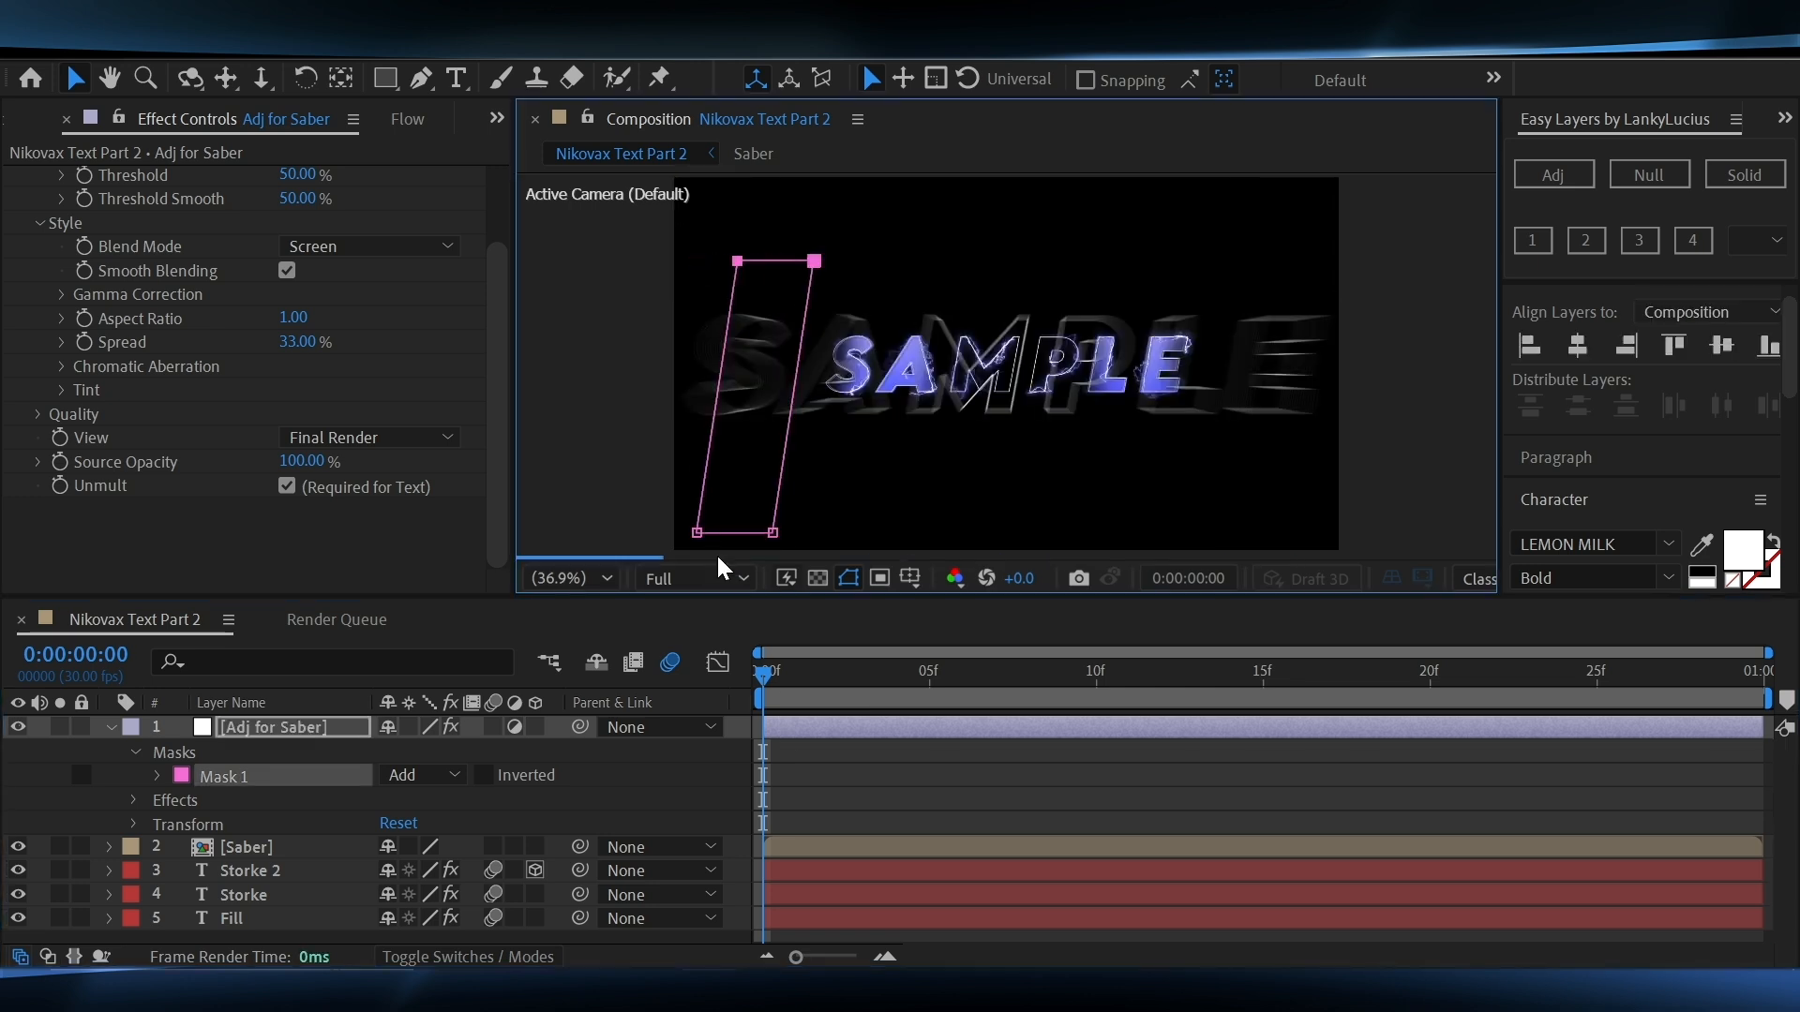
click(802, 824)
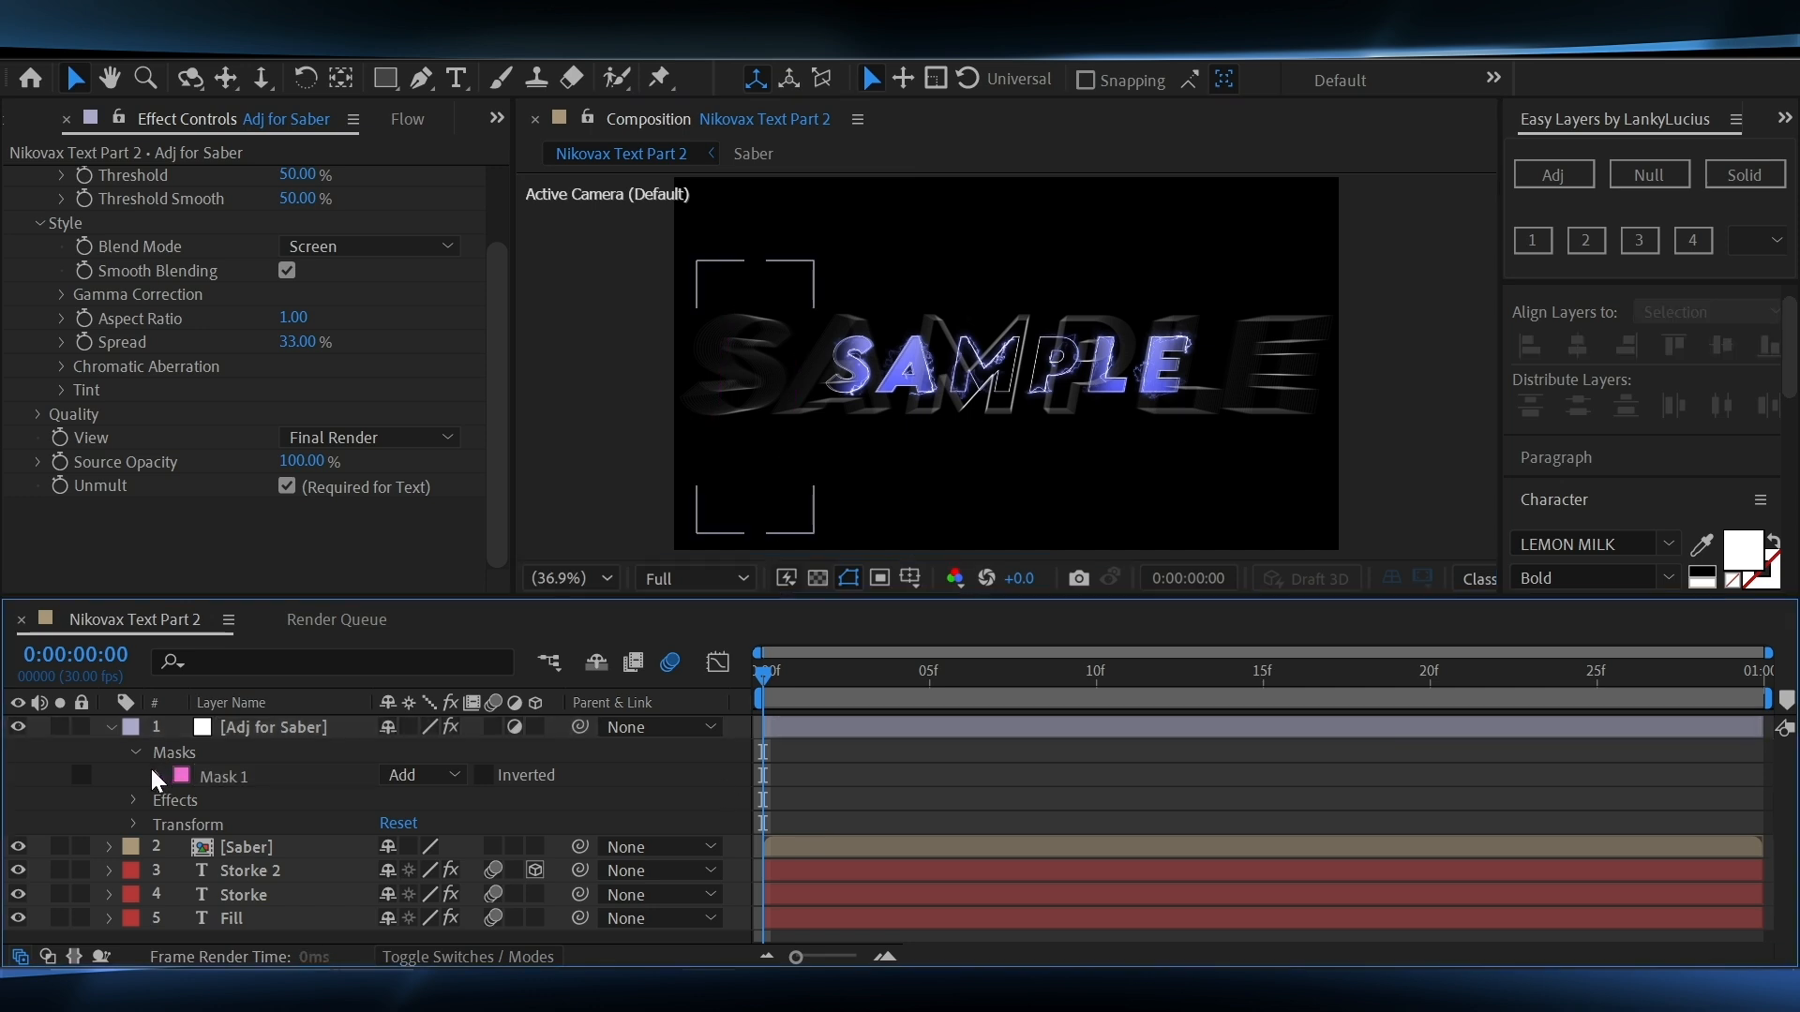
Keyframe the adjustment layer's mask path from left of the title at frame 0 to its right side at the composition's end
click(803, 728)
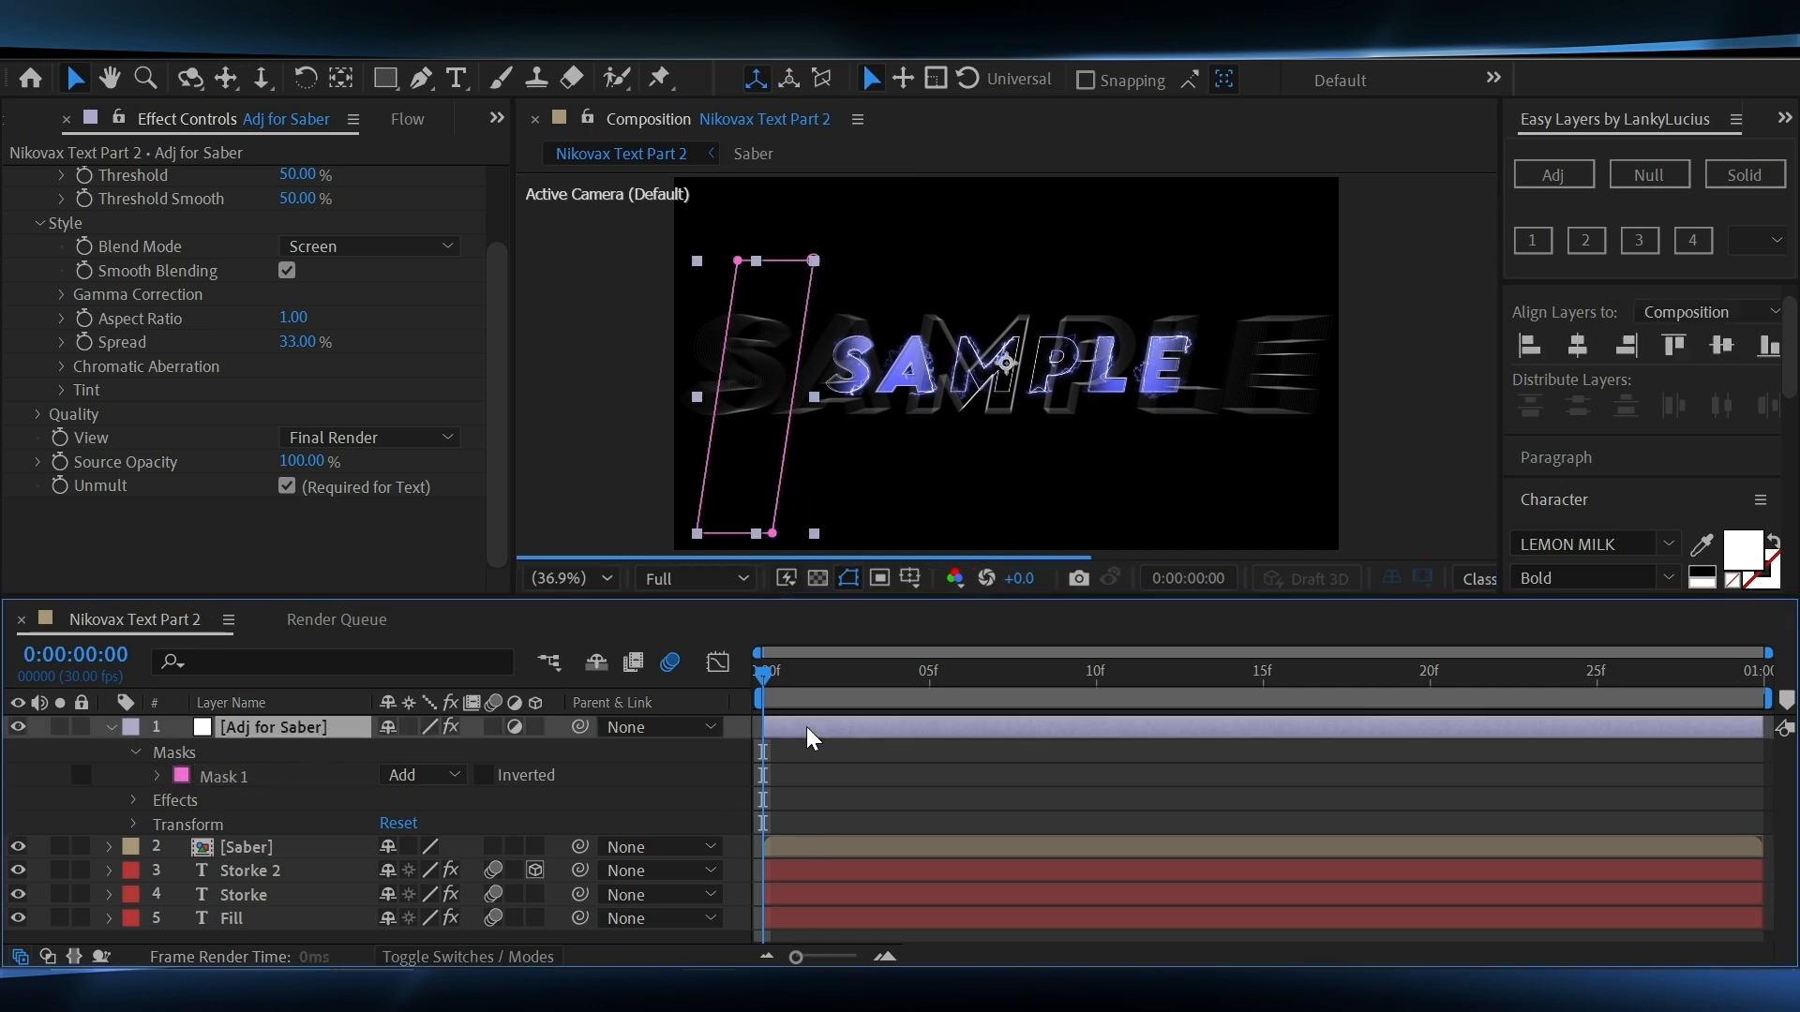
key(m)
click(205, 774)
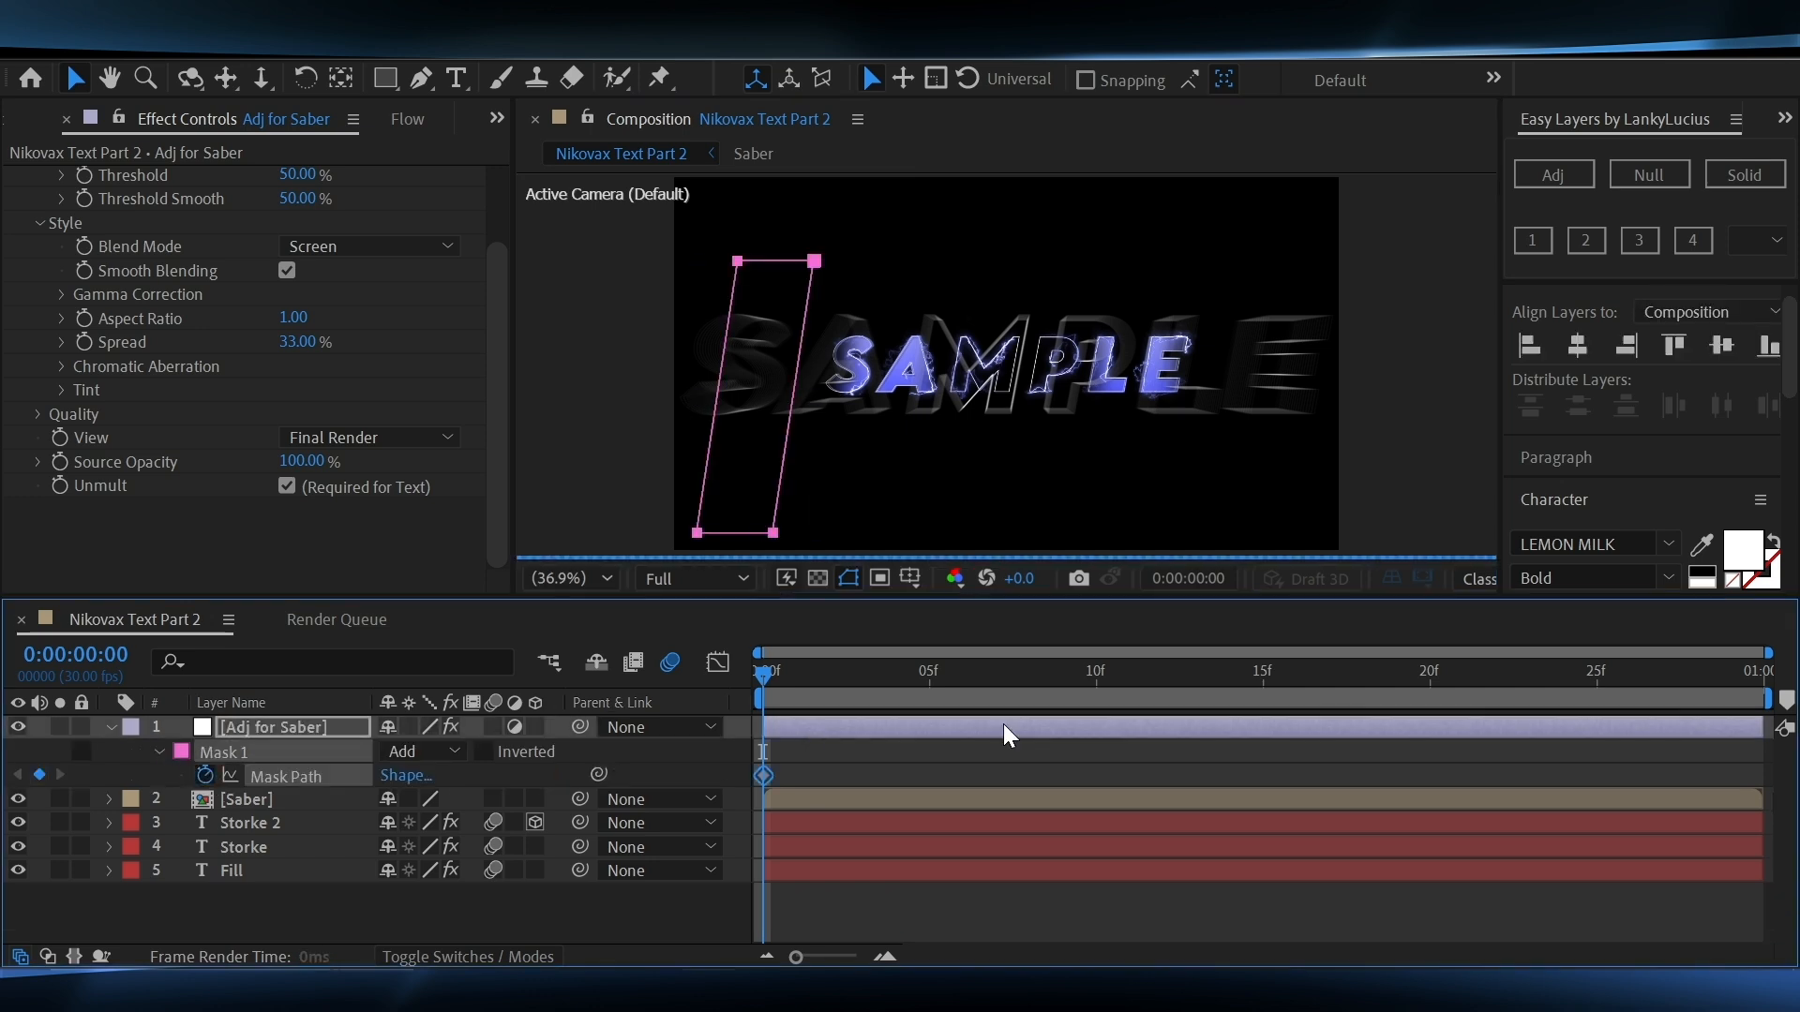
drag(1331, 675, 1734, 674)
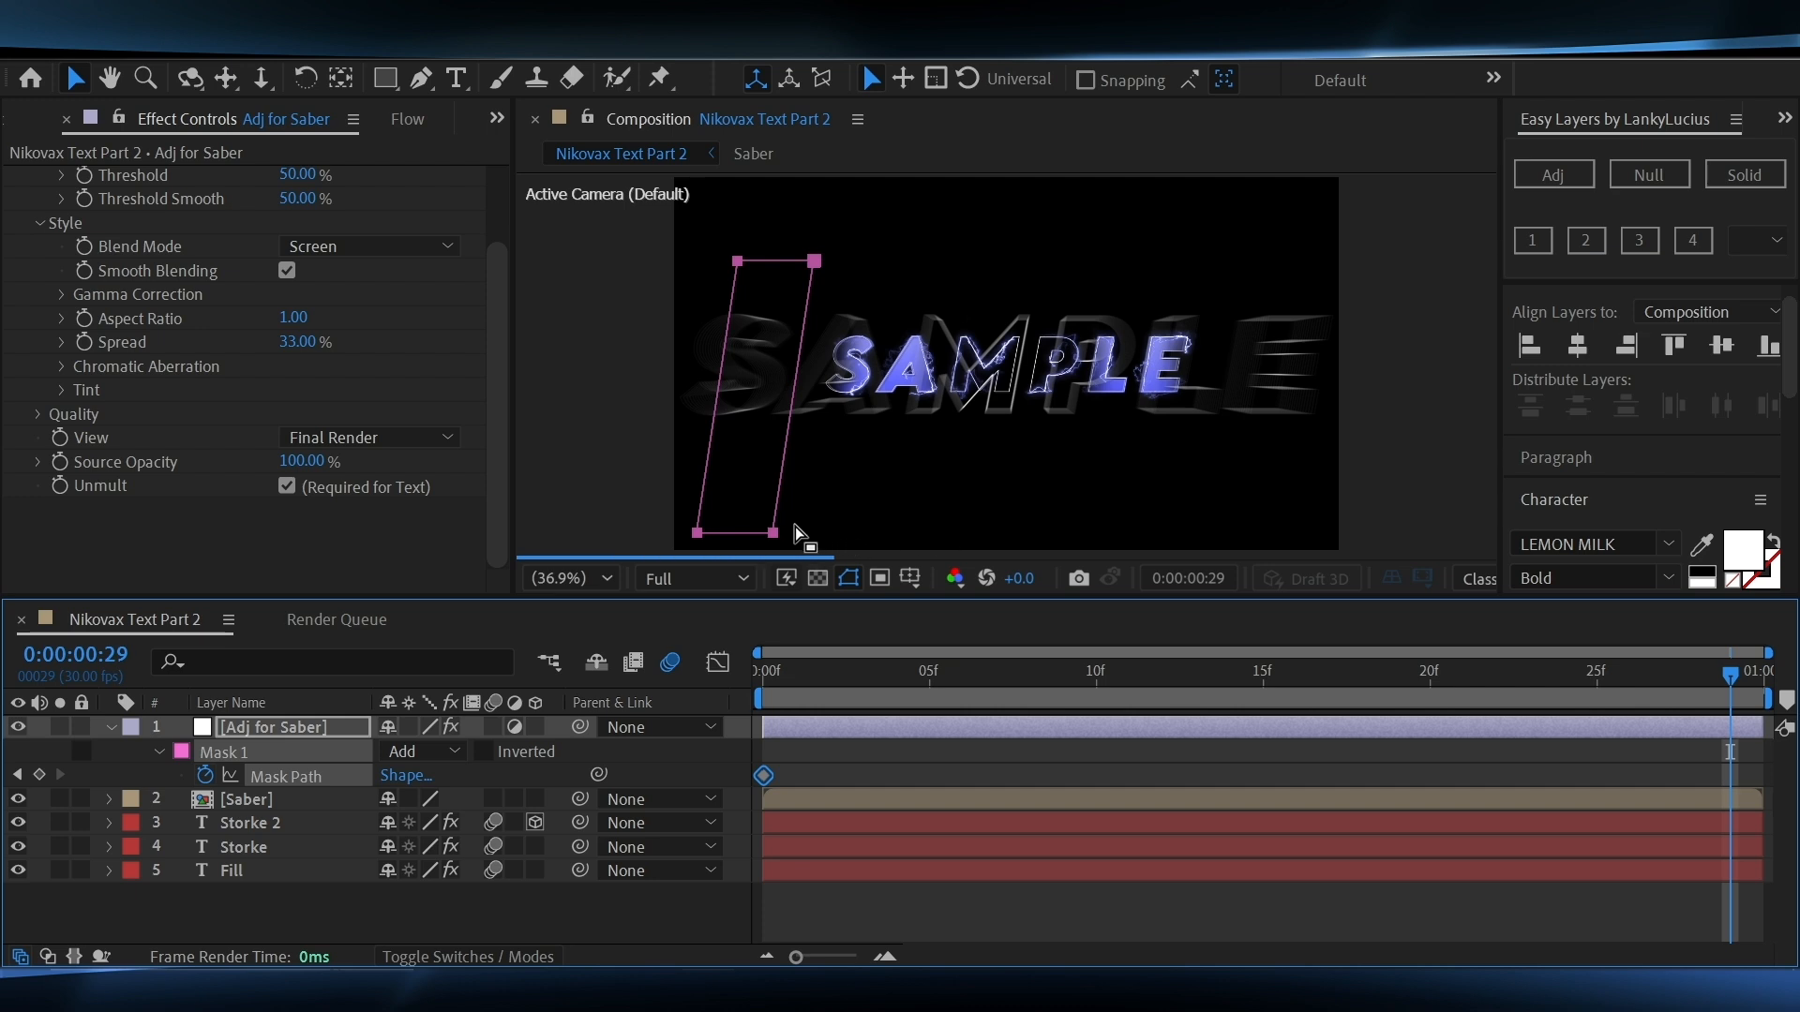
drag(775, 537, 1309, 504)
click(1548, 765)
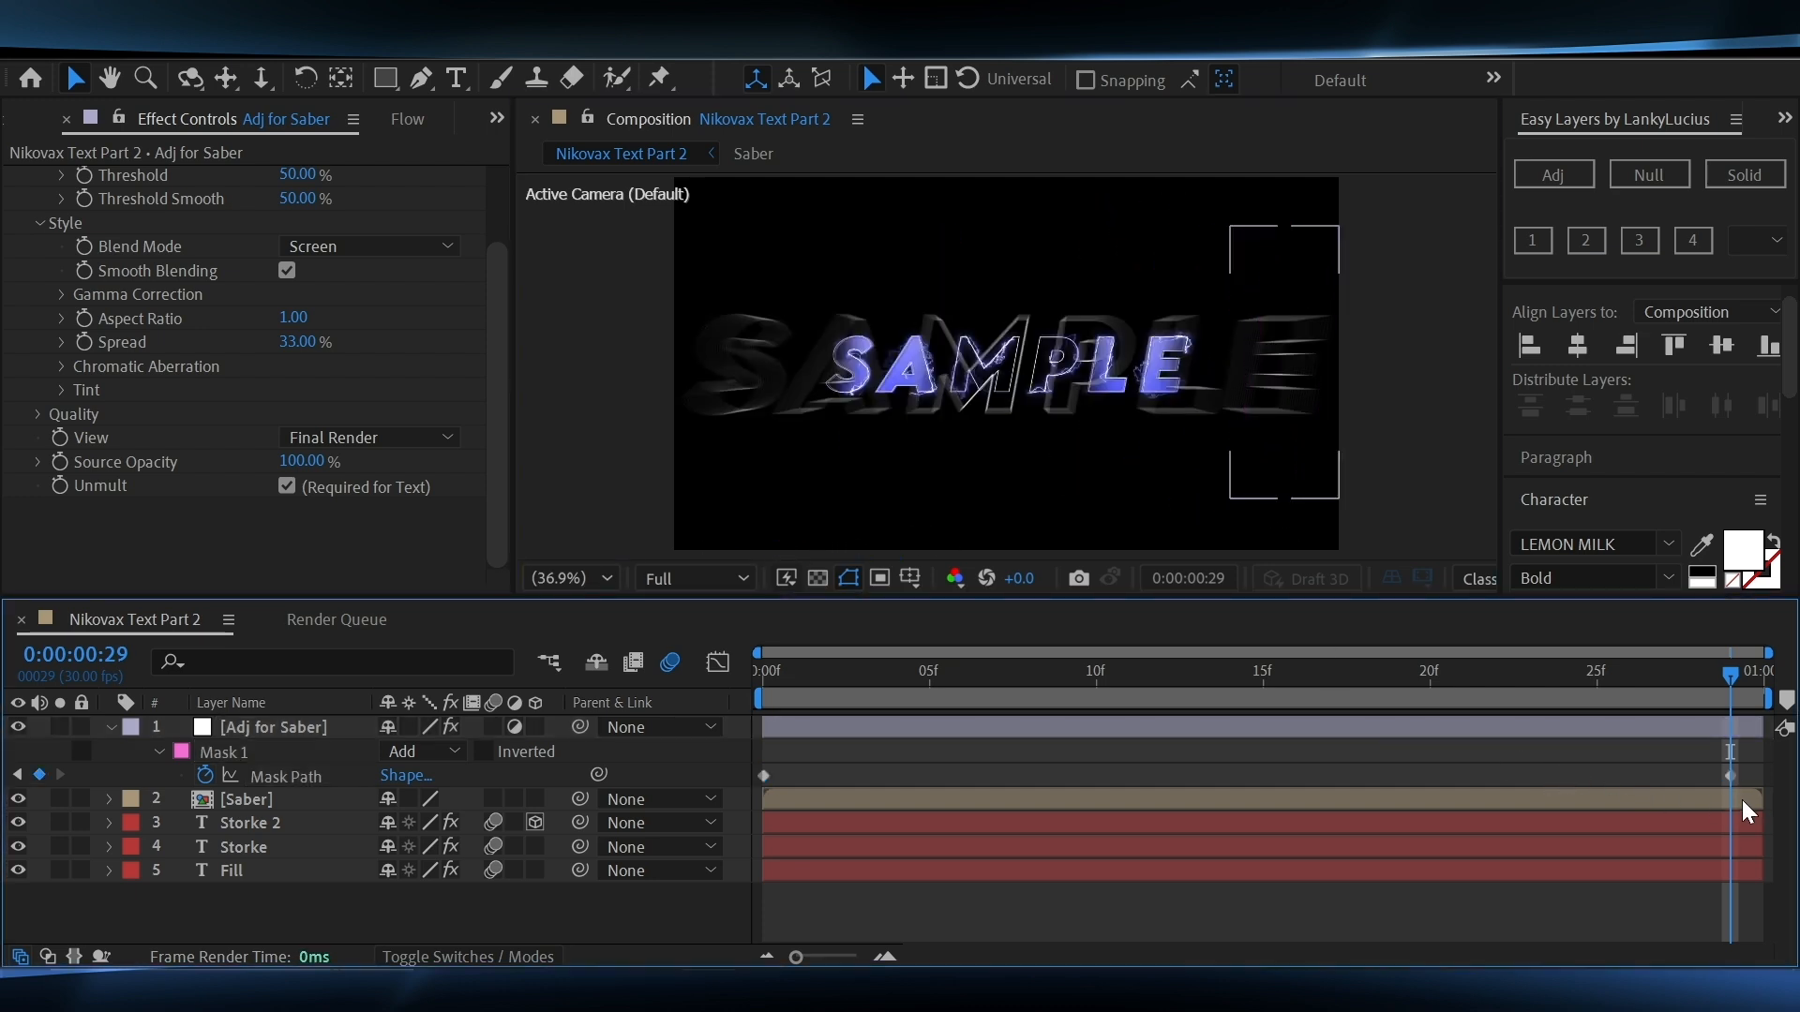
drag(1730, 776, 1757, 774)
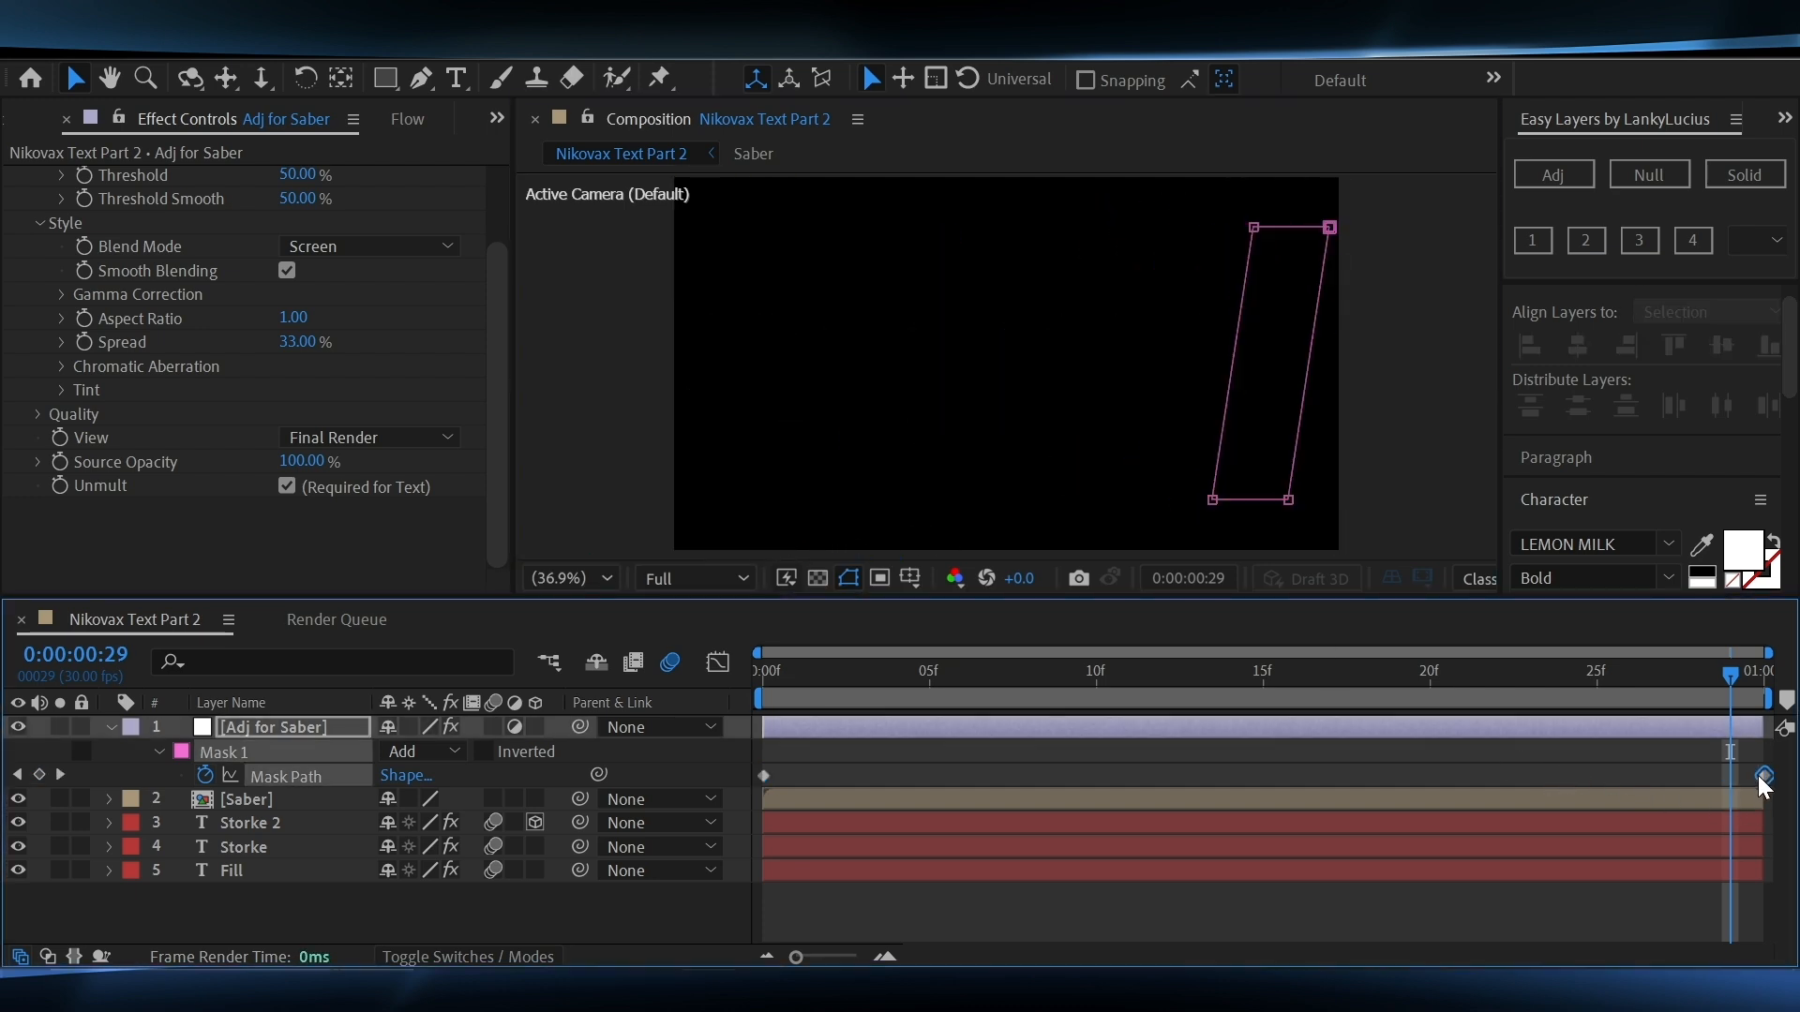
Copy the animated mask onto the Saber layer at frame 0, collapse the adjustment layer's properties, and save the project
click(762, 677)
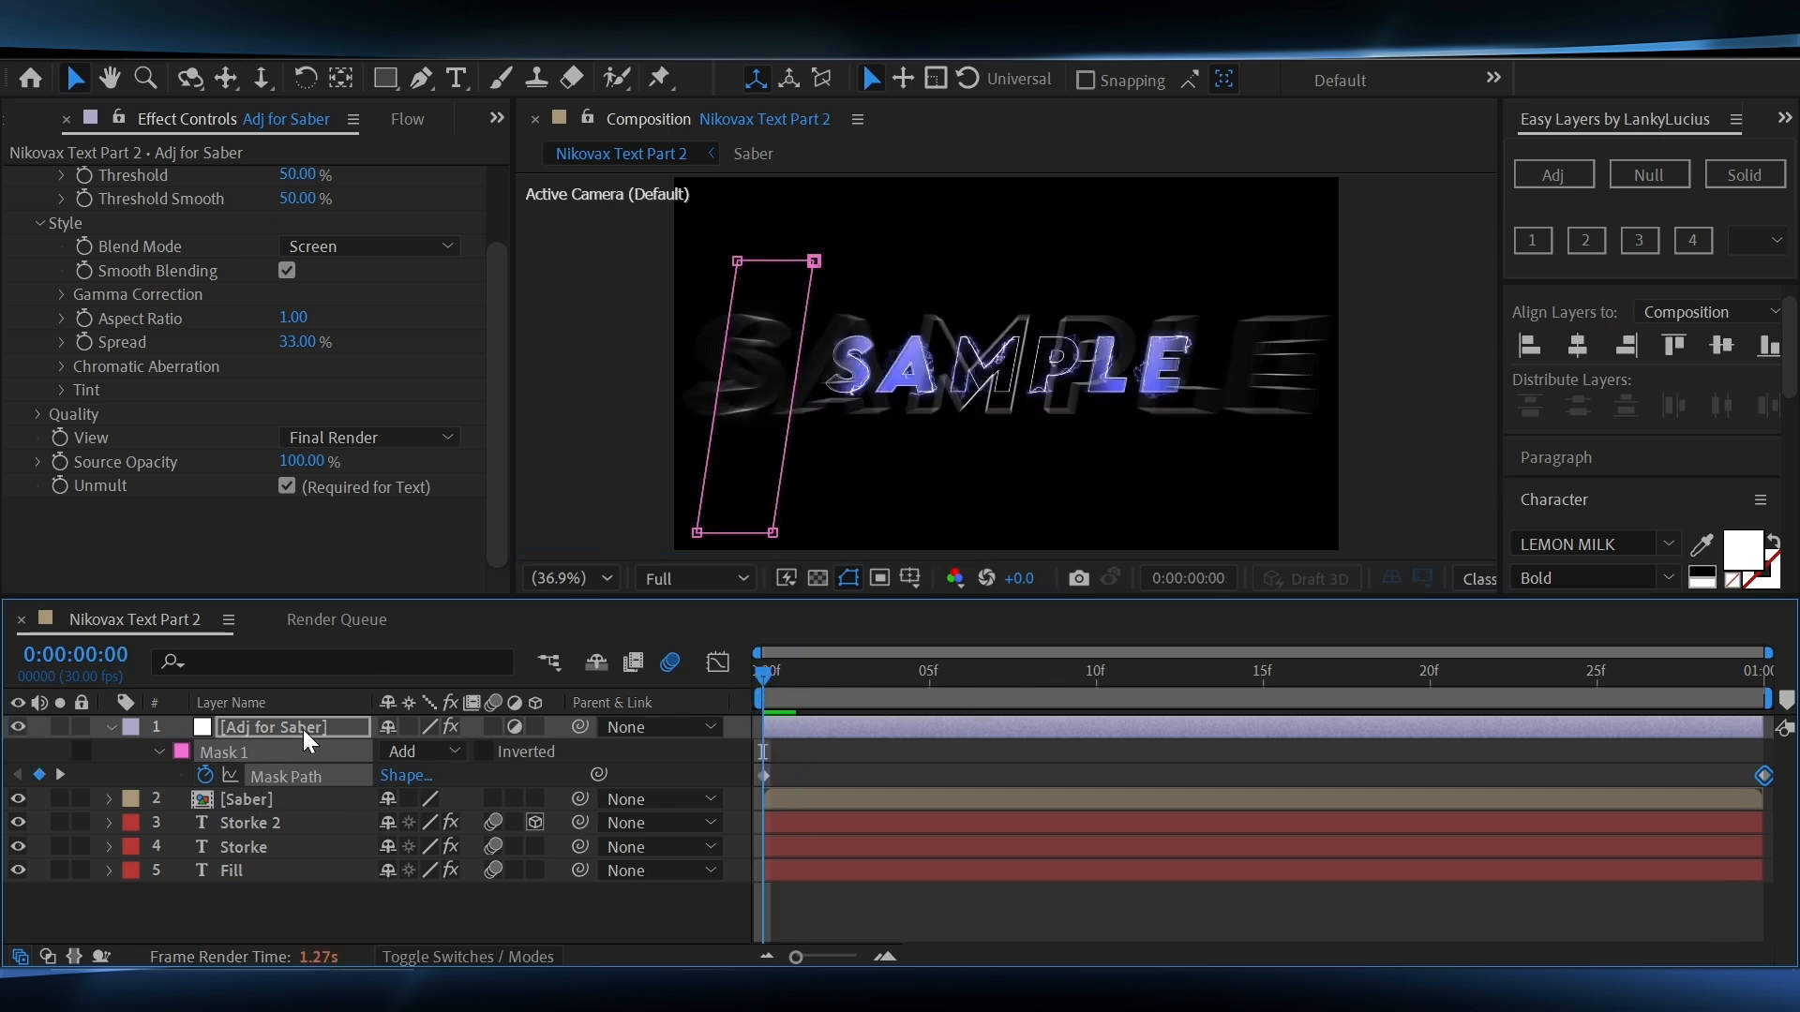
key(u)
key(u)
click(848, 804)
key(ctrl+v)
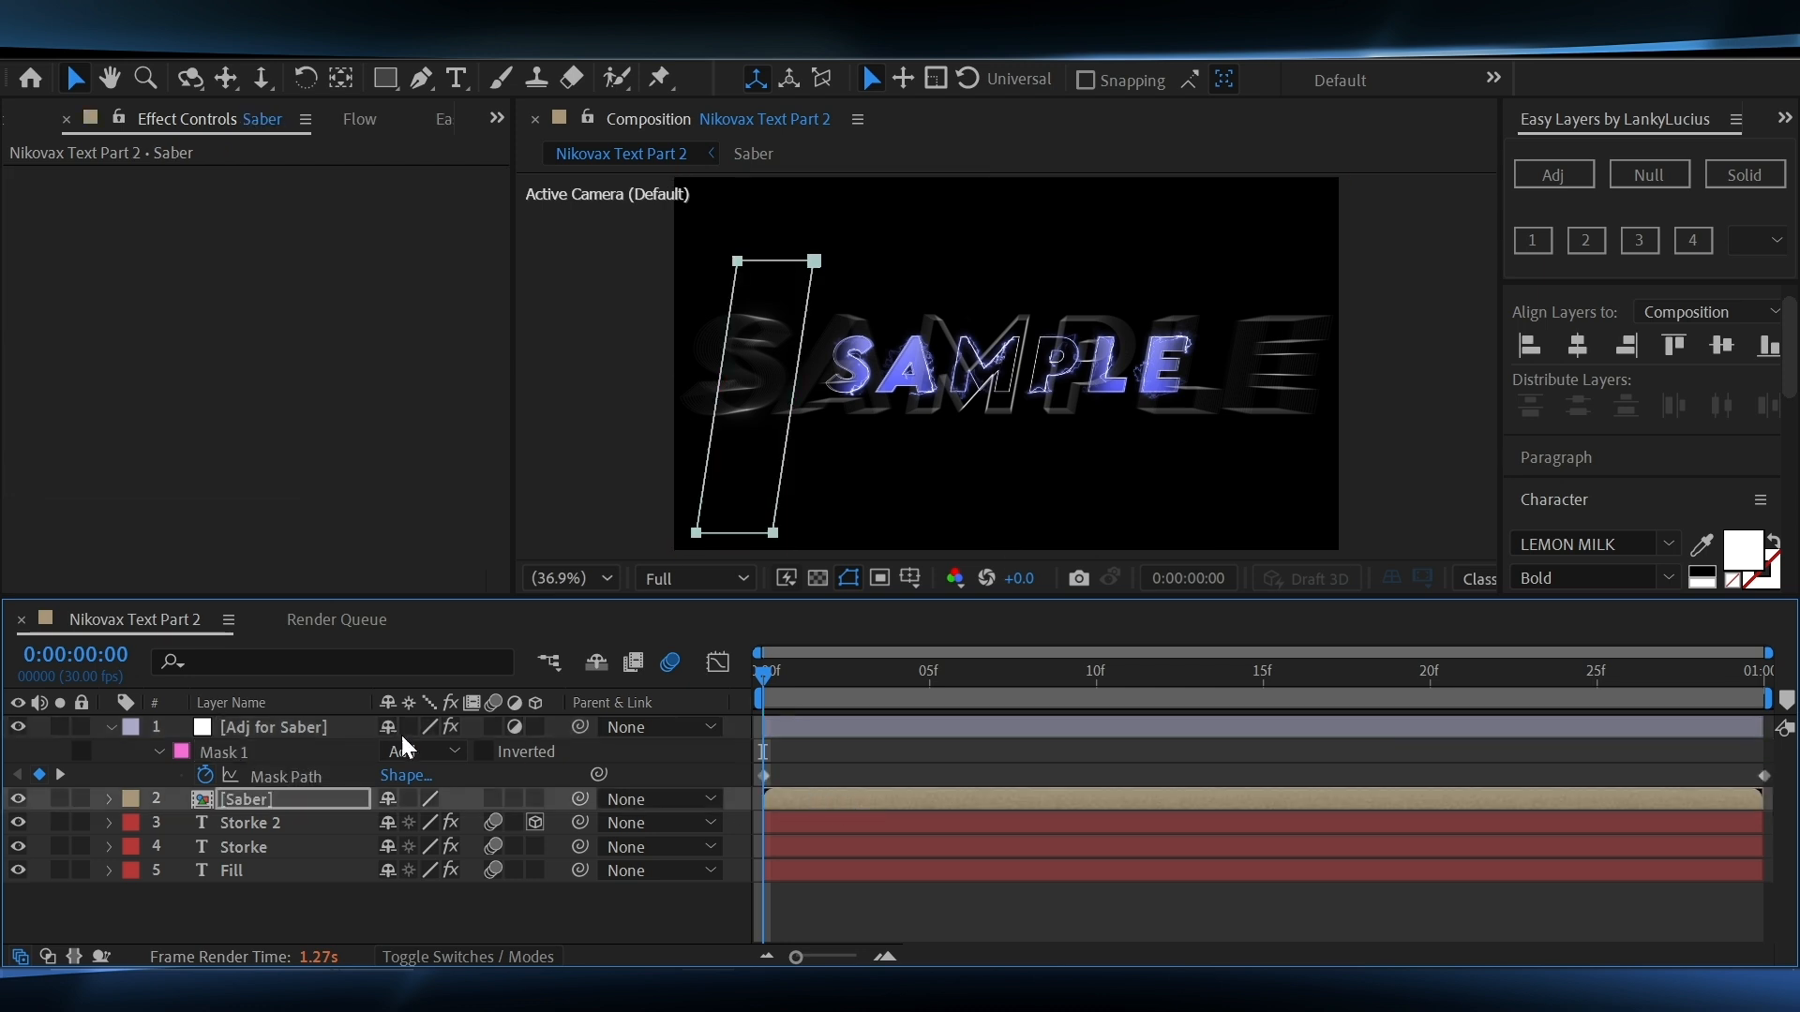
click(112, 728)
click(981, 870)
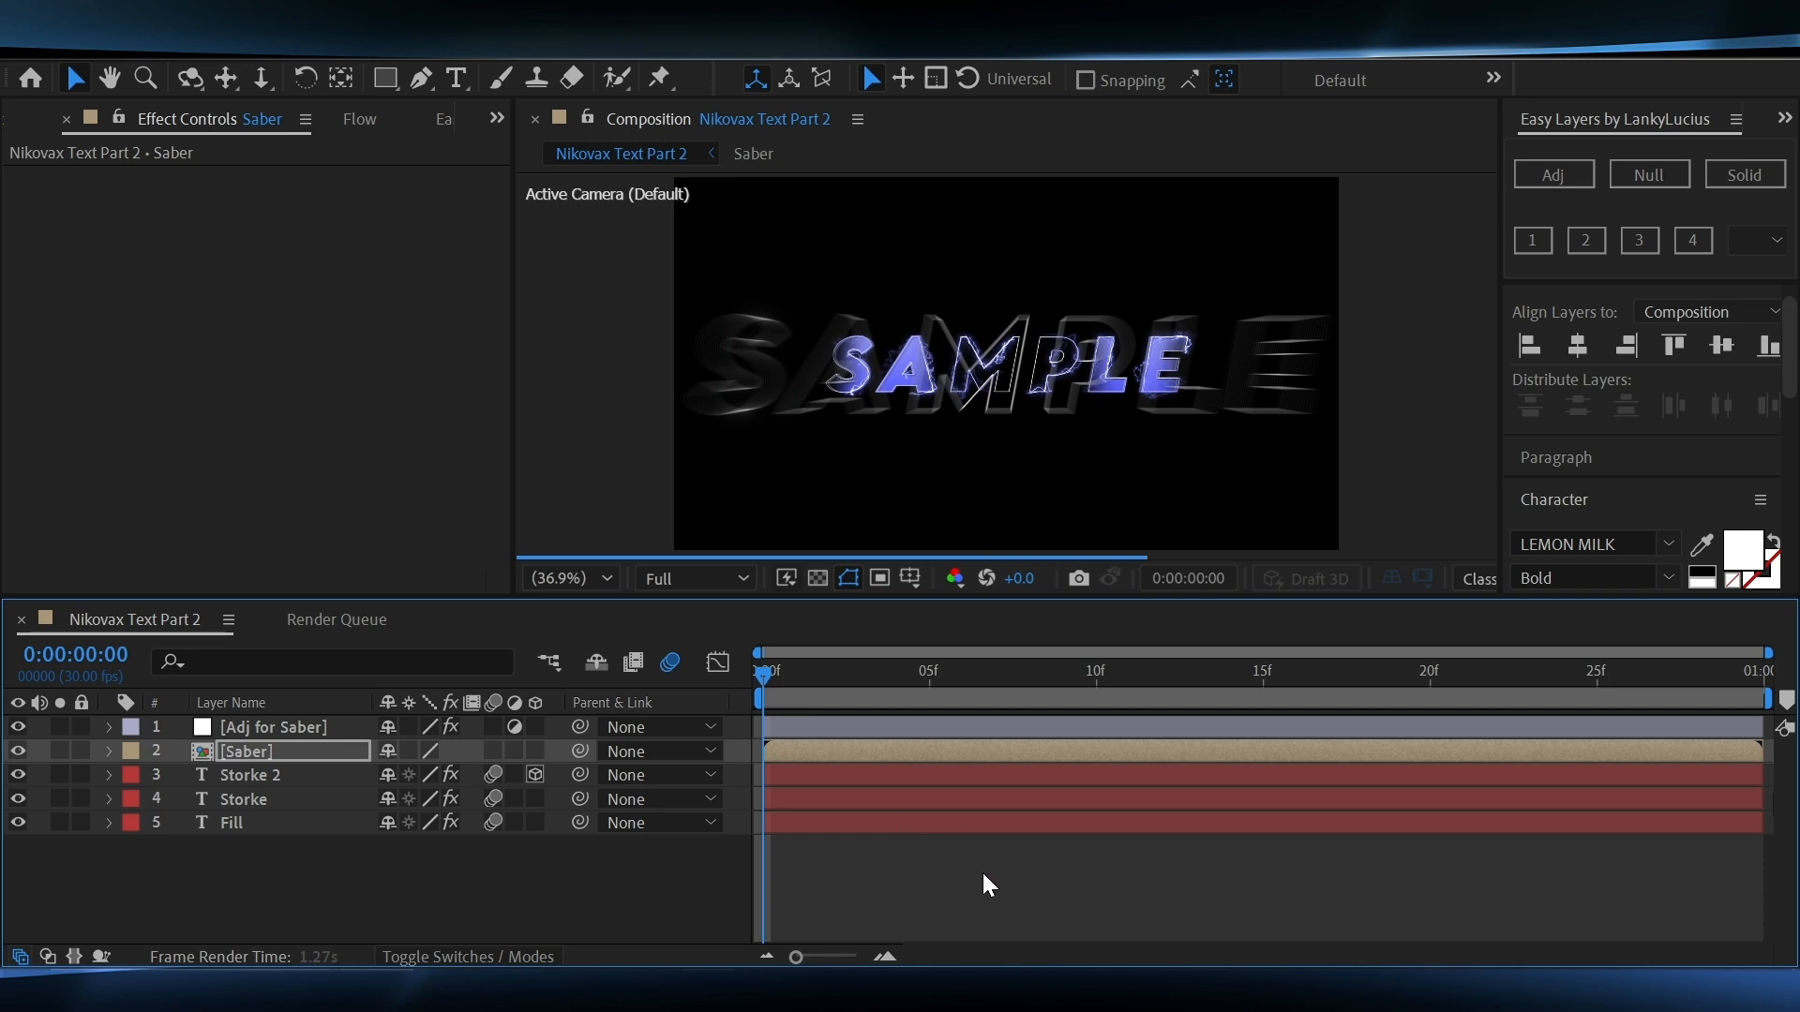
key(ctrl+s)
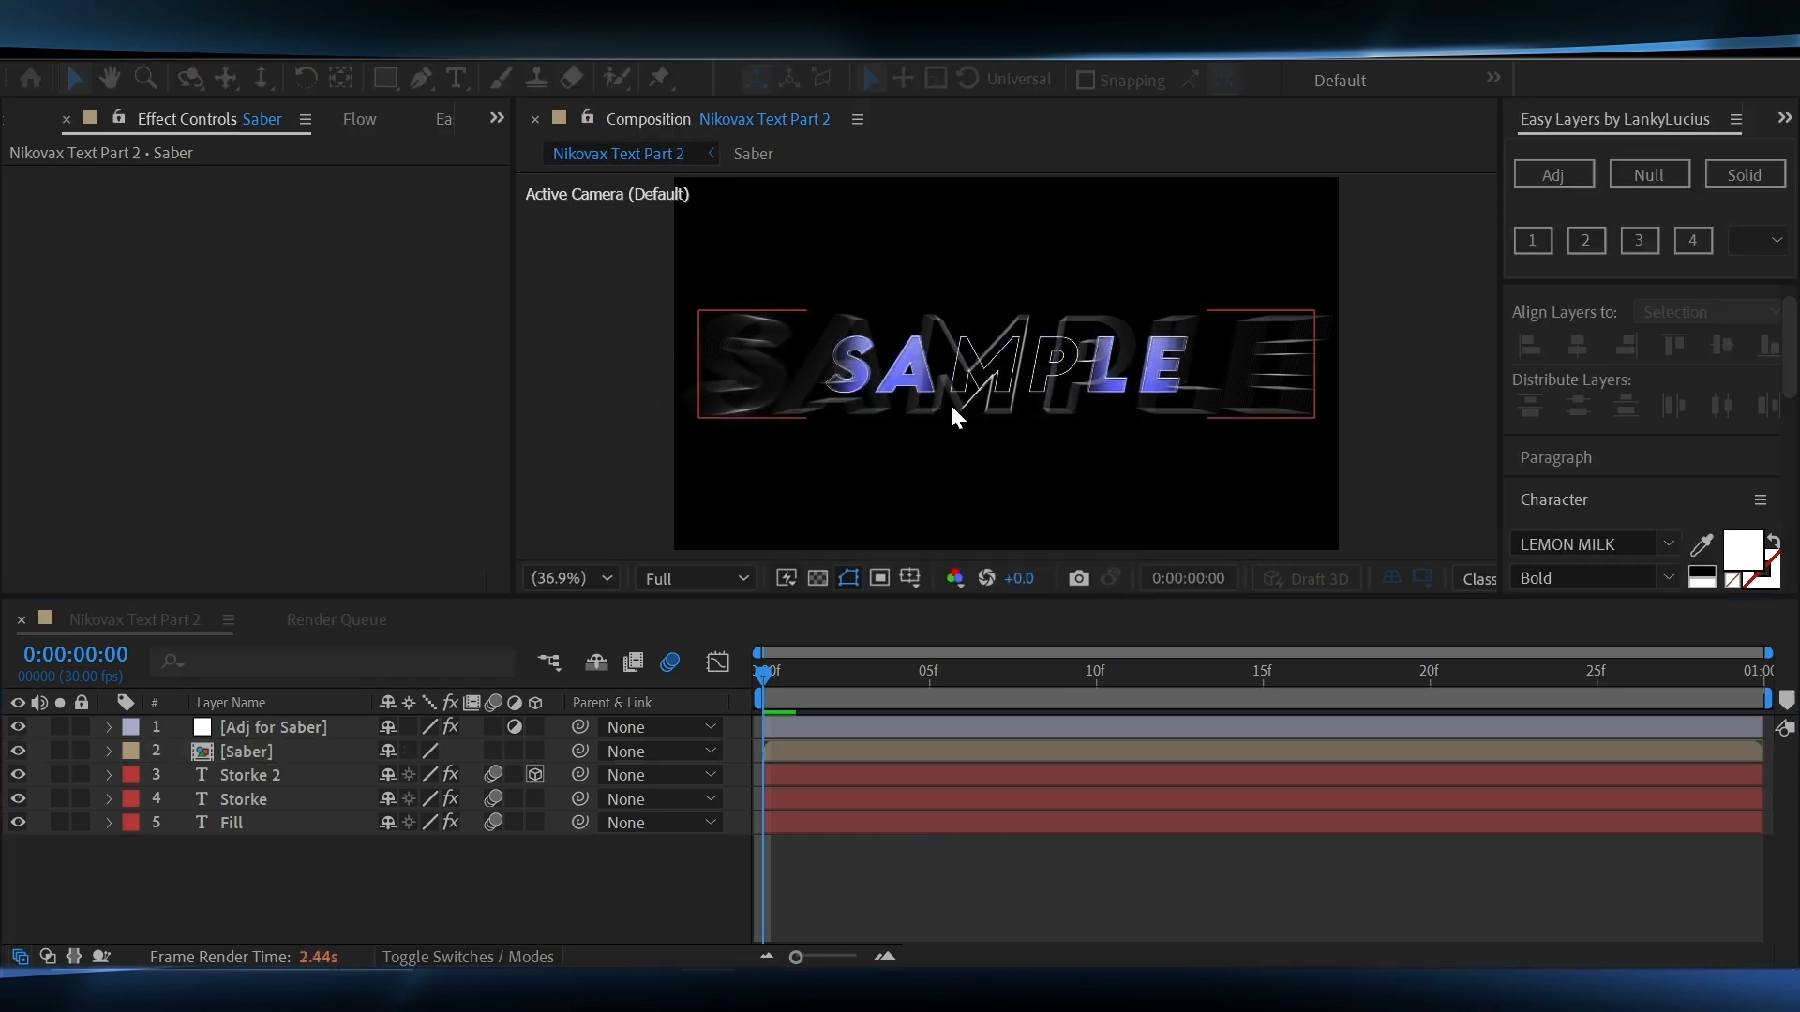
Set the composition's preview resolution to Third and return to frame 0
click(807, 694)
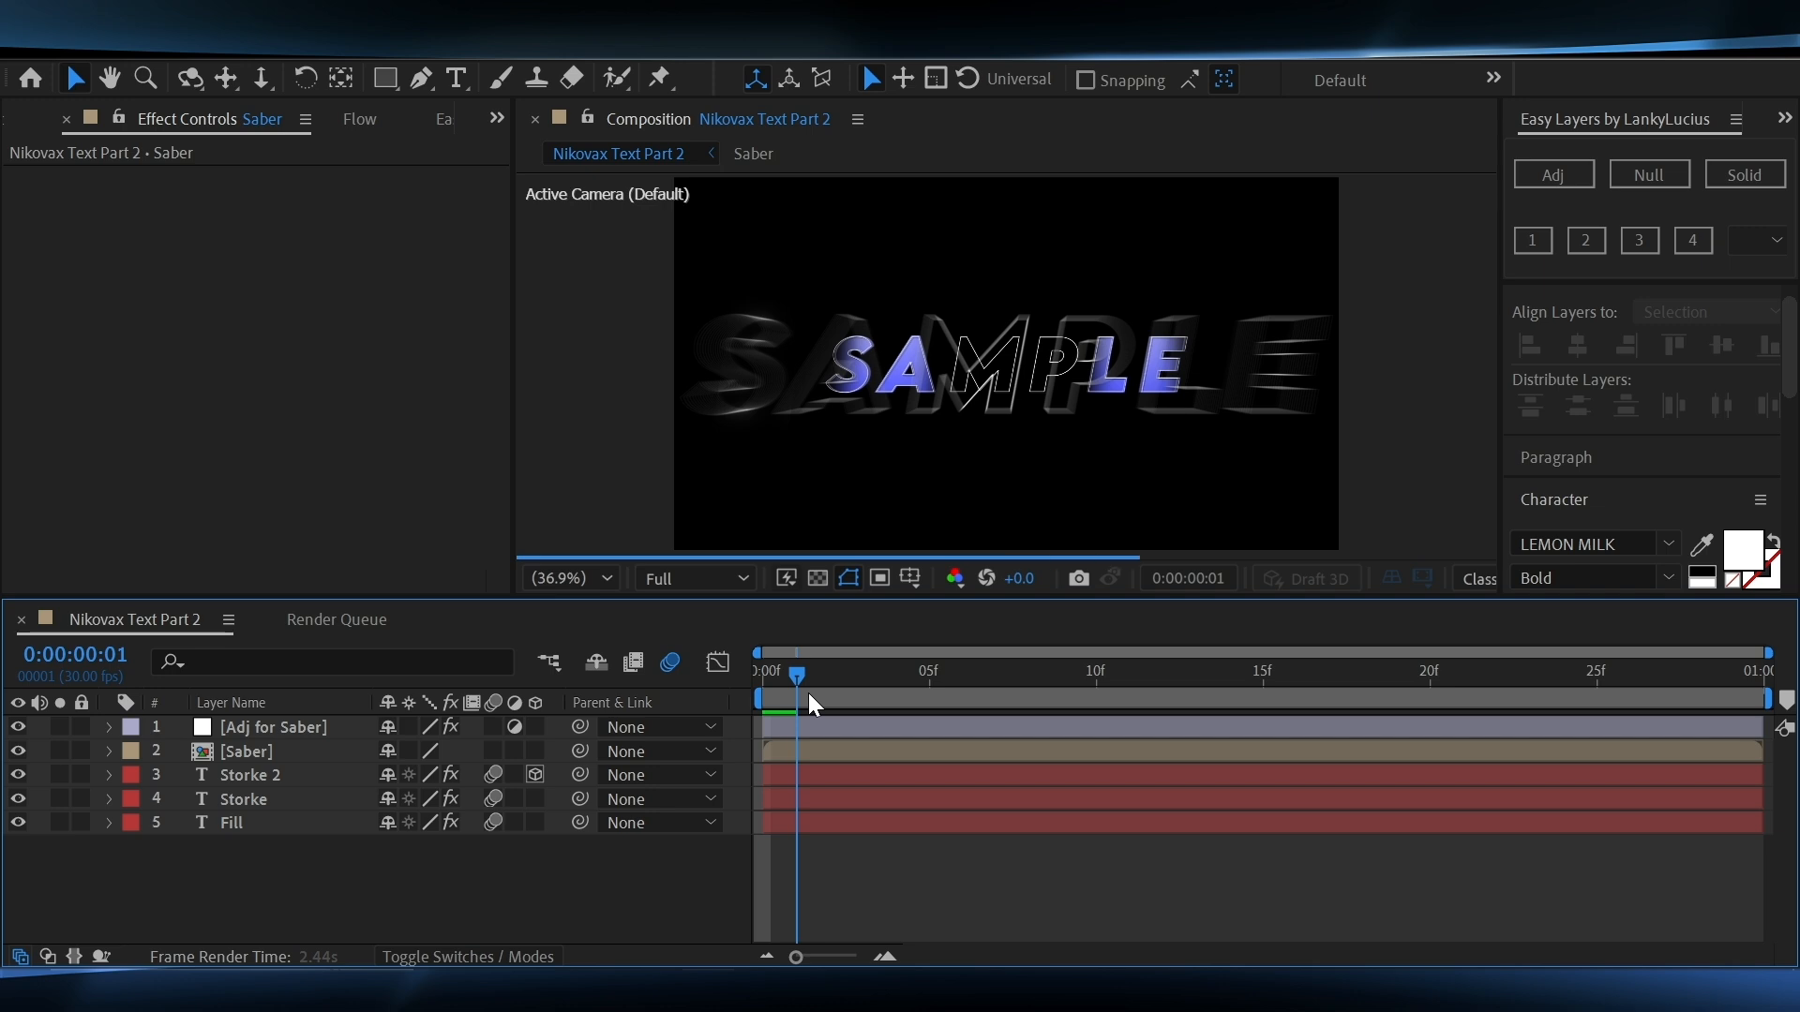
key(Home)
click(705, 581)
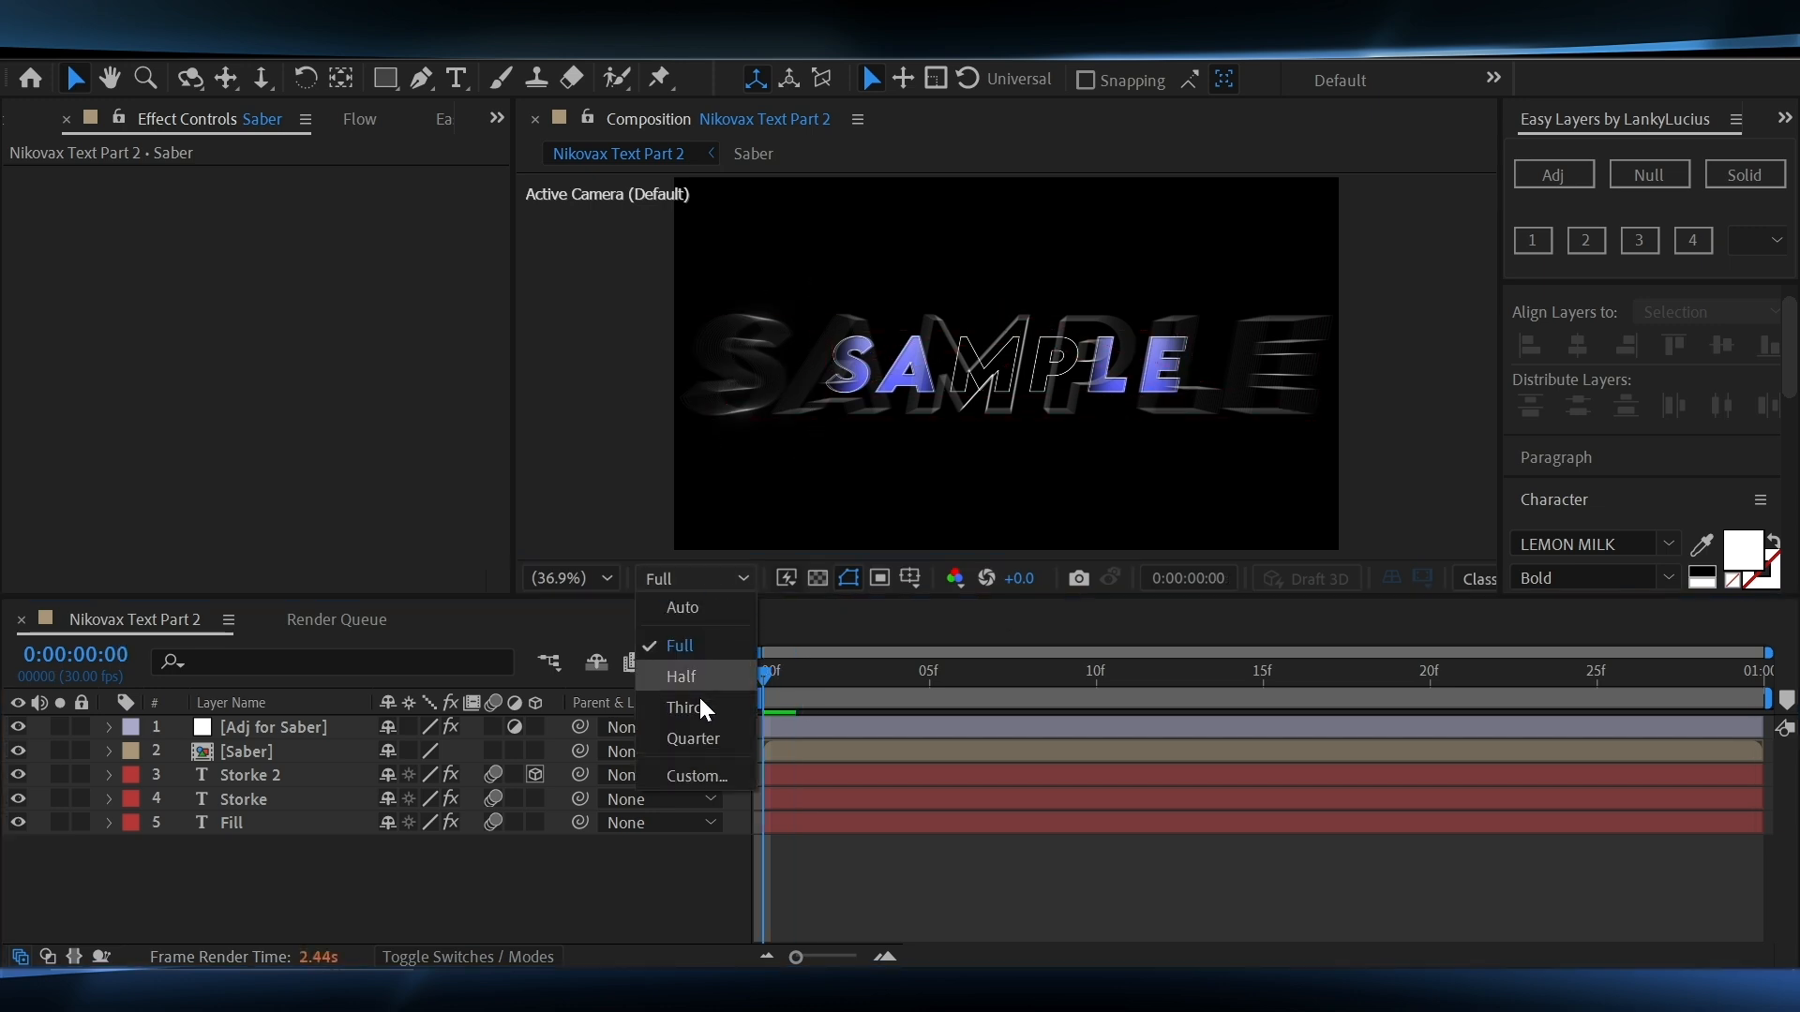
click(689, 708)
click(847, 835)
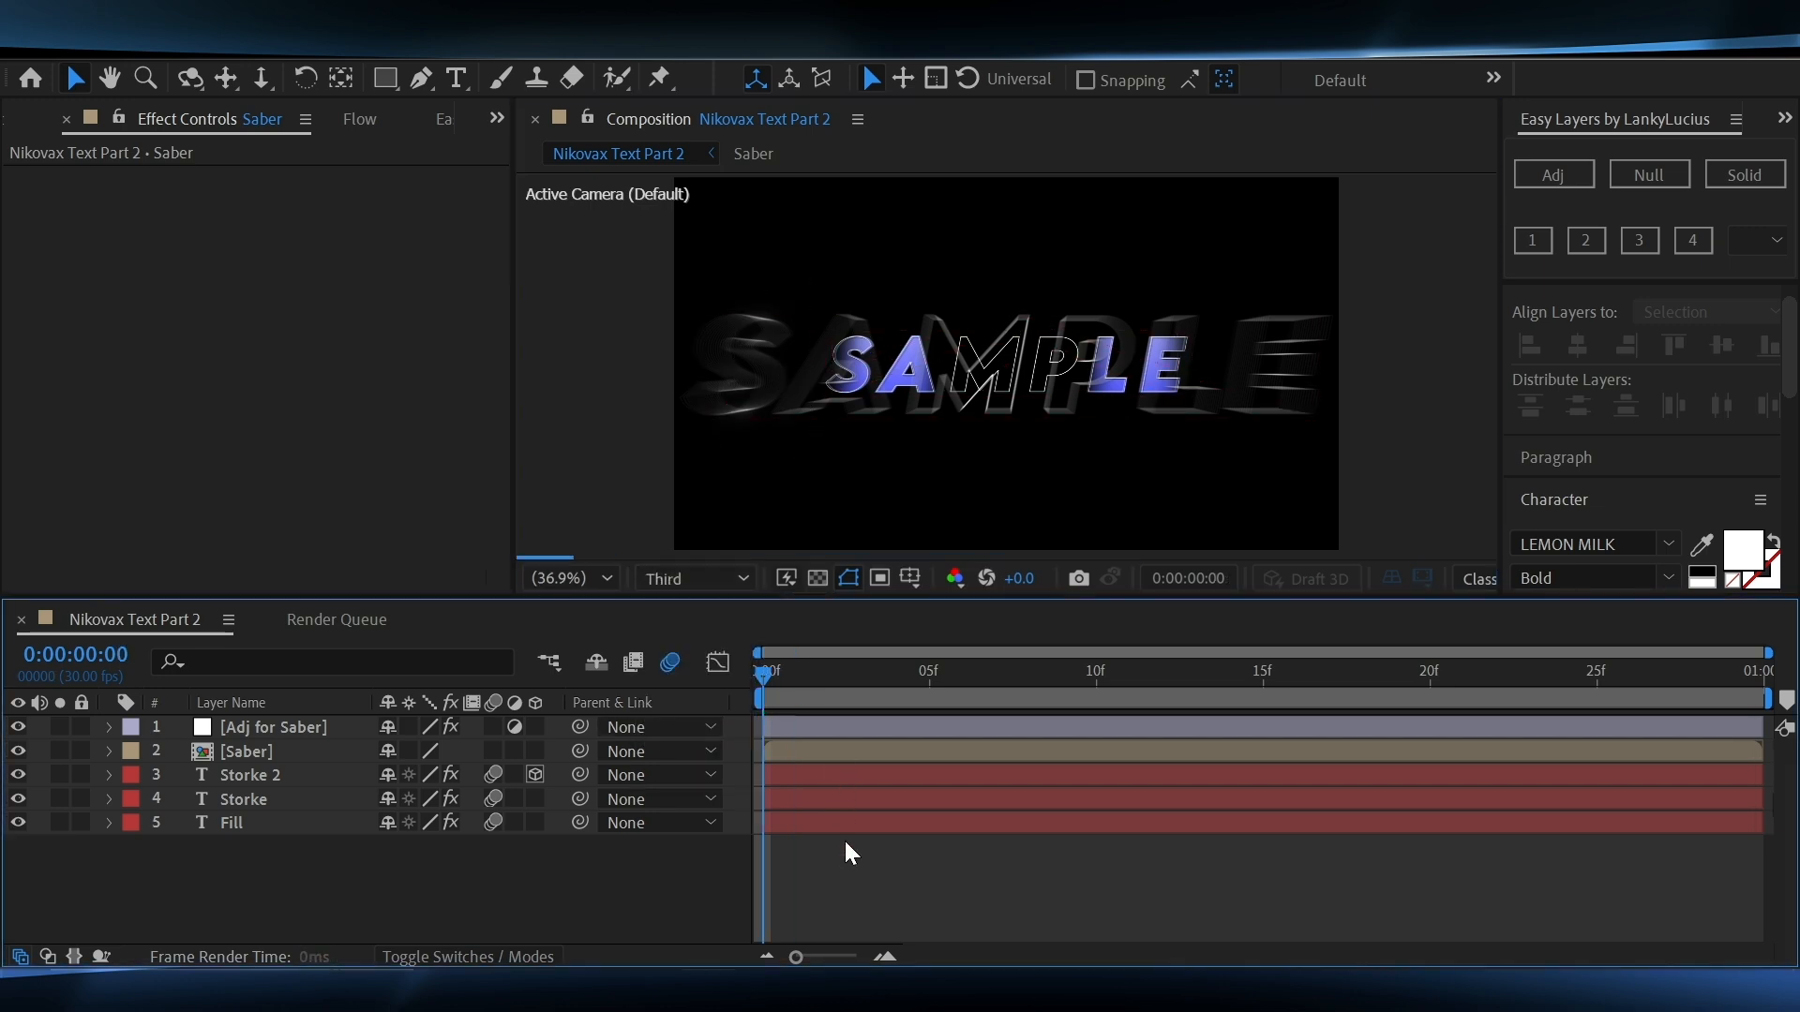
drag(808, 687, 747, 703)
Rename the adjustment layer as "Deep Glow"
click(807, 727)
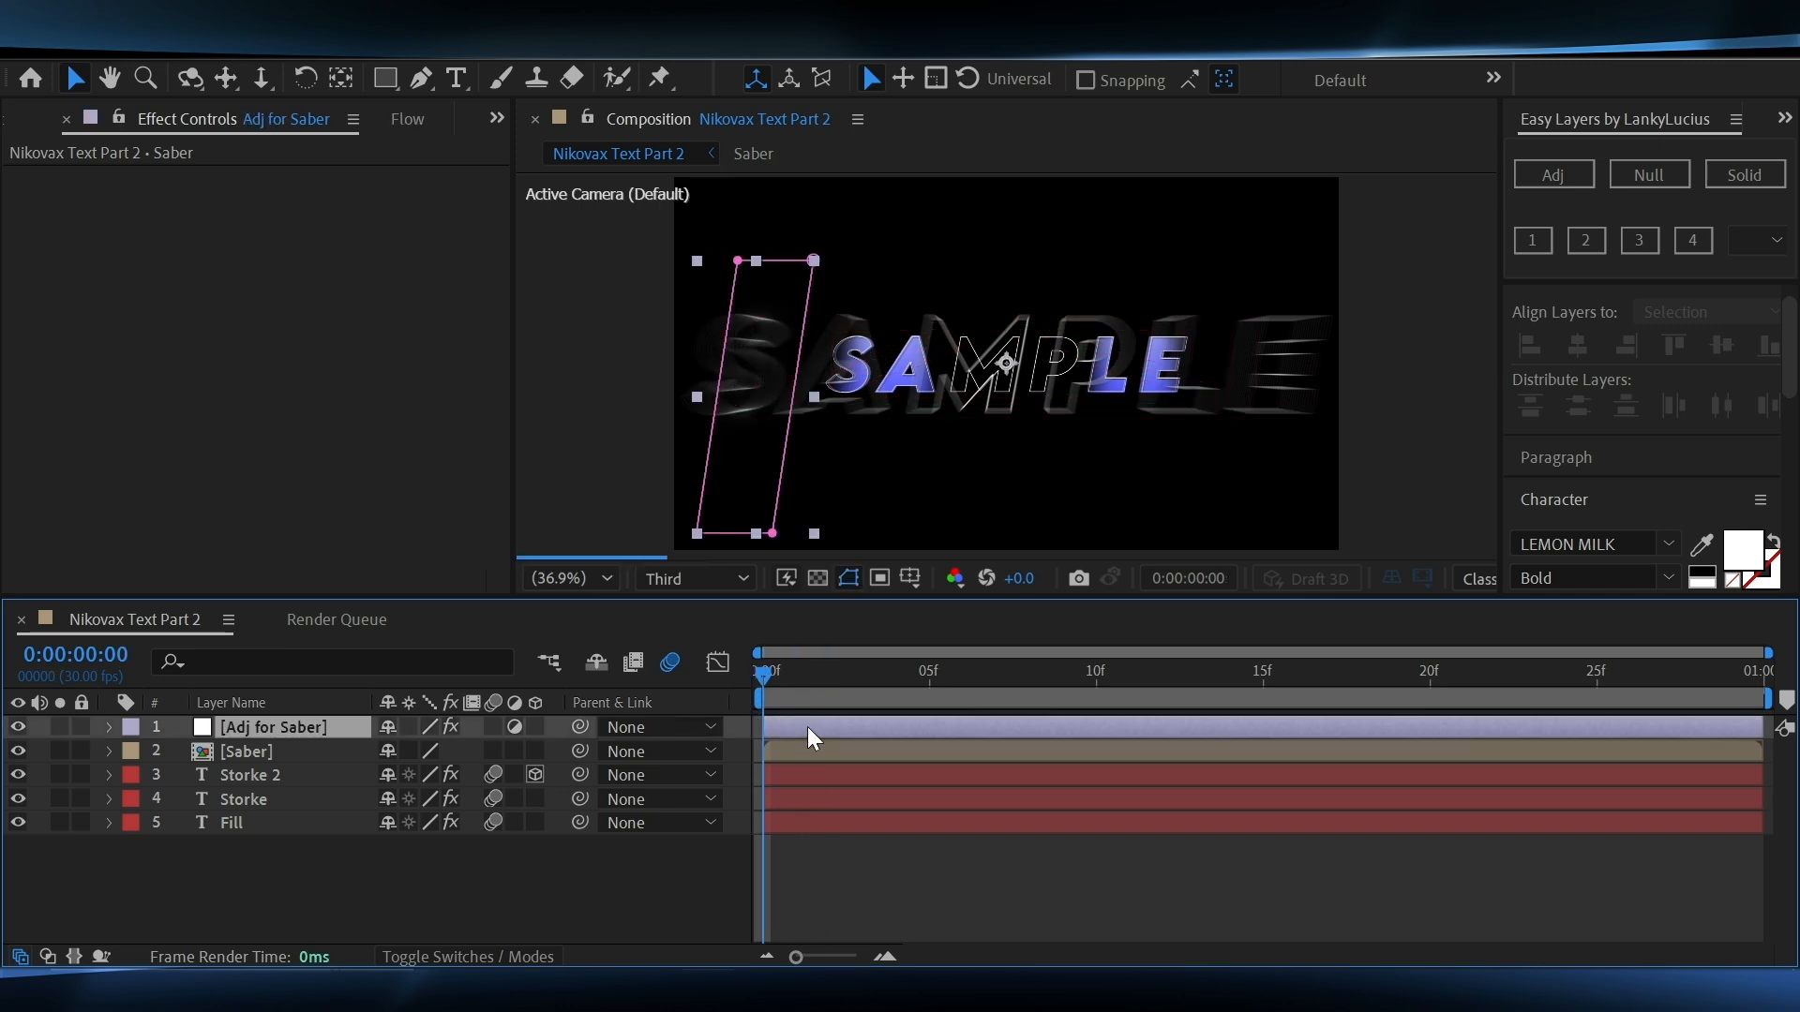
key(Return)
text(Dee)
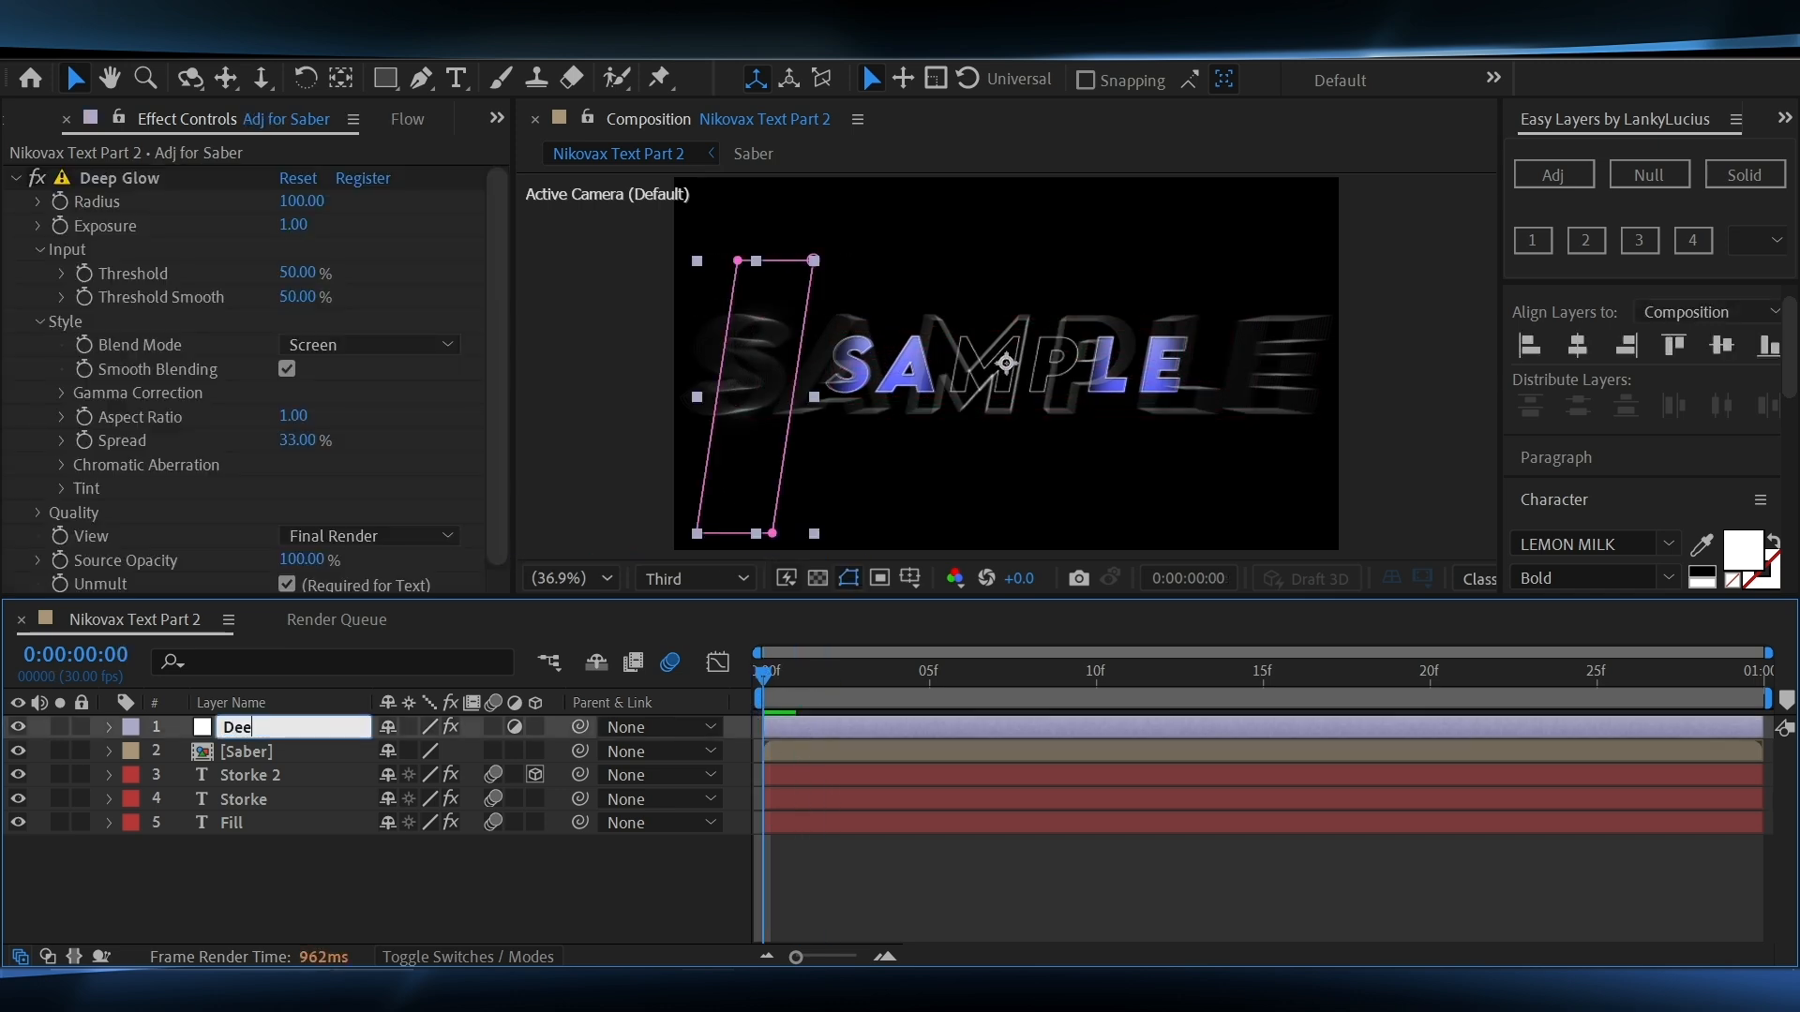
text(p Glow)
key(Return)
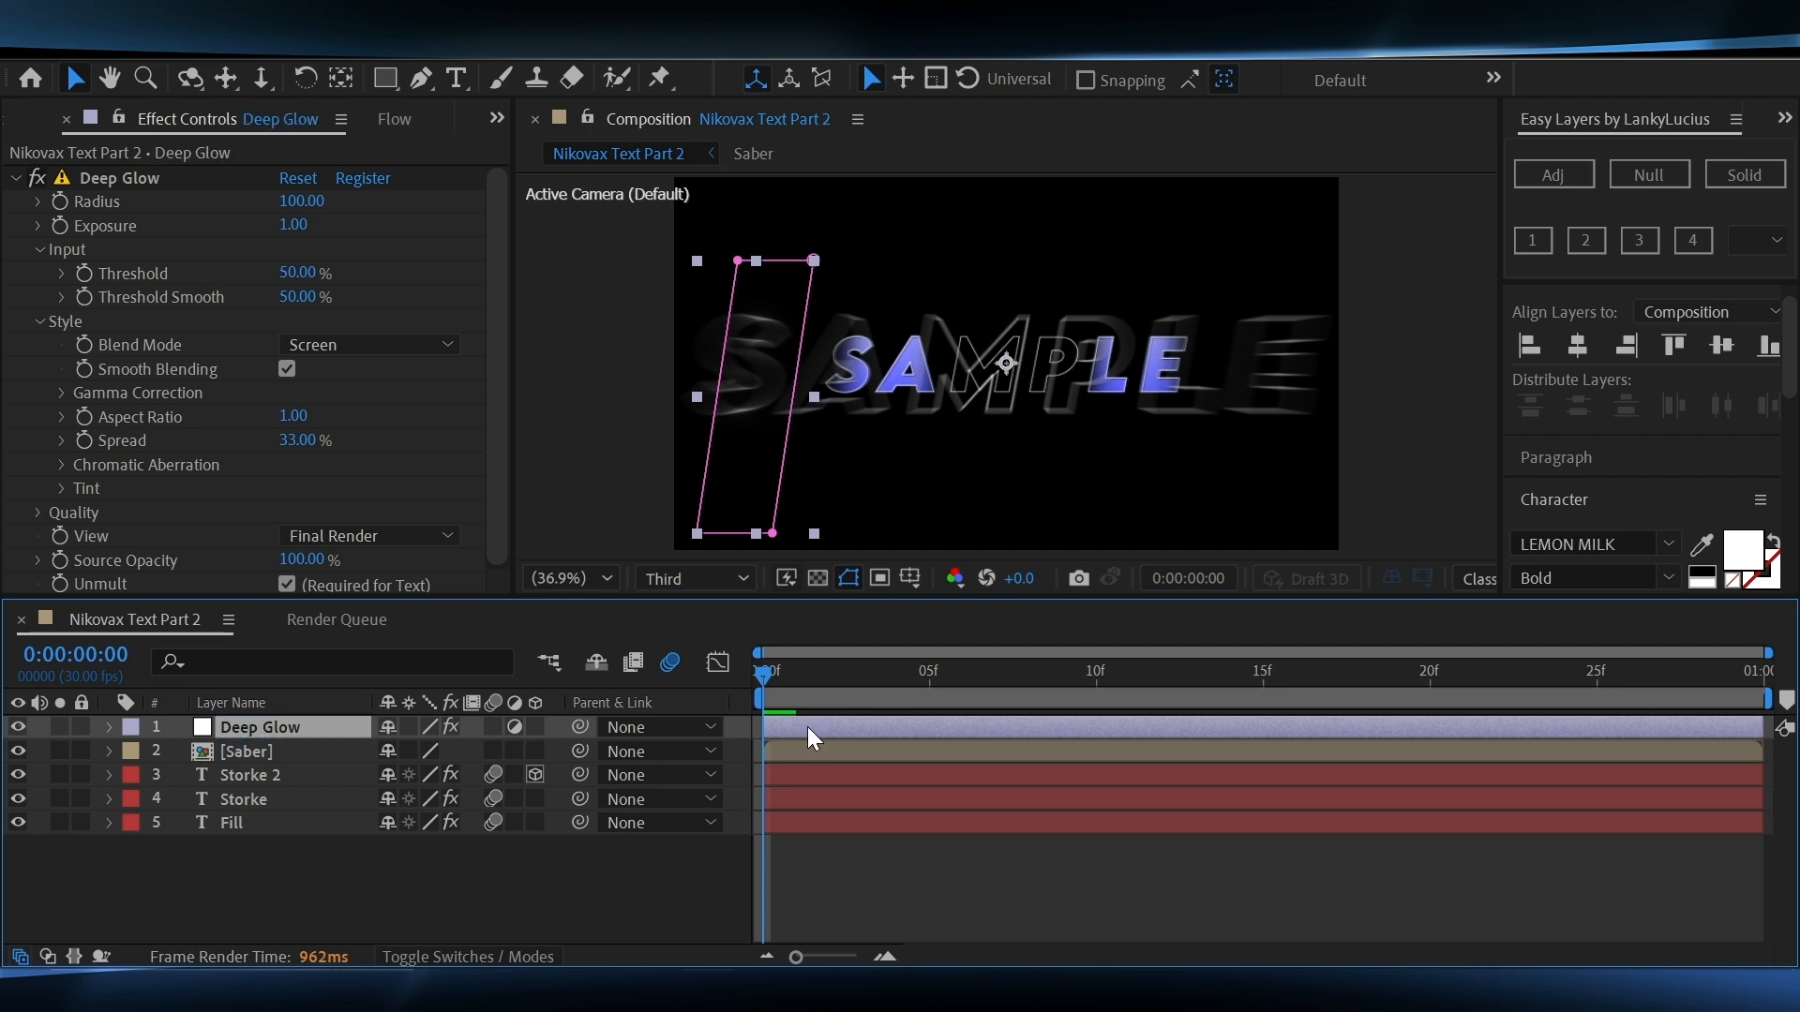
click(934, 875)
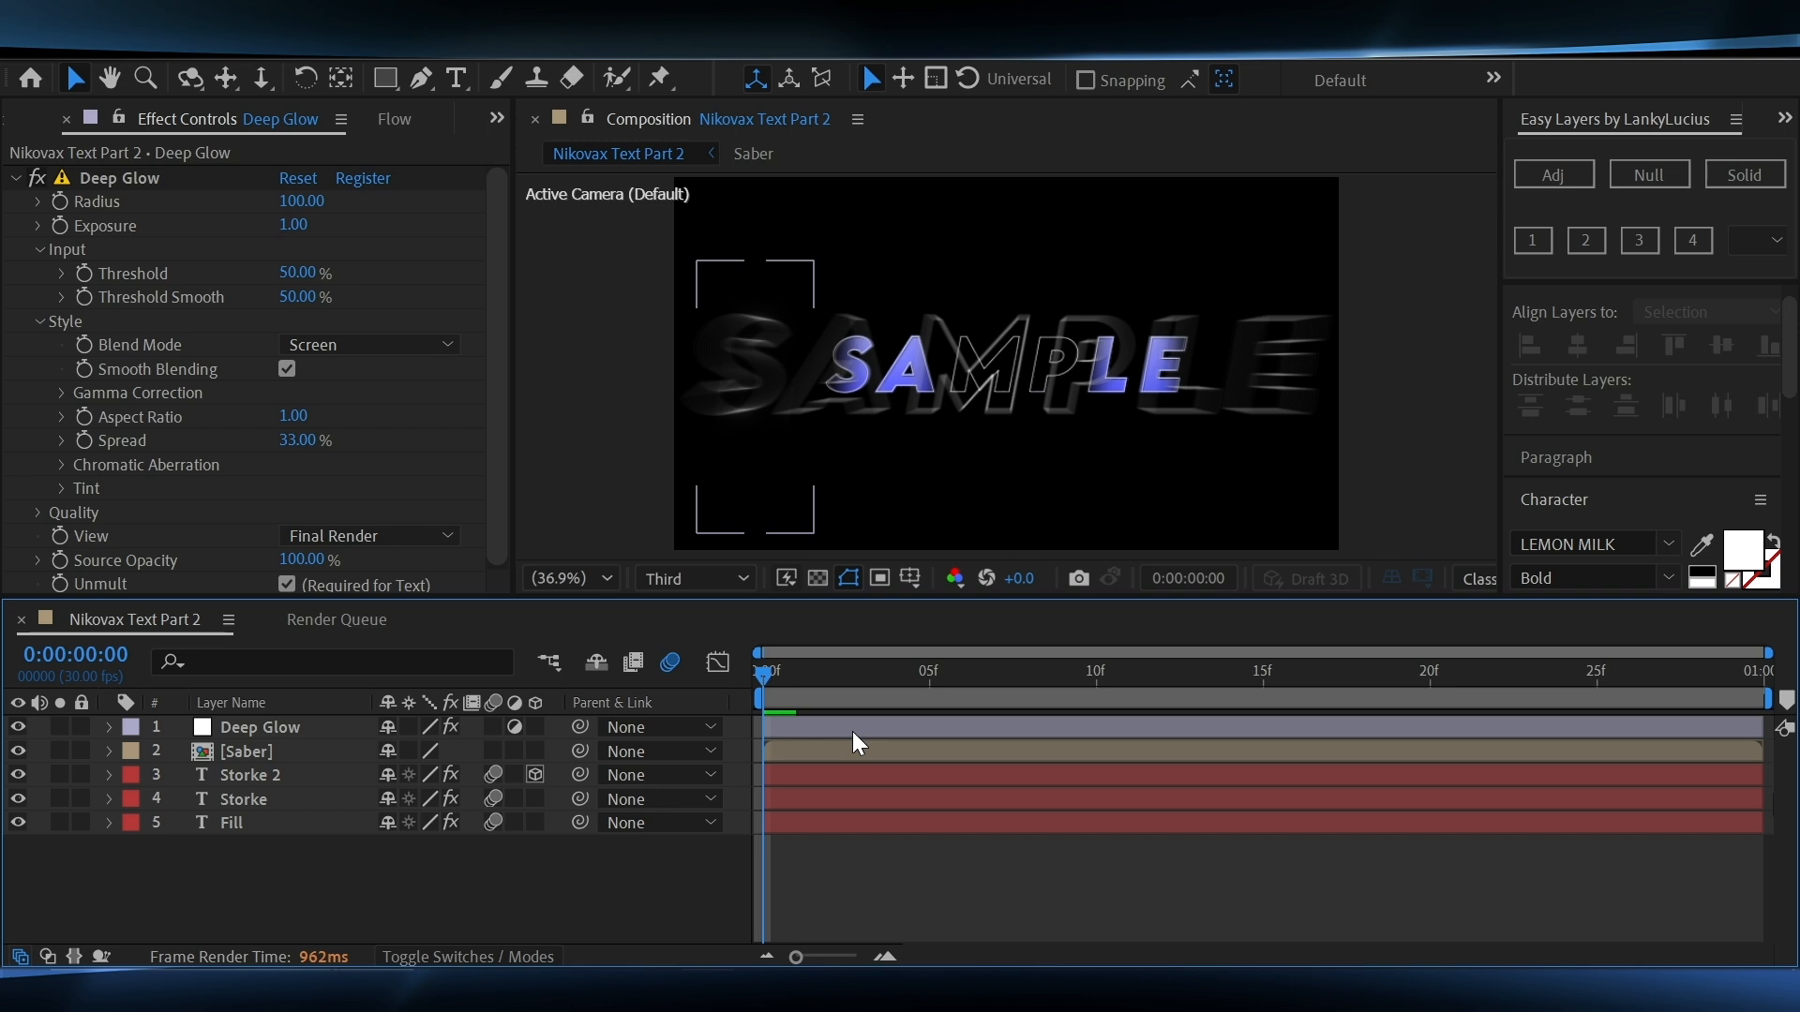
Pre-compose all five layers as "MAIN Text", moving all attributes into the new composition
key(ctrl+a)
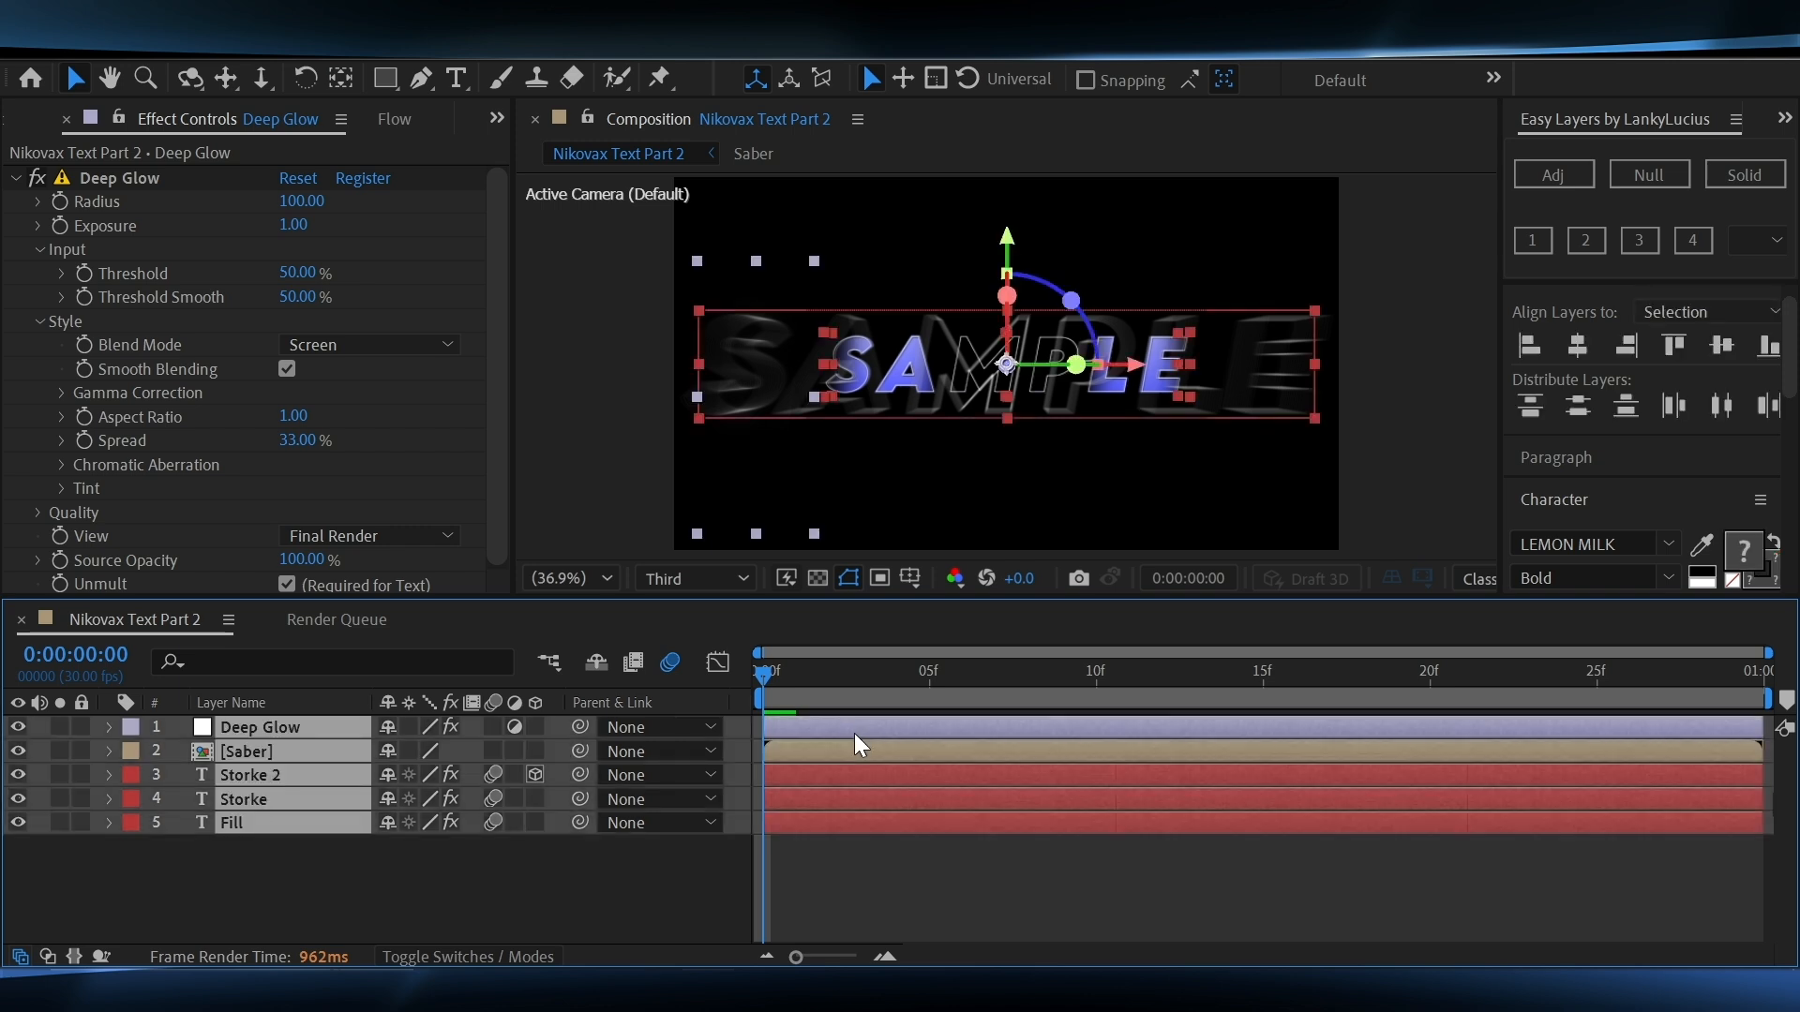
key(ctrl+shift+c)
text(MA)
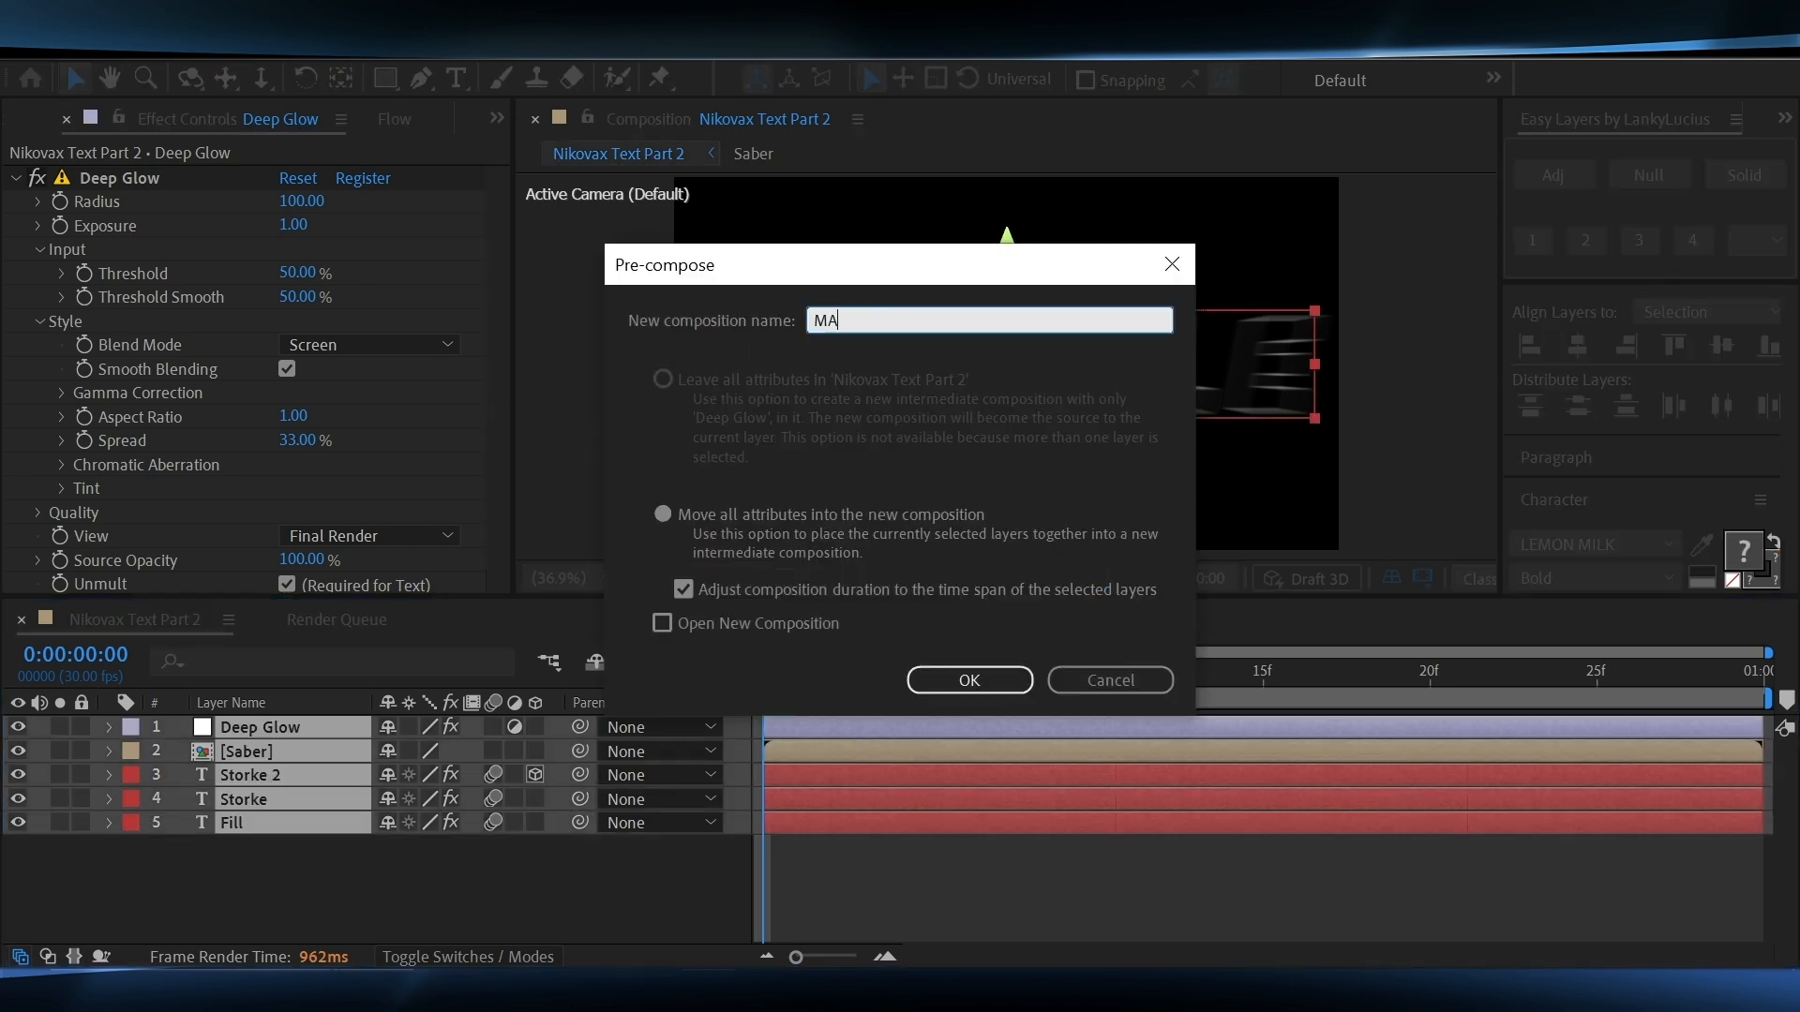
text(IN tE)
click(969, 679)
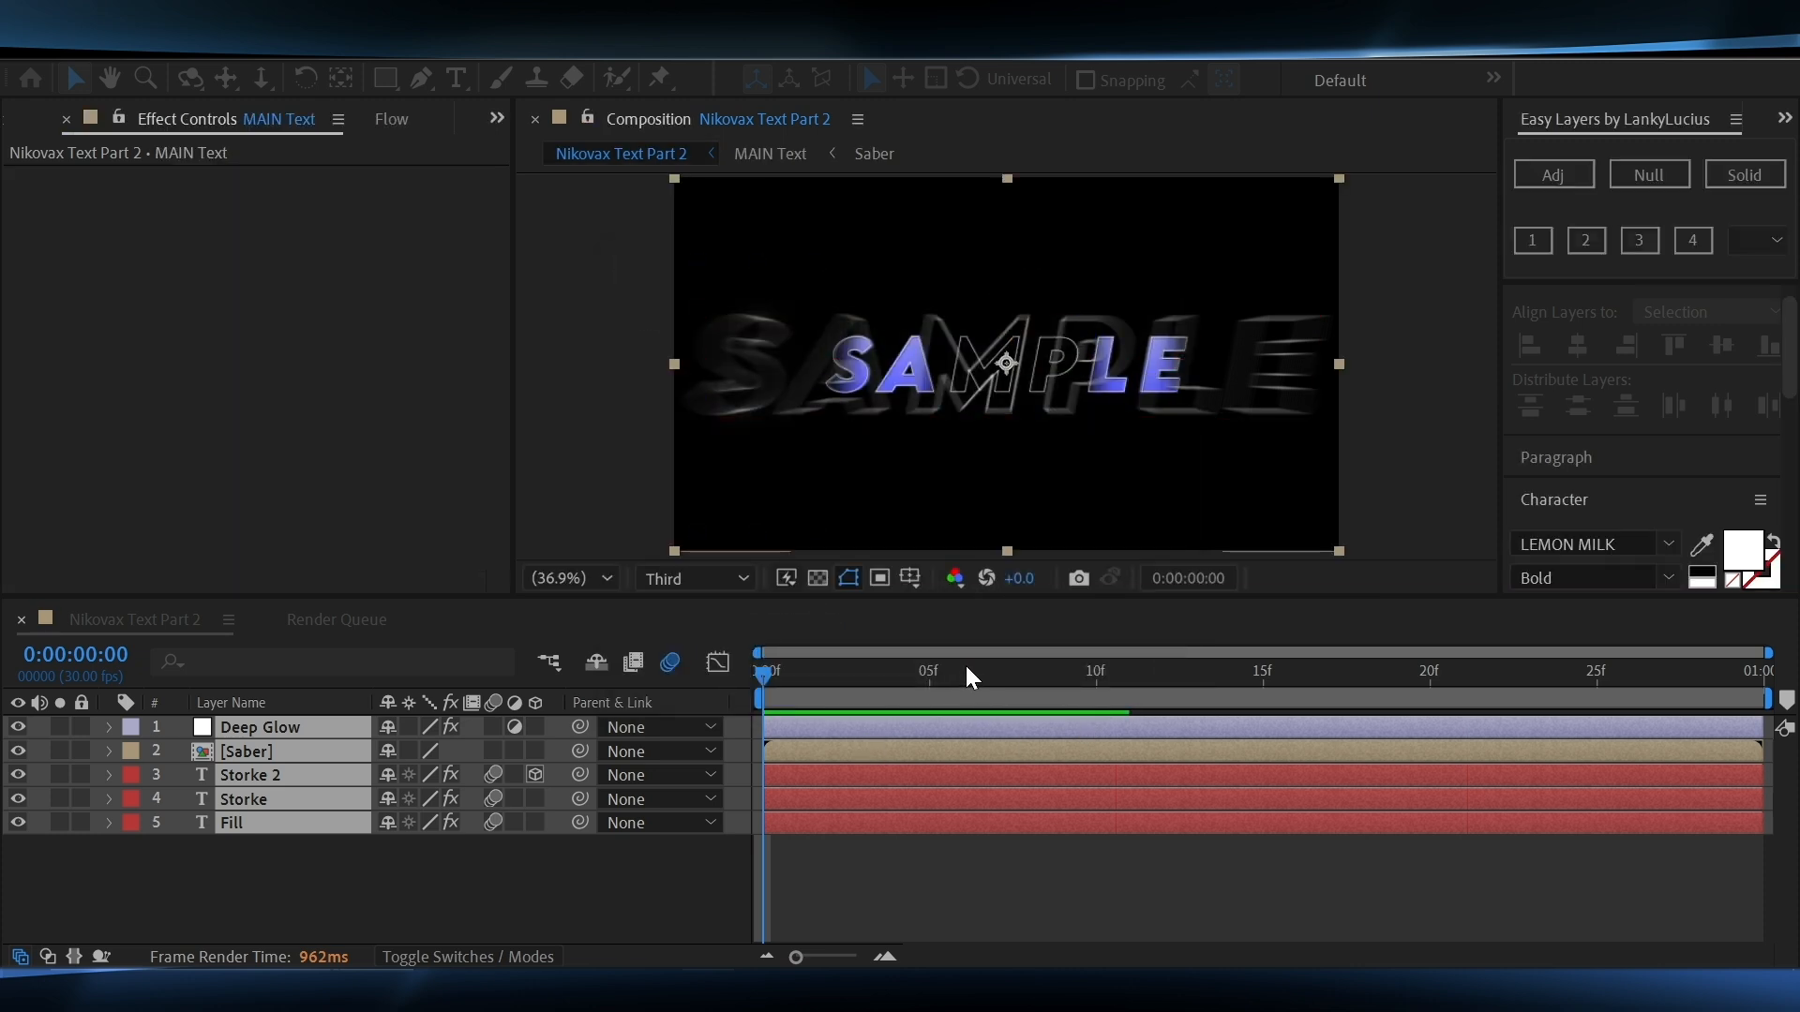
click(869, 771)
Preview the title animation in the Nikovax Text Part 2 composition
click(815, 724)
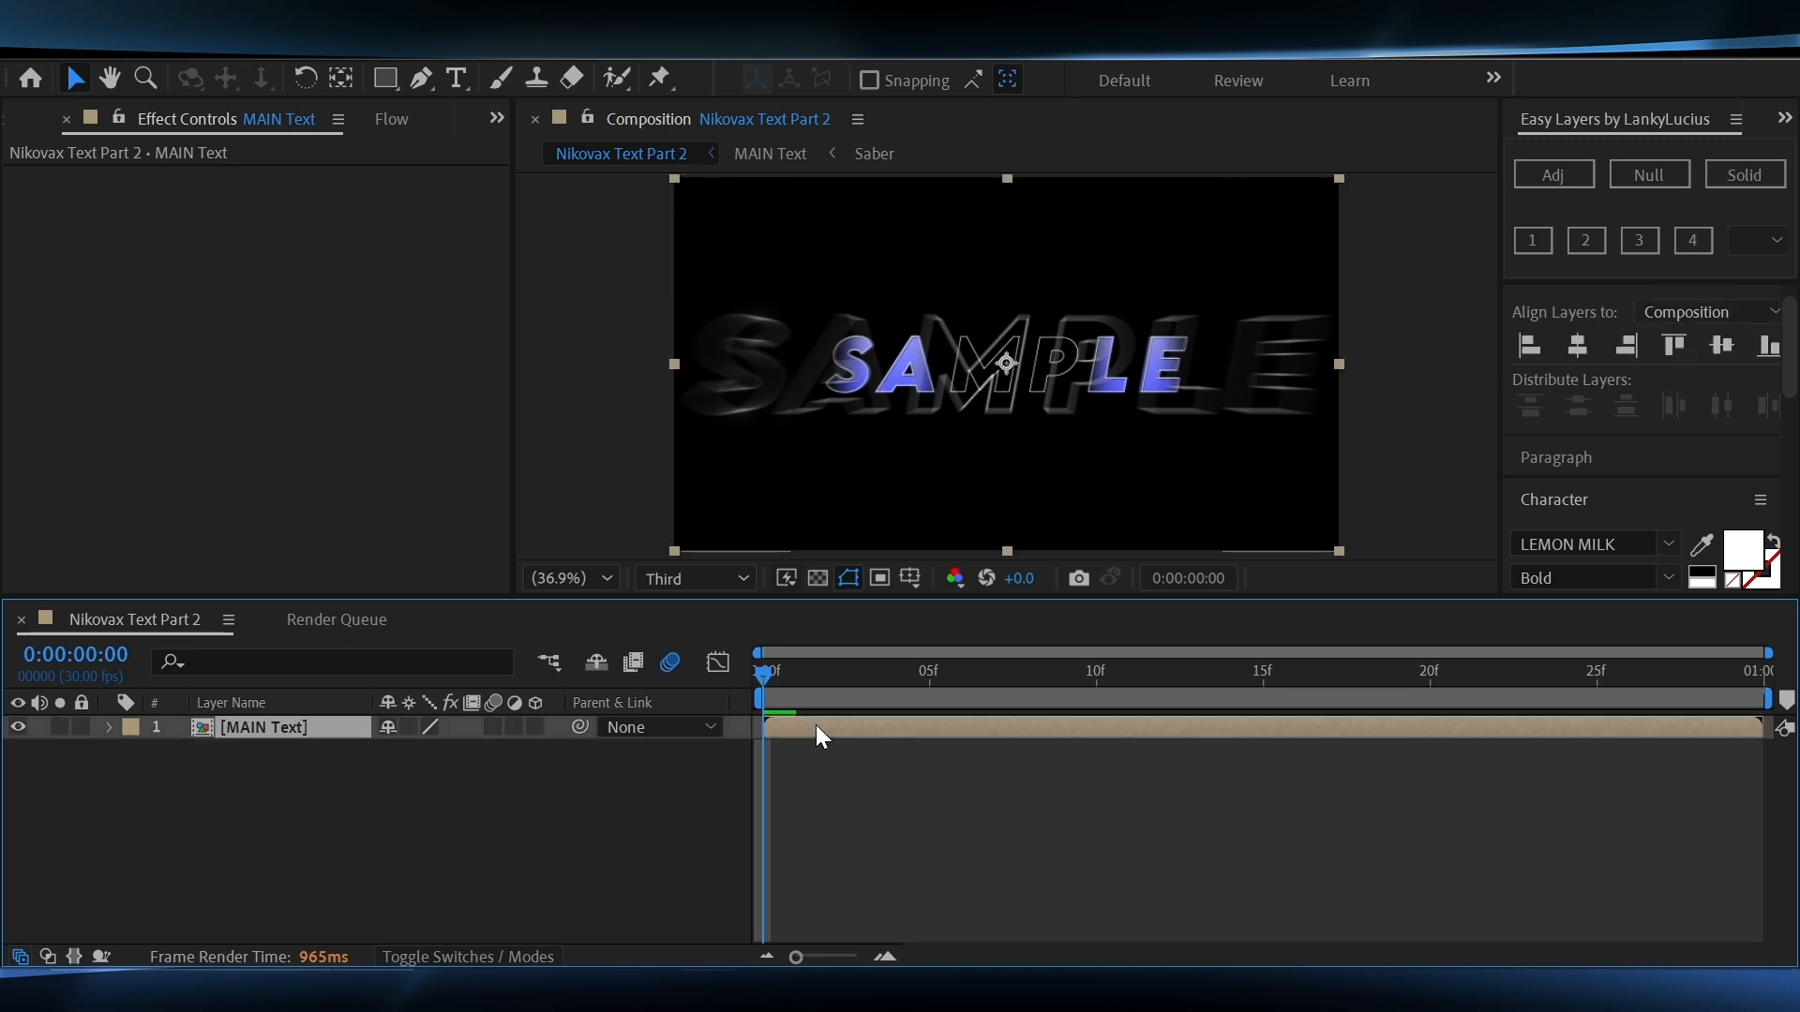
click(391, 120)
click(838, 806)
key(space)
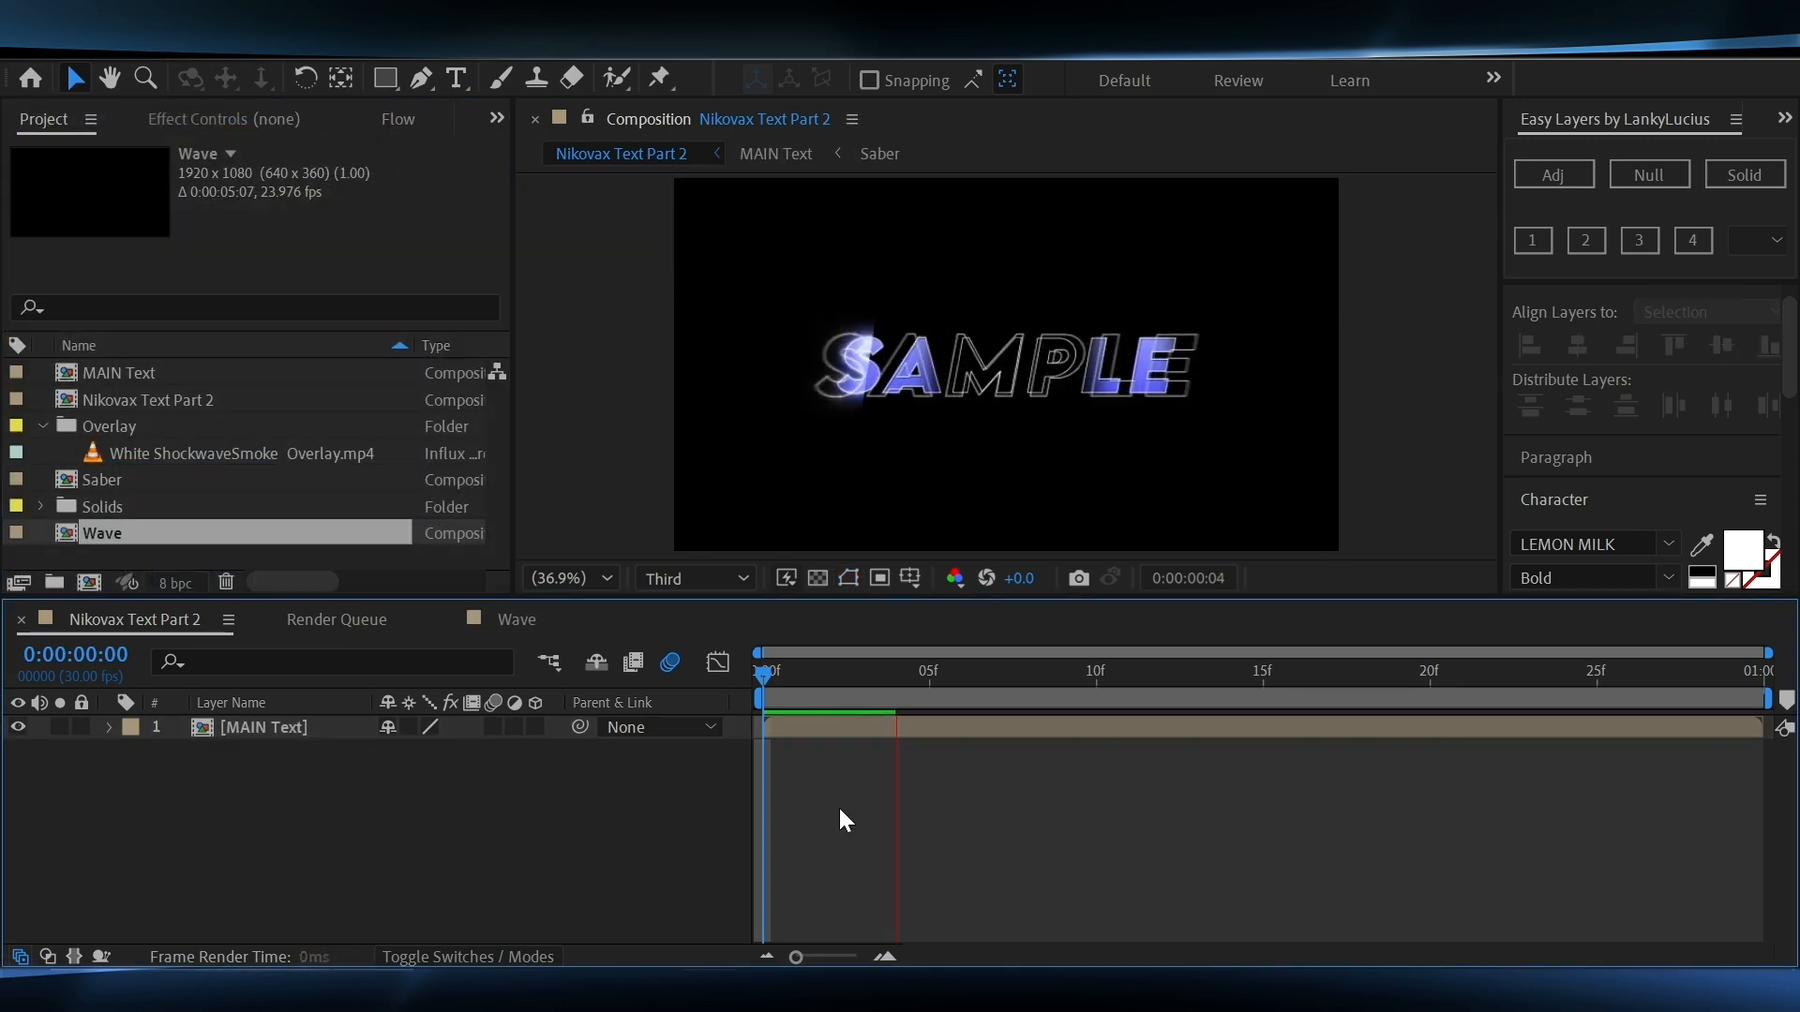
Open the MAIN Text composition and set the Saber layer's mask feather to 100 pixels
double_click(943, 729)
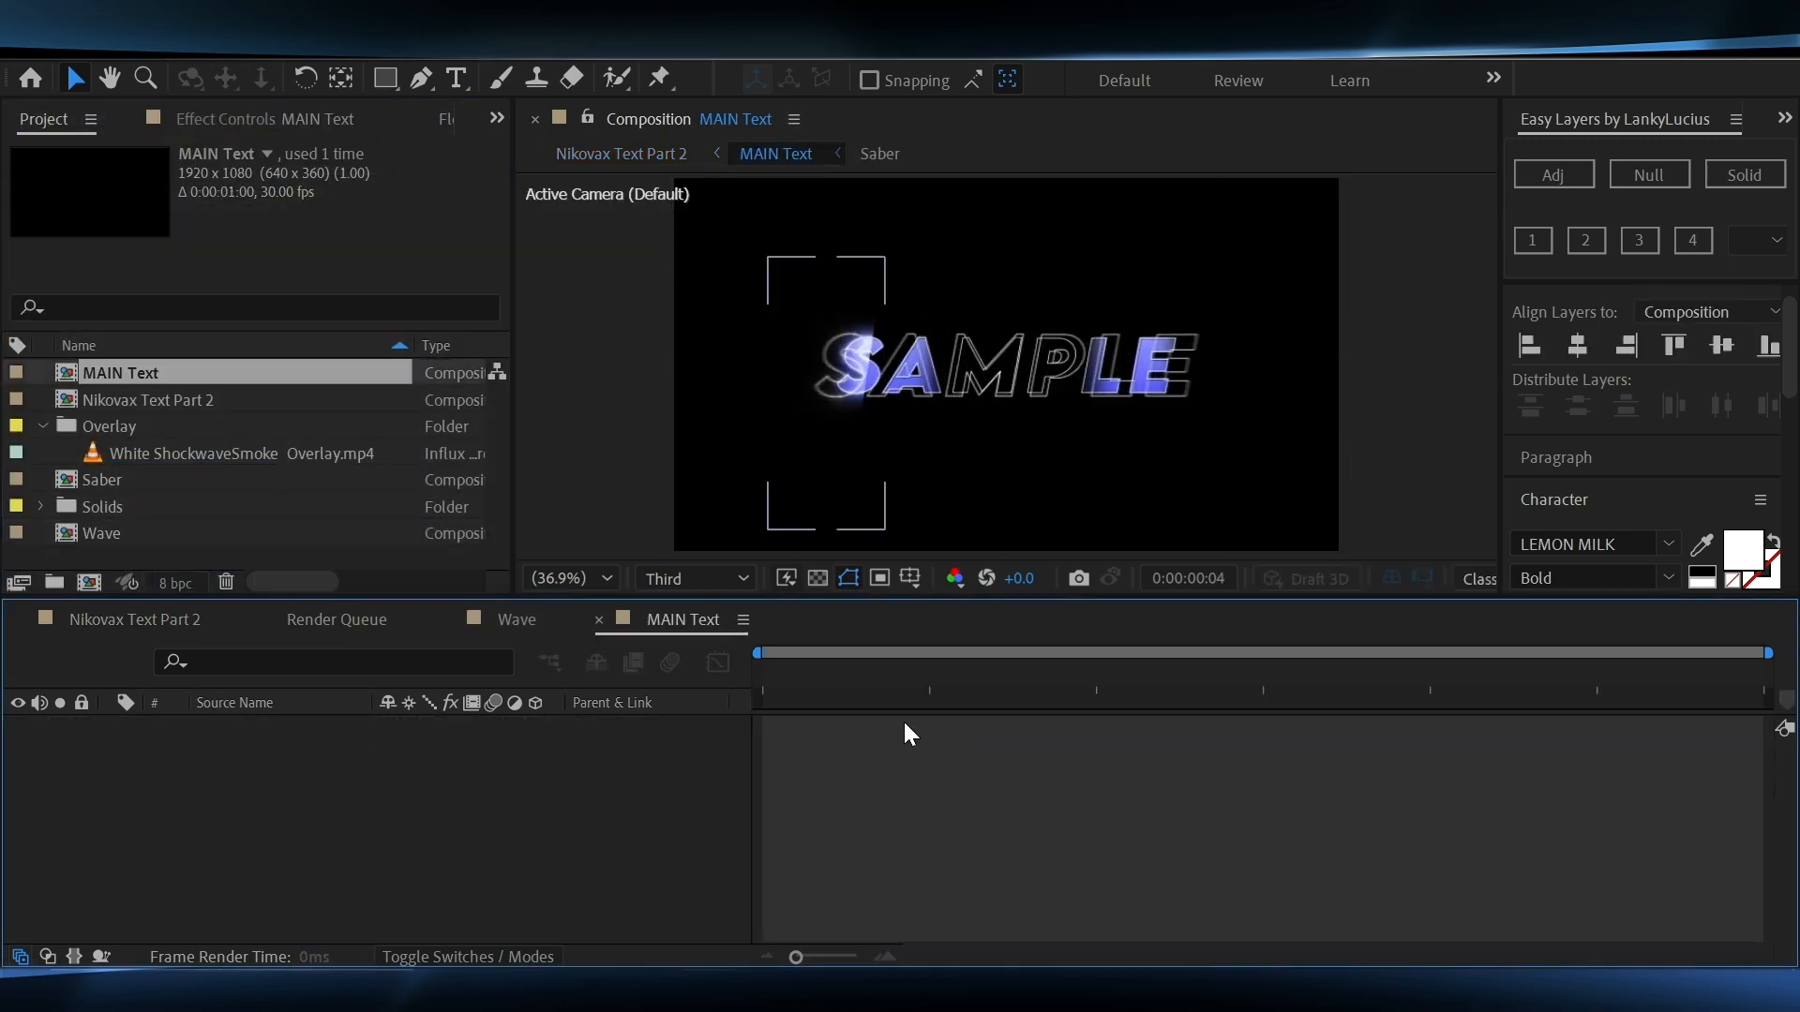
click(888, 745)
key(f)
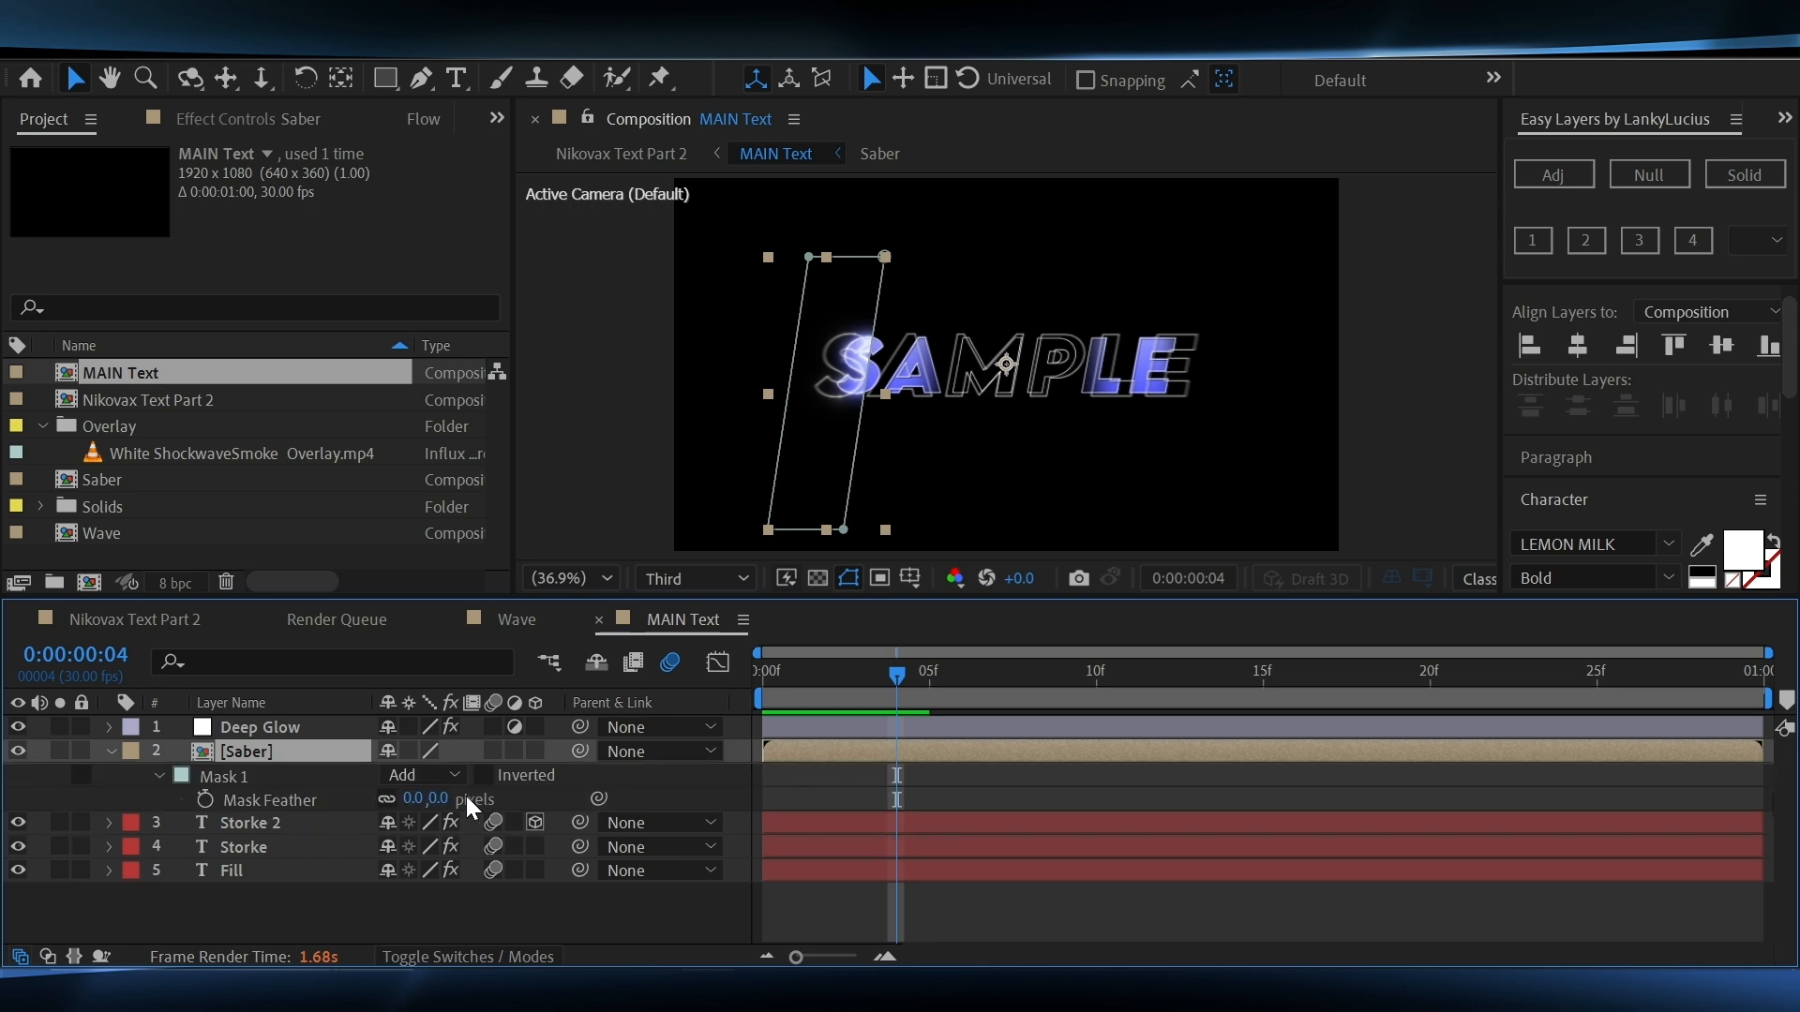
click(429, 801)
text(100)
key(Return)
Set the Deep Glow layer's mask feather to 100 pixels
click(294, 729)
key(ctrl+v)
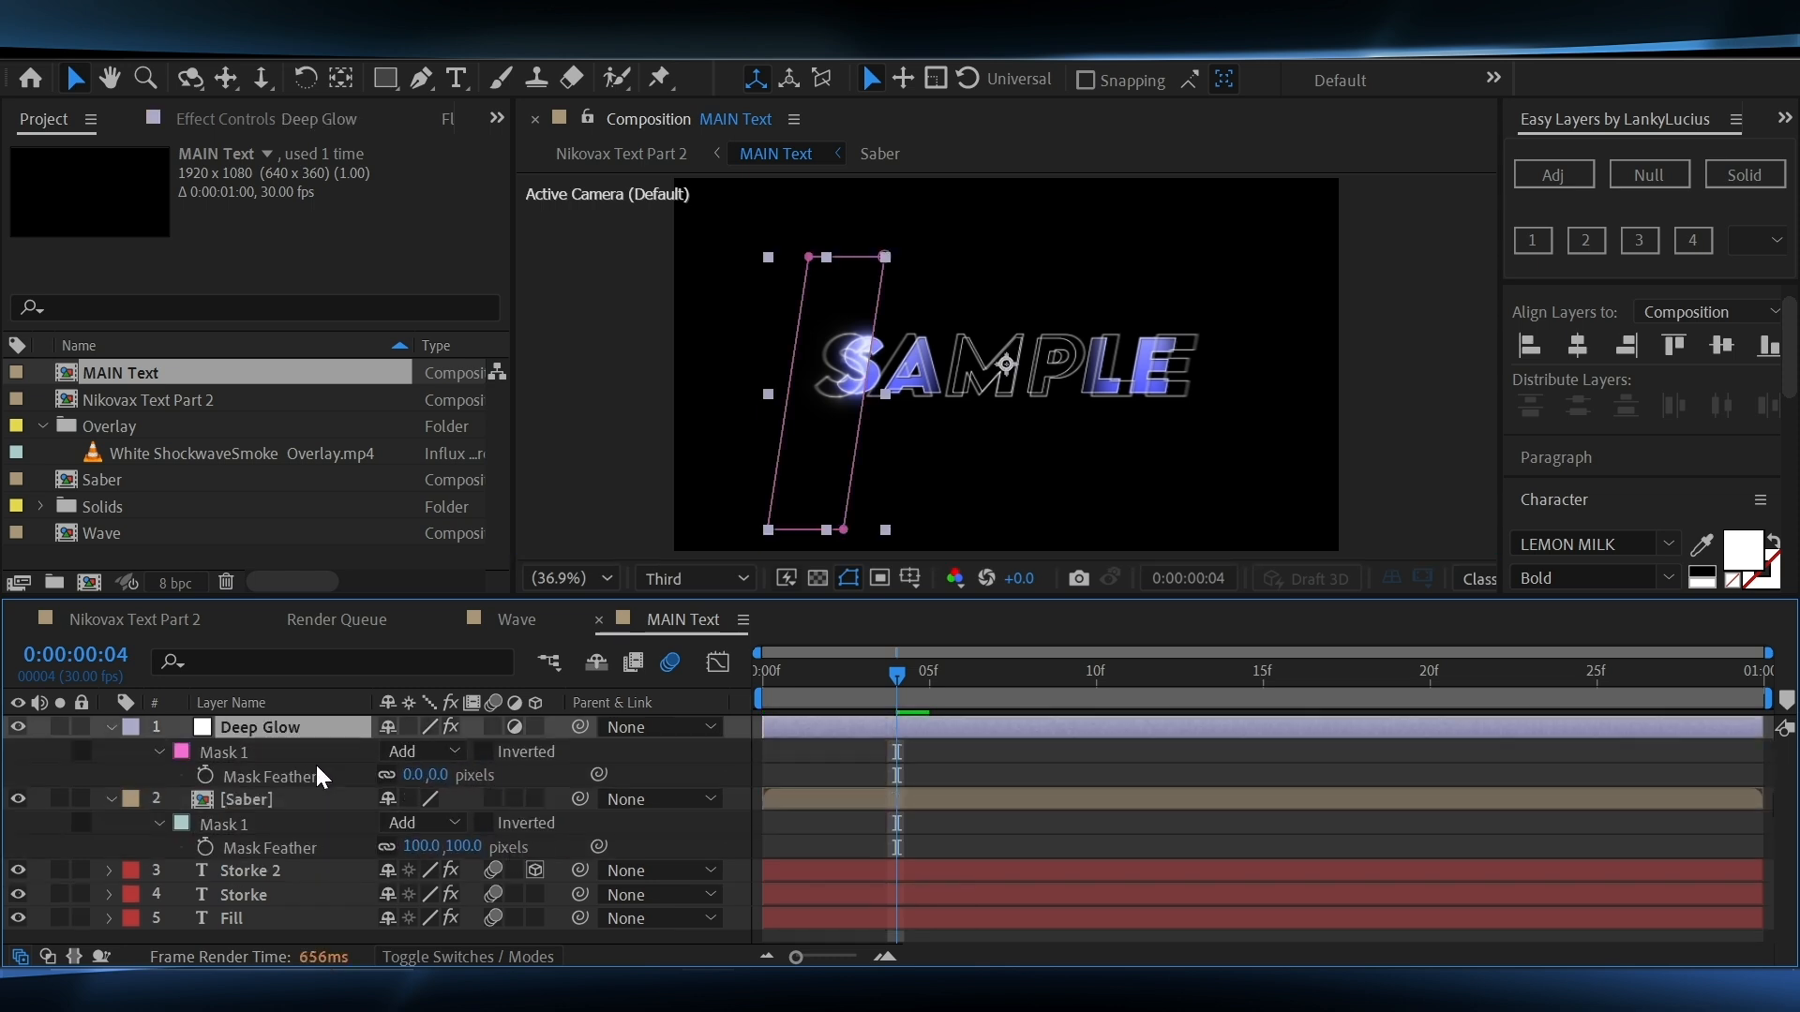
click(458, 774)
click(441, 774)
text(100)
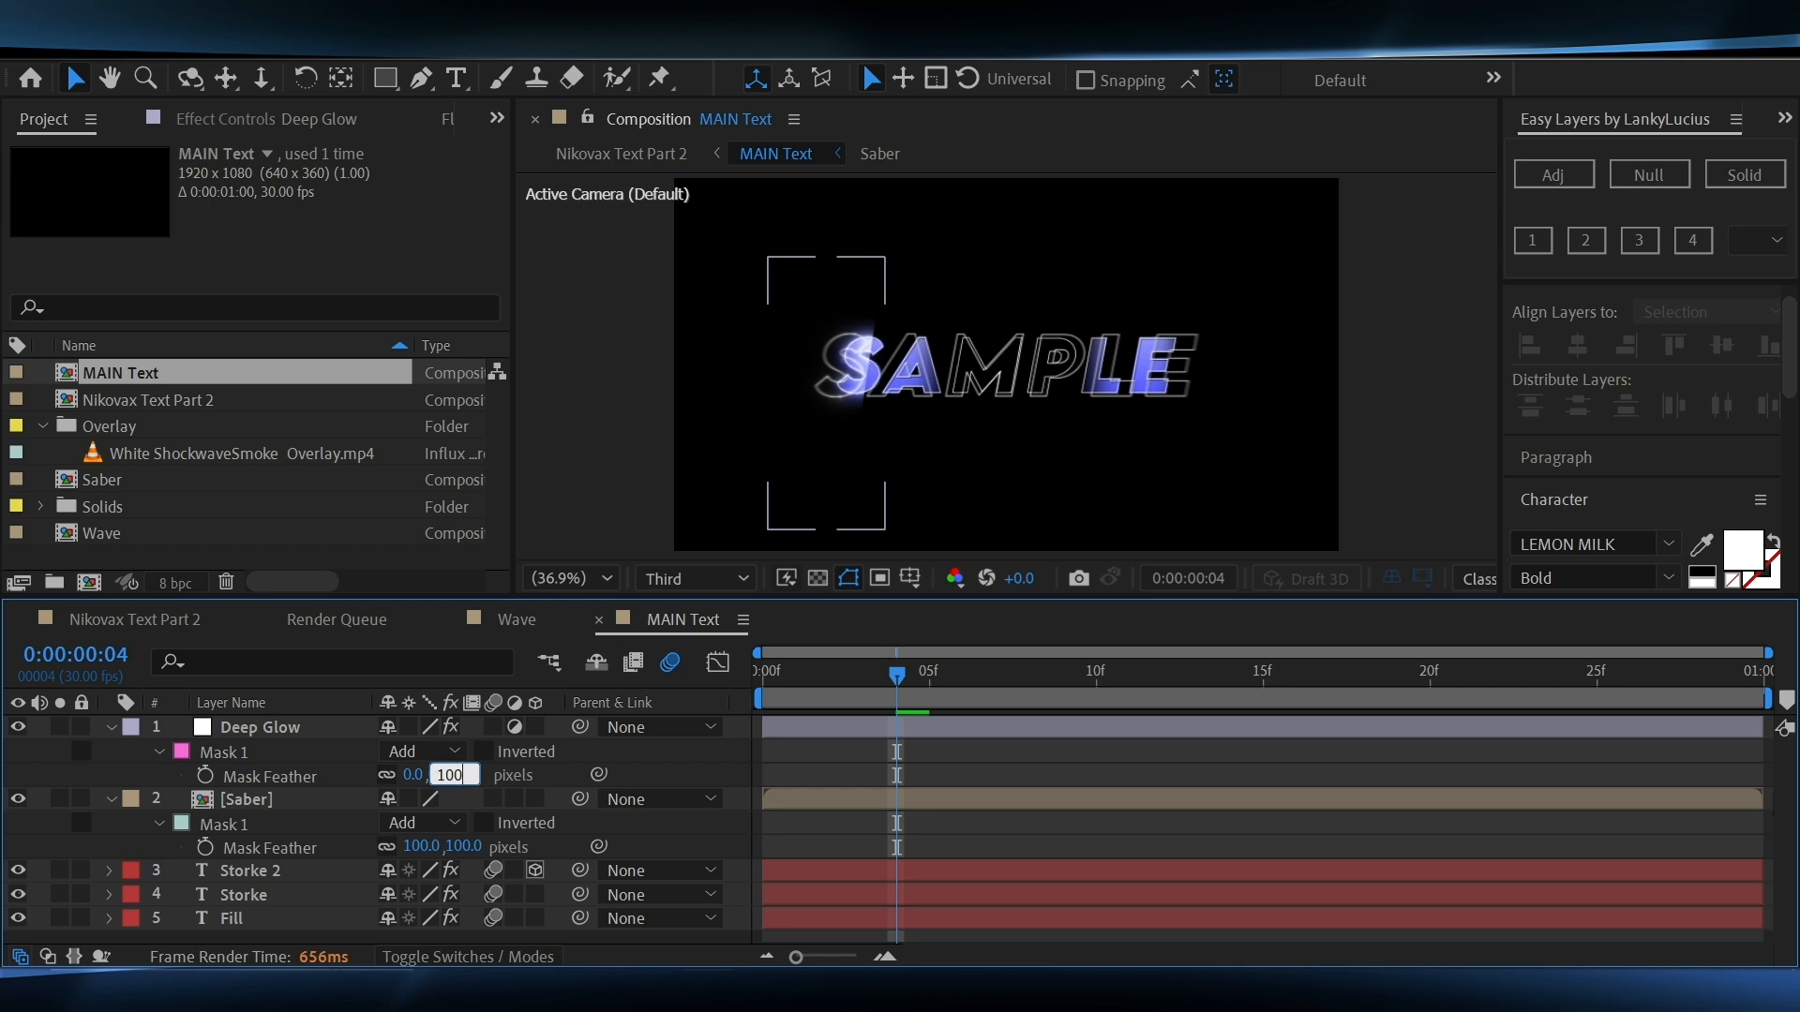
key(Return)
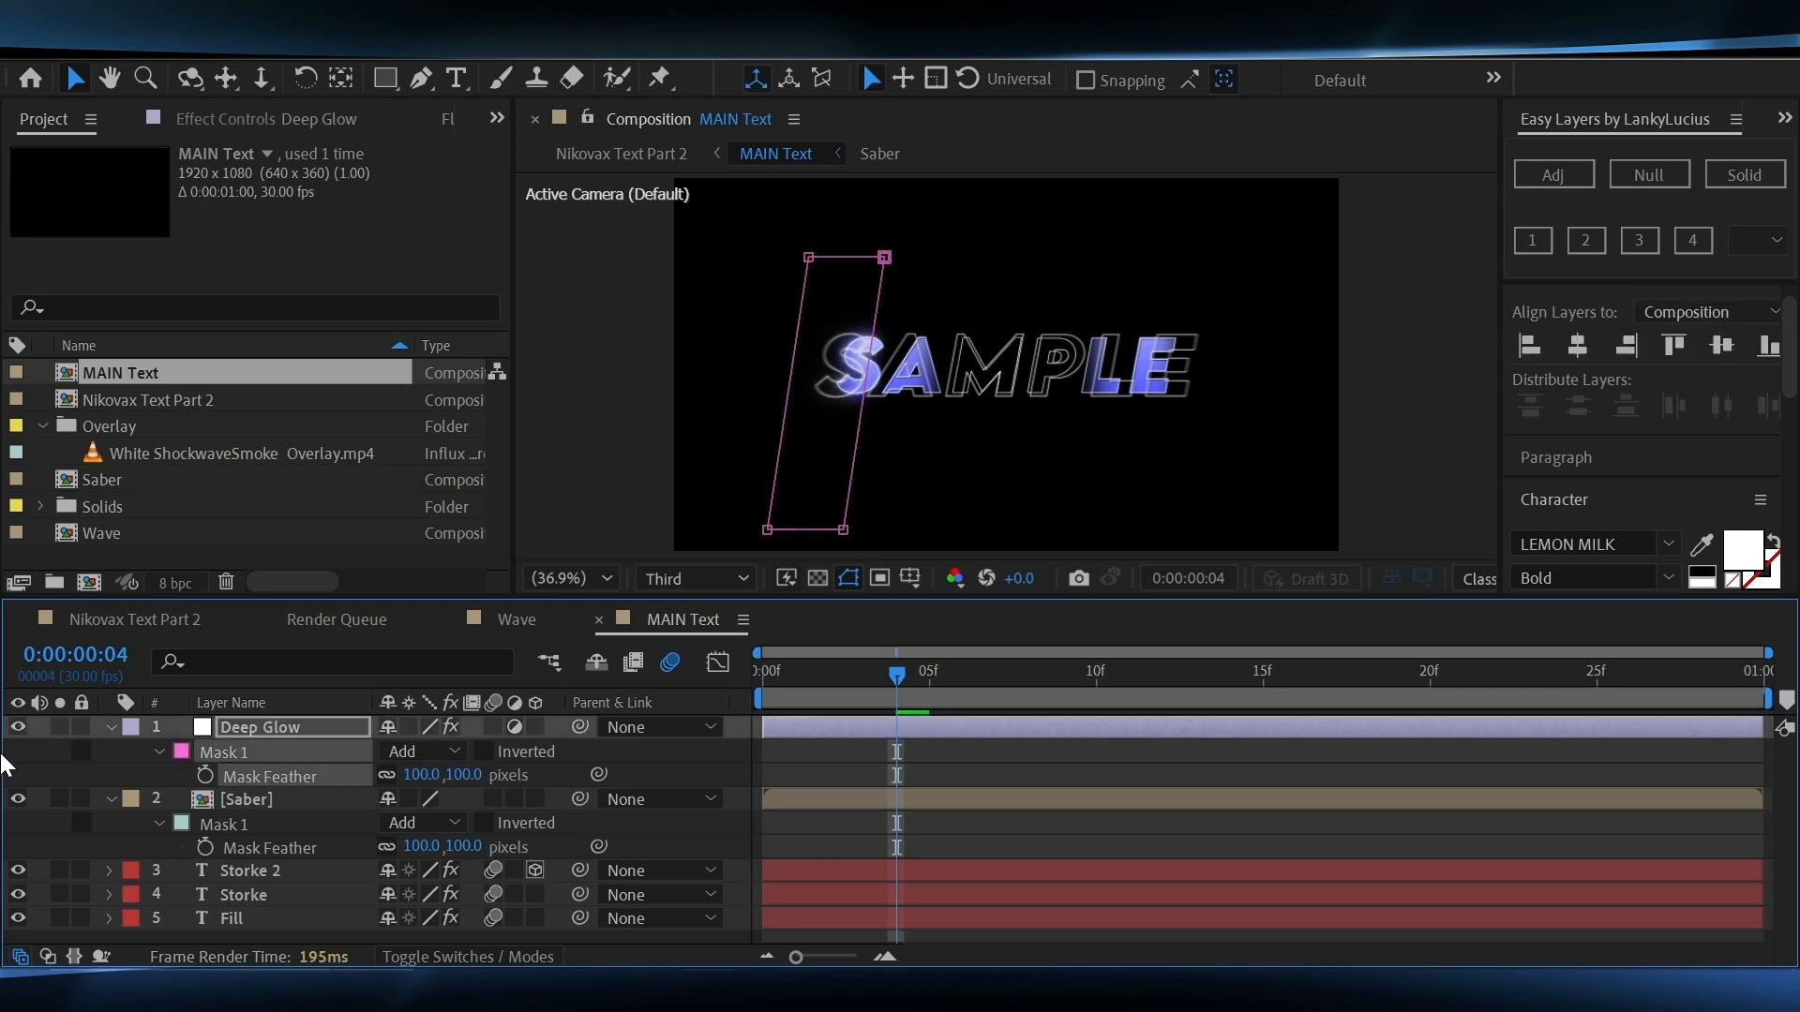
Play the MAIN Text animation from the start and examine the feathered glow sweep at 50% magnification
drag(863, 694, 761, 711)
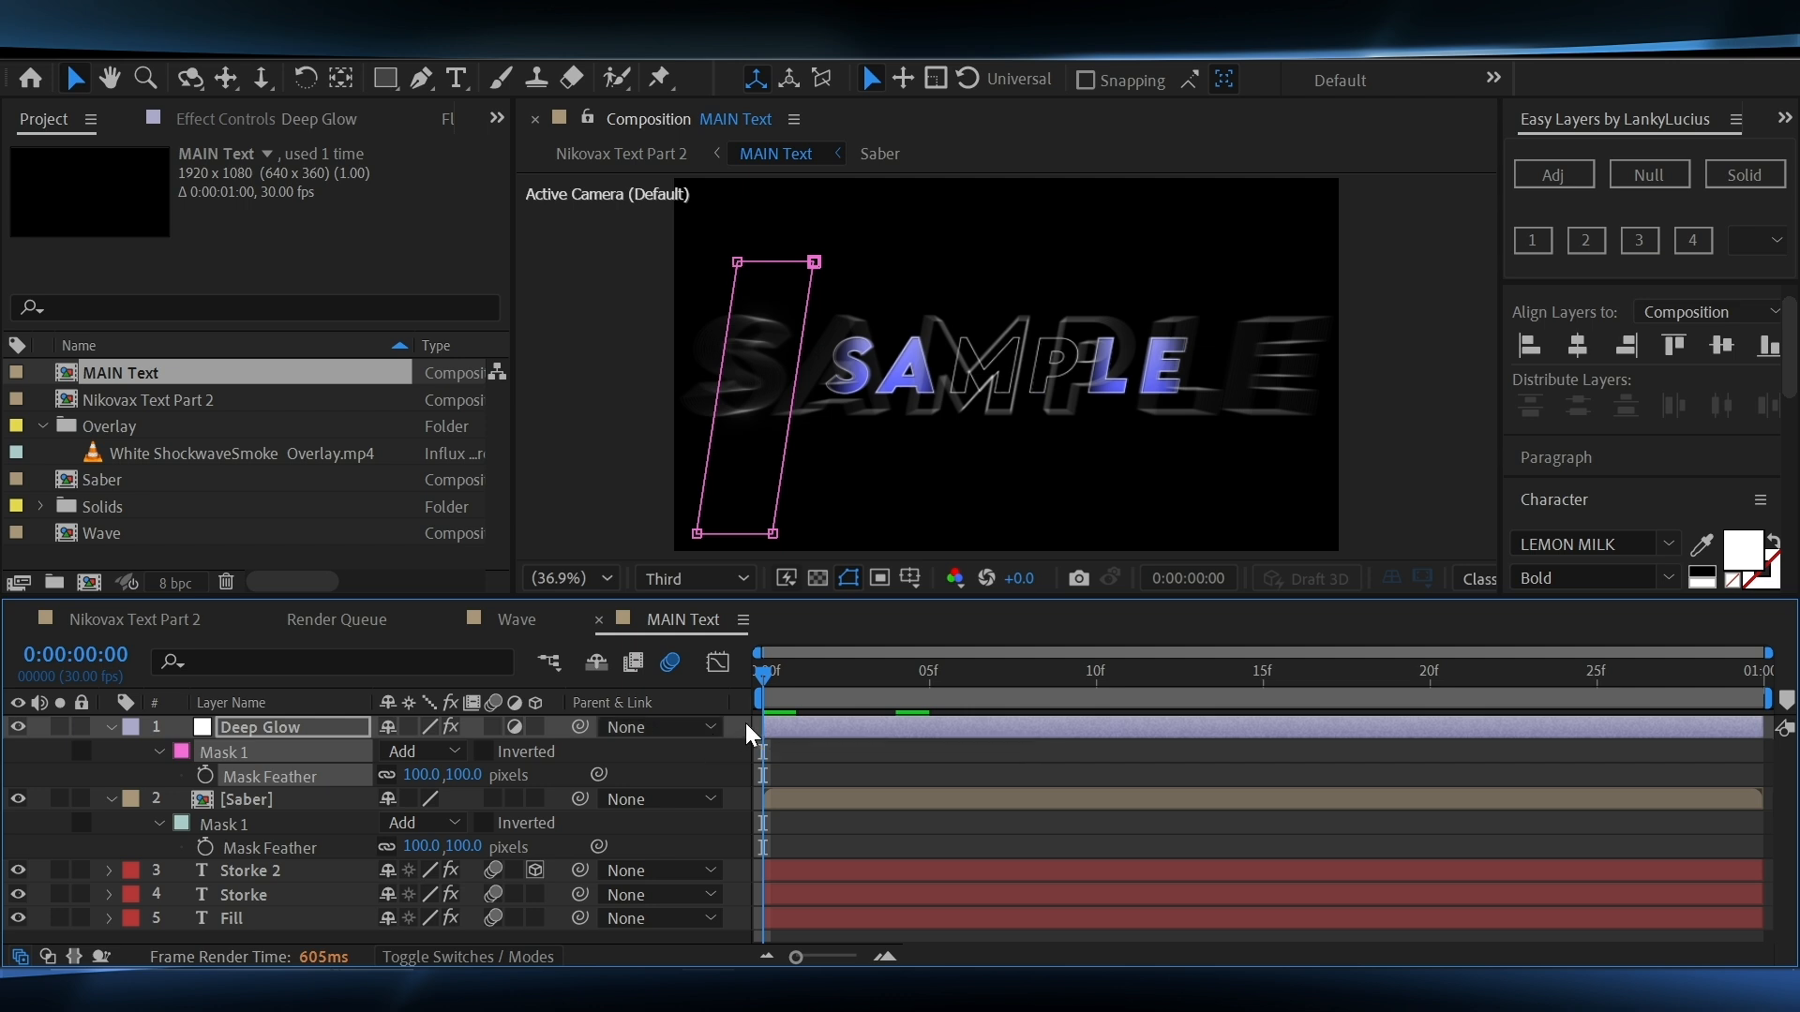
key(ctrl+shift+h)
key(space)
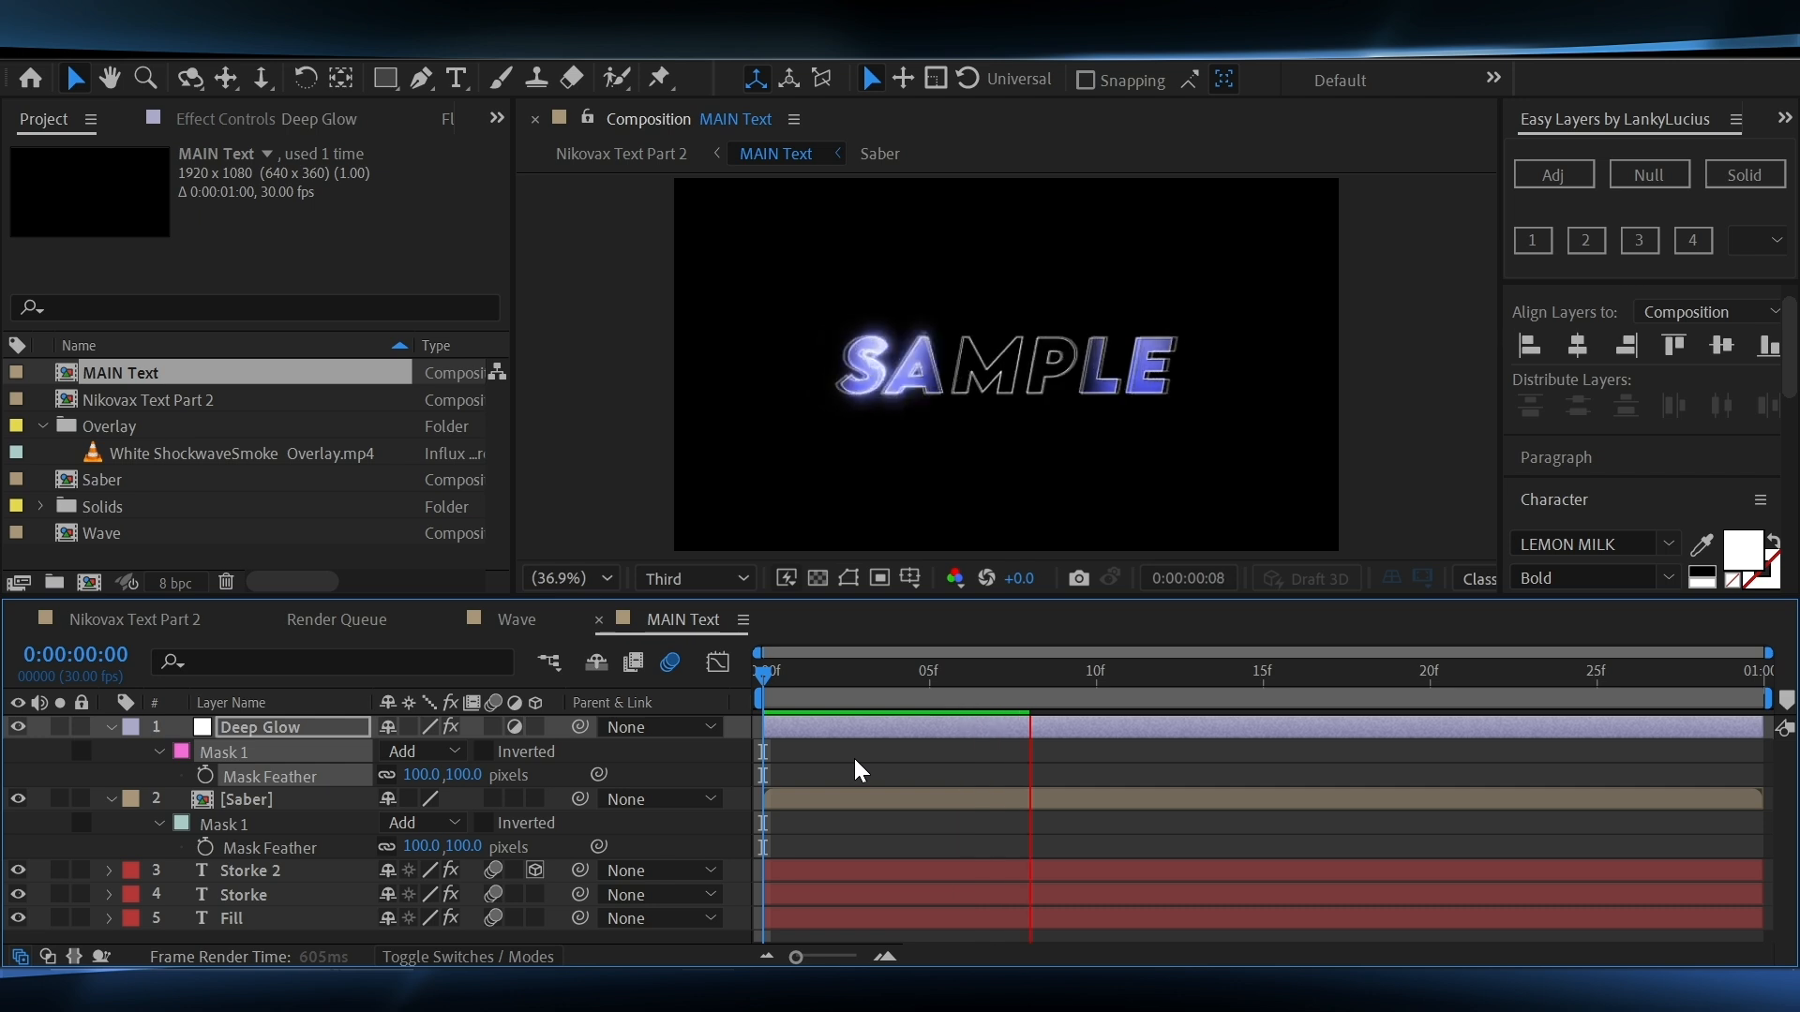
key(space)
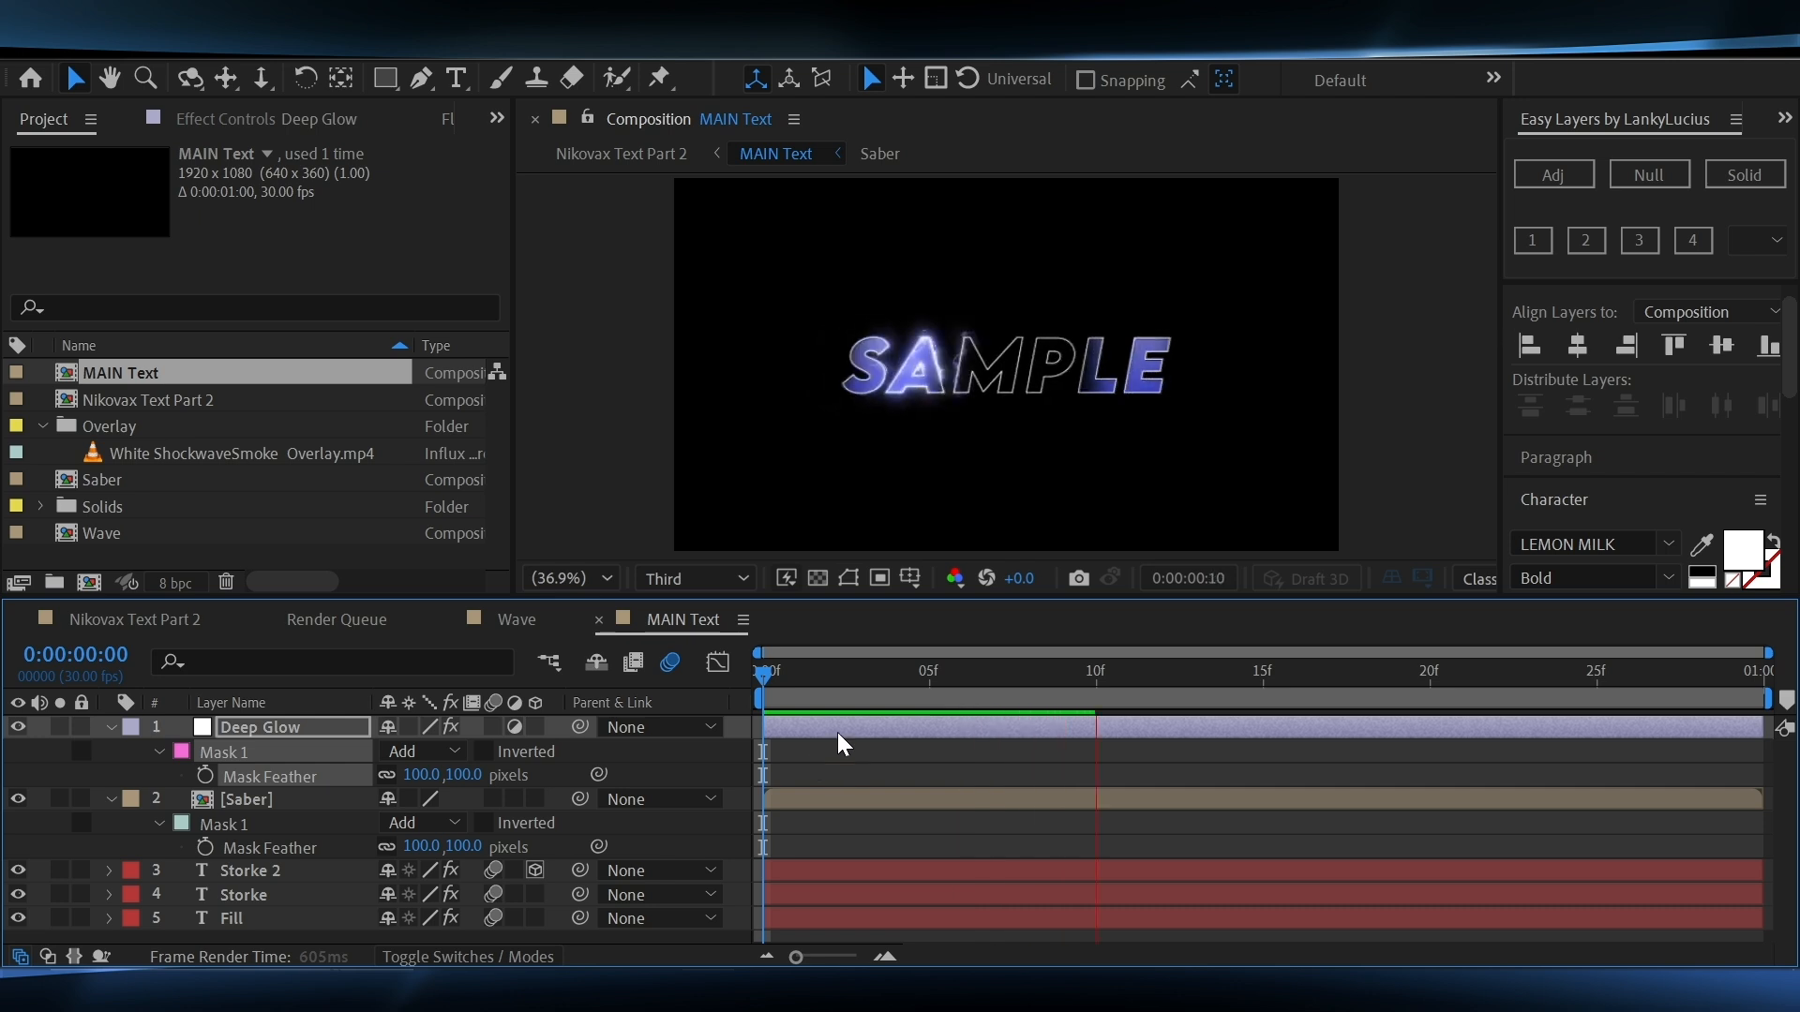
key(slash)
key(comma)
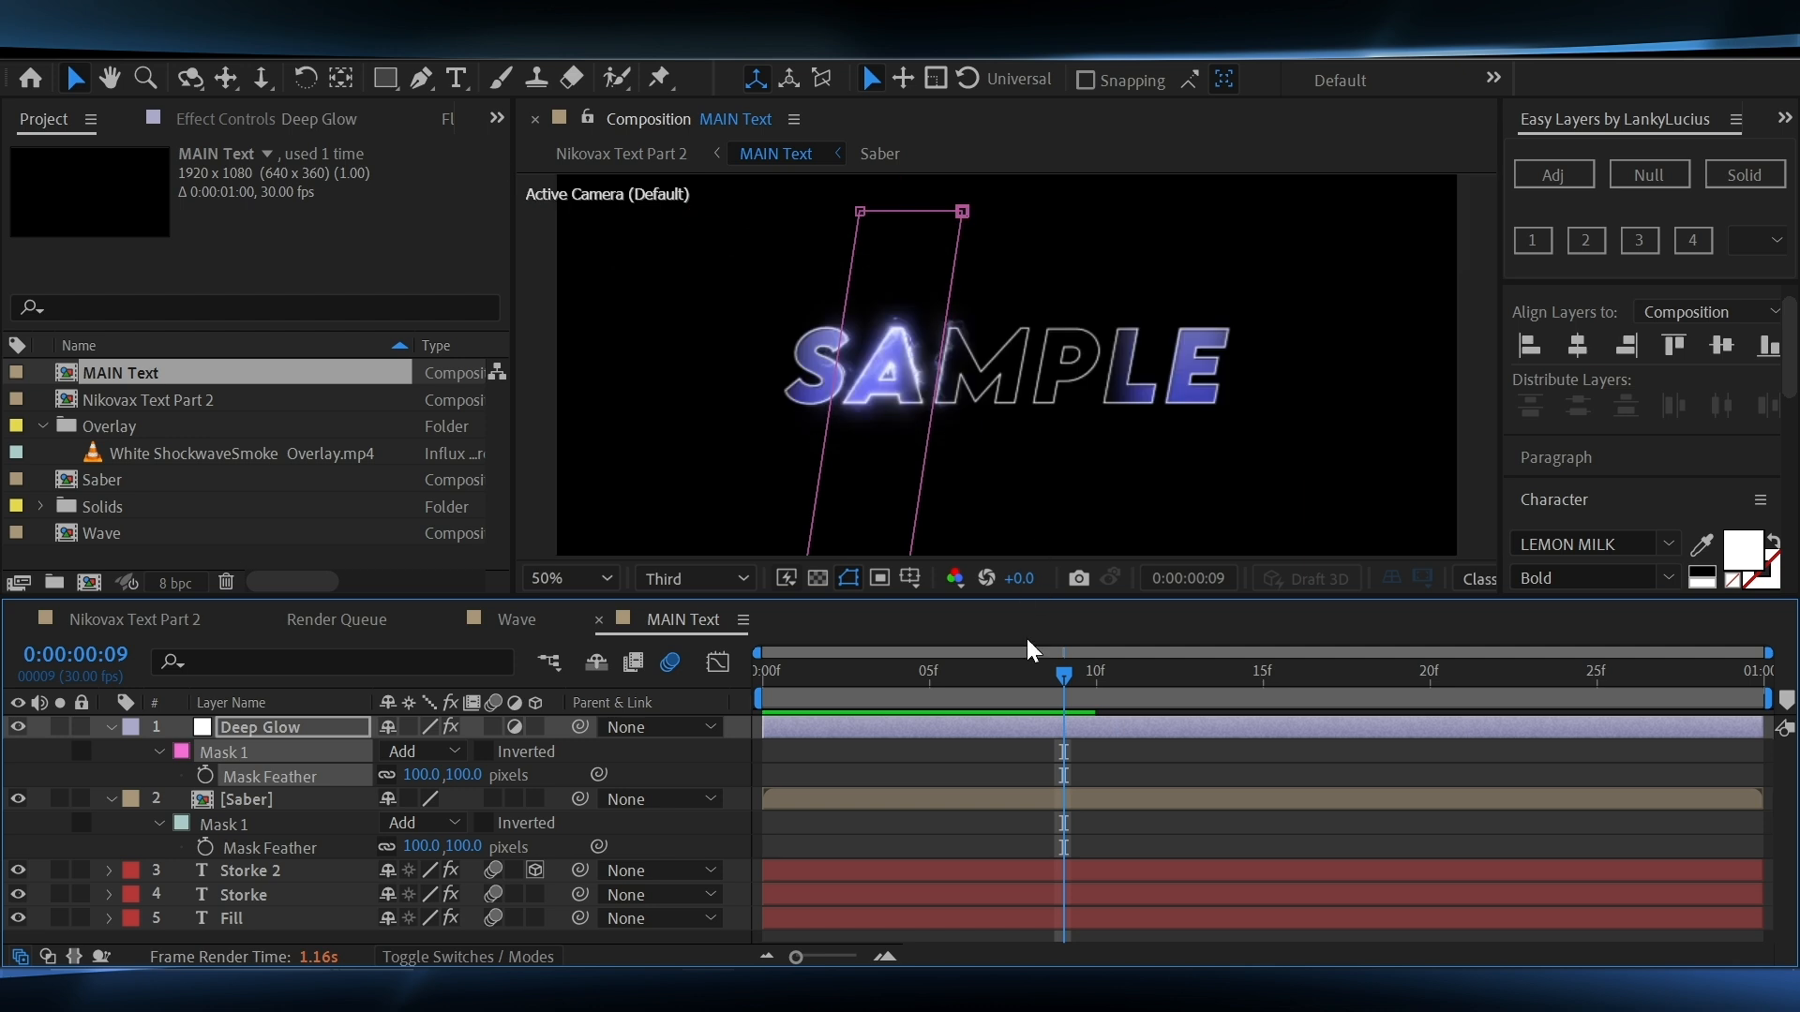
click(897, 677)
click(785, 671)
key(space)
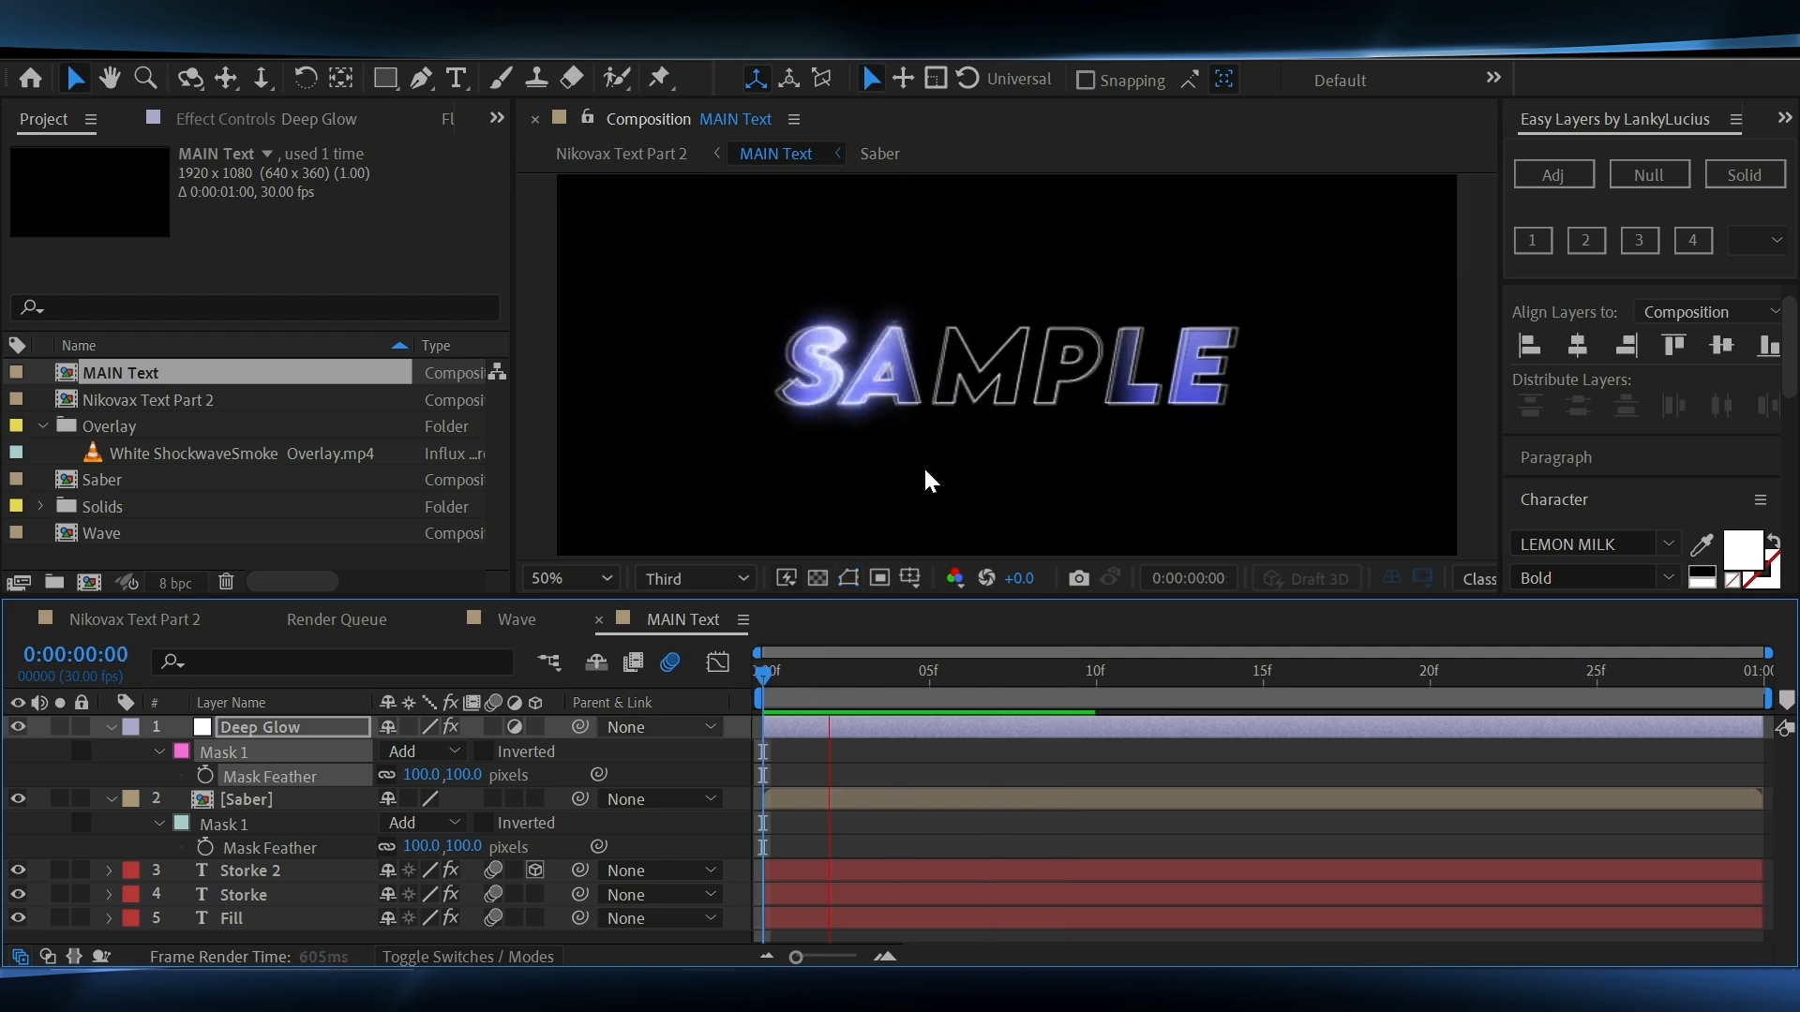
Collapse the Deep Glow and Saber layers' properties and set the Fill text layer's position to 965, 545
click(109, 728)
click(105, 756)
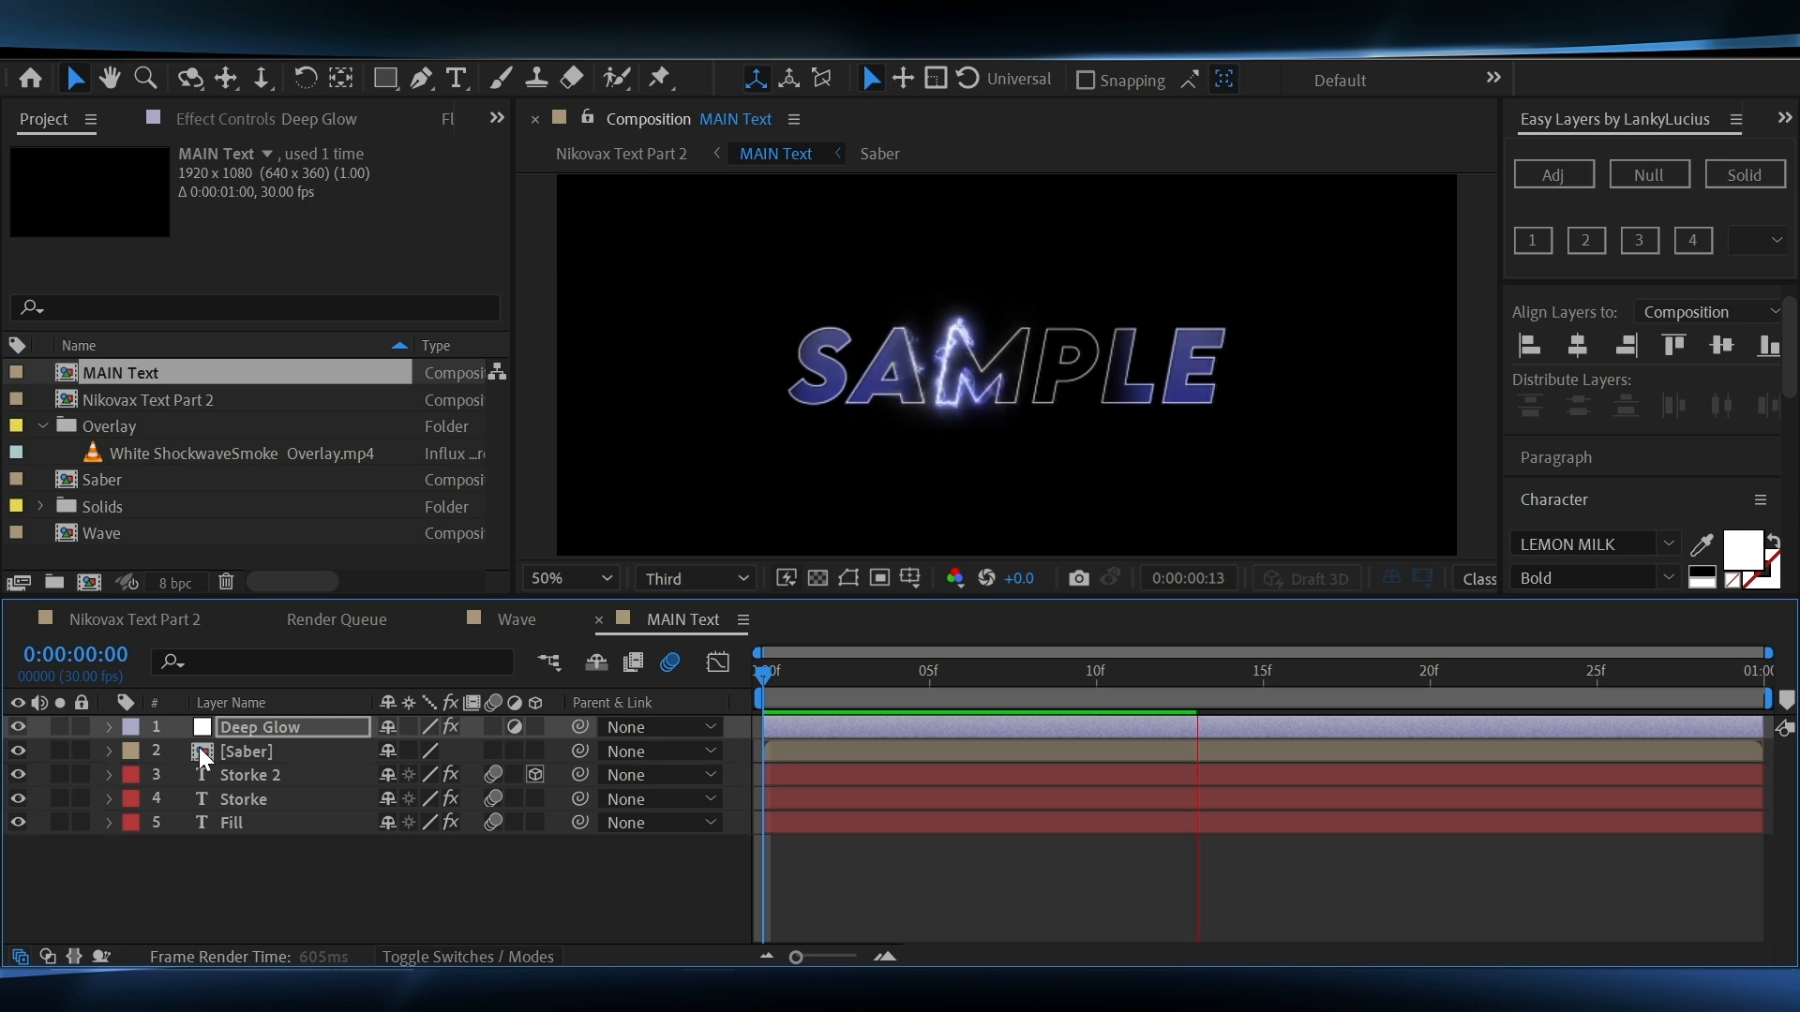
click(895, 824)
key(p)
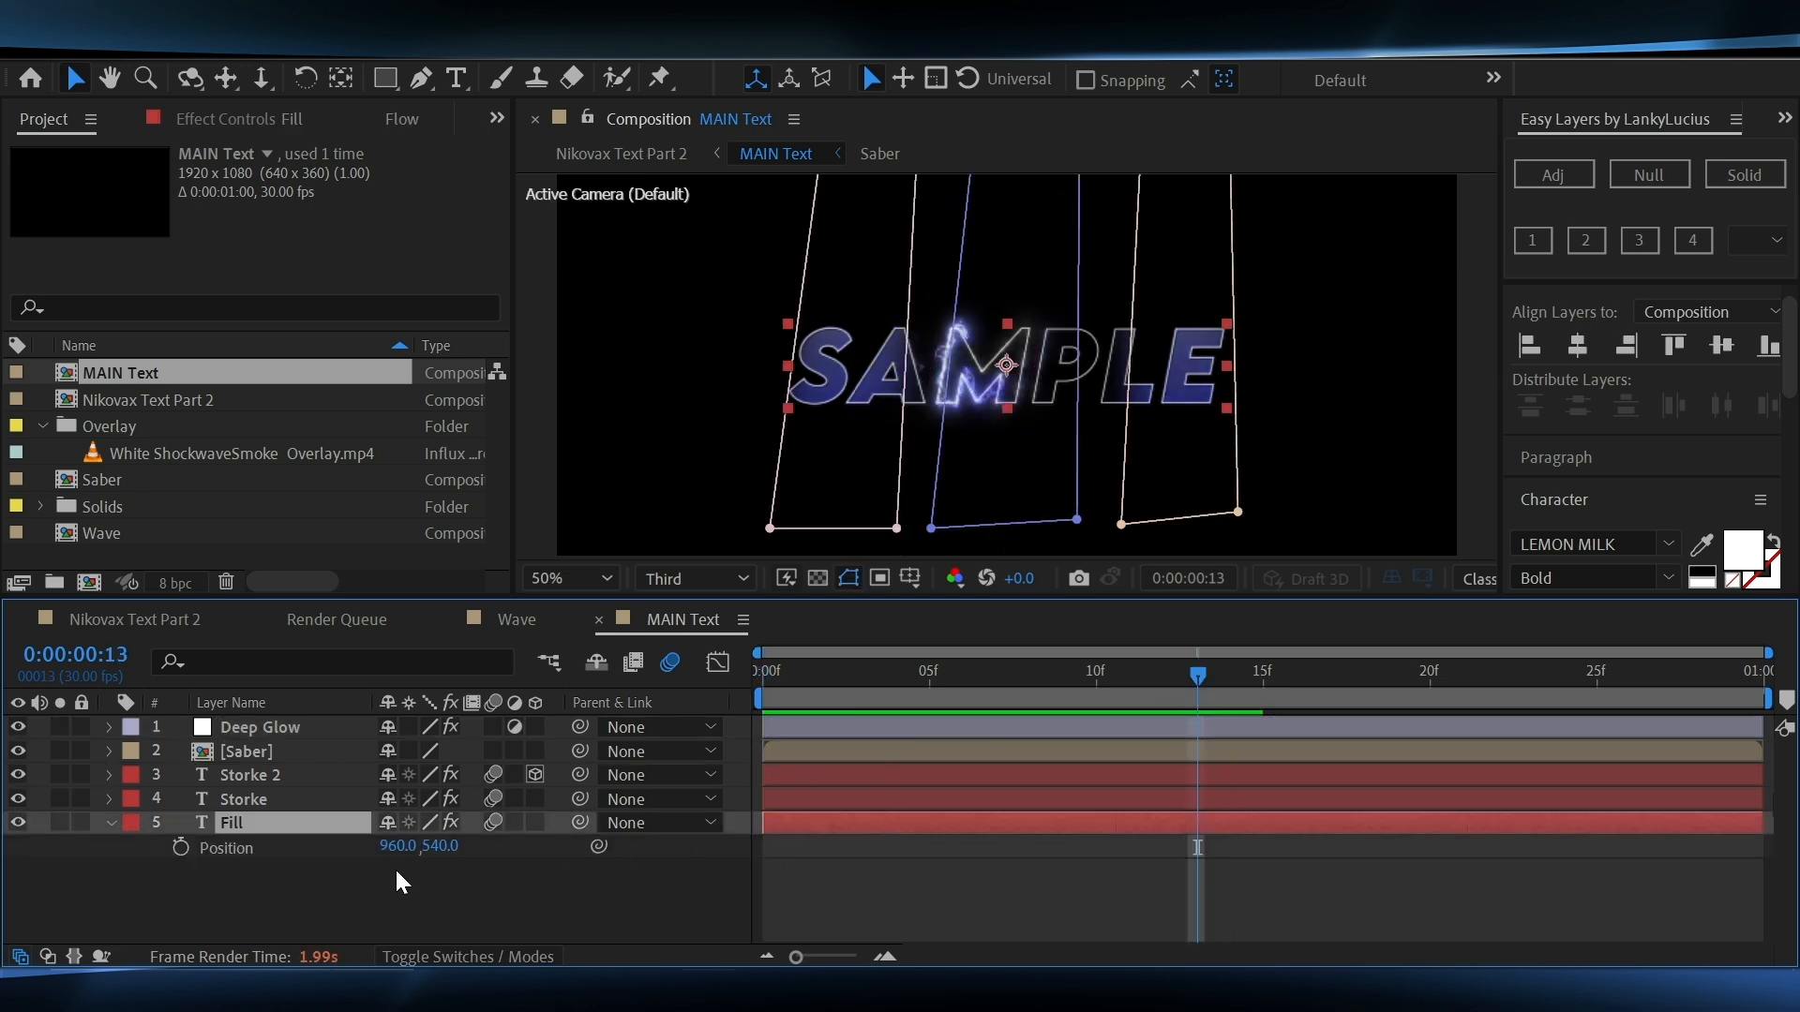
click(395, 846)
text(965)
key(Return)
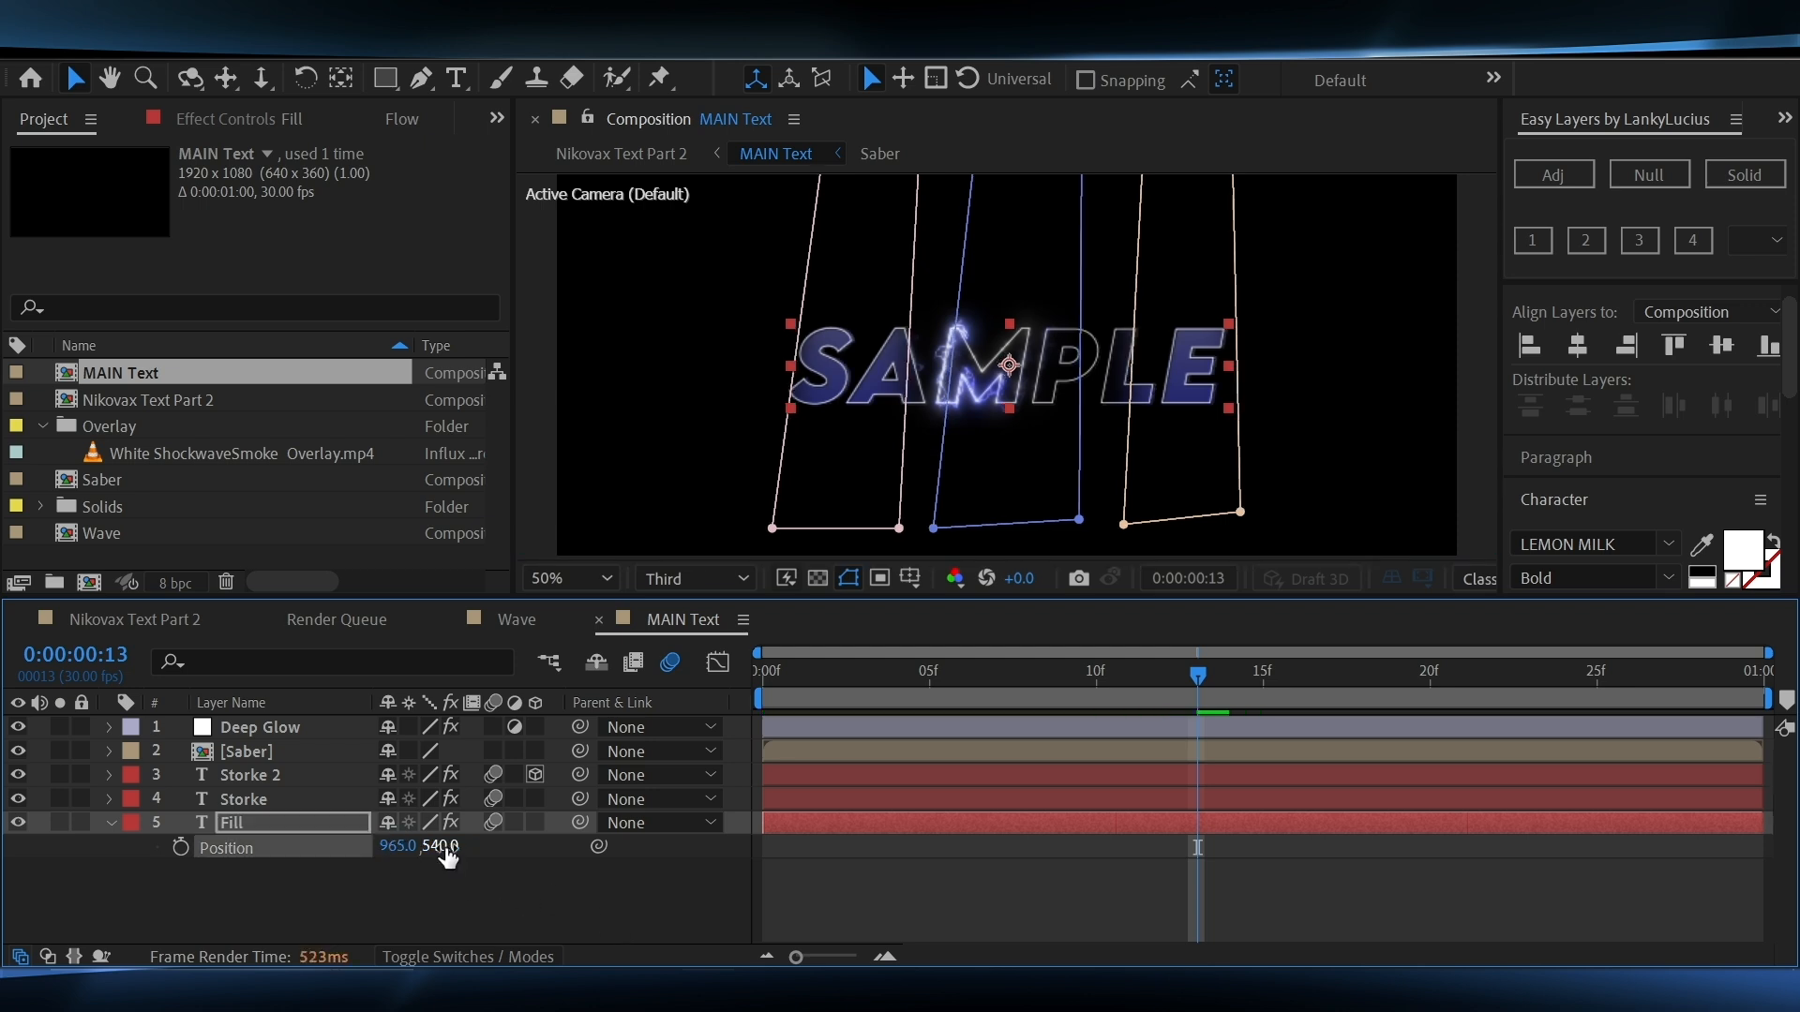
click(441, 847)
text(545)
key(Return)
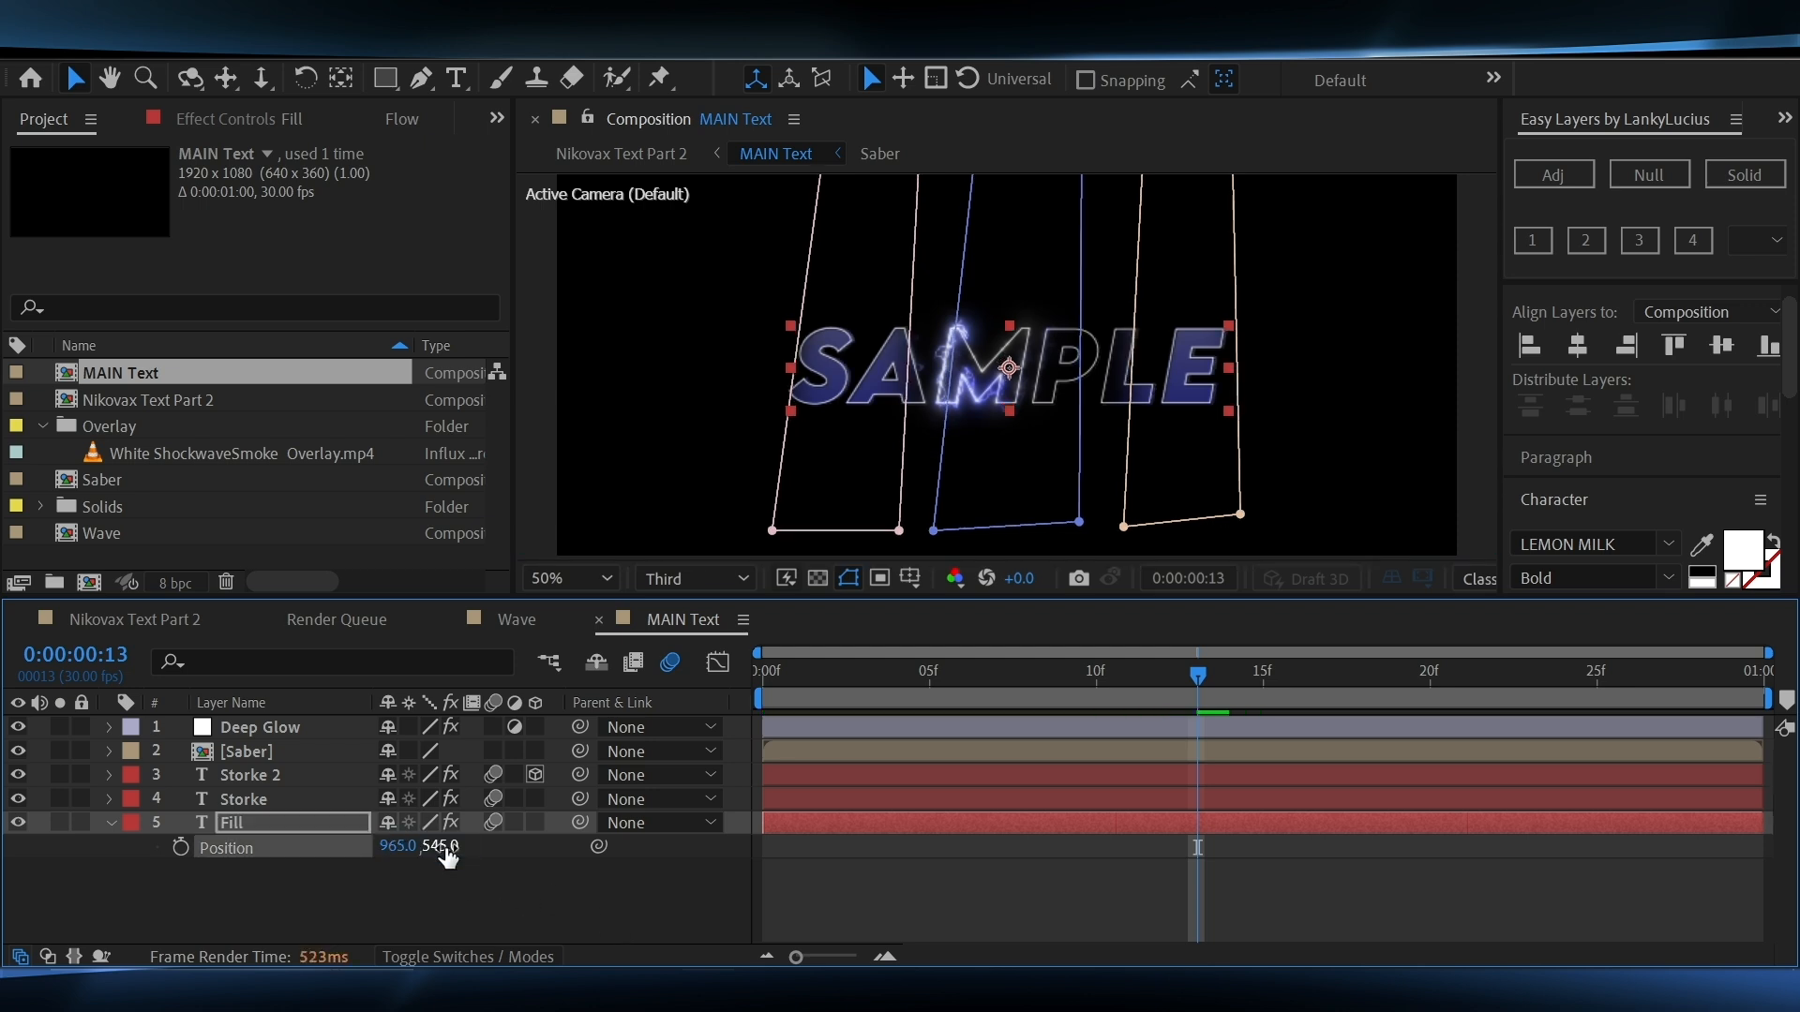
Play the MAIN Text animation from the first frame to check the repositioned fill, then return to the start
click(956, 867)
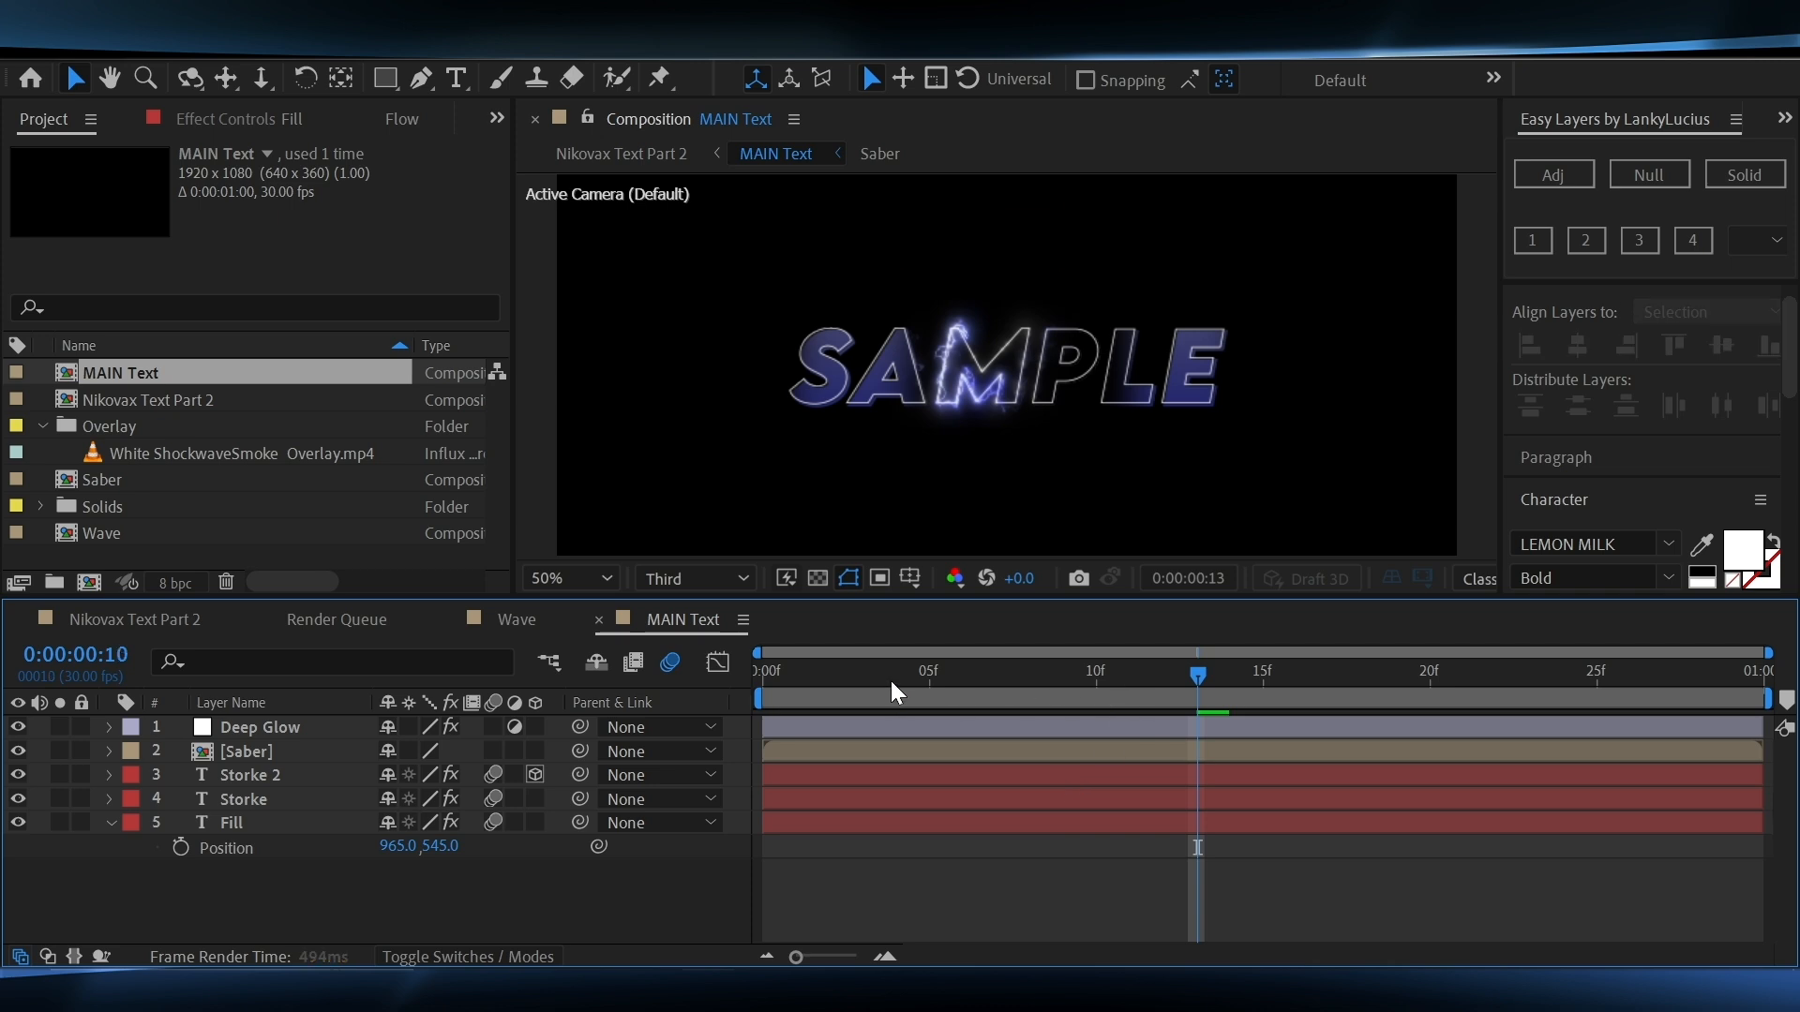
drag(872, 673, 761, 722)
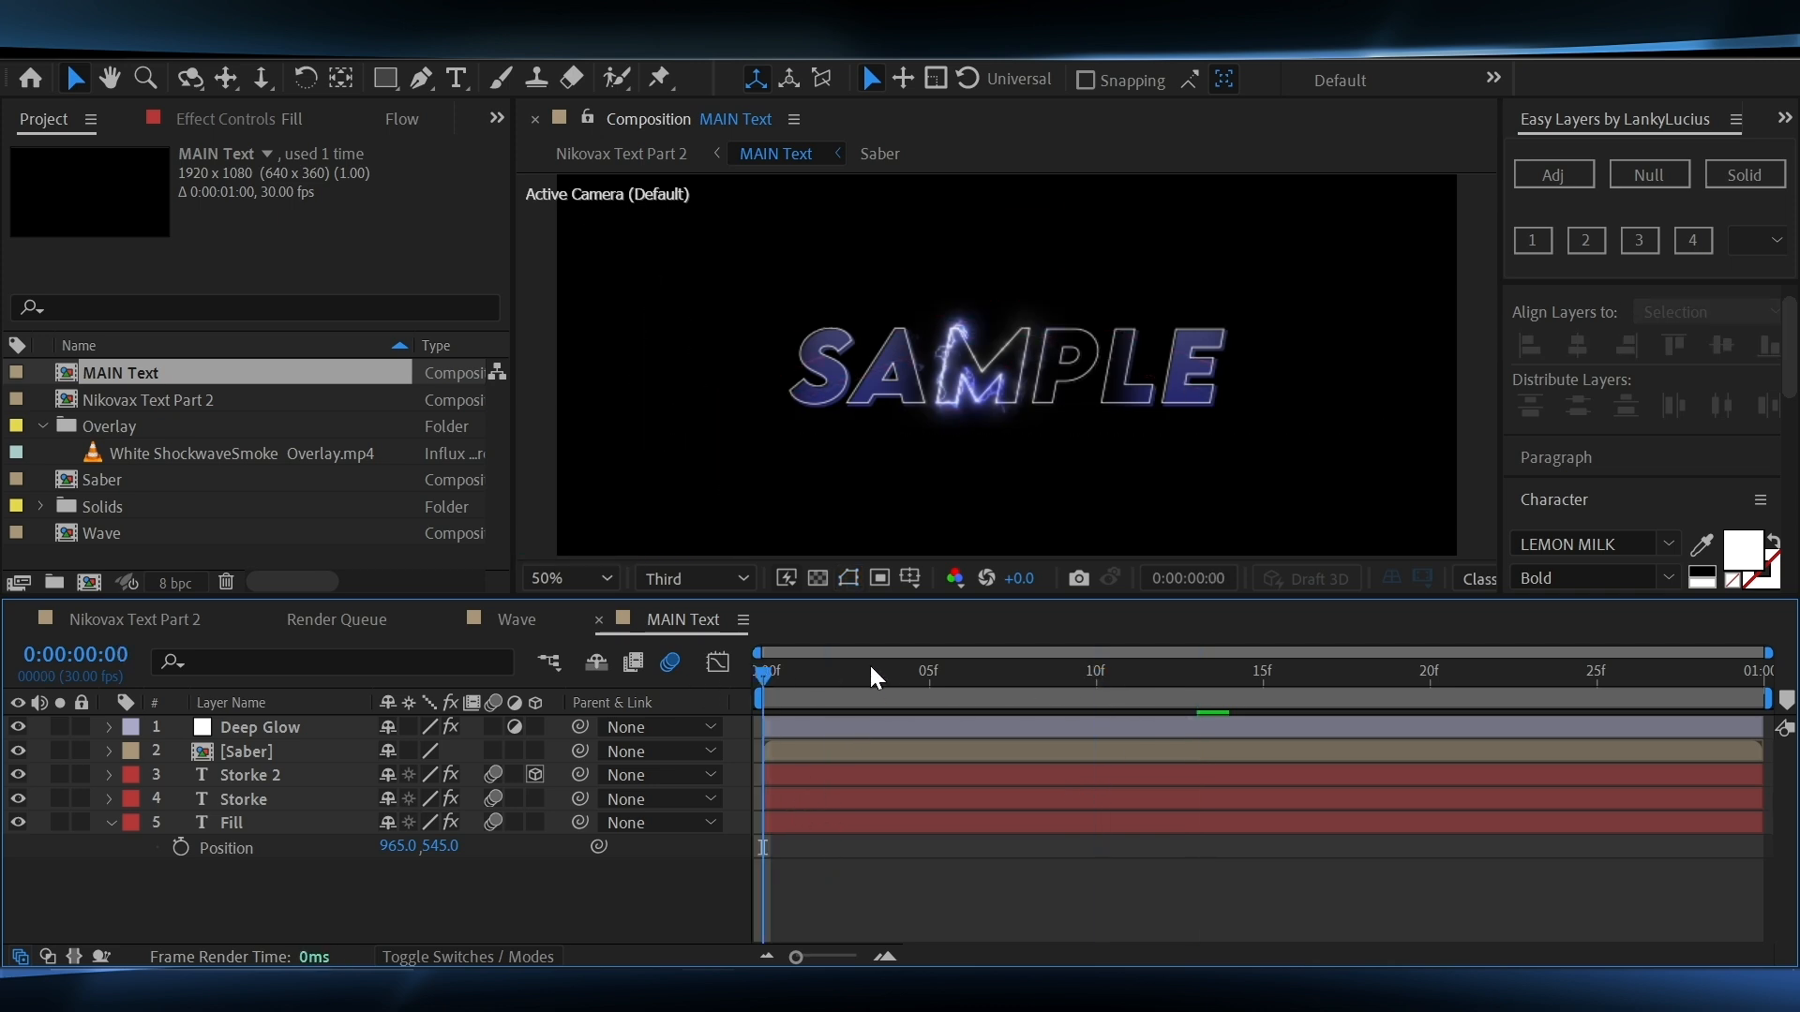
key(space)
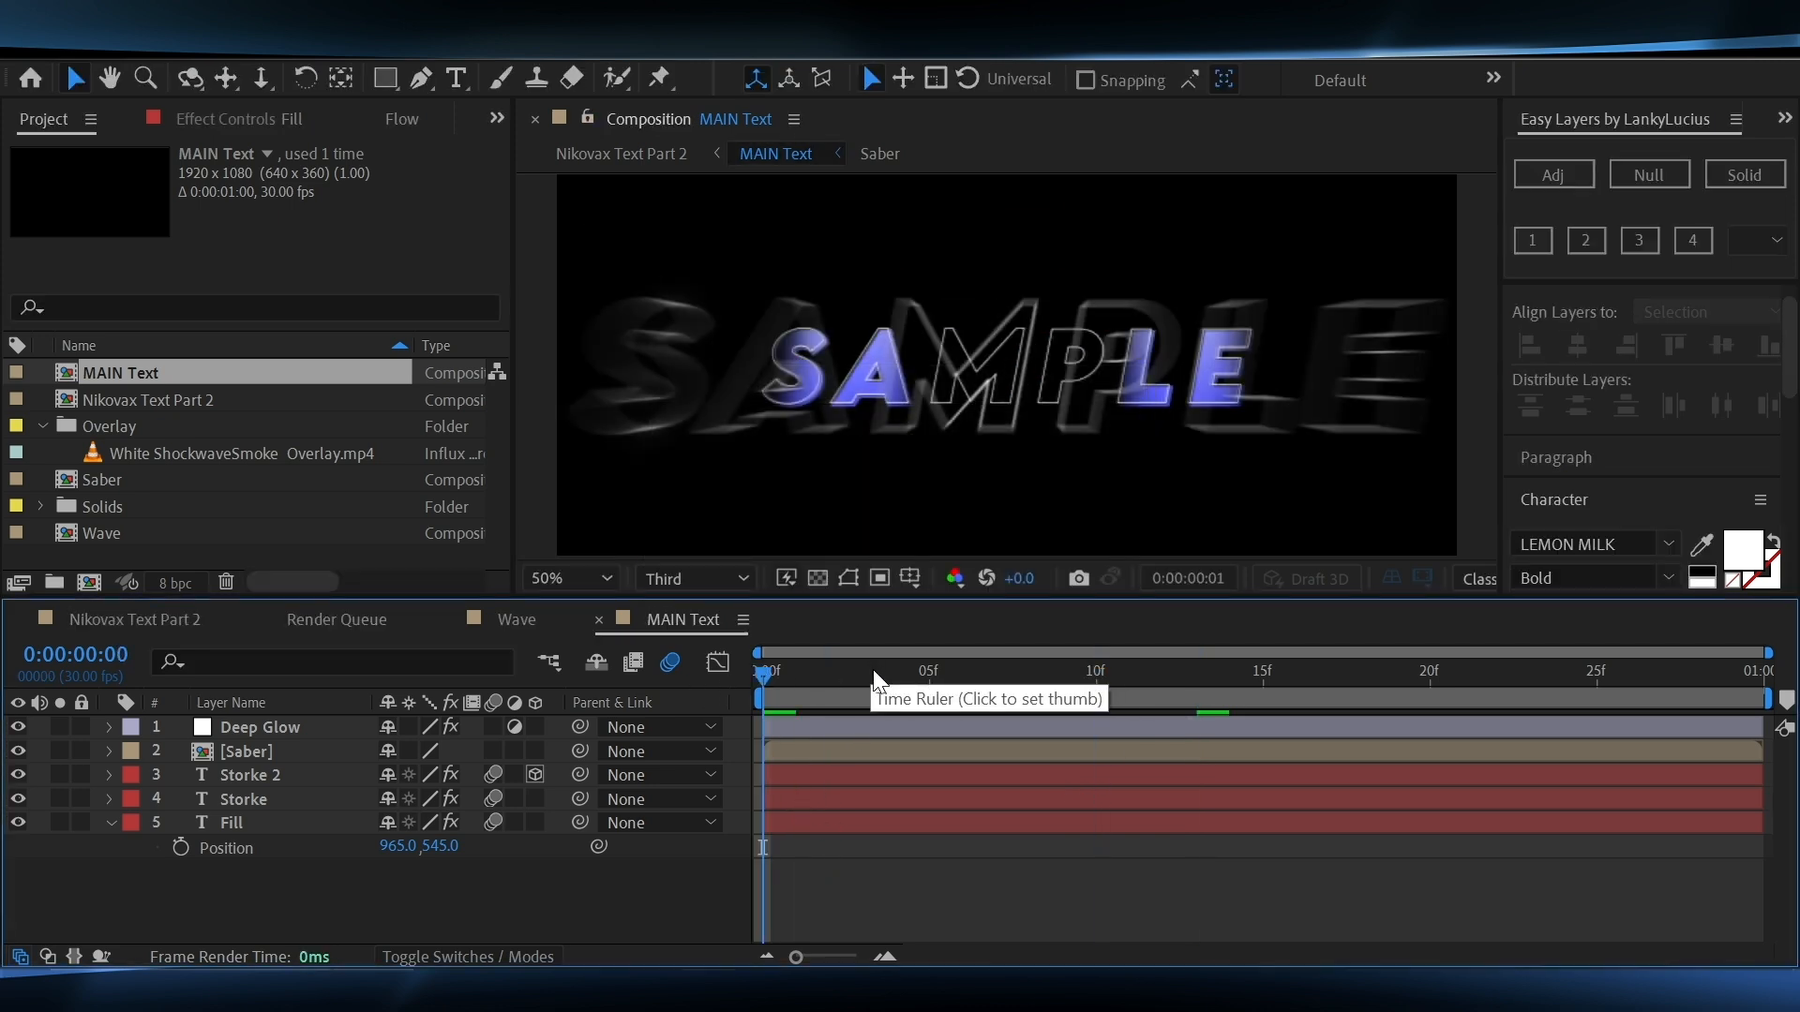
click(796, 690)
drag(817, 695, 748, 753)
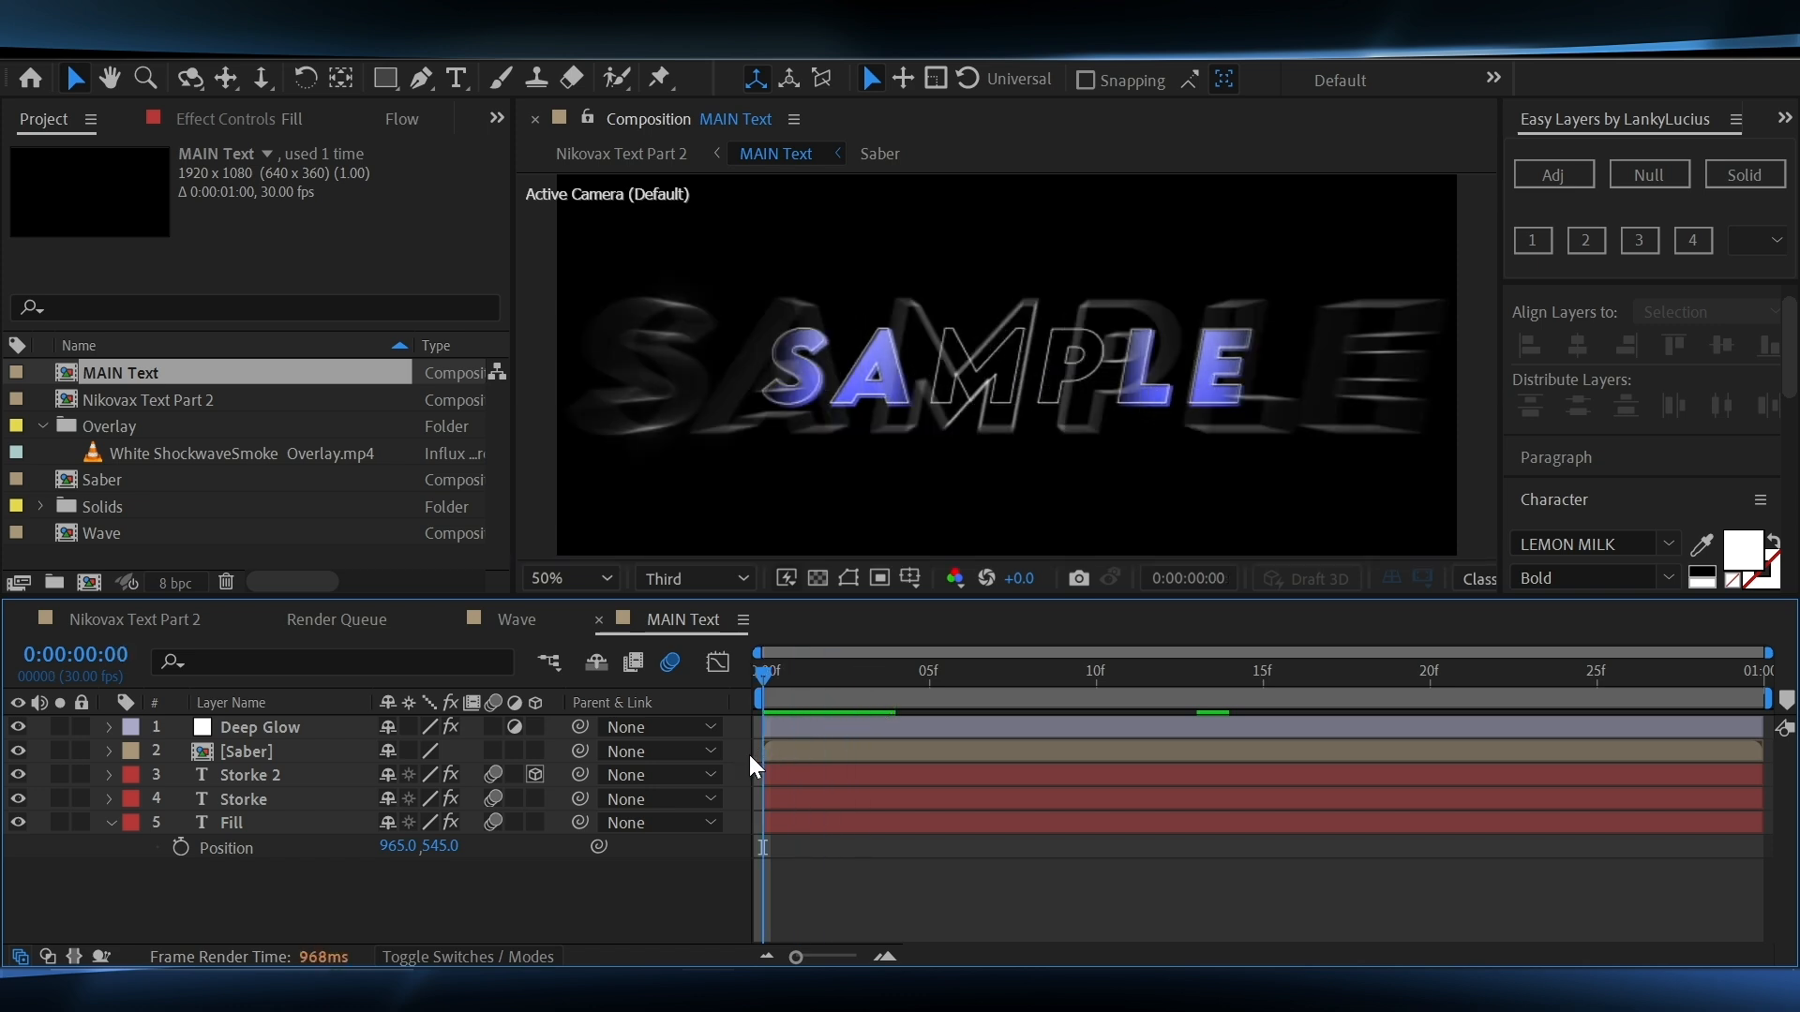
Switch to the Nikovax Text Part 2 composition, set its preview resolution to Quarter and place the playhead at the first frame
click(659, 154)
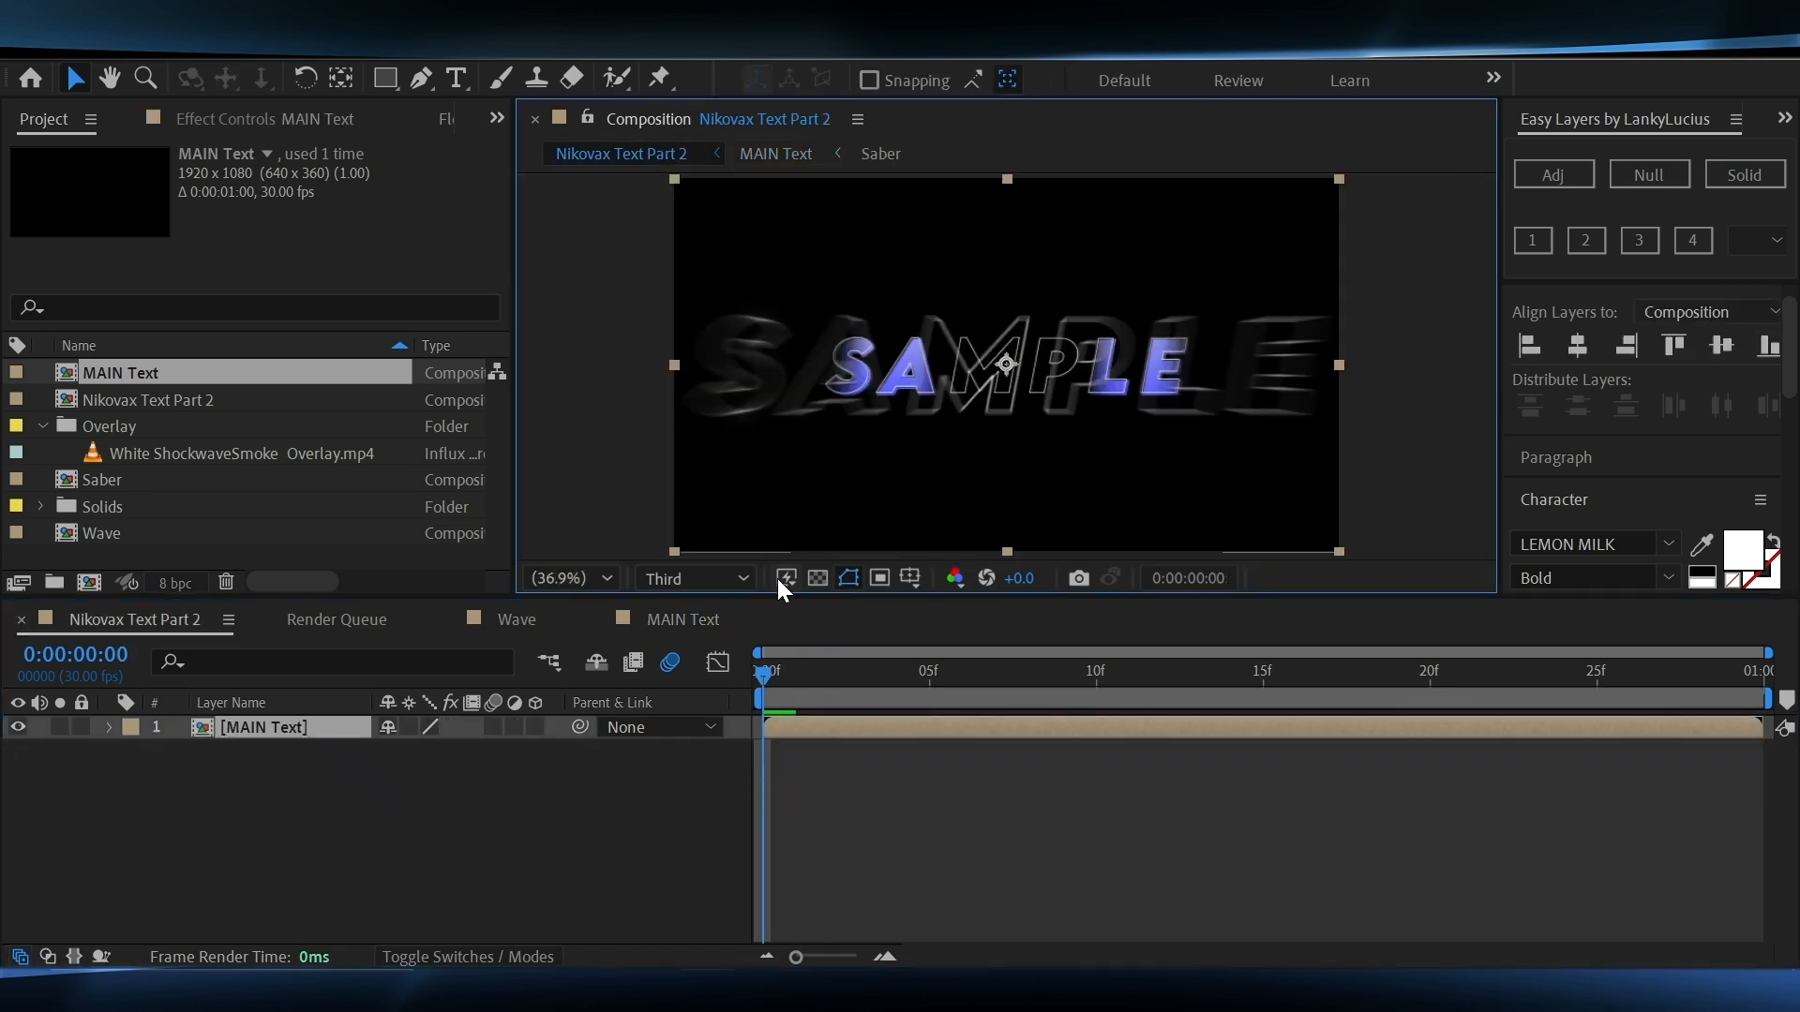
click(709, 577)
click(695, 735)
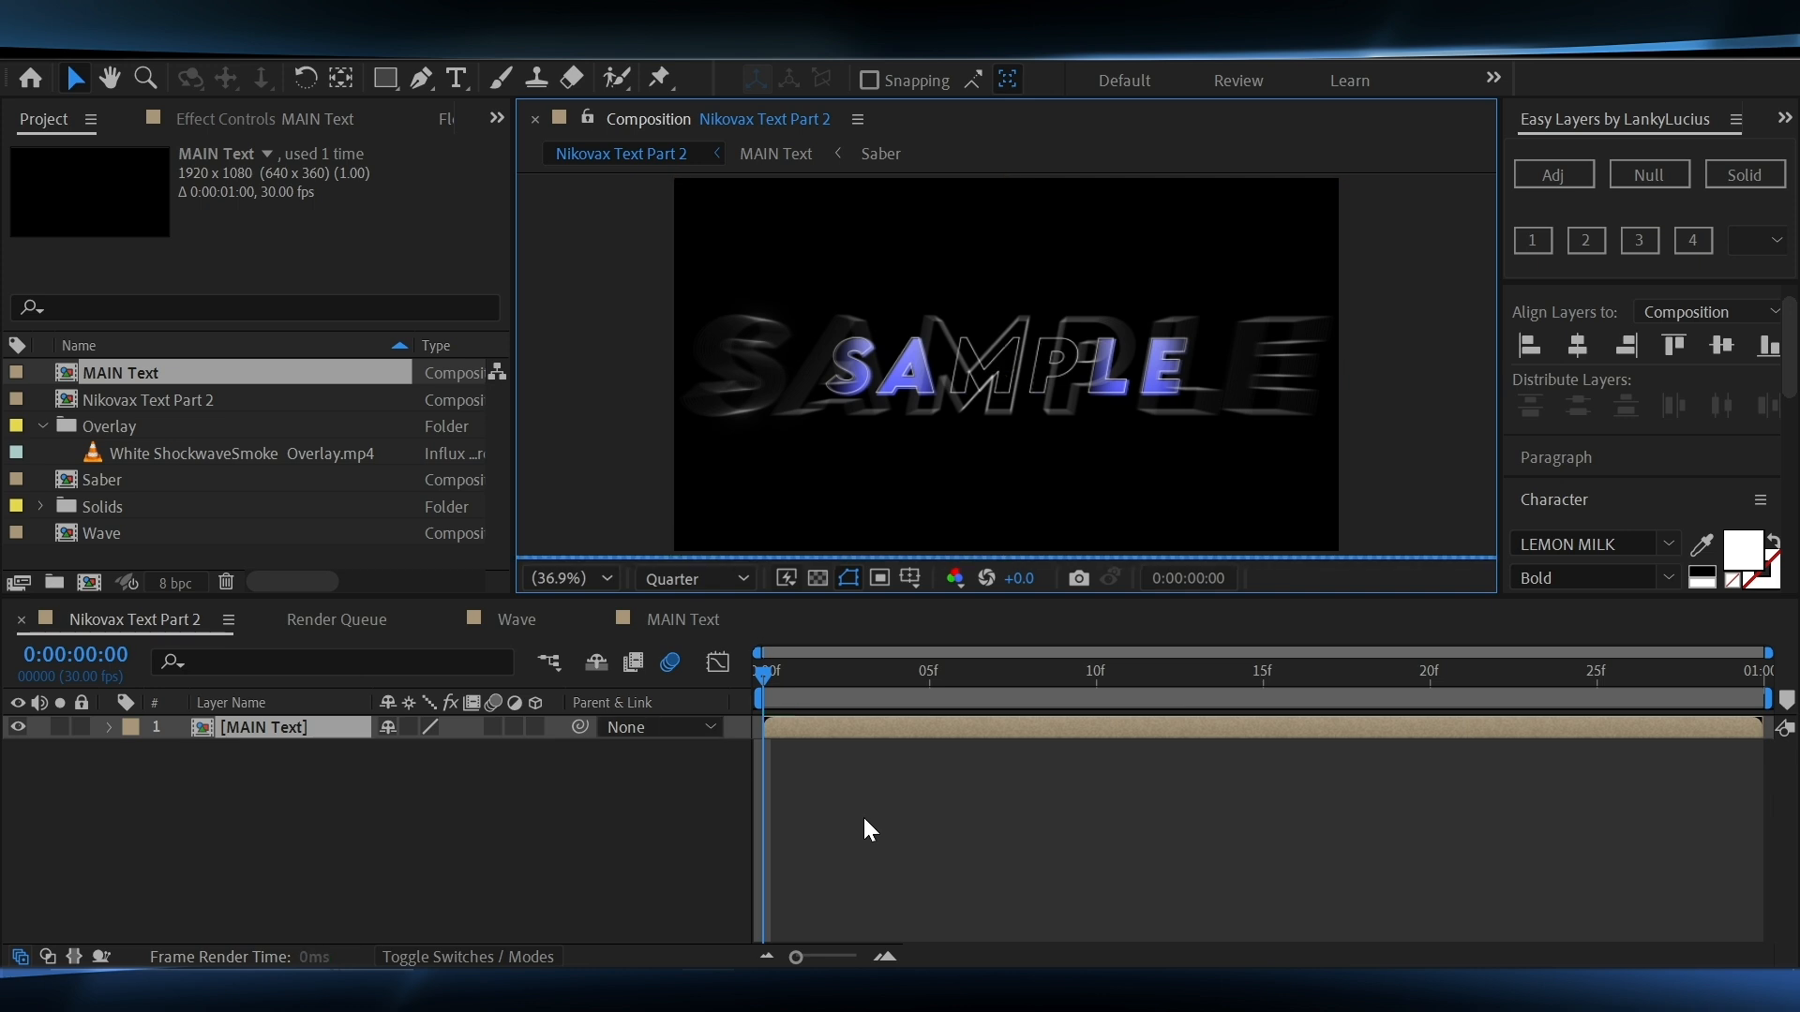
click(819, 684)
drag(819, 685, 739, 714)
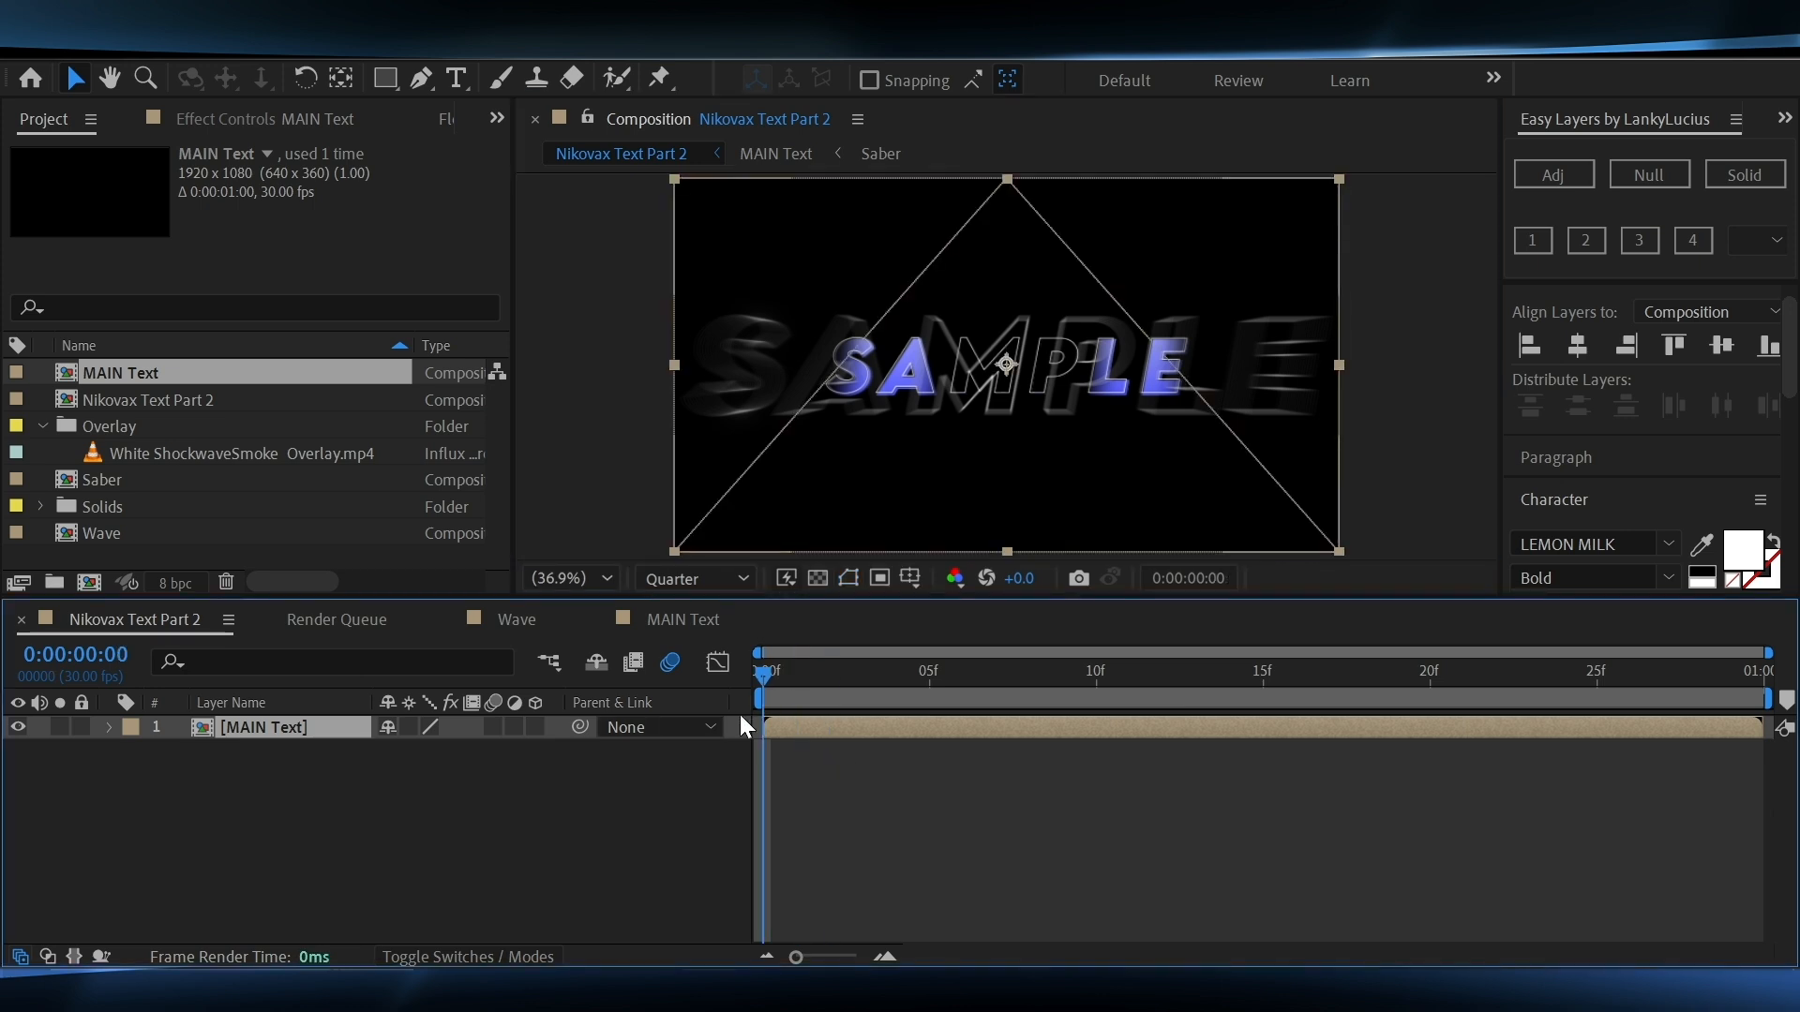
Add White ShockwaveSmoke Overlay.mp4 above the MAIN Text layer and apply the uni.Unmult effect to it
drag(156, 442, 207, 731)
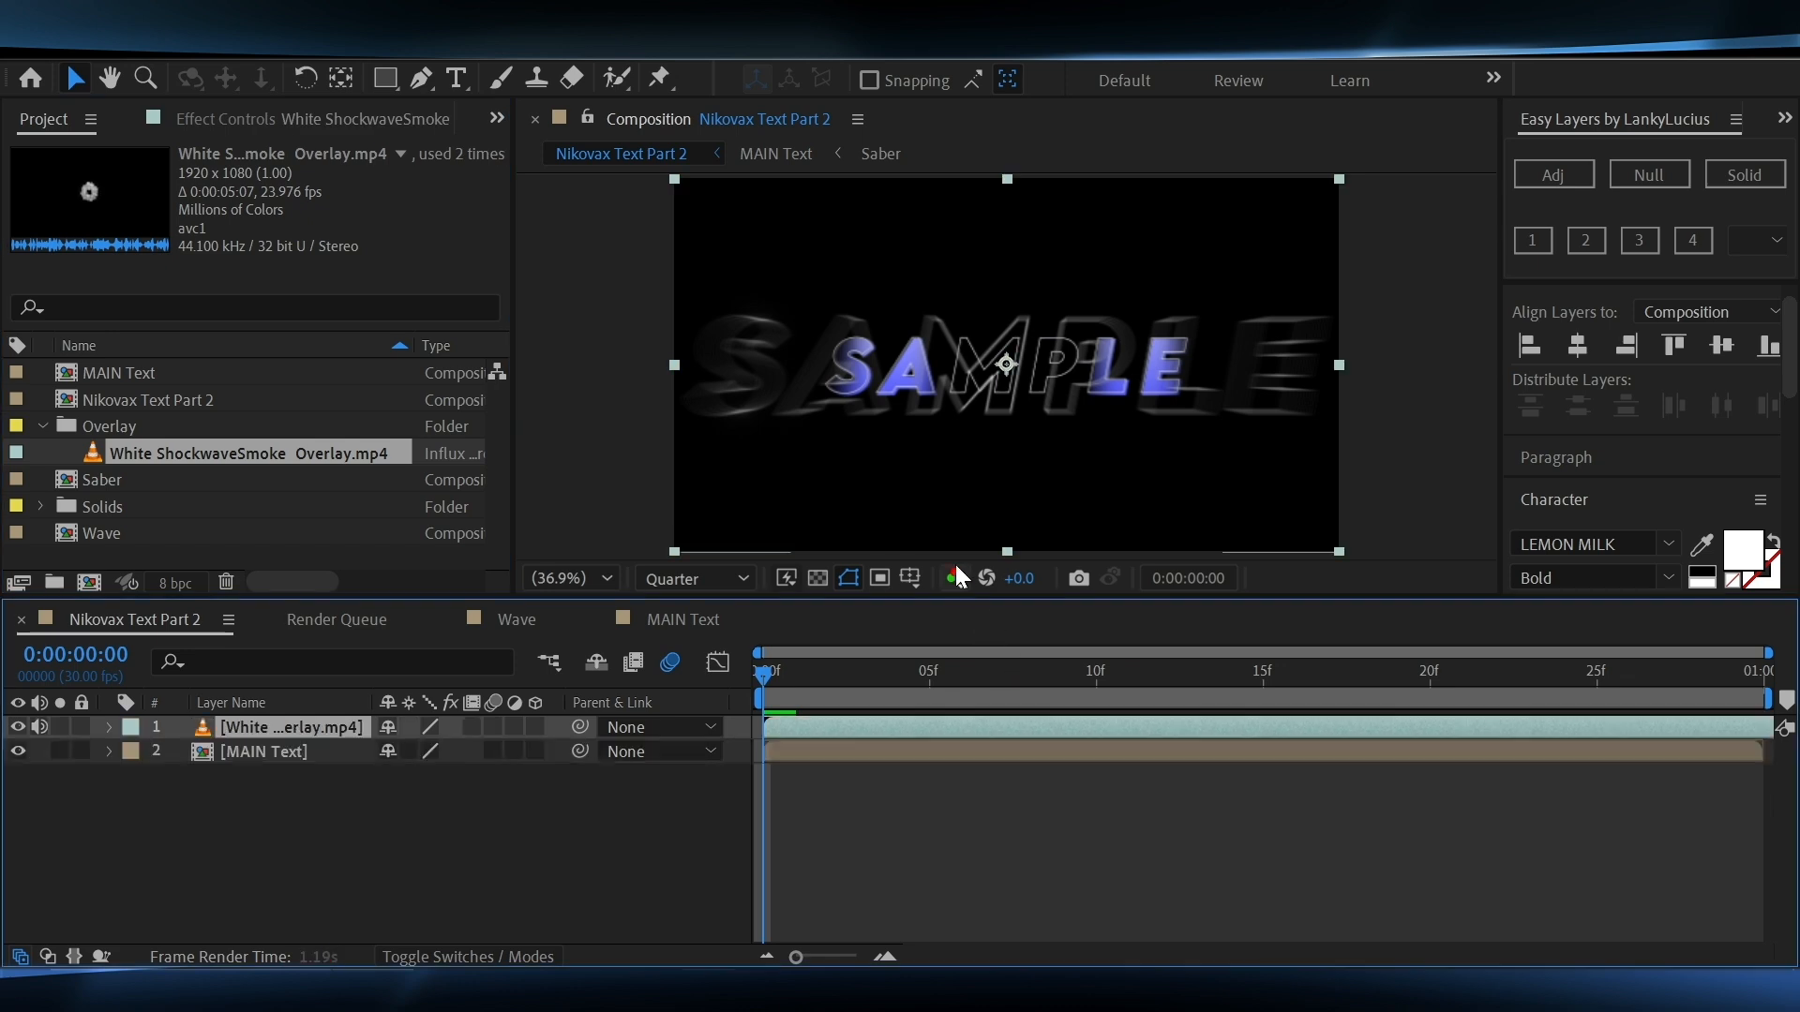
key(ctrl+space)
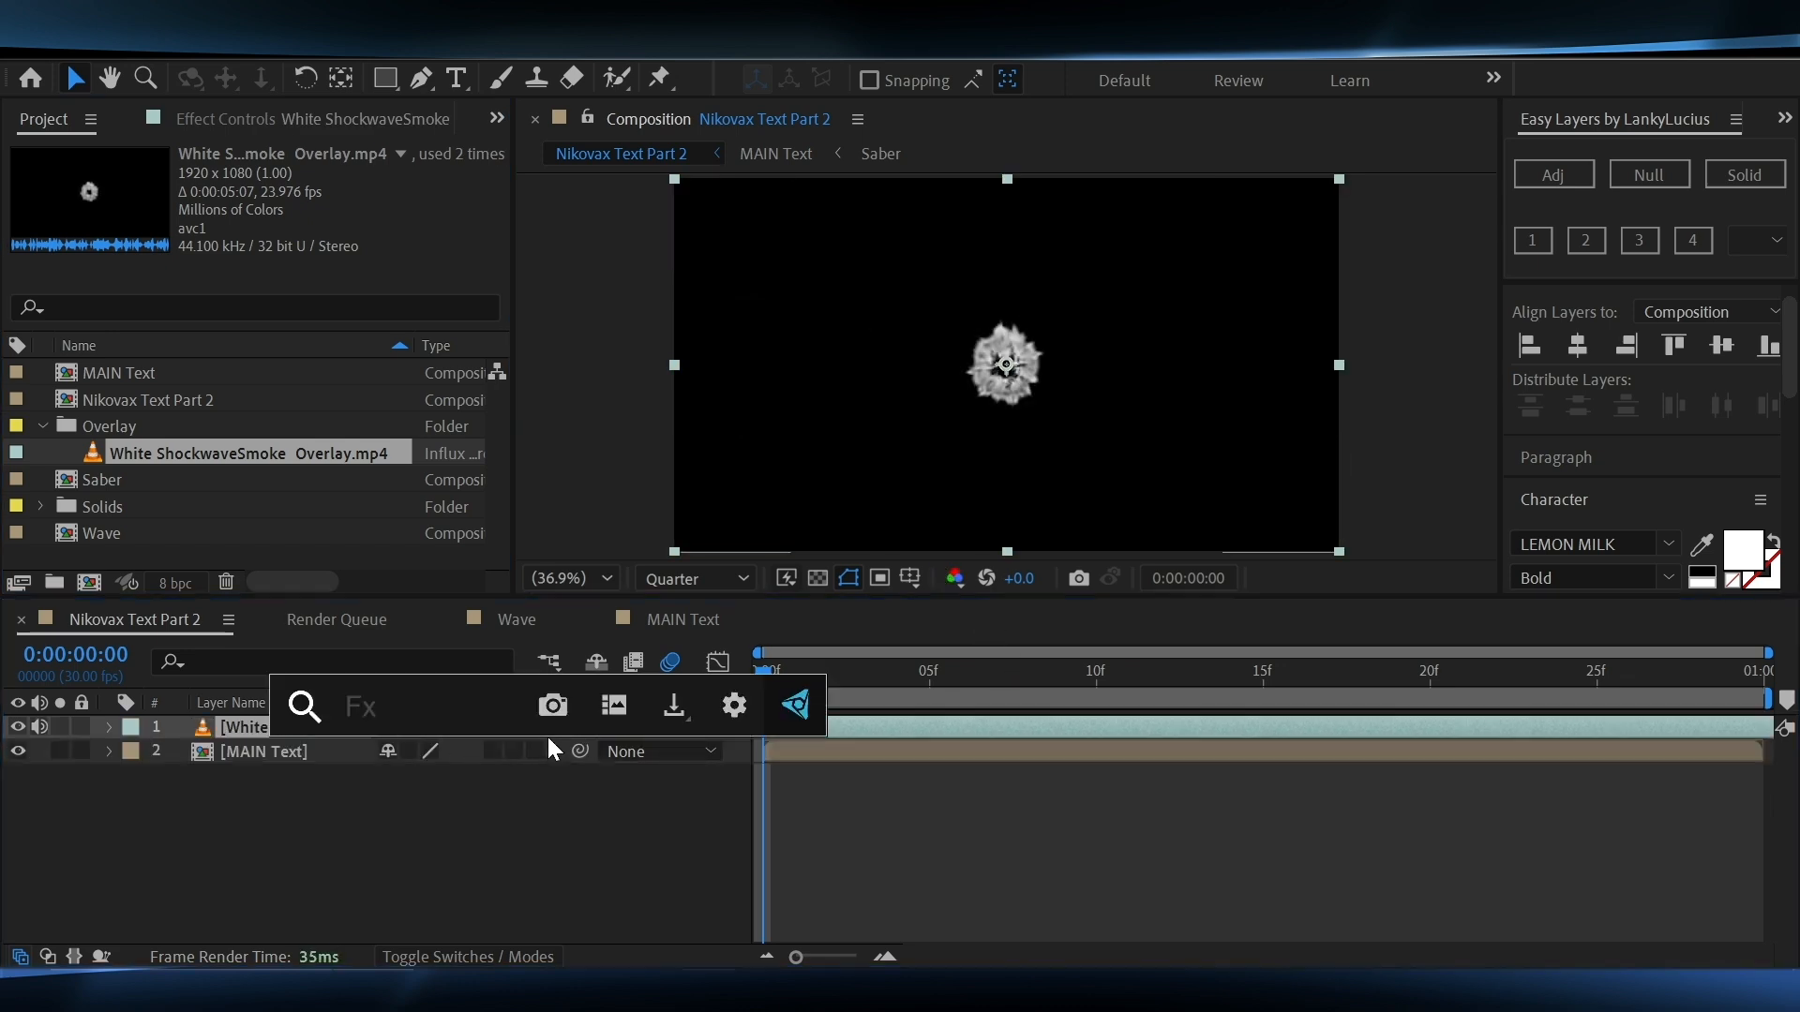
text(uni.u)
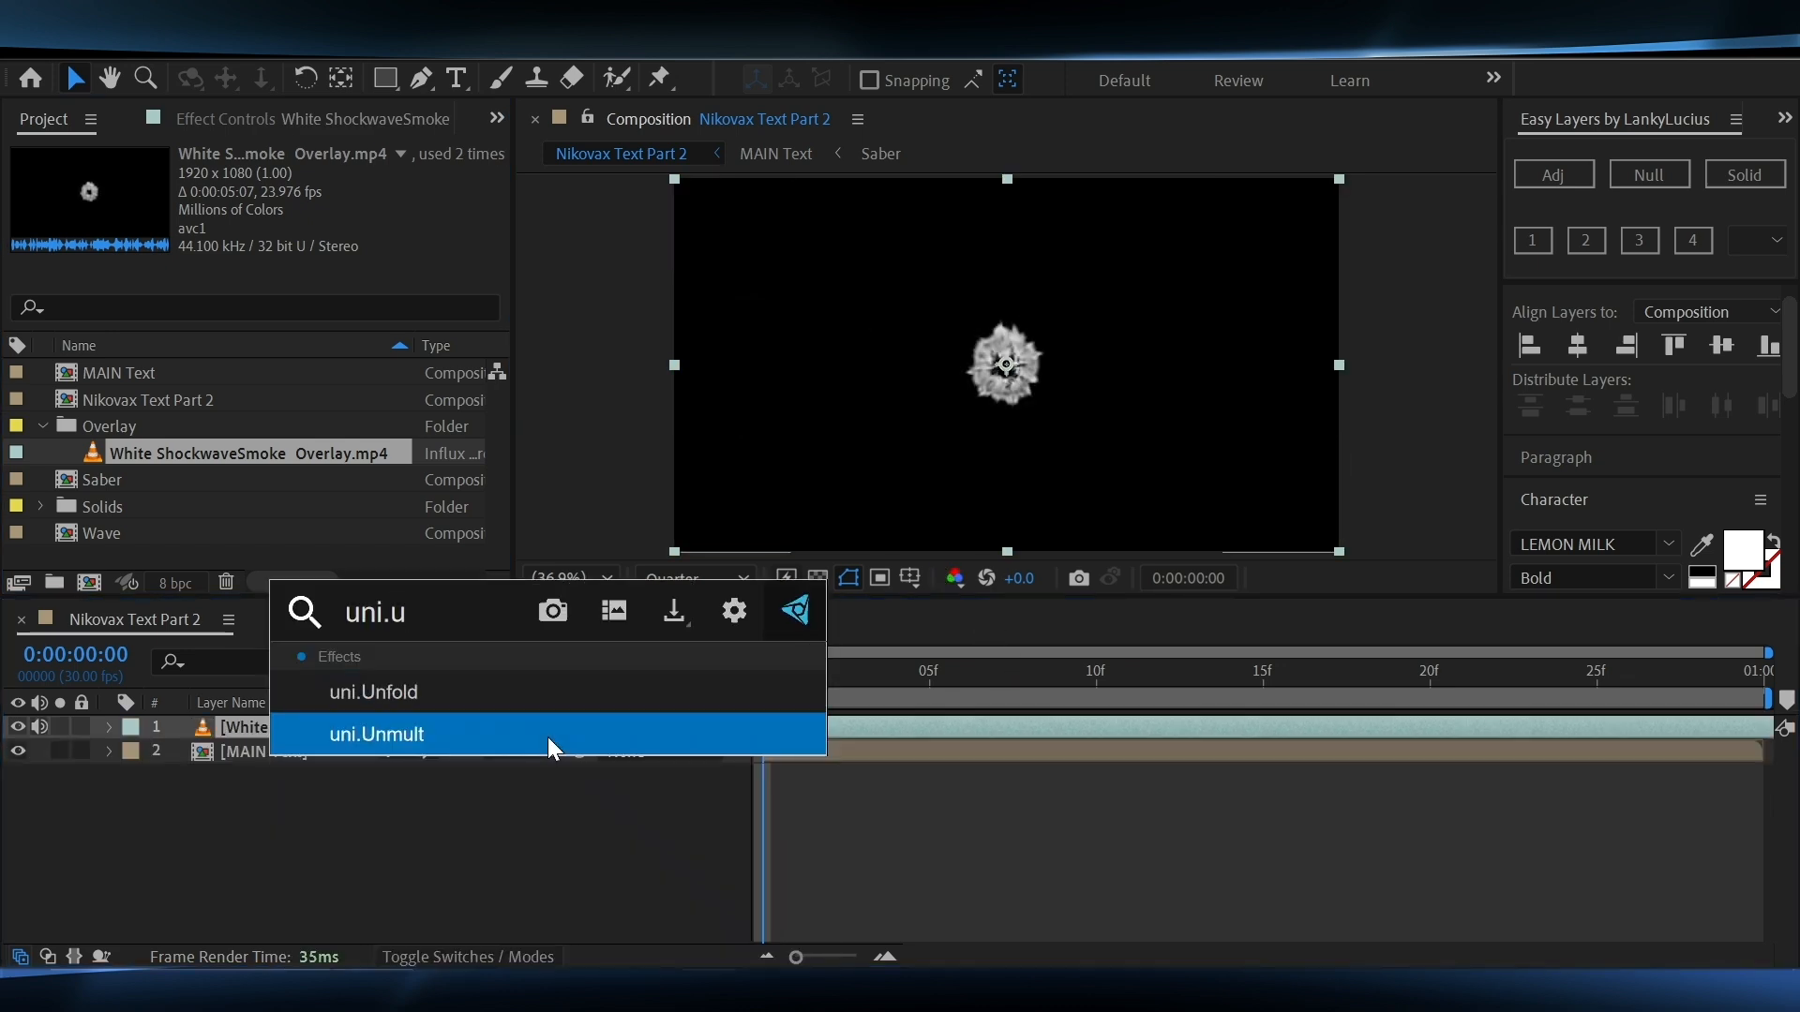
click(386, 743)
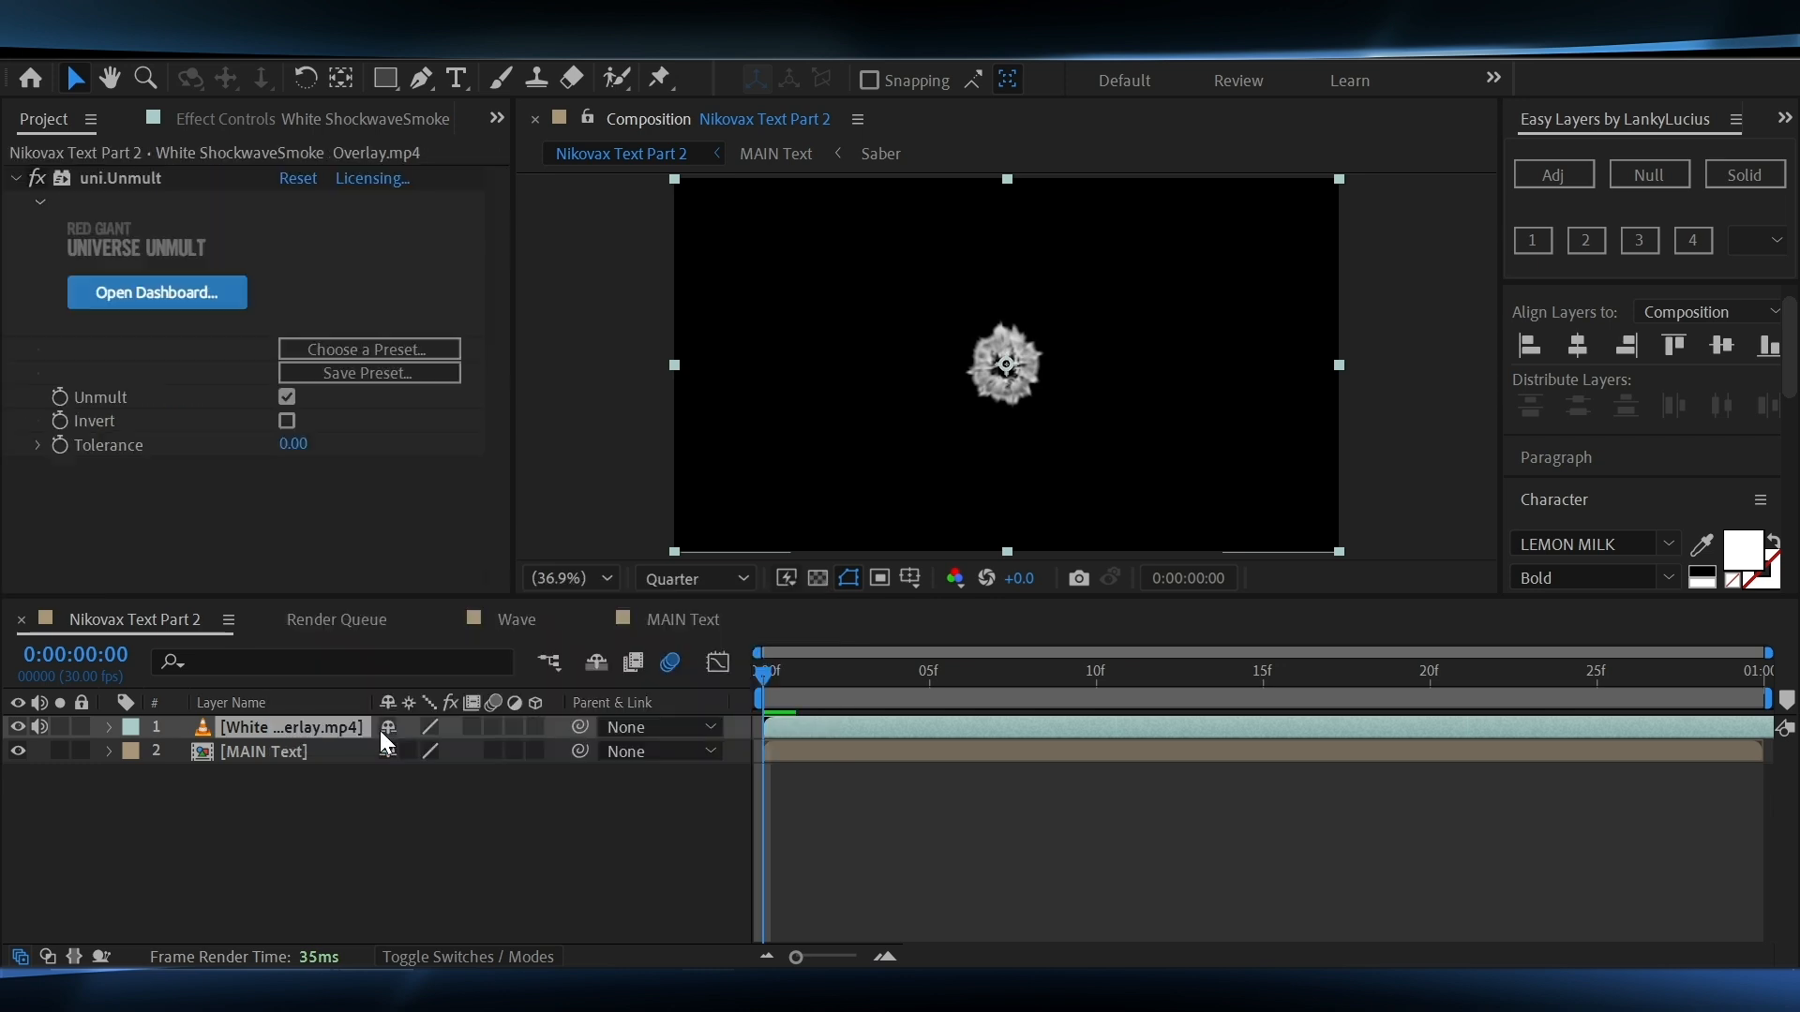
Scale the smoke overlay layer to 316% and pre-compose it, moving all attributes into the new composition
key(s)
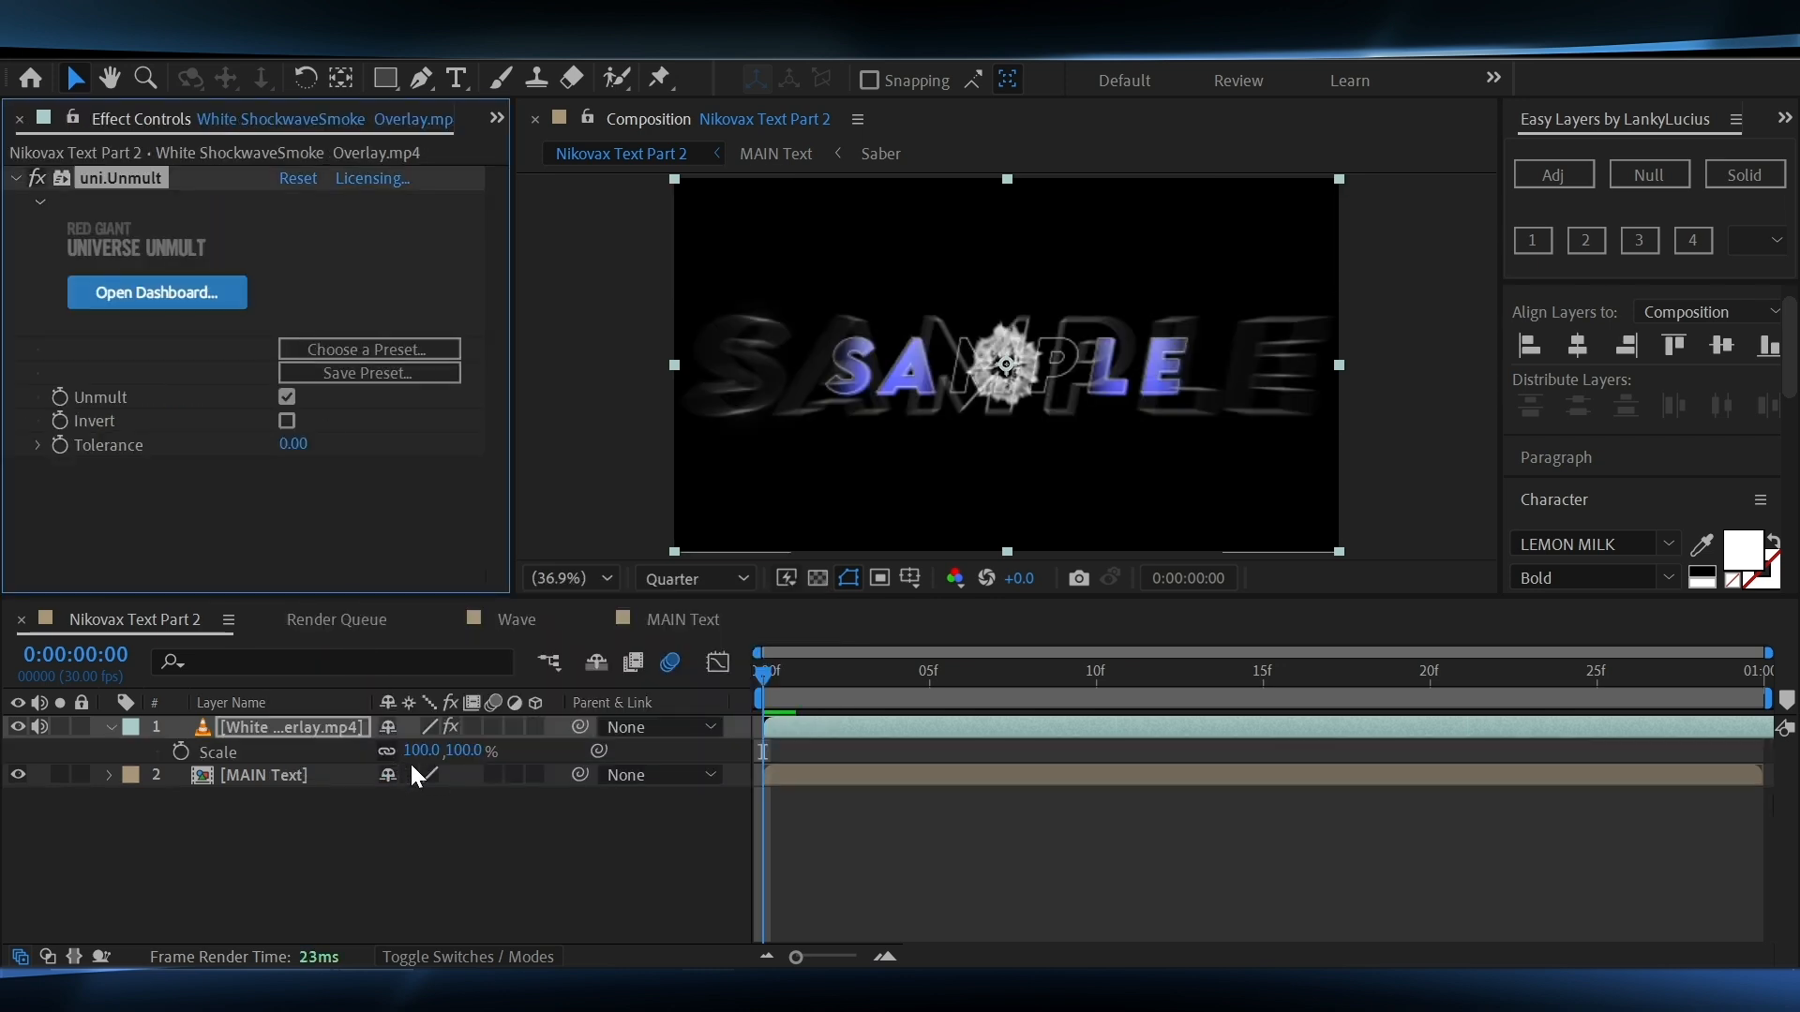
drag(452, 750, 717, 743)
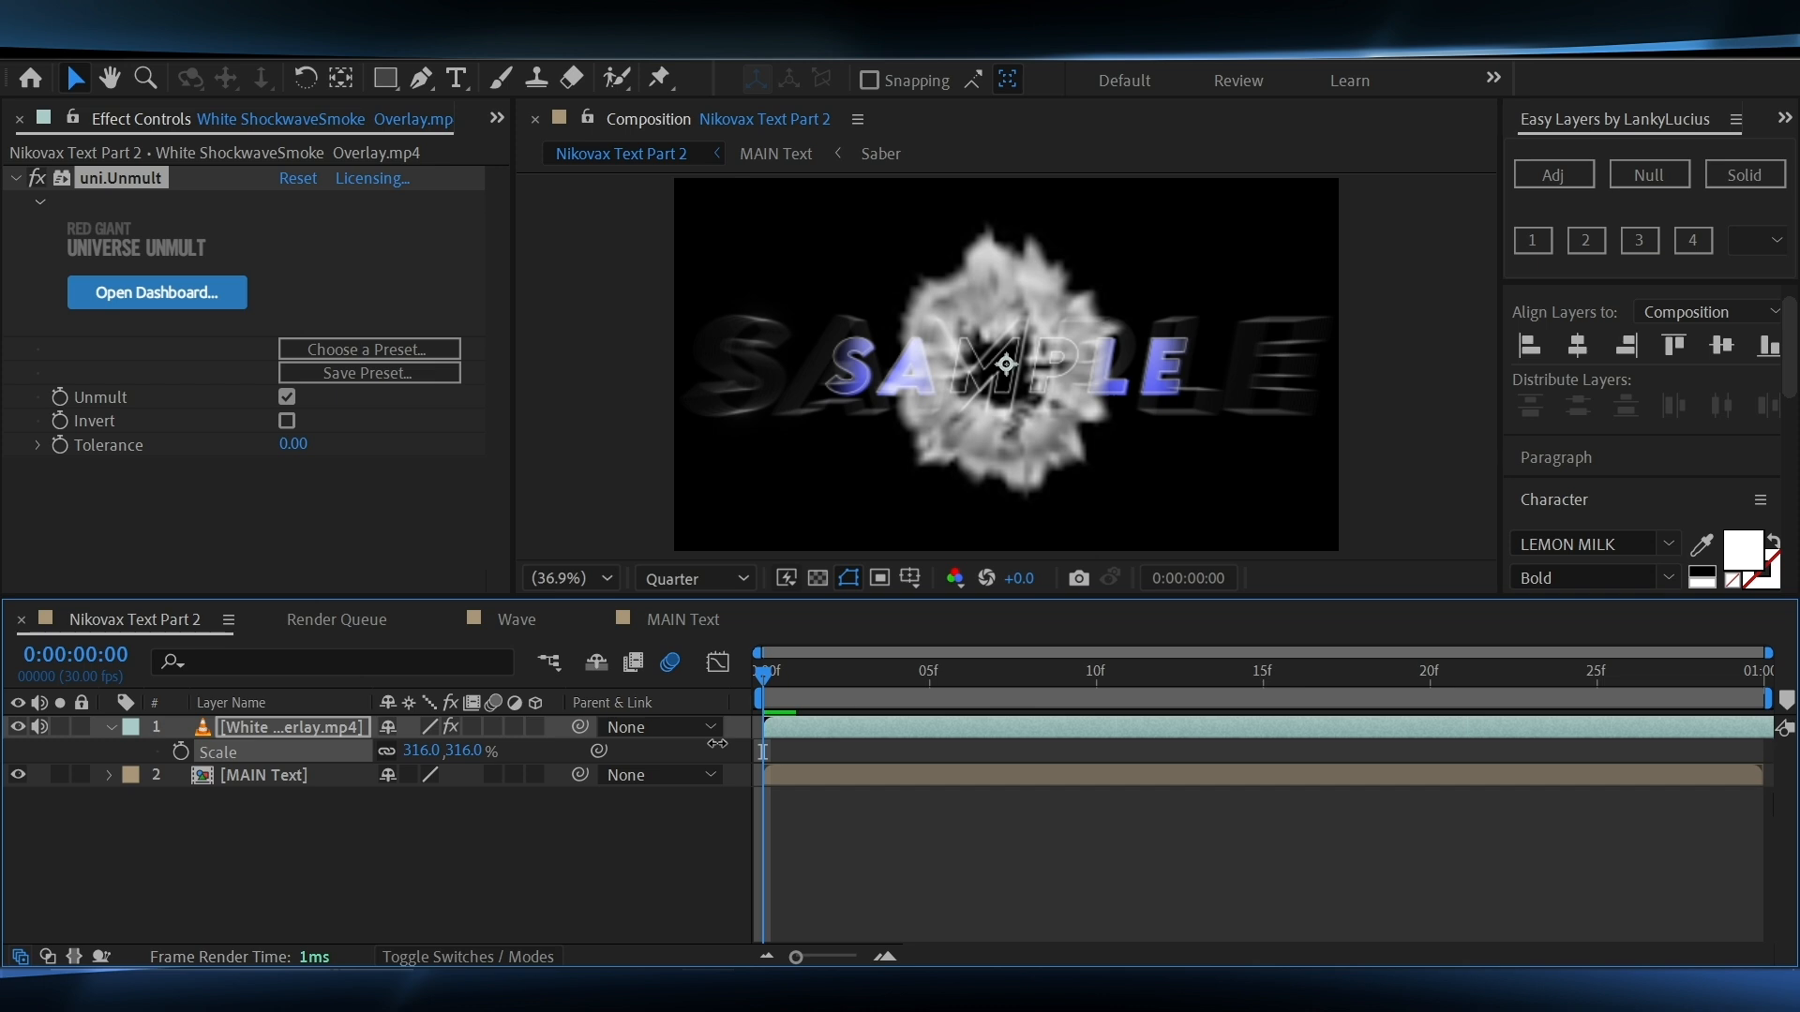
click(778, 727)
key(ctrl+shift+c)
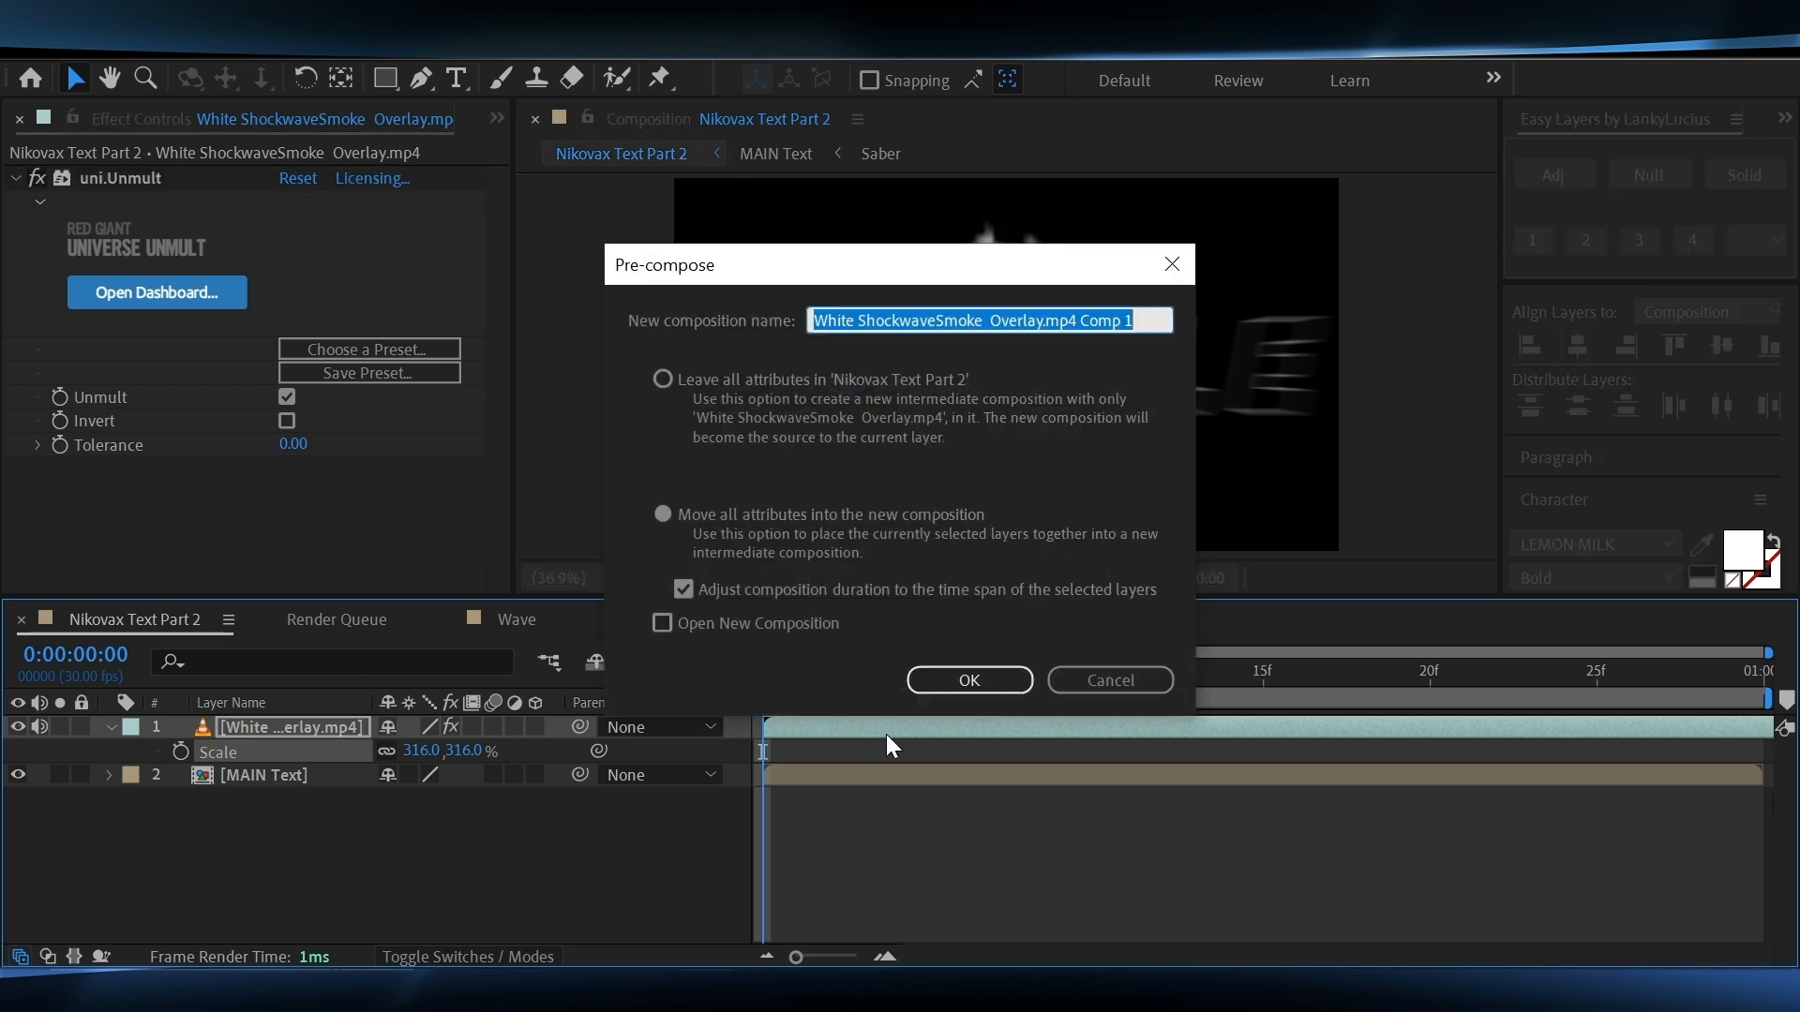
click(727, 513)
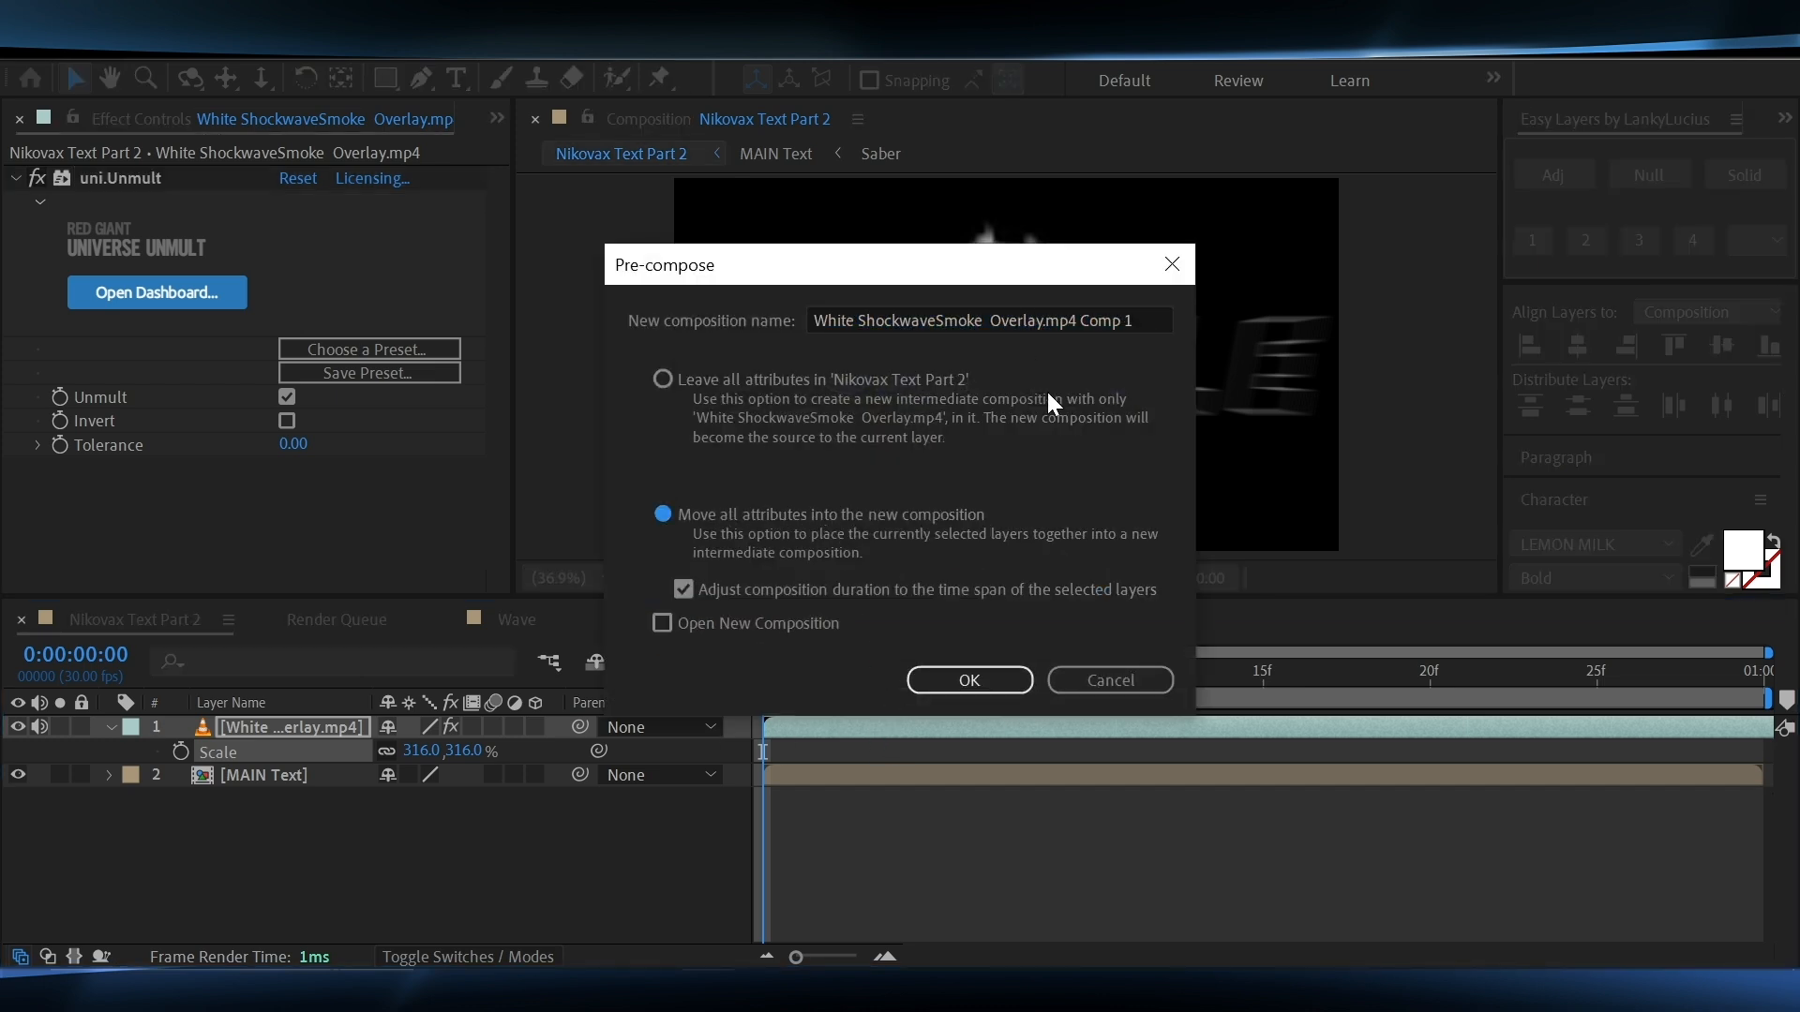
click(967, 682)
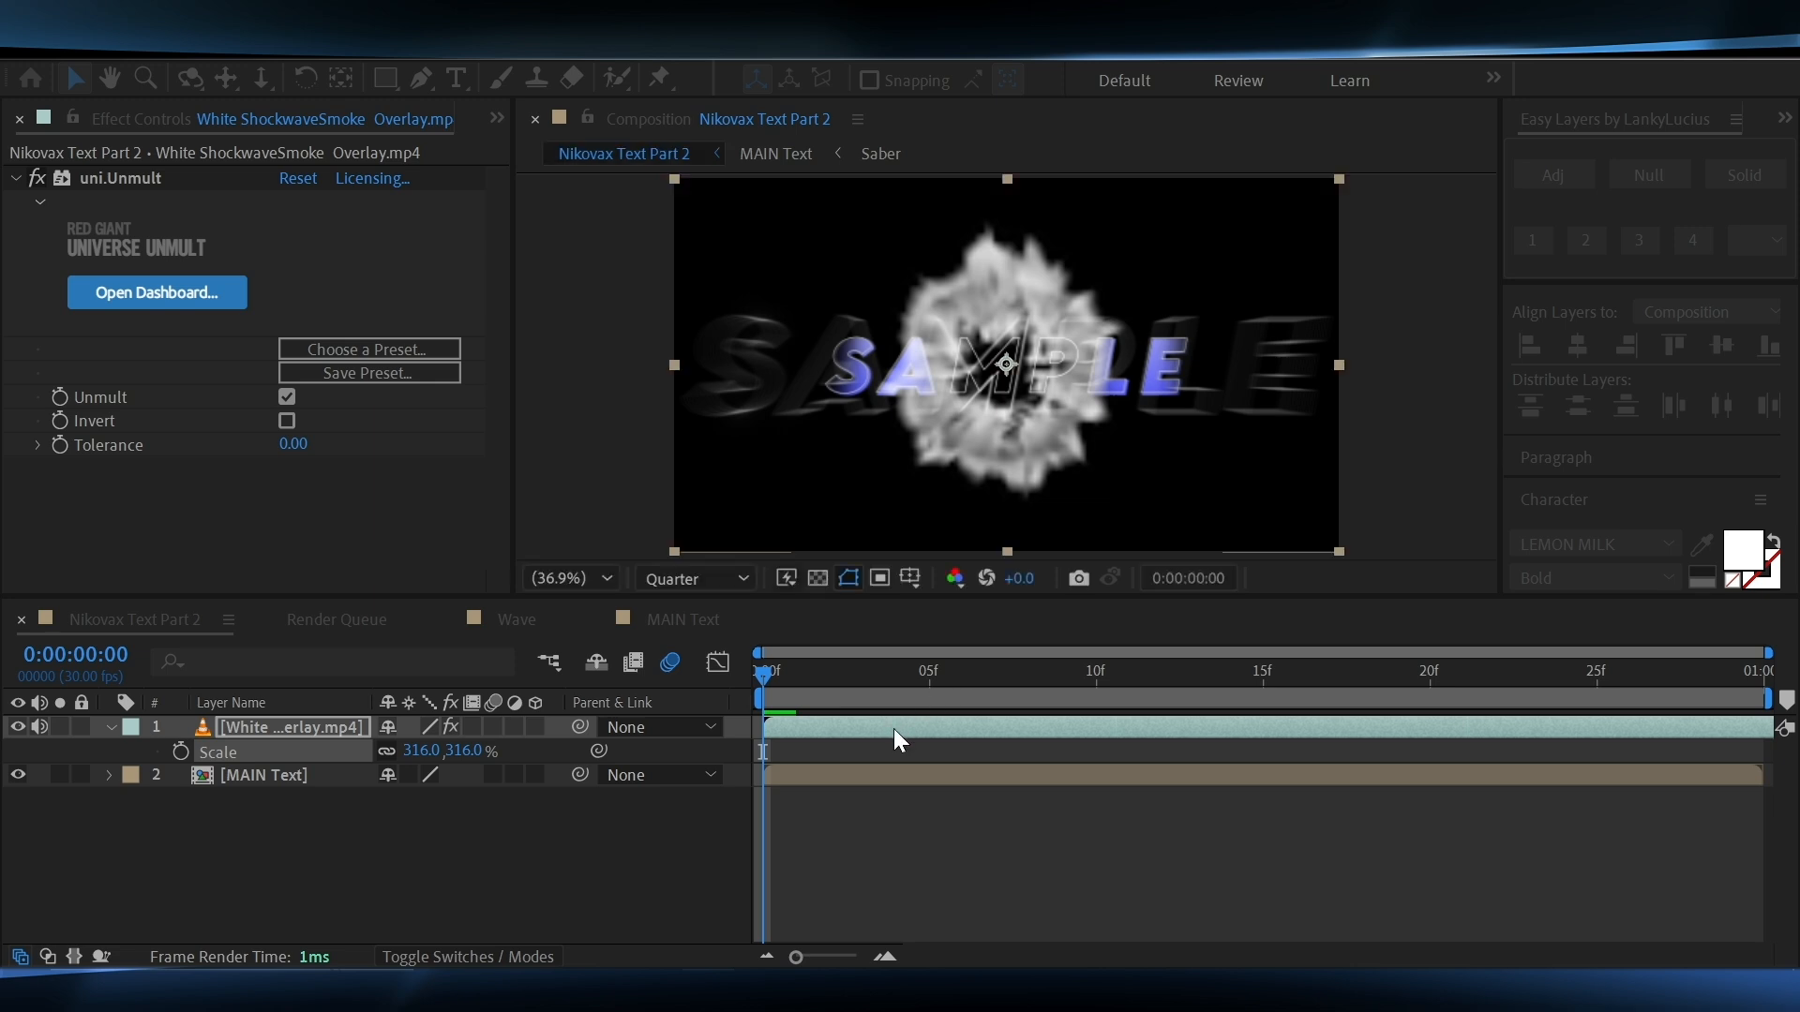
Hide the pre-composed smoke layer and add an adjustment layer above it with the Displacement Map effect
click(17, 727)
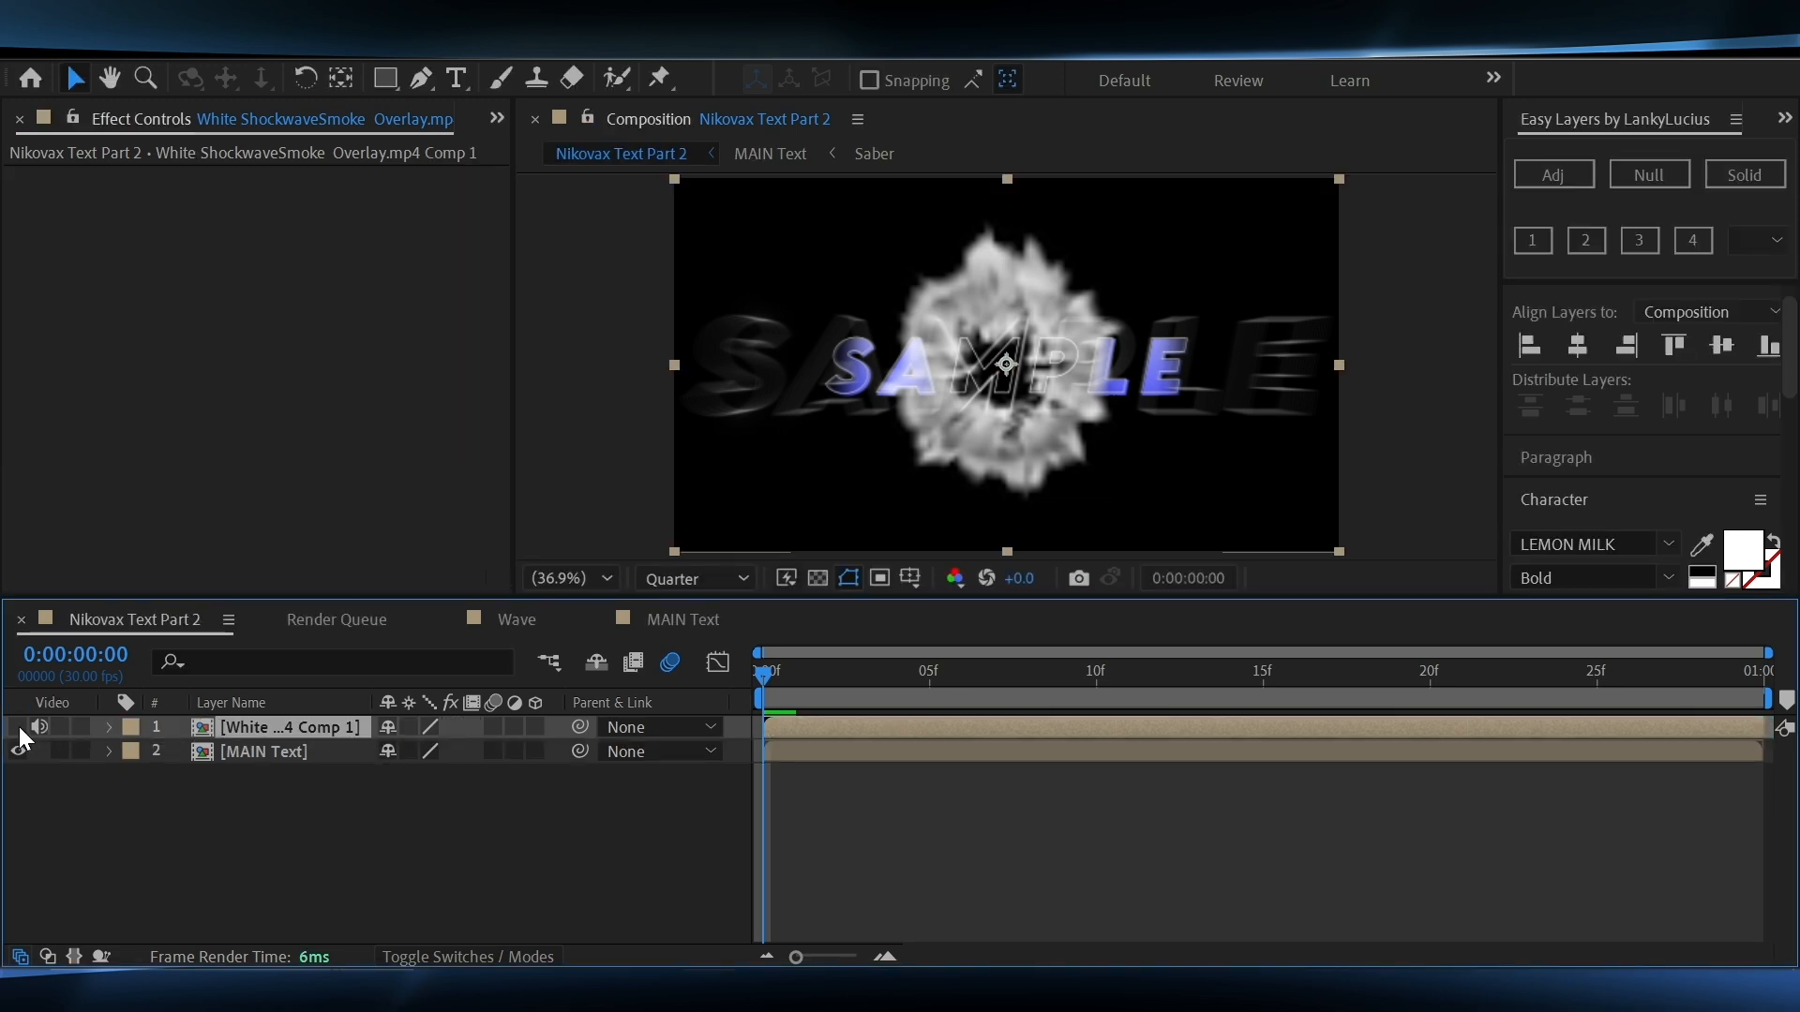
click(1537, 176)
key(ctrl+space)
text(d)
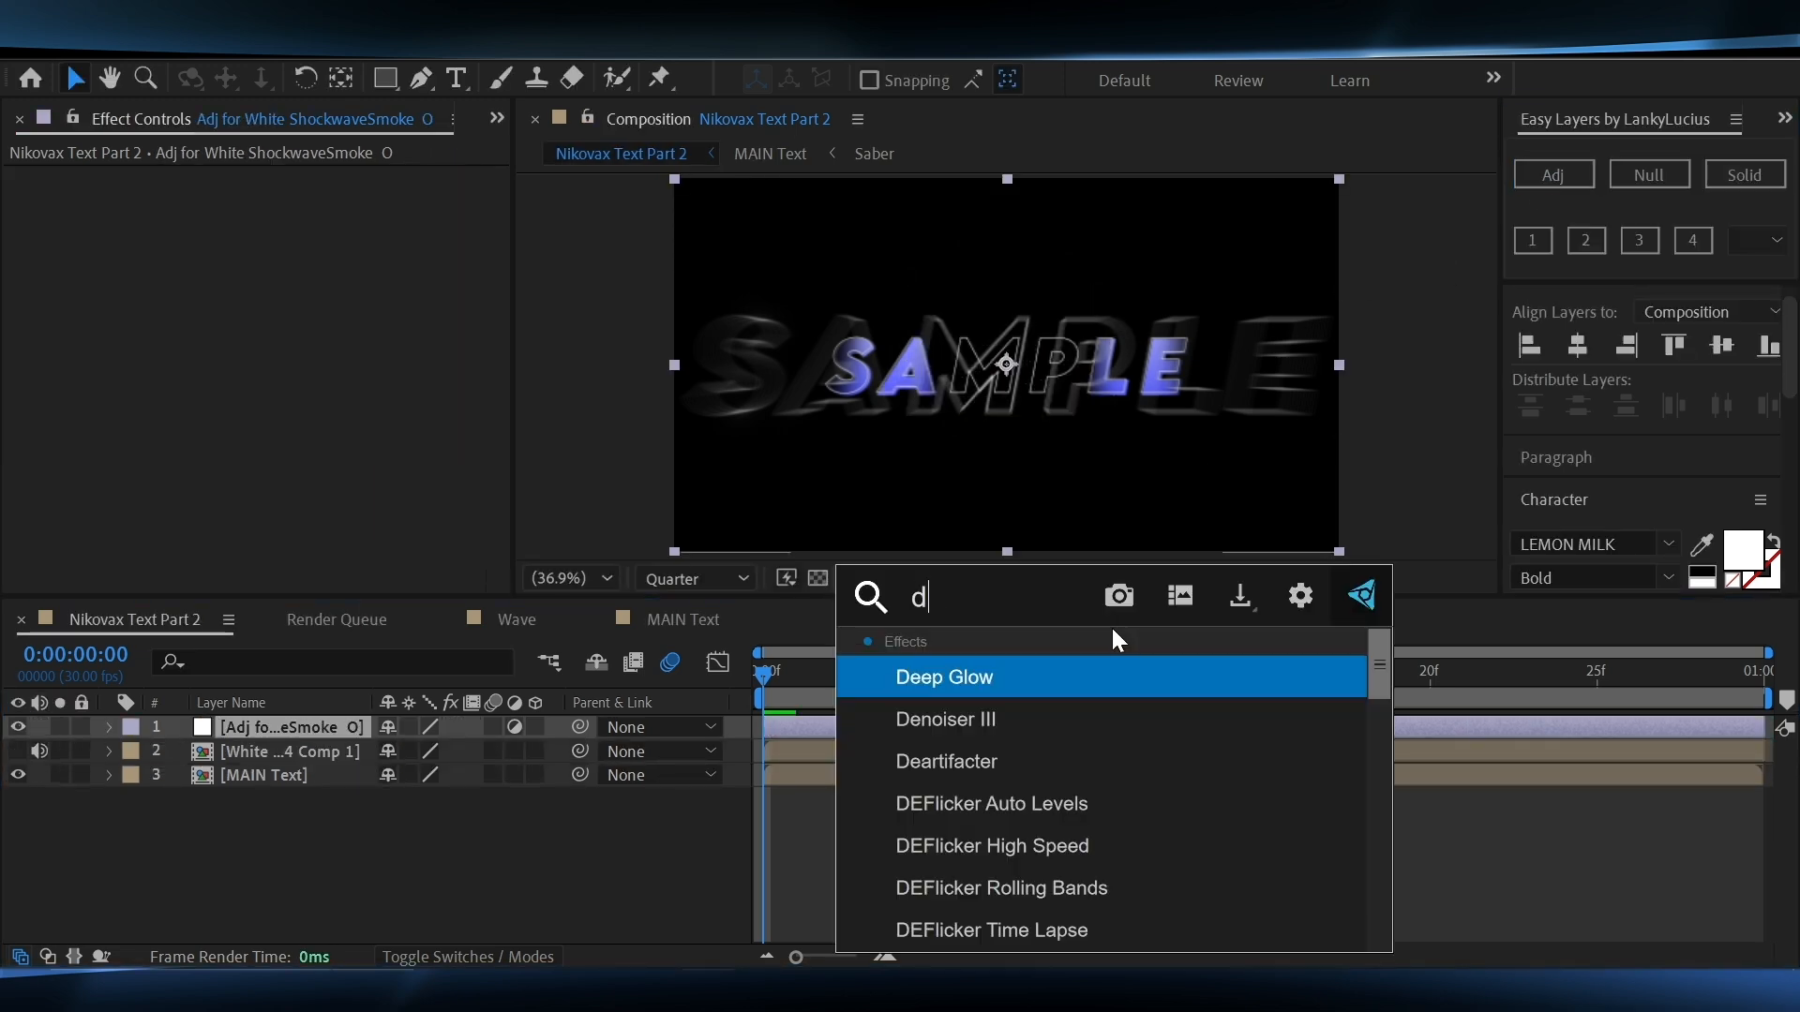
text(is)
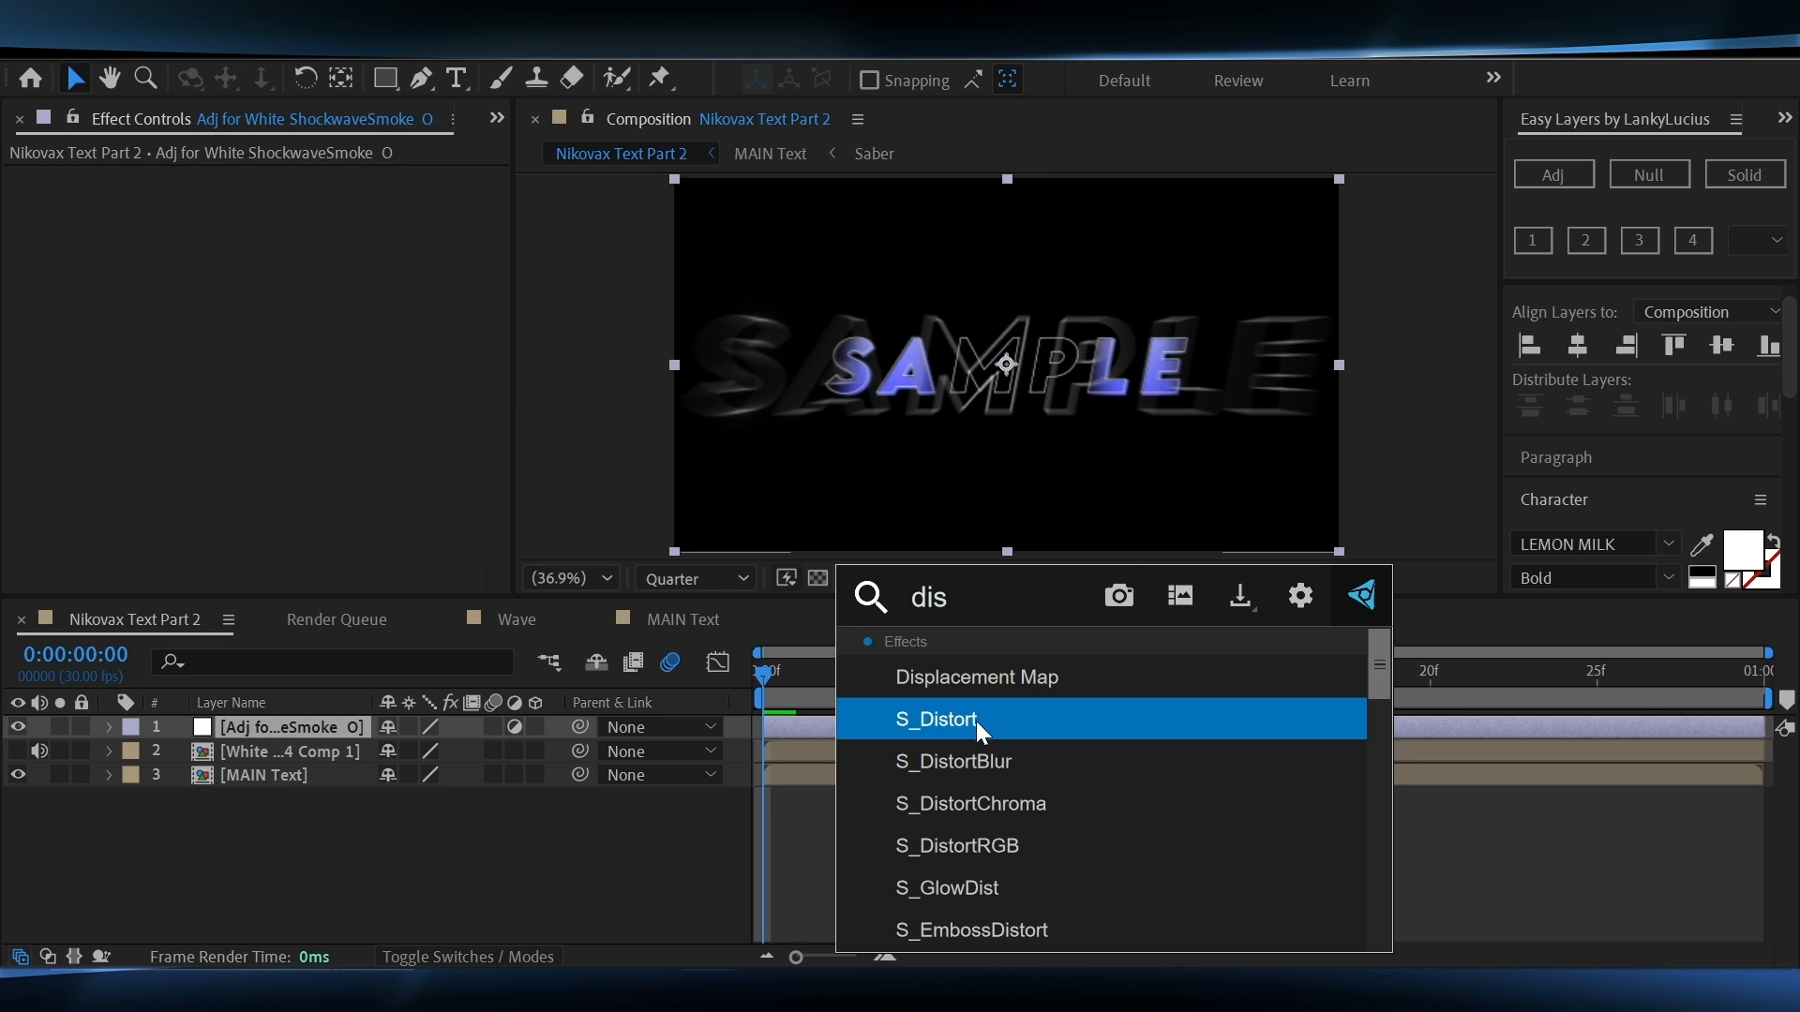
click(1010, 678)
Use White ShockwaveSmoke Overlay.mp4 Comp 1 with Effects & Masks as the displacement map layer and set the maximum horizontal displacement to 27
click(306, 203)
click(352, 295)
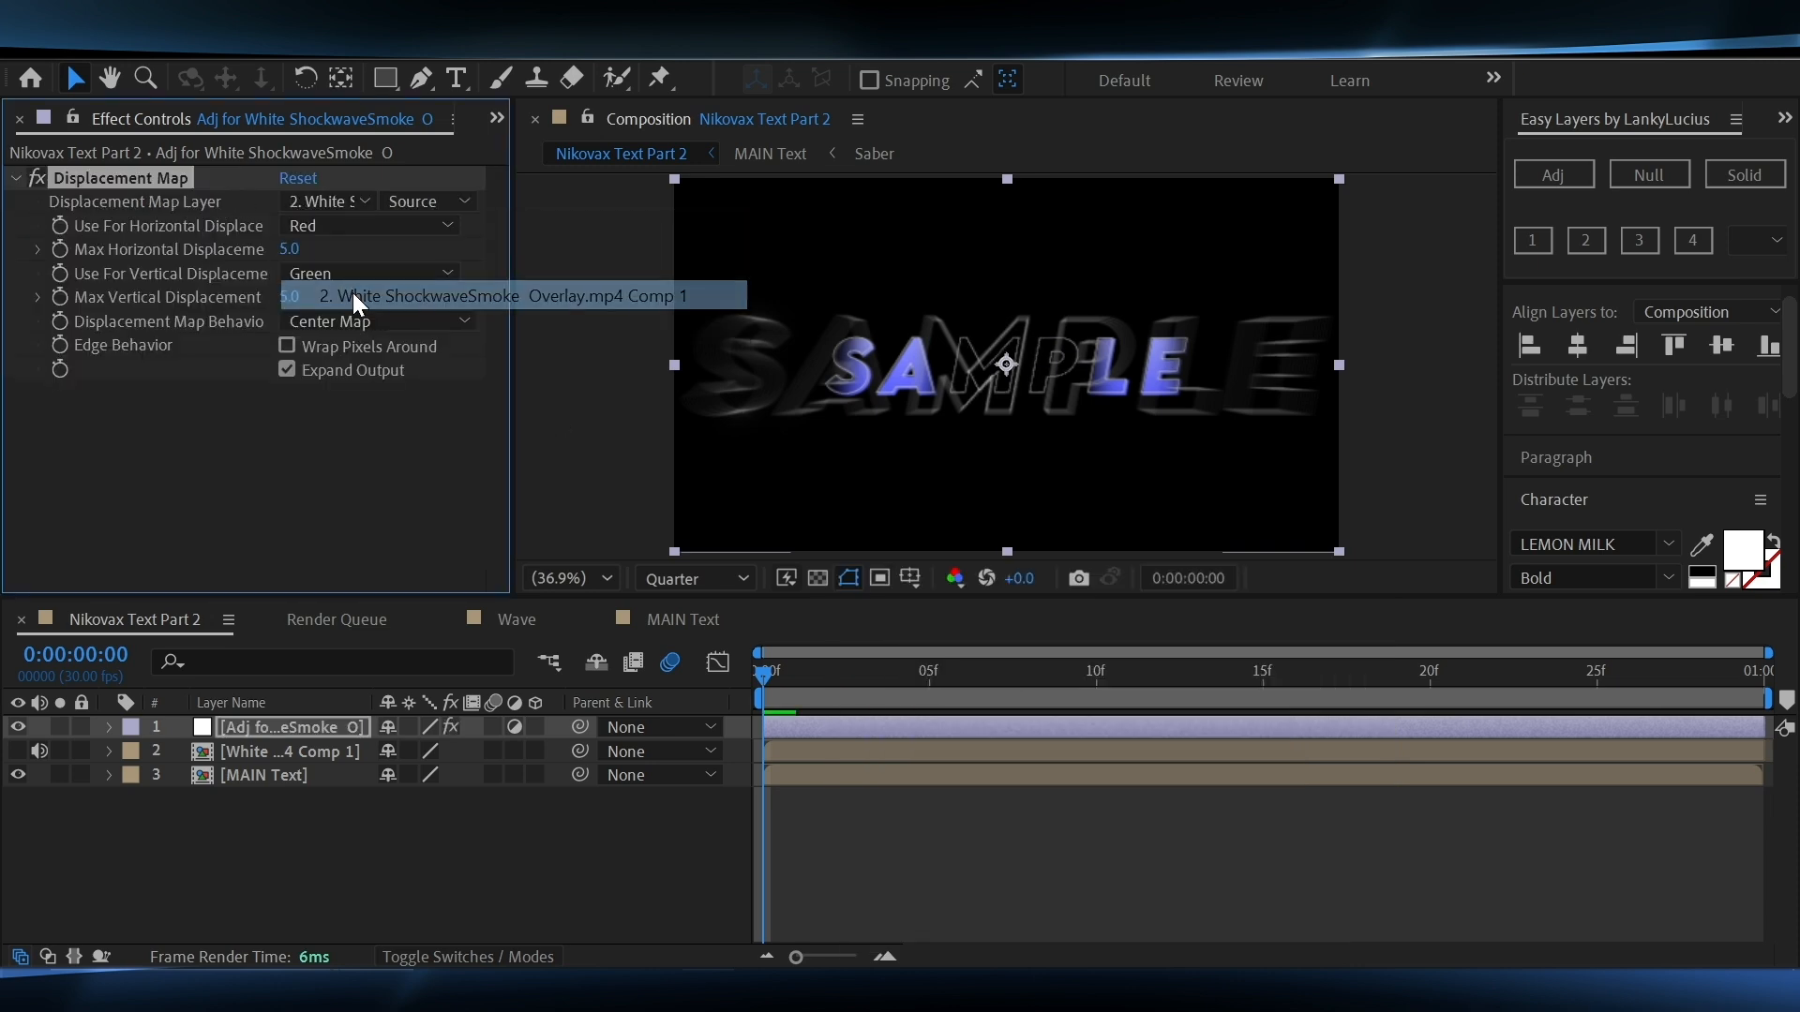
click(415, 200)
click(431, 292)
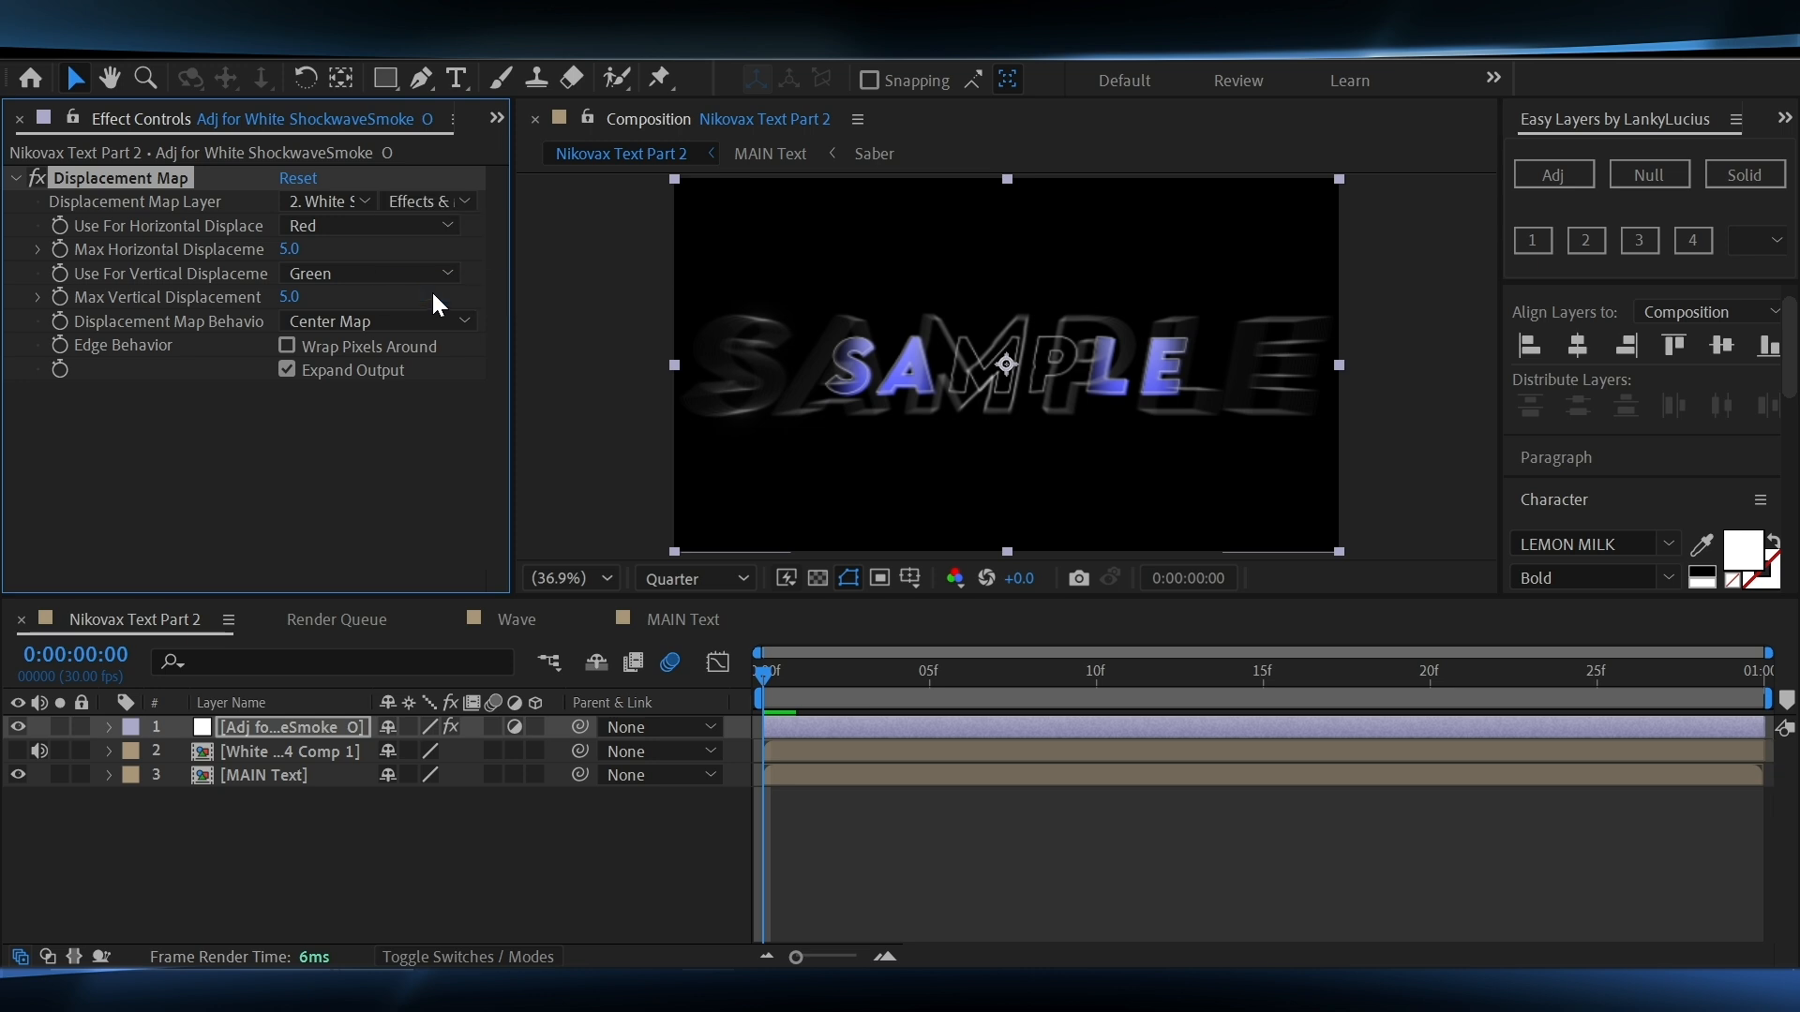
drag(294, 265, 320, 252)
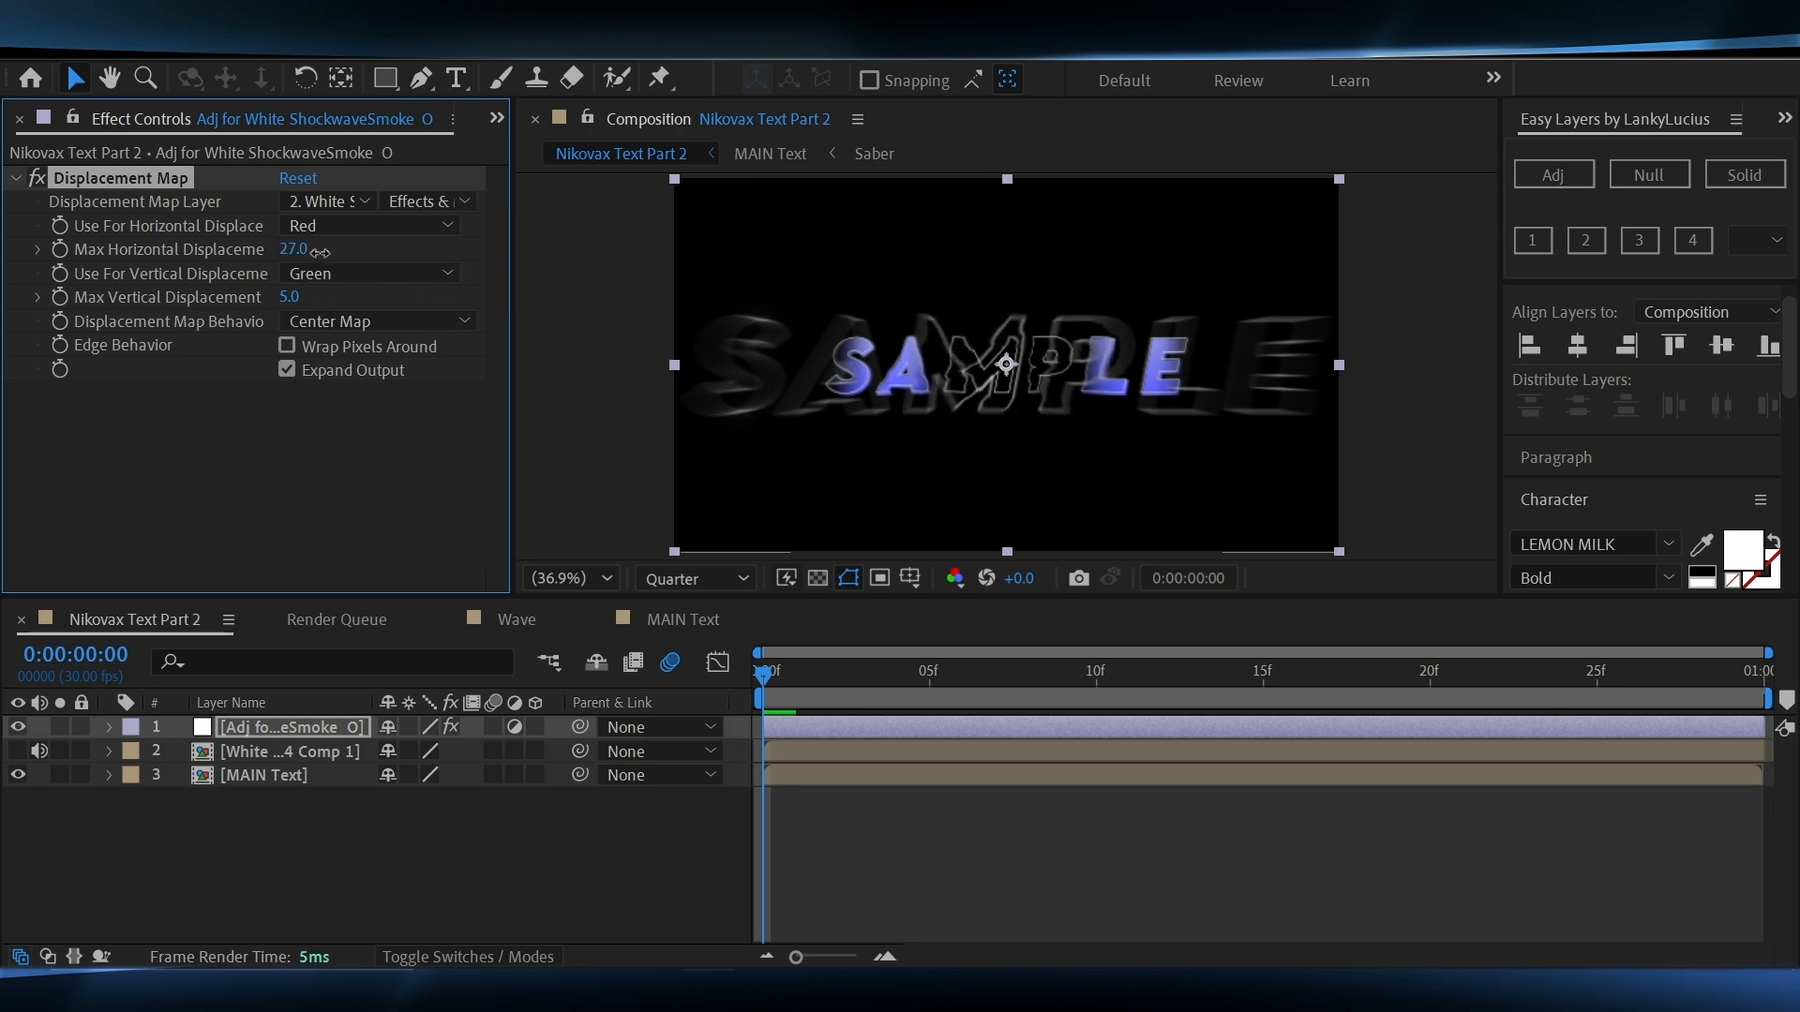
Apply the Transform effect to the hidden smoke pre-comp with scale 210 and position 960, 550
click(783, 757)
key(ctrl+space)
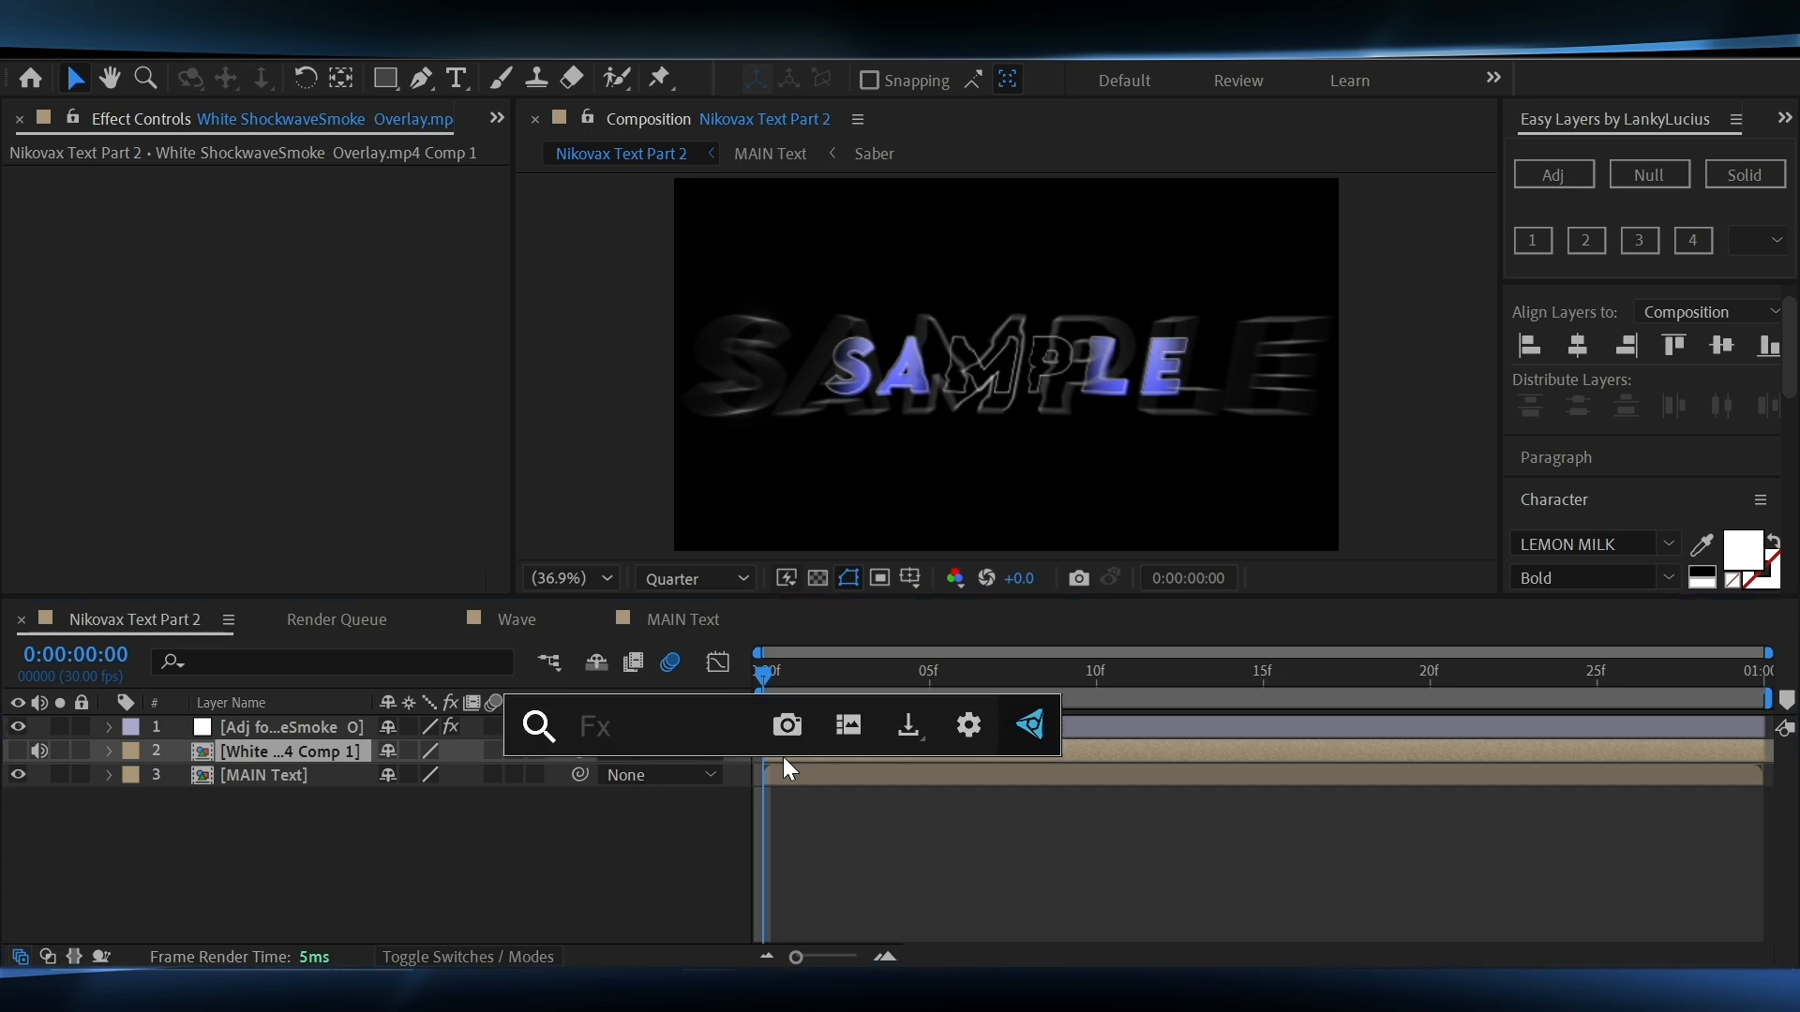
text(tra)
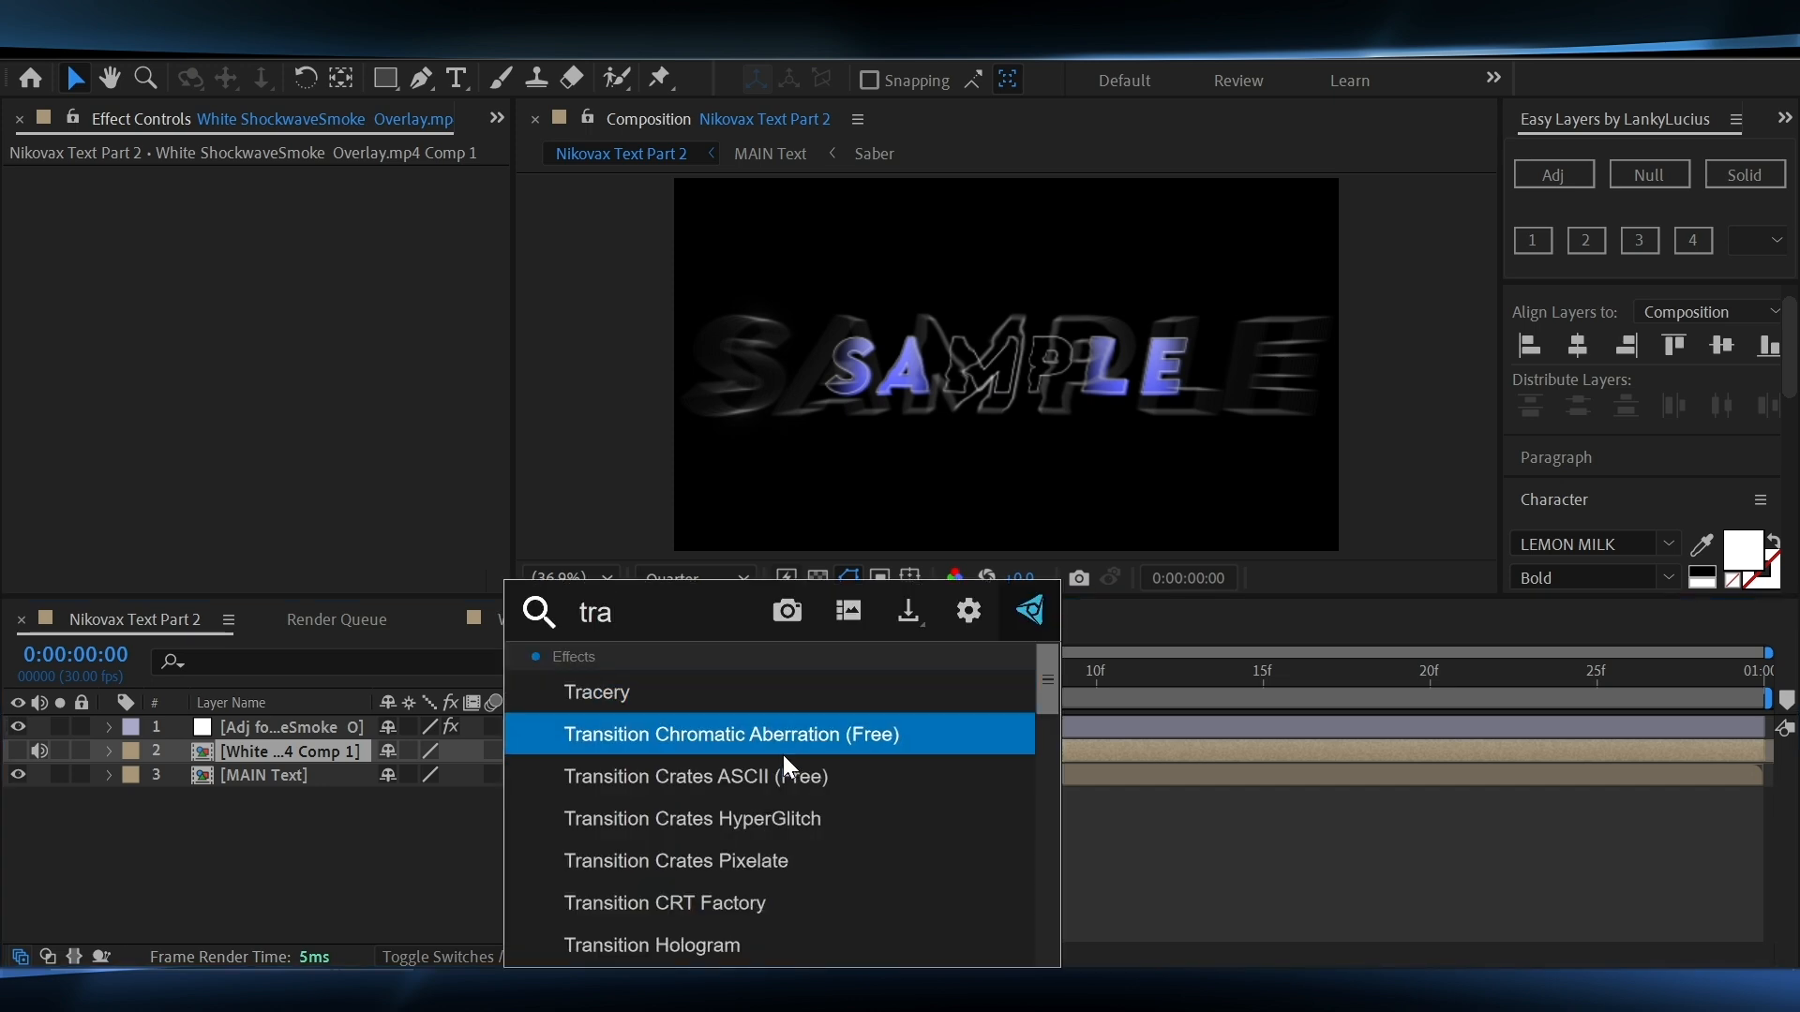
text(n)
scroll(705, 791, down, 2)
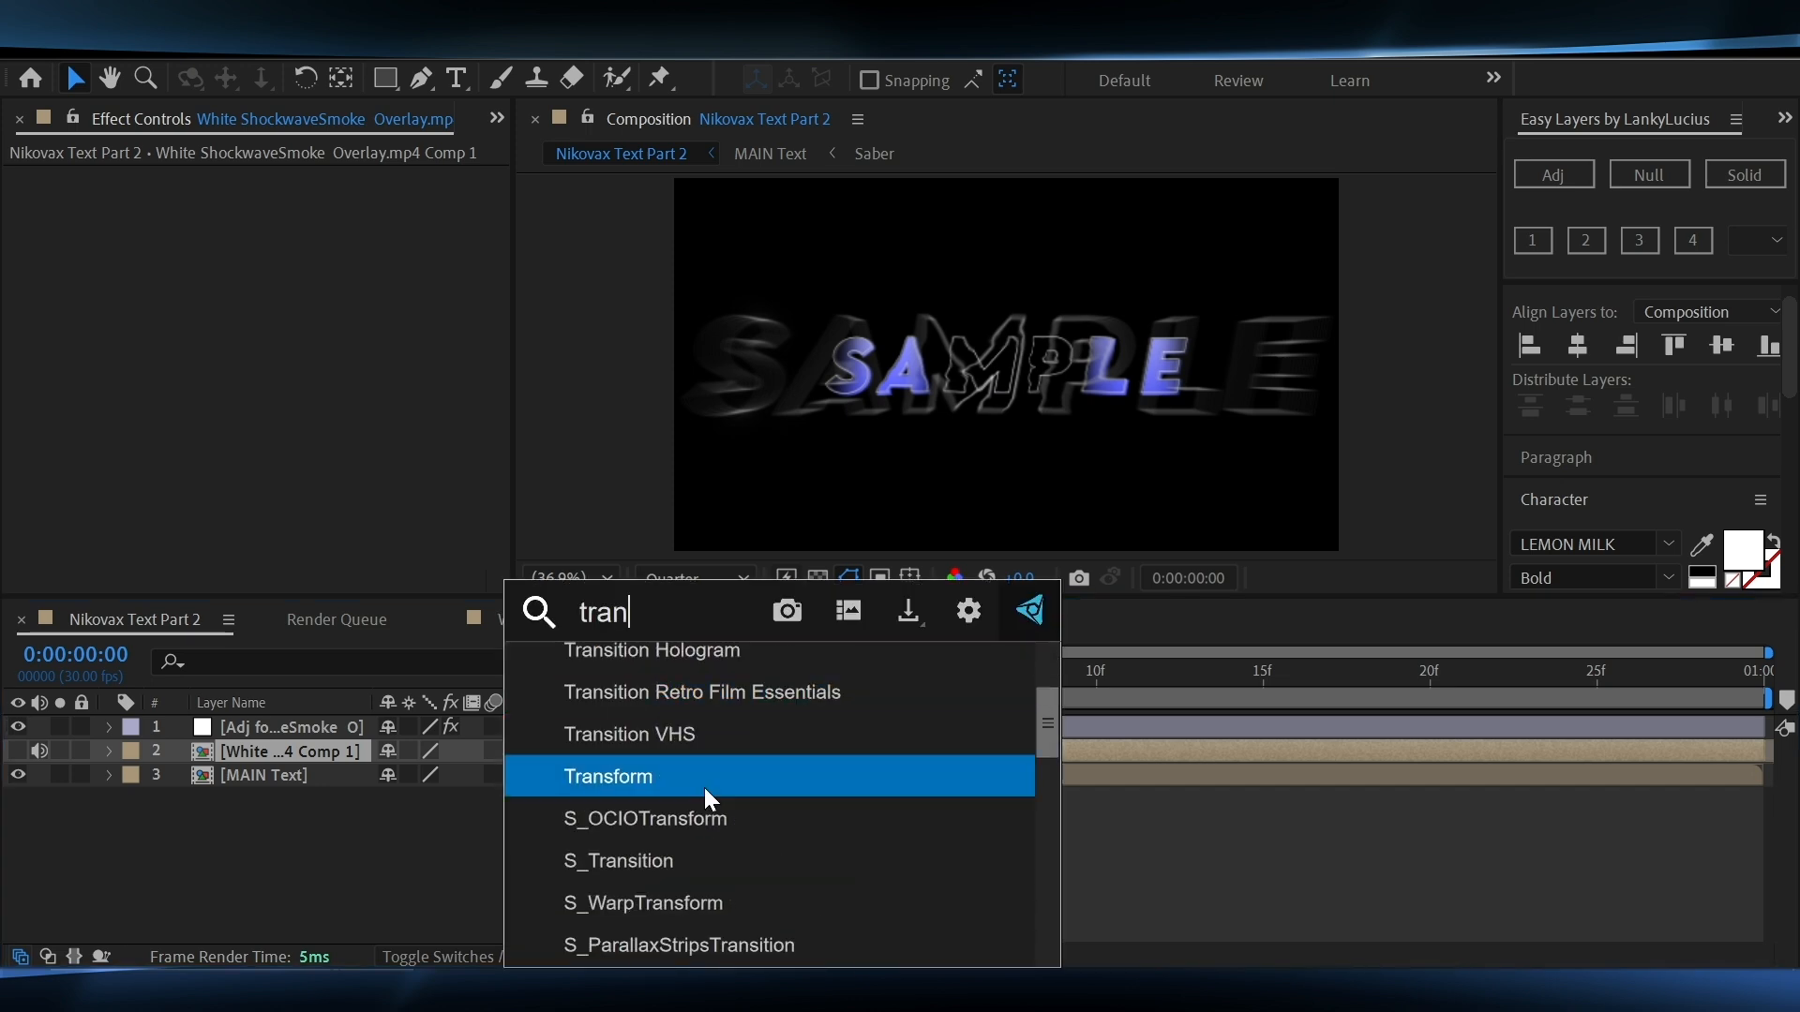
click(675, 779)
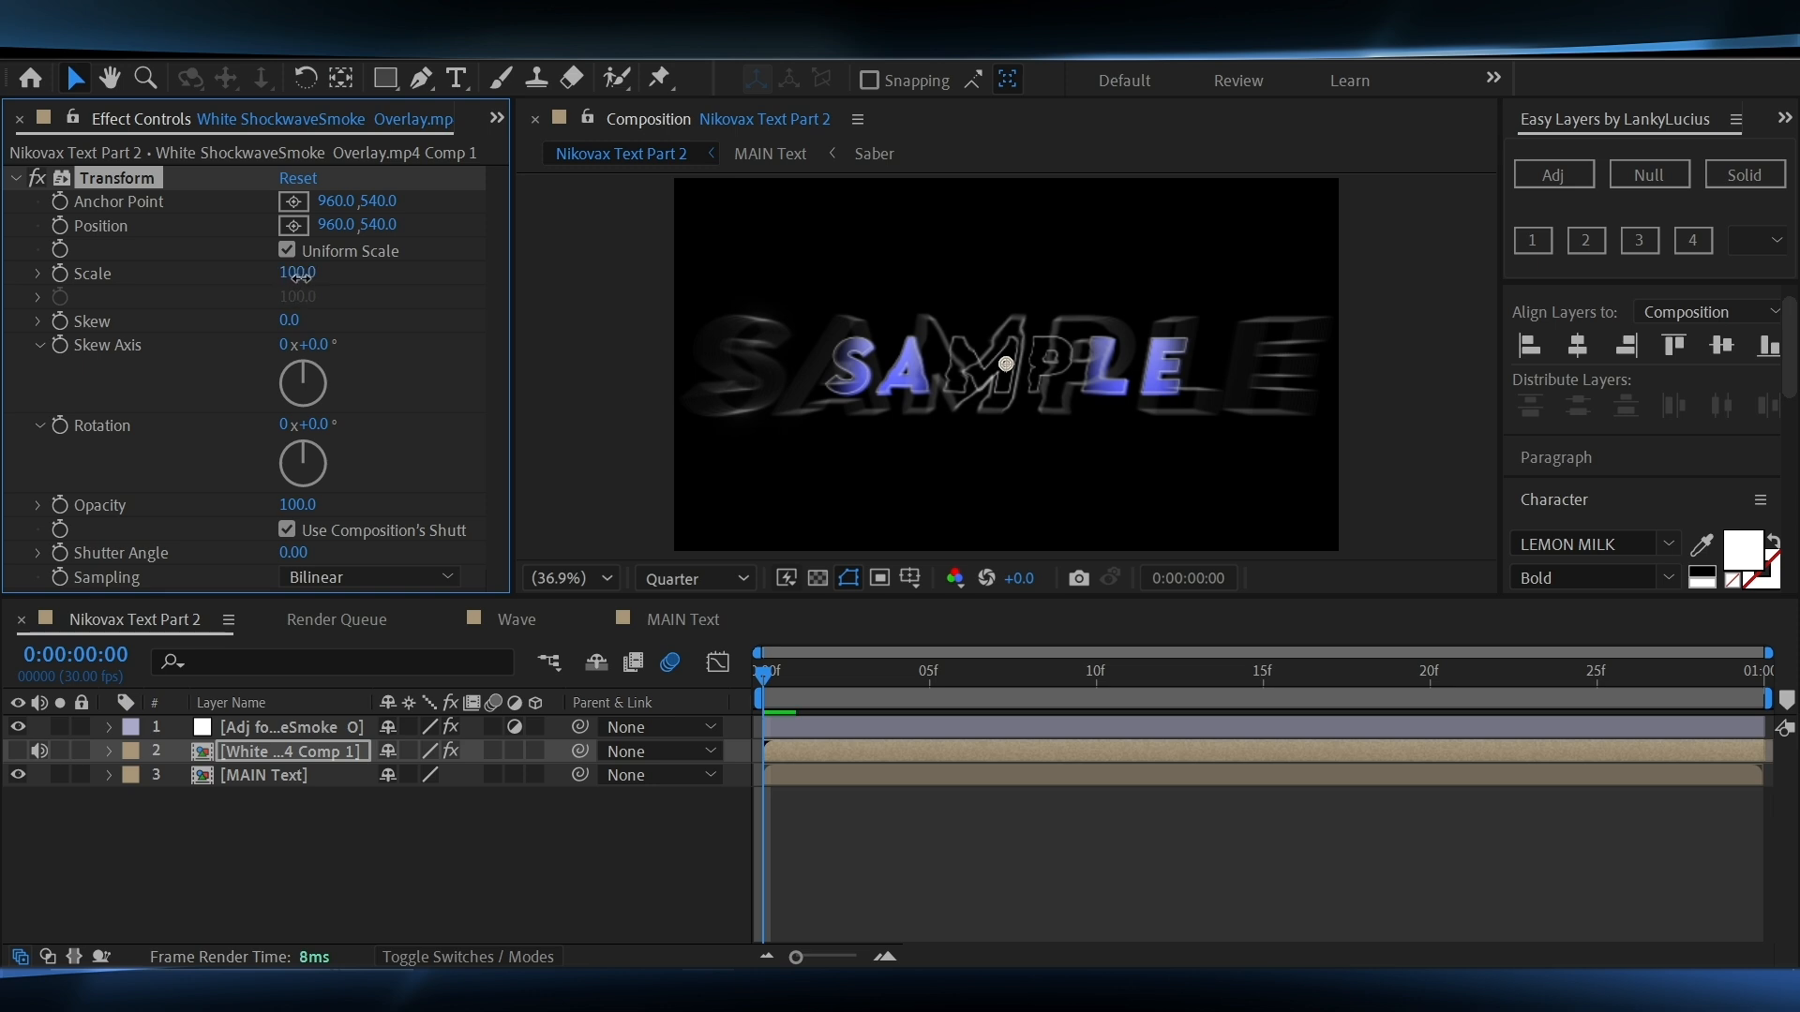
drag(298, 274, 337, 299)
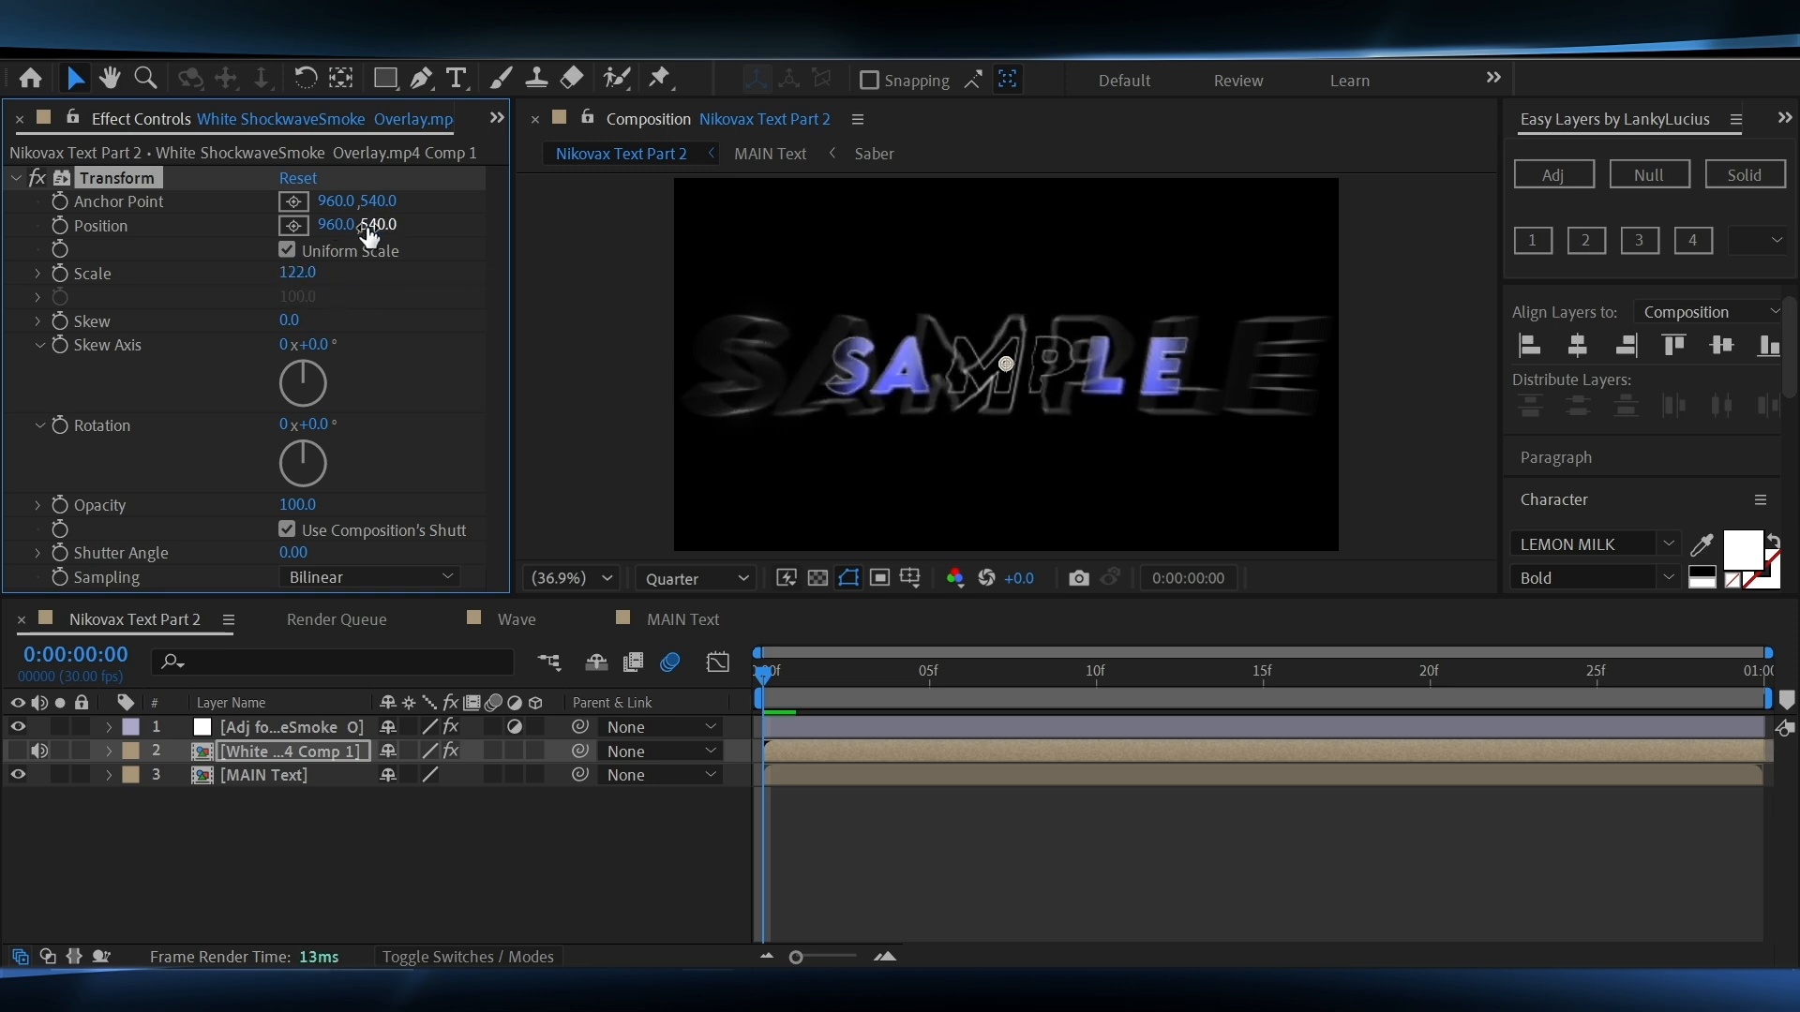
drag(368, 234, 432, 281)
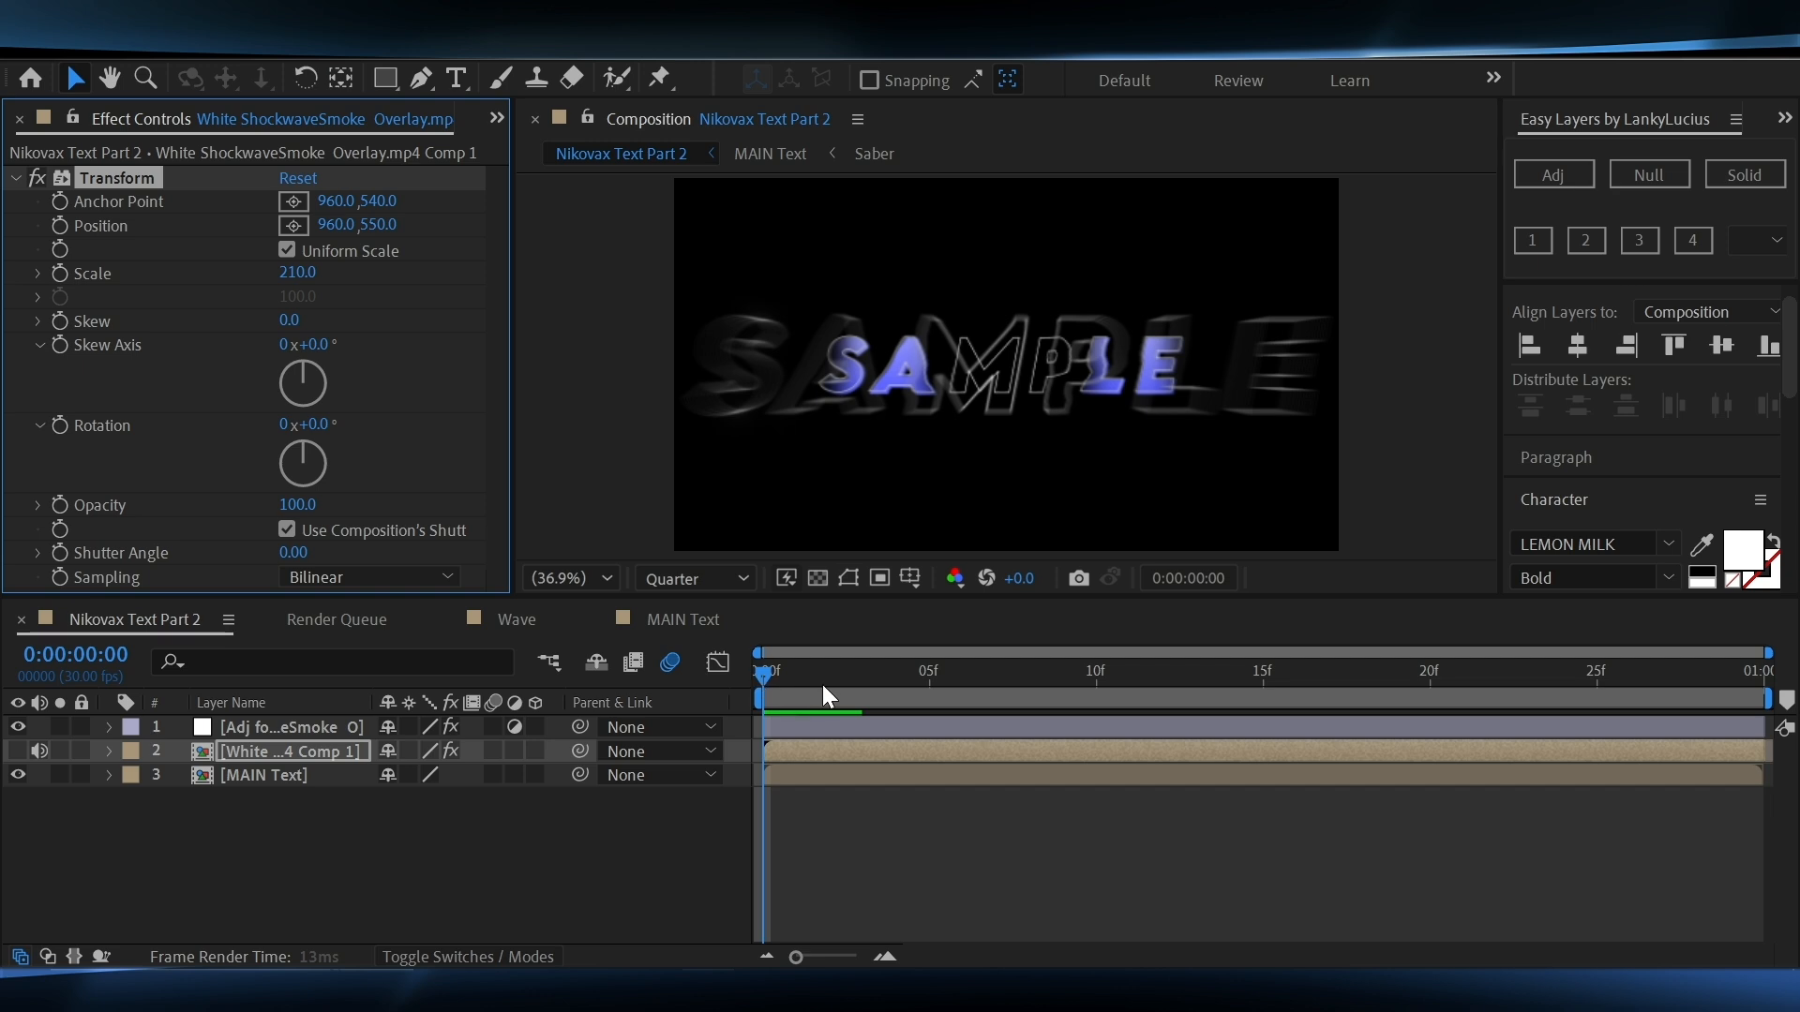
Preview the Nikovax Text Part 2 animation from the start and examine the smoke displacement on the title
drag(823, 686, 969, 685)
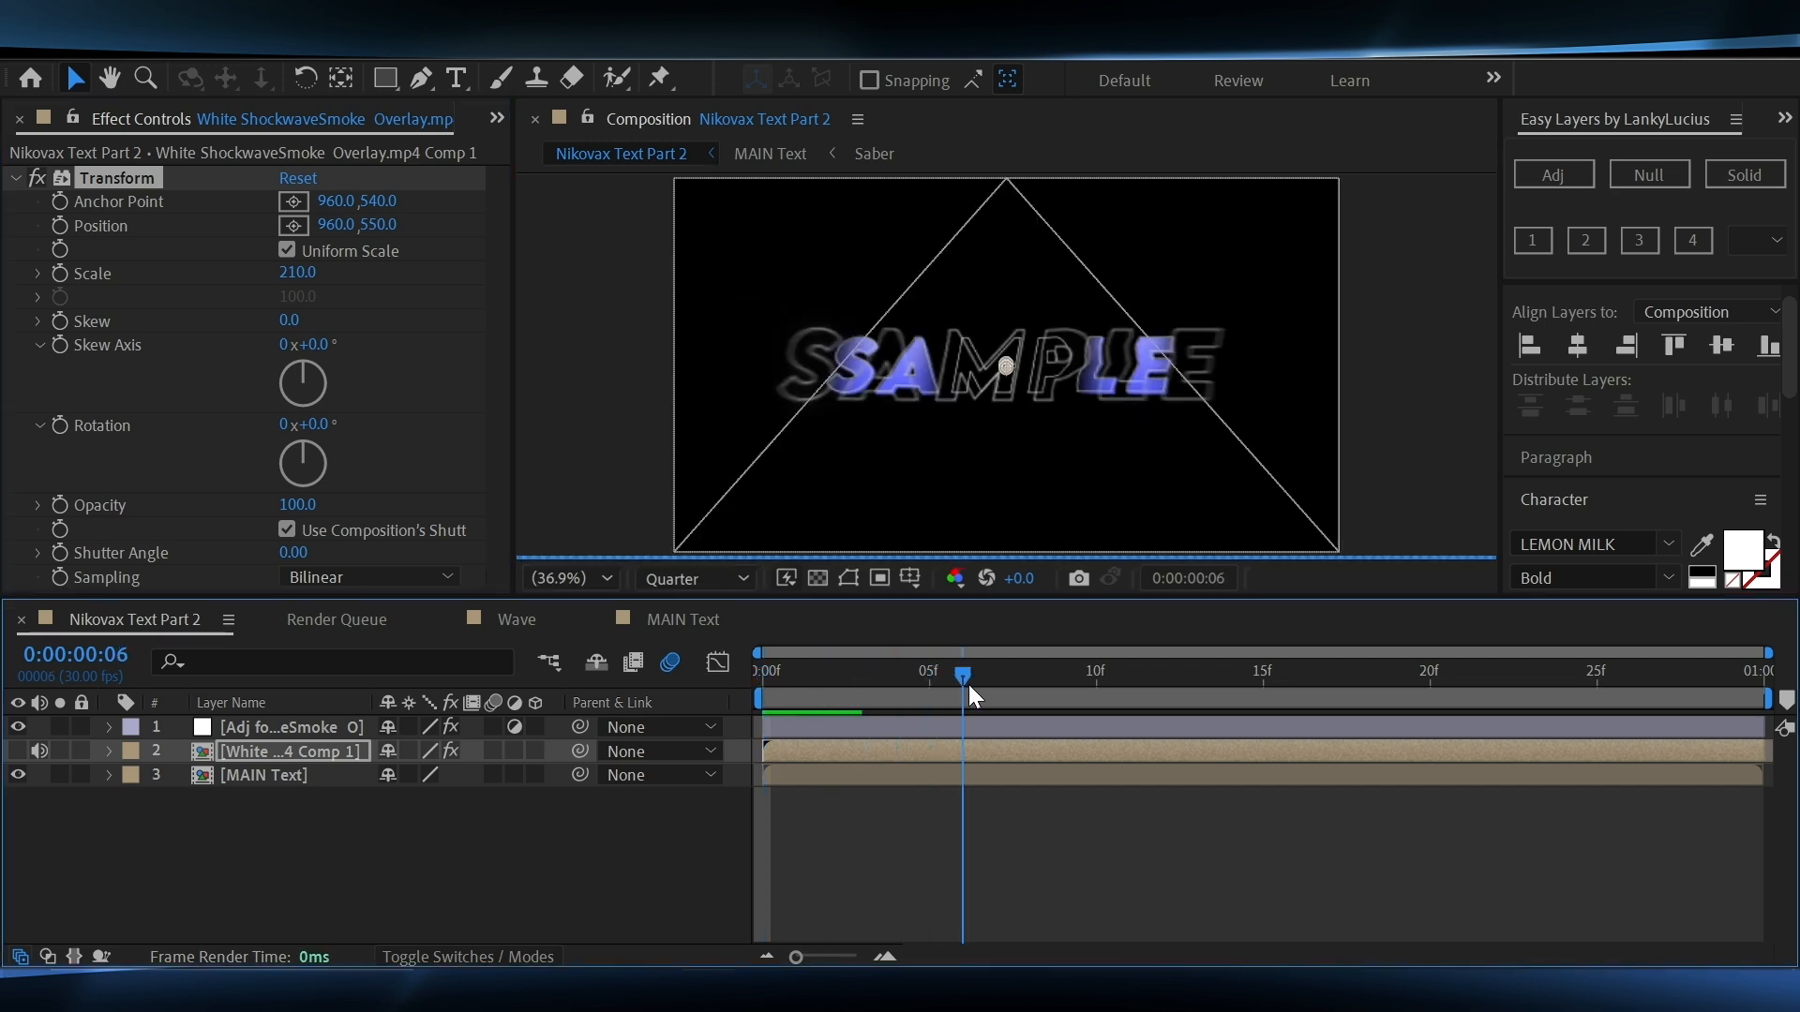
key(Page_Up)
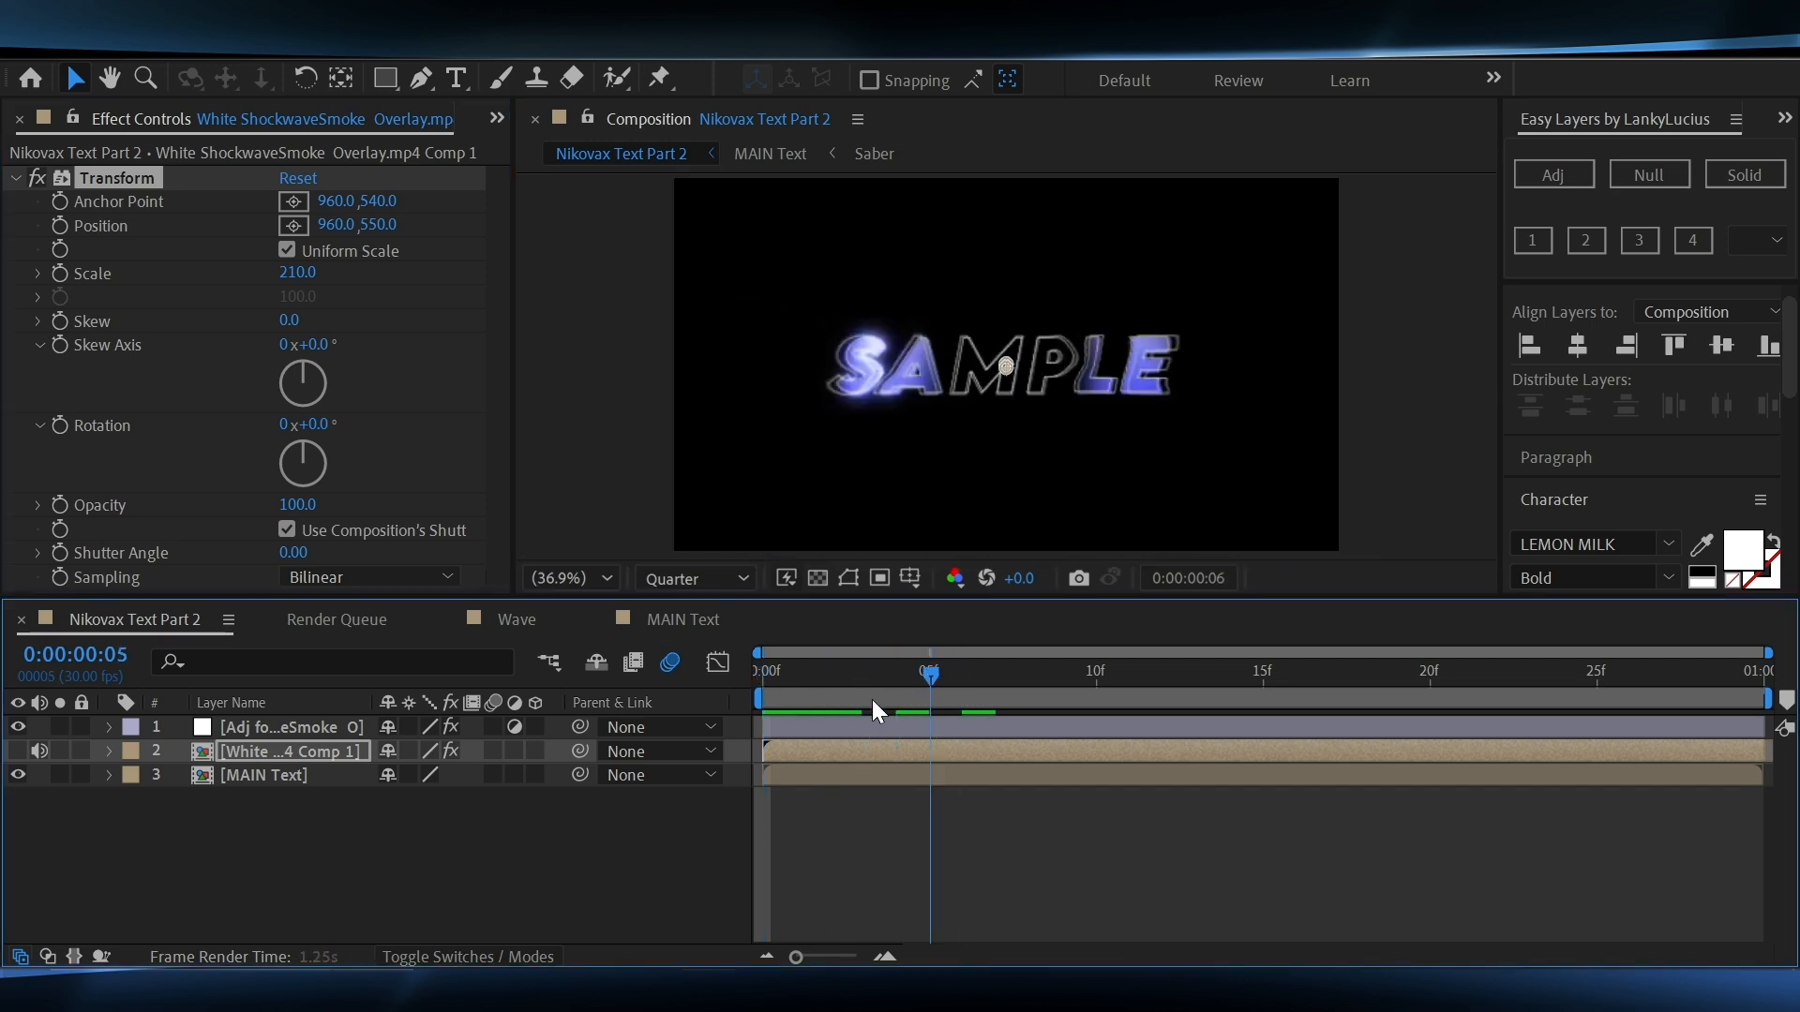
key(Home)
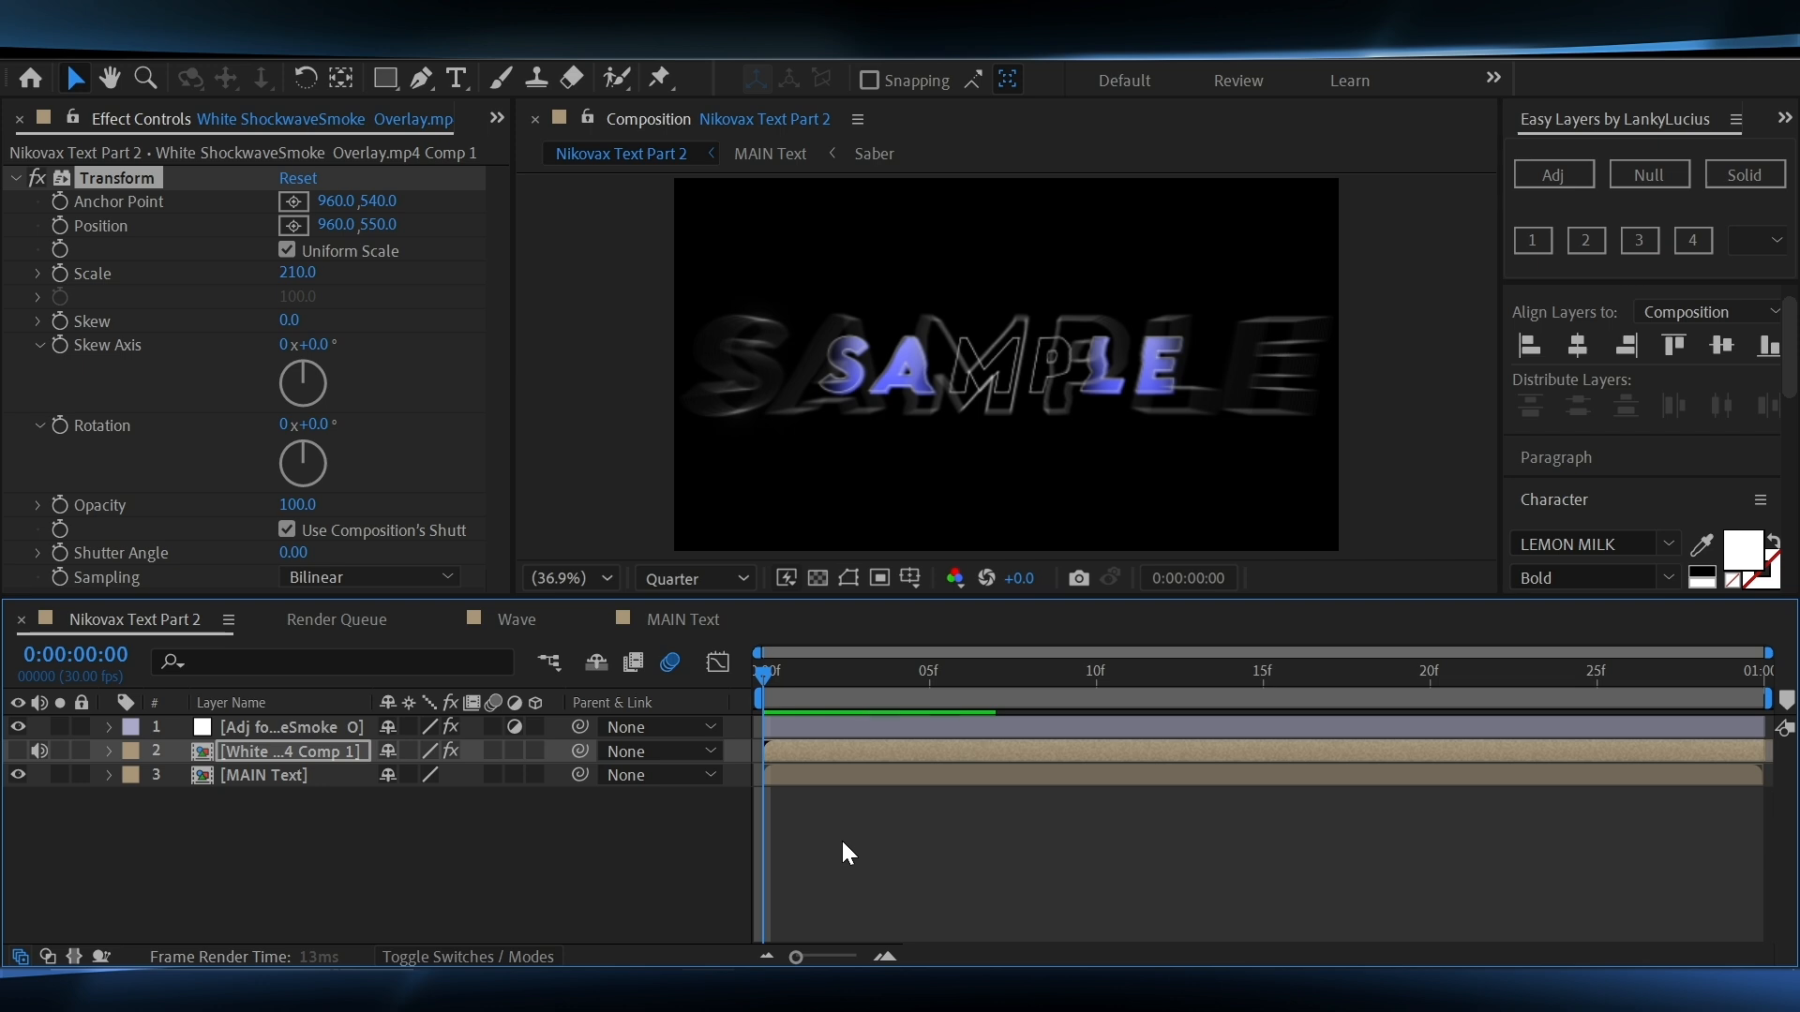
key(space)
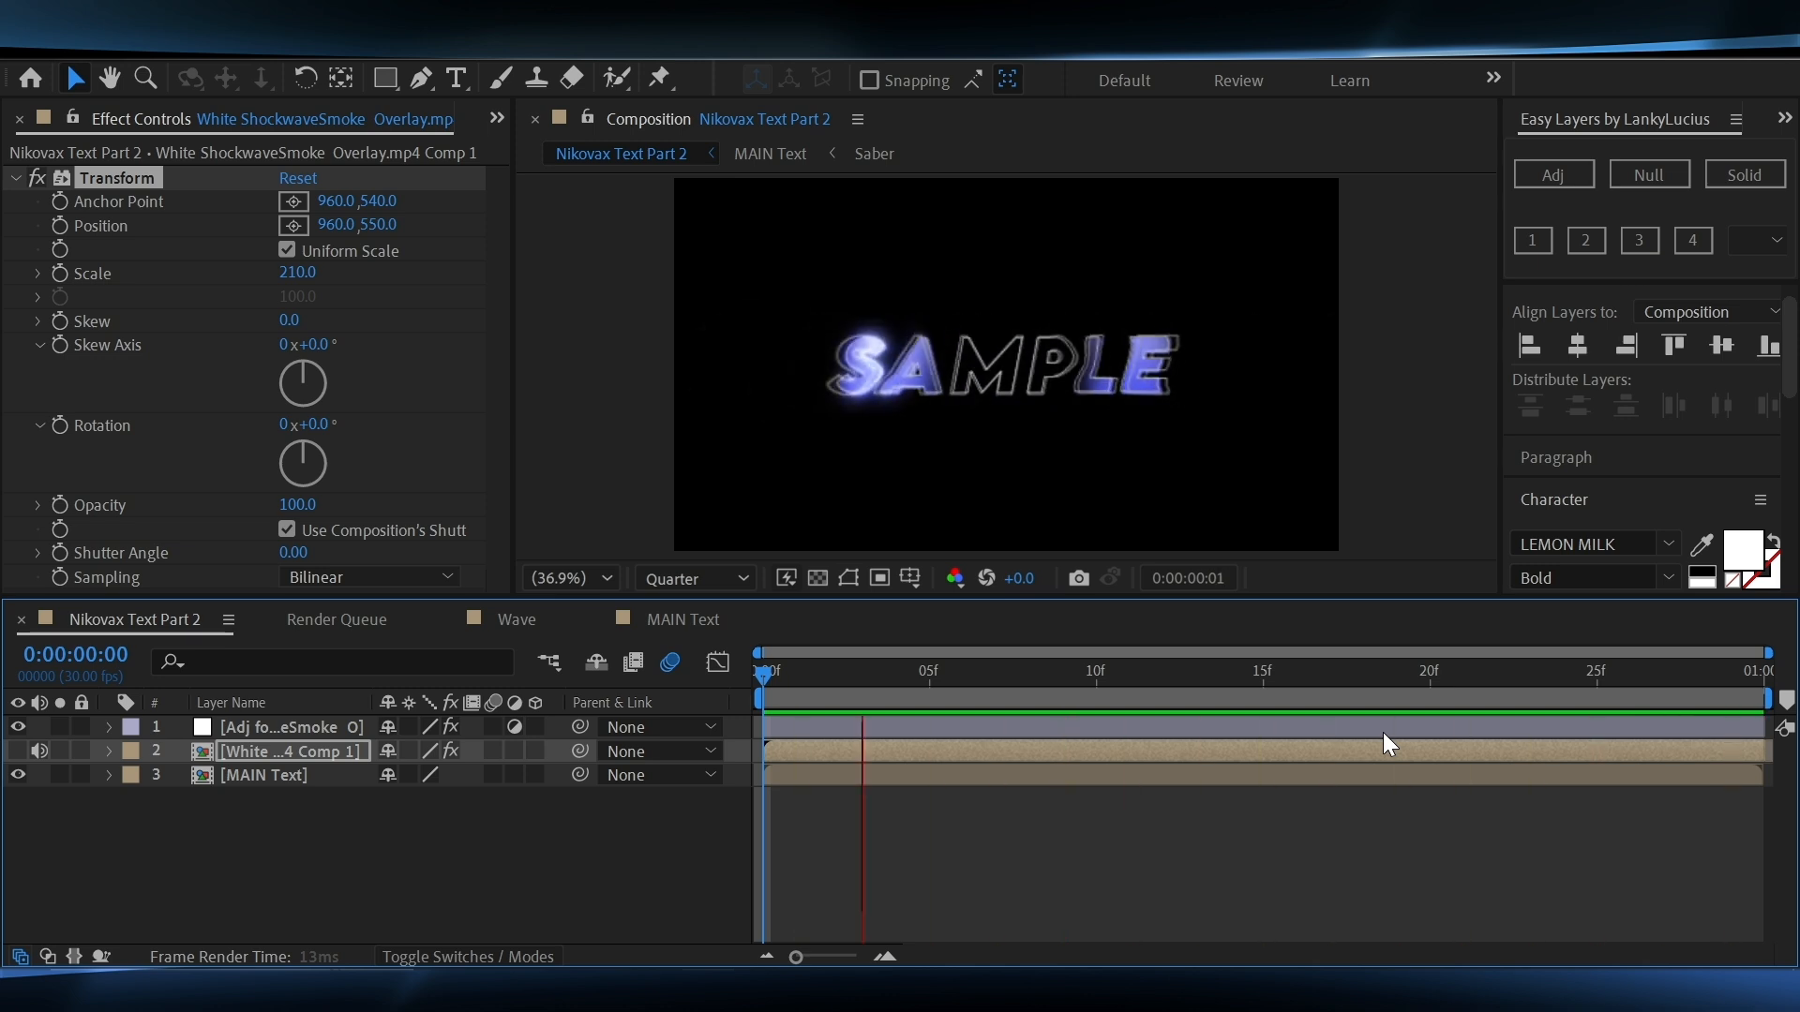
key(space)
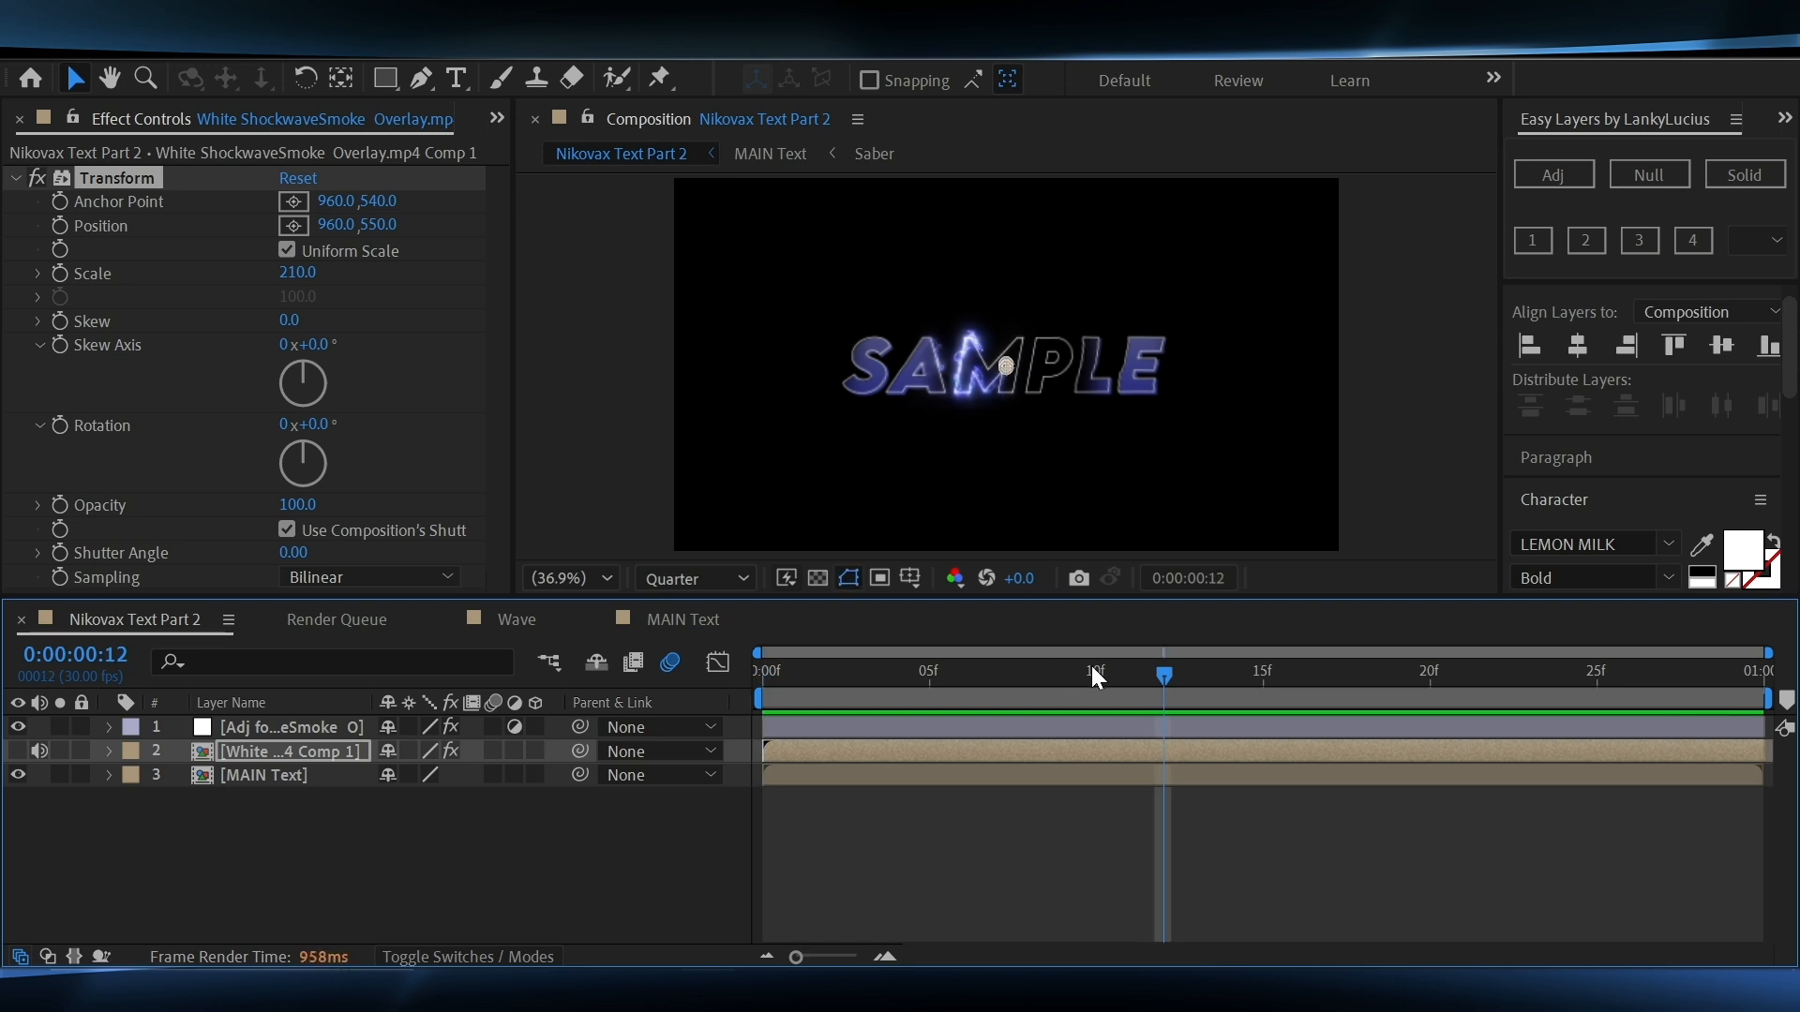
Pre-compose all three layers of Nikovax Text Part 2 into a new composition named Base Text
drag(1091, 667, 627, 765)
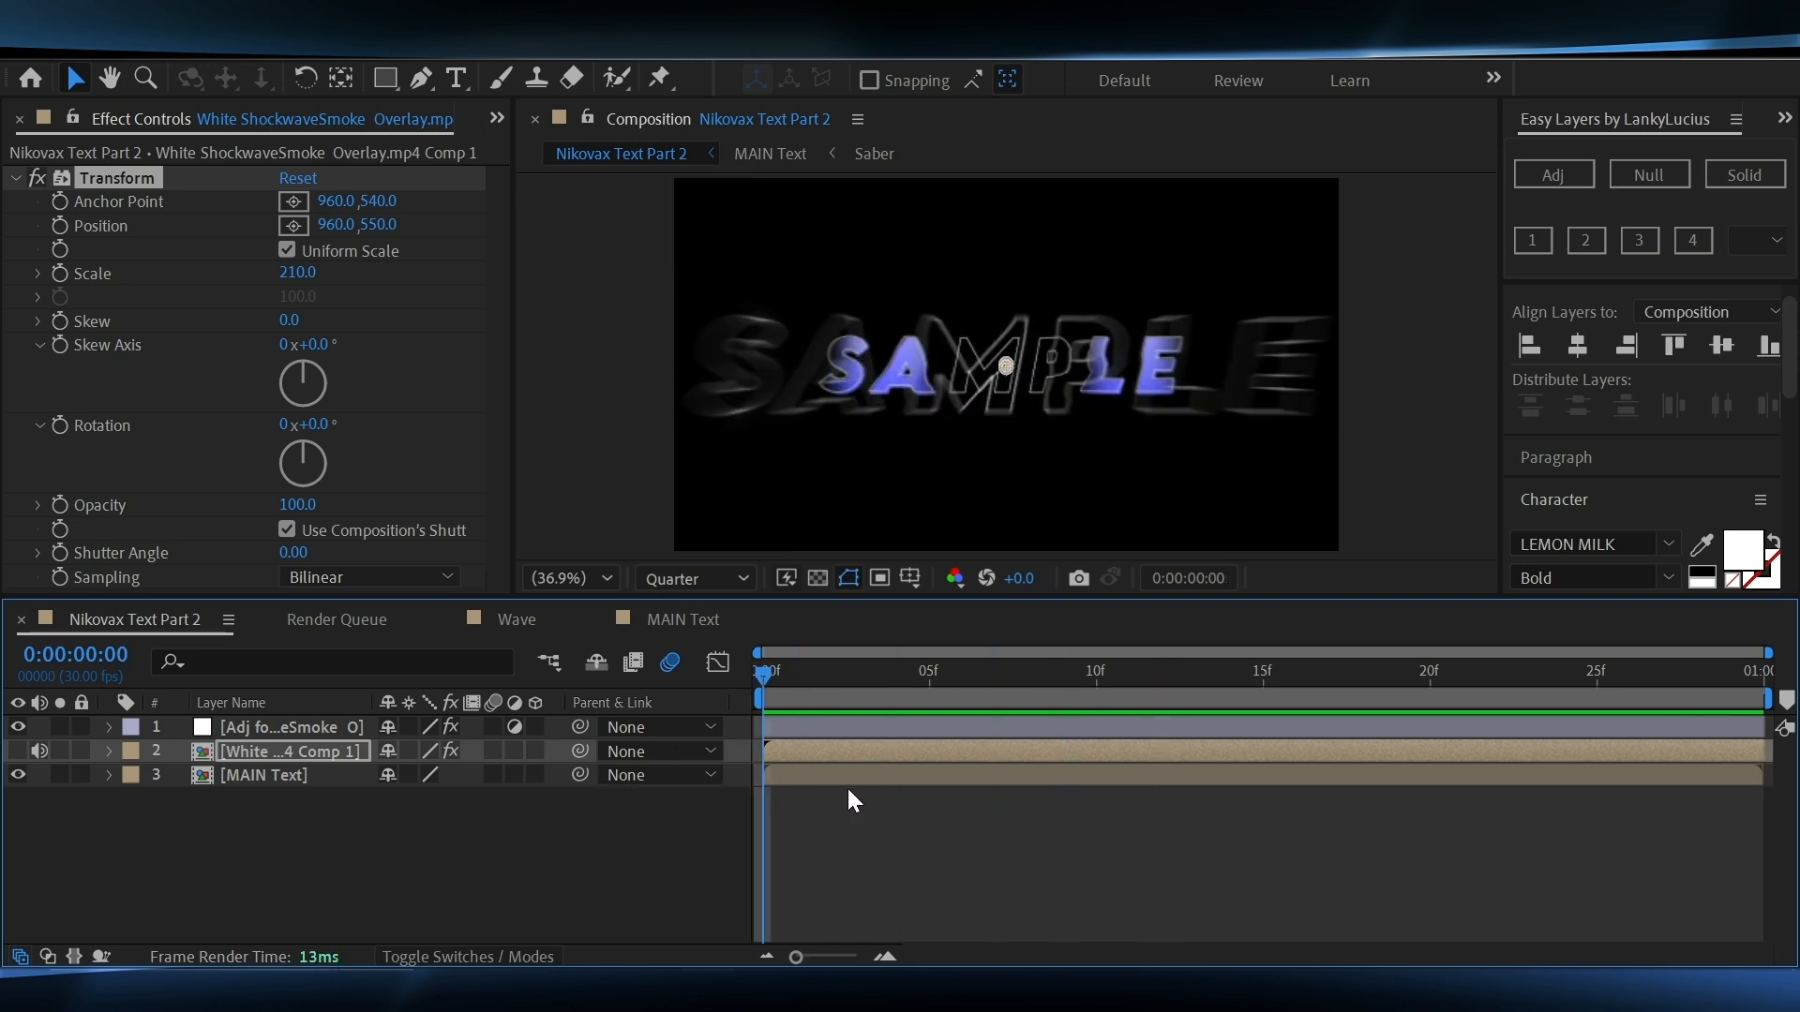
key(ctrl+a)
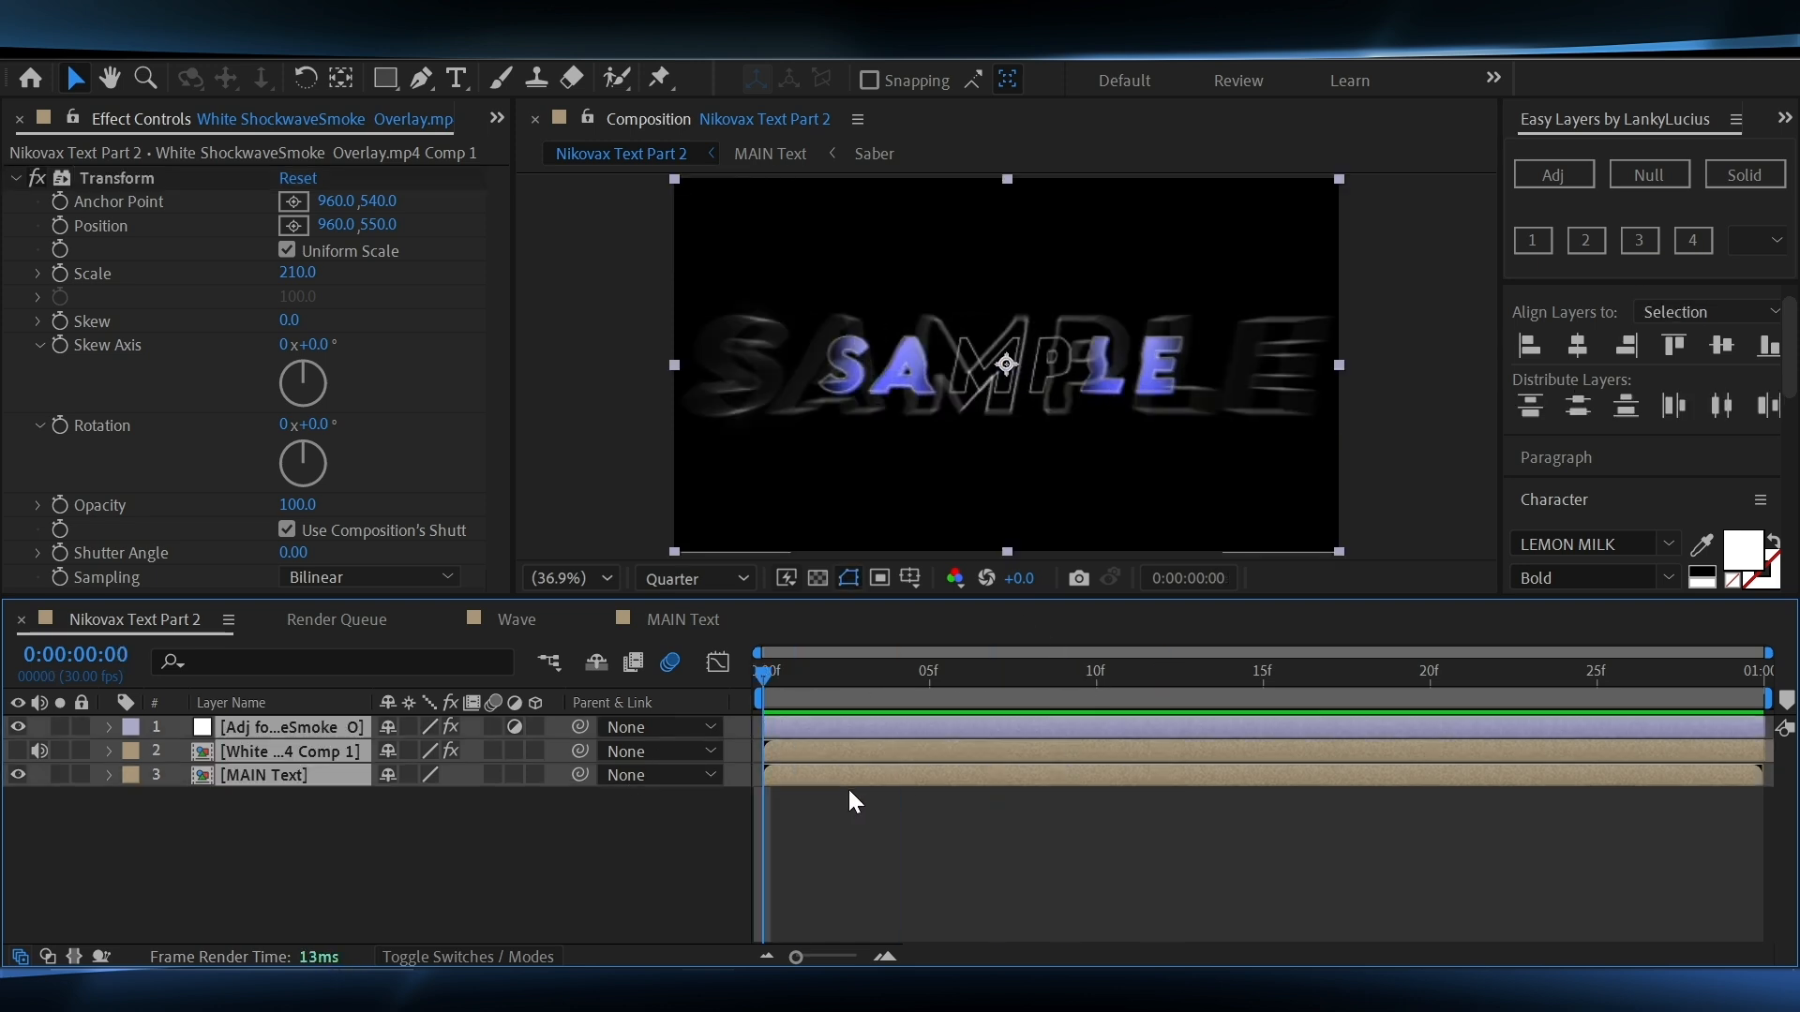
key(ctrl+shift+c)
text(Bas)
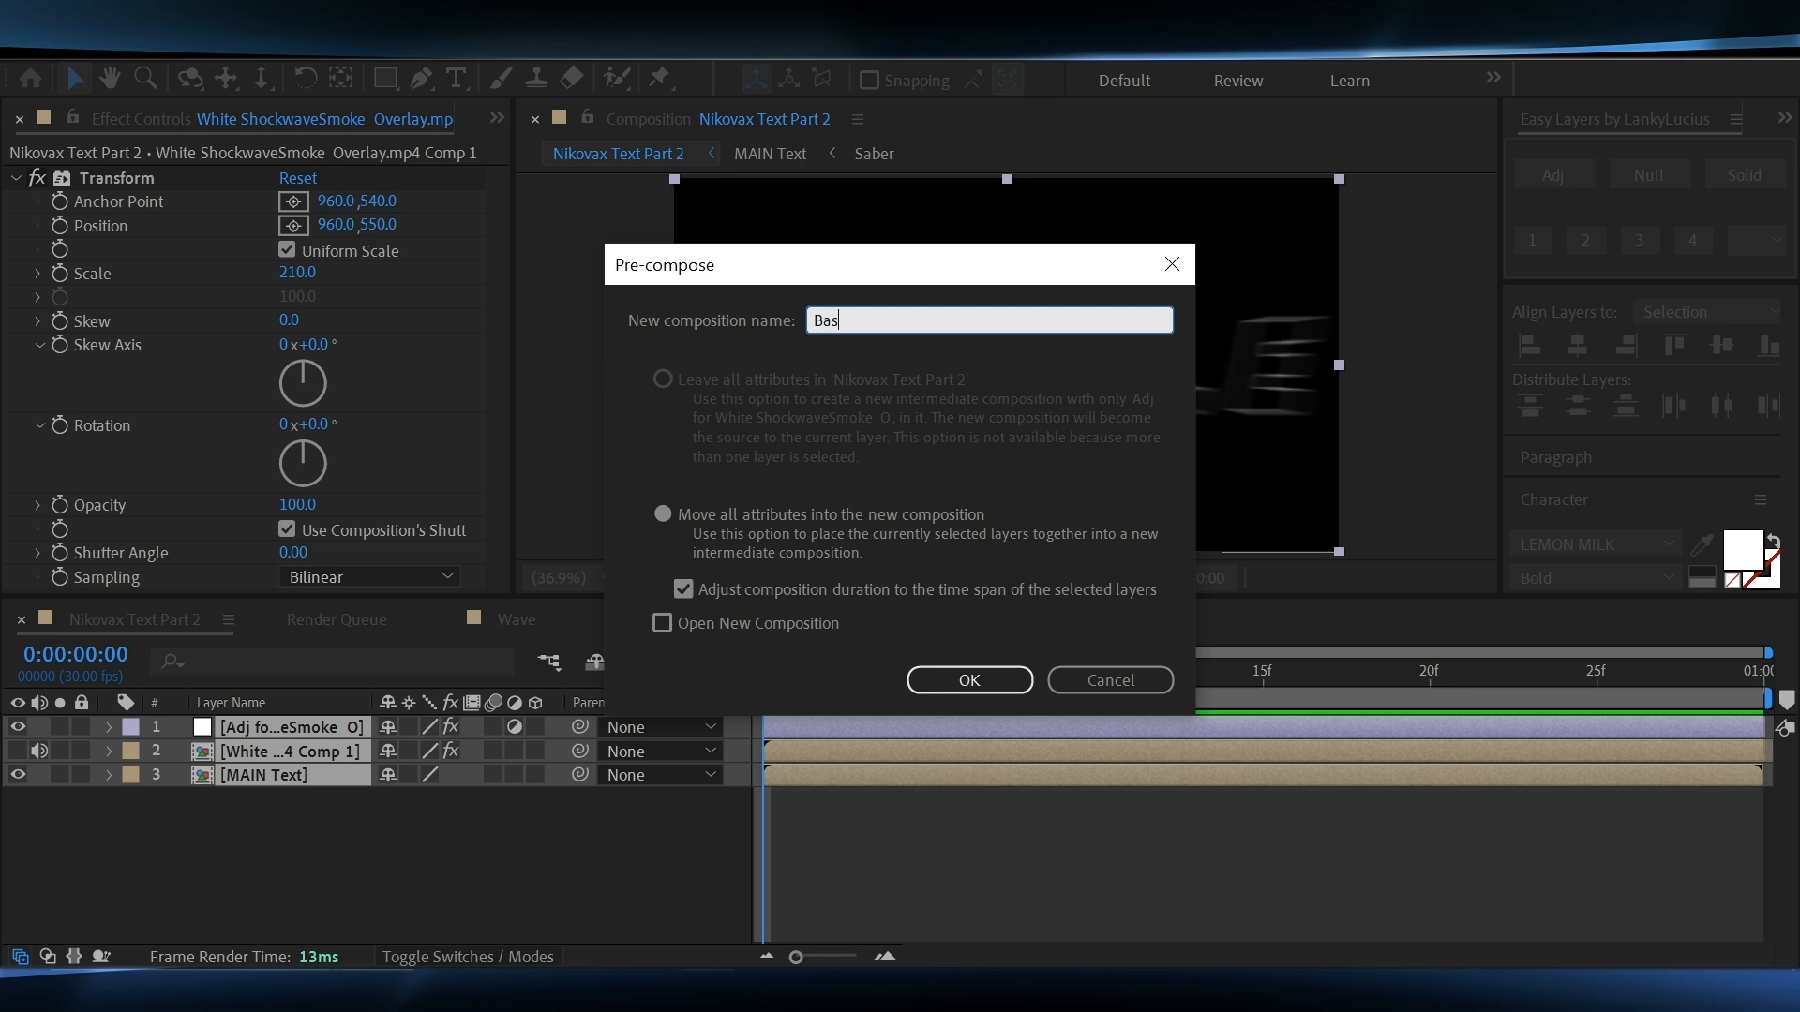
text(e Text)
click(951, 680)
click(834, 802)
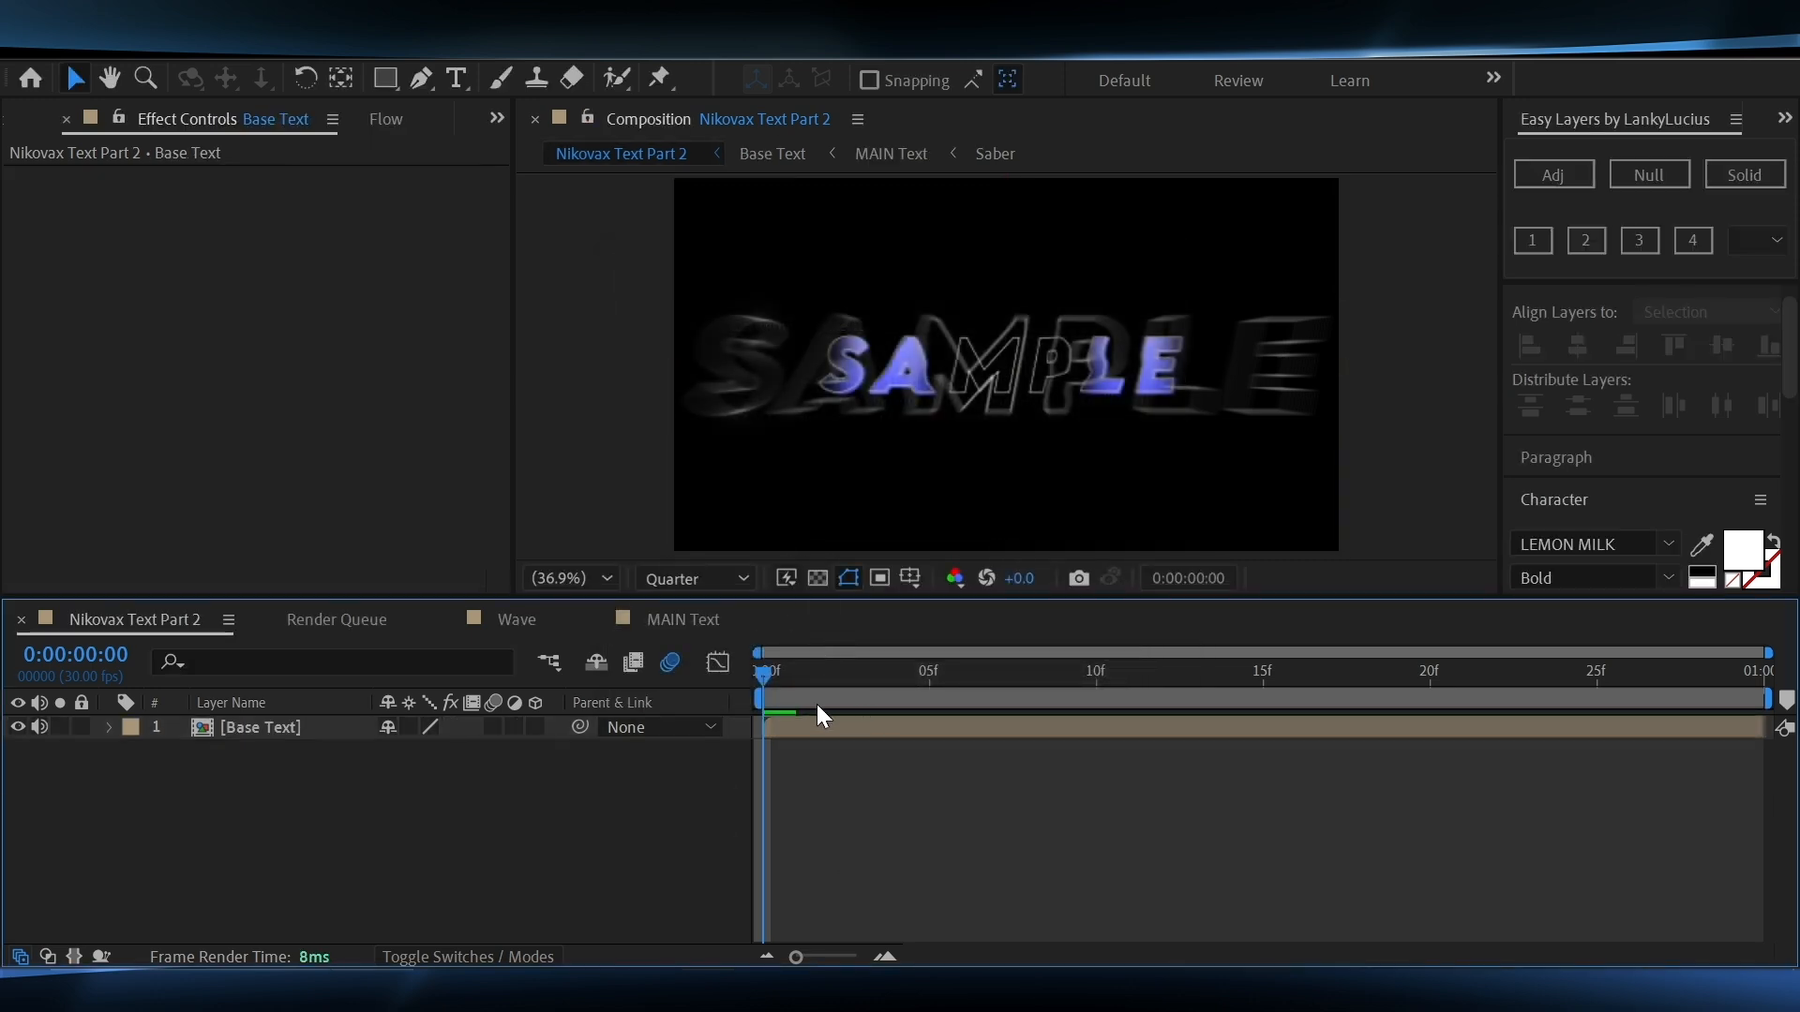
Start a new text layer over the SAMPLE title at frame 13 with a font size of 60 px
drag(763, 699, 1198, 718)
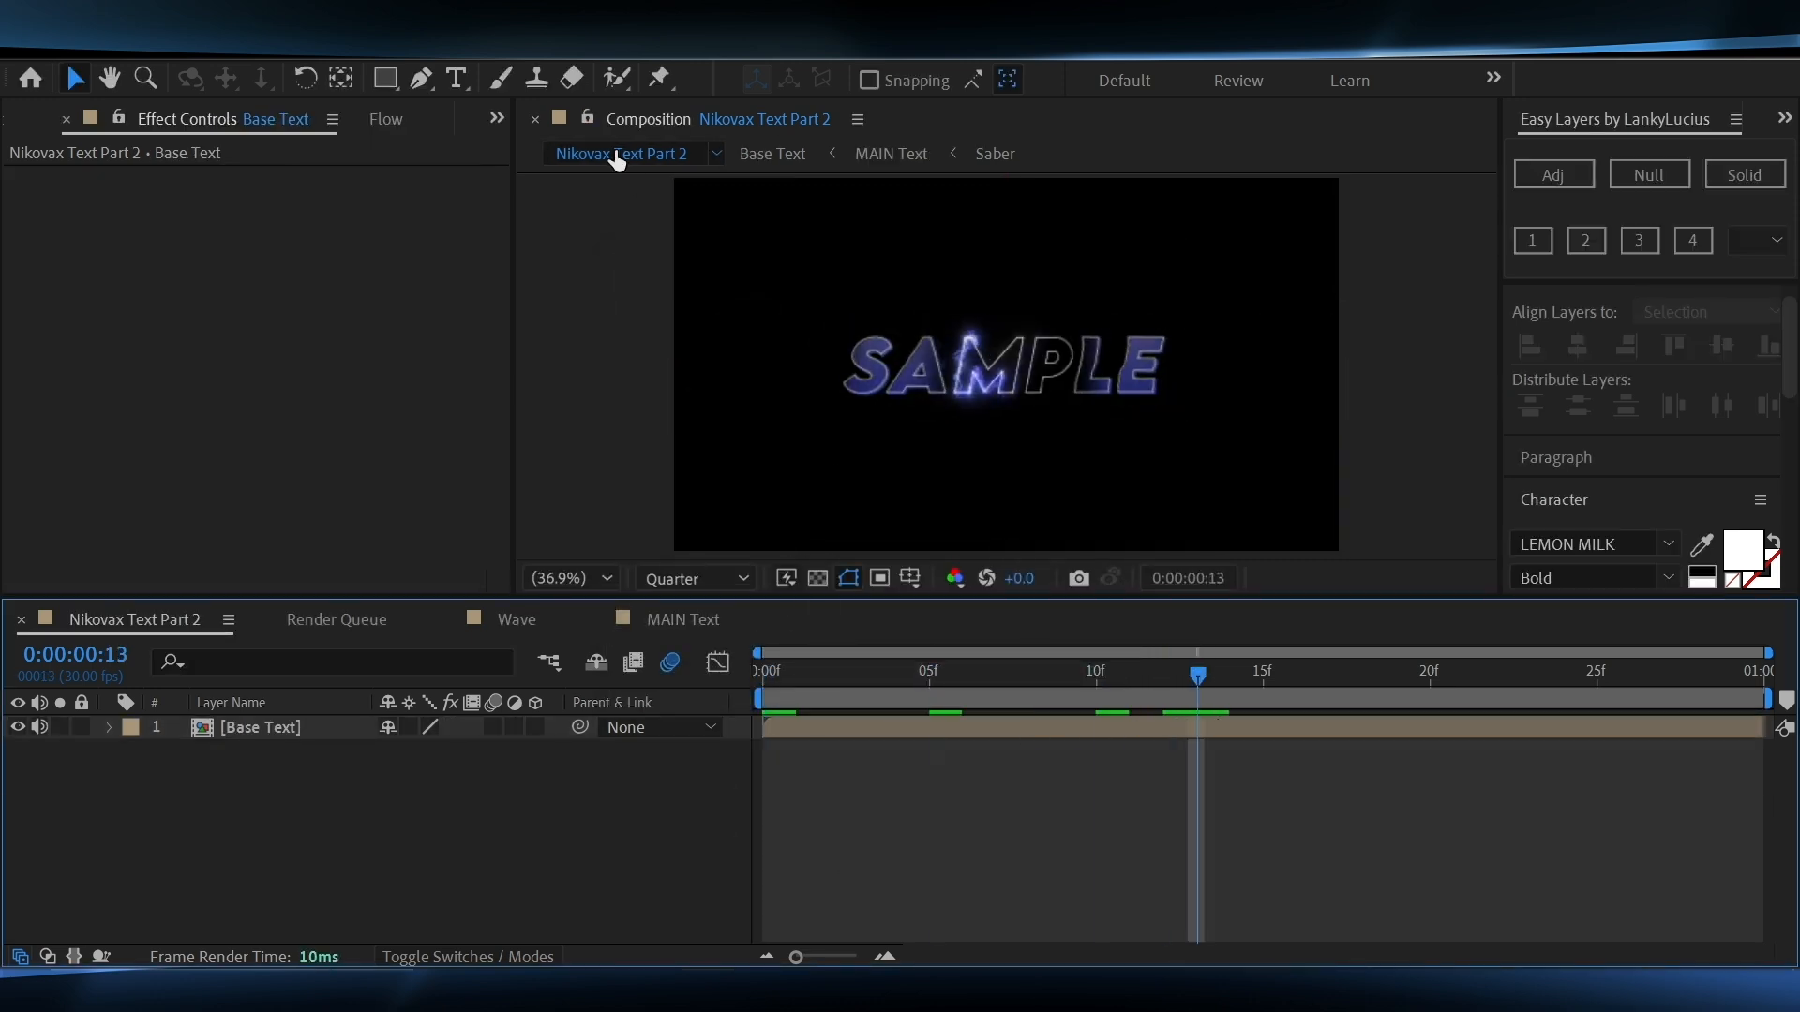
click(453, 81)
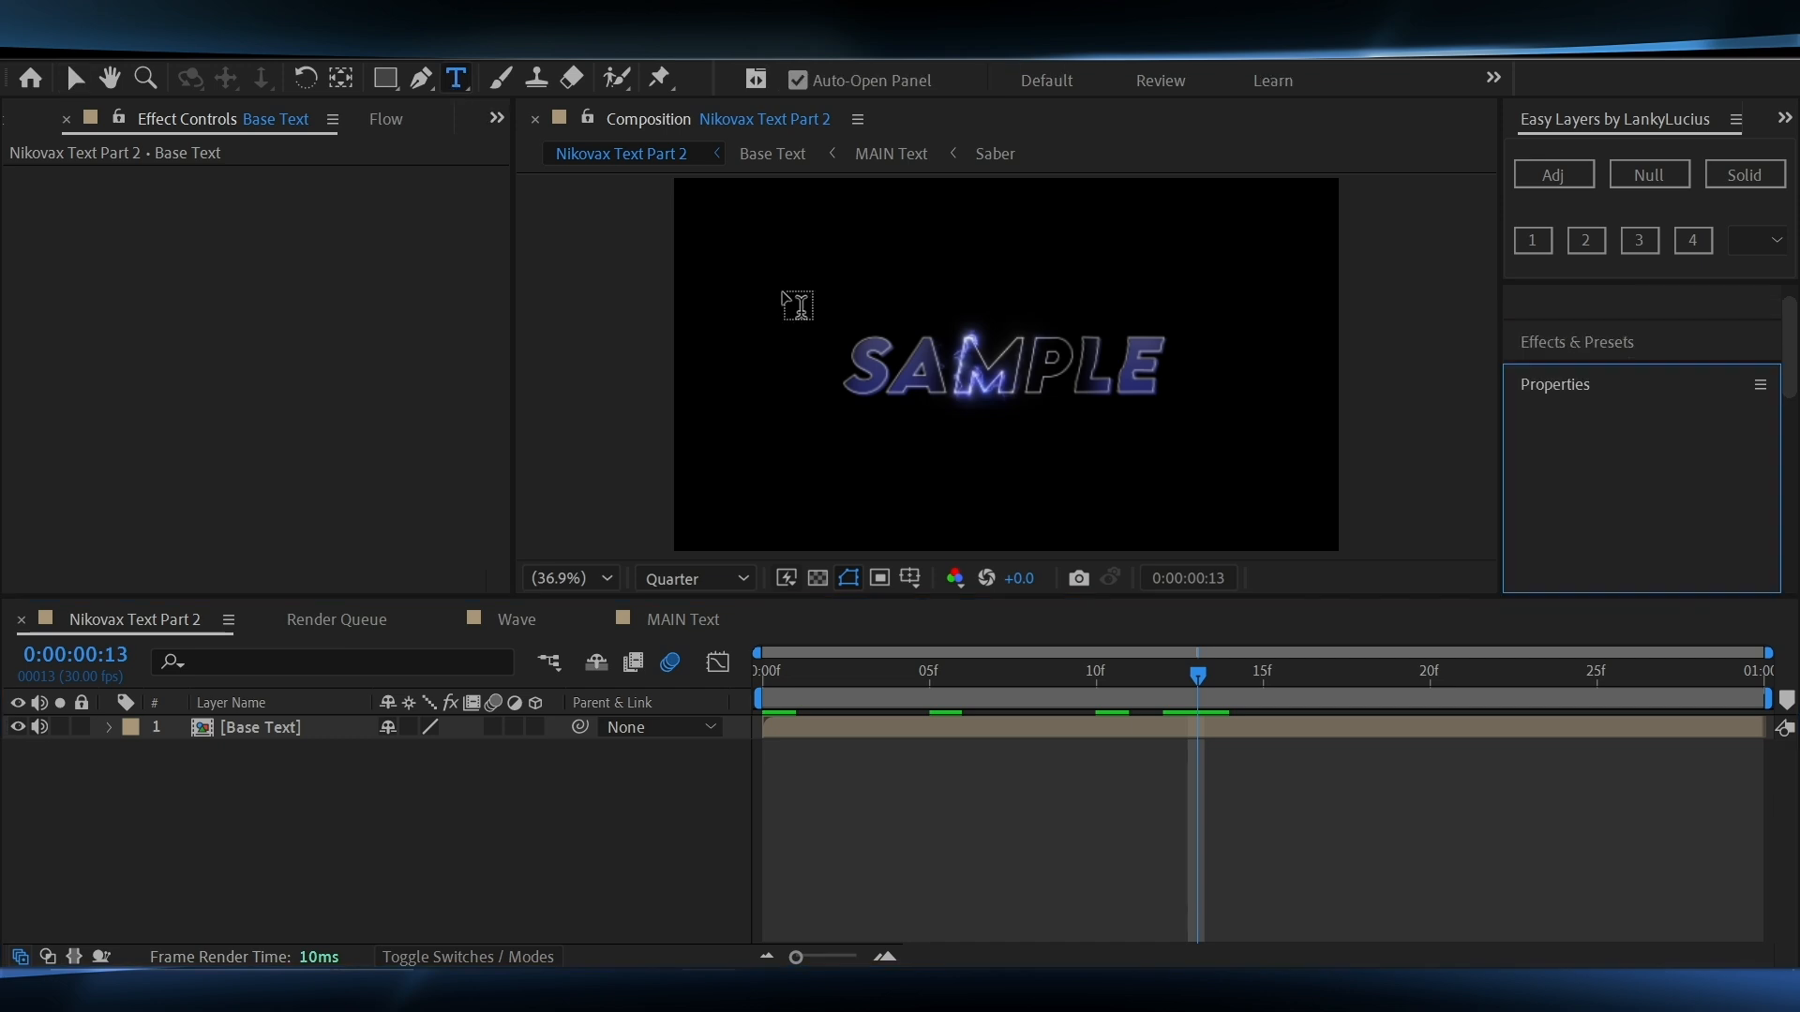
click(907, 353)
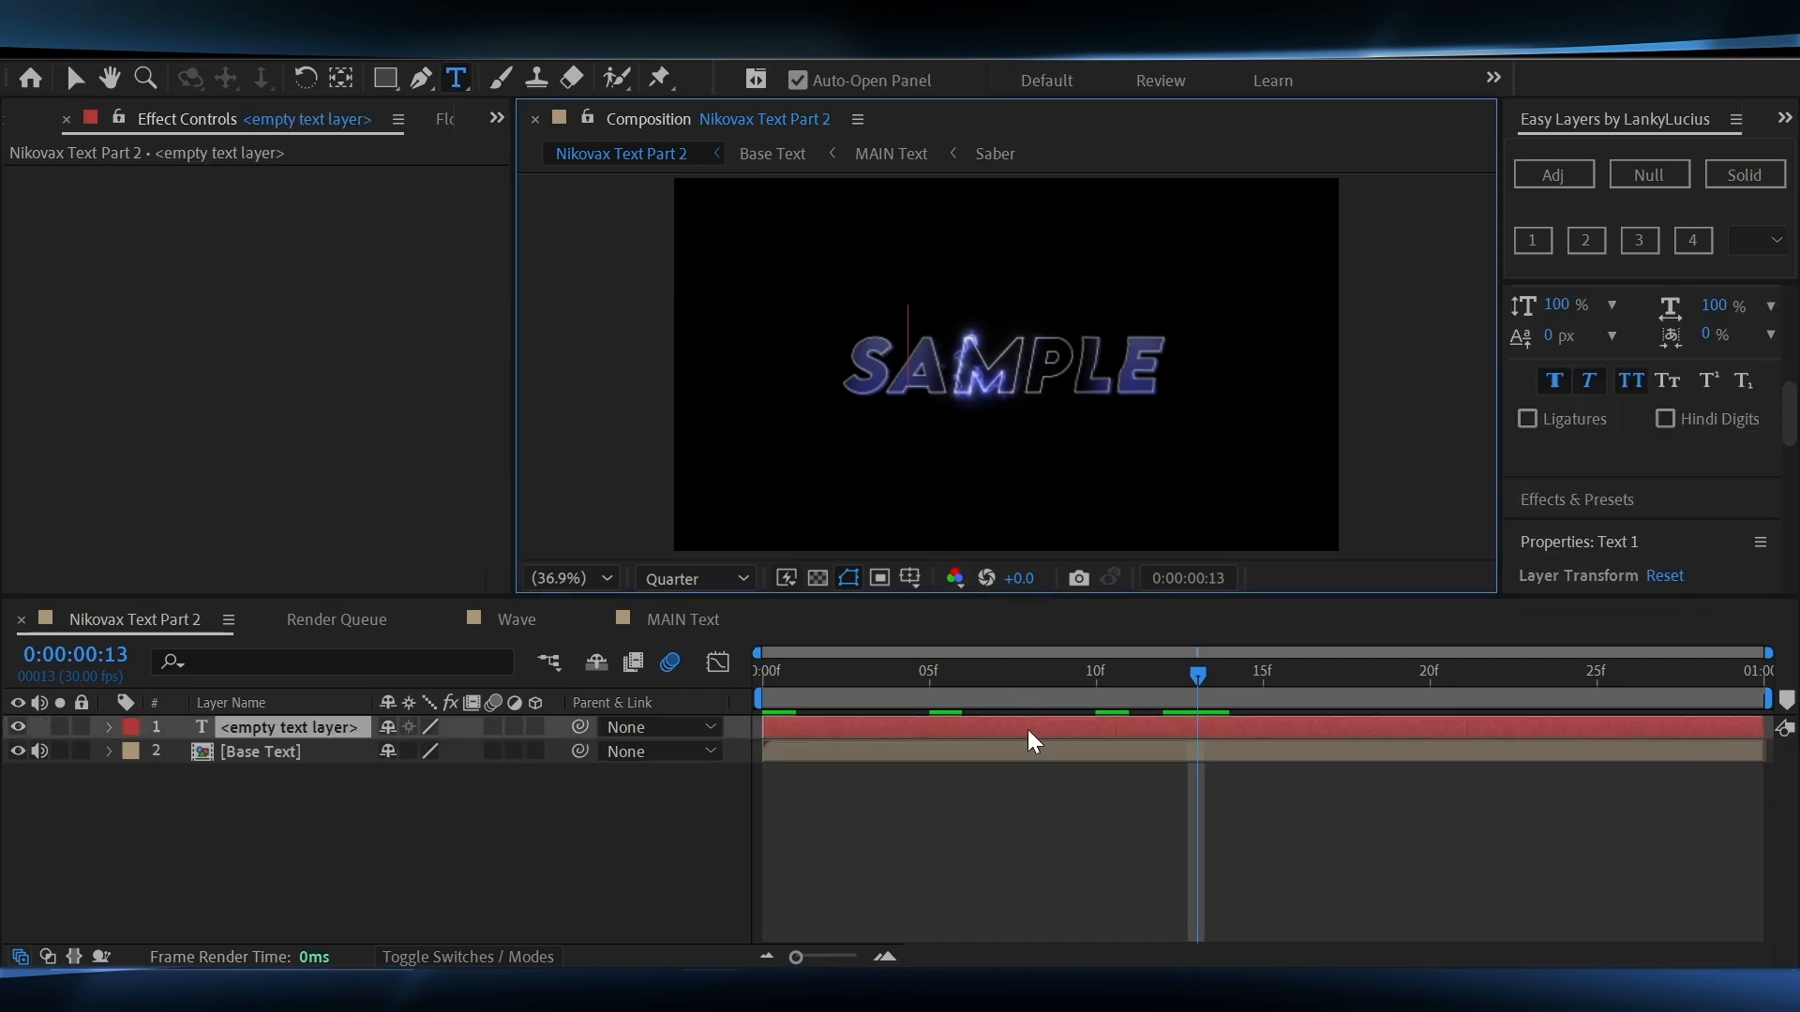
scroll(1792, 379, up, 5)
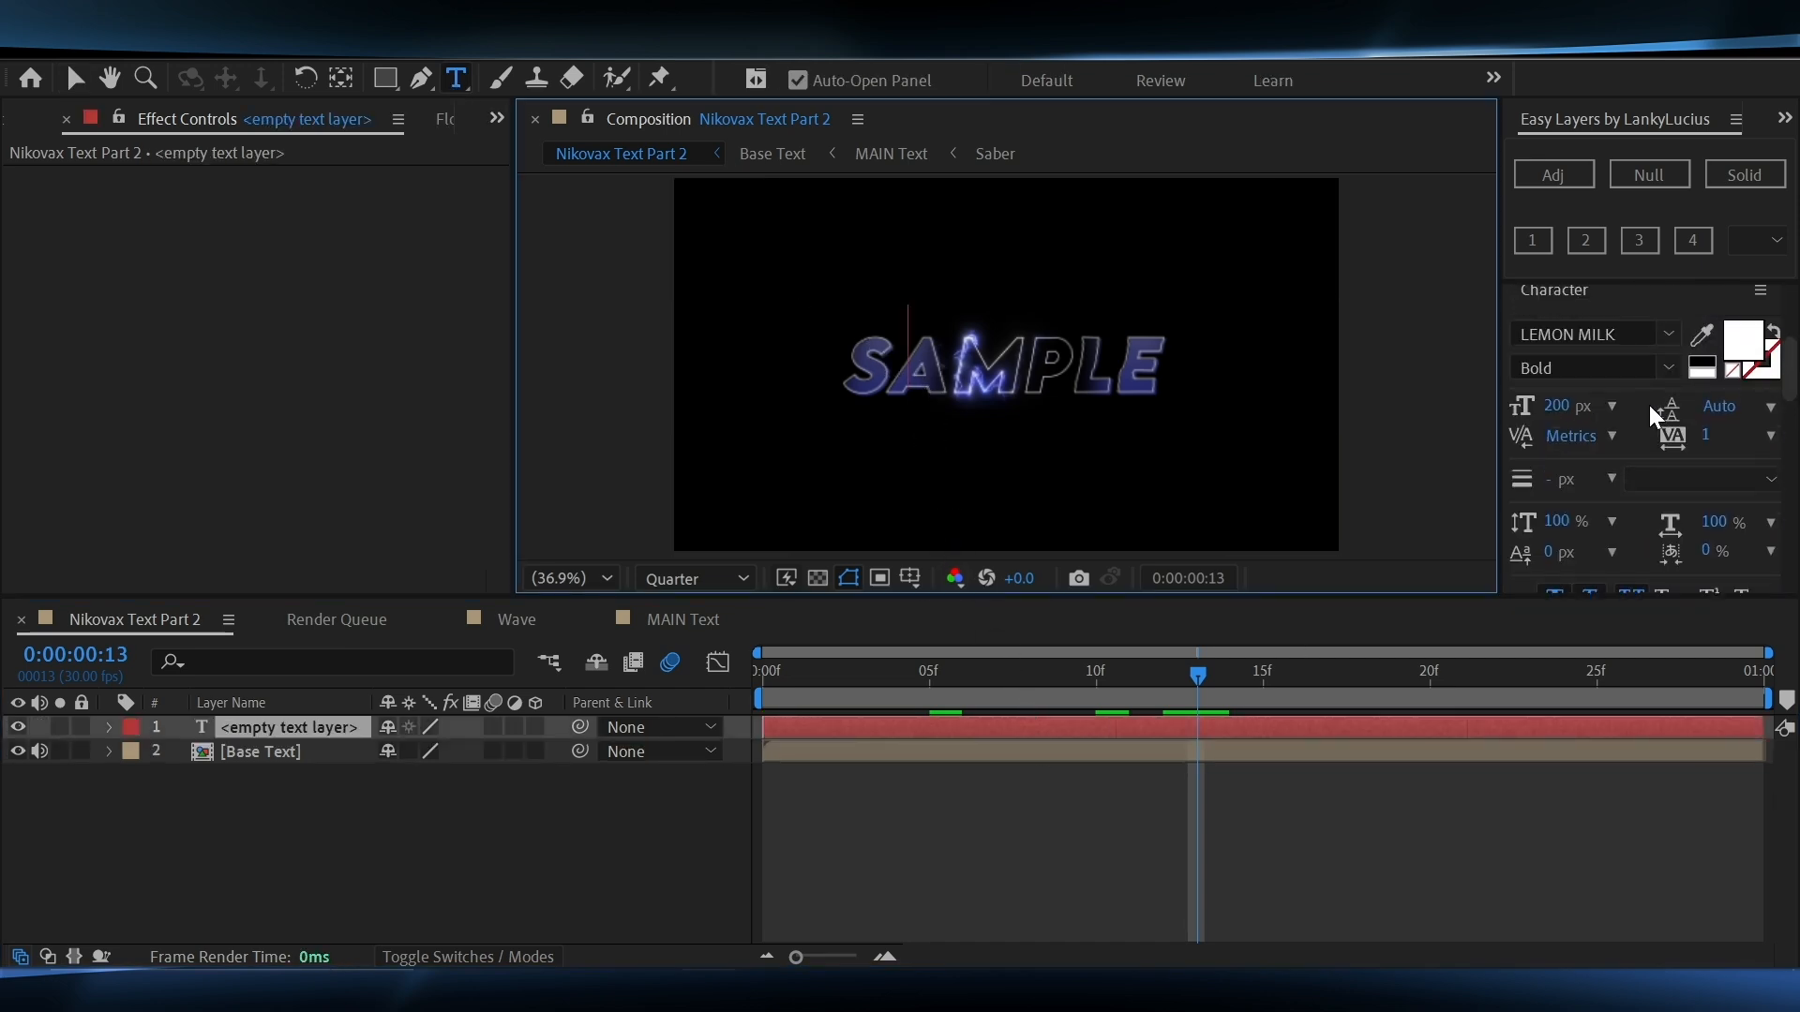
click(1558, 405)
text(60)
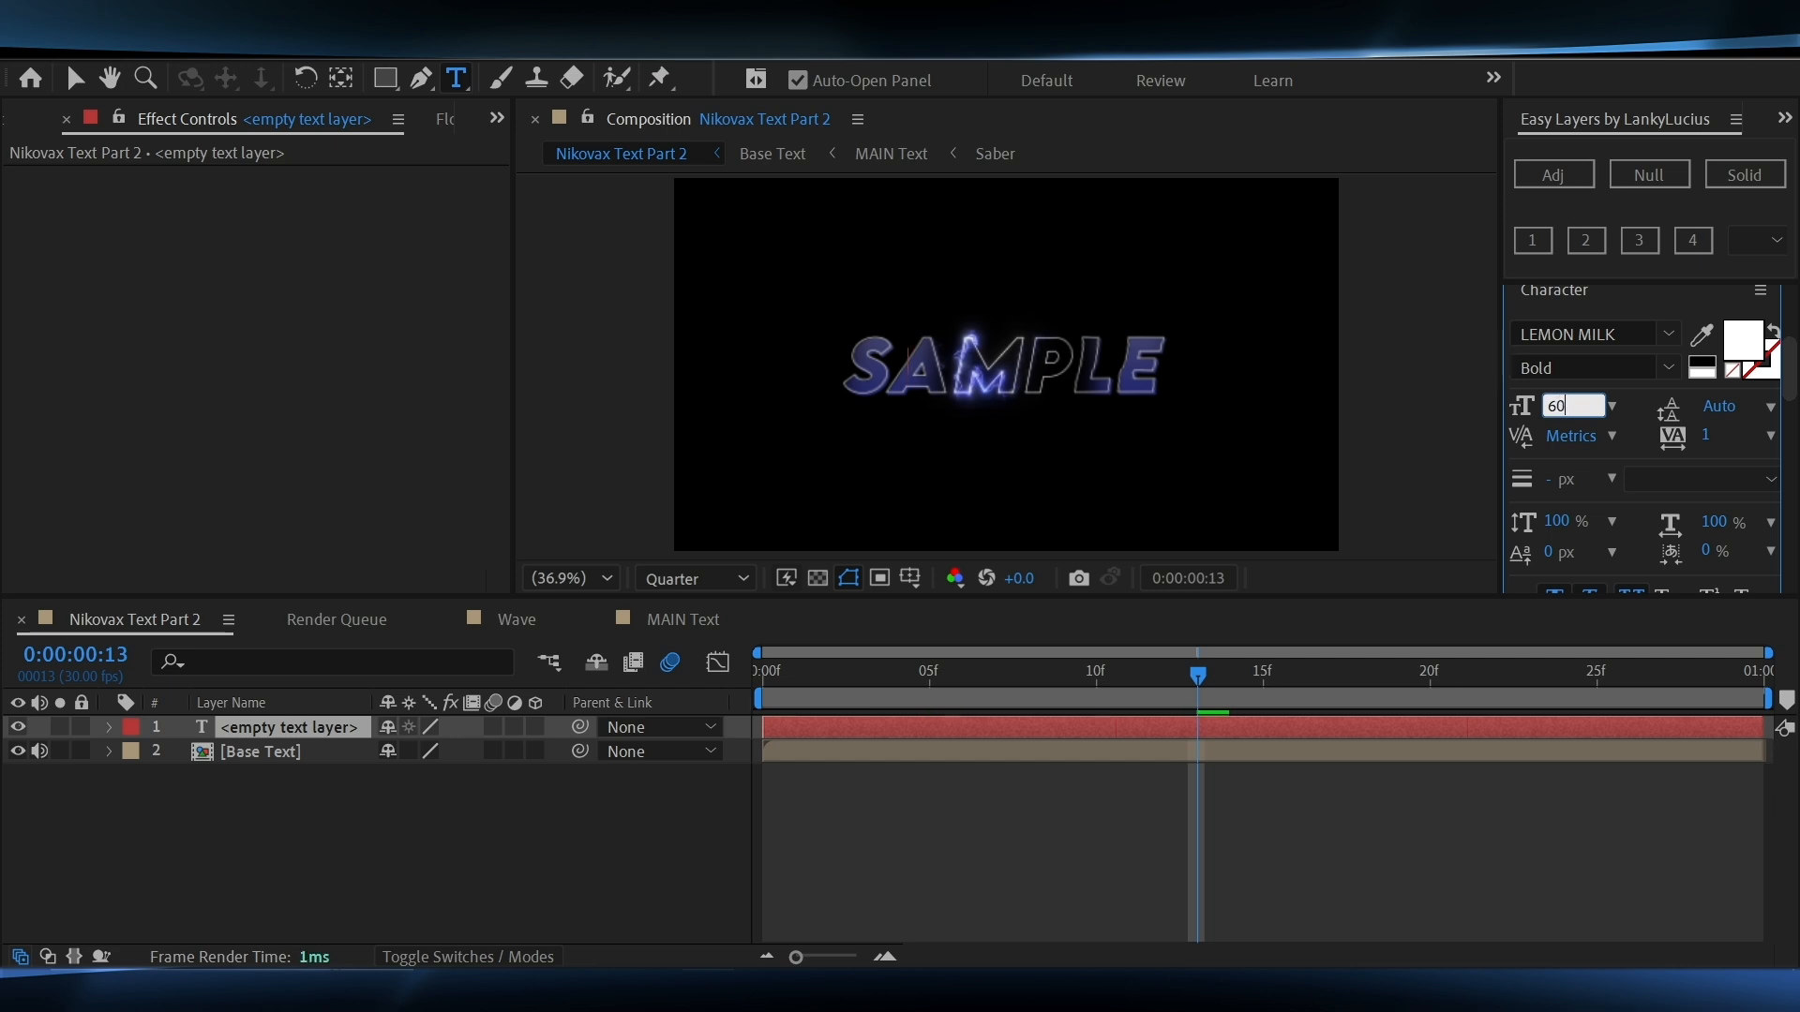
key(Return)
Choose the favourite font PentaGram's Salemica for the new text layer and enter the text negativize
click(1623, 336)
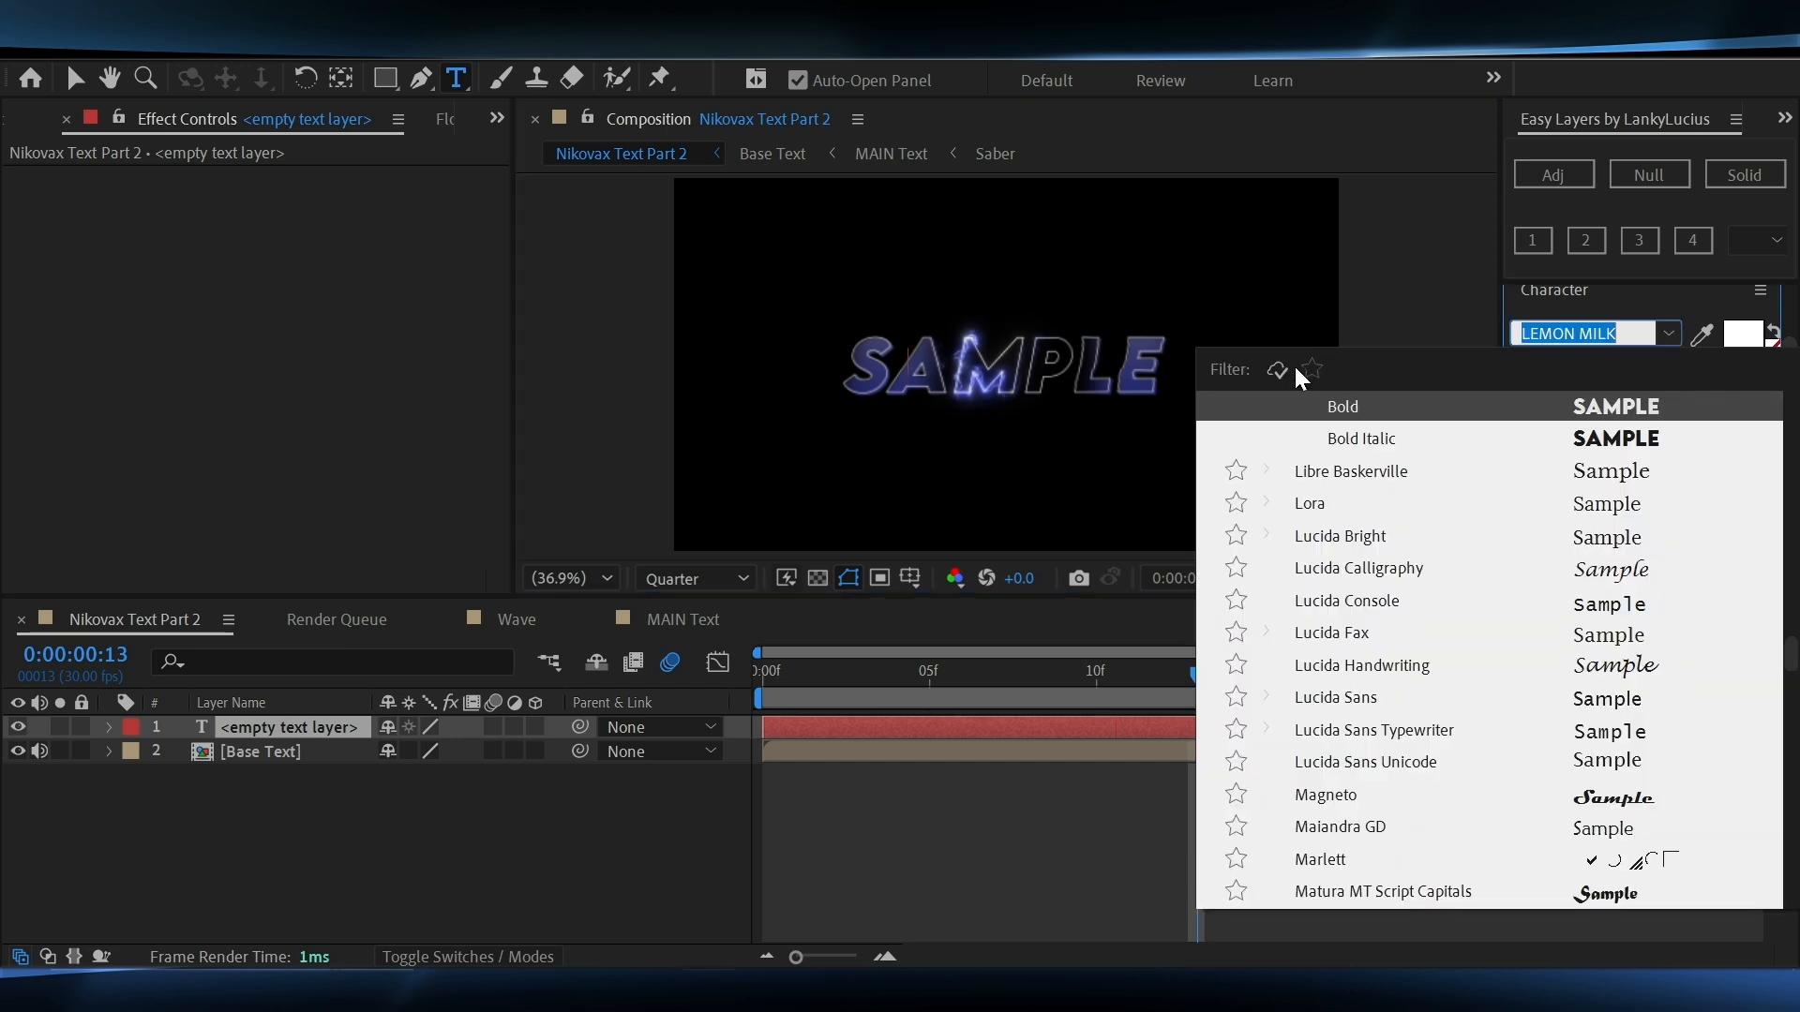
click(1313, 369)
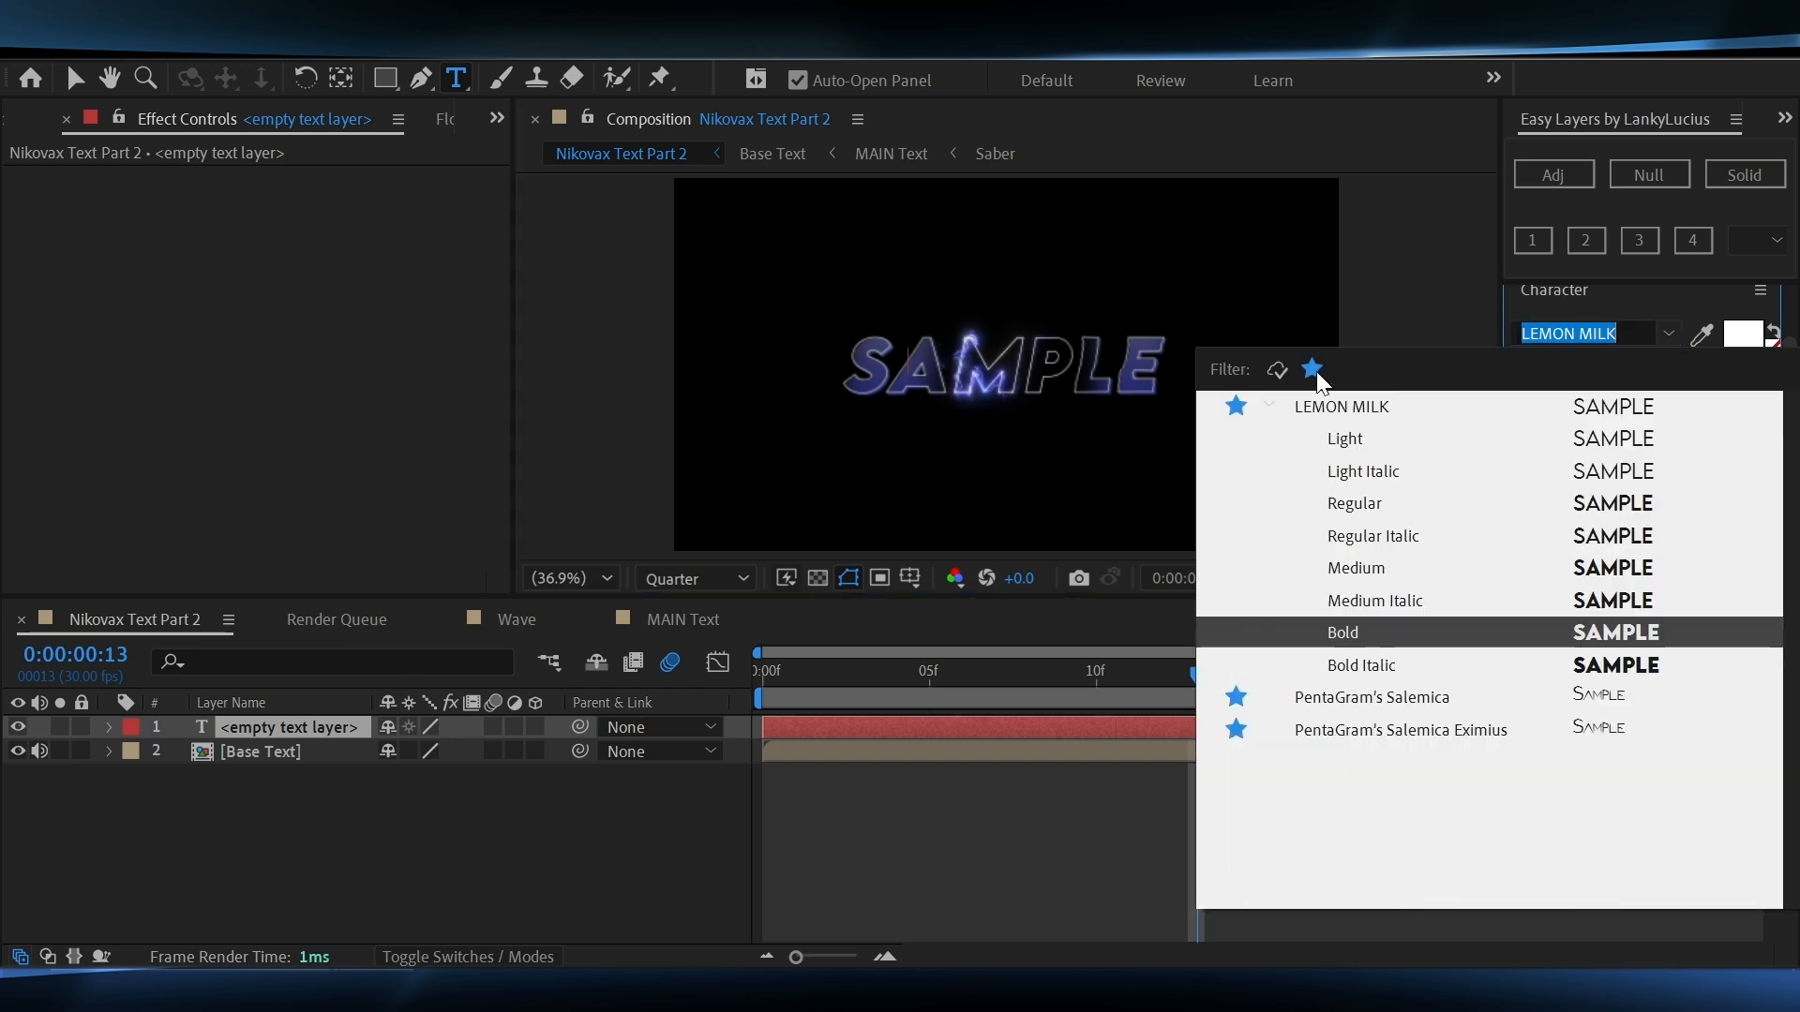
click(1372, 700)
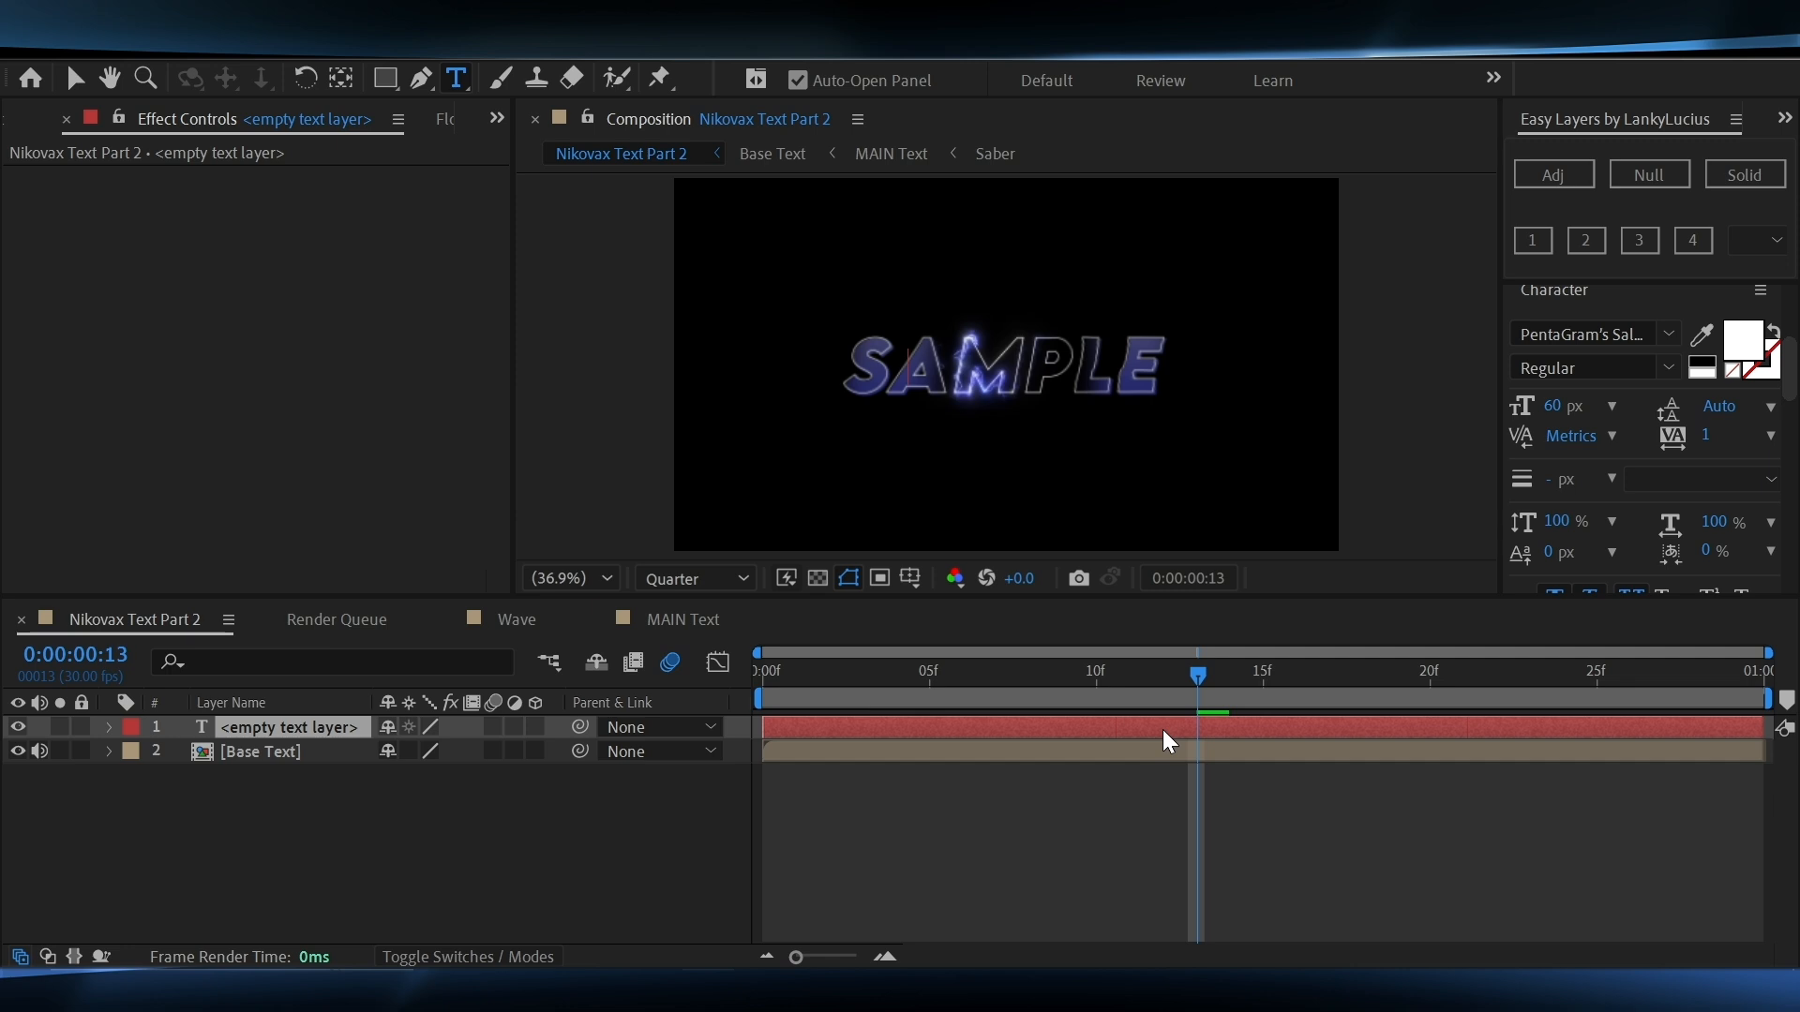
text(negat)
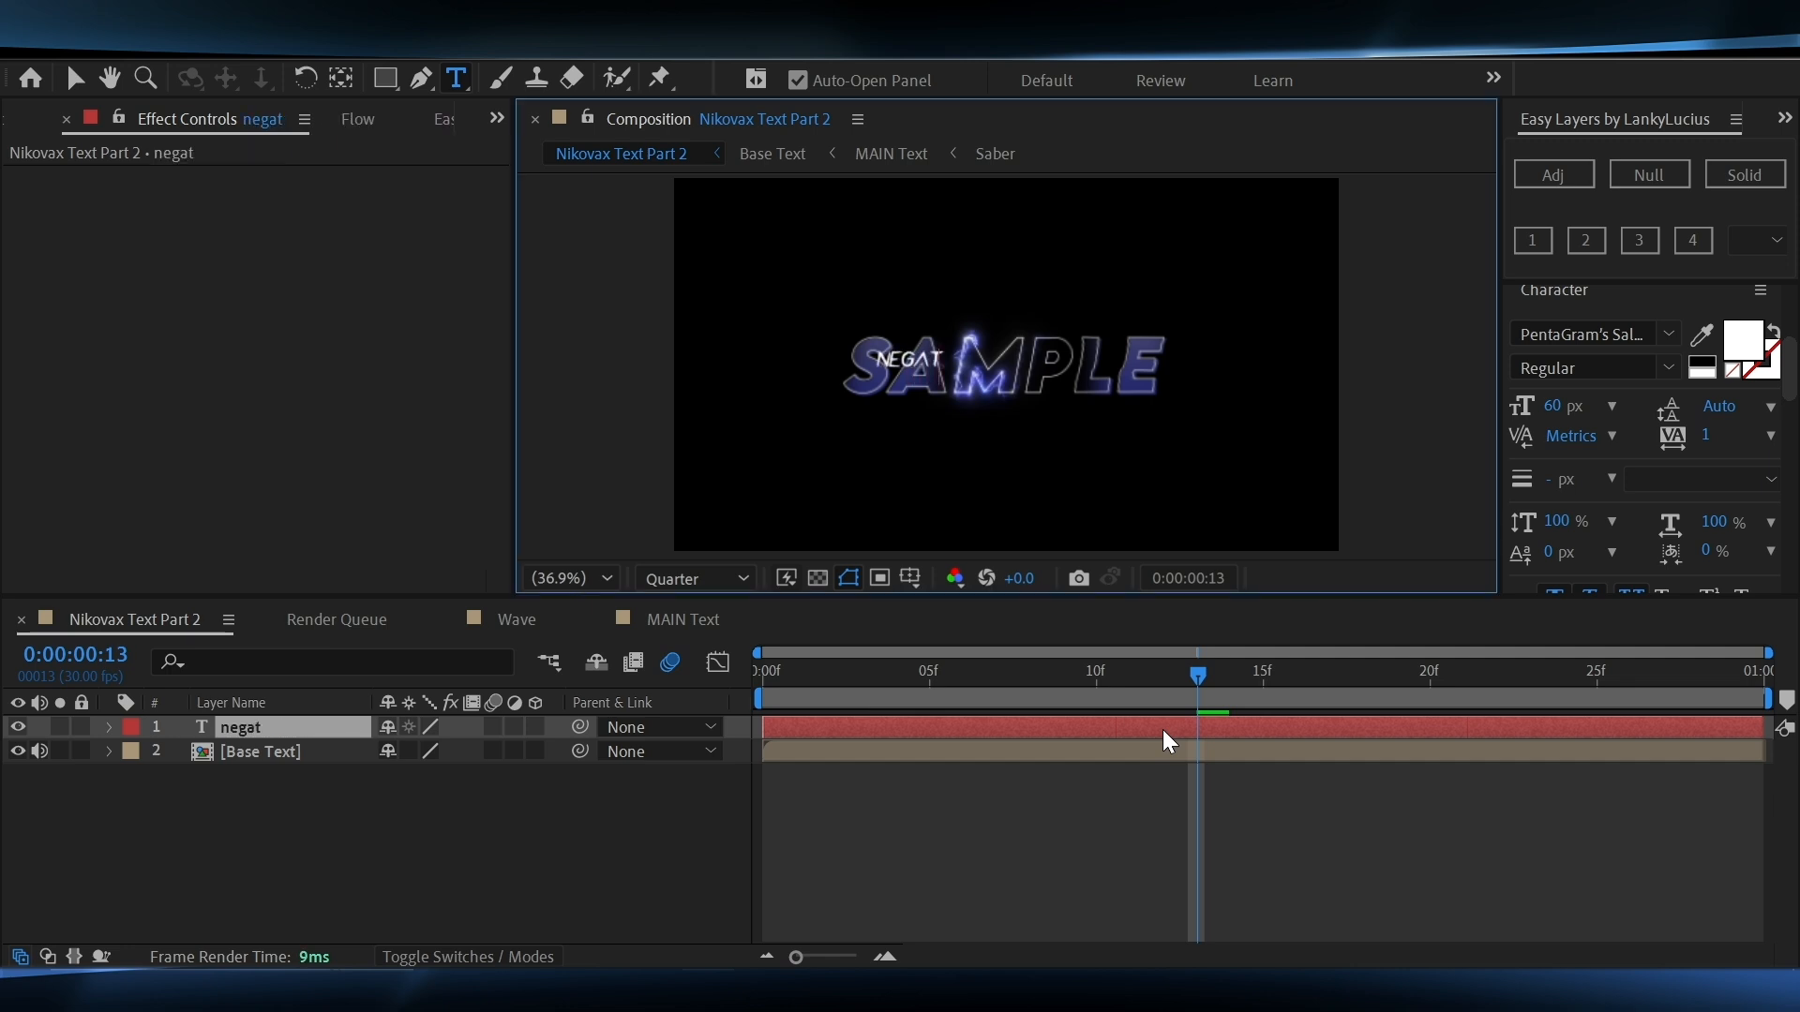
text(iviz)
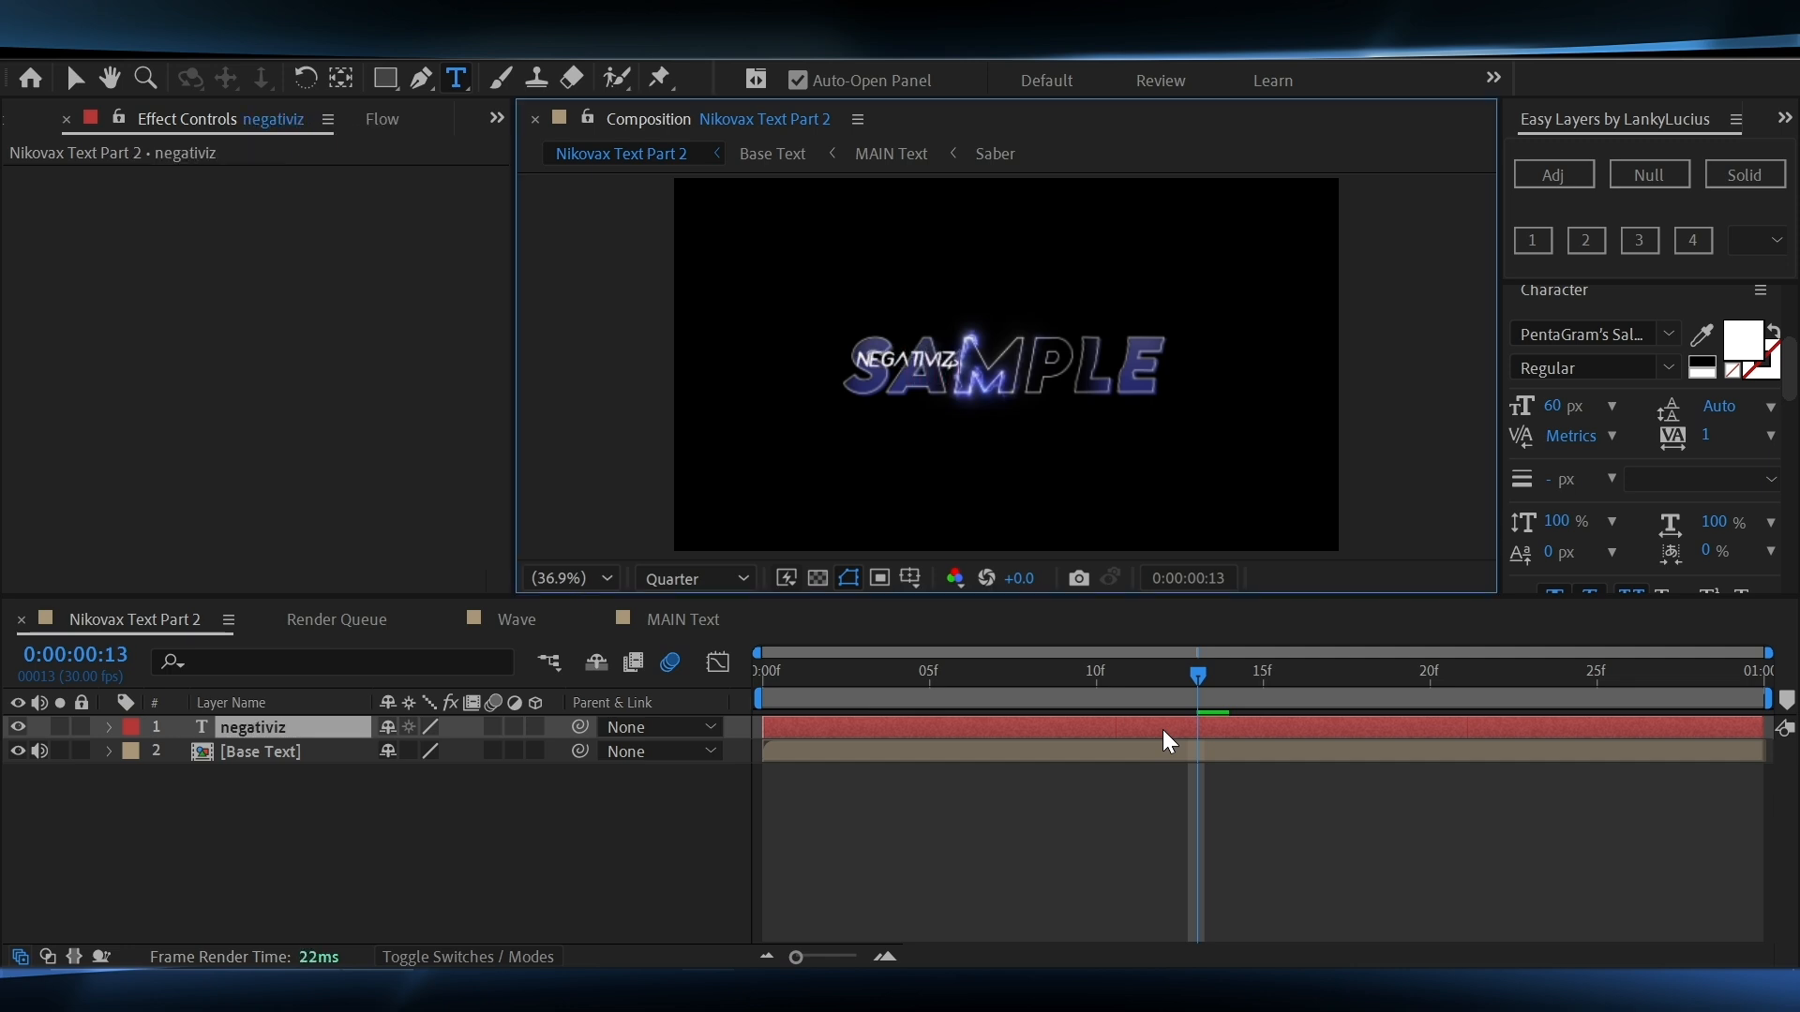
text(e)
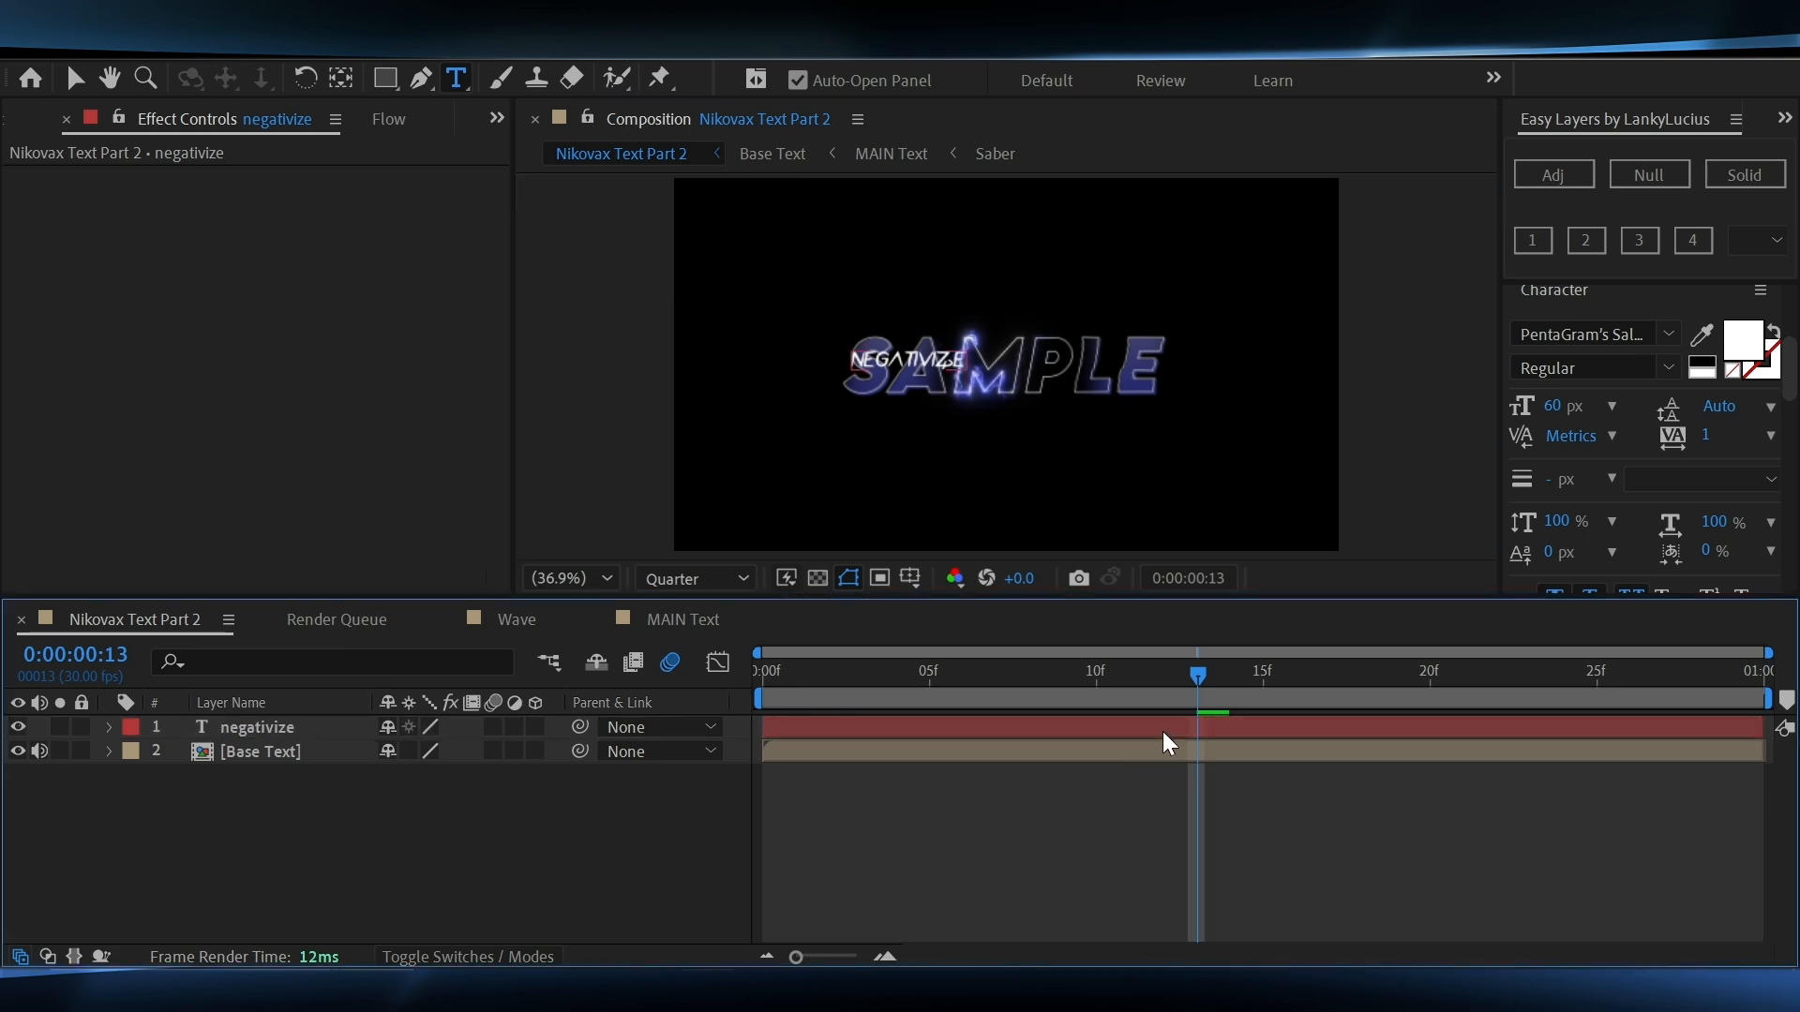
Center the negativize text layer horizontally and vertically in the composition
key(ctrl+a)
scroll(1786, 443, down, 2)
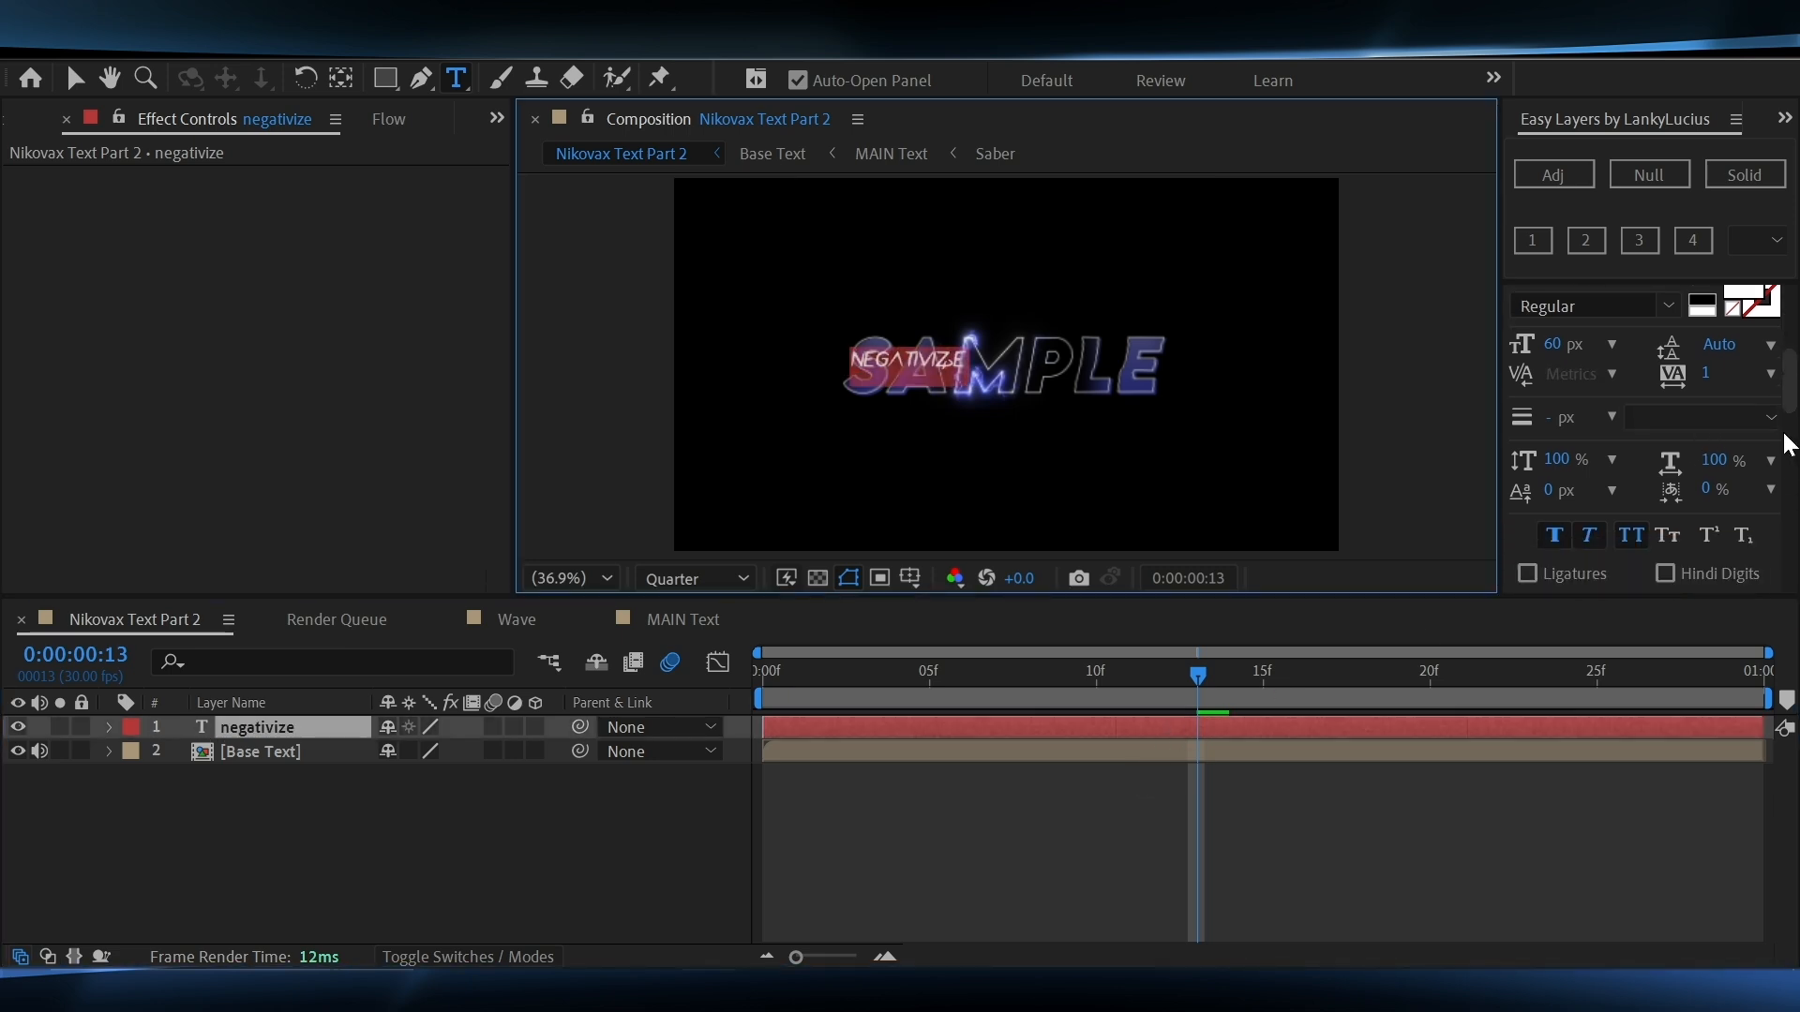
scroll(1790, 380, up, 9)
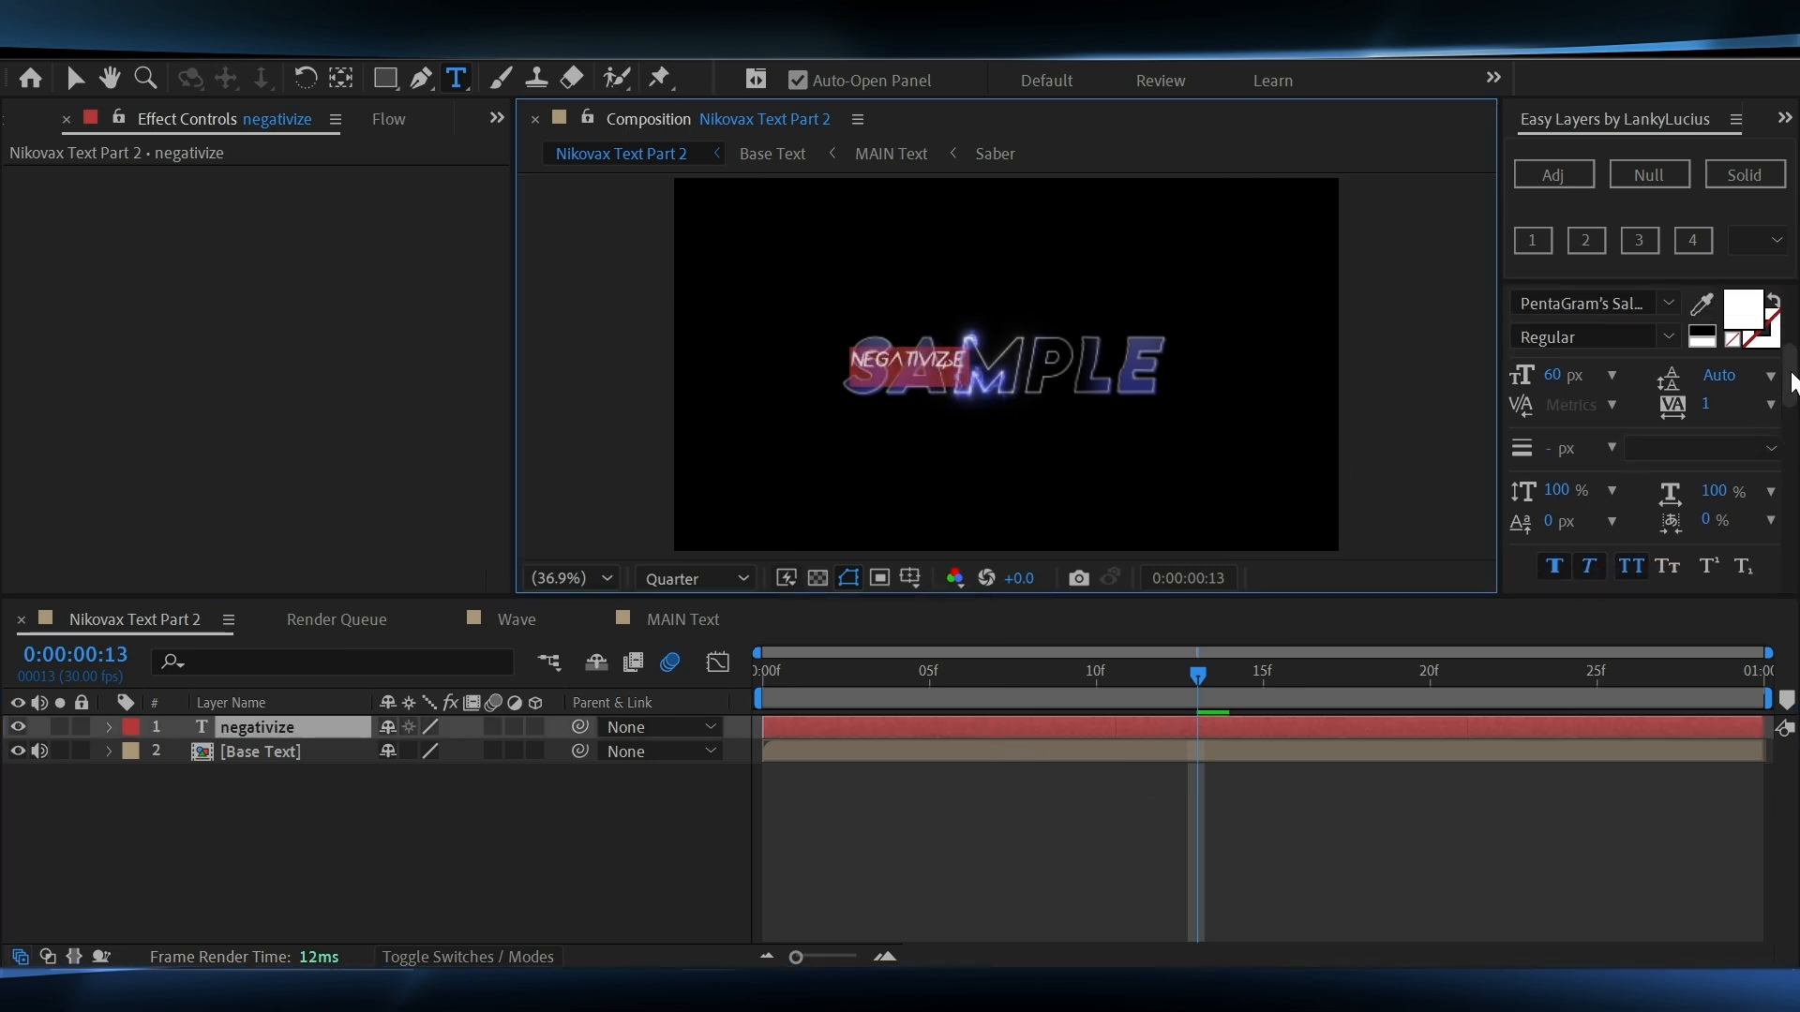
click(1578, 351)
click(1722, 351)
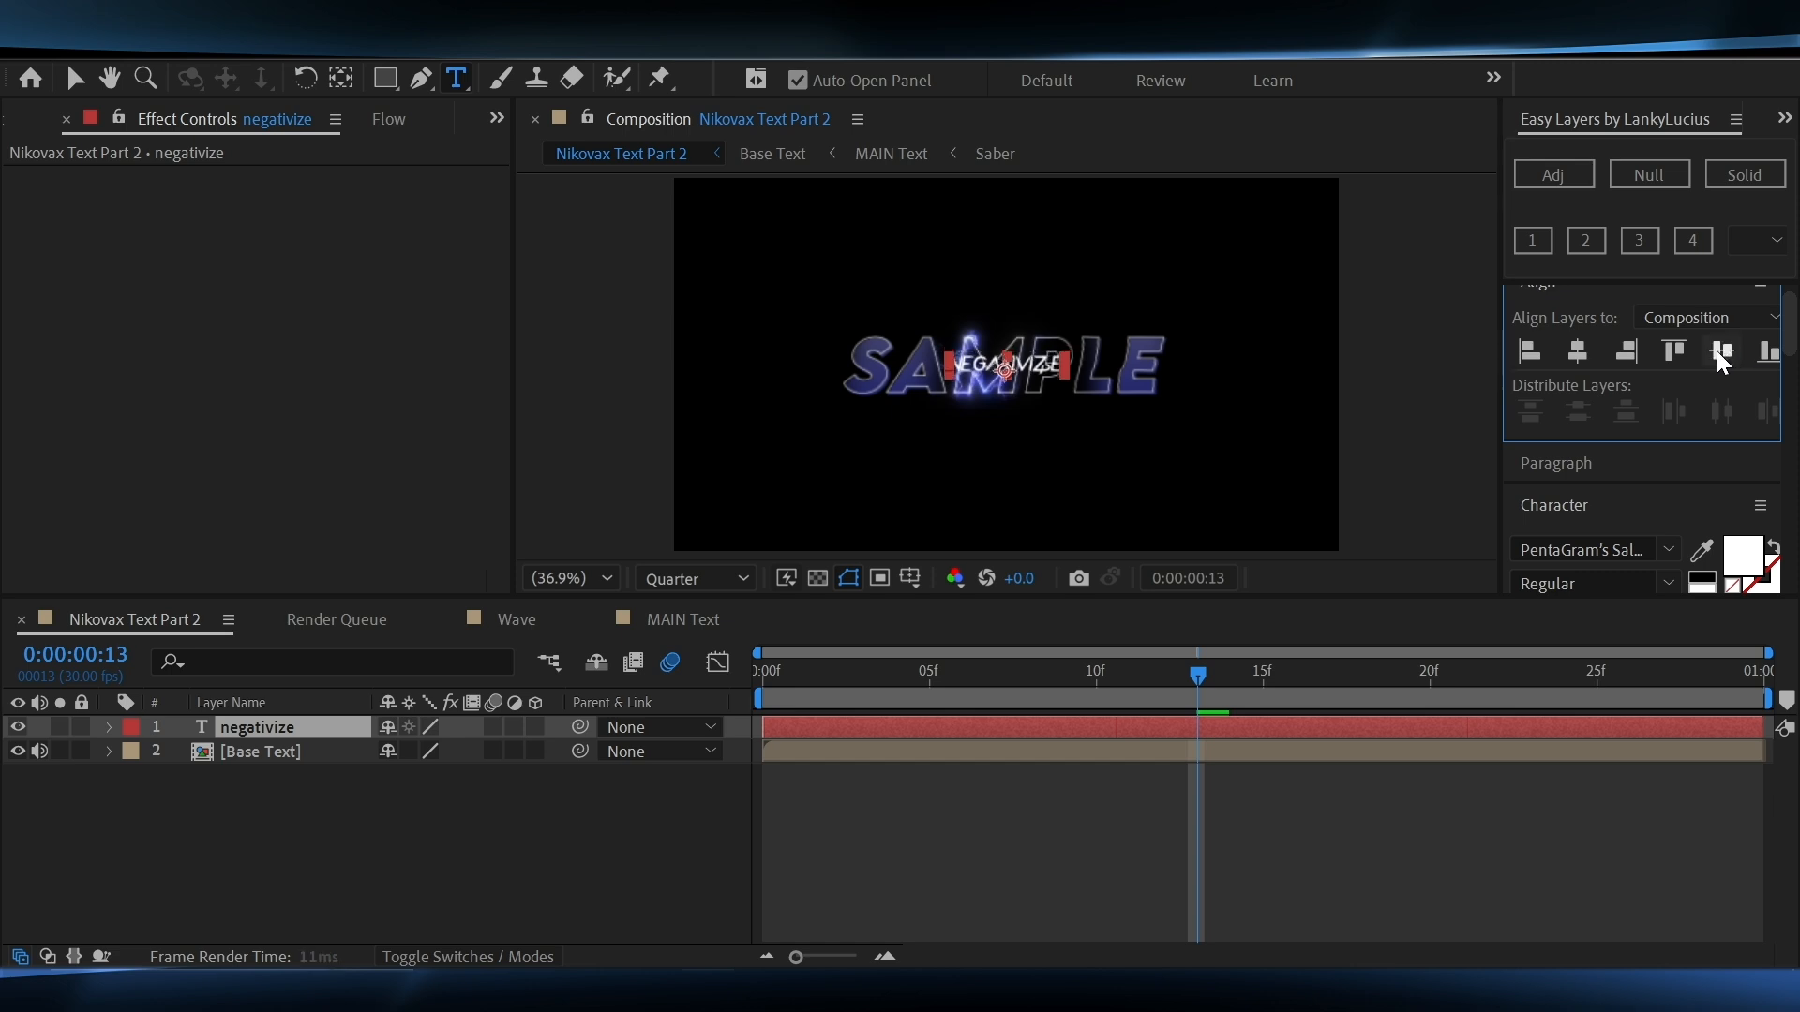
Set the font size of the whole negativize text to 40 px
click(1097, 727)
key(s)
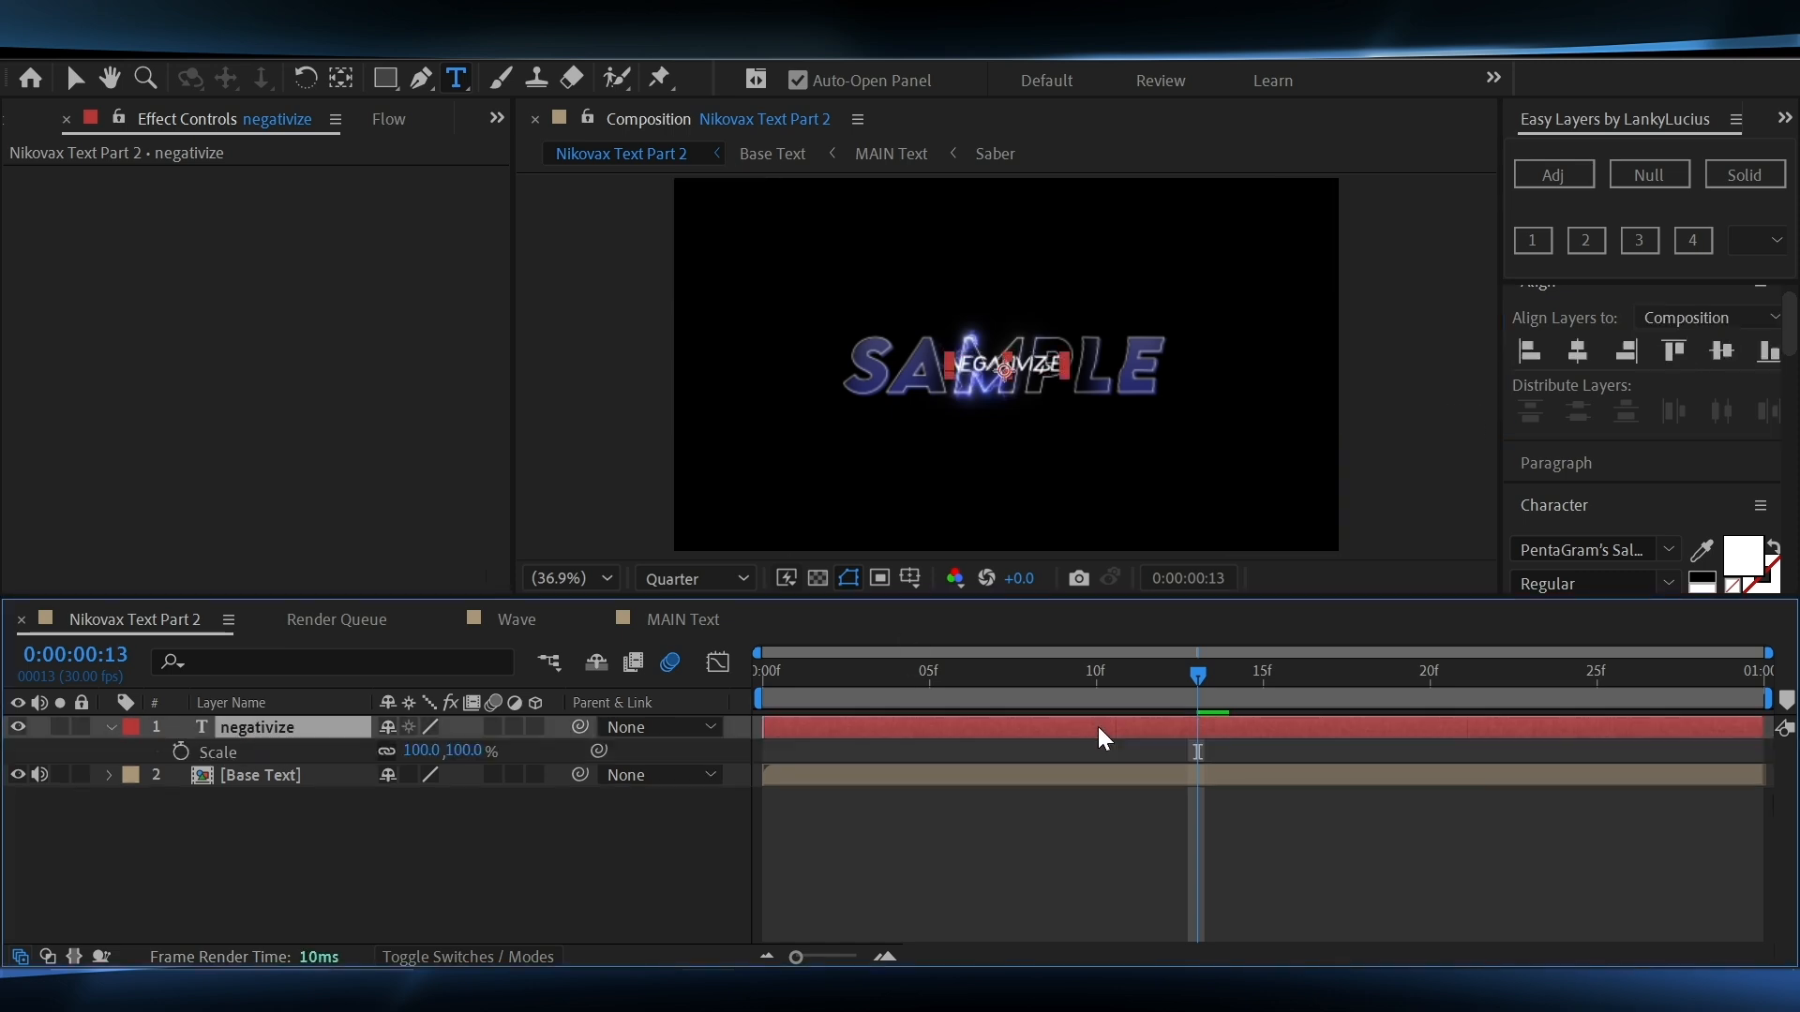
key(s)
key(backslash)
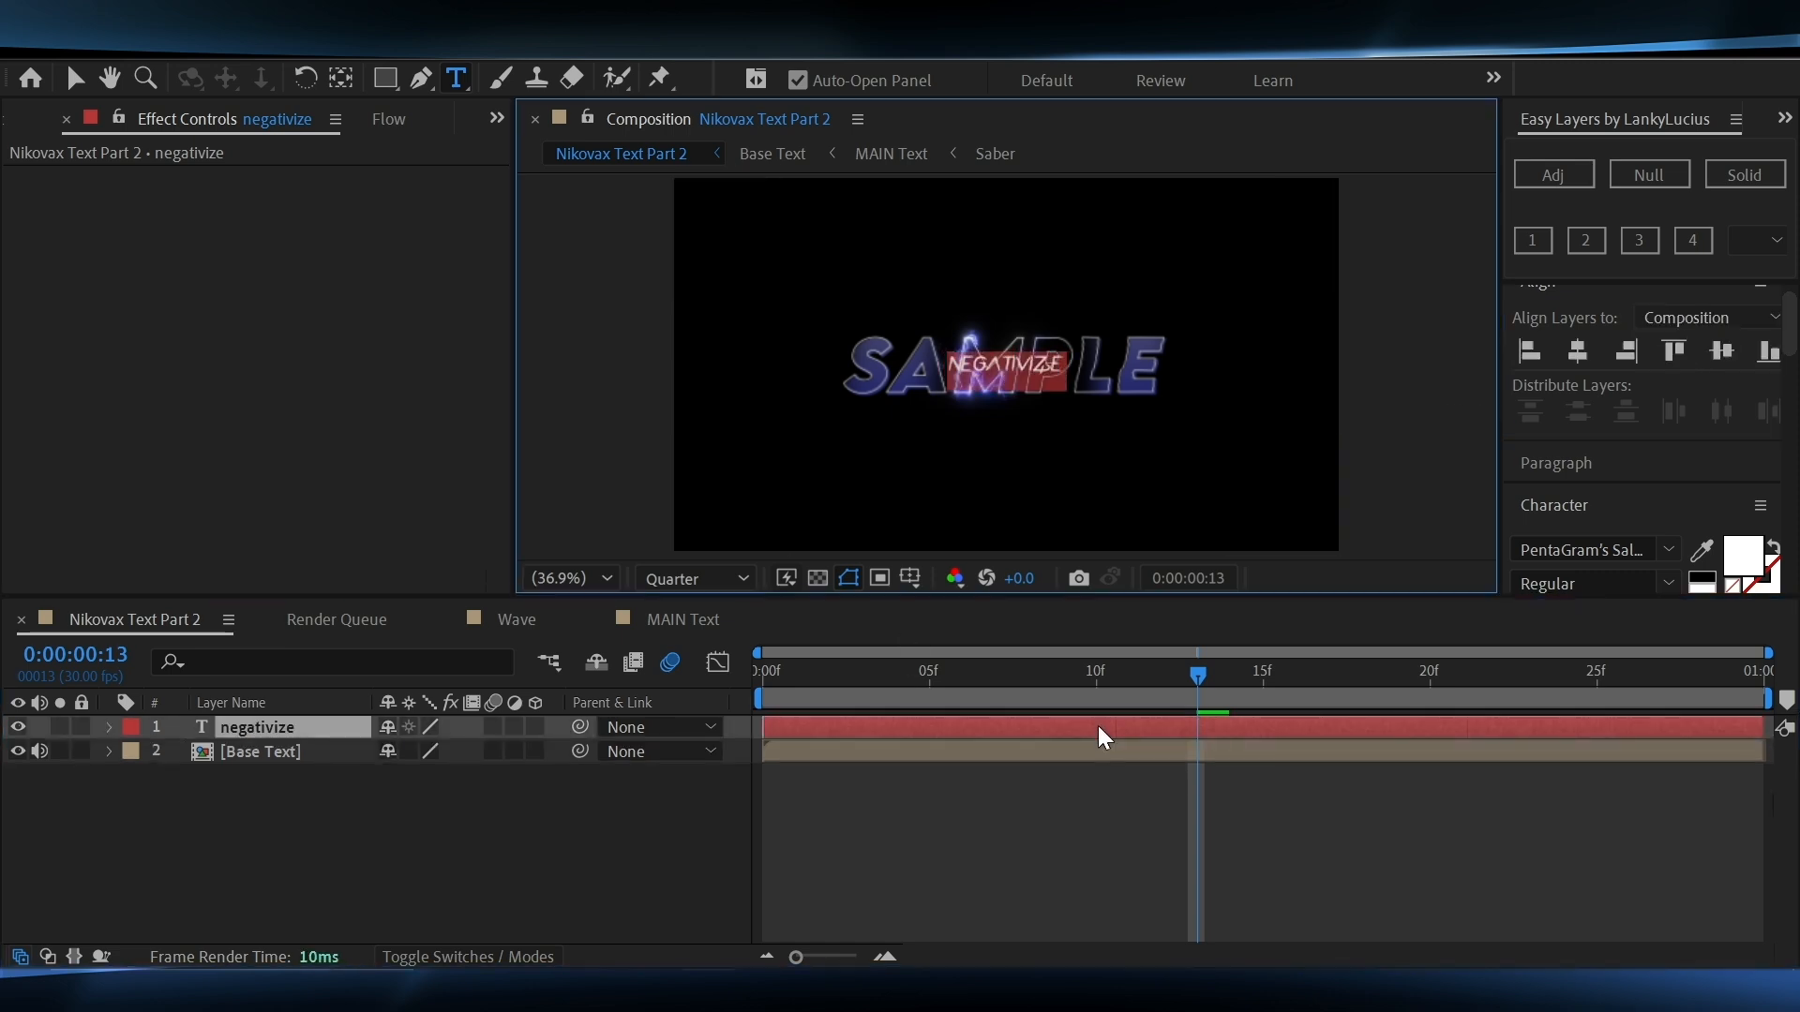
scroll(1676, 387, down, 3)
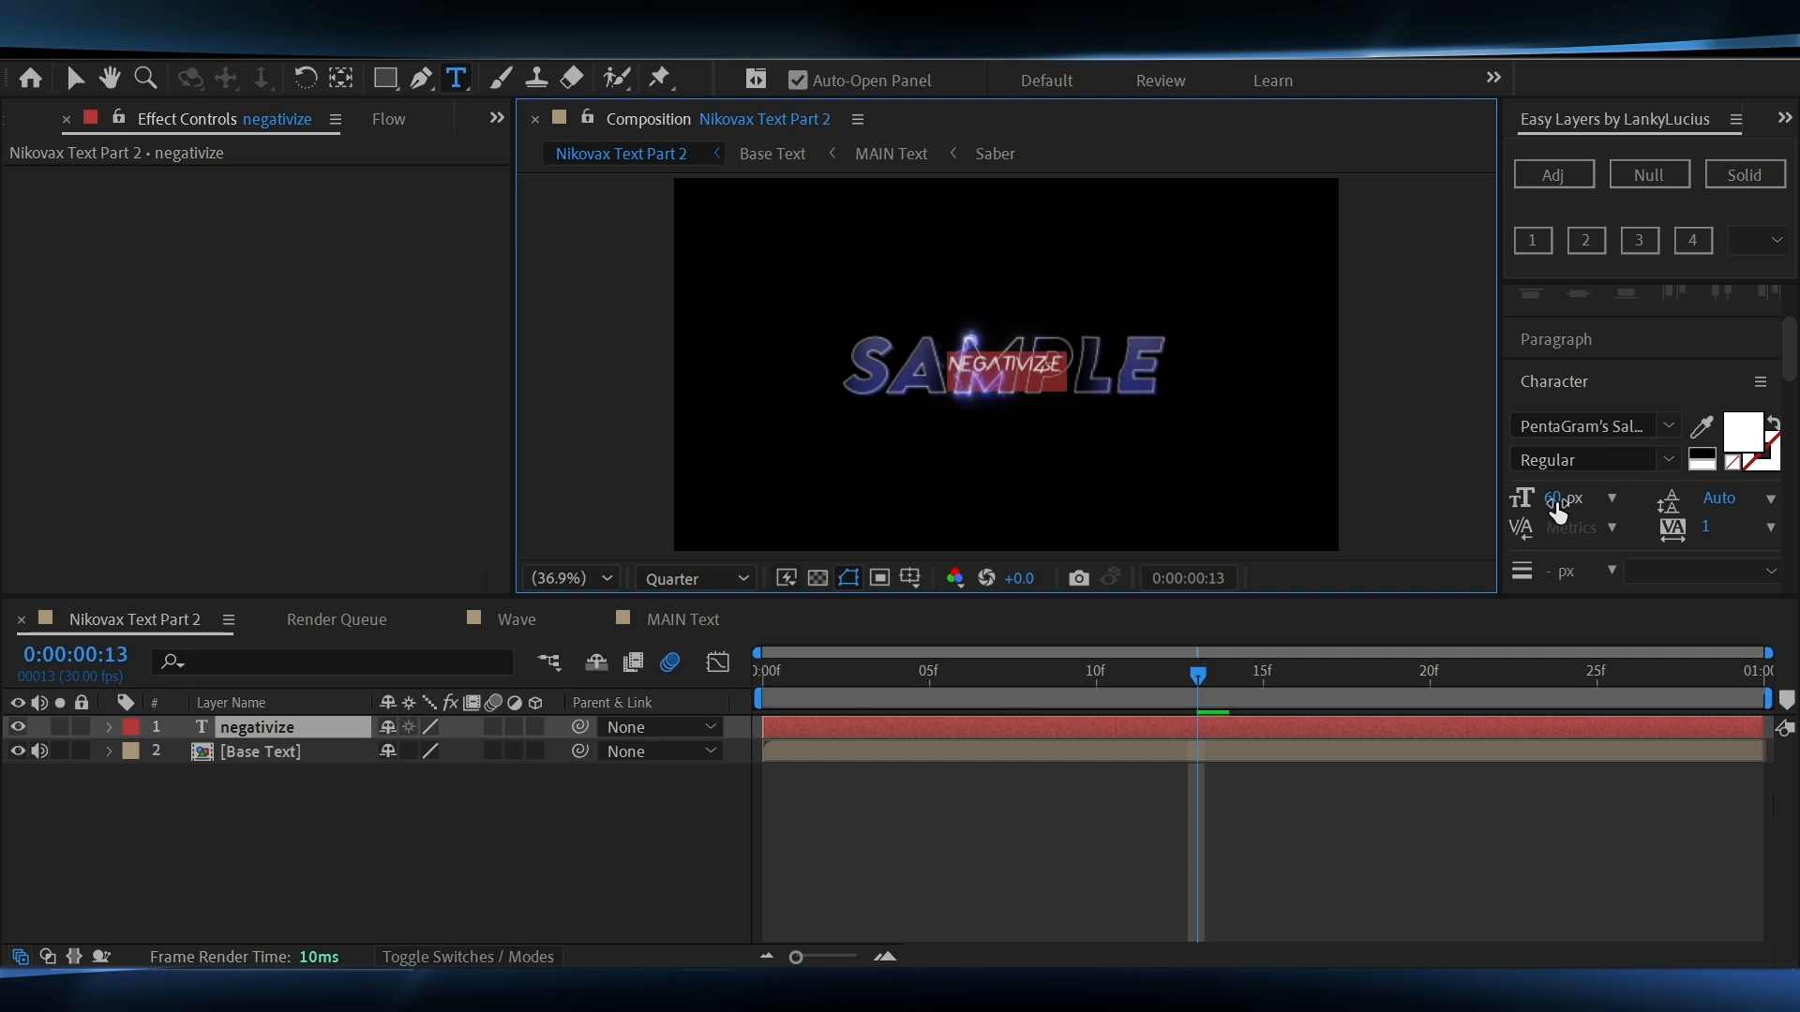
click(1558, 505)
text(40)
key(Return)
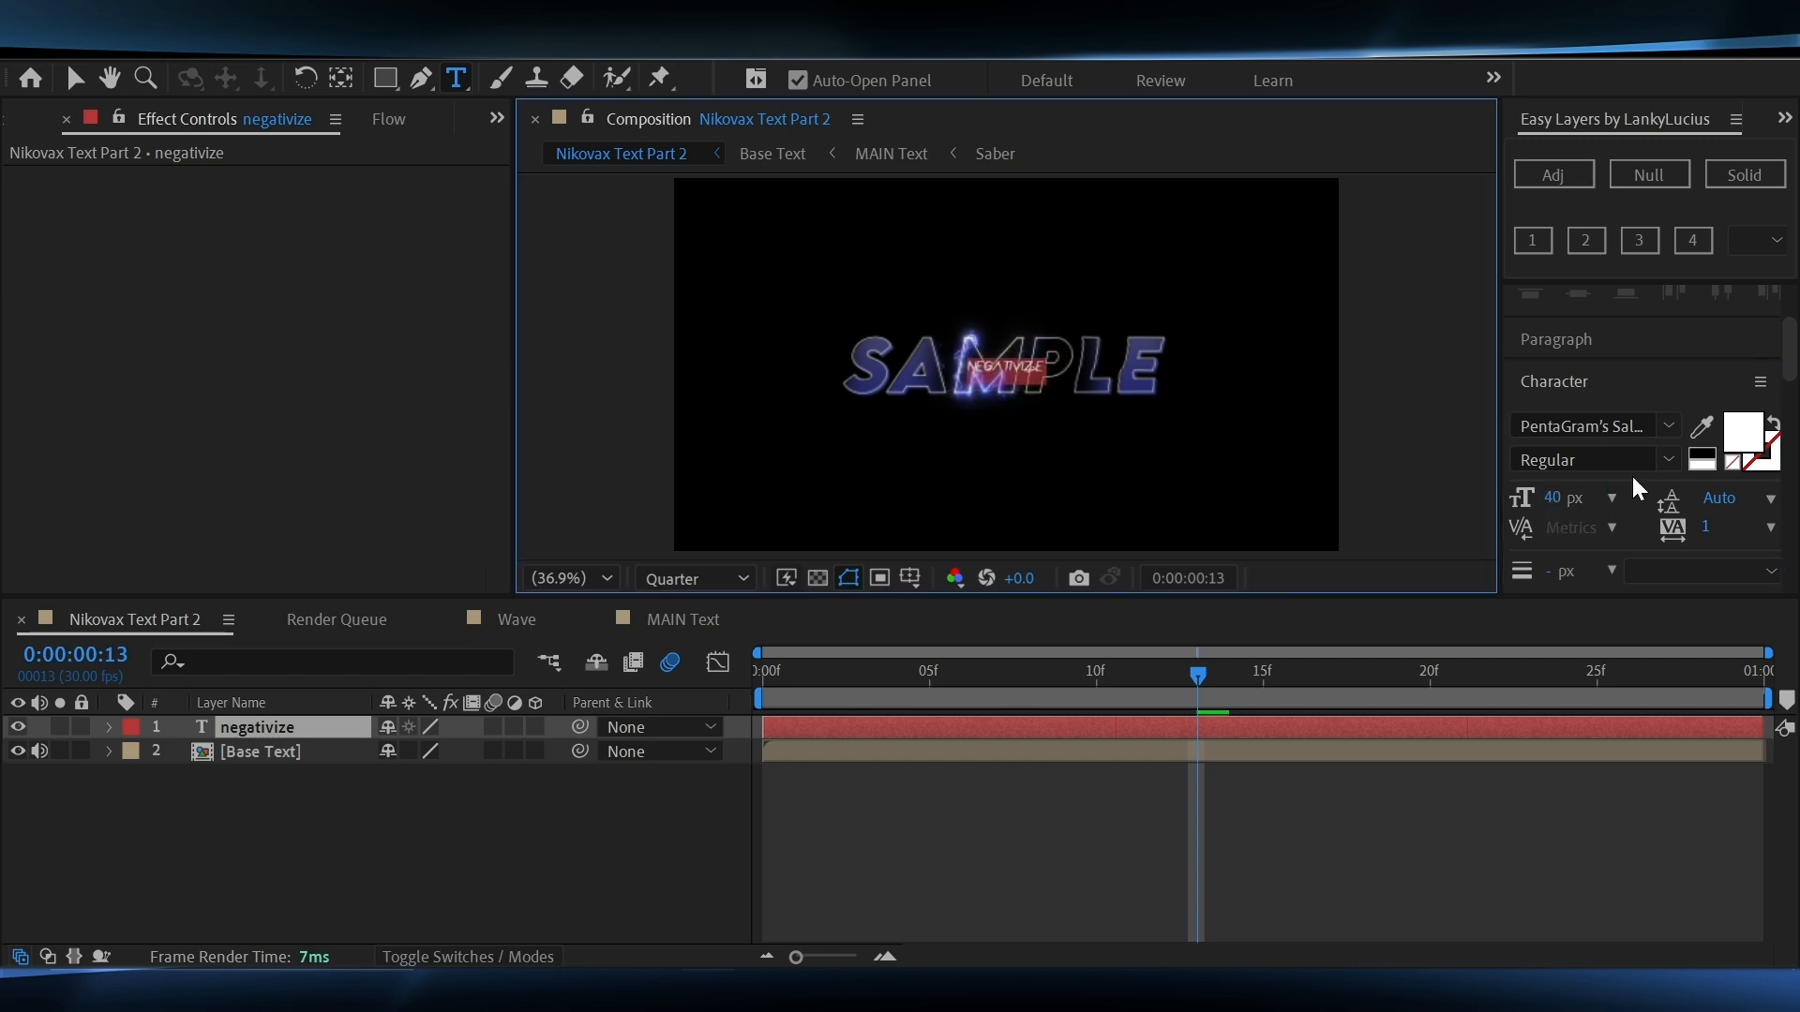
click(1047, 795)
Add a Tracking animator to the negativize text layer
click(572, 578)
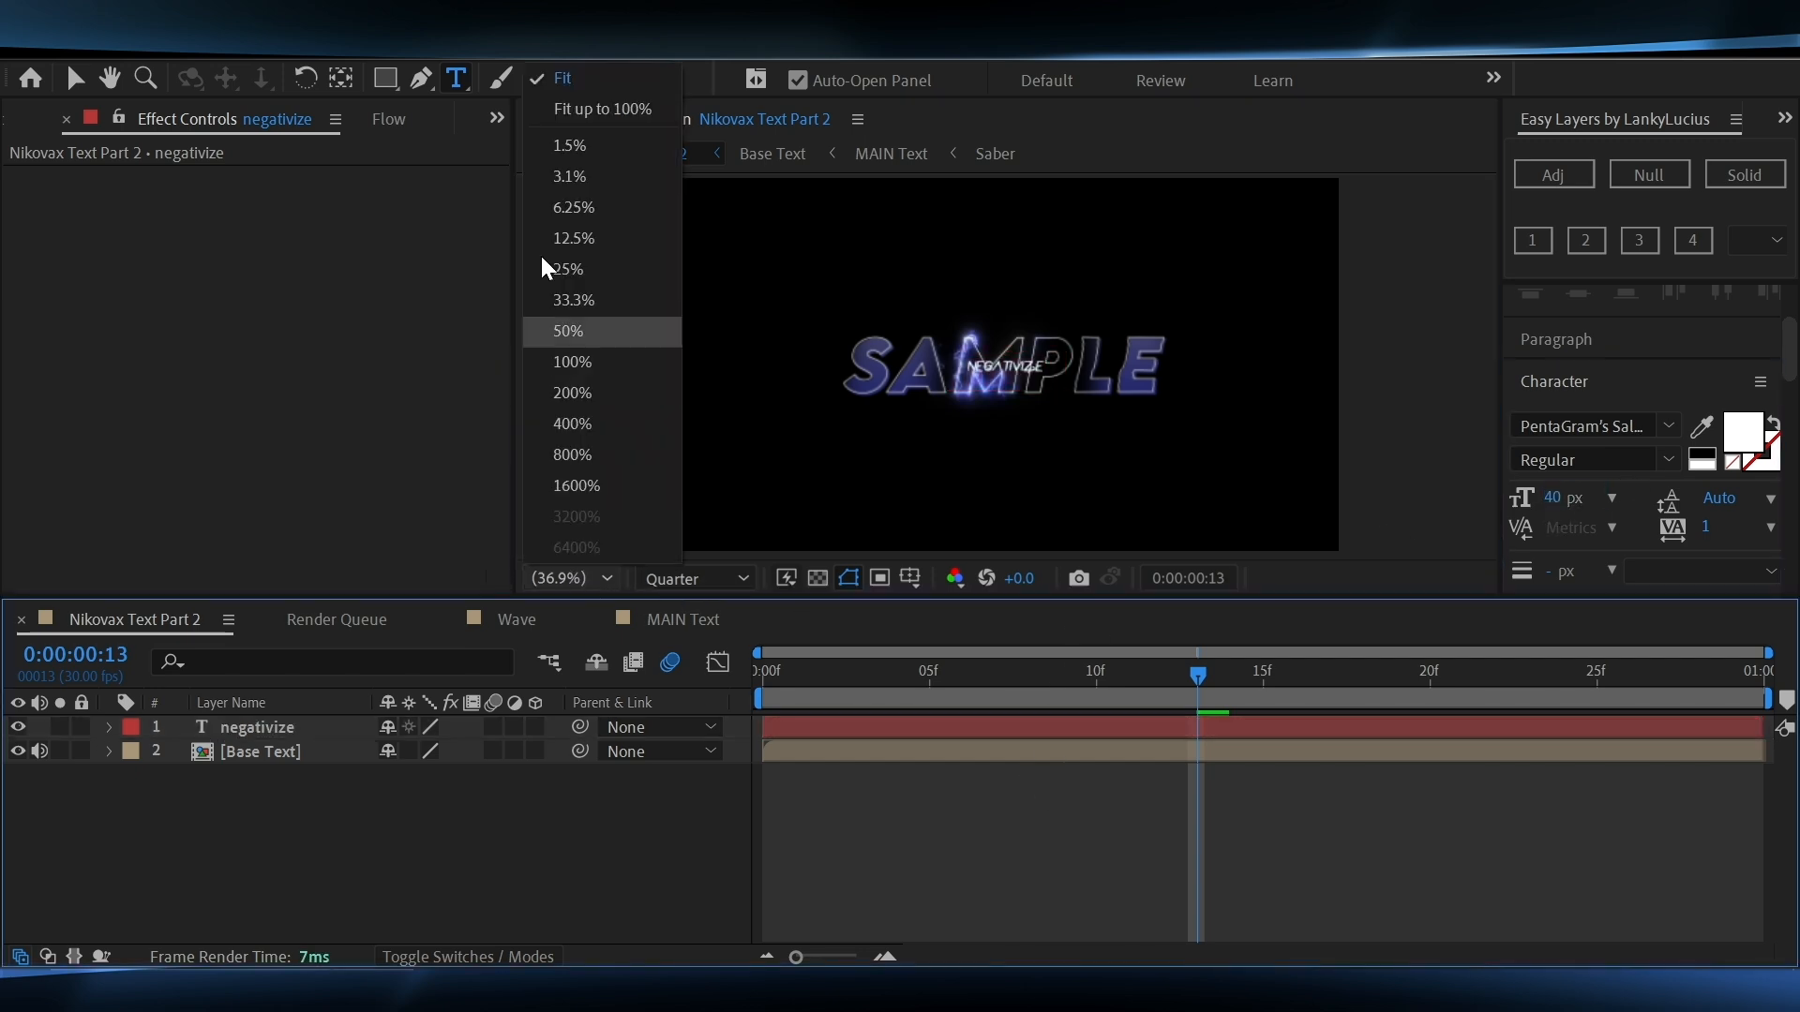
click(568, 98)
click(572, 579)
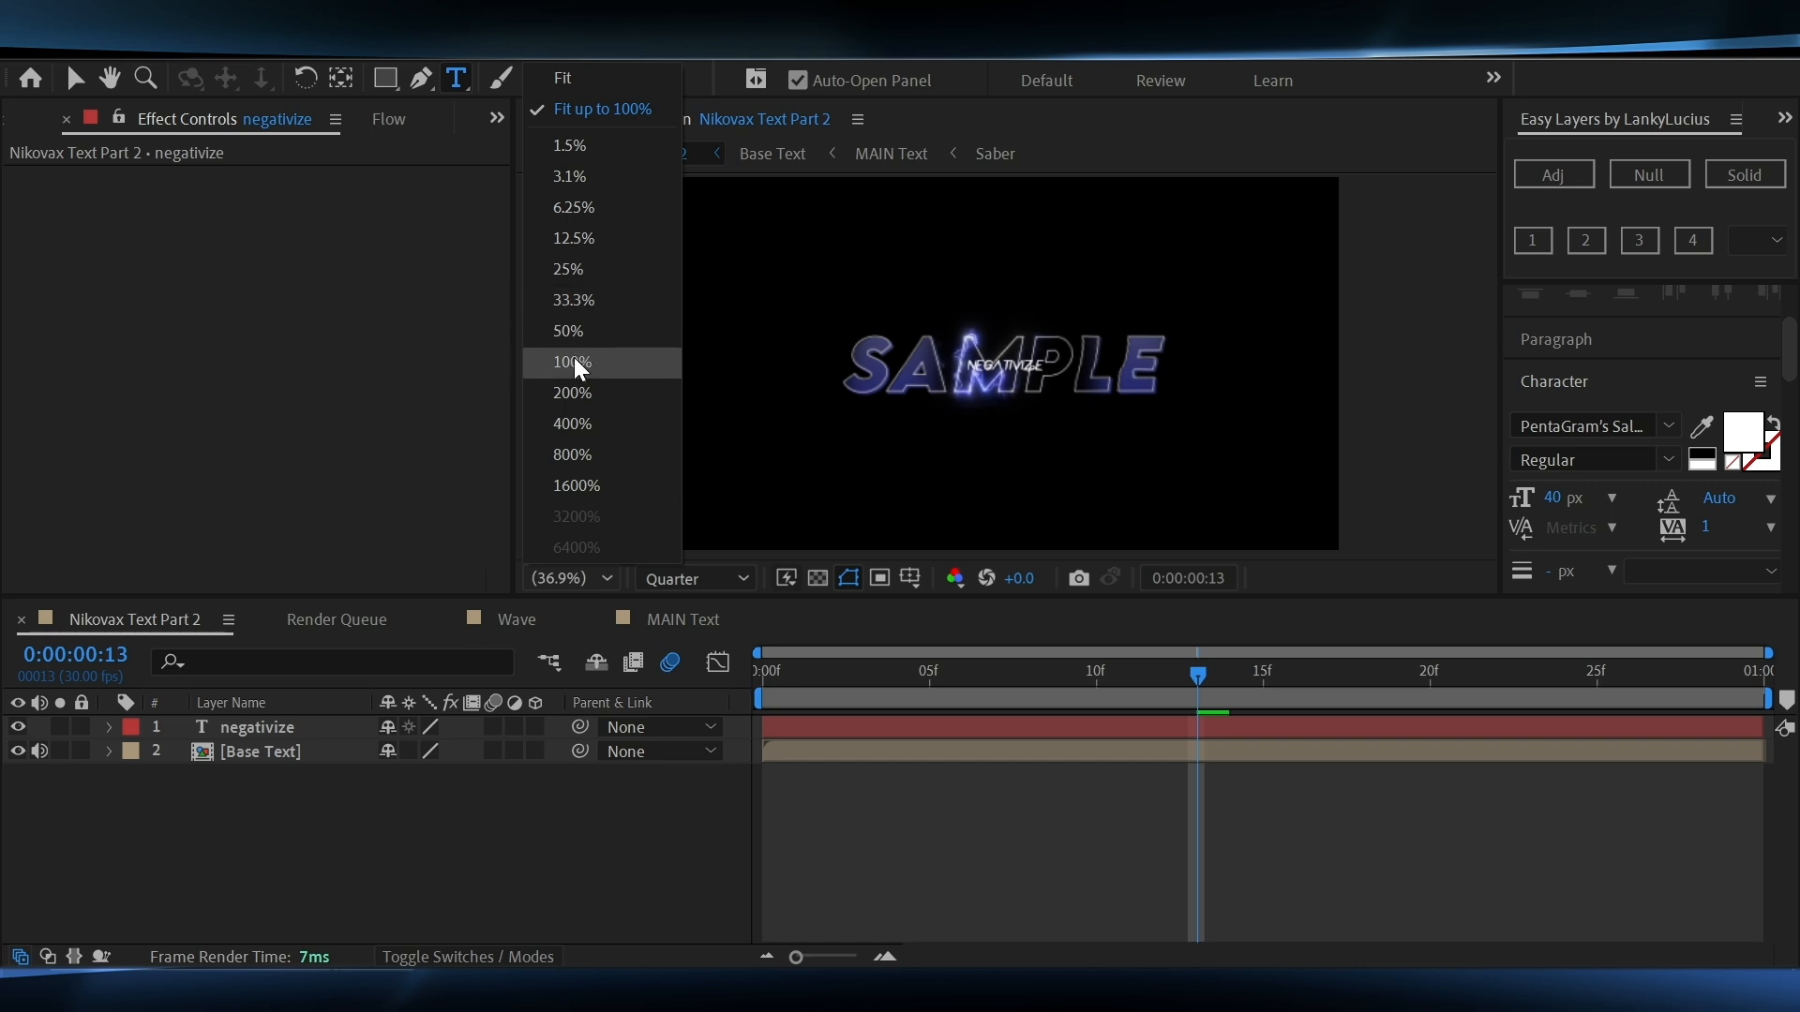
click(577, 360)
key(v)
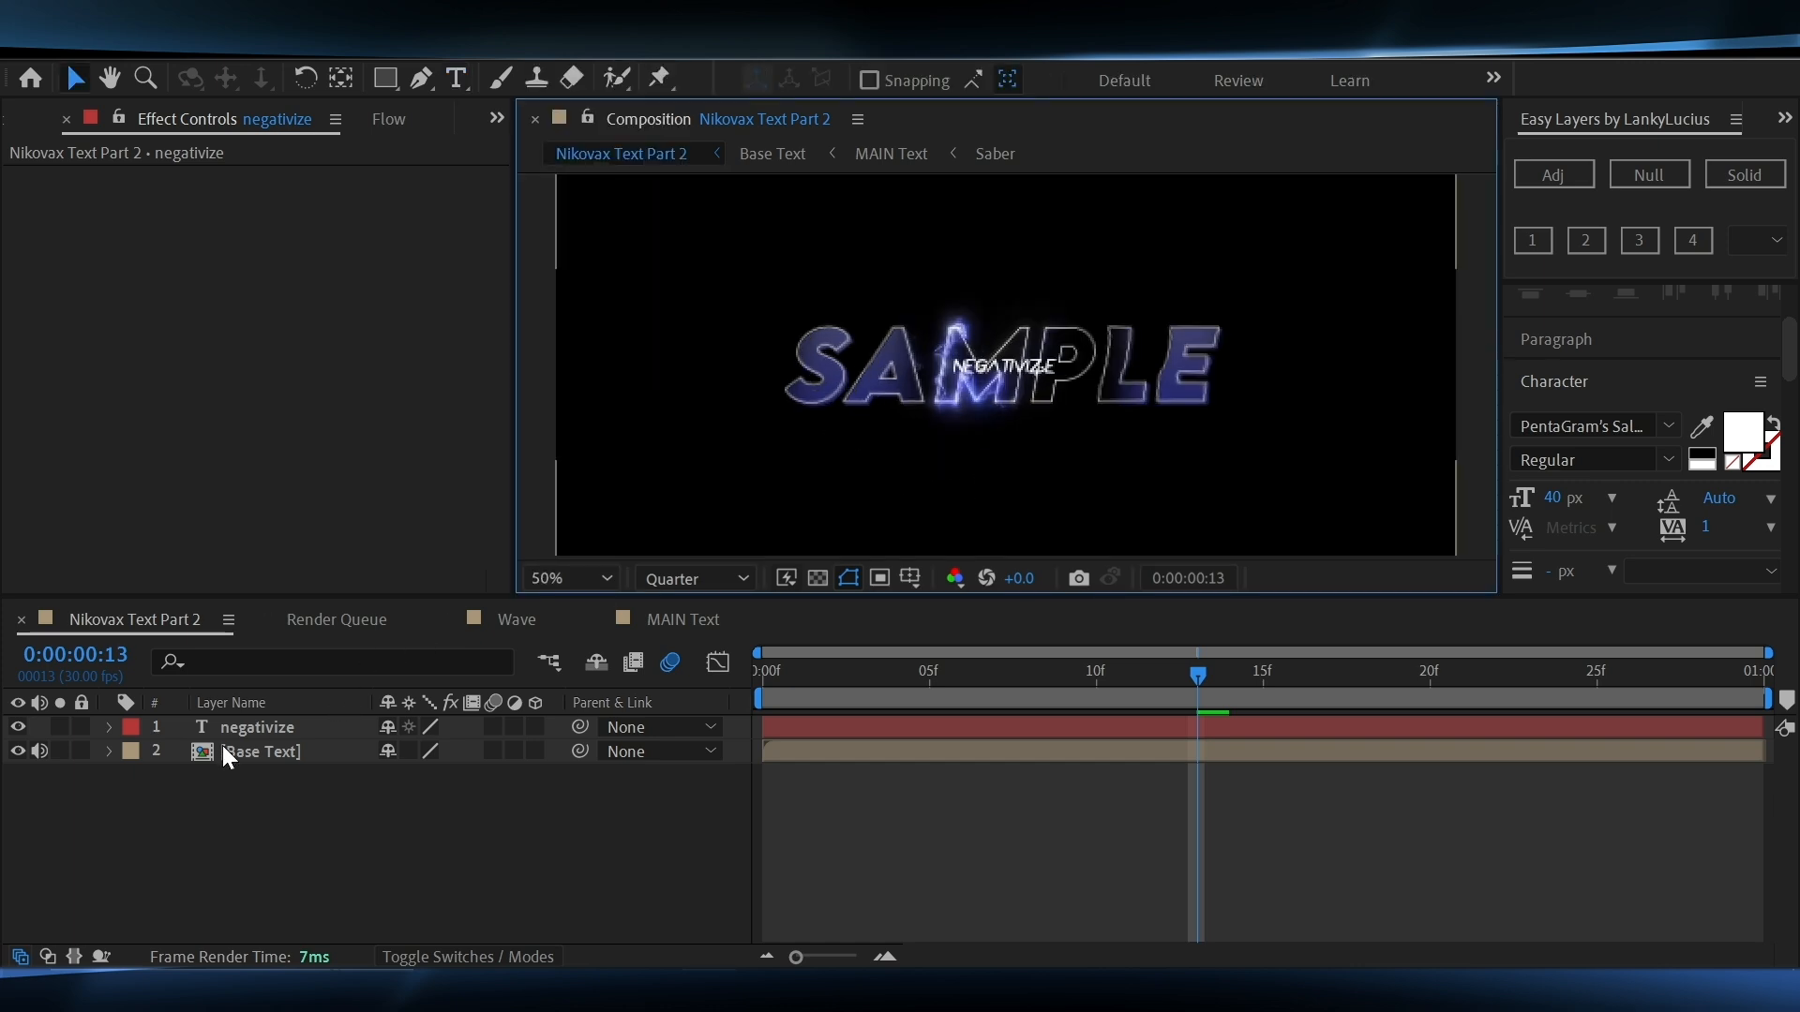
click(136, 736)
click(109, 728)
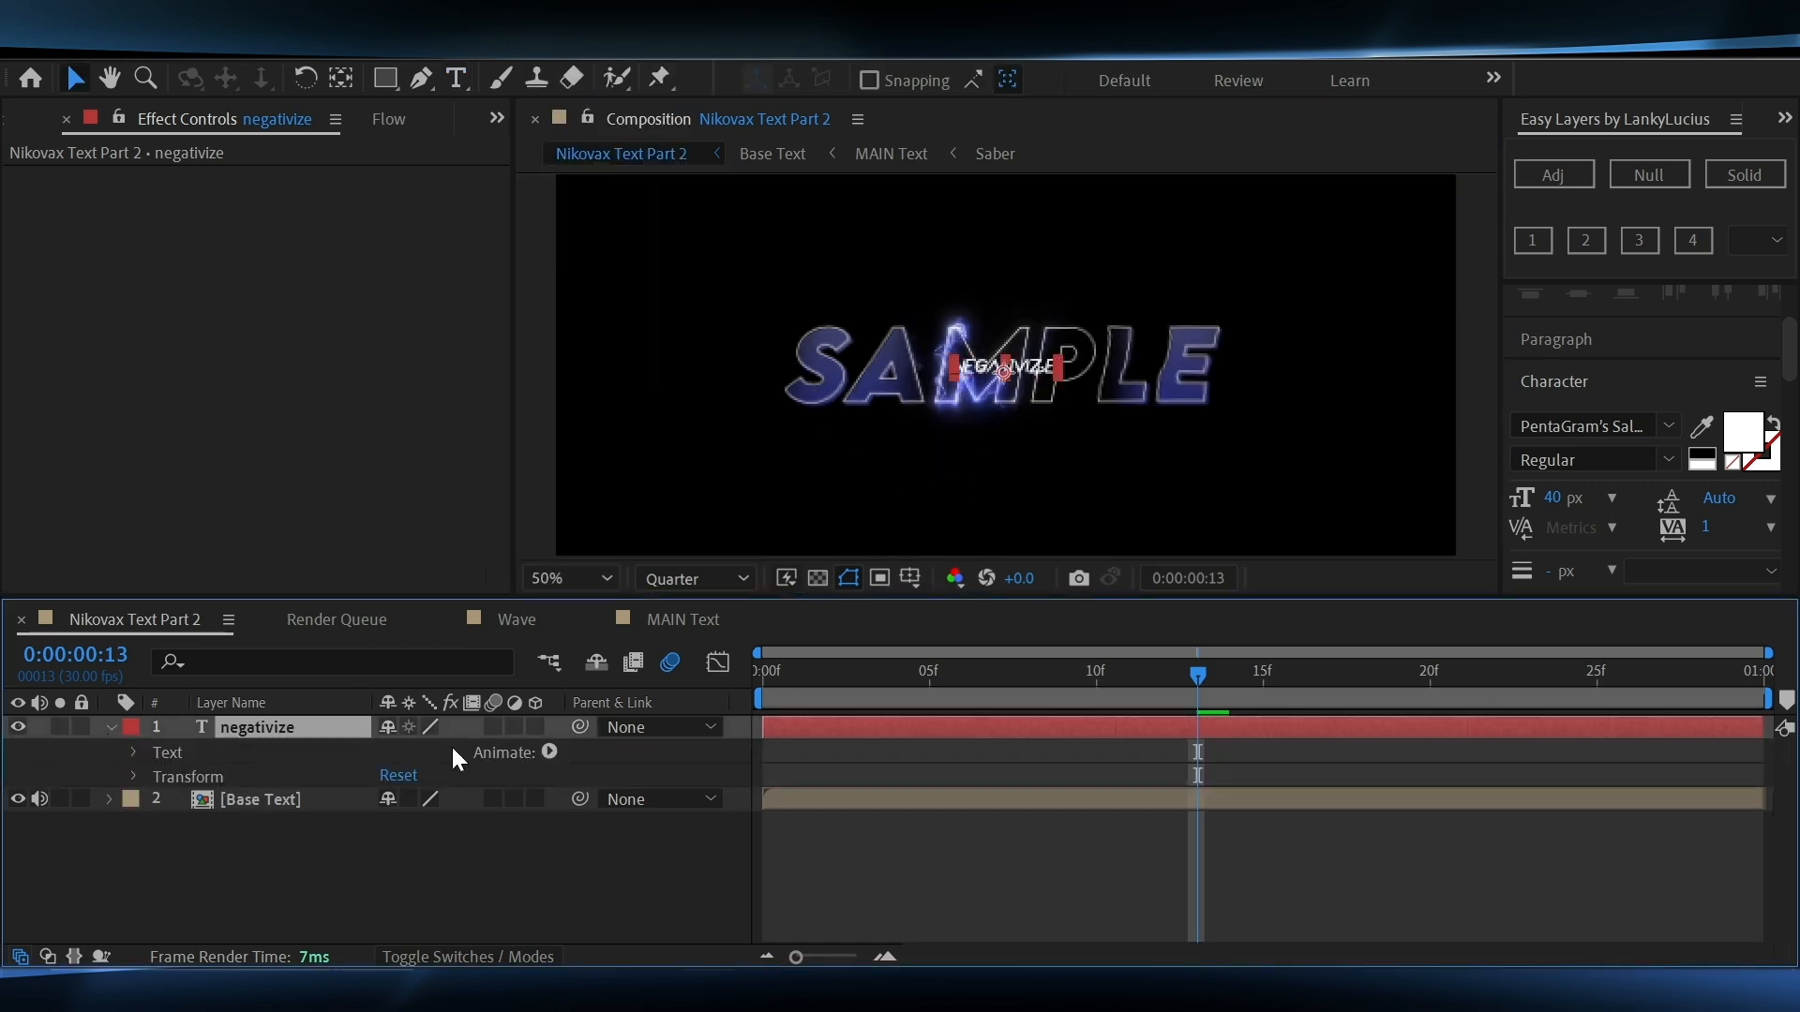
click(549, 753)
click(645, 571)
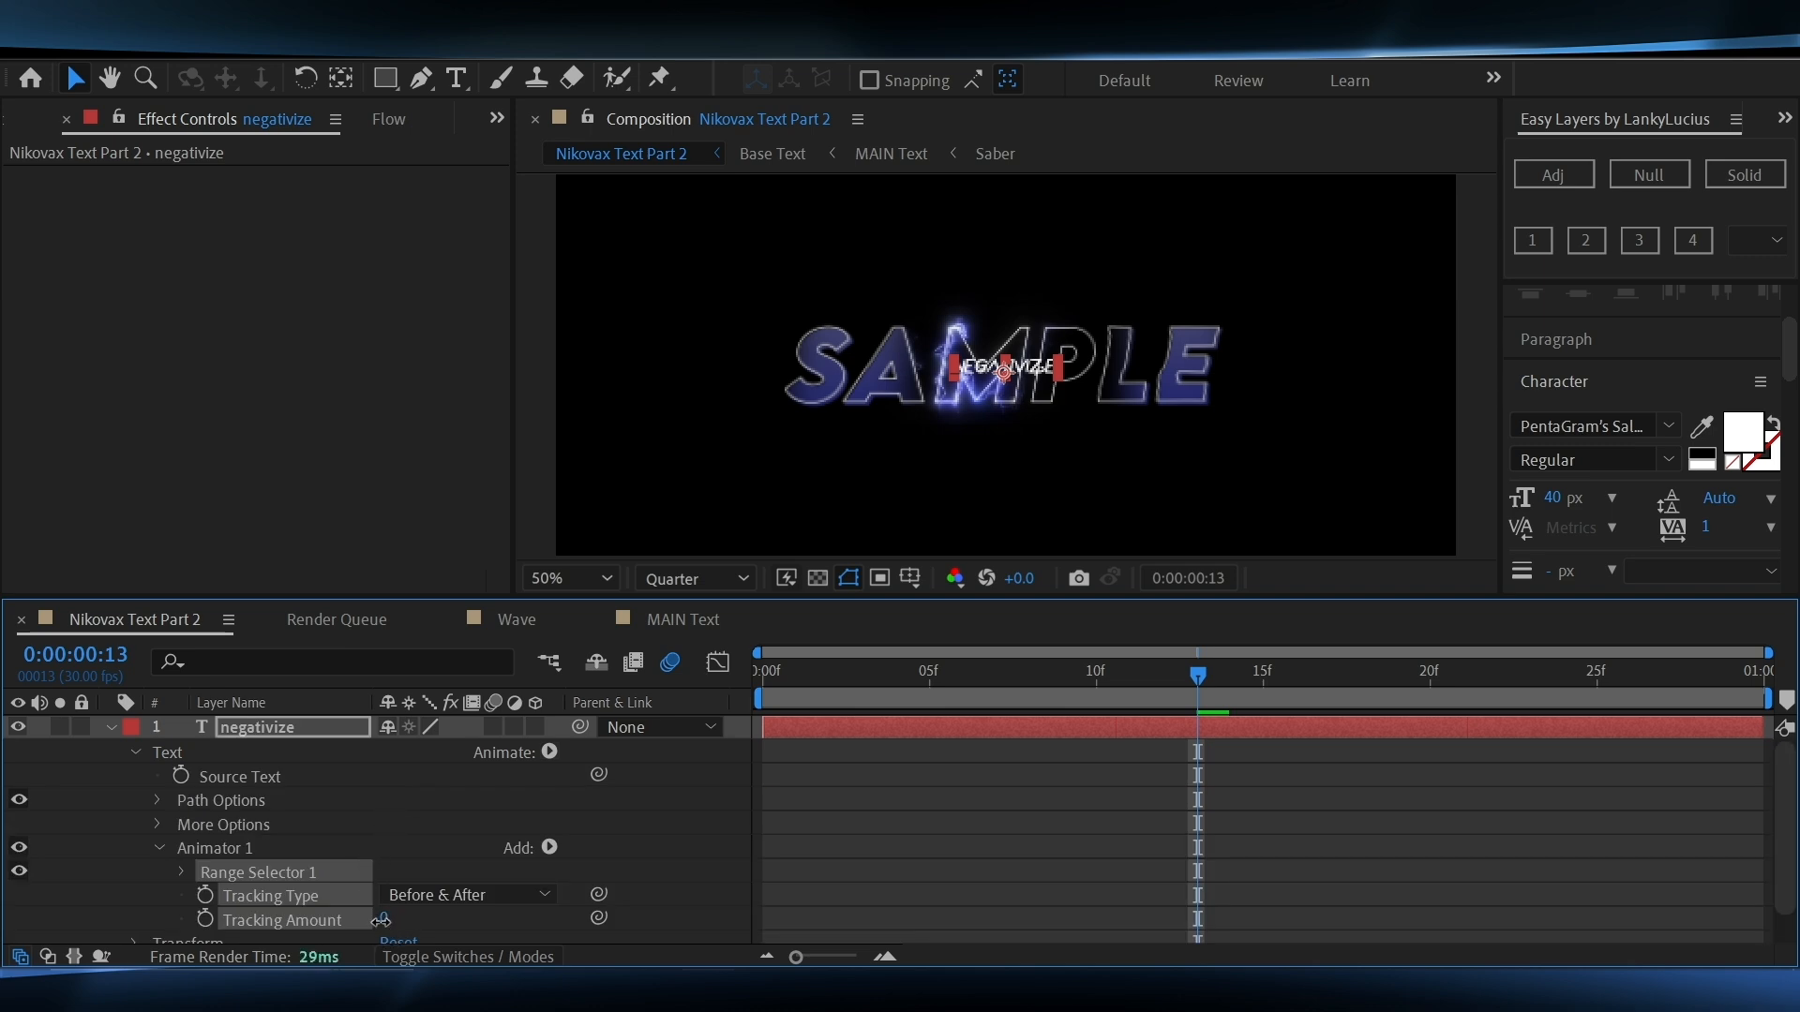
Set the negativize layer's Tracking Amount to -12 and place its keyframe at the start of the composition
drag(380, 922, 369, 923)
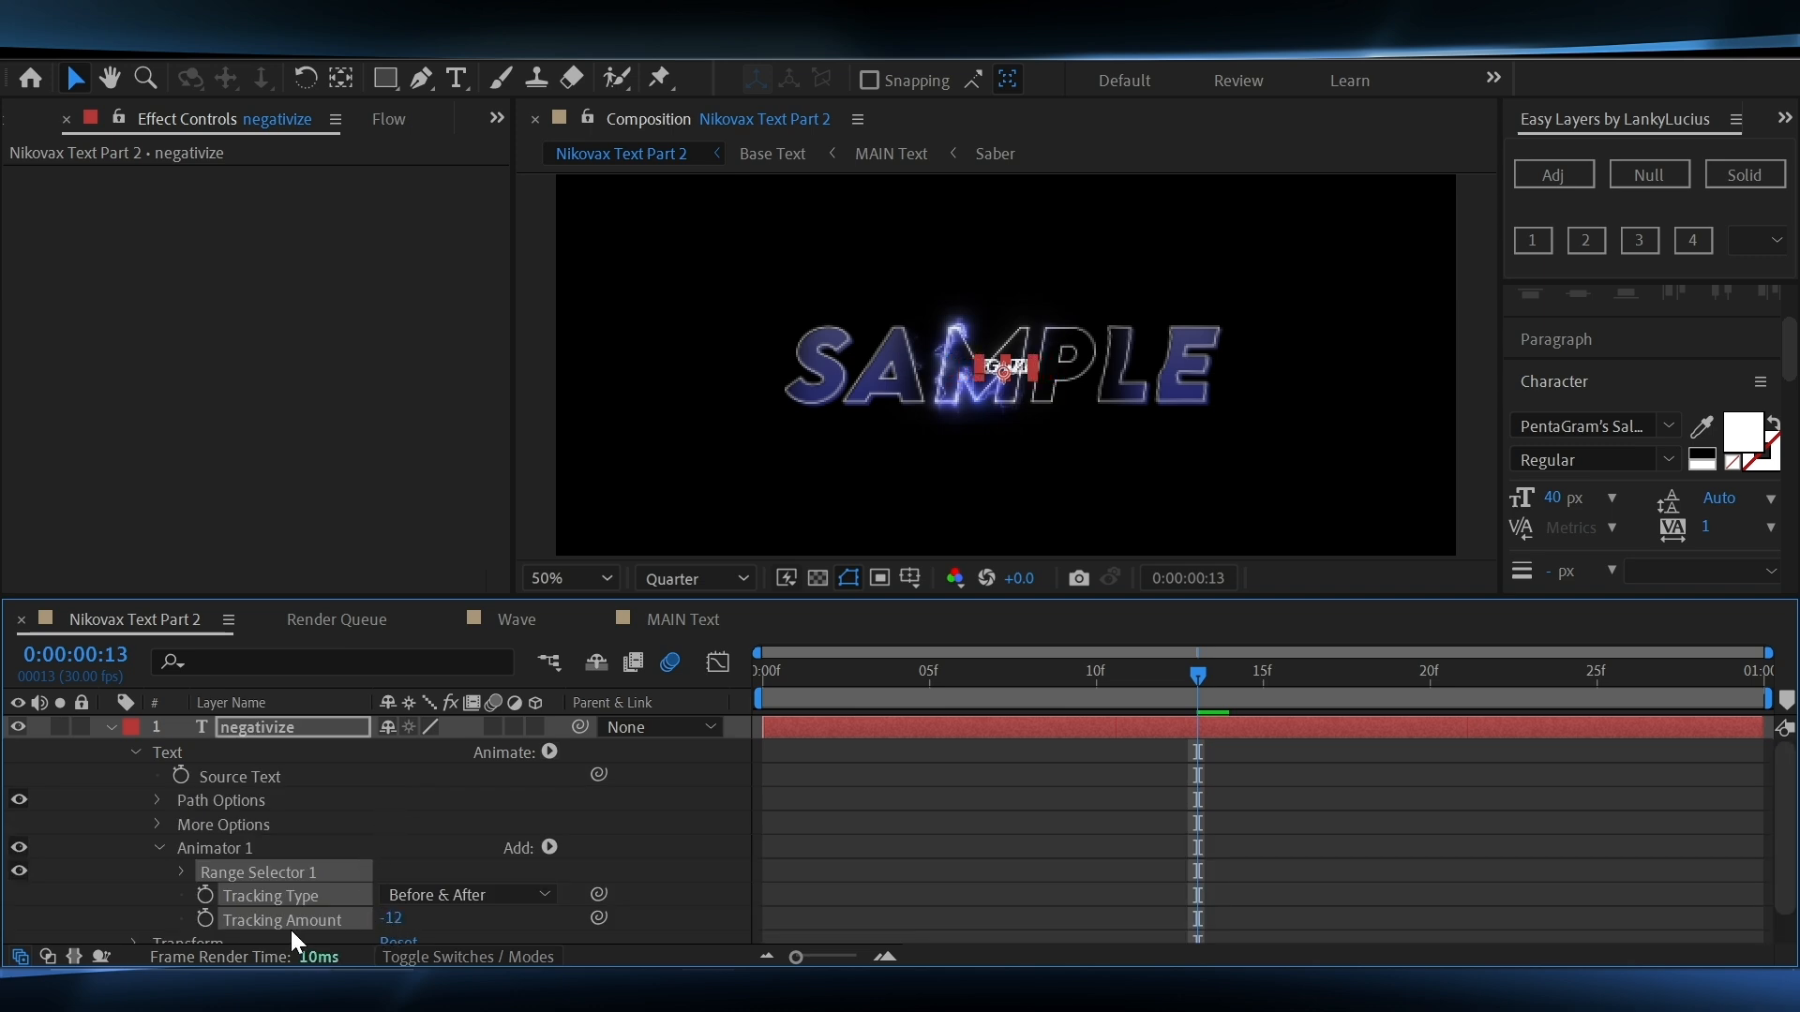
click(203, 919)
drag(1197, 918, 763, 919)
Keyframe the Tracking Amount at 30 near the end and shift that keyframe to the end of the layer
key(space)
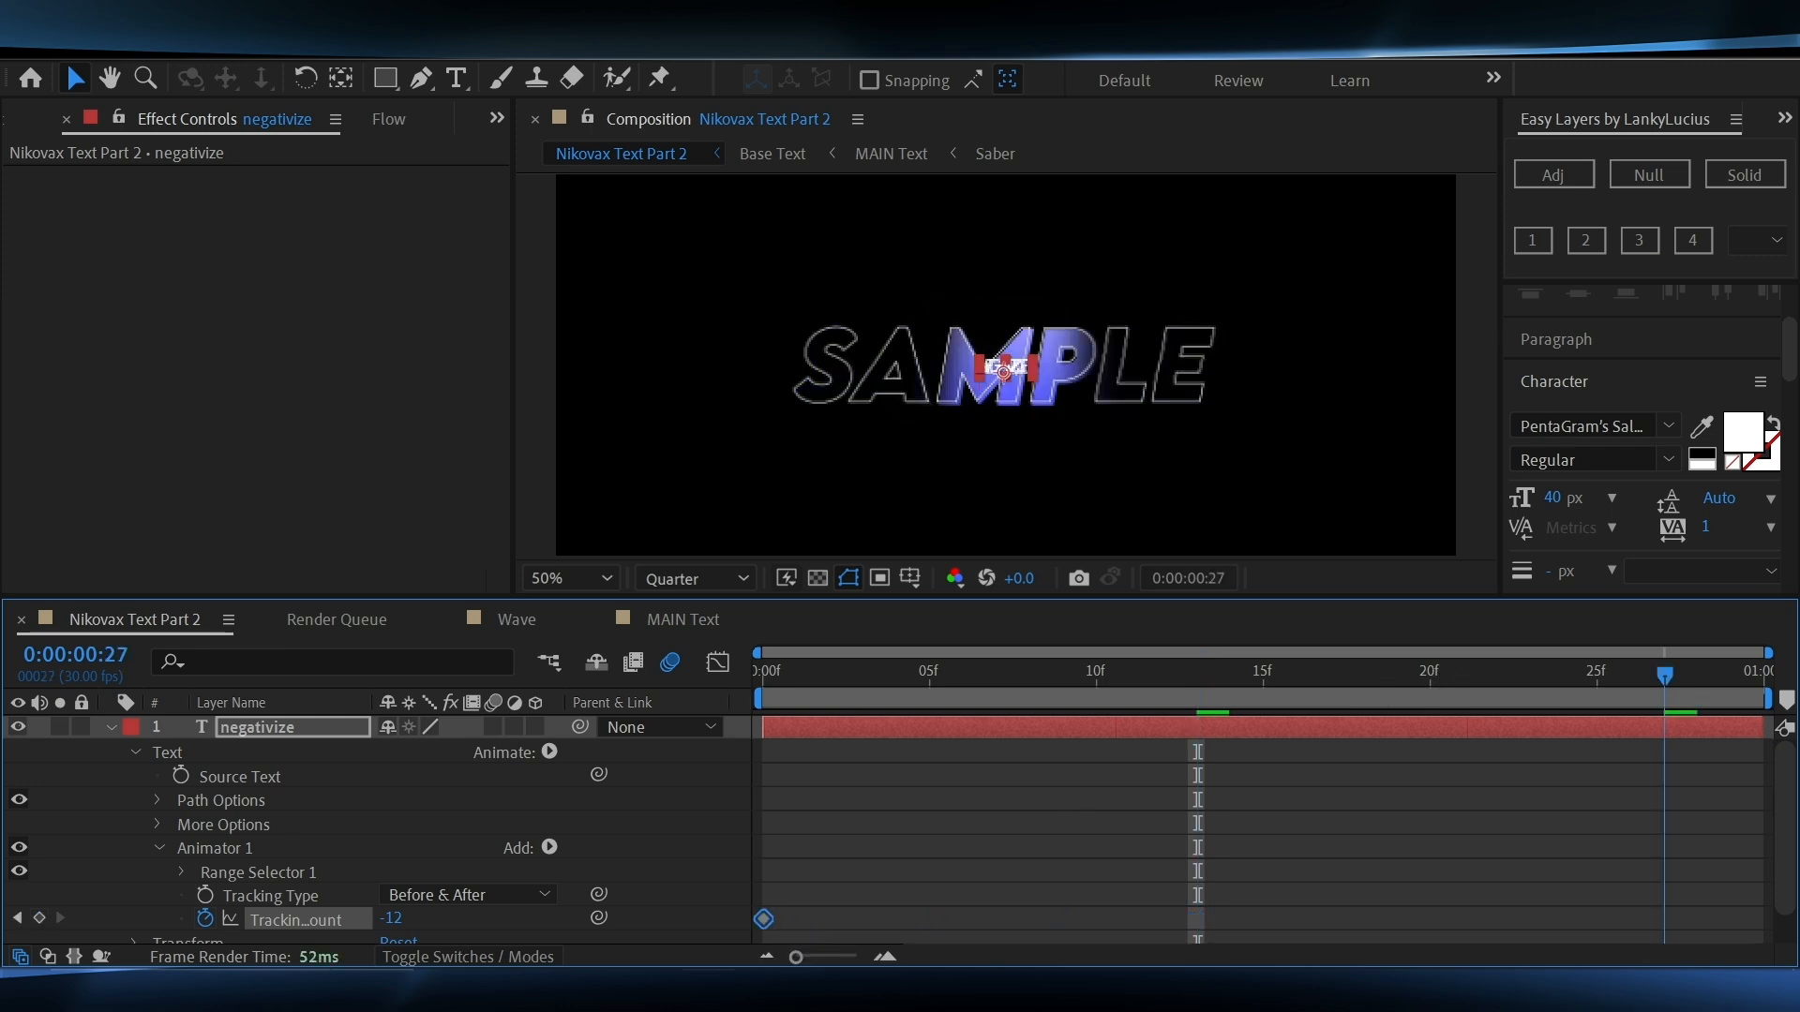
click(392, 919)
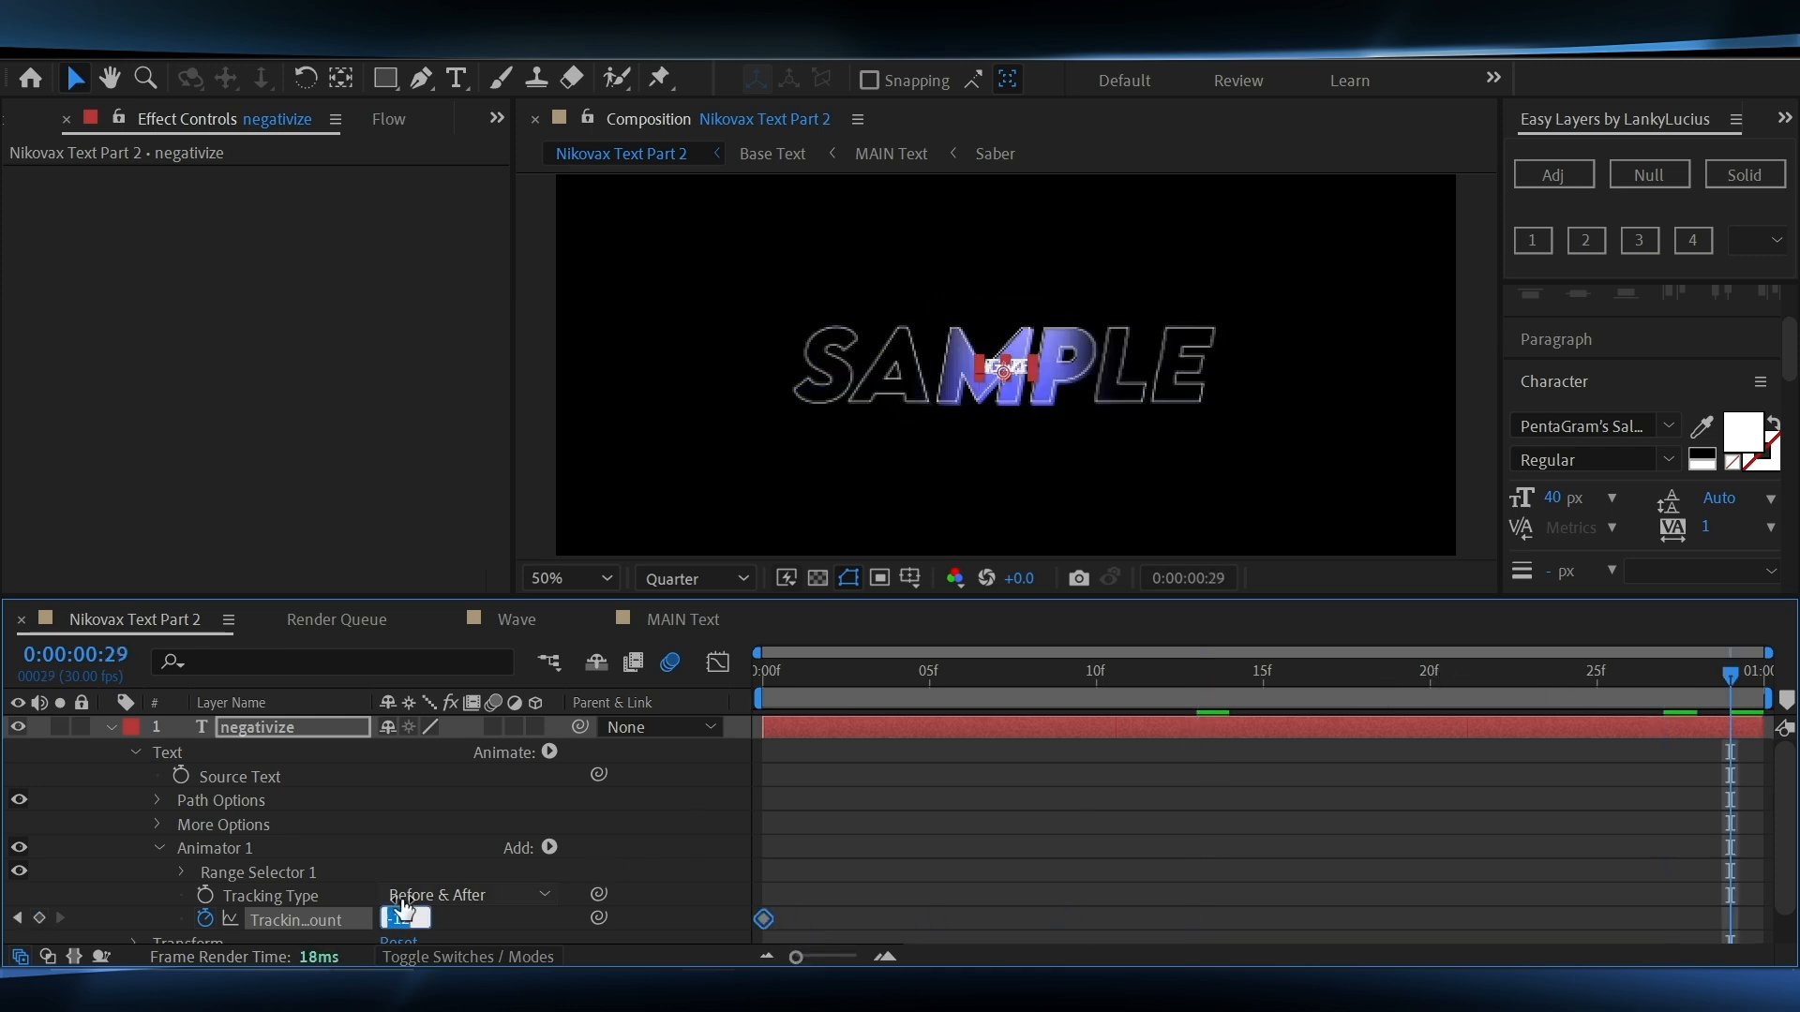
key(Return)
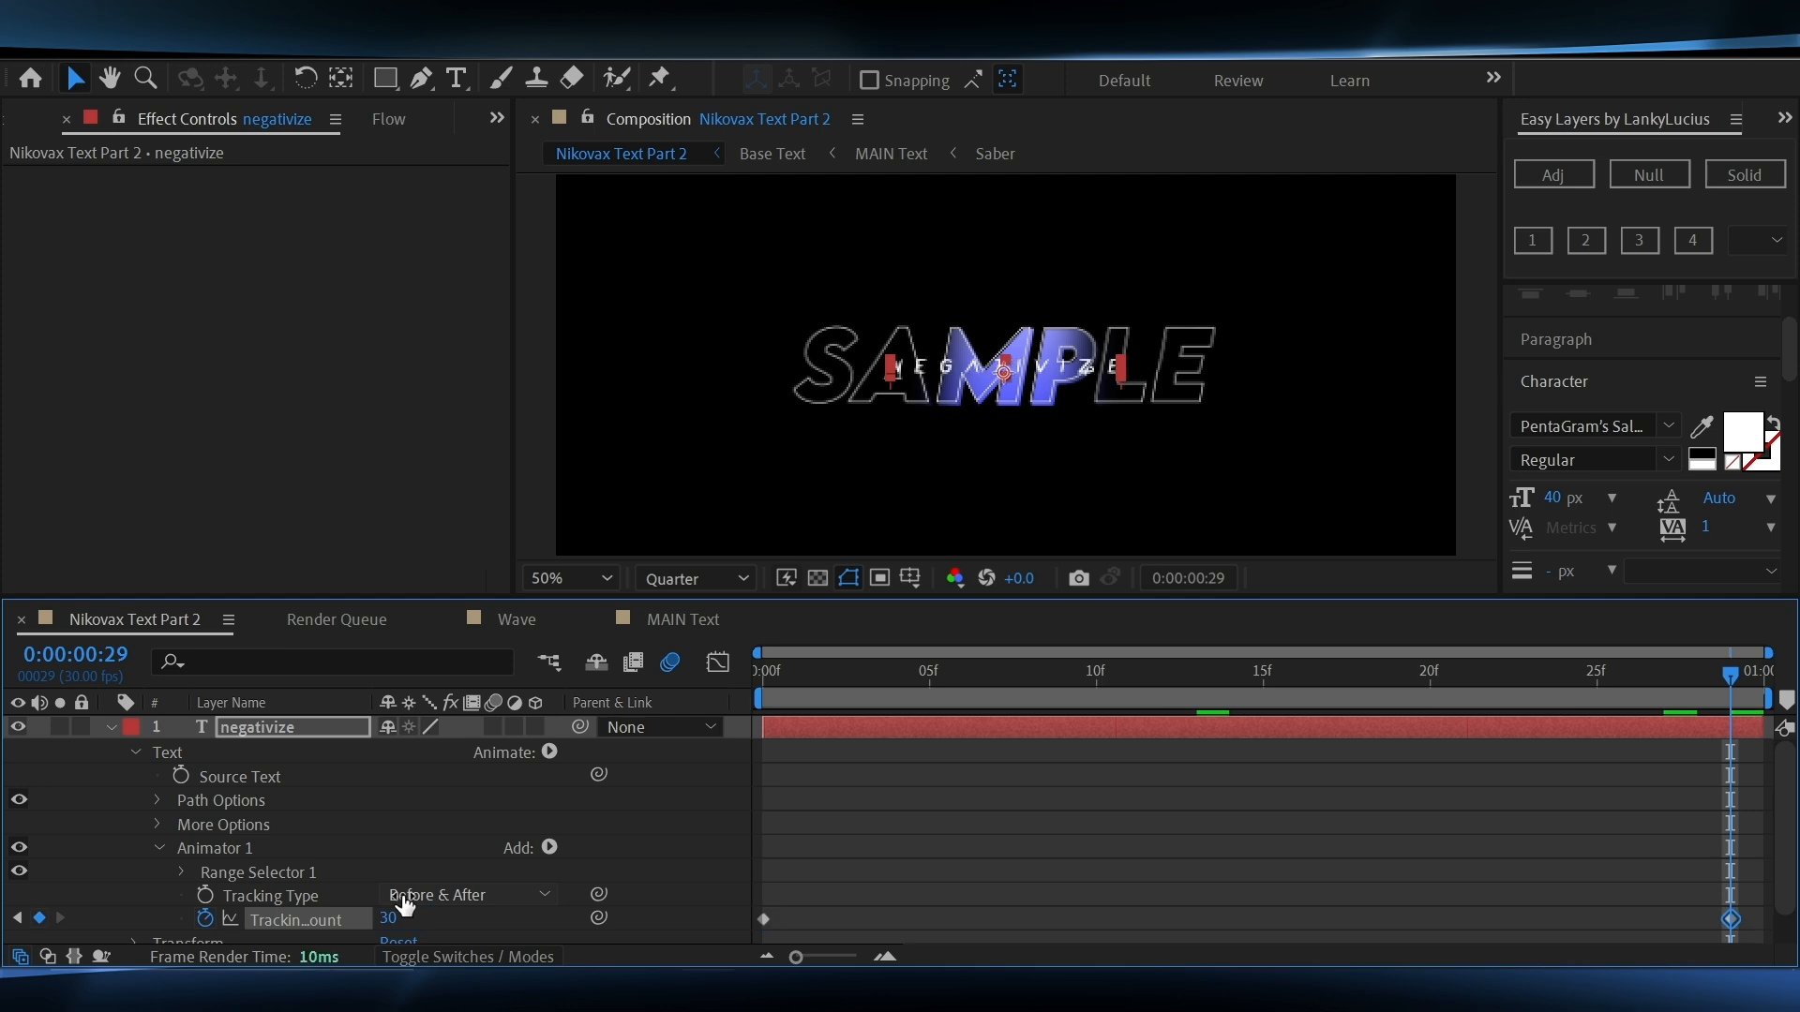
key(u)
drag(1732, 753, 1764, 754)
Apply the Flow easing preset B3 (0.00, 0.50, 0.50, 1.00) to the Tracking Amount keyframes and preview the animation from the start
key(Home)
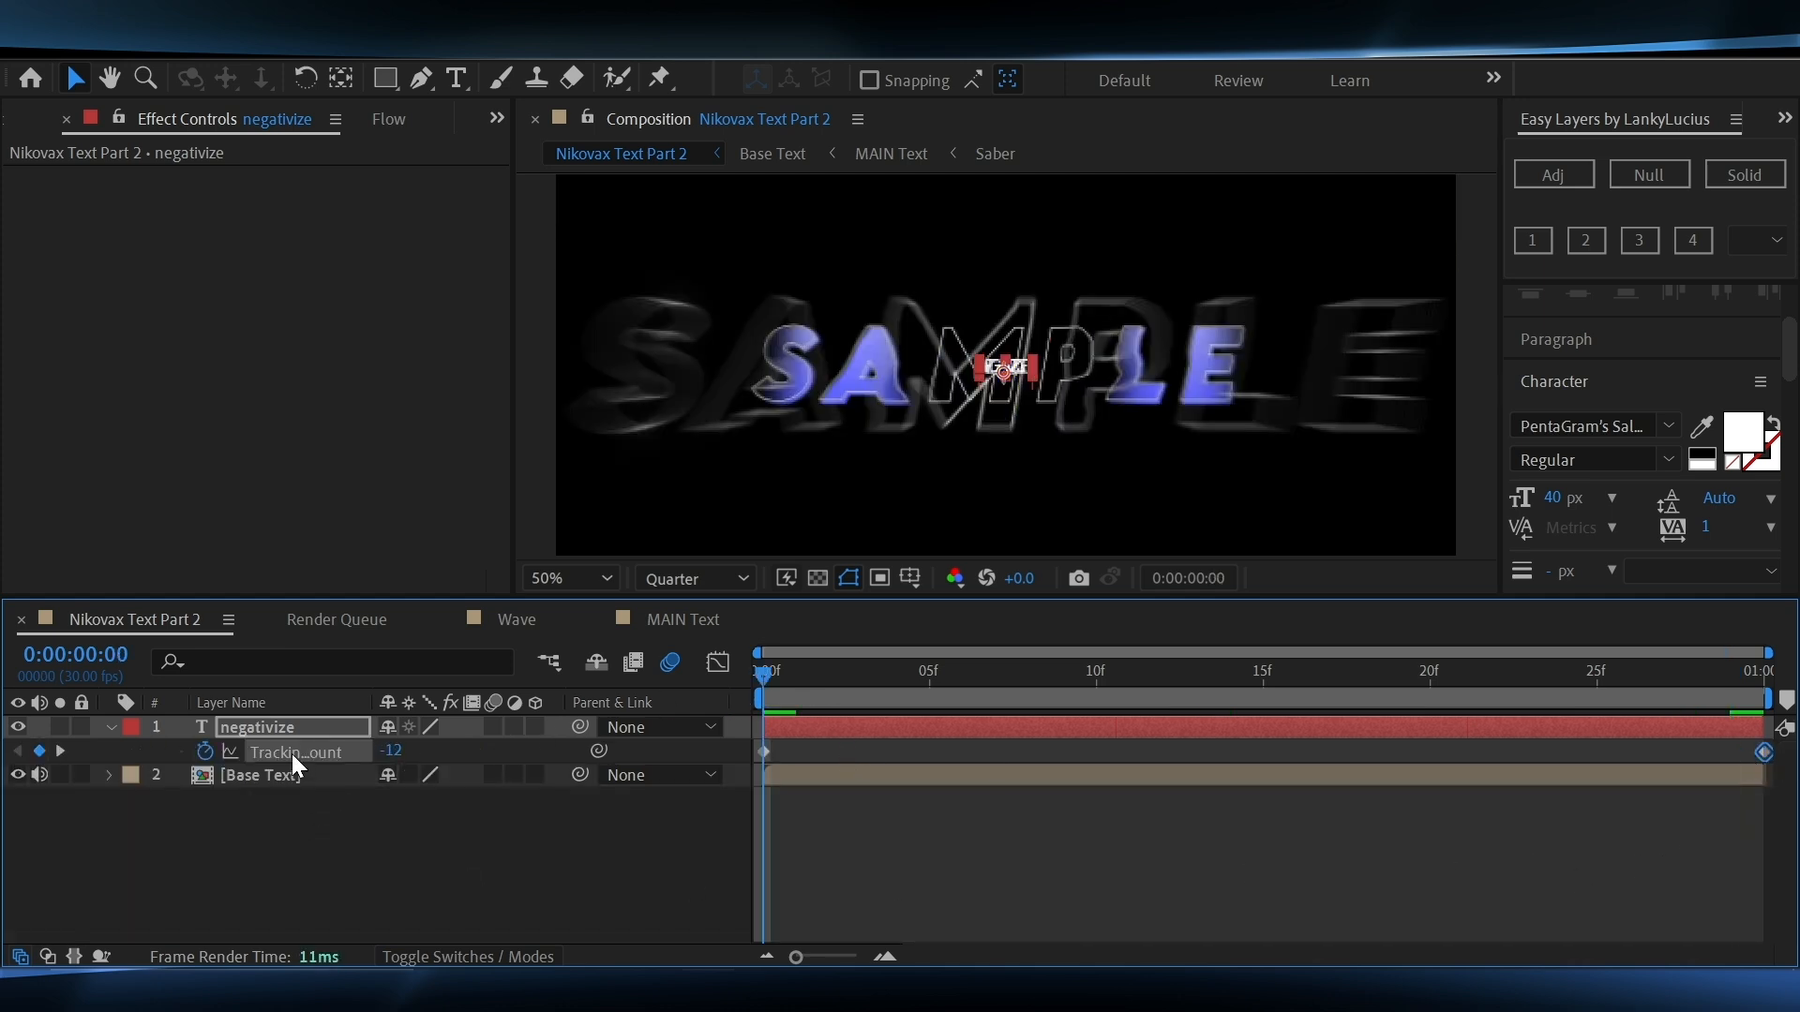
click(401, 120)
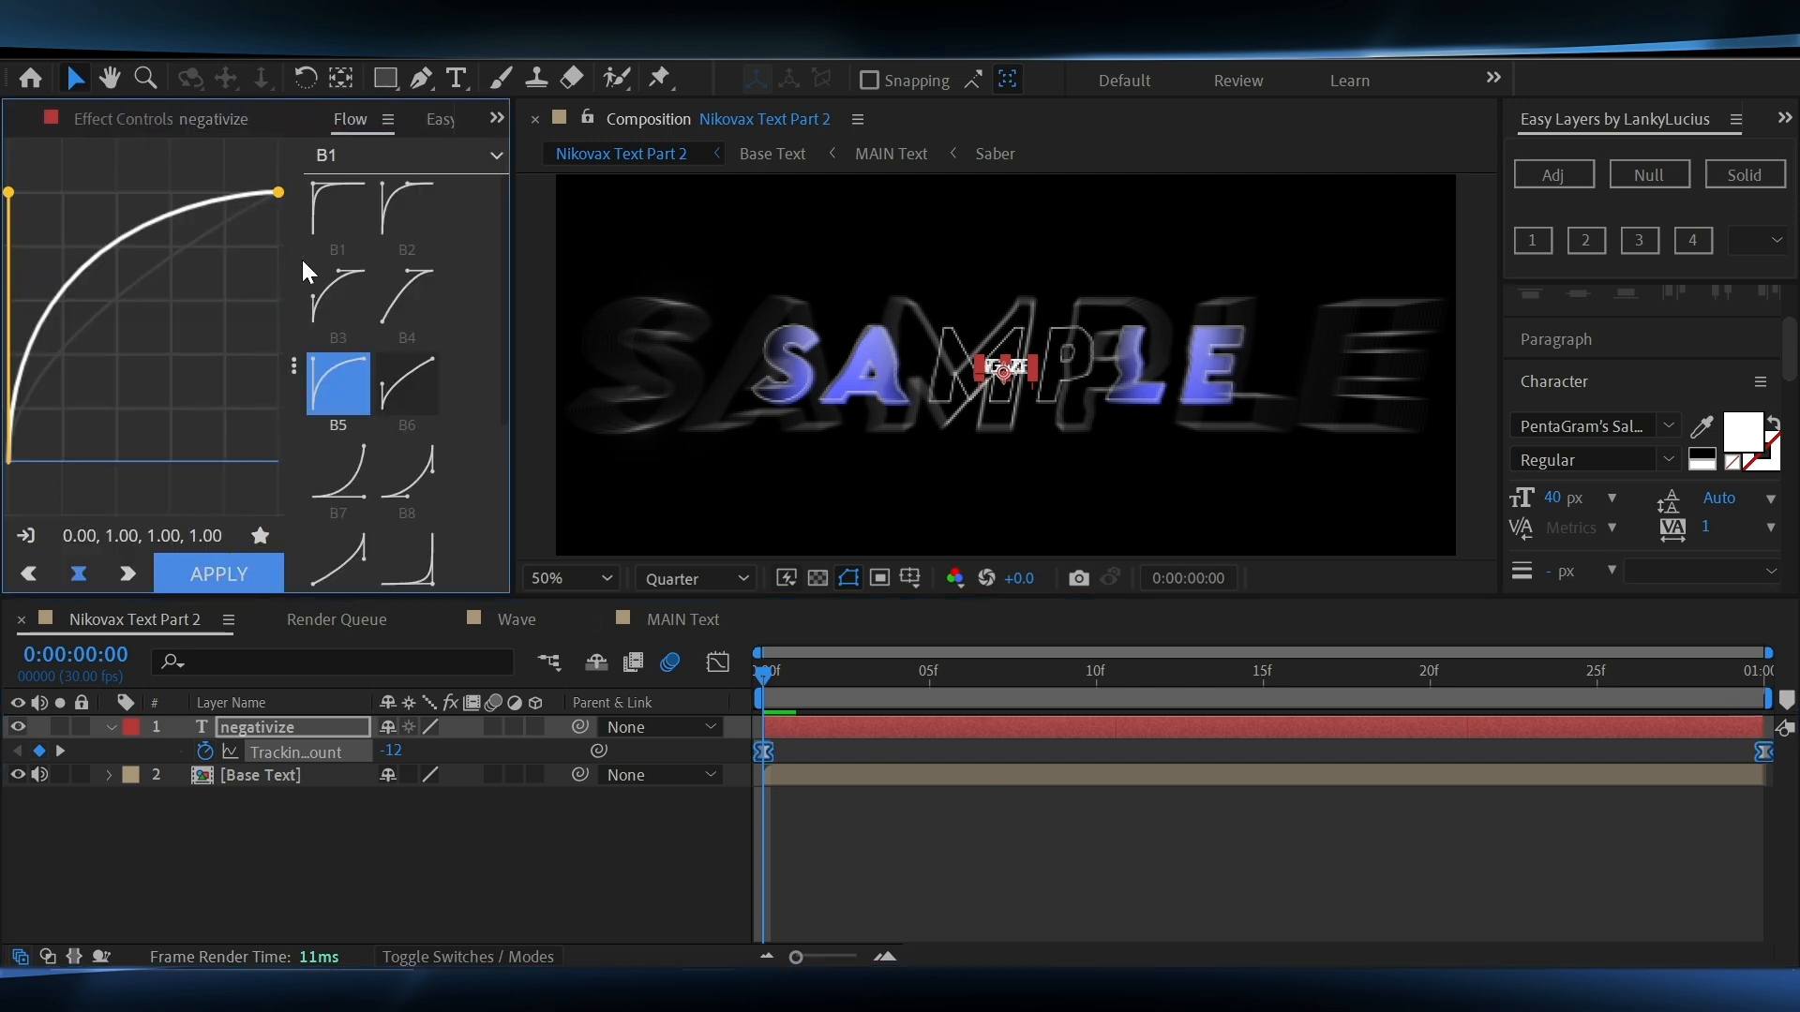
click(319, 281)
click(206, 567)
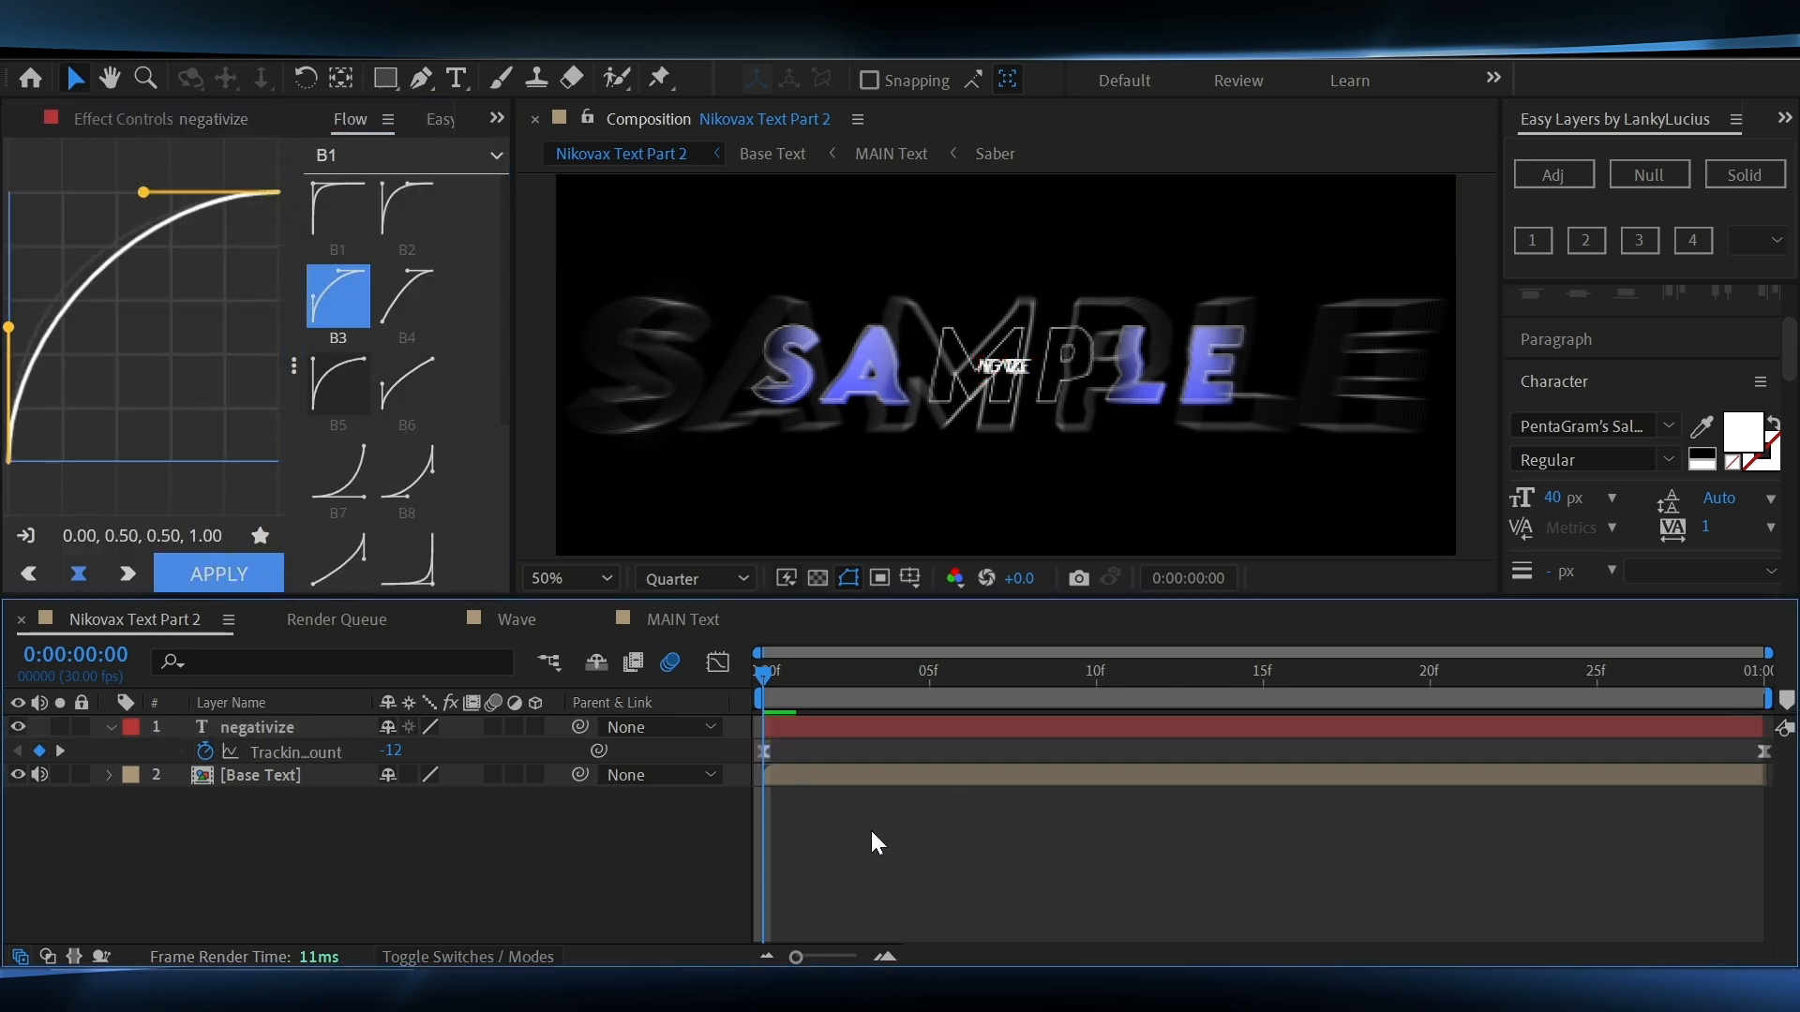
key(space)
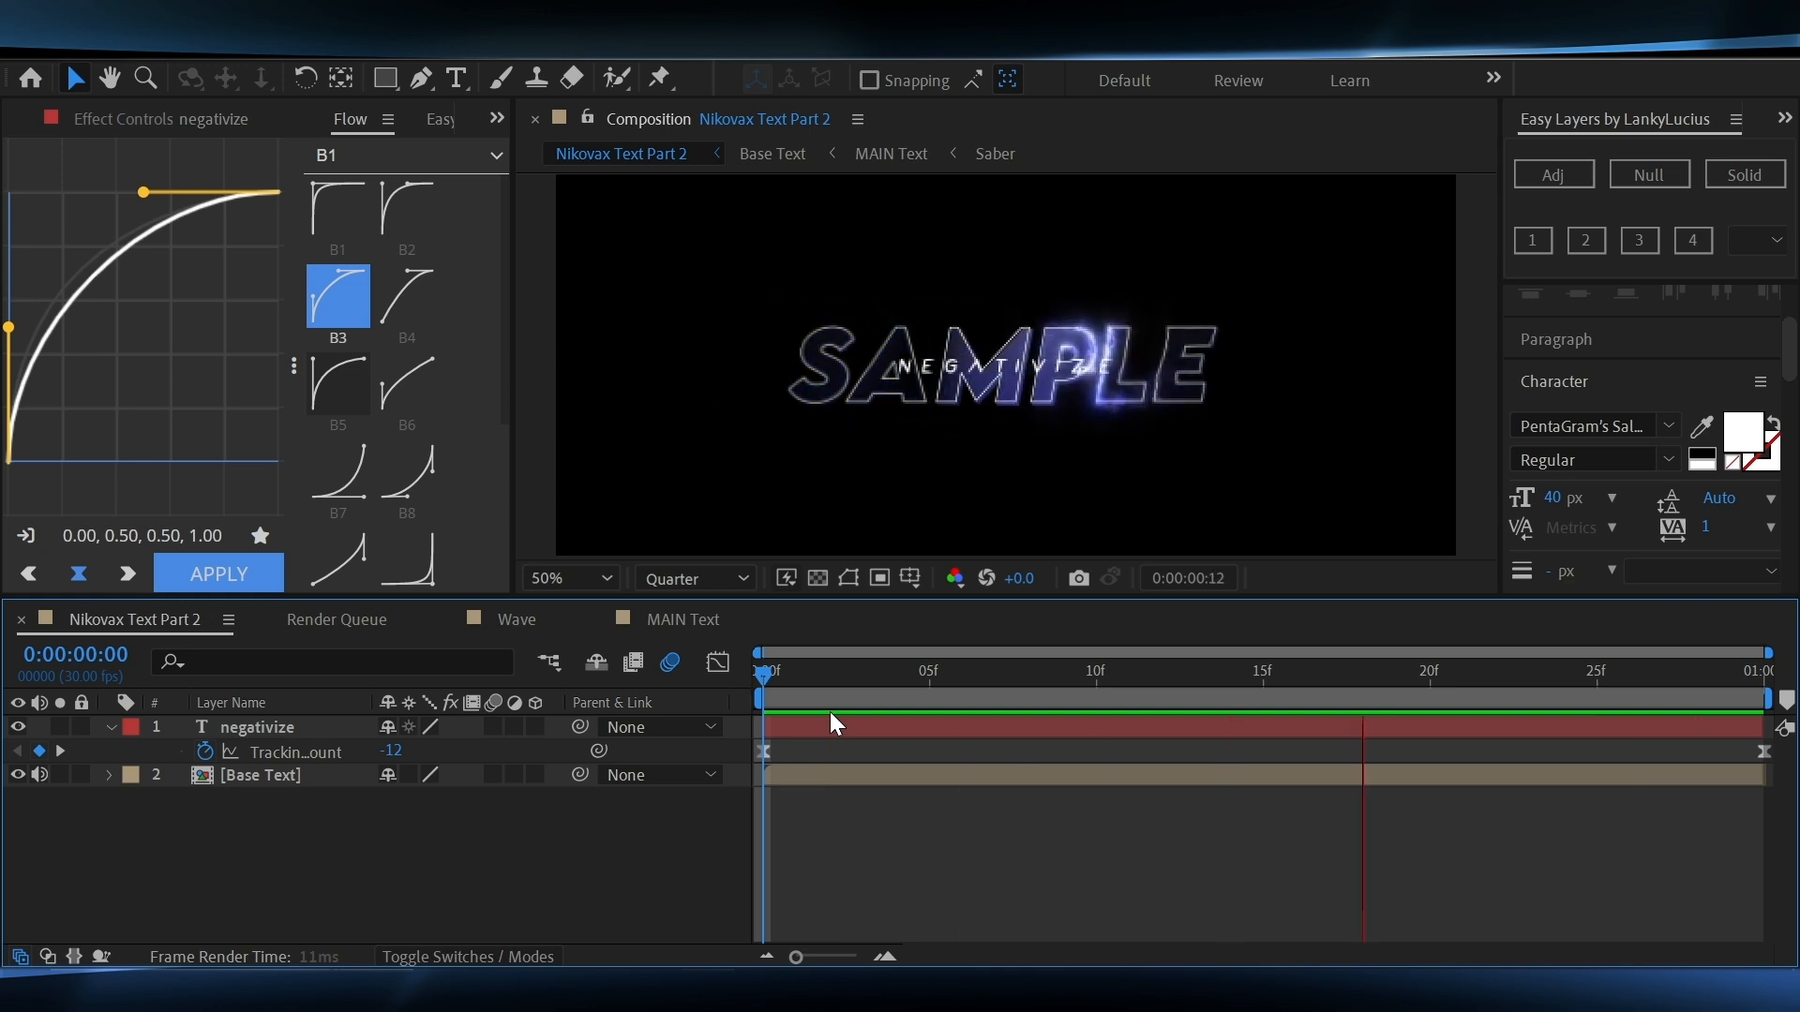
Apply the Flow easing preset B2 (0.00, 1.00, 0.50, 1.00) to the negativize layer's Tracking Amount keyframes
key(space)
click(245, 756)
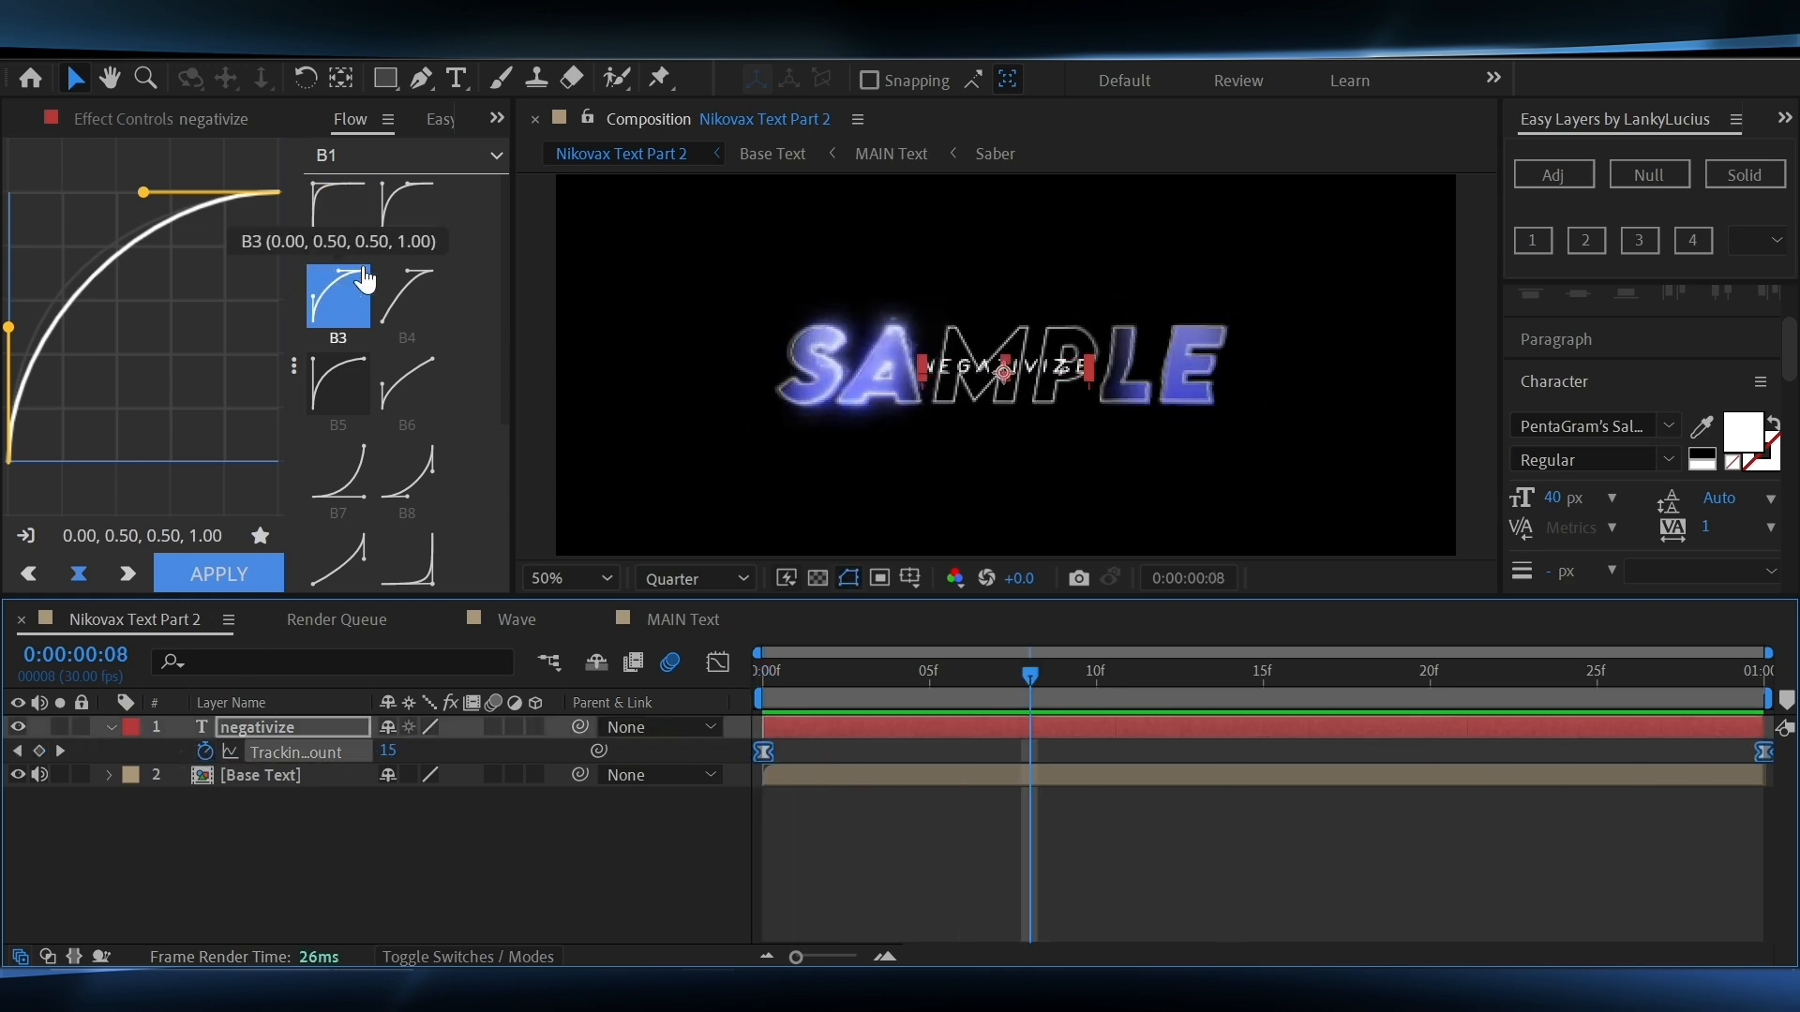
click(366, 244)
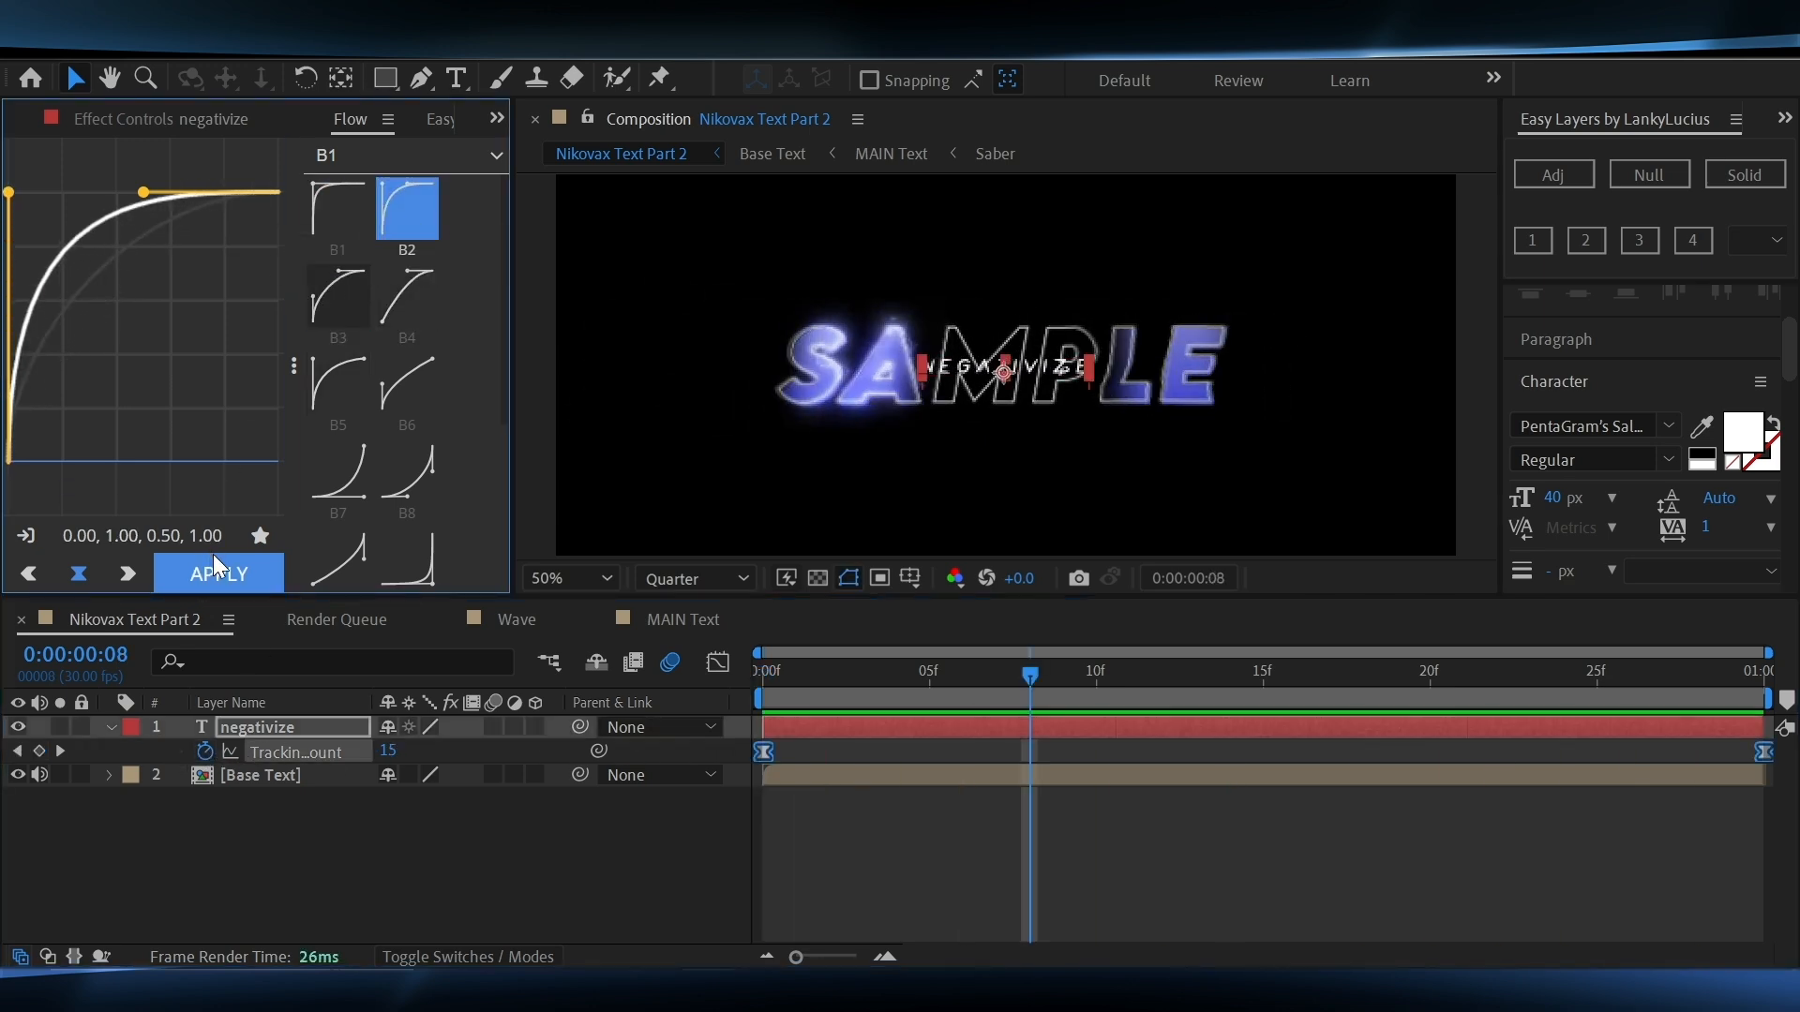
click(217, 557)
click(1014, 836)
Enable motion blur on the negativize and Base Text layers and preview the animation
key(space)
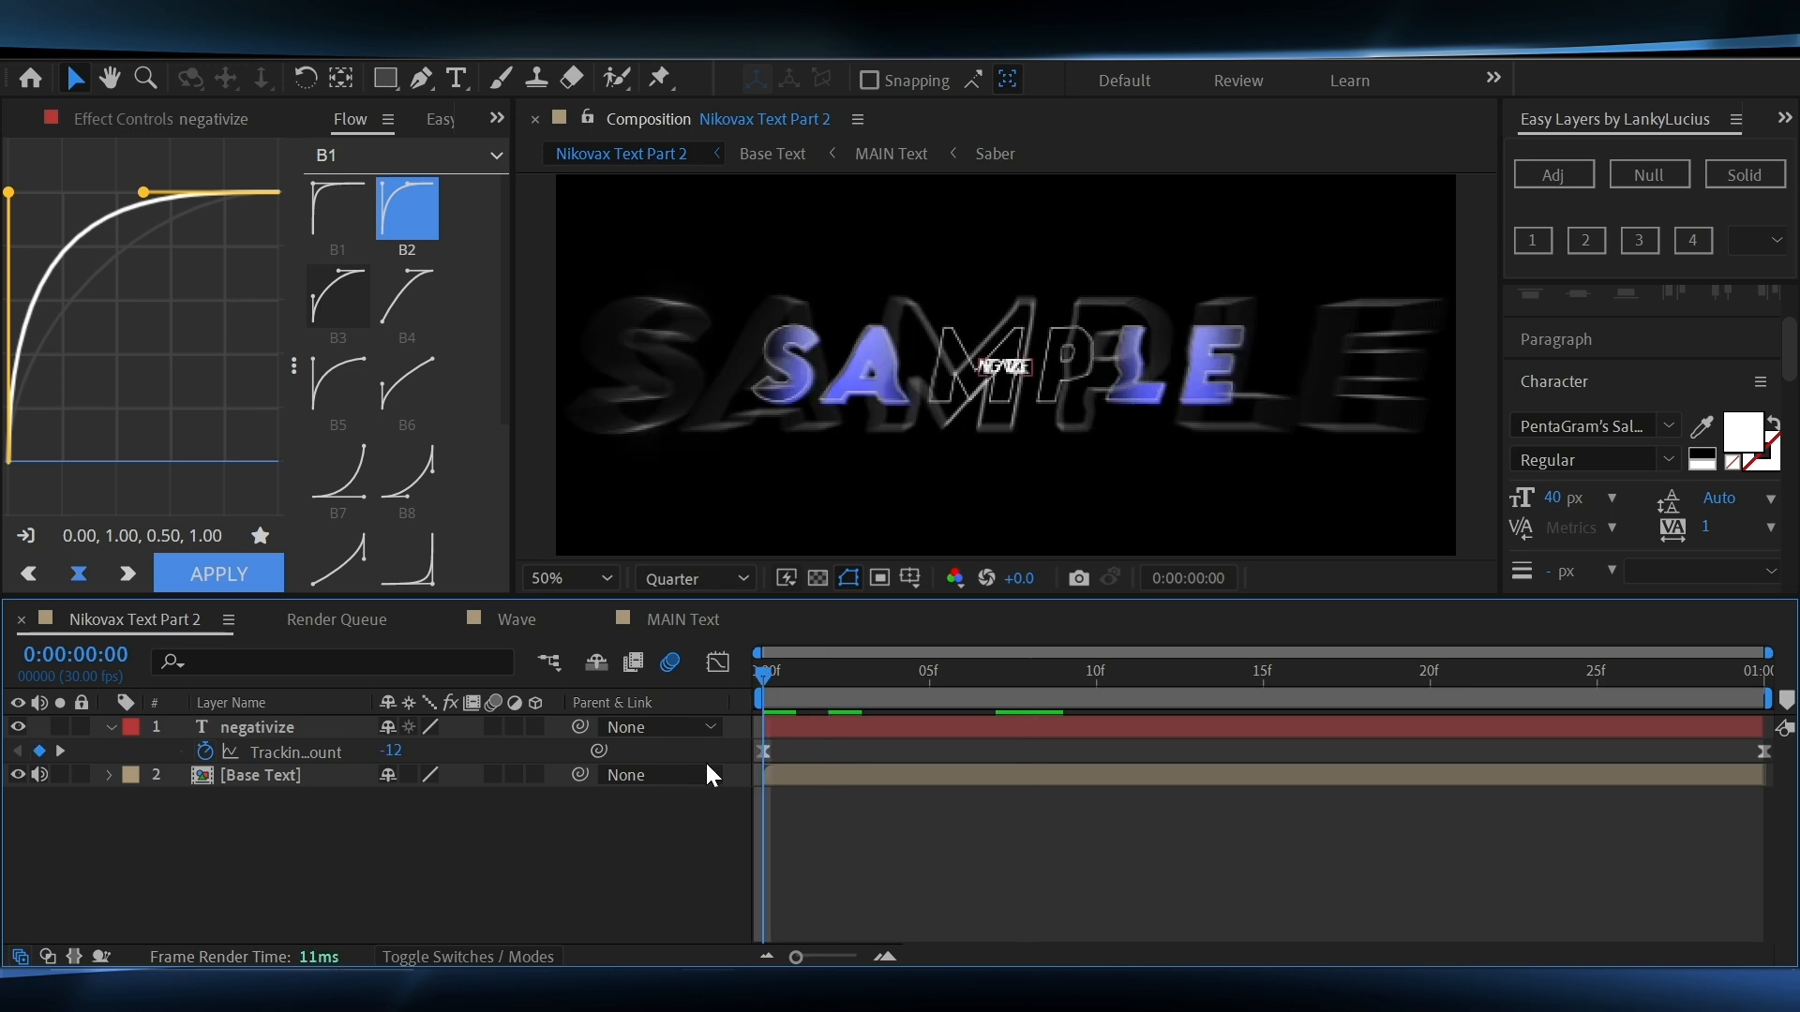
drag(495, 729, 509, 791)
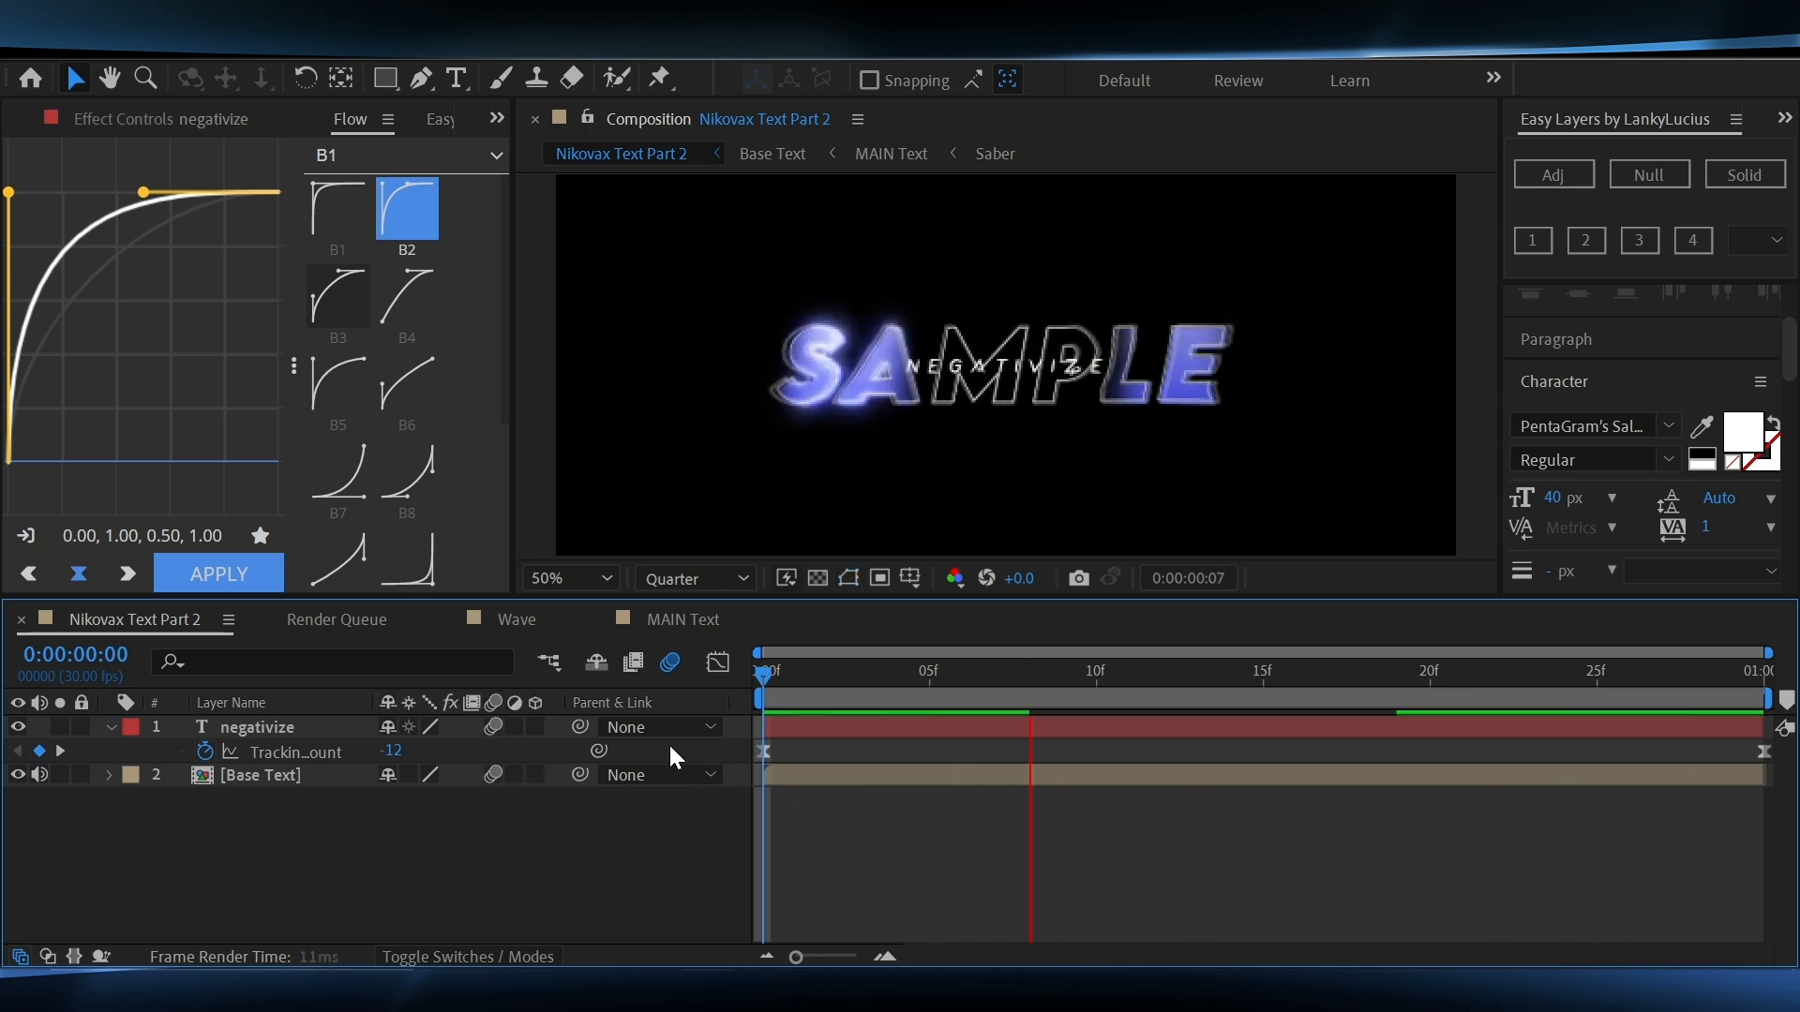
key(space)
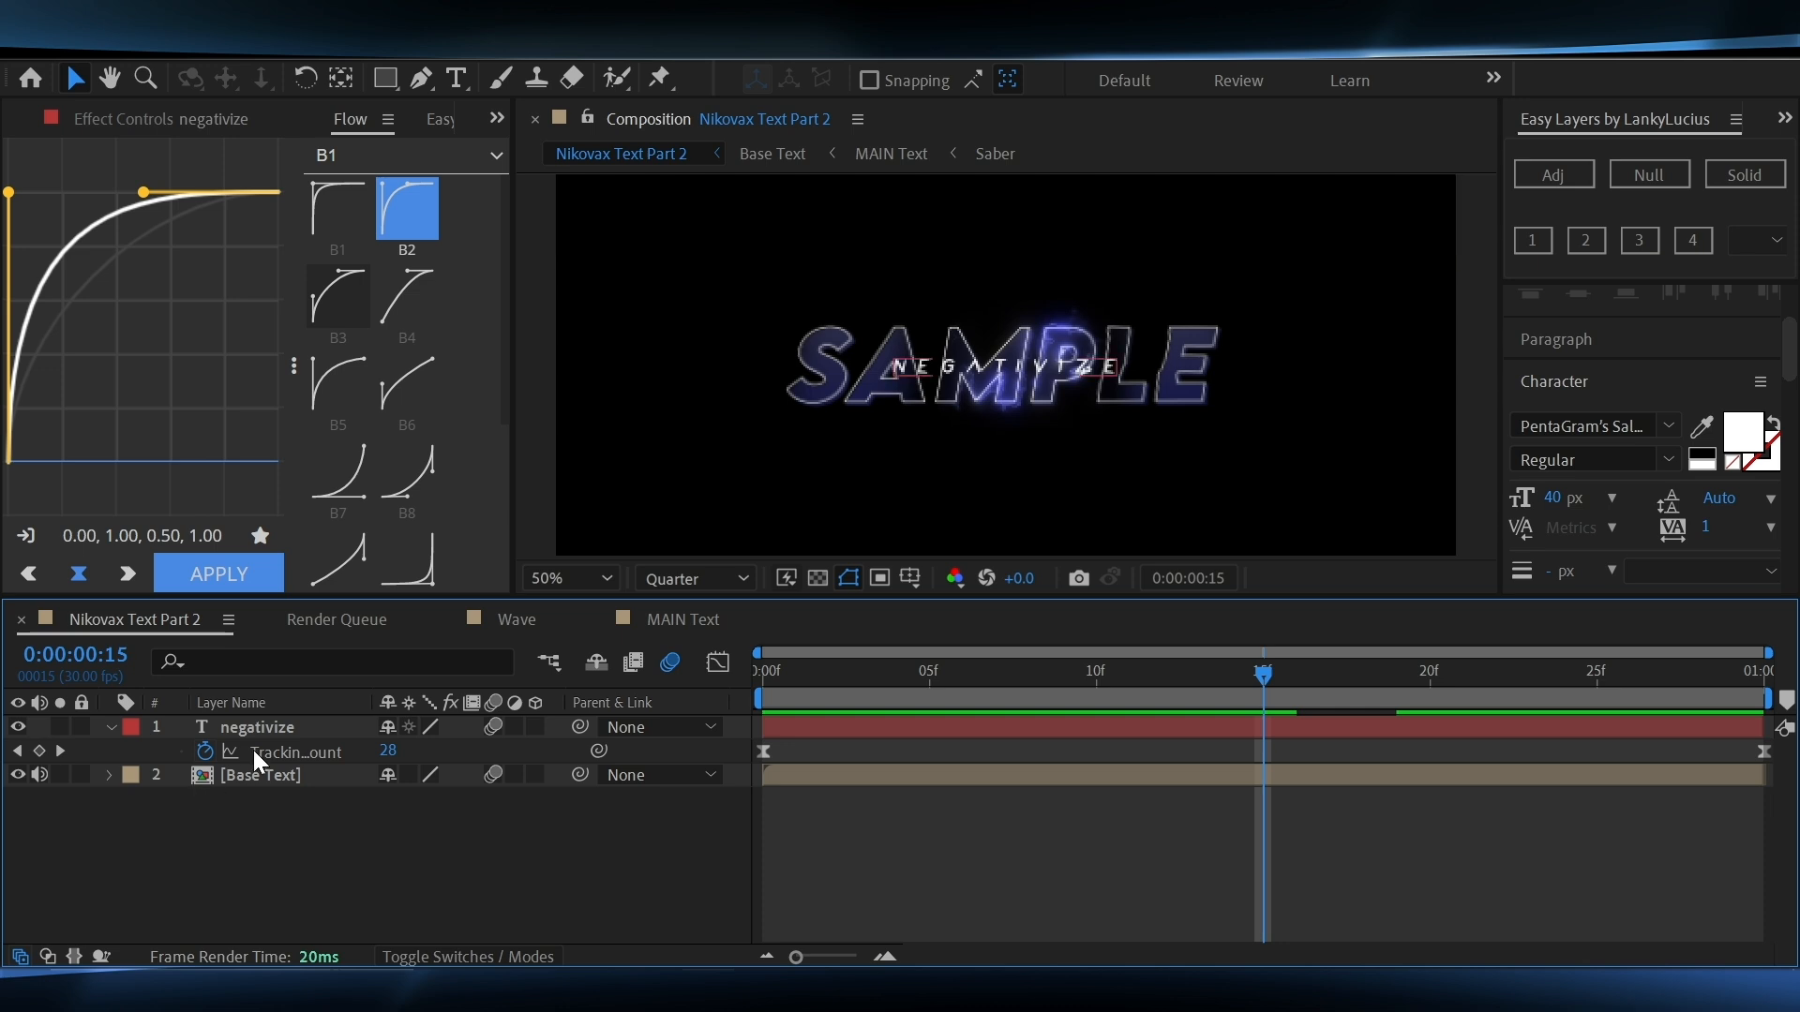
Add a Drop Shadow effect to the negativize layer
click(267, 728)
key(ctrl+space)
text(dr)
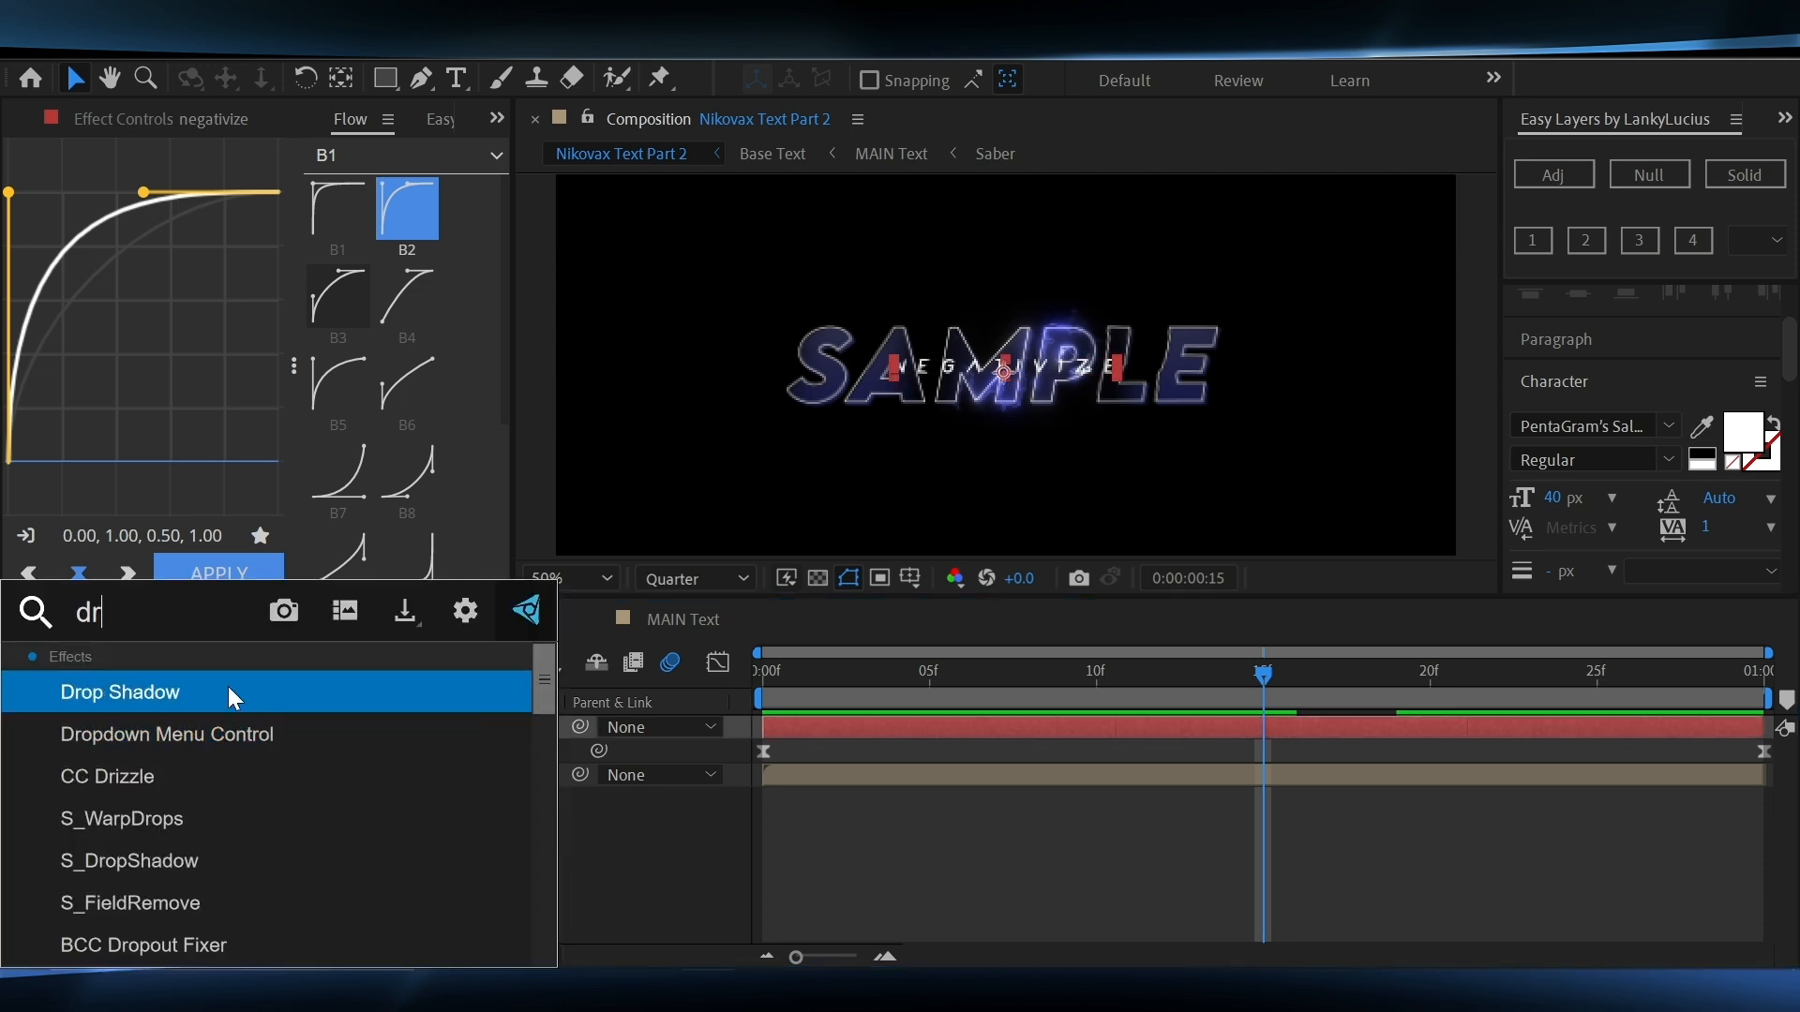
click(228, 693)
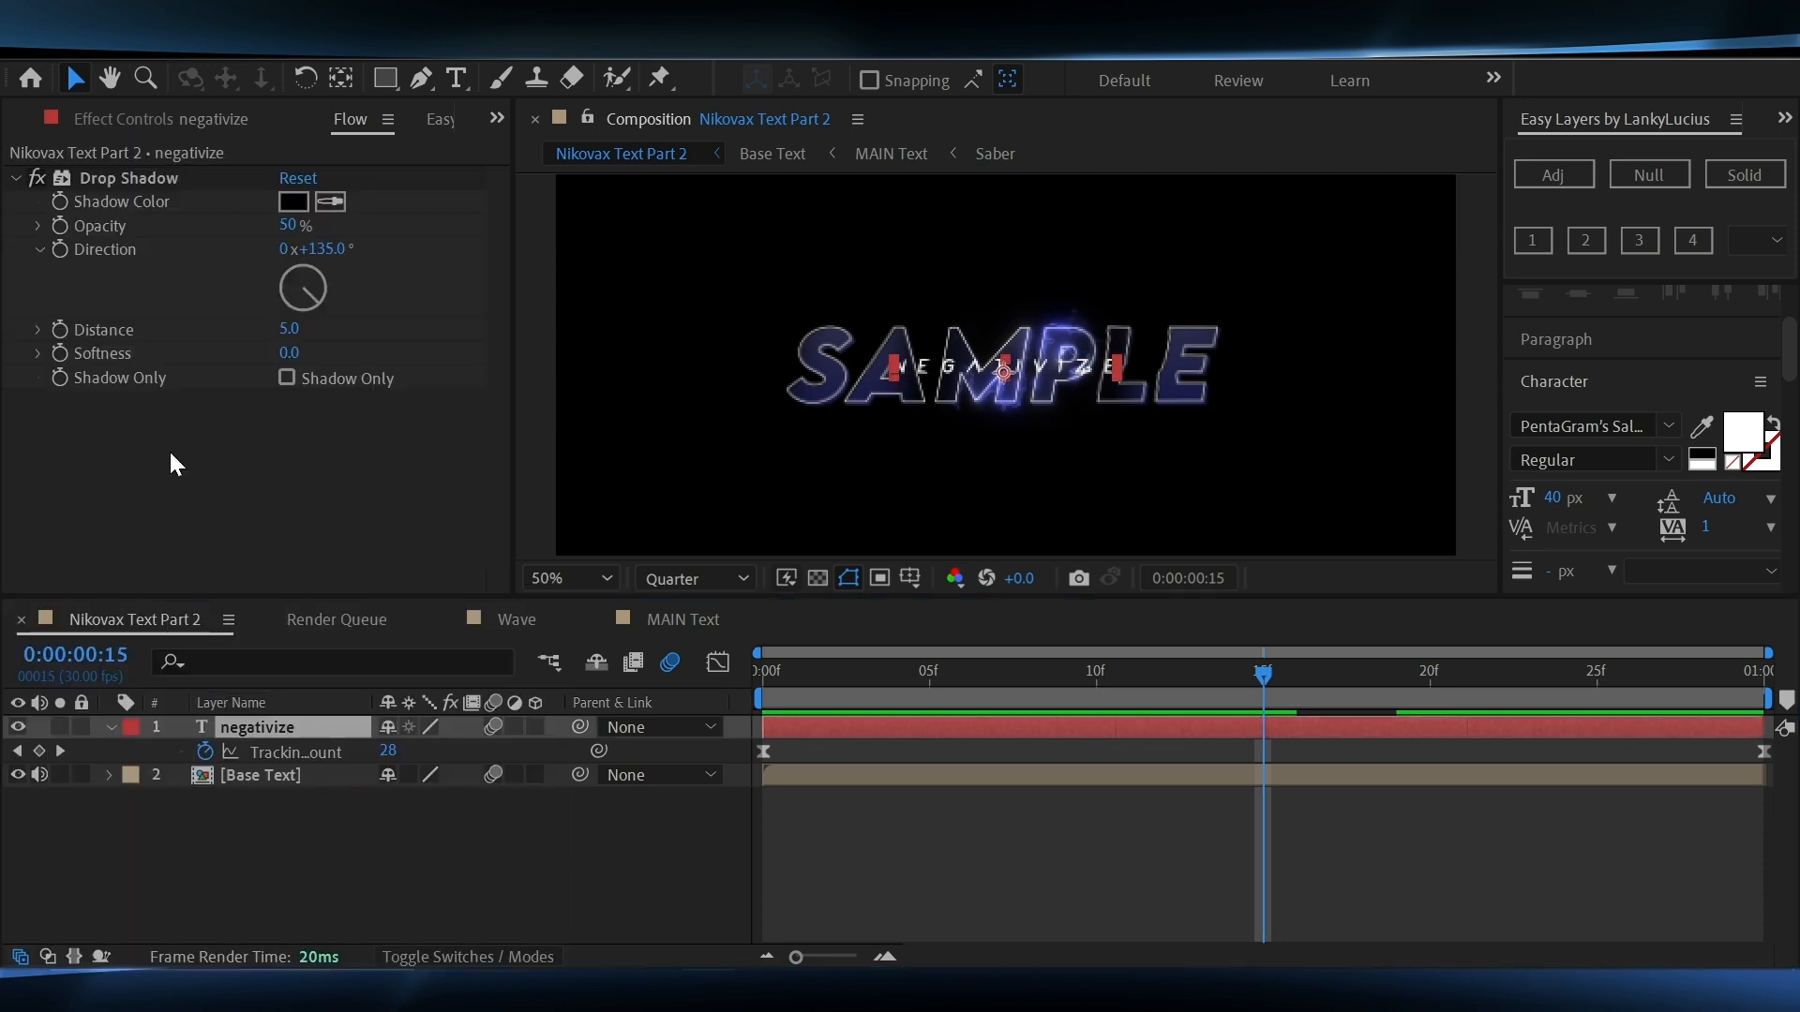
Solo the negativize layer and show frame 29 at Full resolution over the transparency grid
click(60, 728)
click(714, 578)
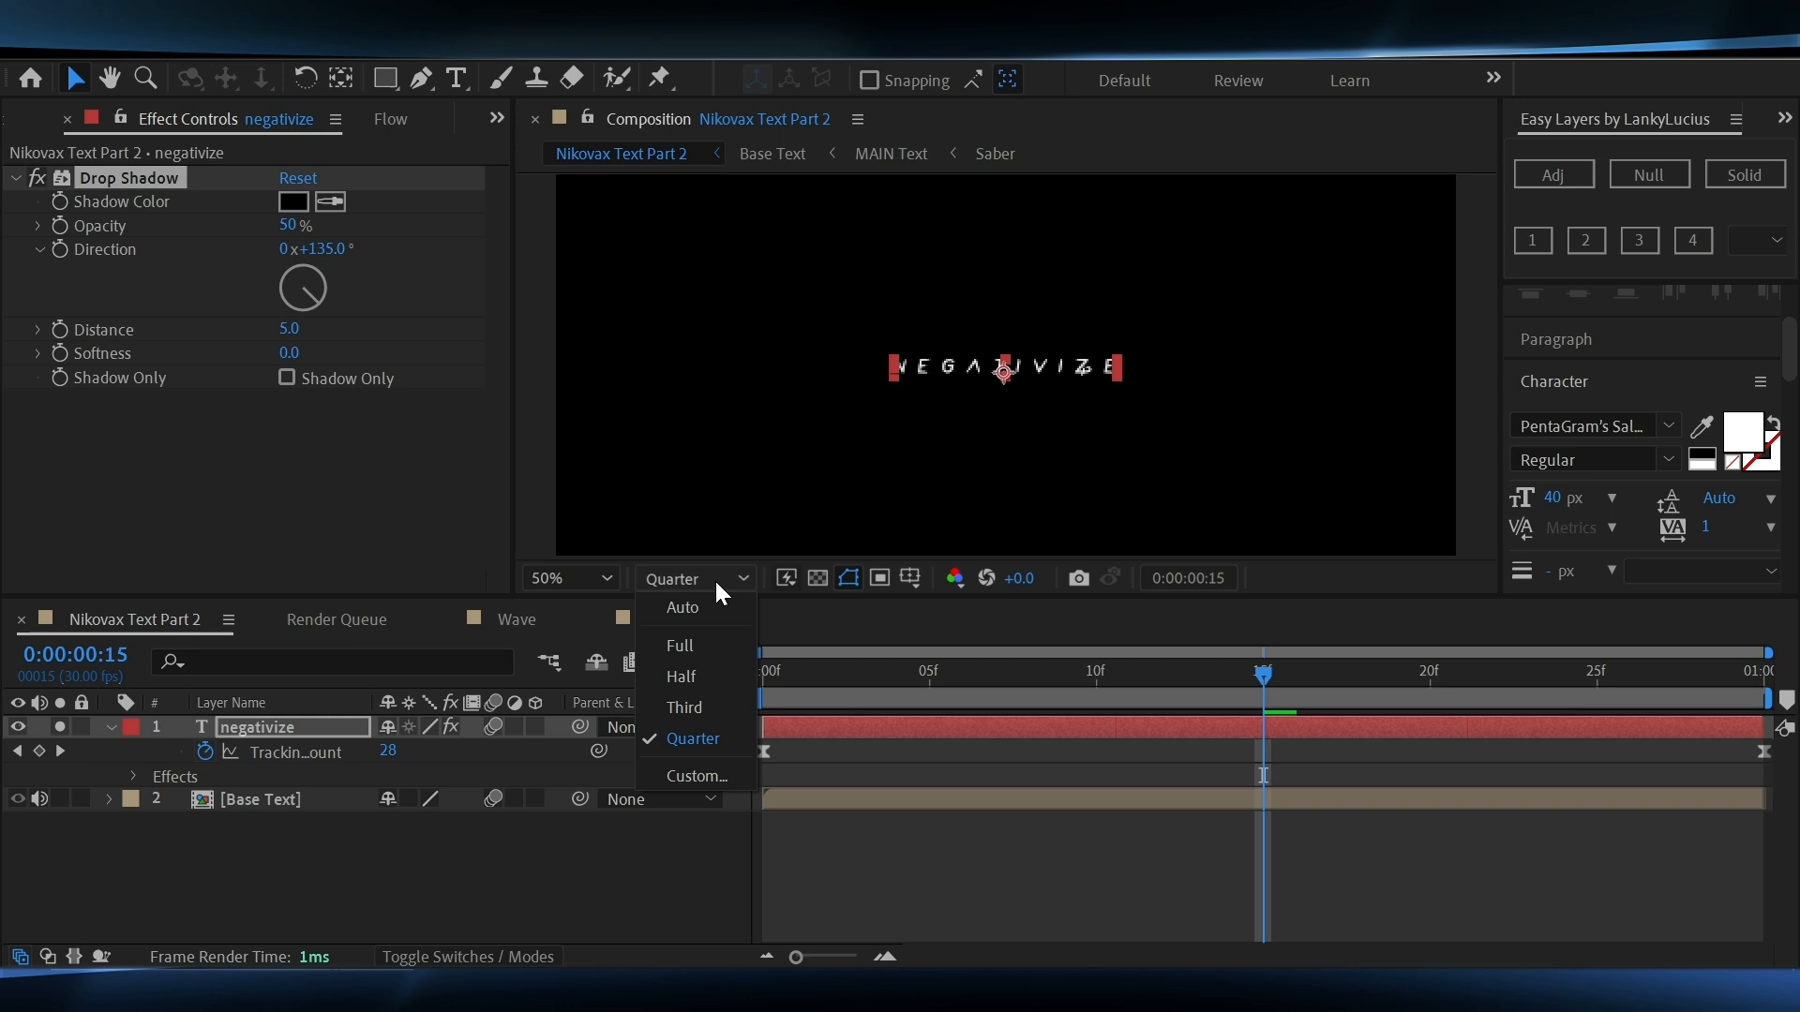
click(677, 651)
click(818, 578)
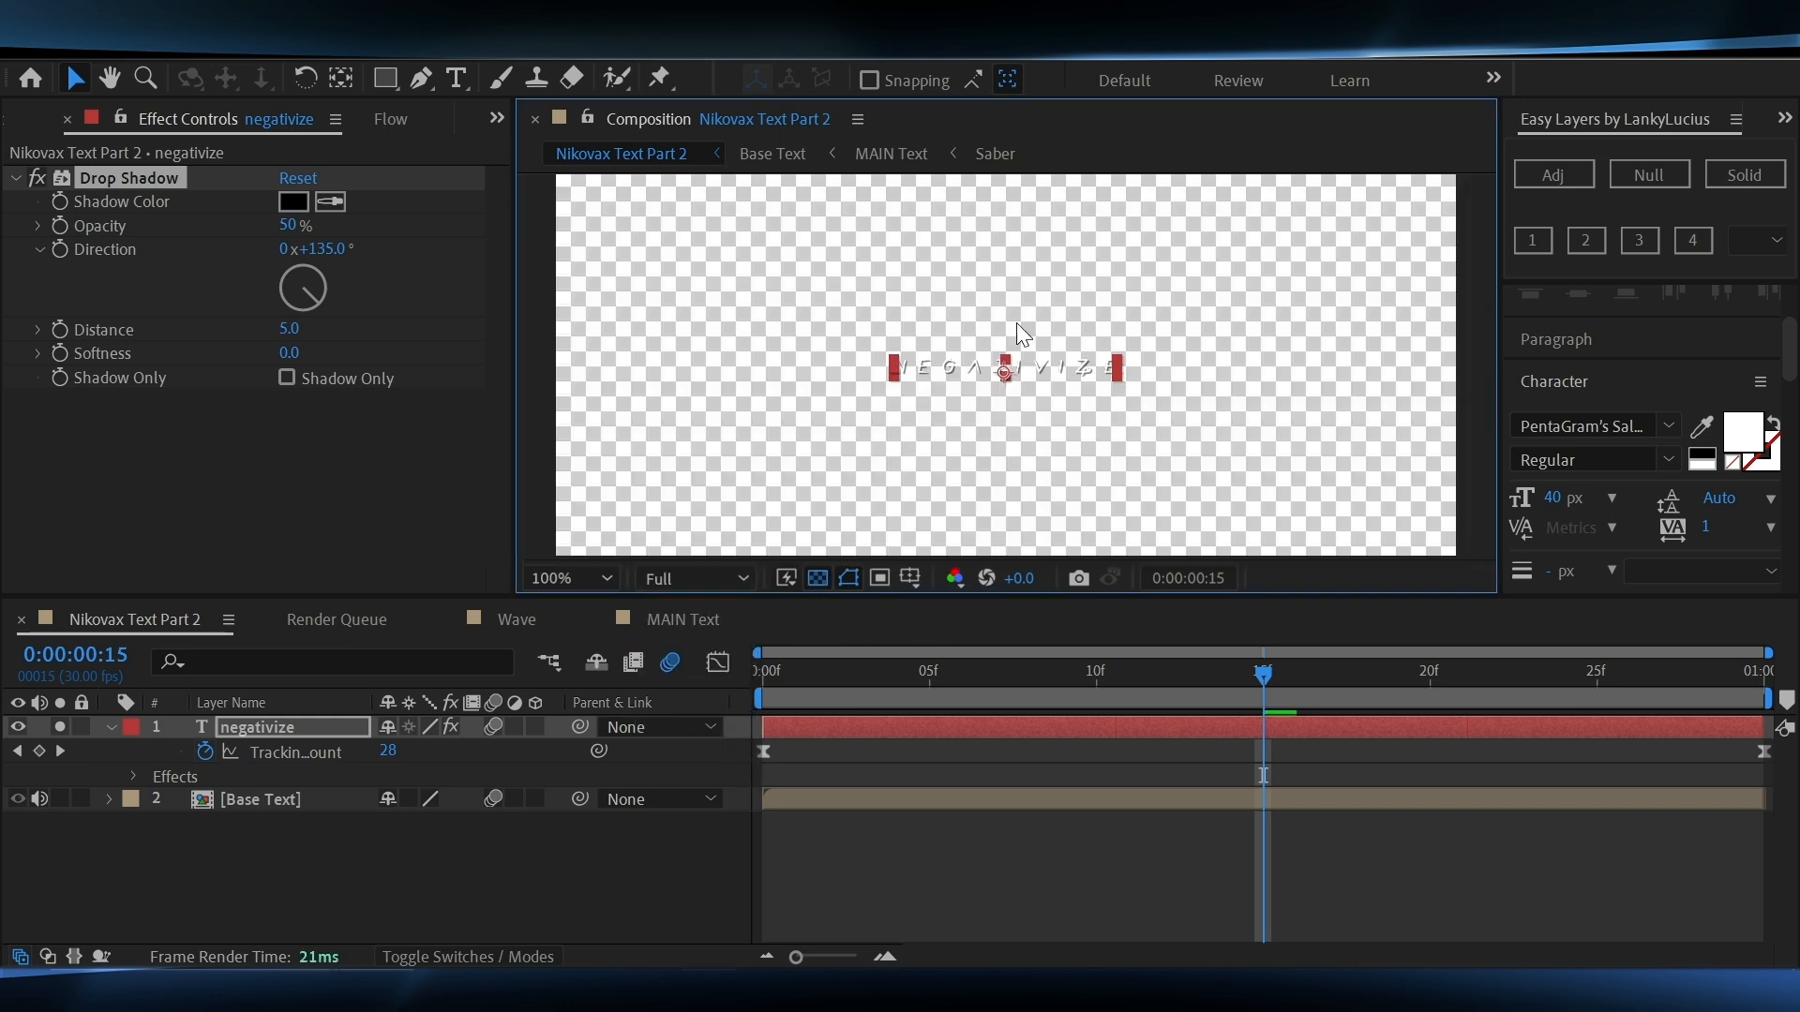
drag(1335, 675, 1729, 675)
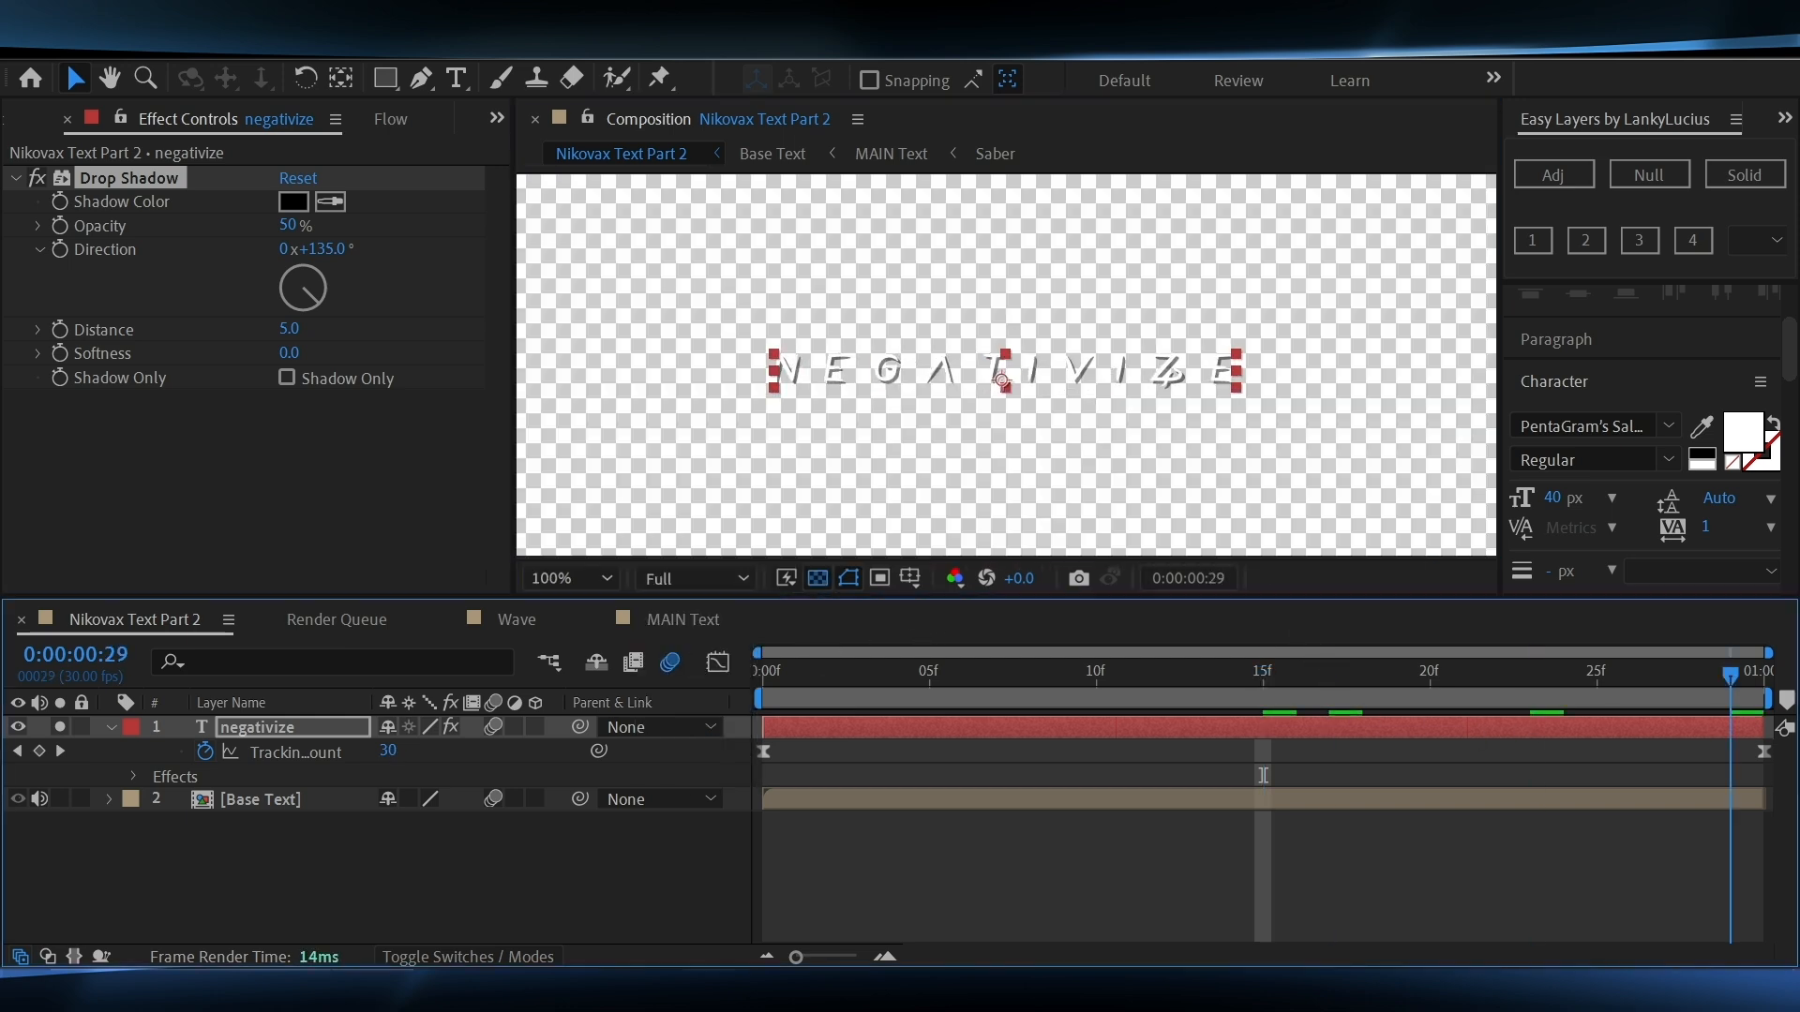
Draw a black-filled rounded rectangle as a thin bar covering the whole width of the negativize text
drag(384, 83, 431, 112)
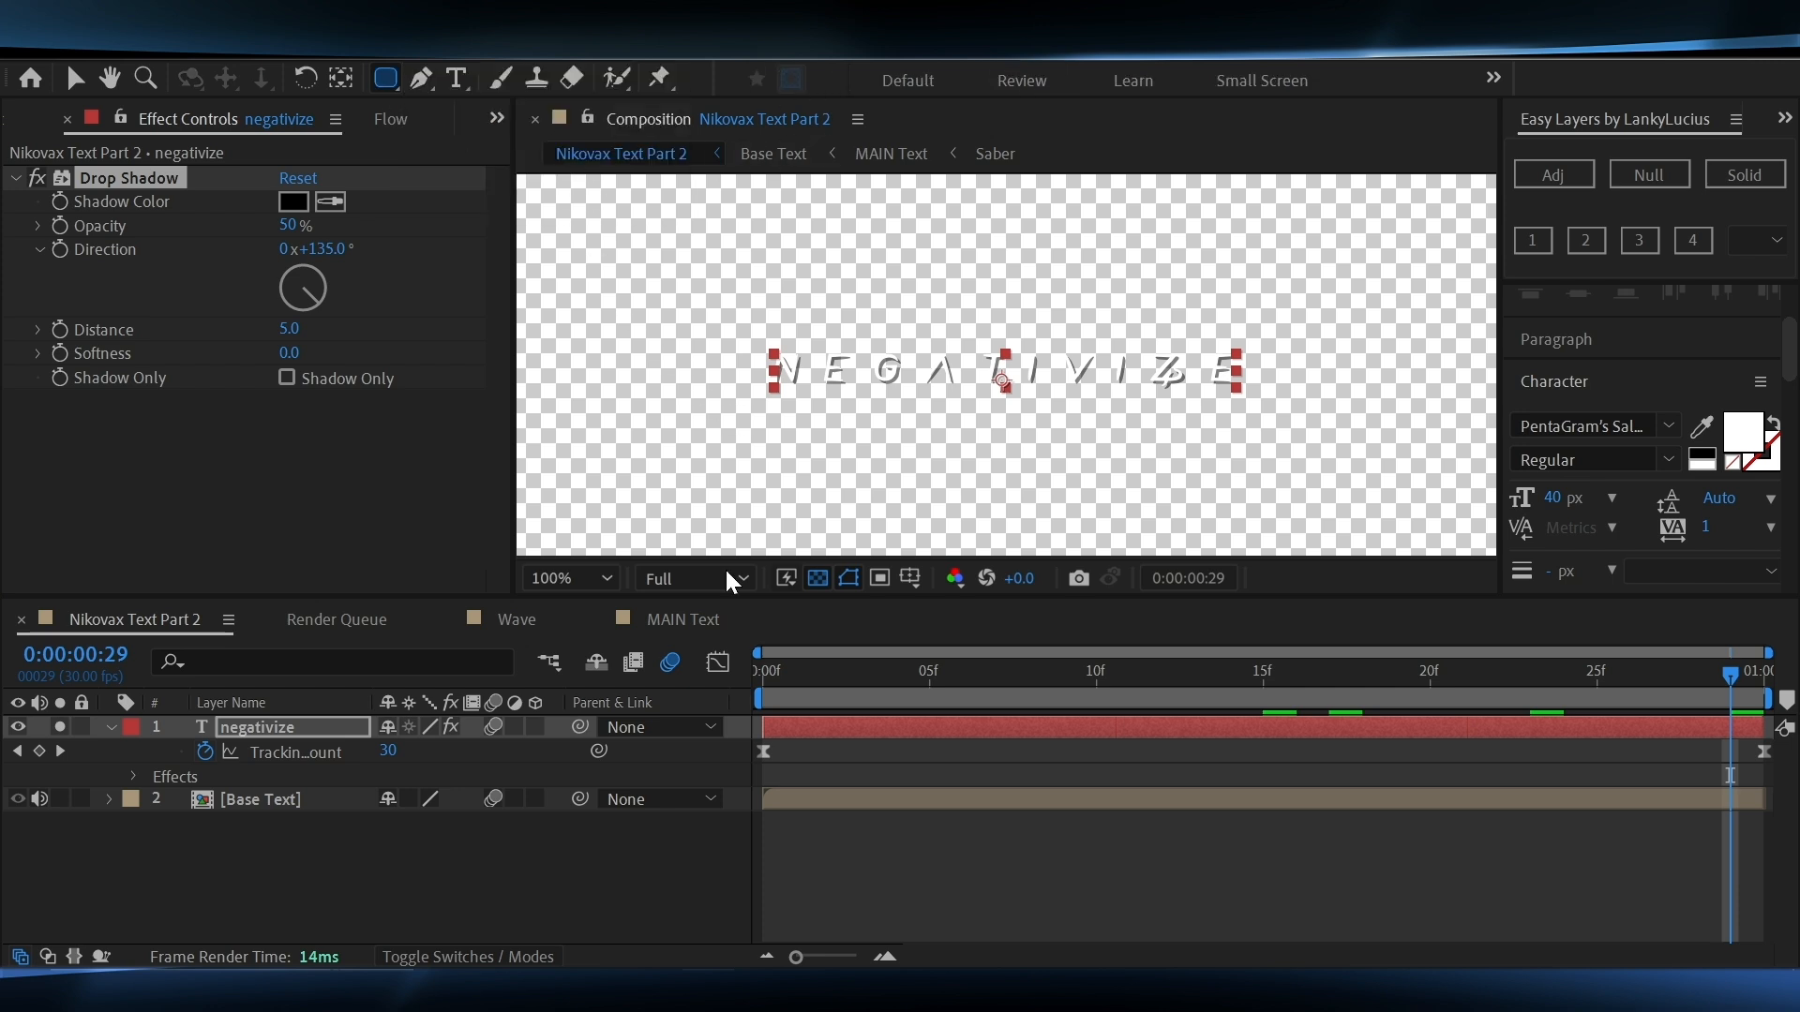
click(882, 825)
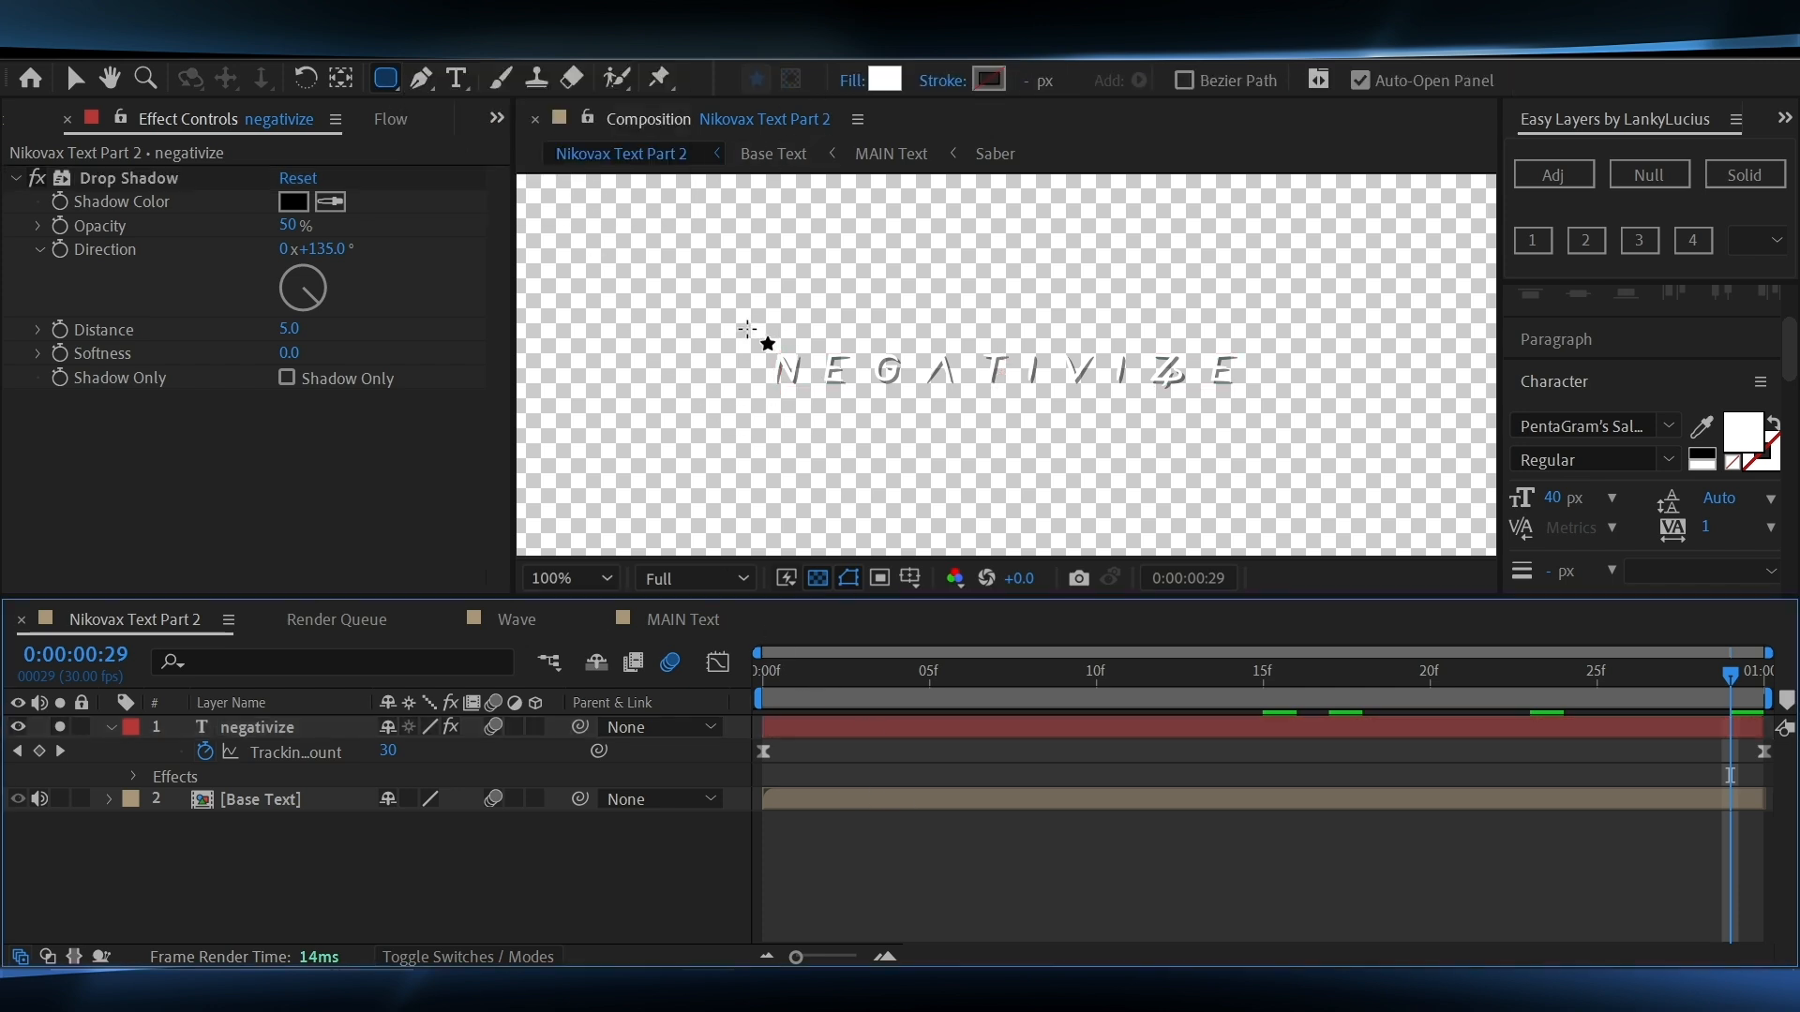
click(886, 80)
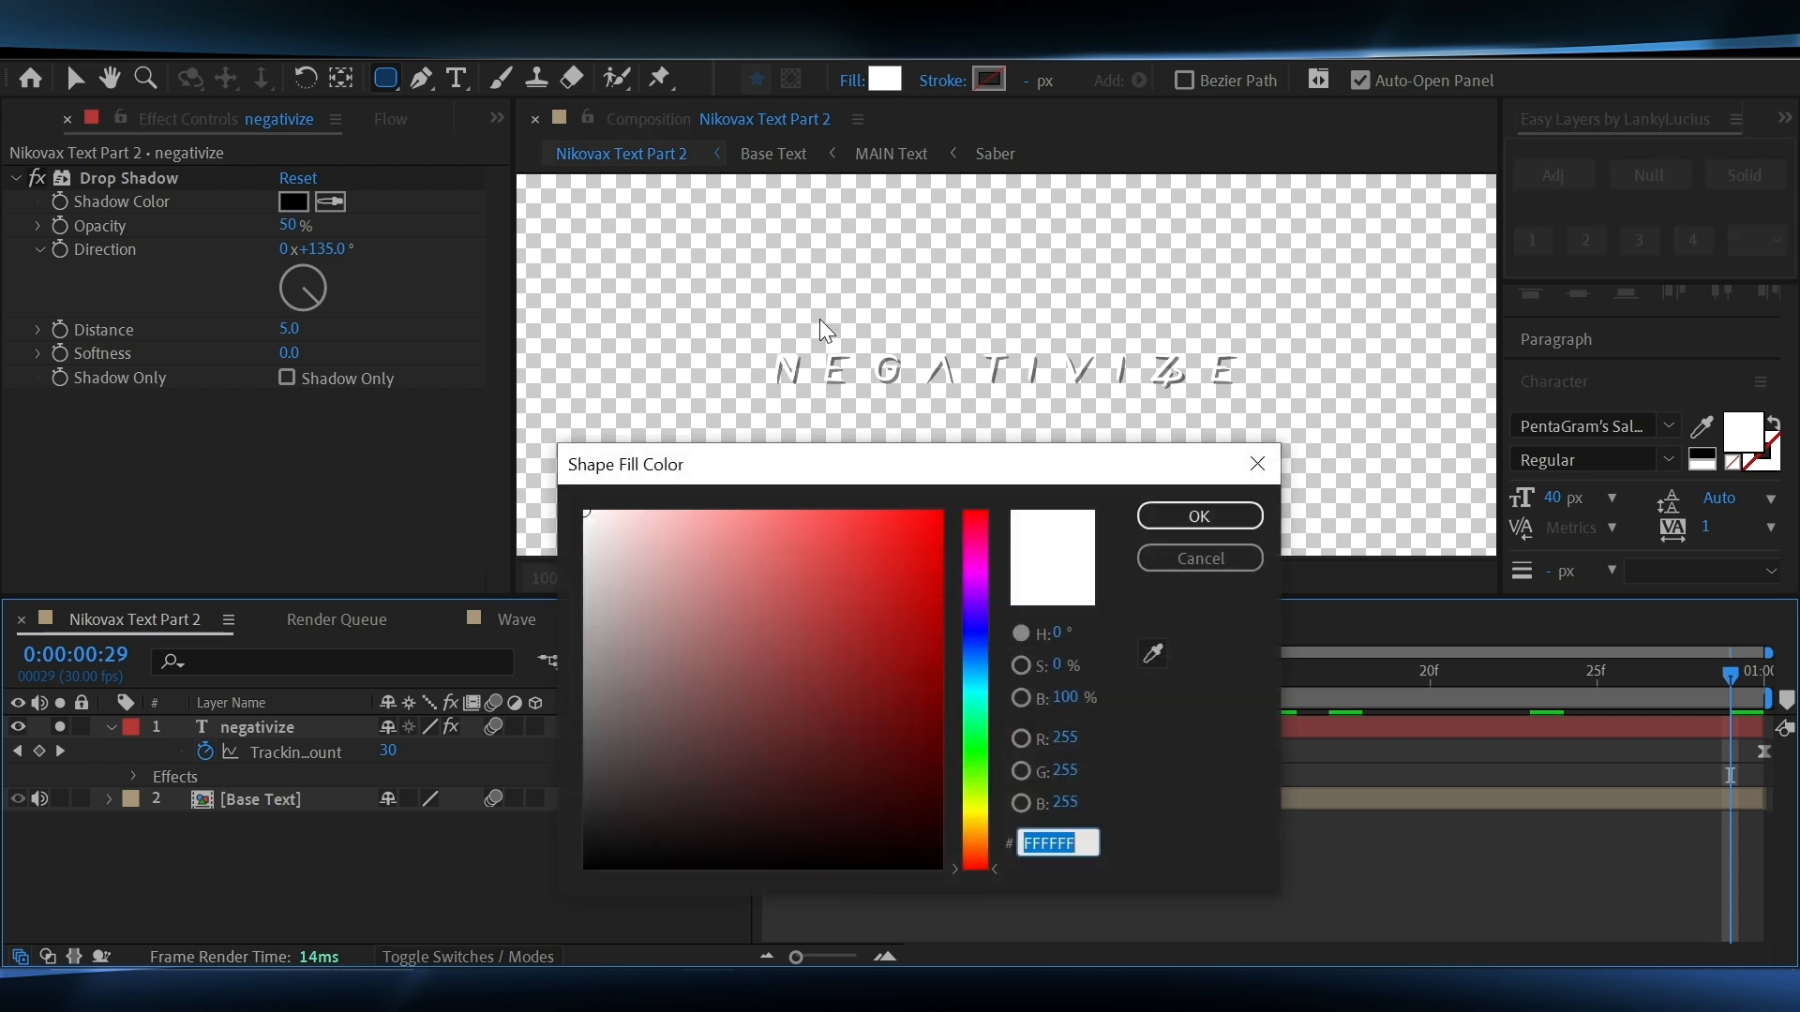
click(1176, 532)
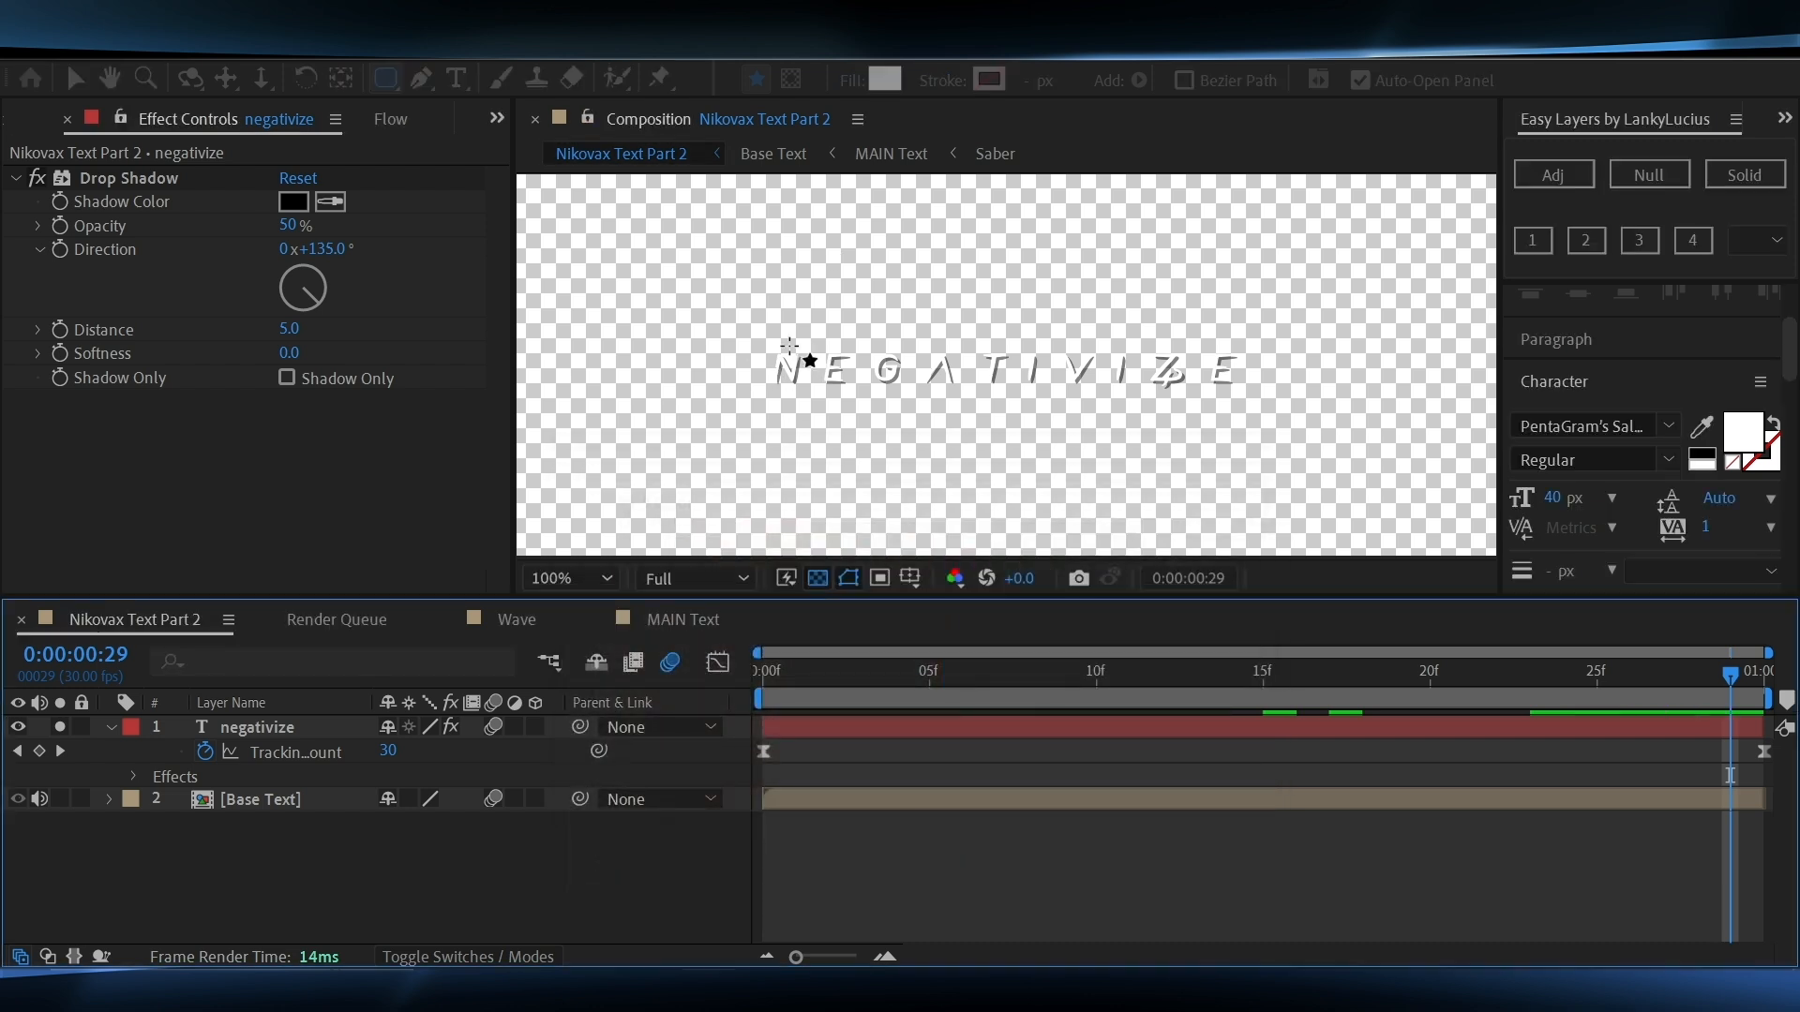
drag(782, 368, 1275, 388)
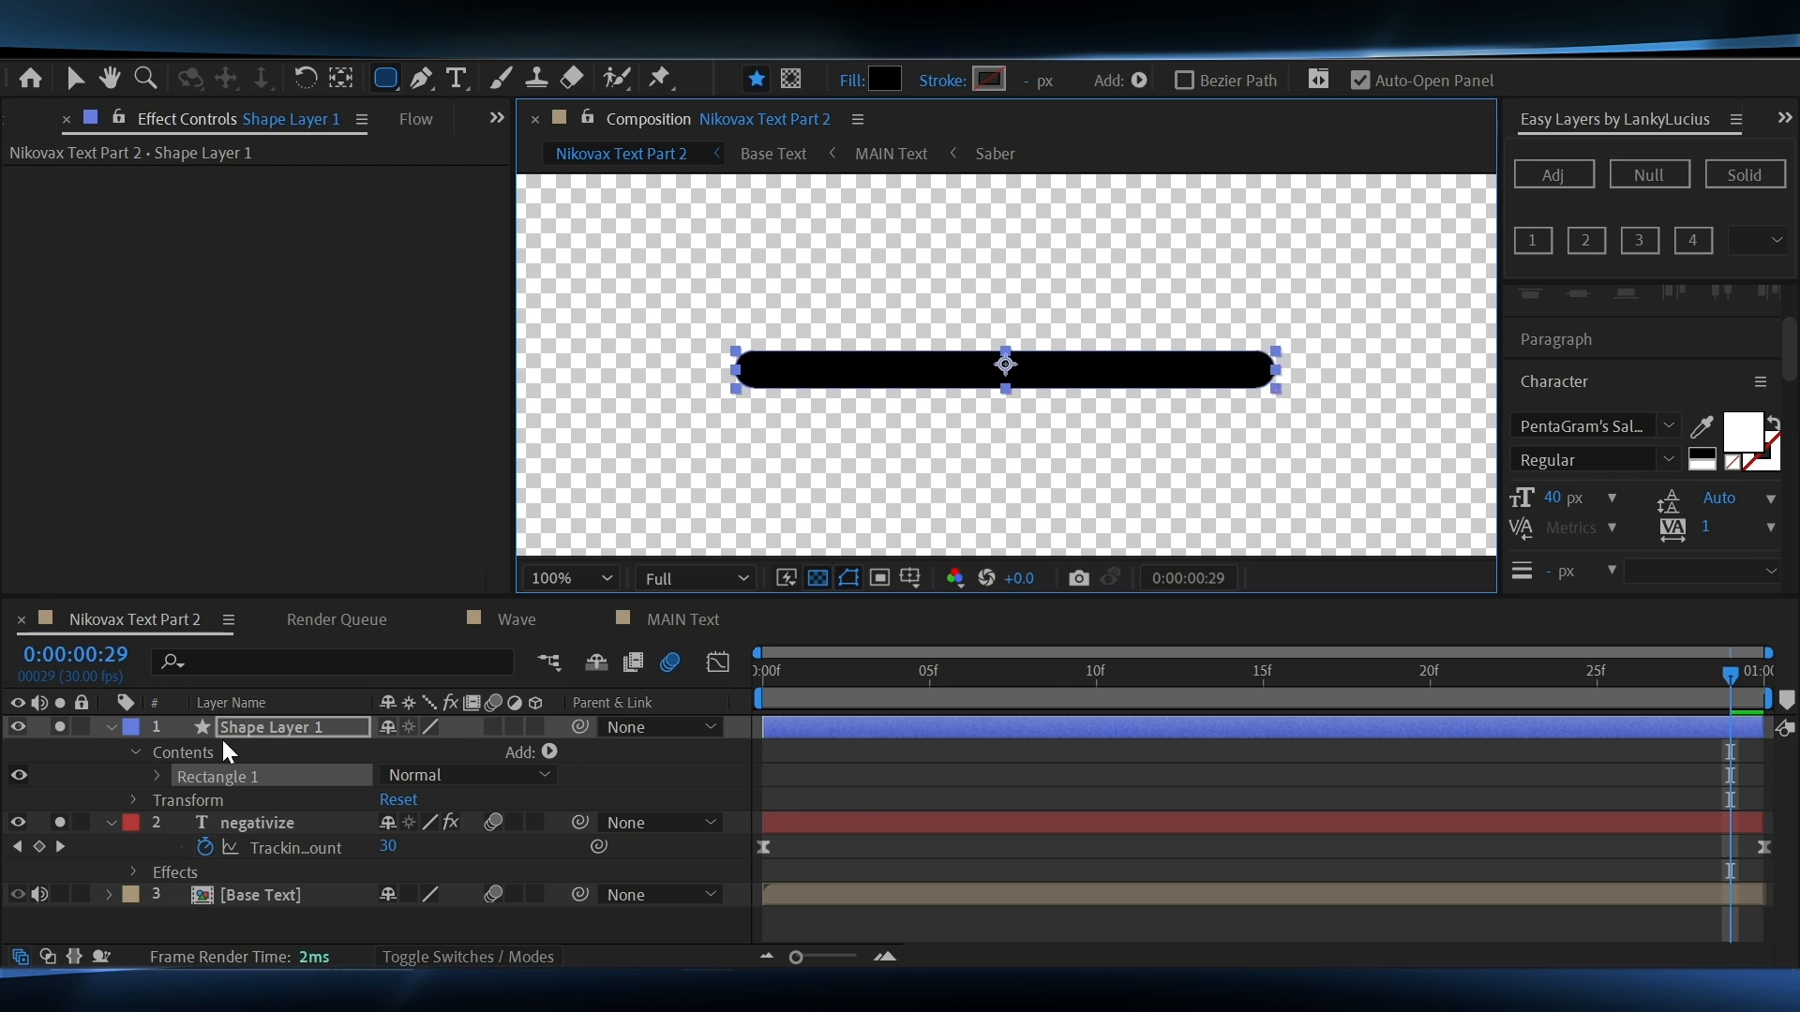
Place Shape Layer 1 beneath the negativize layer and center its anchor point in the layer content
click(111, 728)
drag(165, 731, 239, 785)
right_click(246, 798)
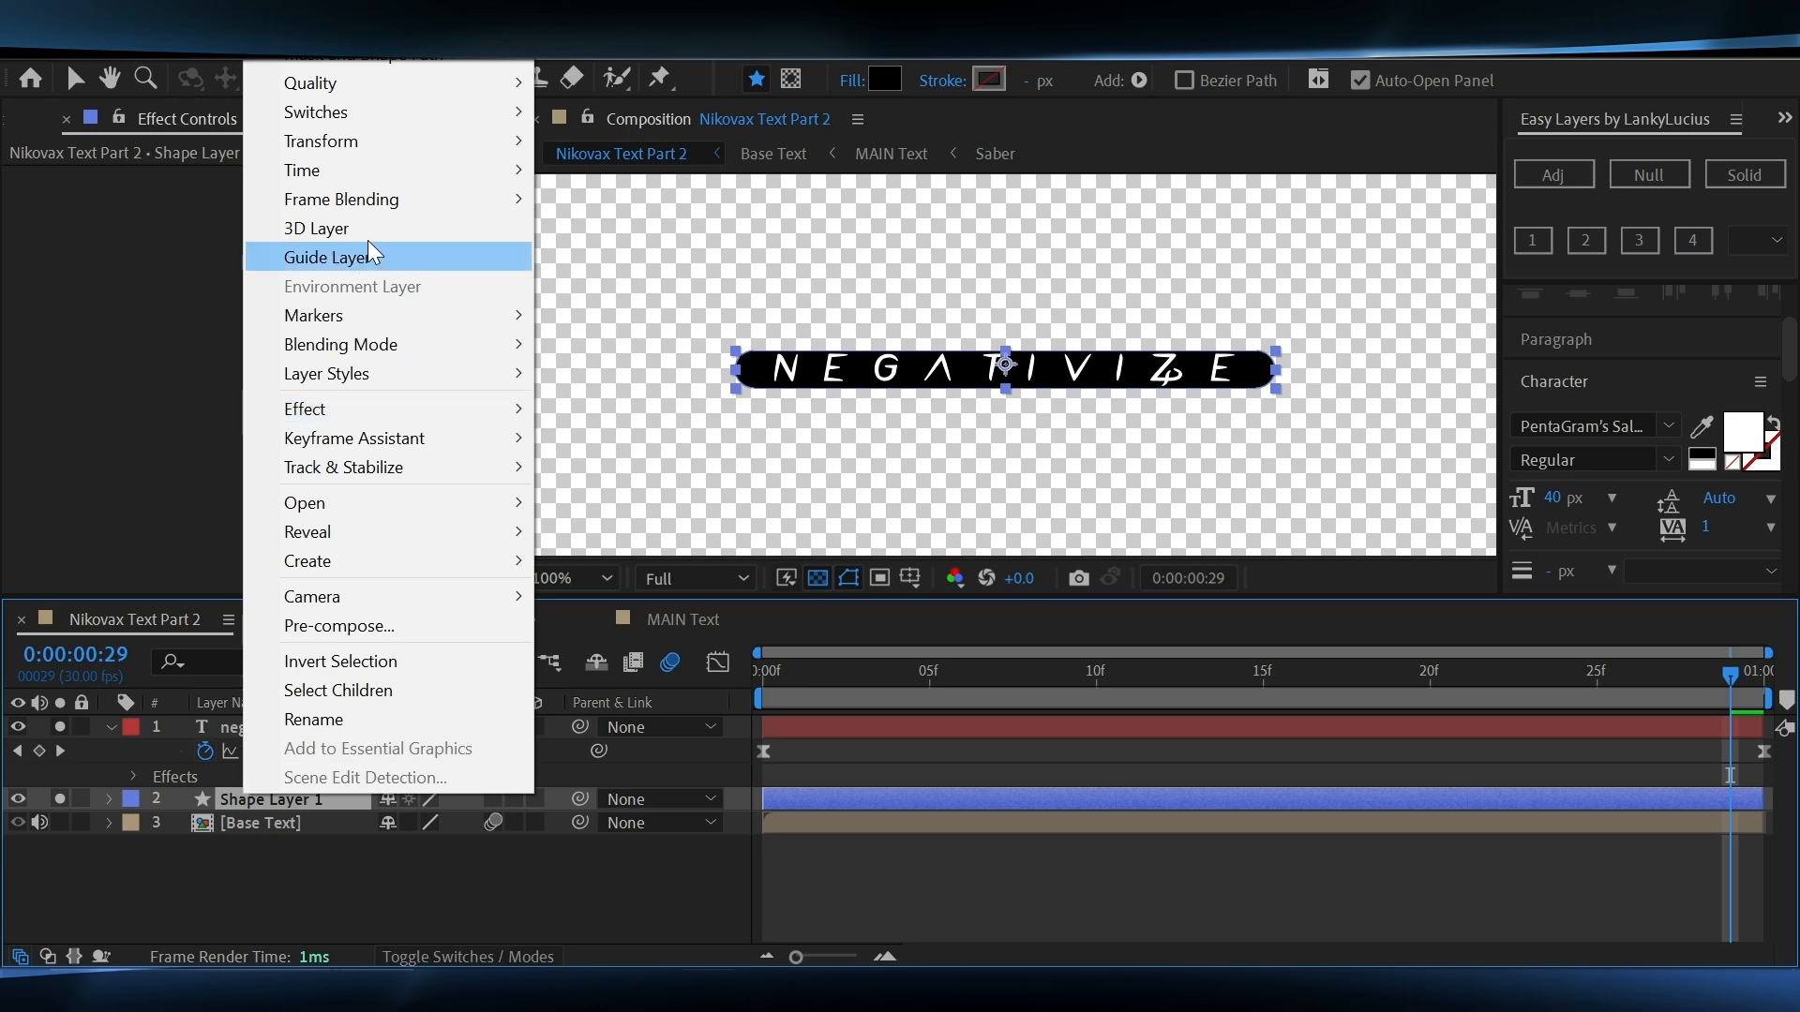
mouse_move(368, 143)
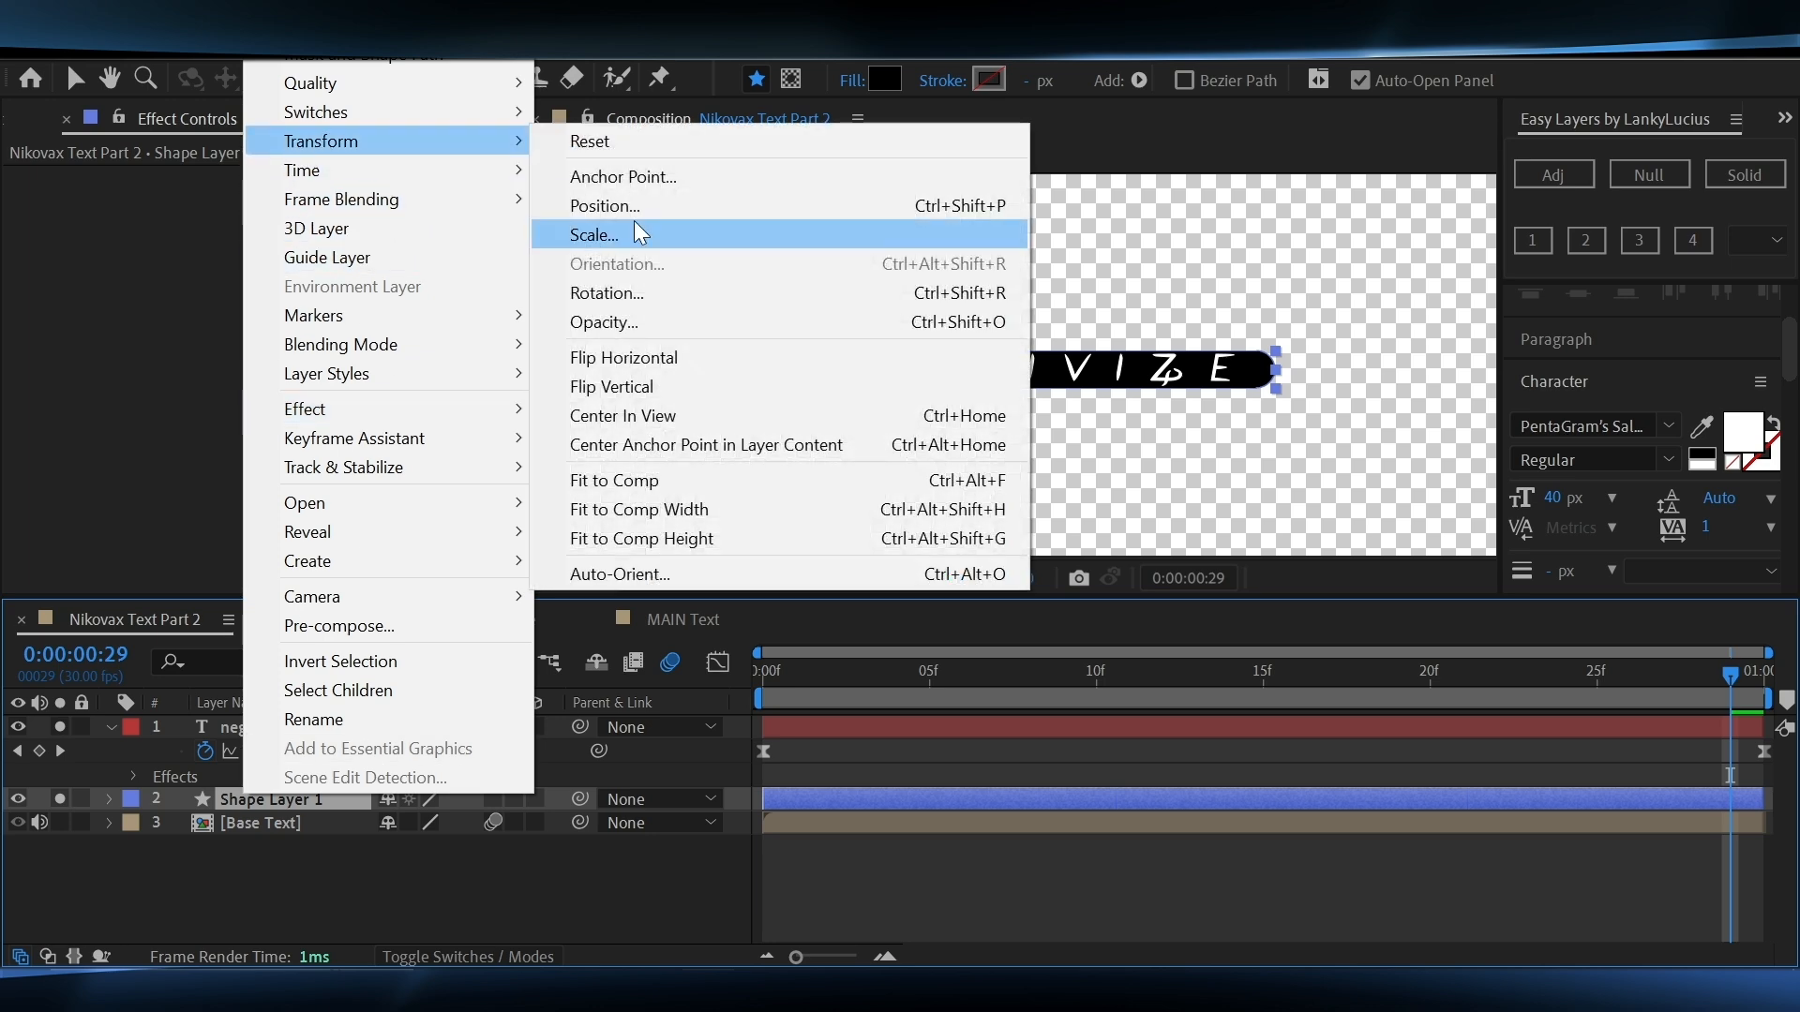
click(647, 445)
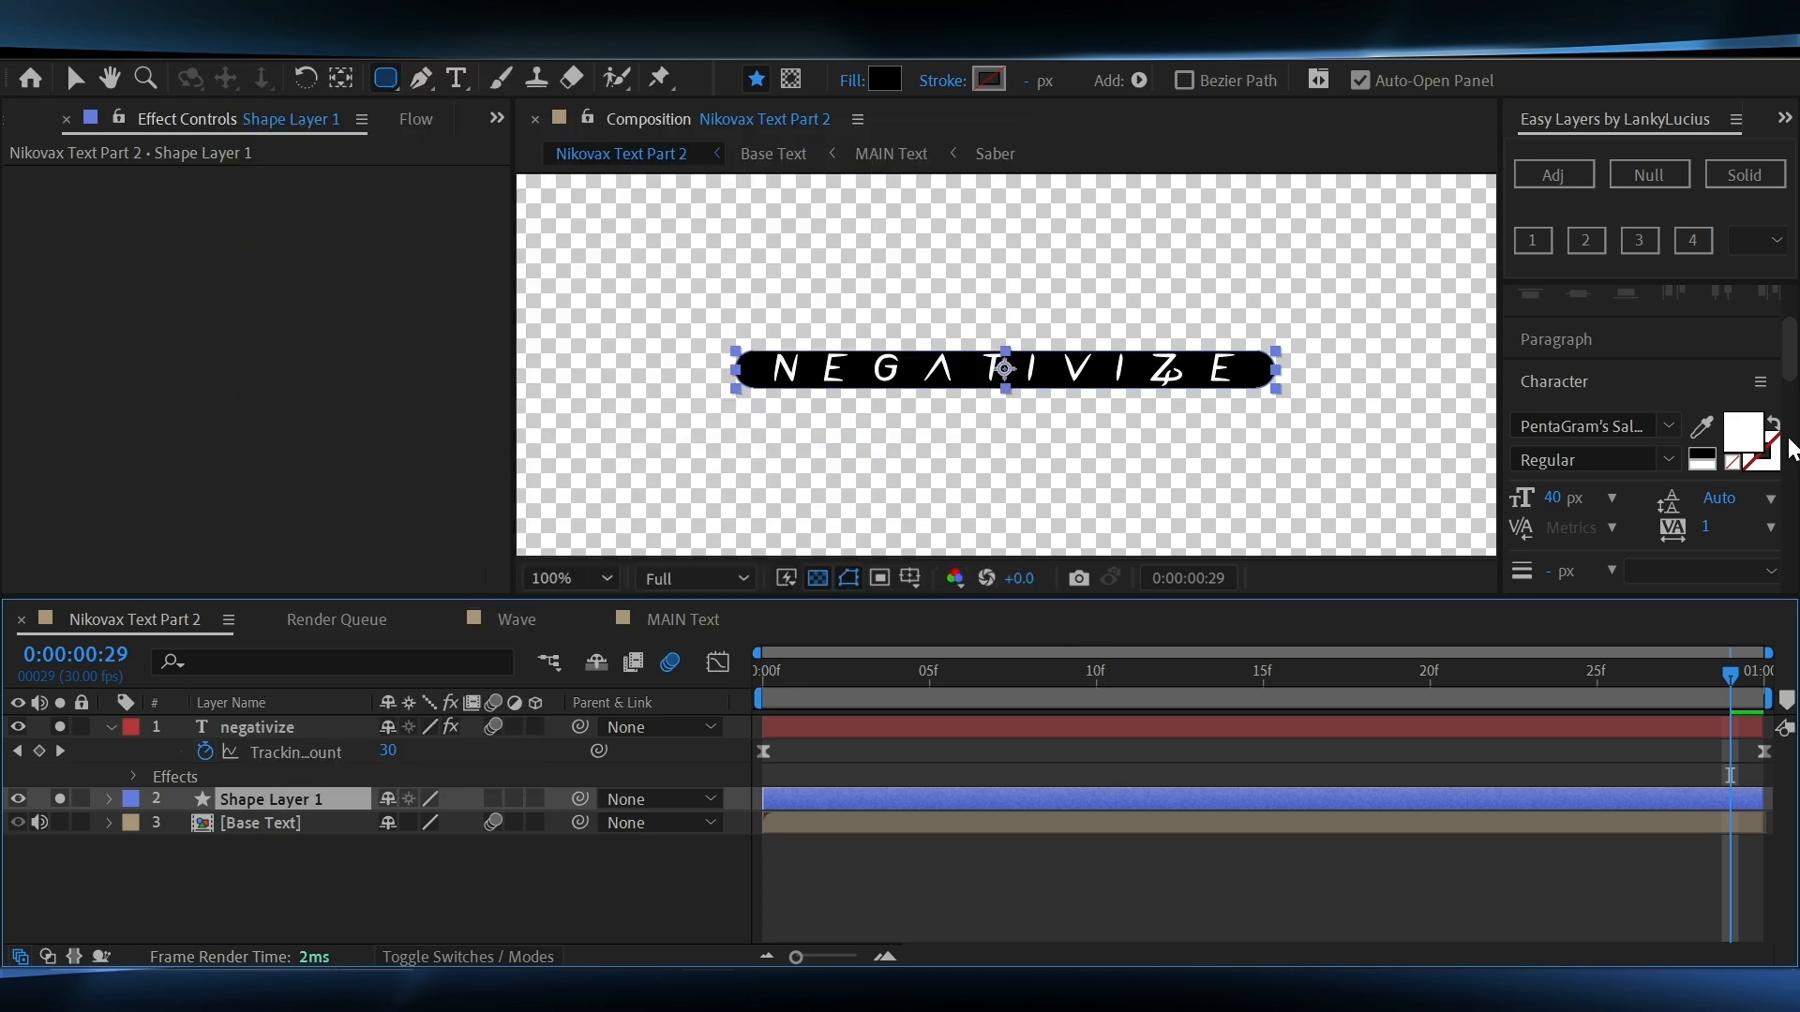
Align Shape Layer 1 to the horizontal and vertical center of the composition
scroll(1790, 448, up, 1)
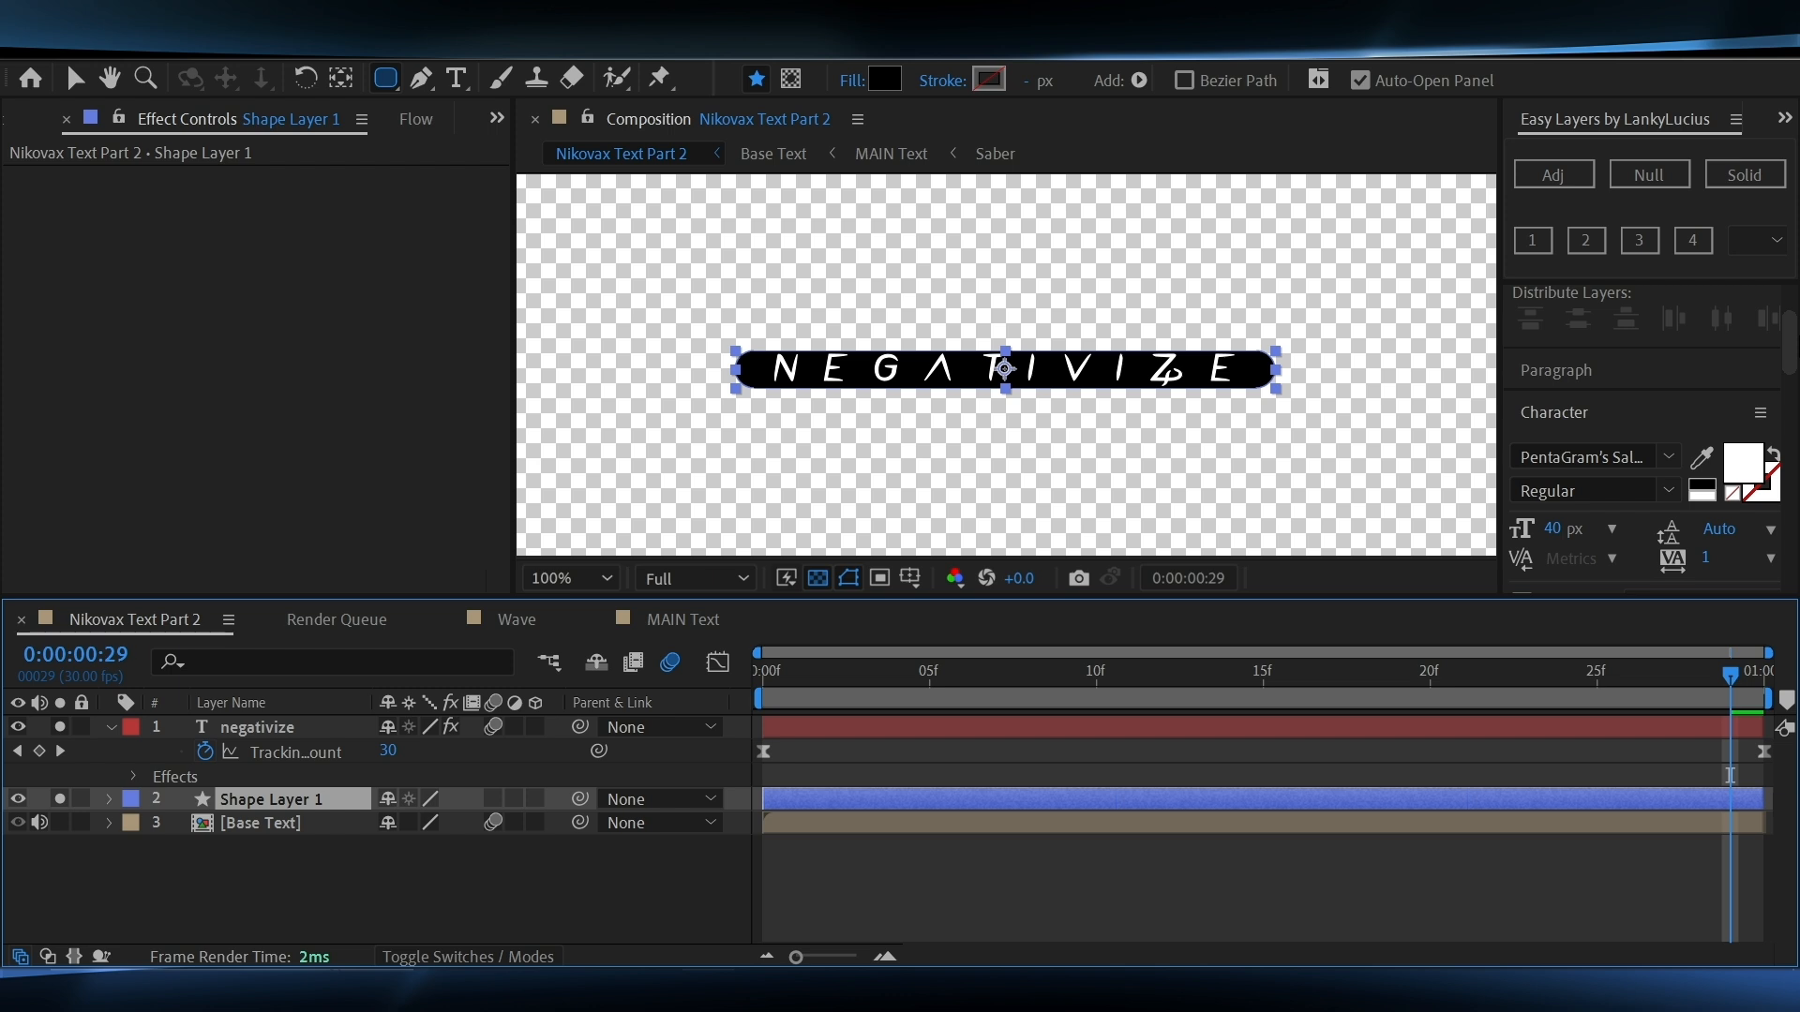
scroll(1792, 347, up, 3)
click(1578, 351)
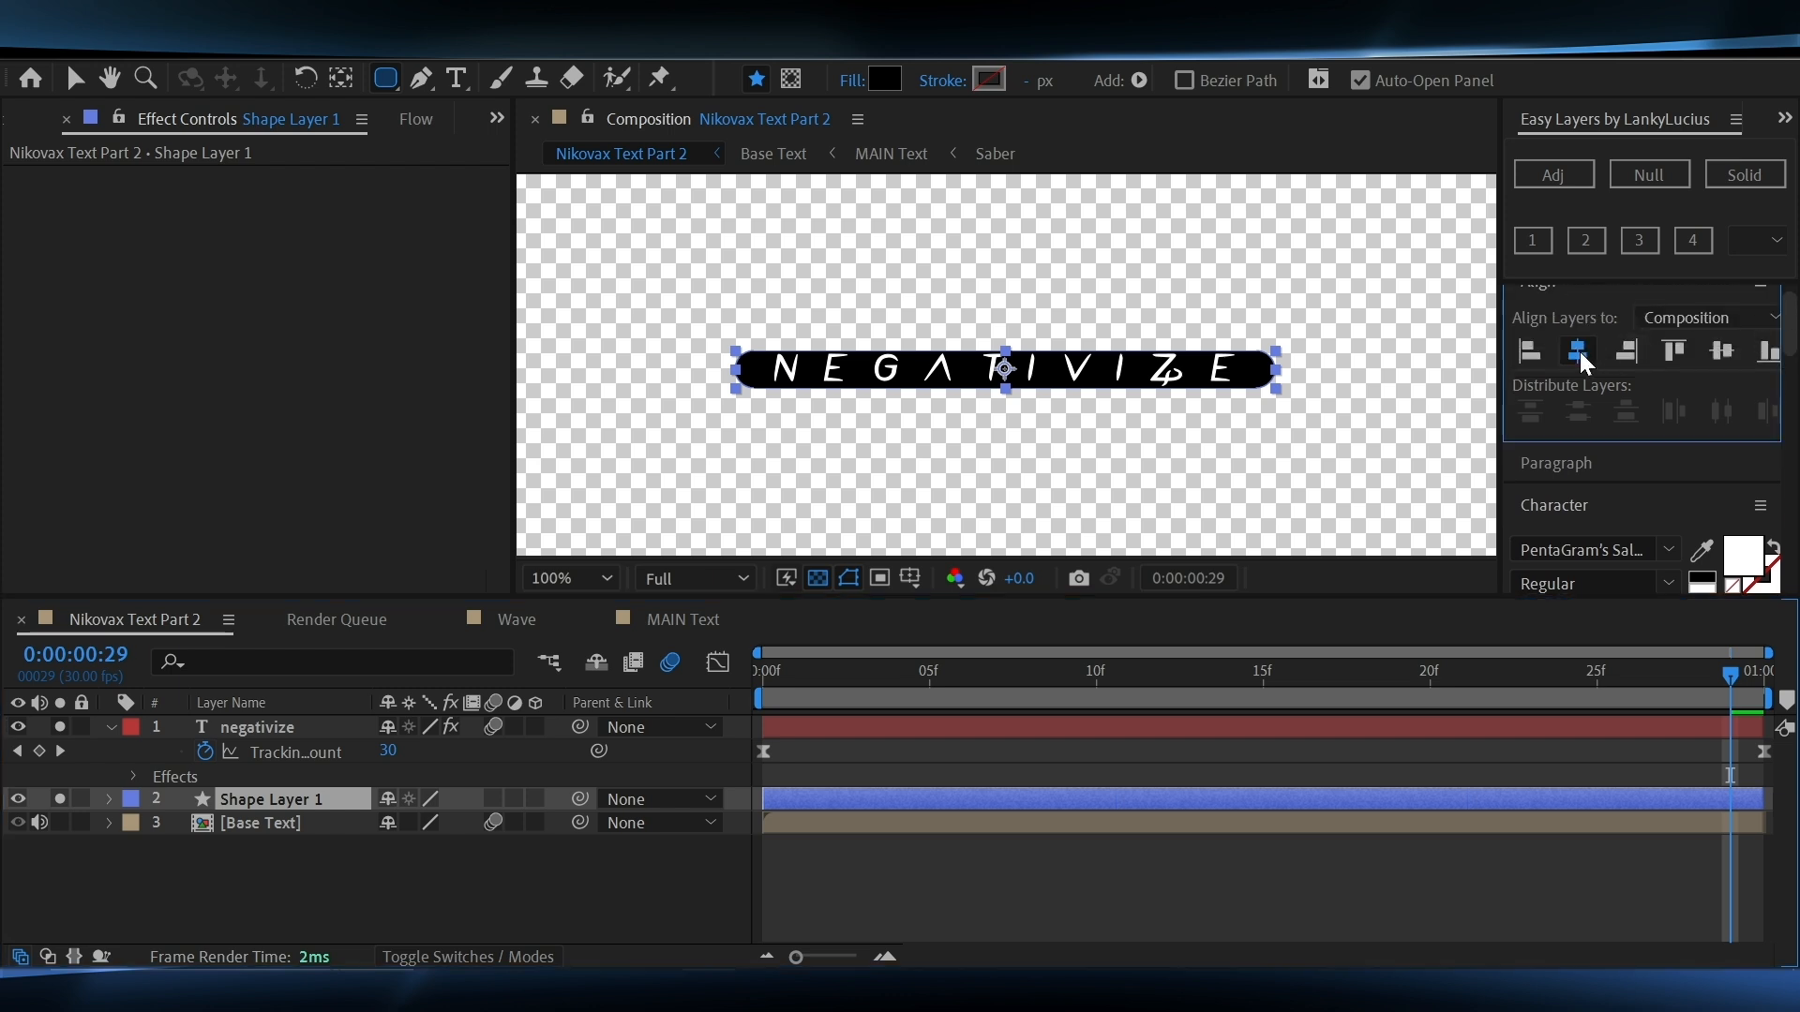
click(1722, 351)
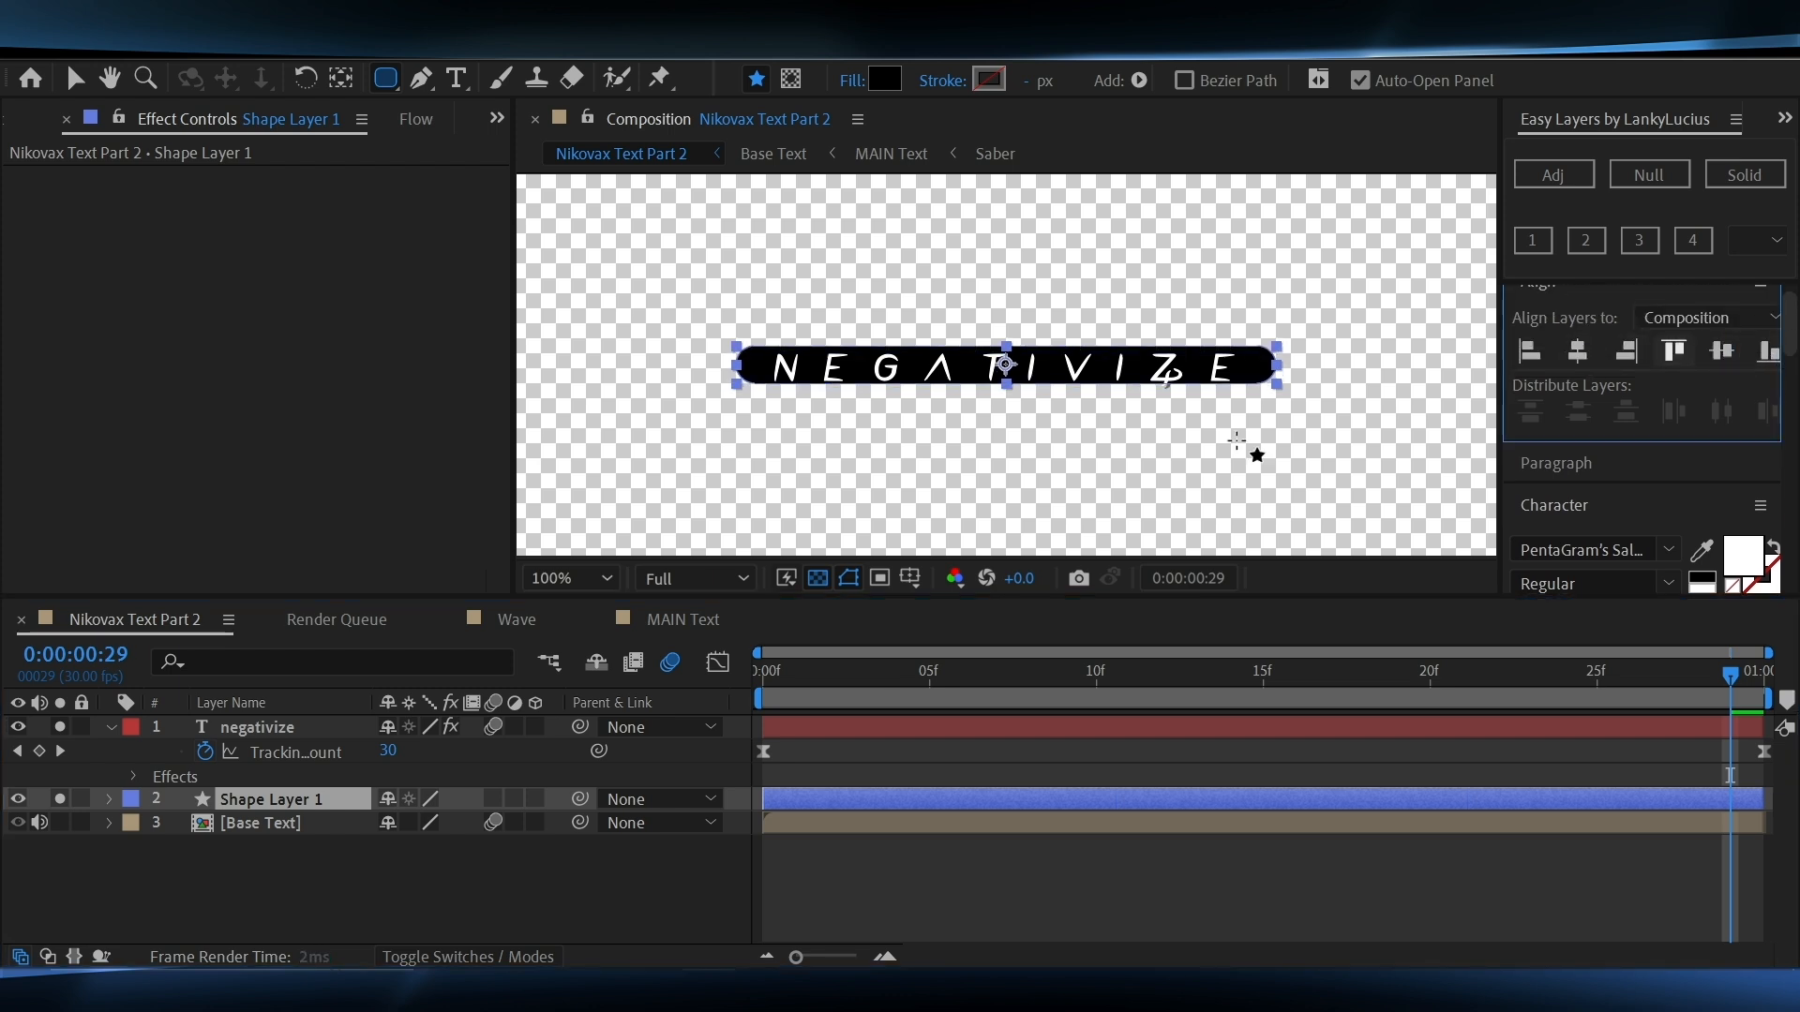
Set Shape Layer 1's X position to 953 to center the bar behind the negativize text
click(1190, 857)
click(1230, 821)
click(1230, 800)
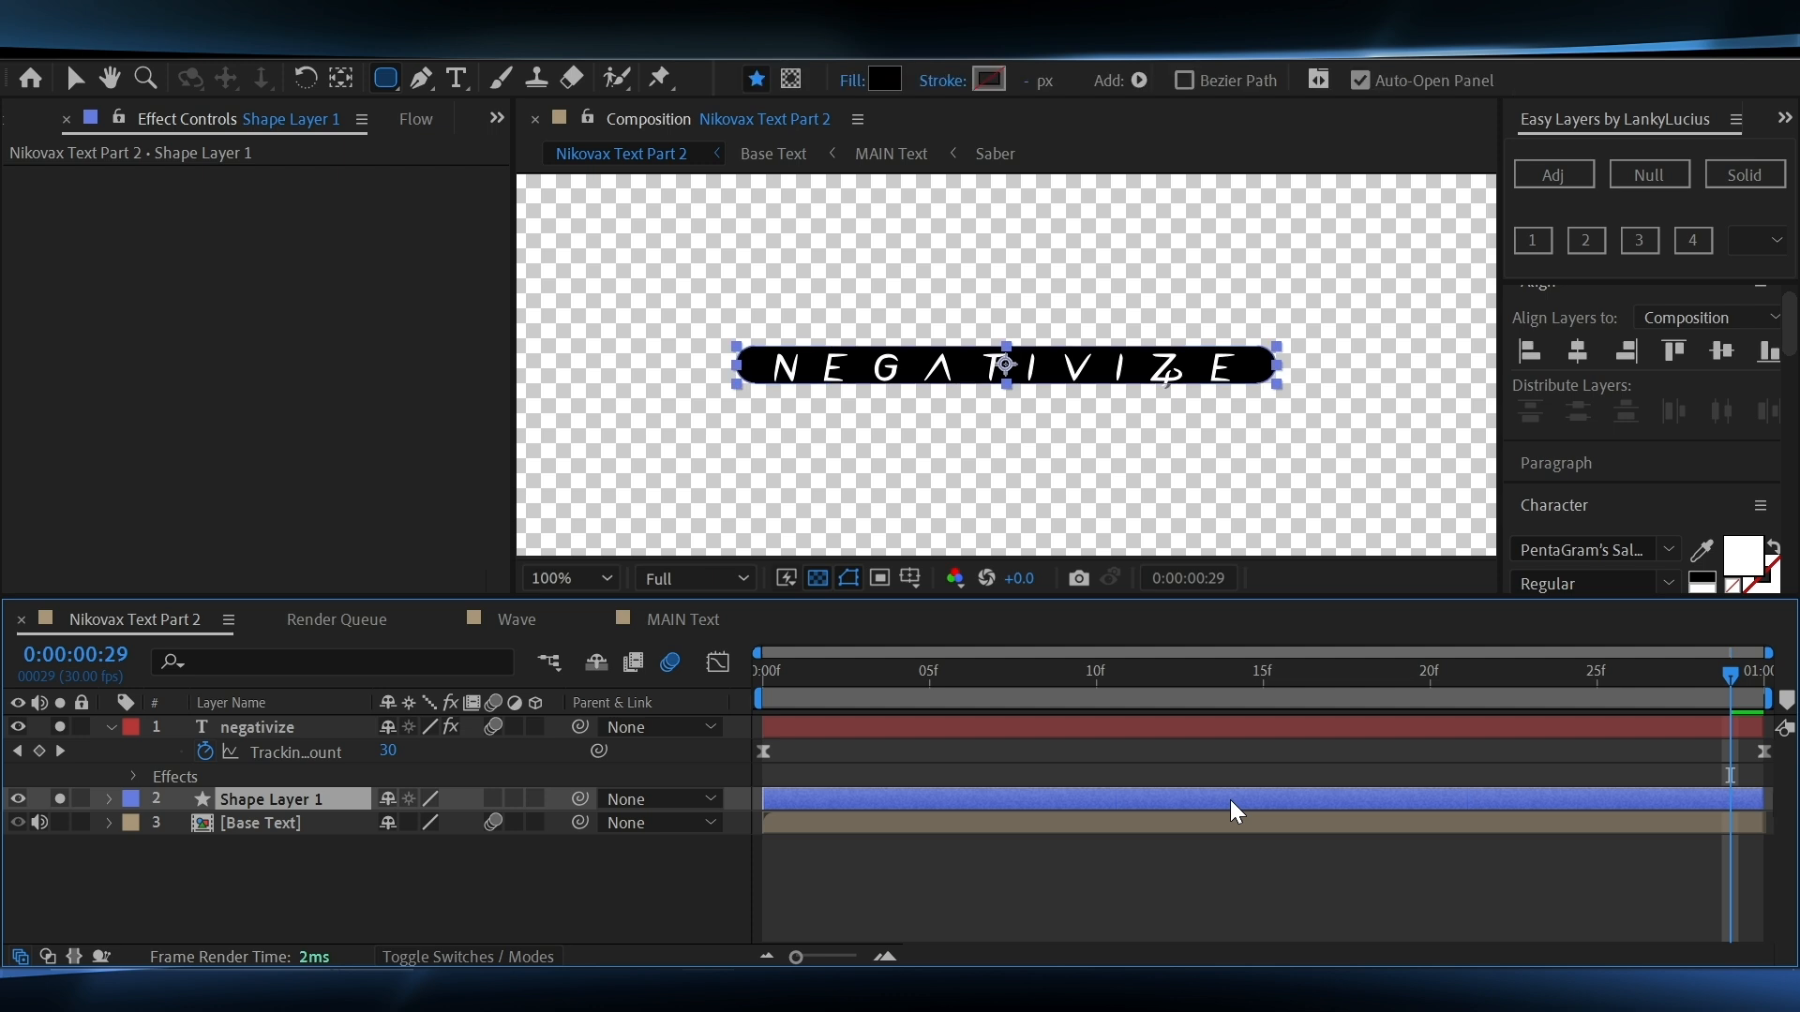
key(p)
drag(386, 829, 382, 828)
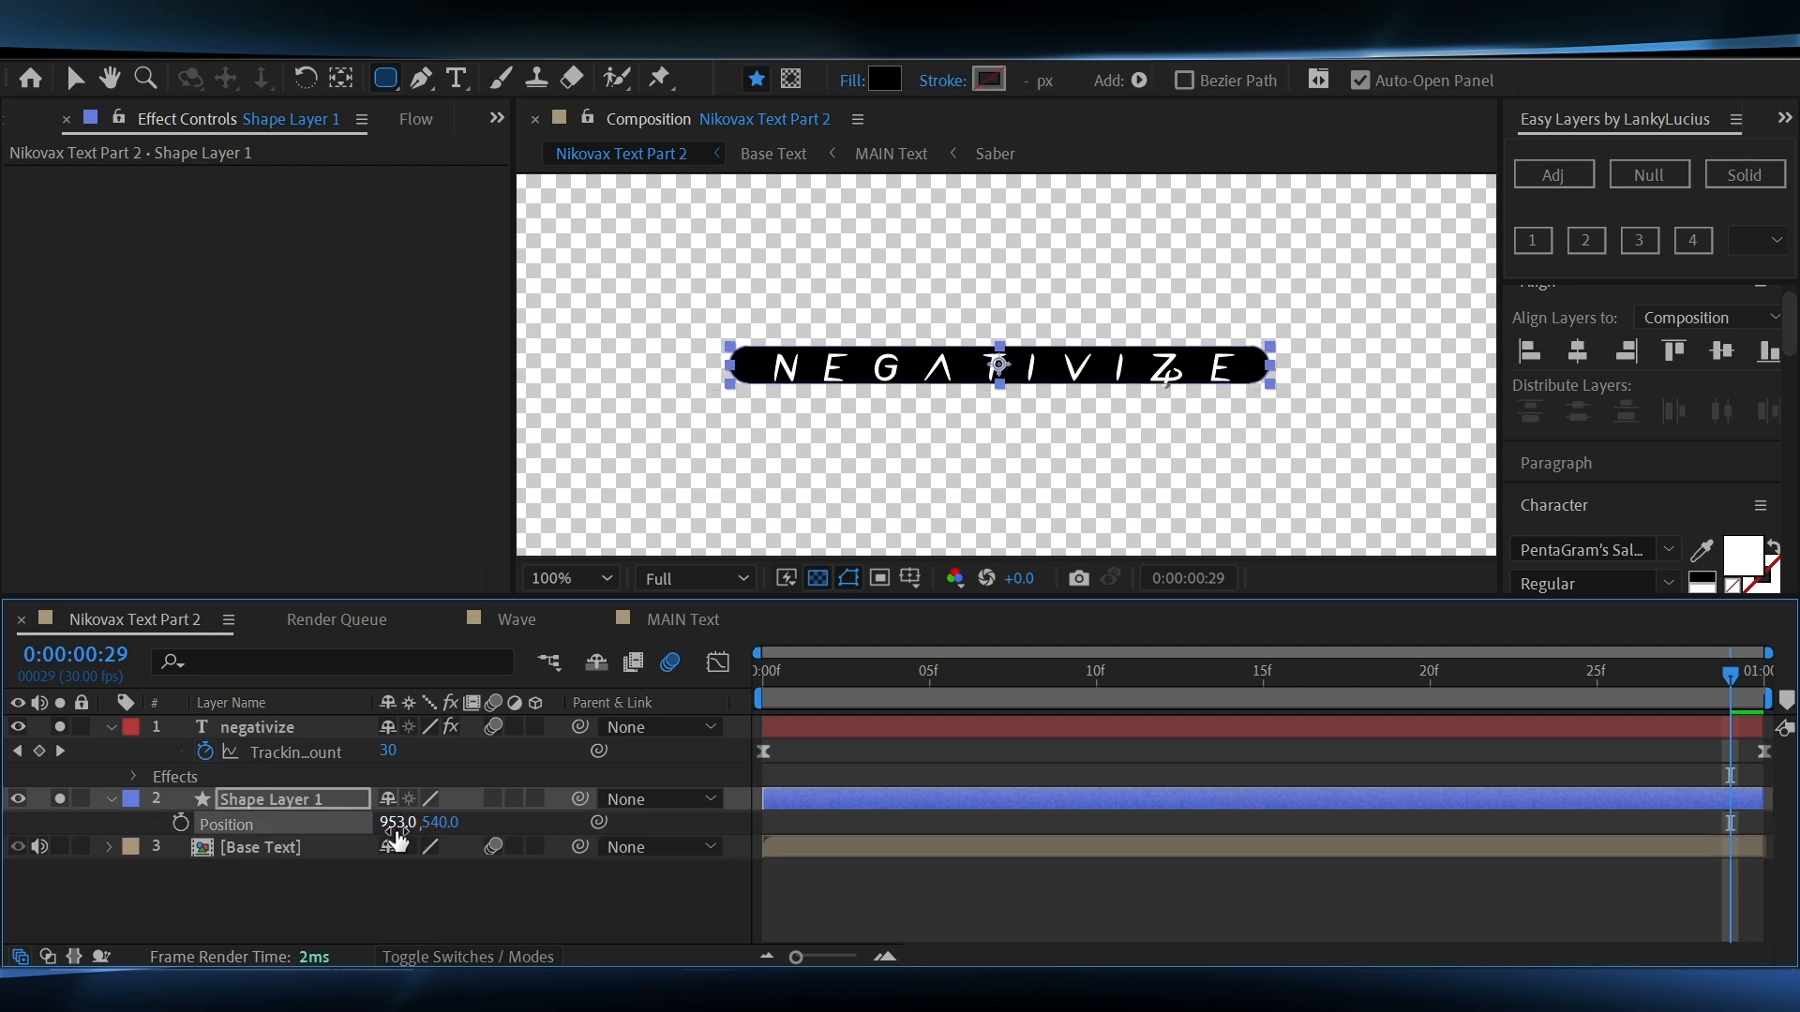
Set the composition preview resolution to Third and fit the whole frame in the viewer
click(818, 577)
click(818, 577)
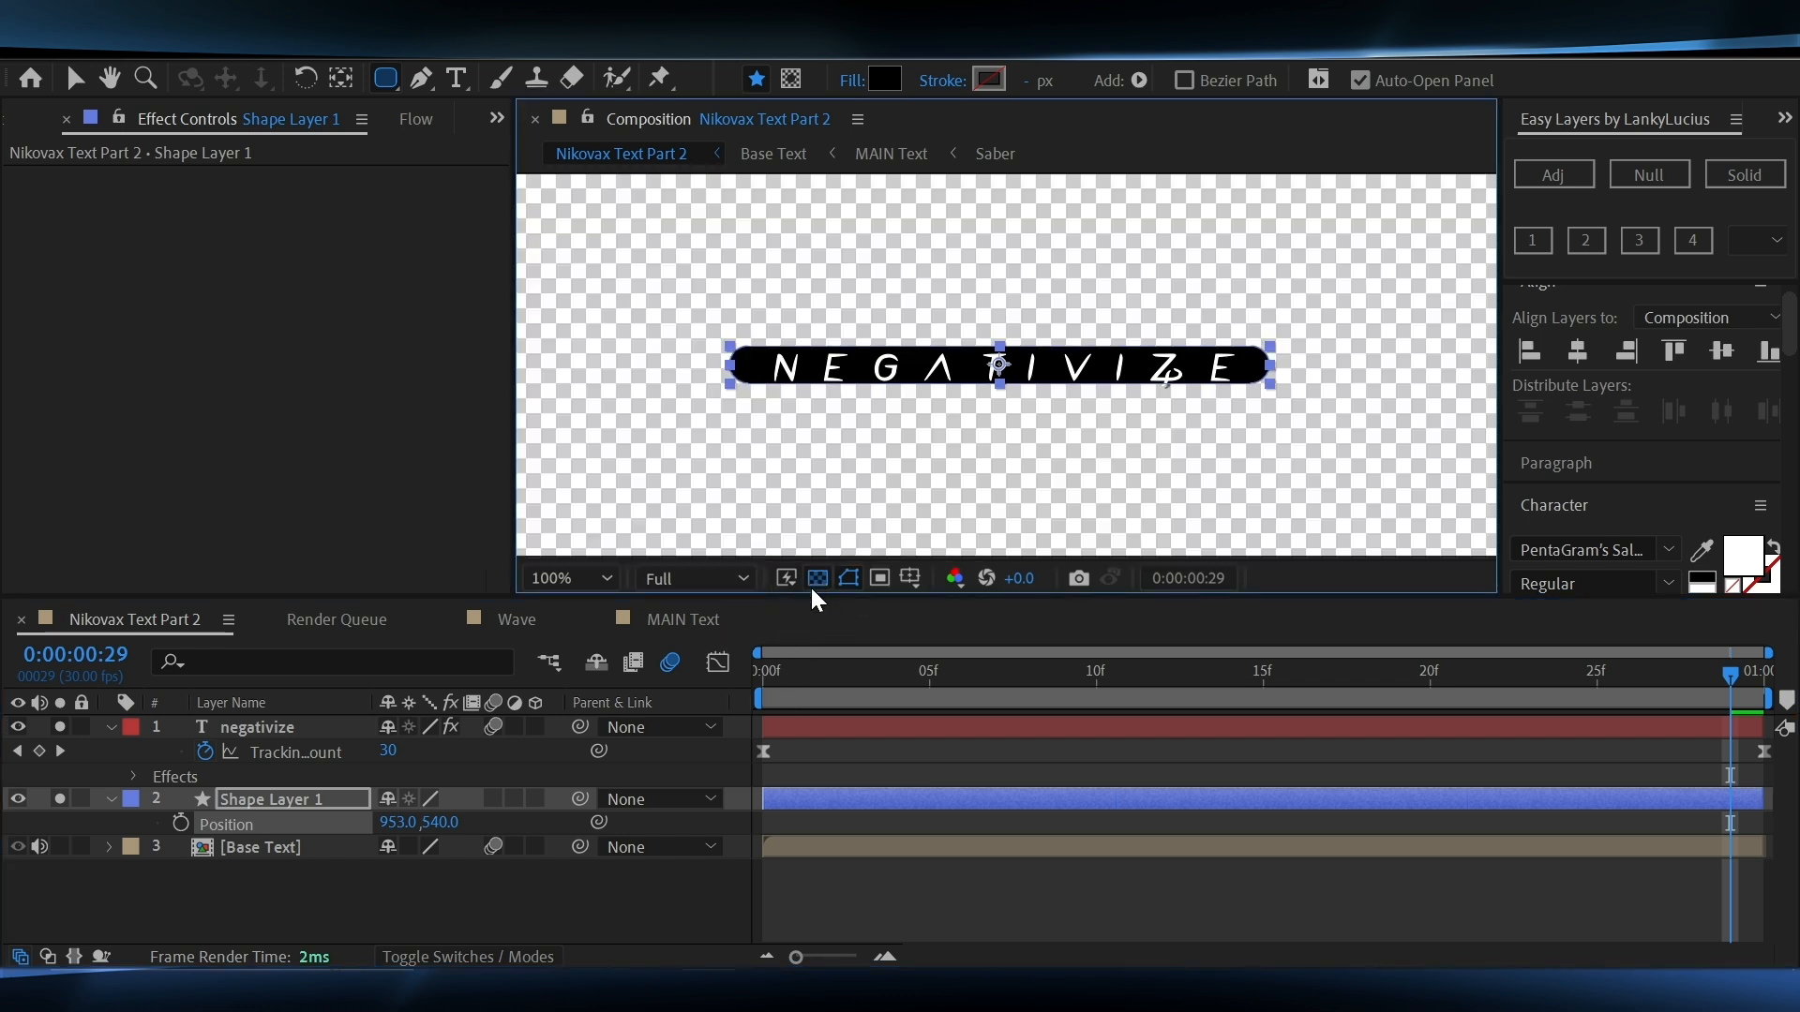
click(689, 580)
click(679, 709)
click(562, 578)
click(567, 80)
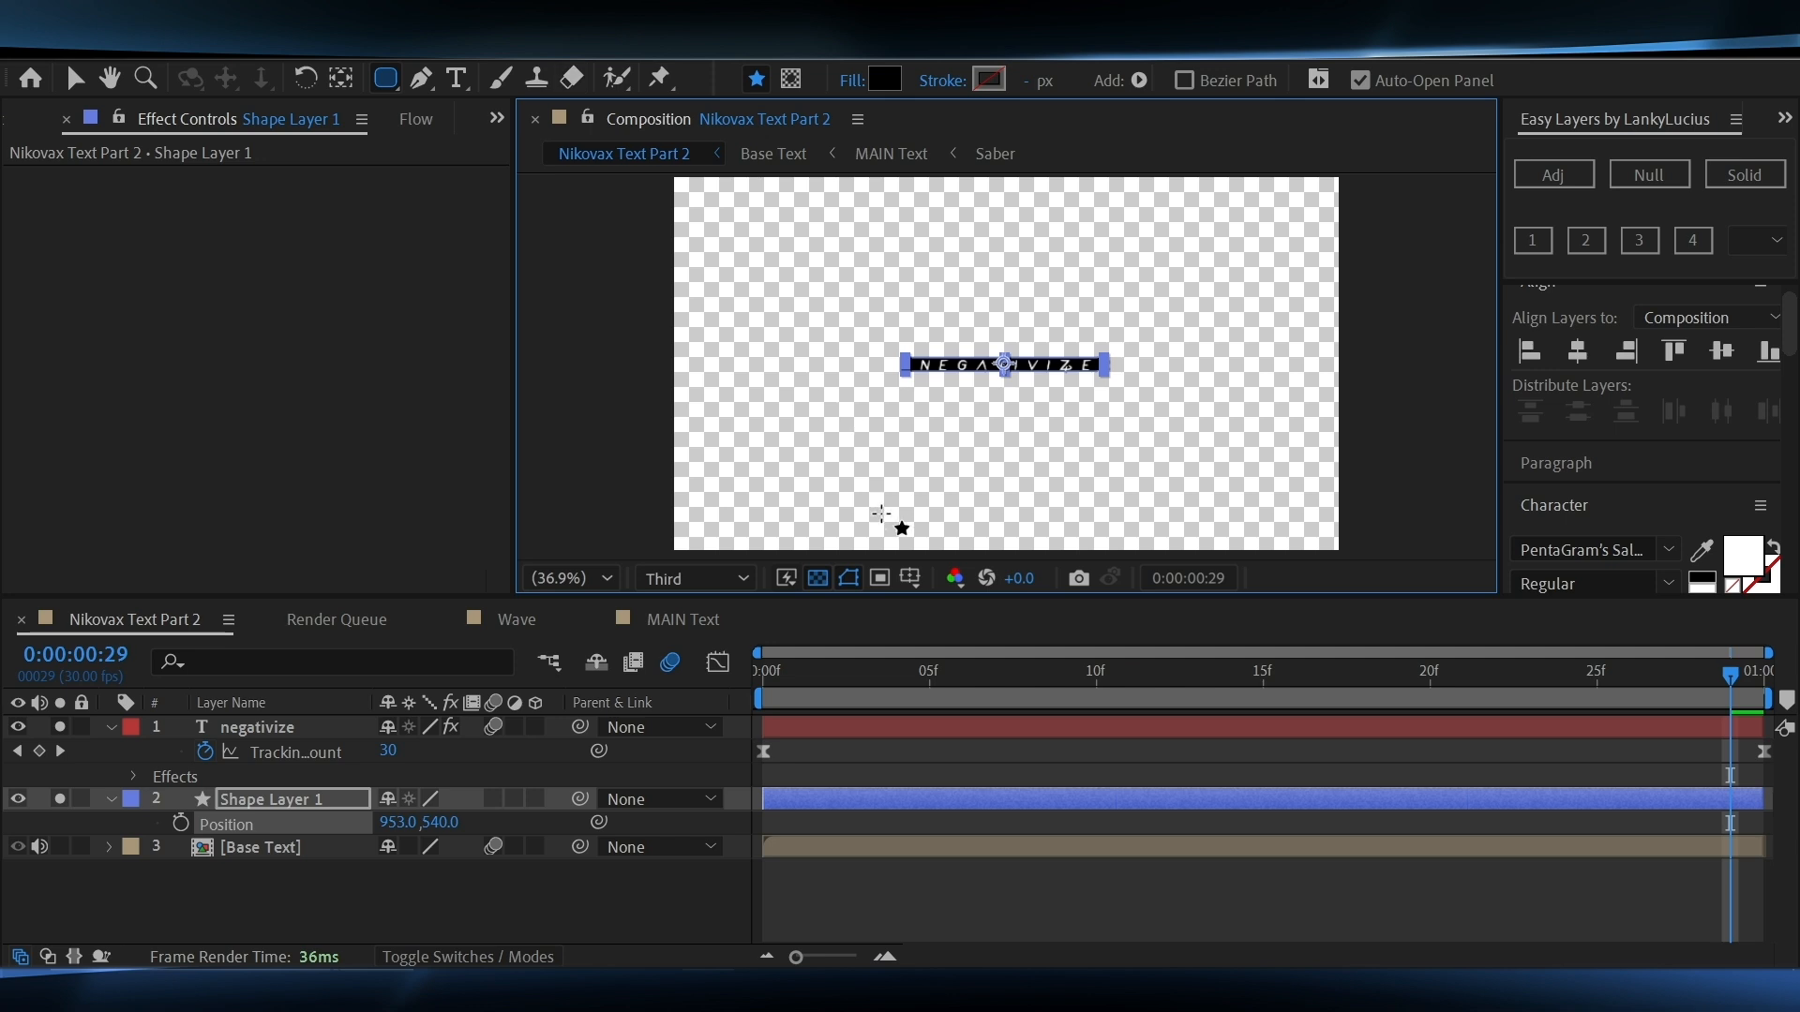
Separate Shape Layer 1's position dimensions and add an X Position keyframe at frame 11
key(v)
drag(1106, 688, 1145, 690)
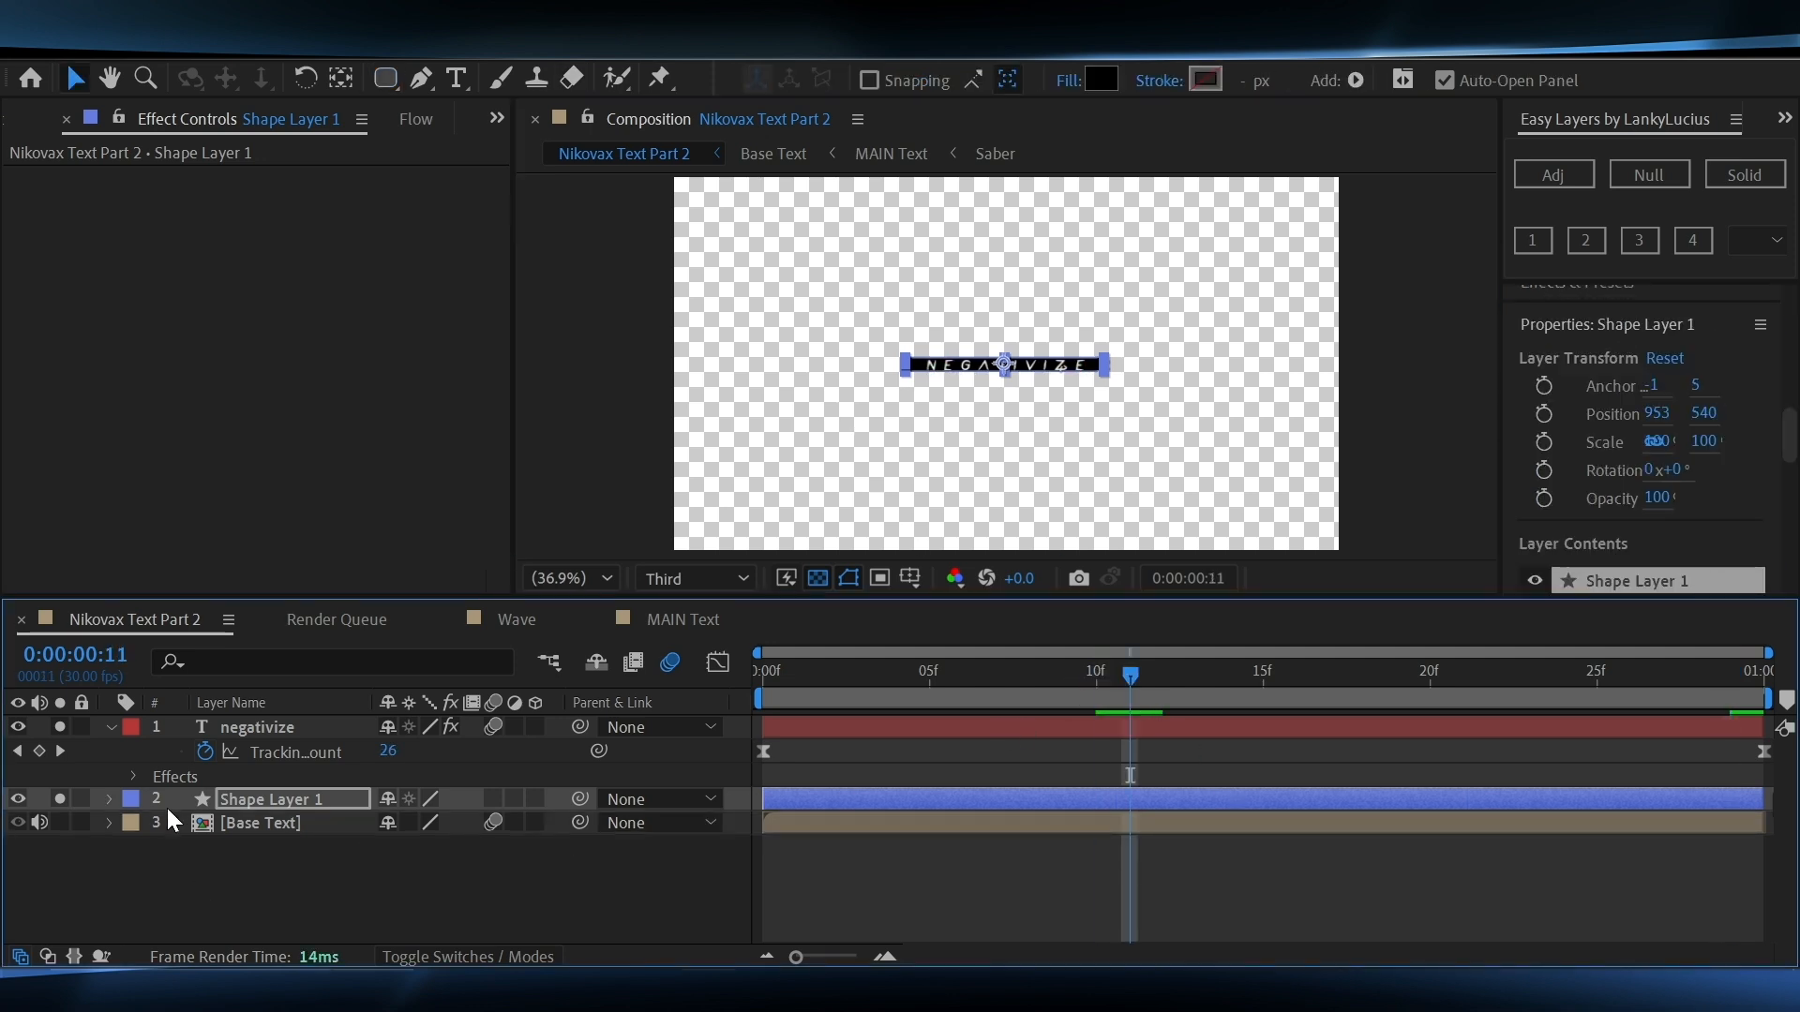
right_click(240, 821)
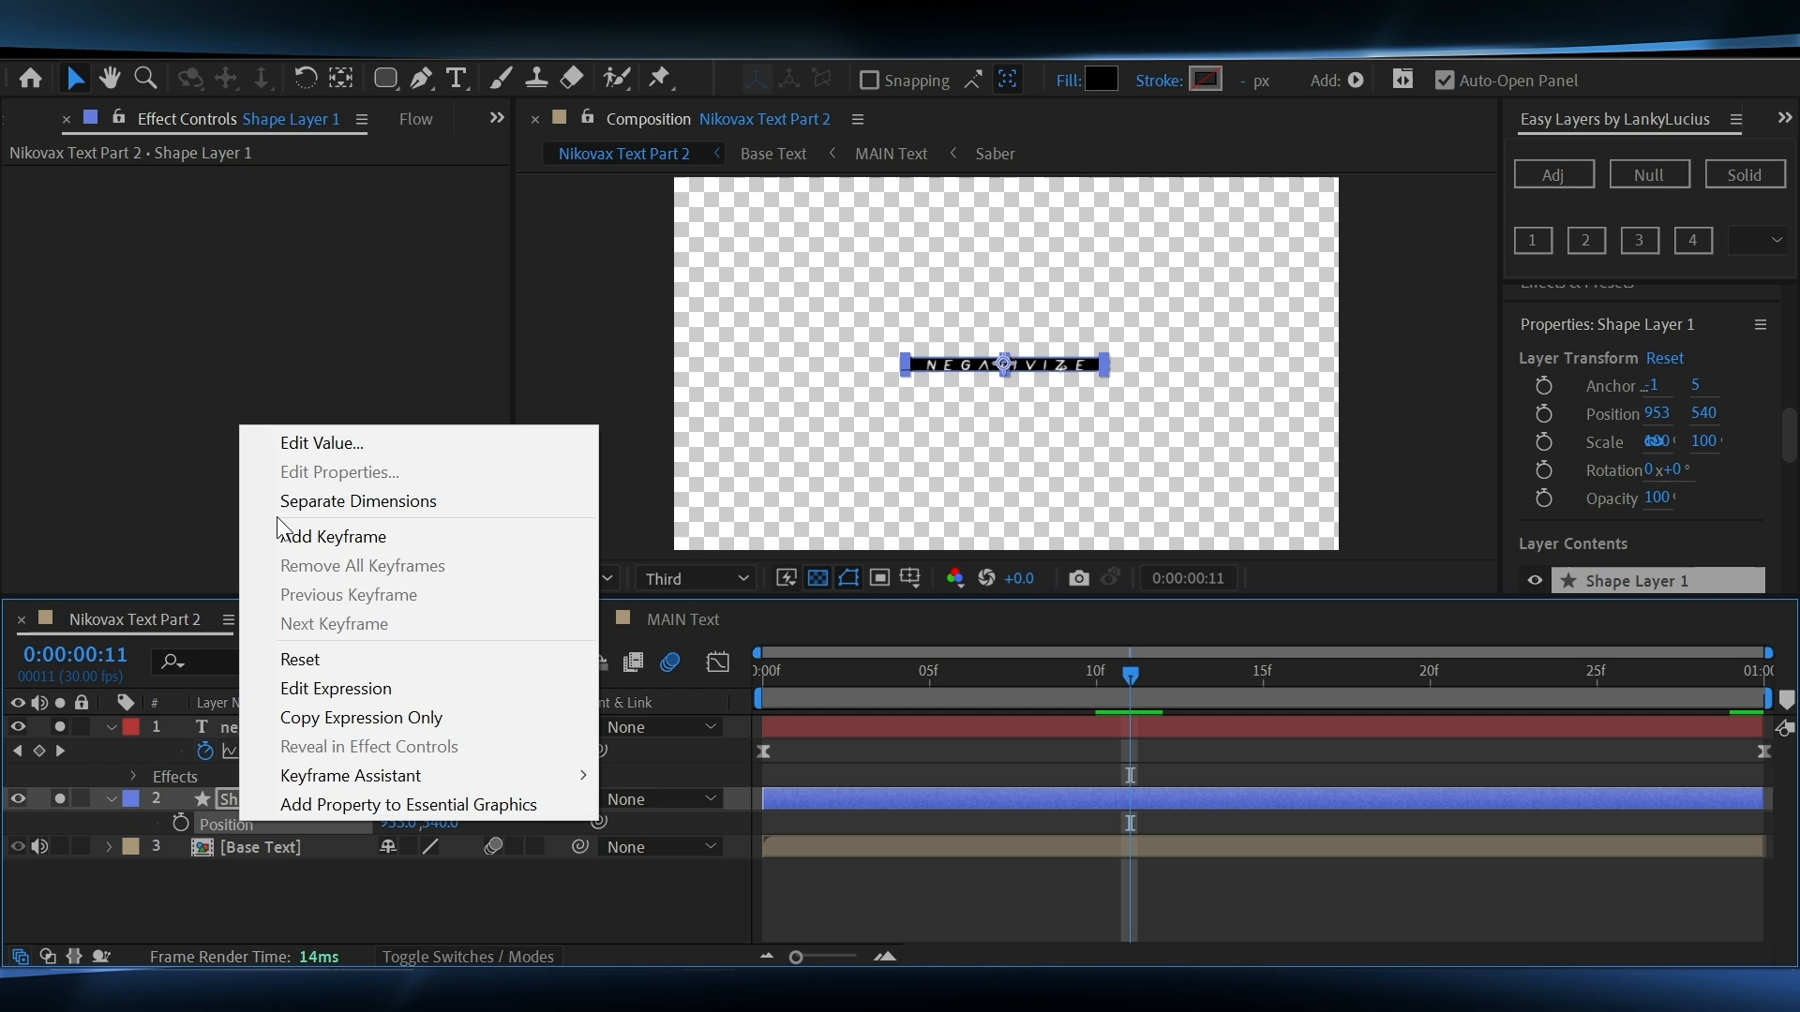
click(371, 500)
click(181, 824)
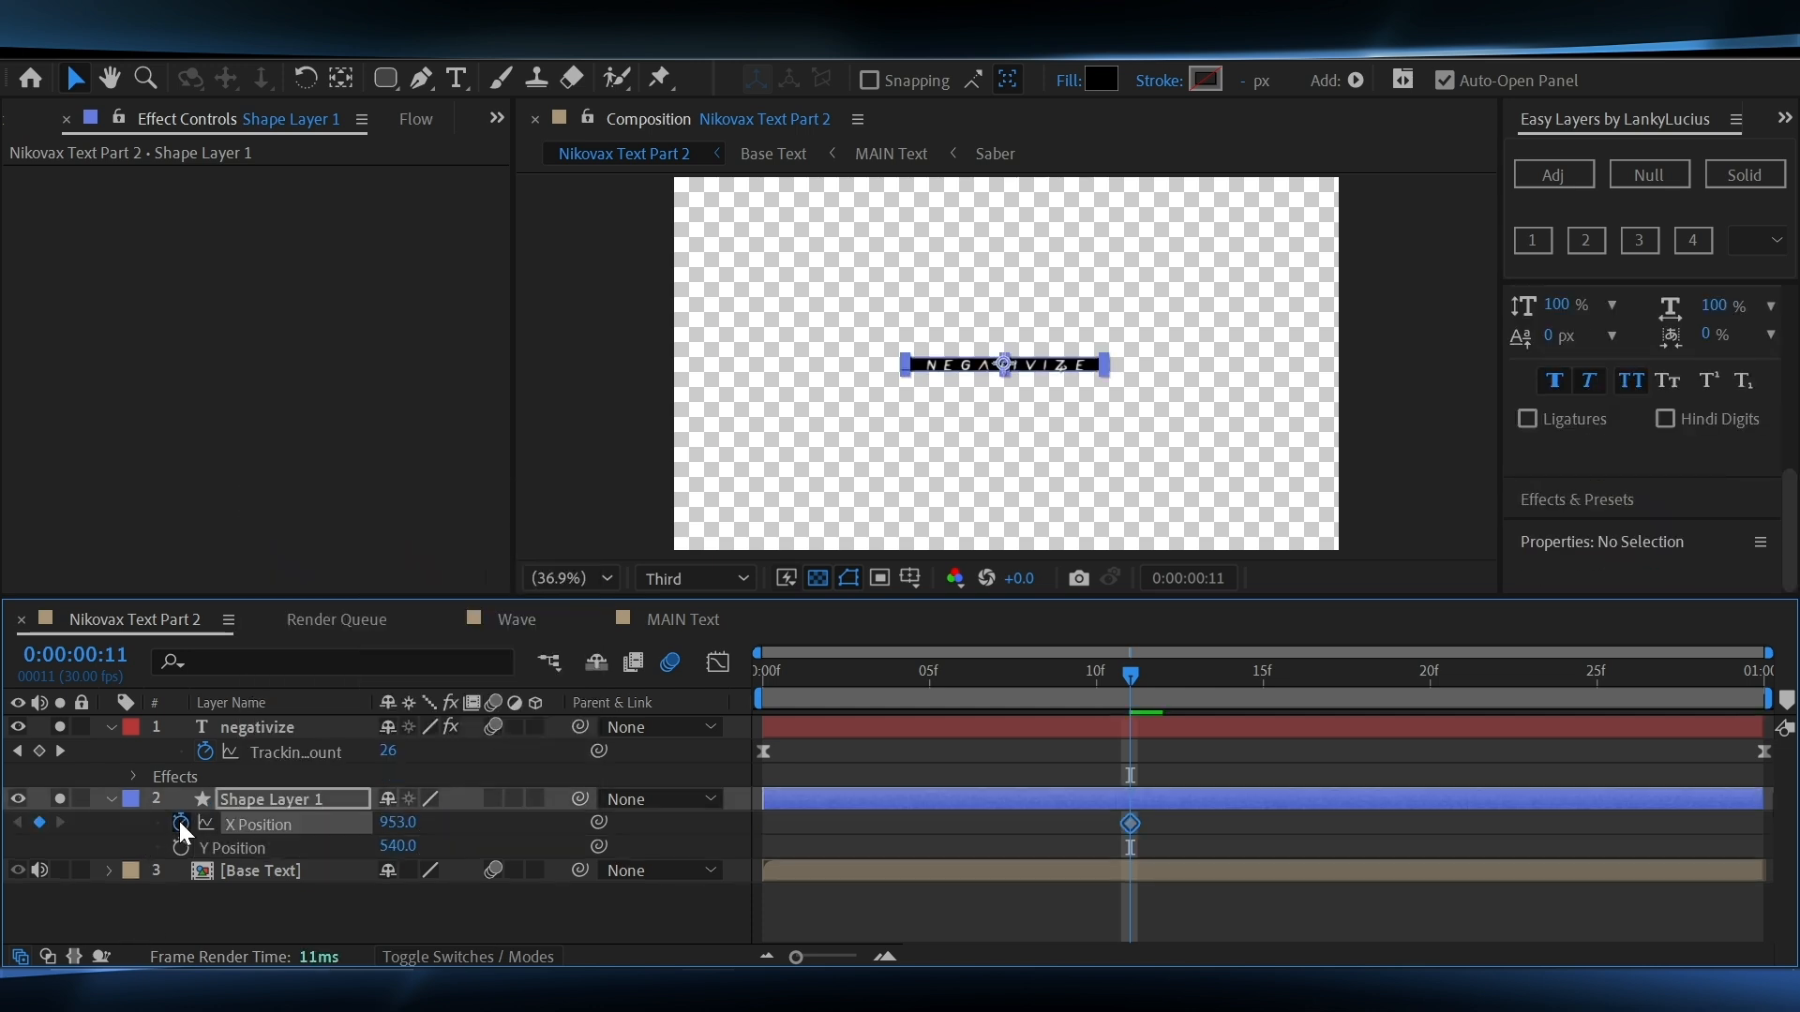
Keyframe Shape Layer 1's X Position at -419 at the start of the composition so the bar begins off-frame
drag(851, 698, 712, 687)
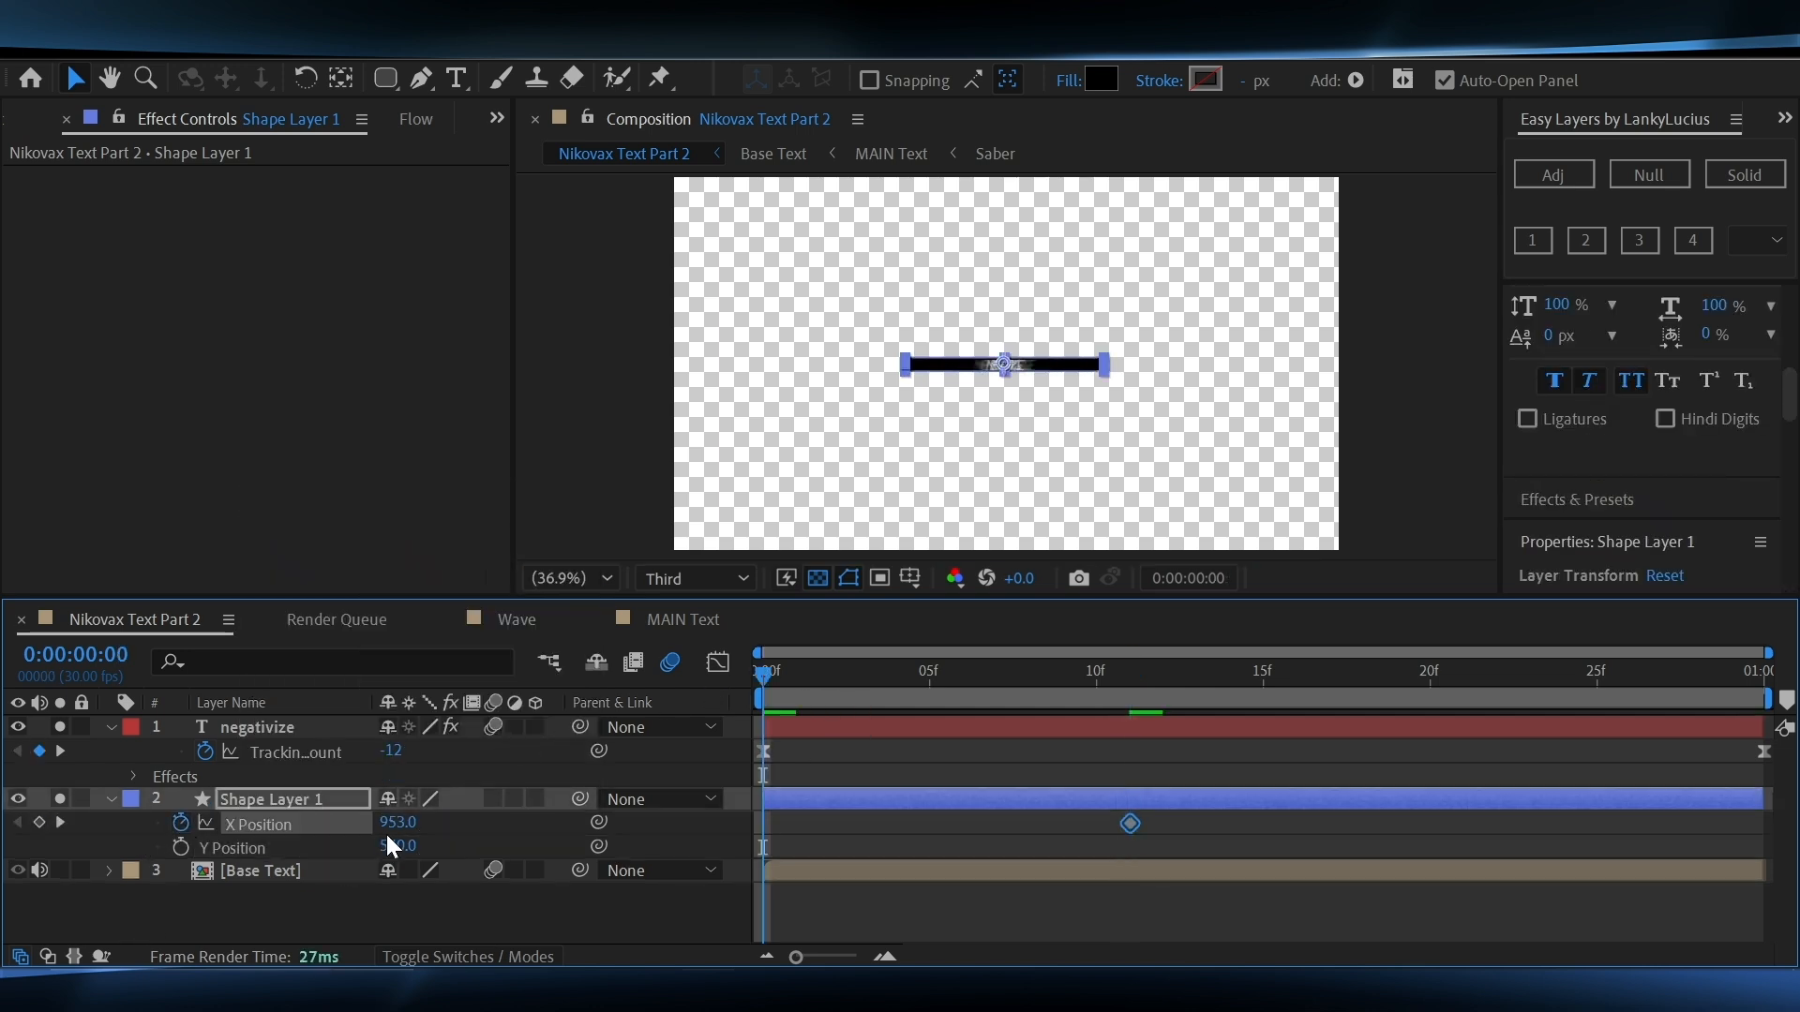
drag(398, 822, 152, 822)
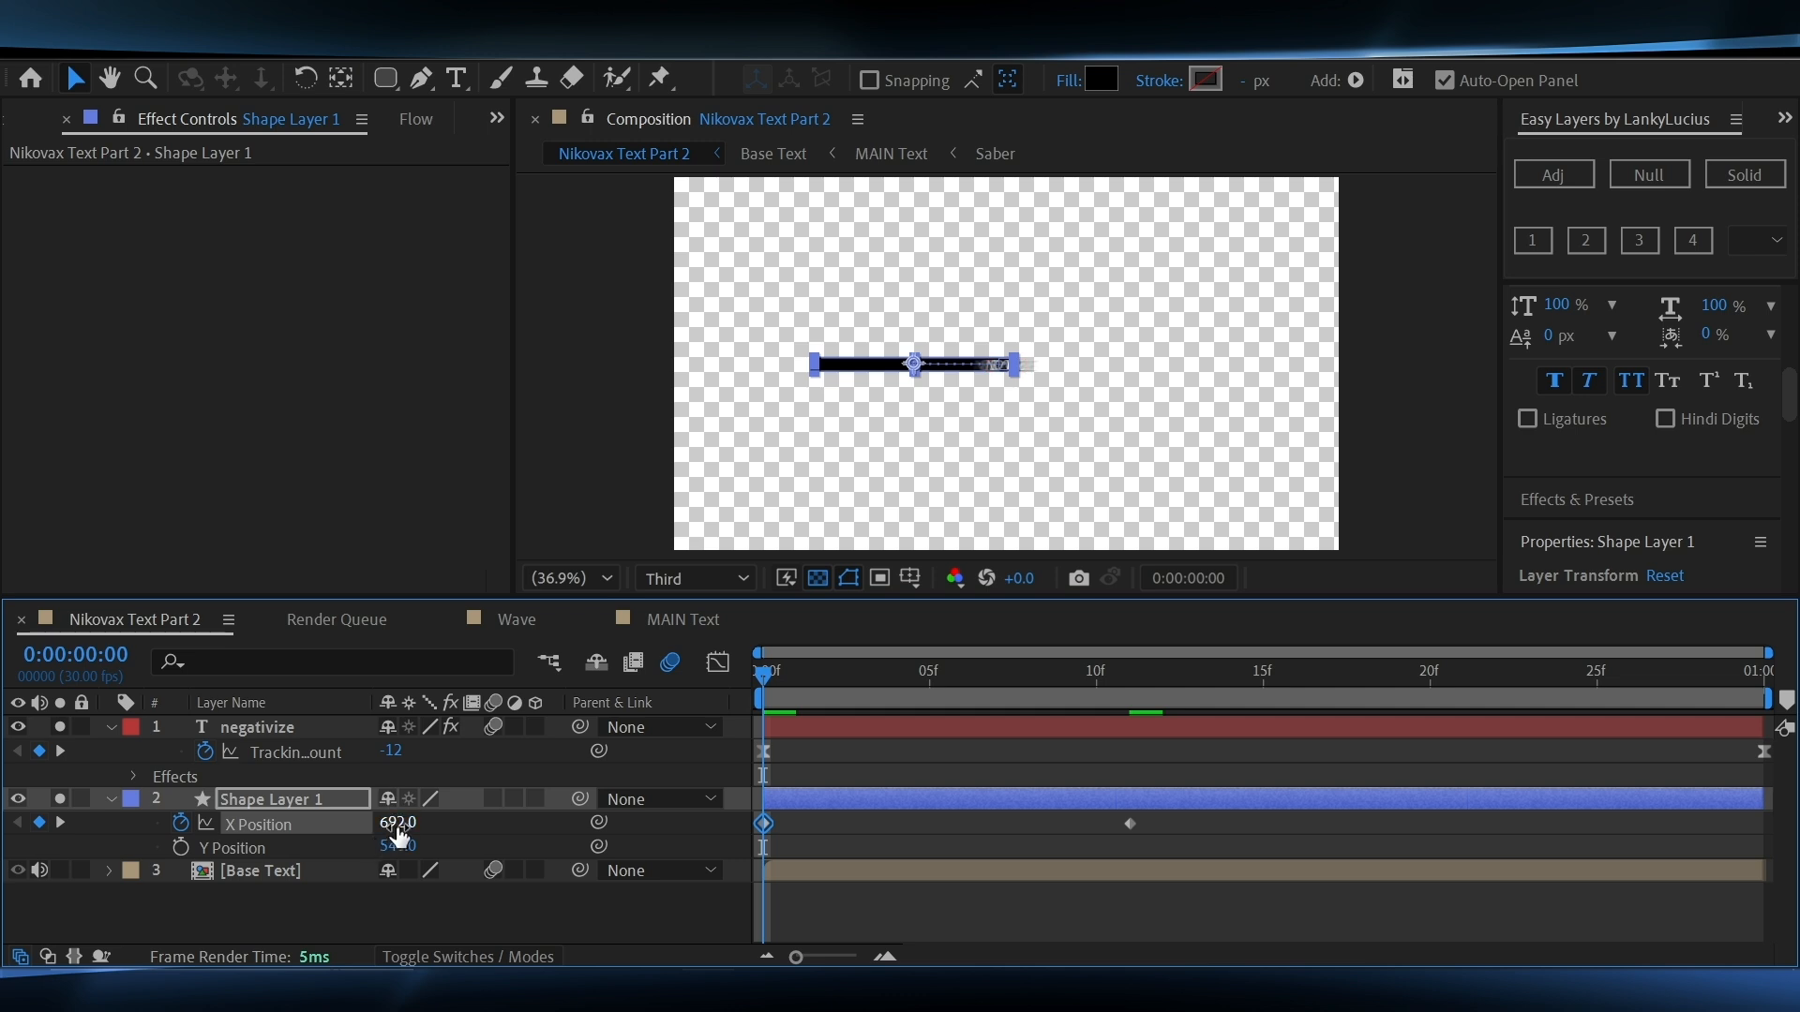
drag(397, 825, 5, 828)
drag(416, 826, 103, 838)
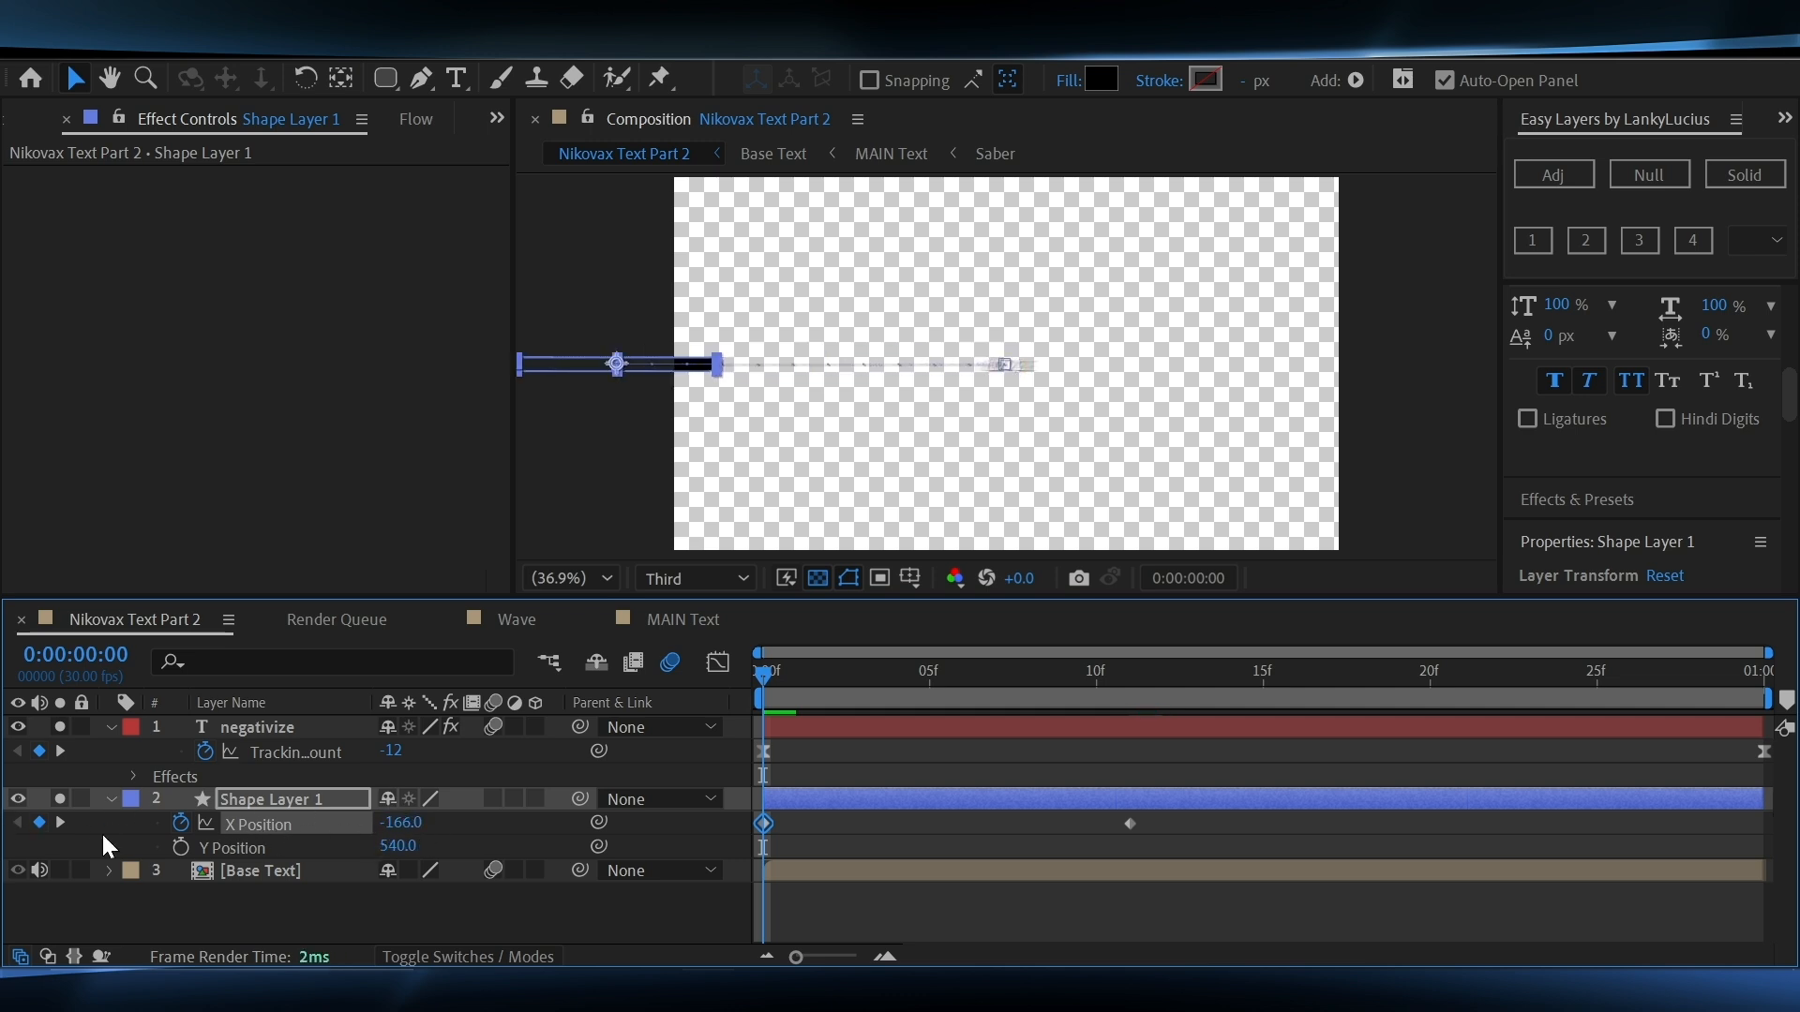
drag(403, 834, 58, 835)
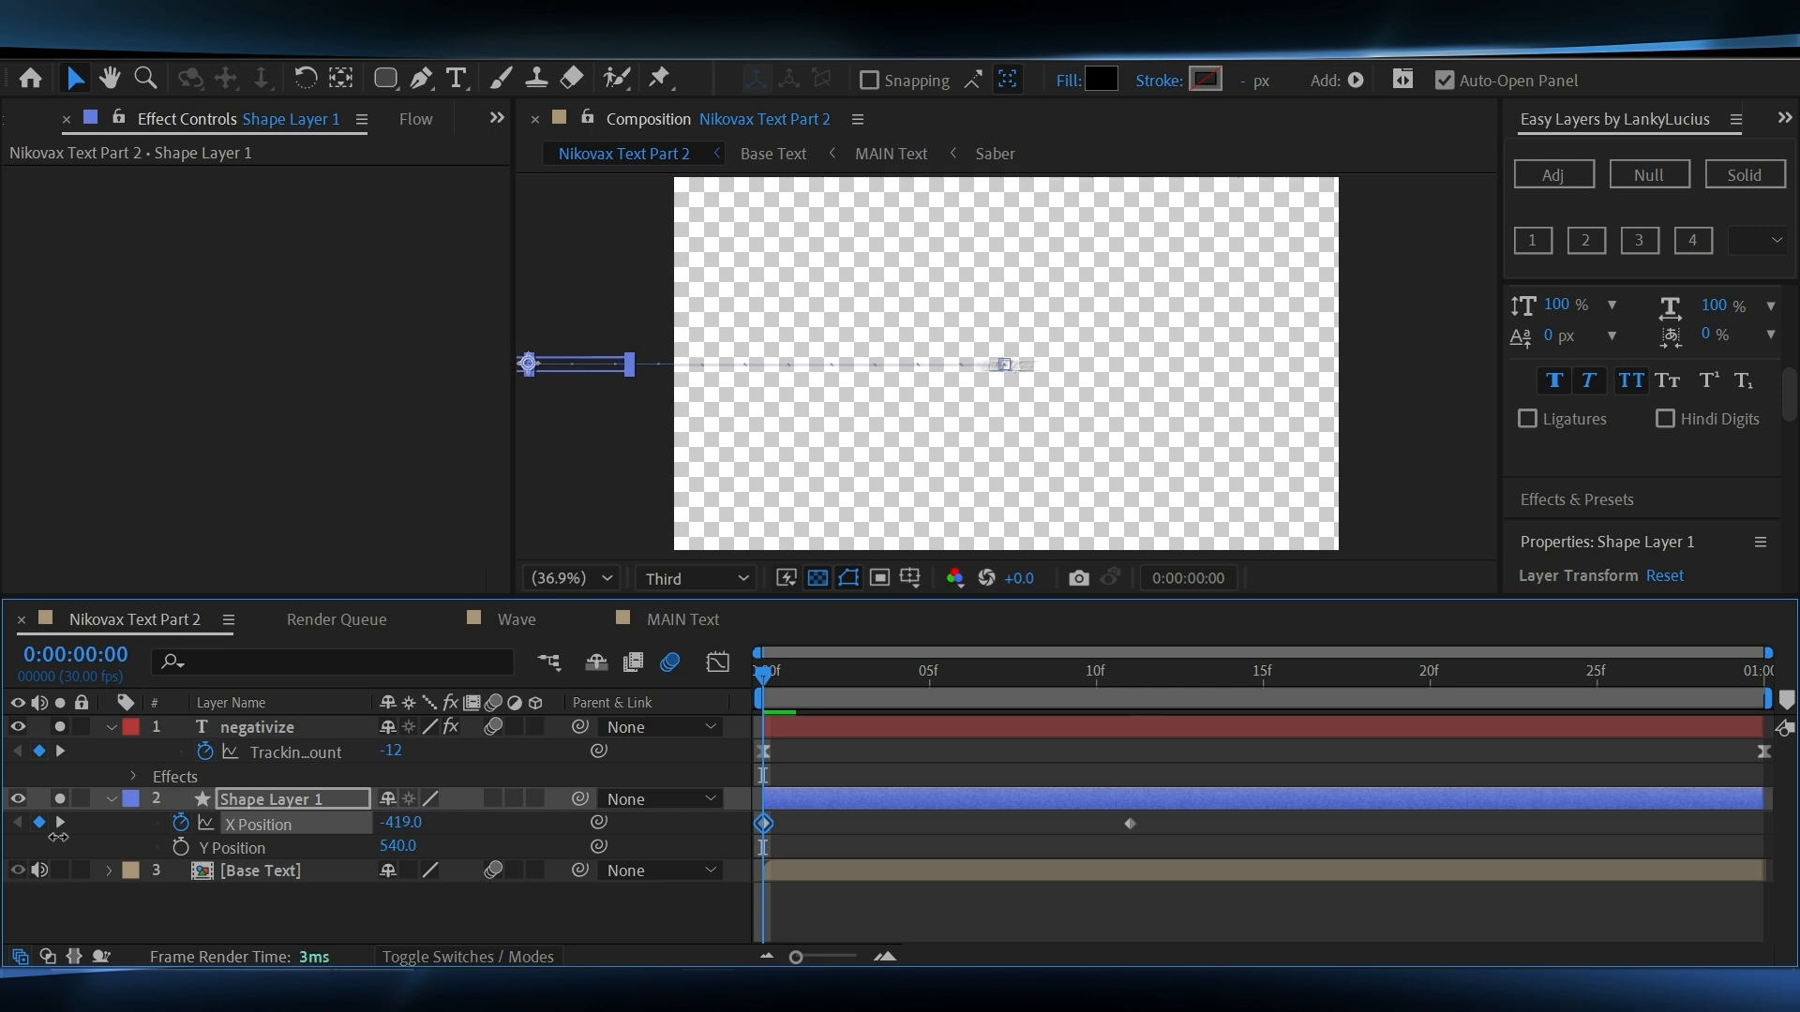
Apply the Flow easing preset B5 (0.00, 1.00, 1.00, 1.00) to both X Position keyframes of Shape Layer 1
drag(1250, 846, 569, 801)
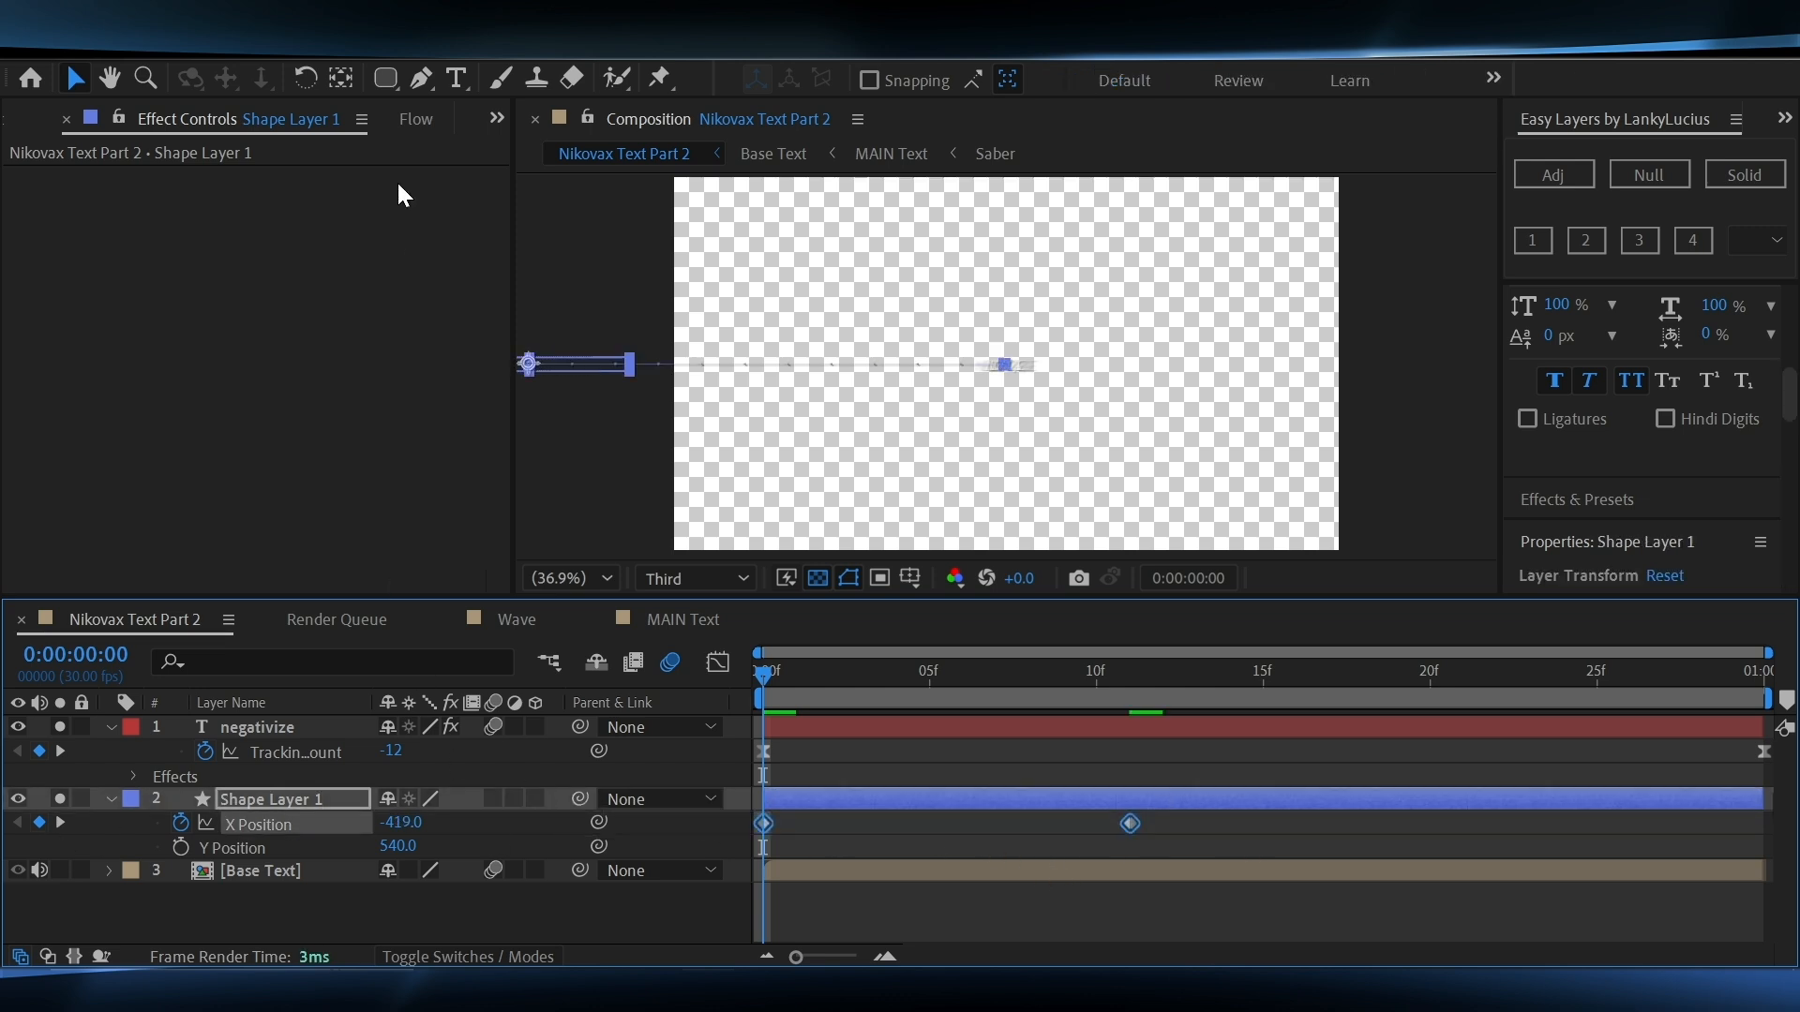
click(418, 119)
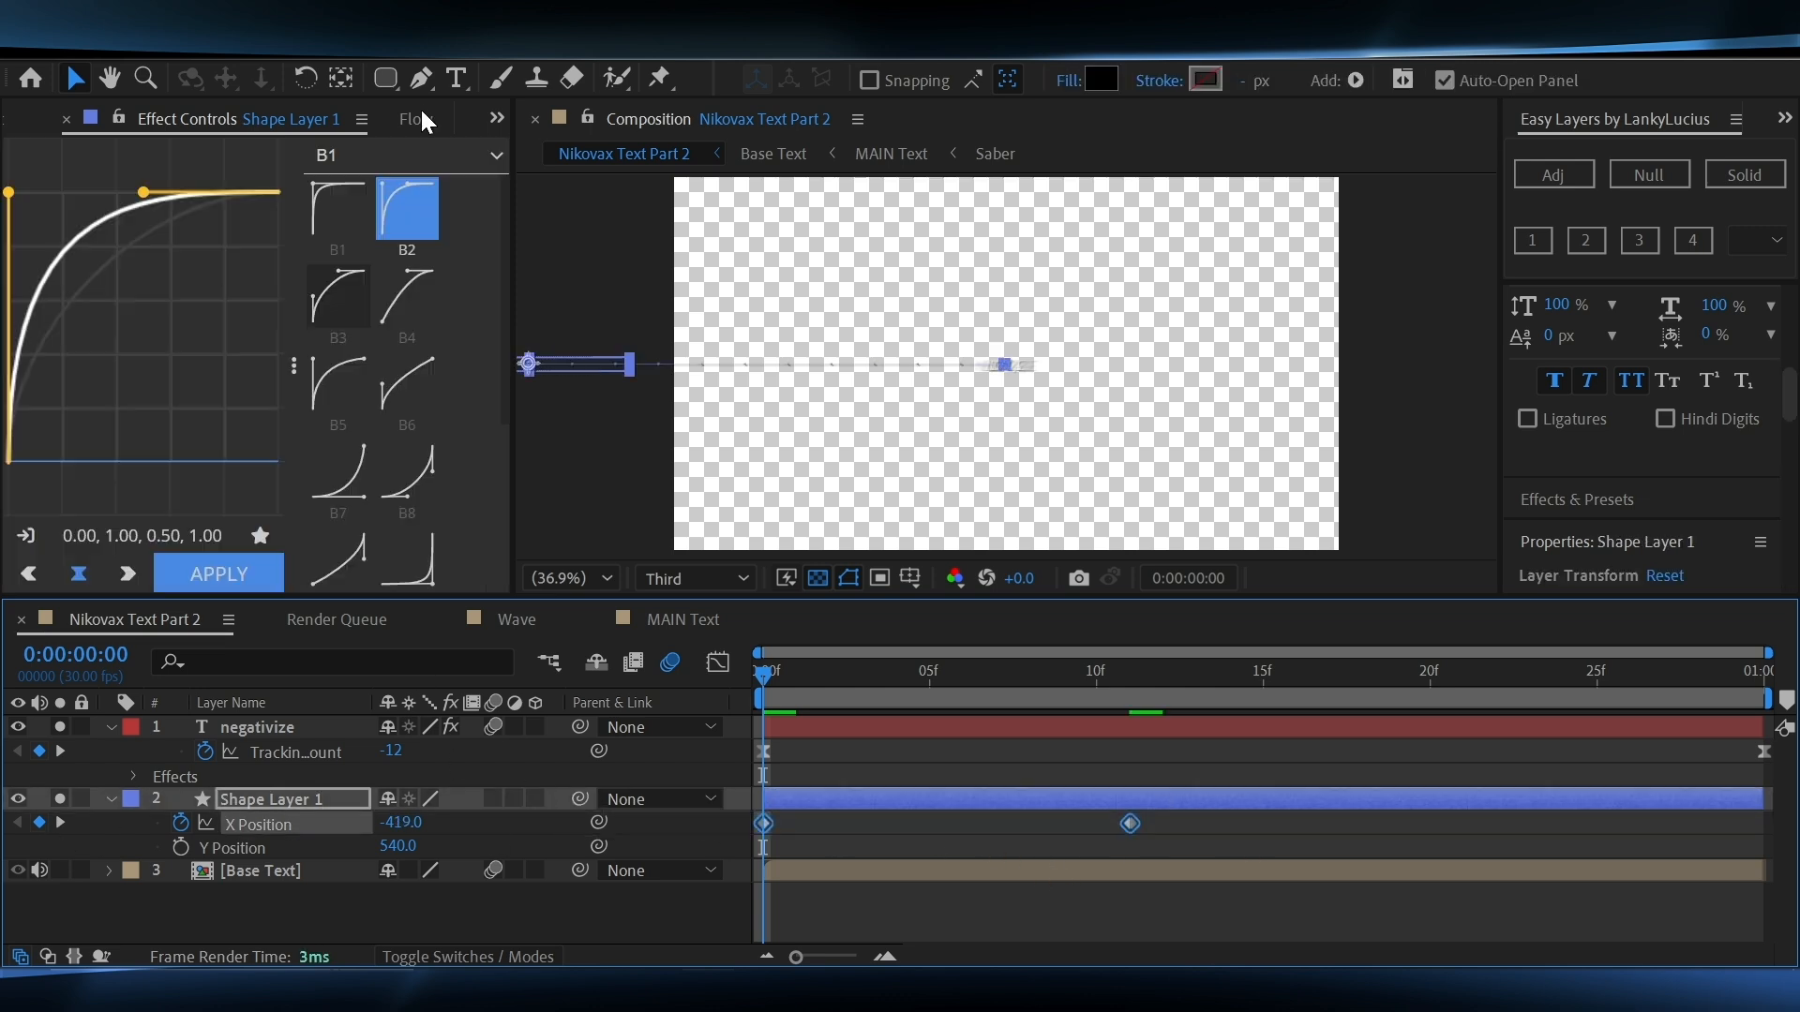
click(338, 384)
click(211, 573)
click(883, 847)
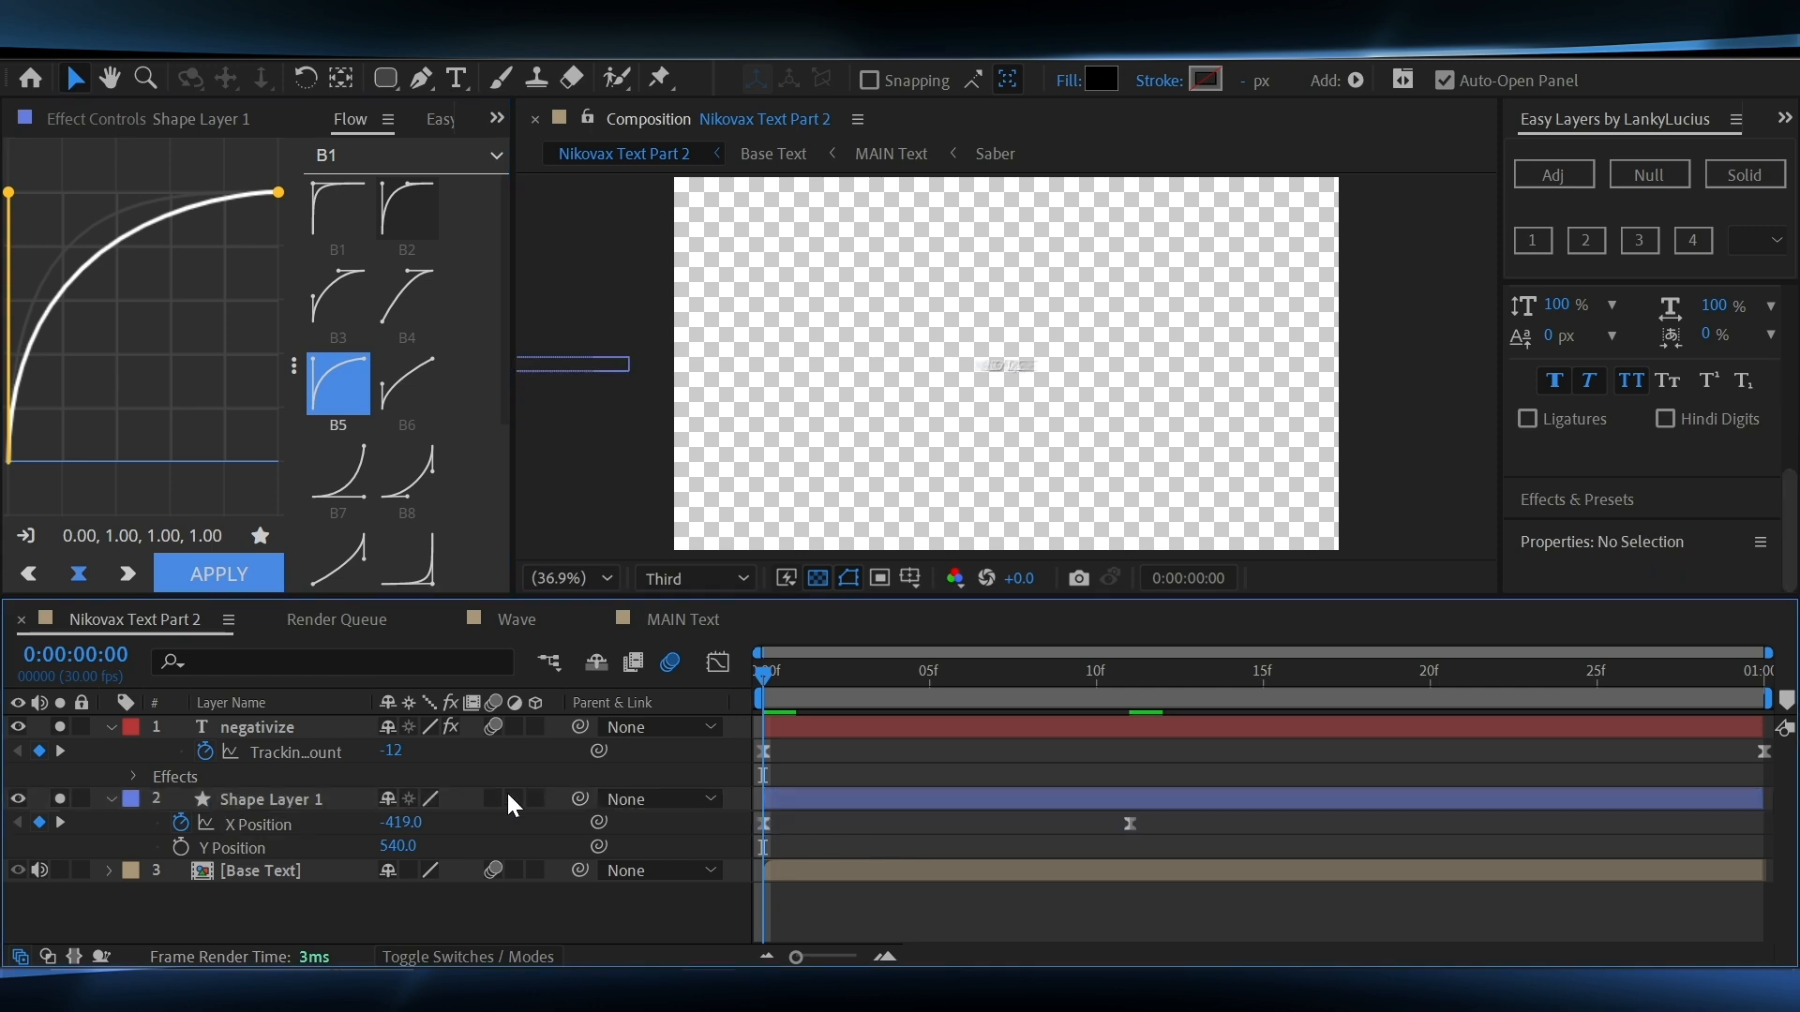
Turn off the transparency grid, and preview the bar's slide-in before unsoloing the negativize and Shape Layer 1 layers
click(111, 728)
click(110, 751)
click(818, 578)
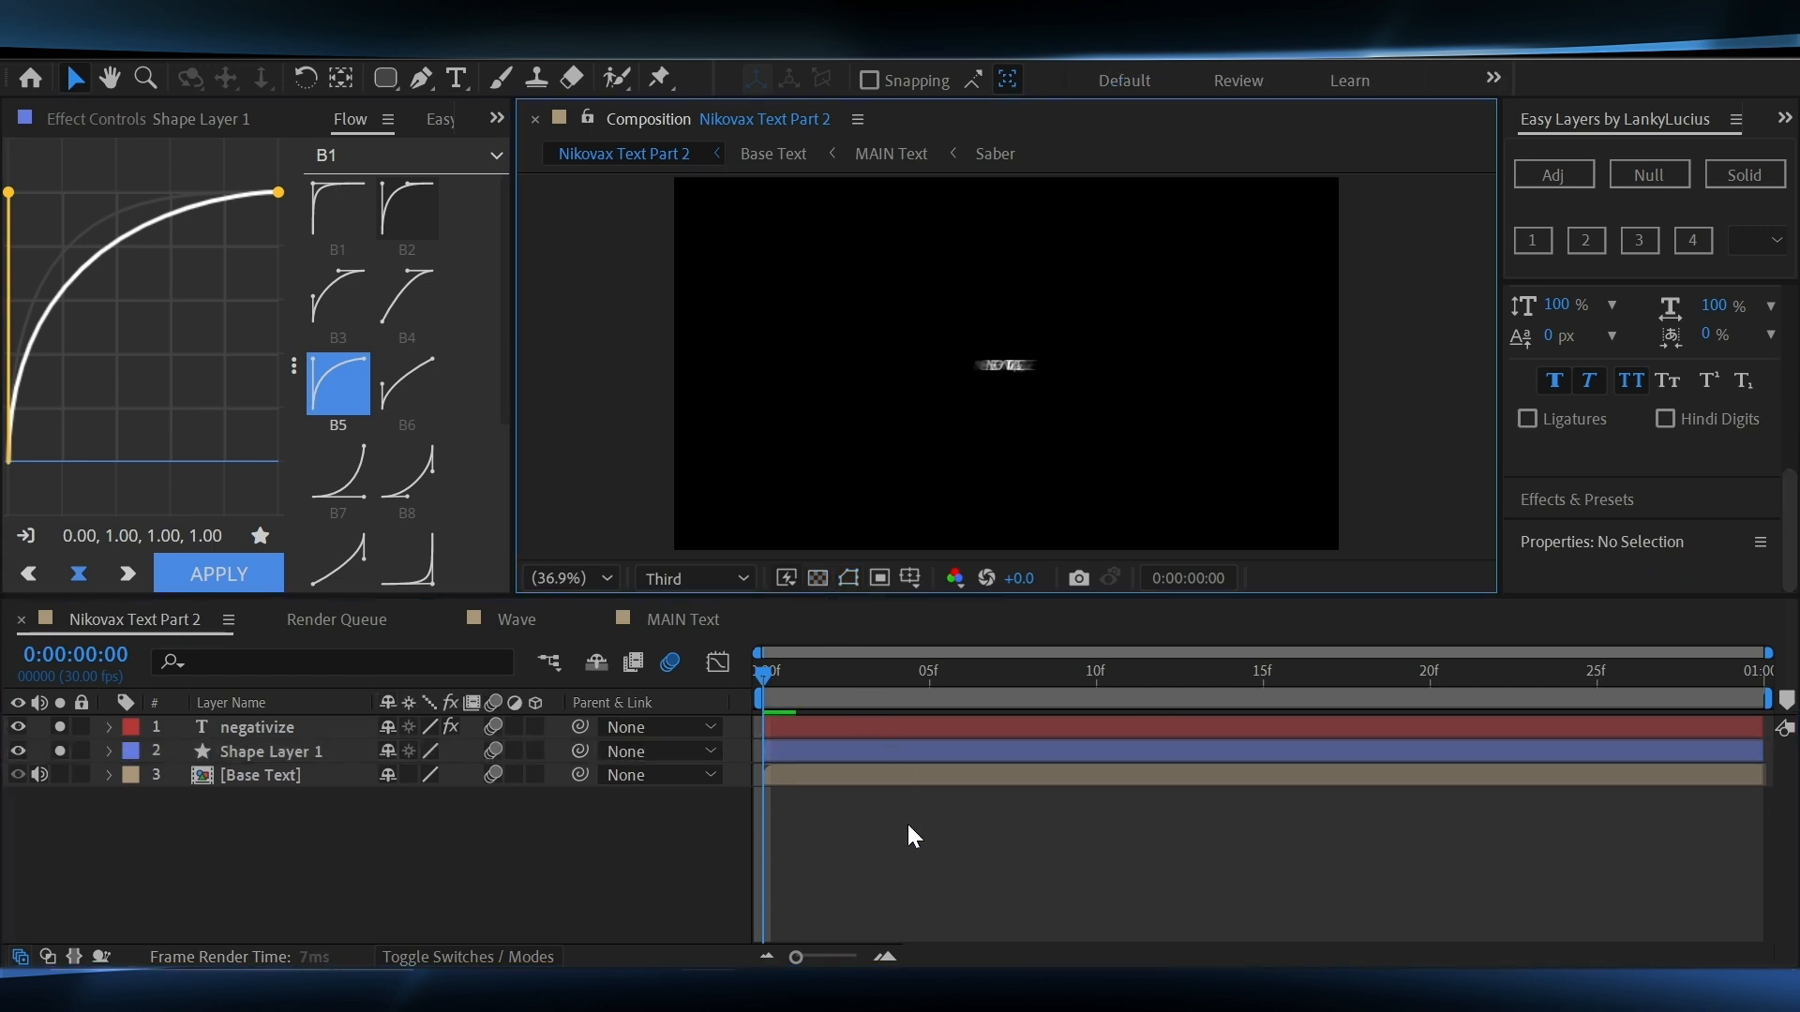
key(space)
key(space)
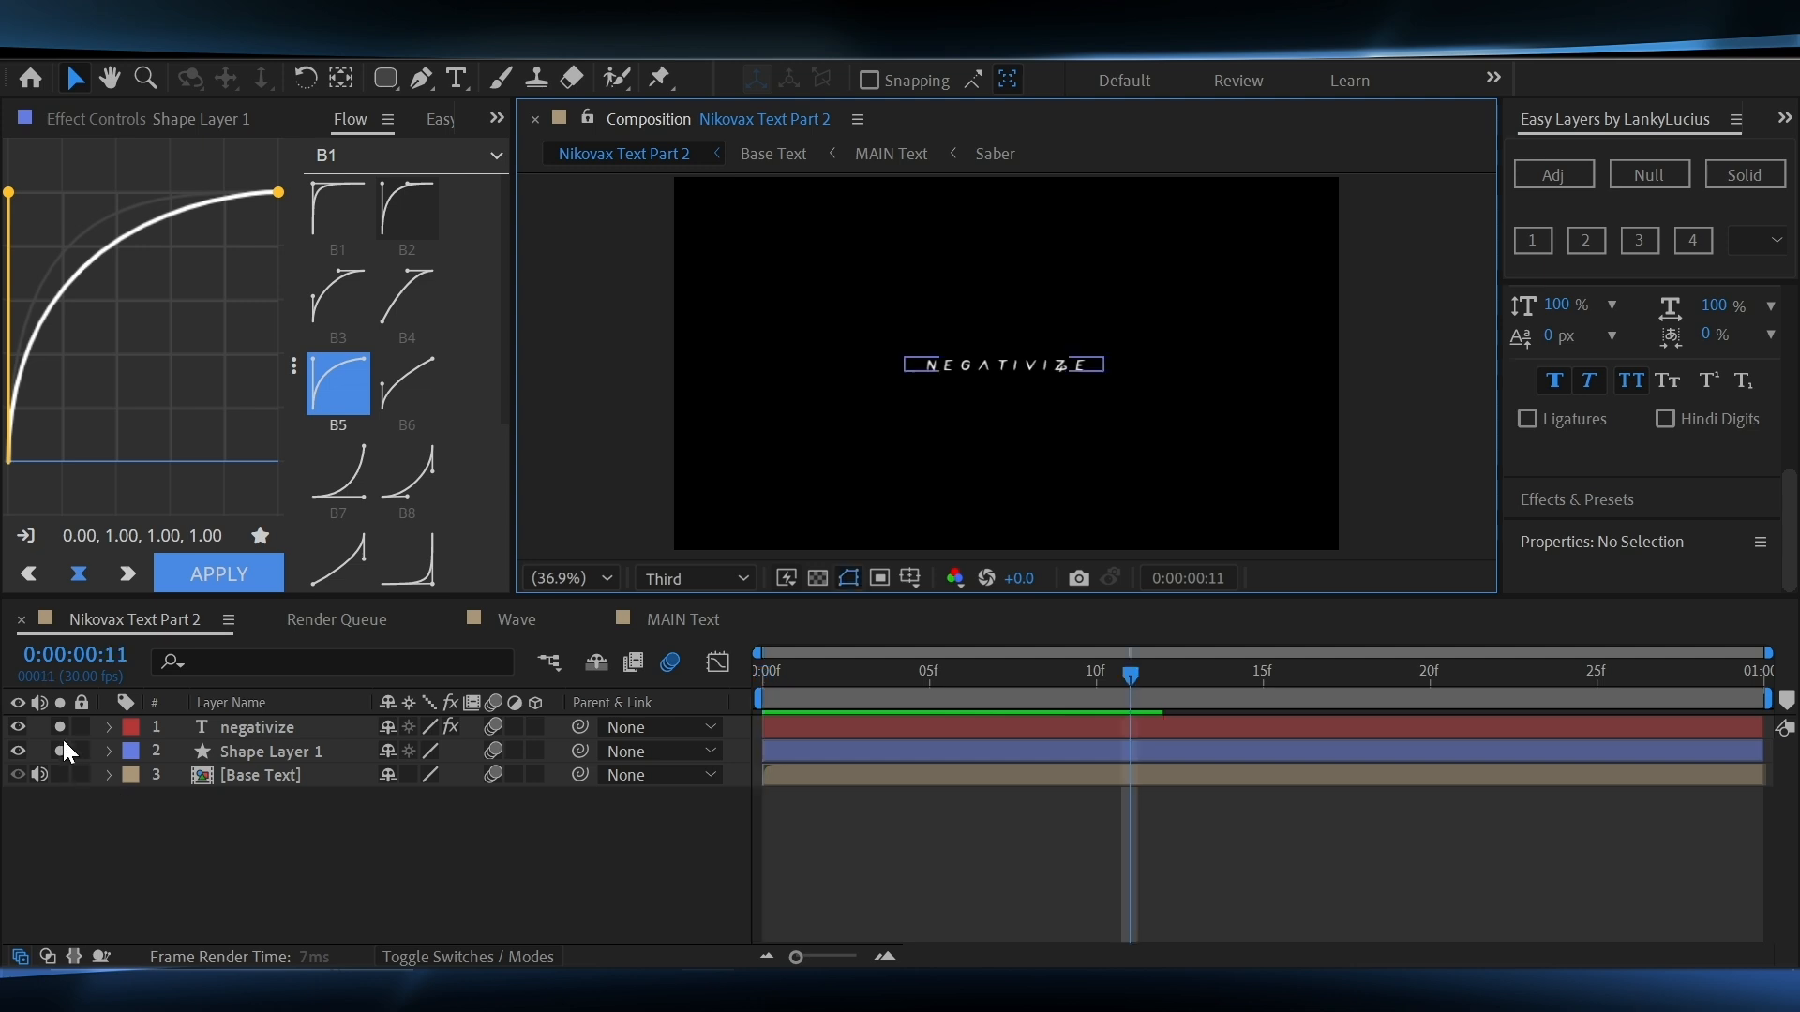
drag(61, 727, 63, 753)
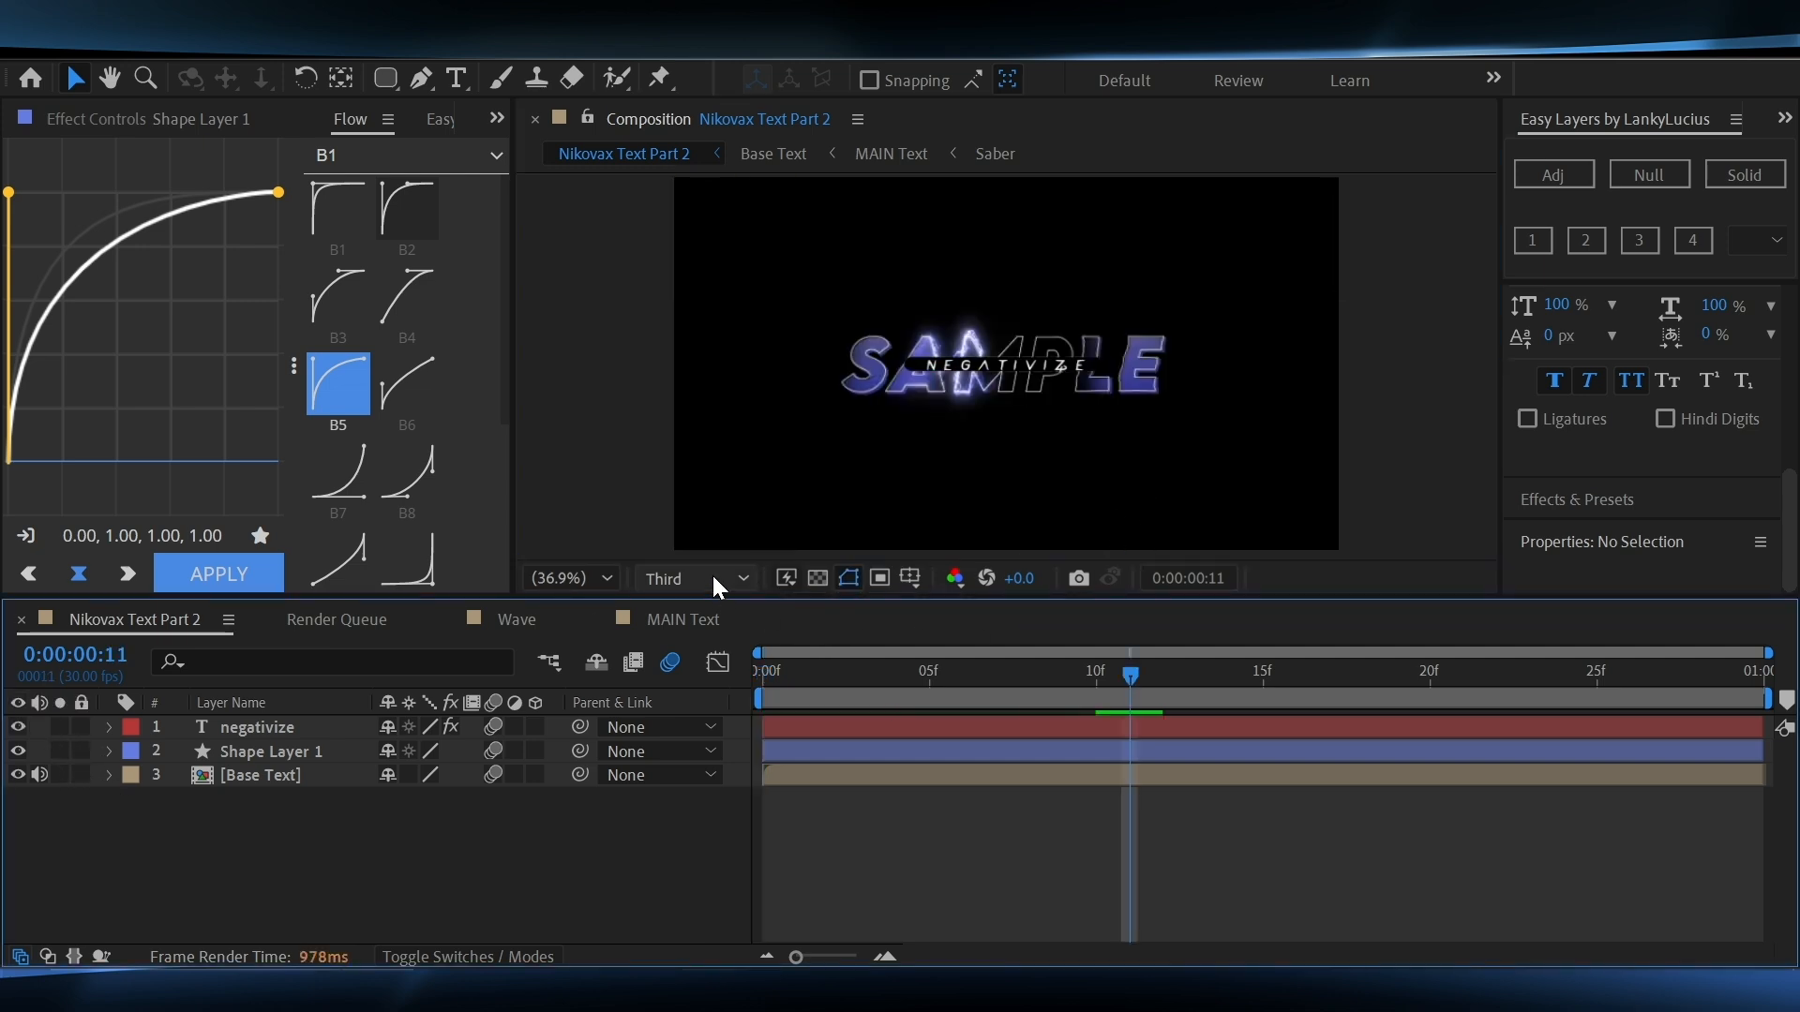
Duplicate Shape Layer 1 and set the copy's fill color to white, FFFFFF
click(1054, 757)
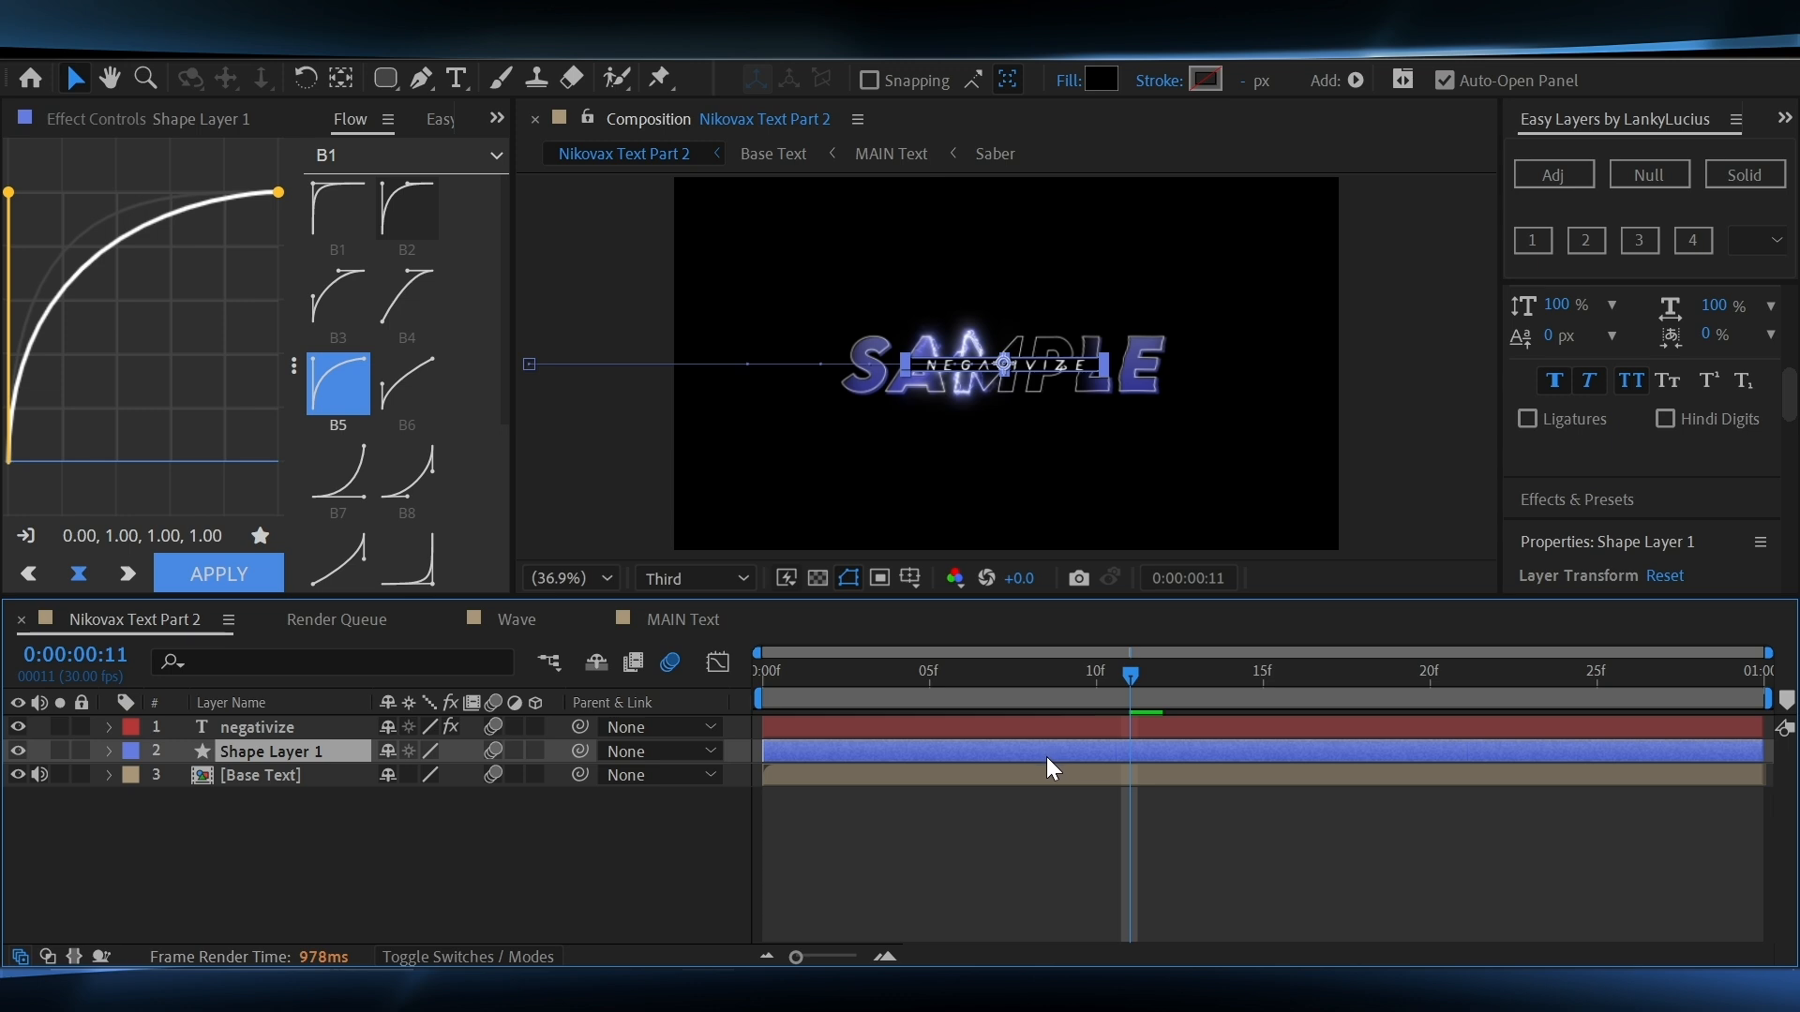
key(ctrl+d)
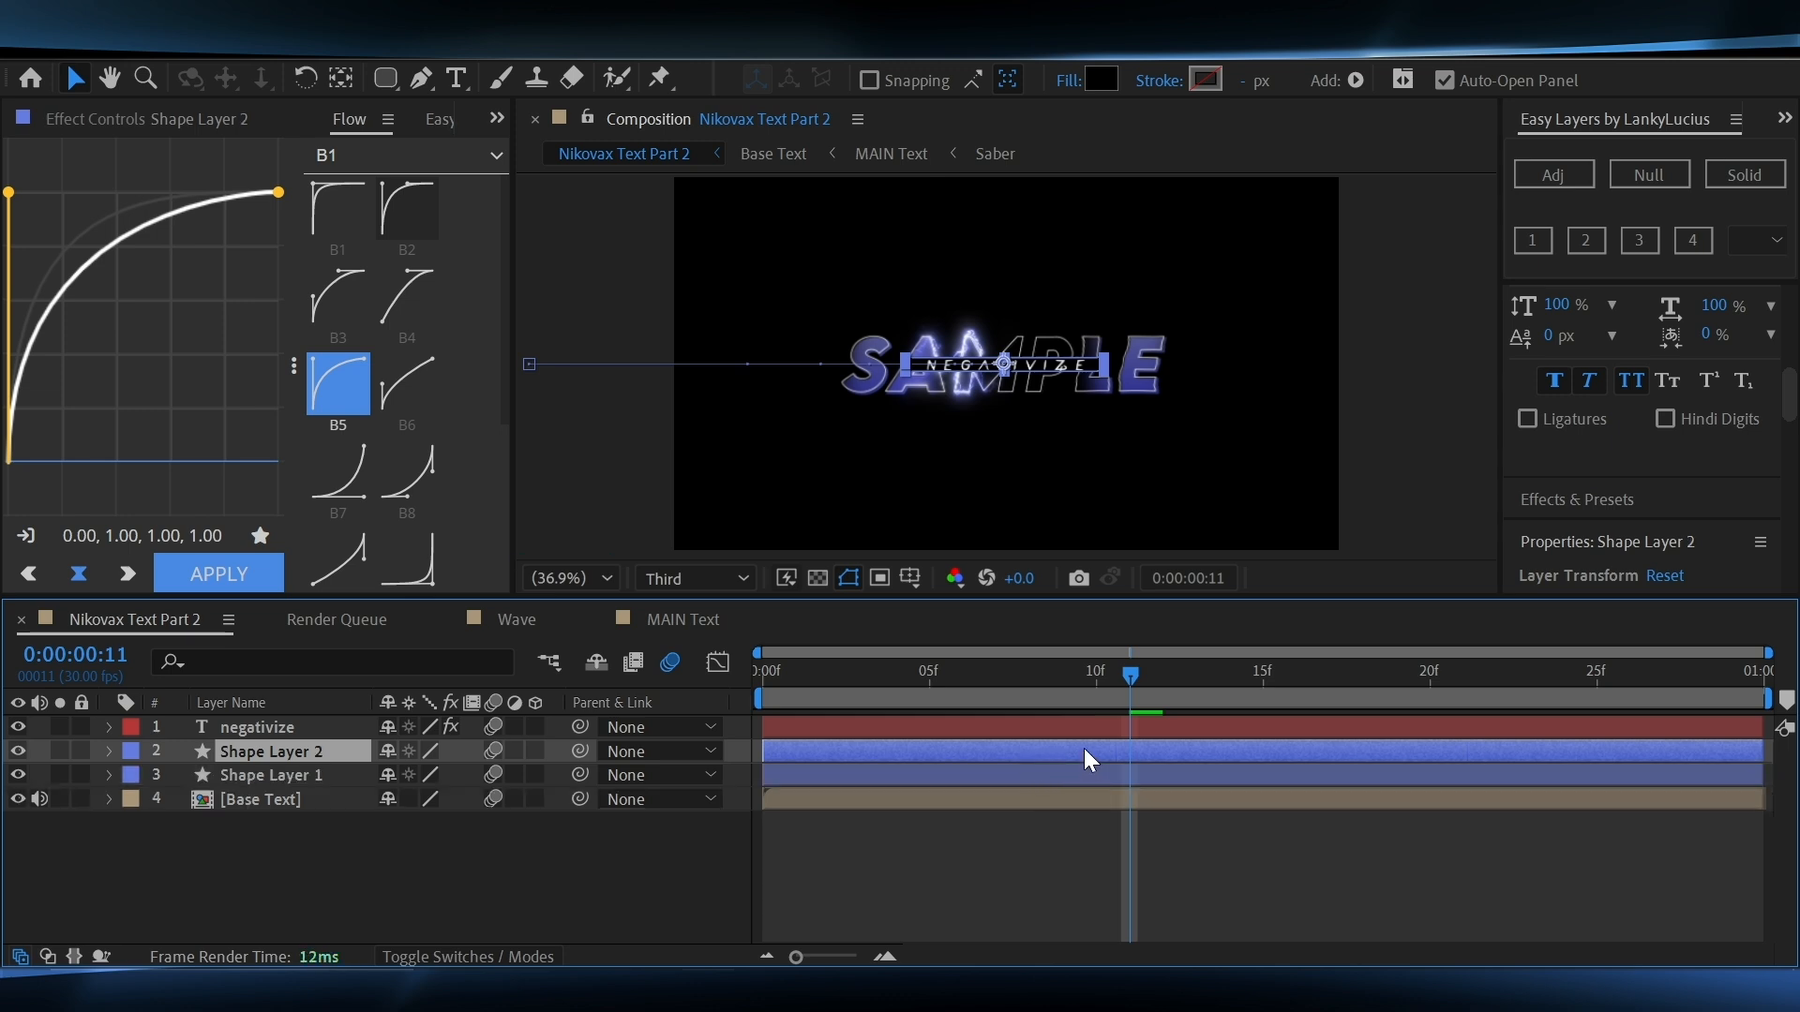
click(1103, 79)
text(FFFFFF)
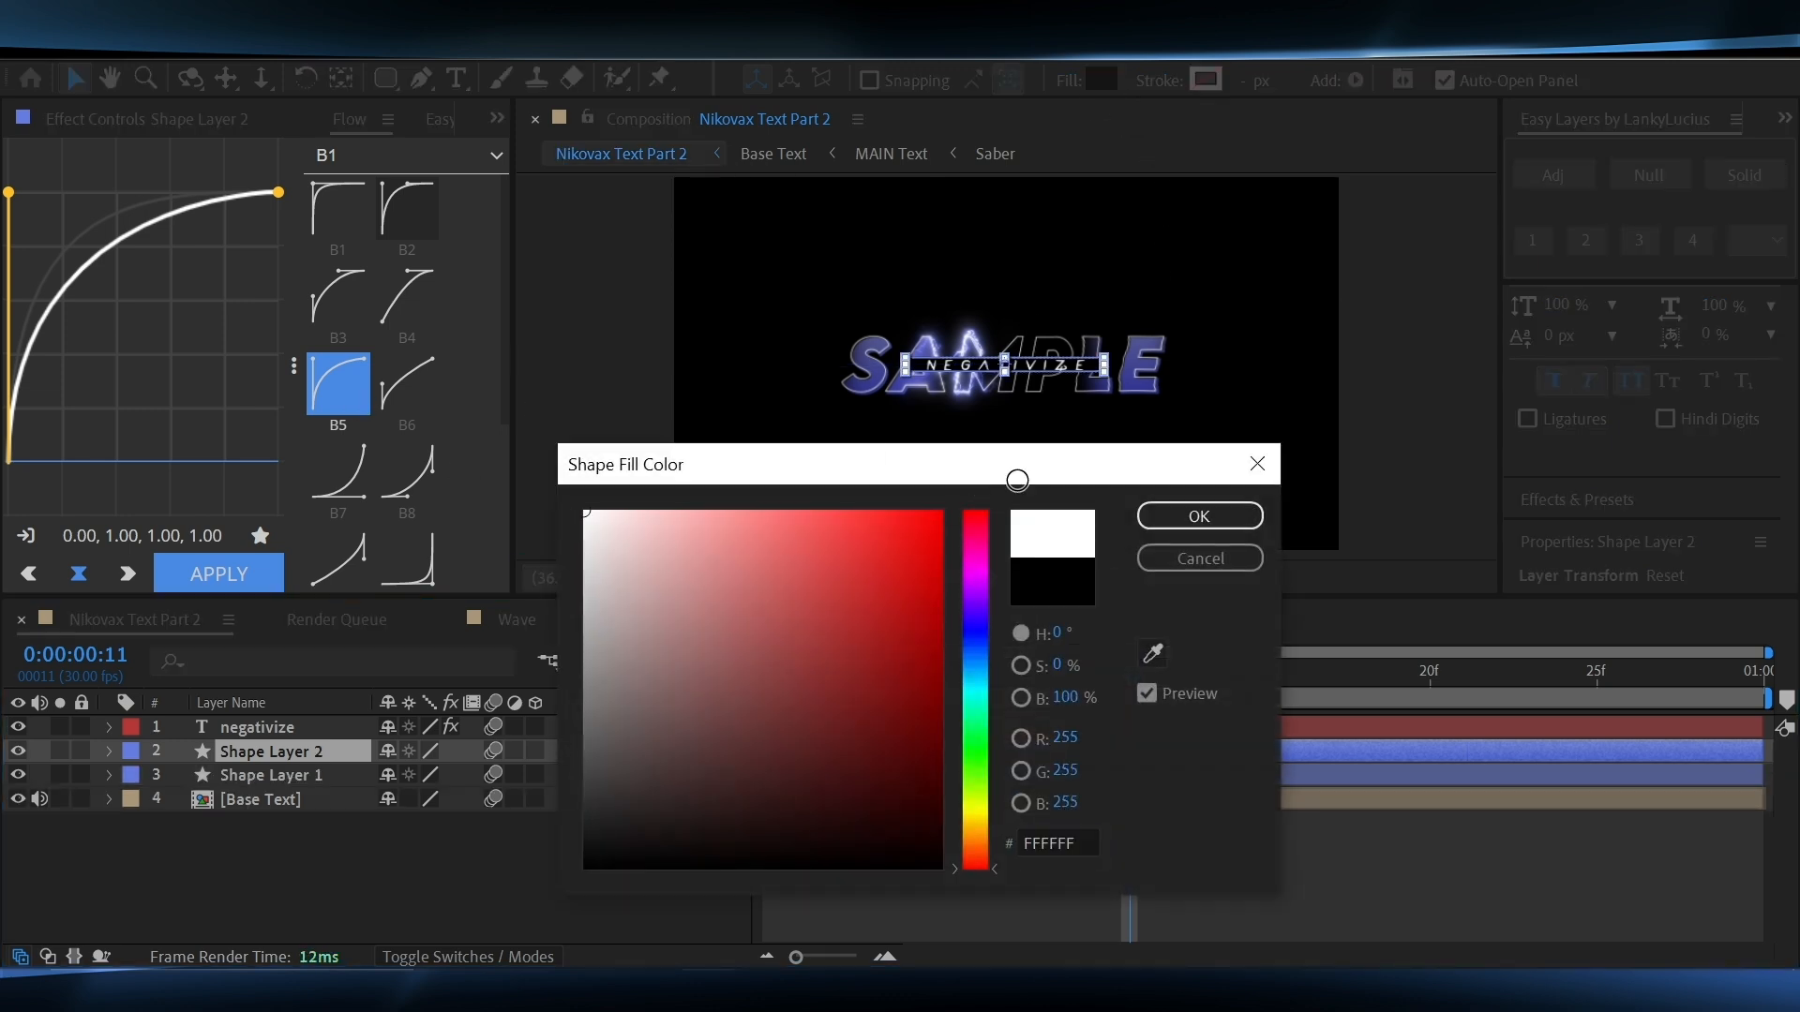
click(1207, 514)
Remove the X Position keyframes from Shape Layer 2 and set its rotation to 90°
key(p)
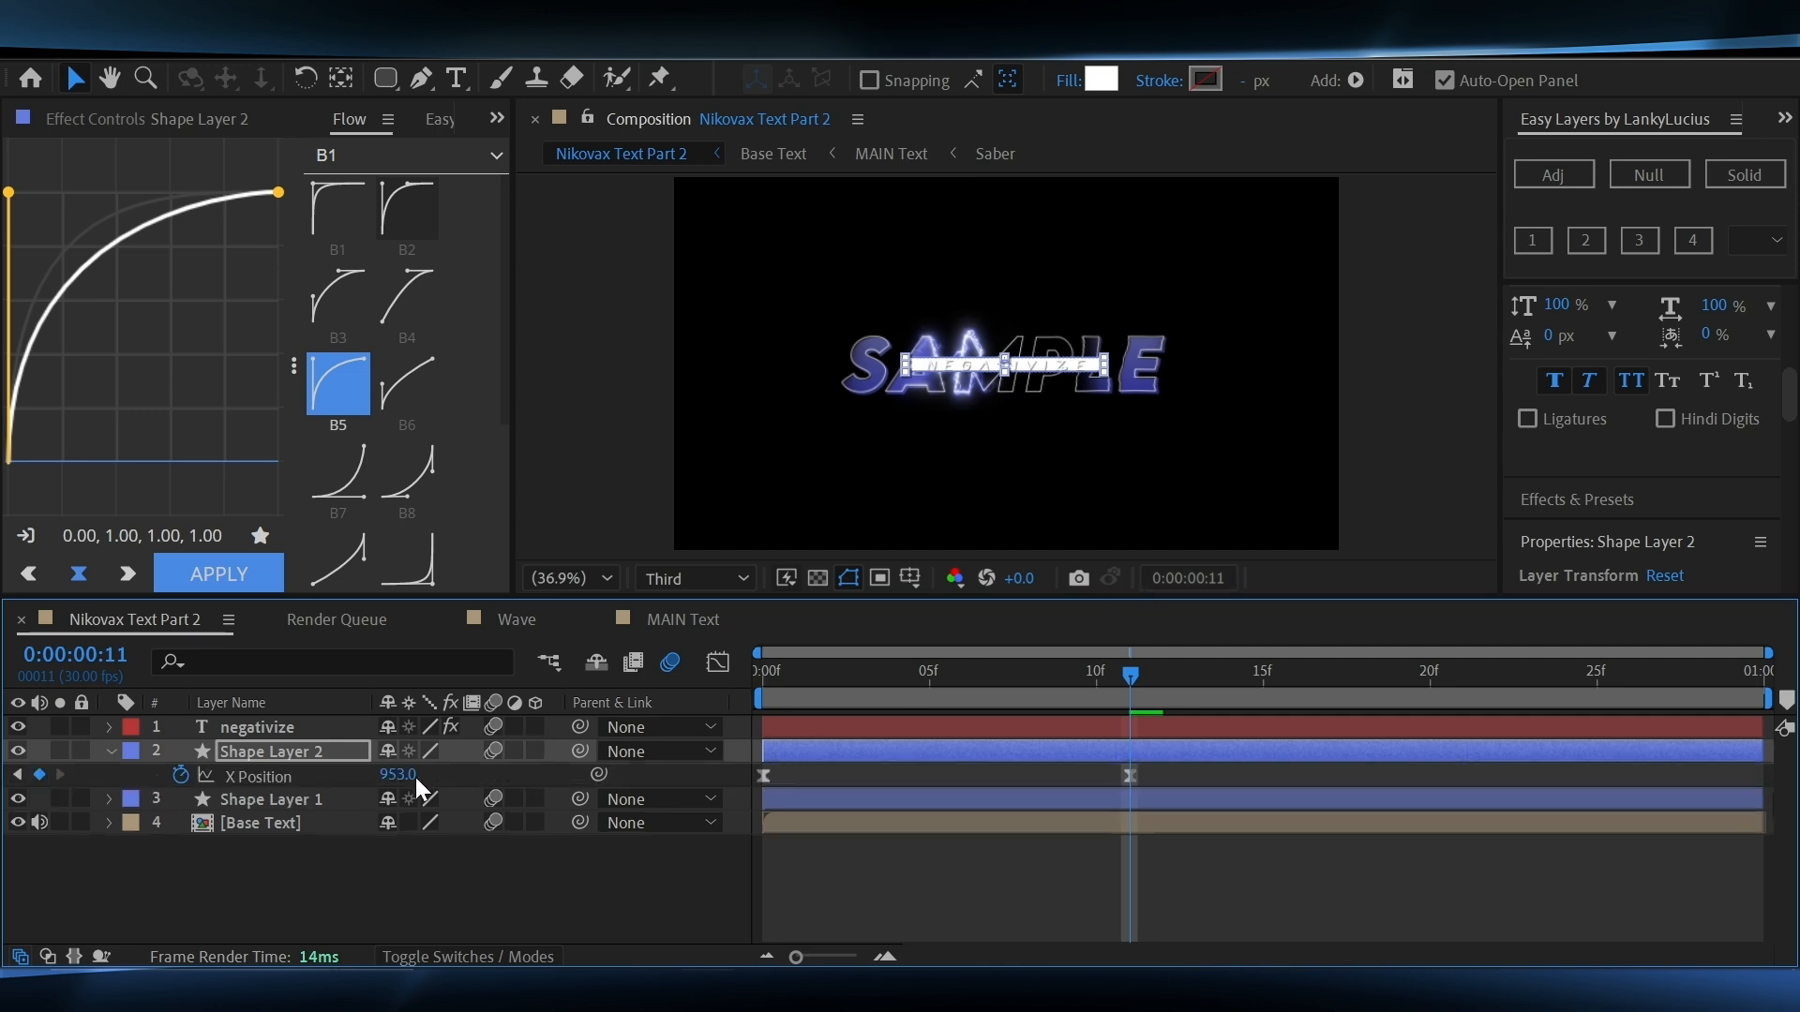
click(181, 776)
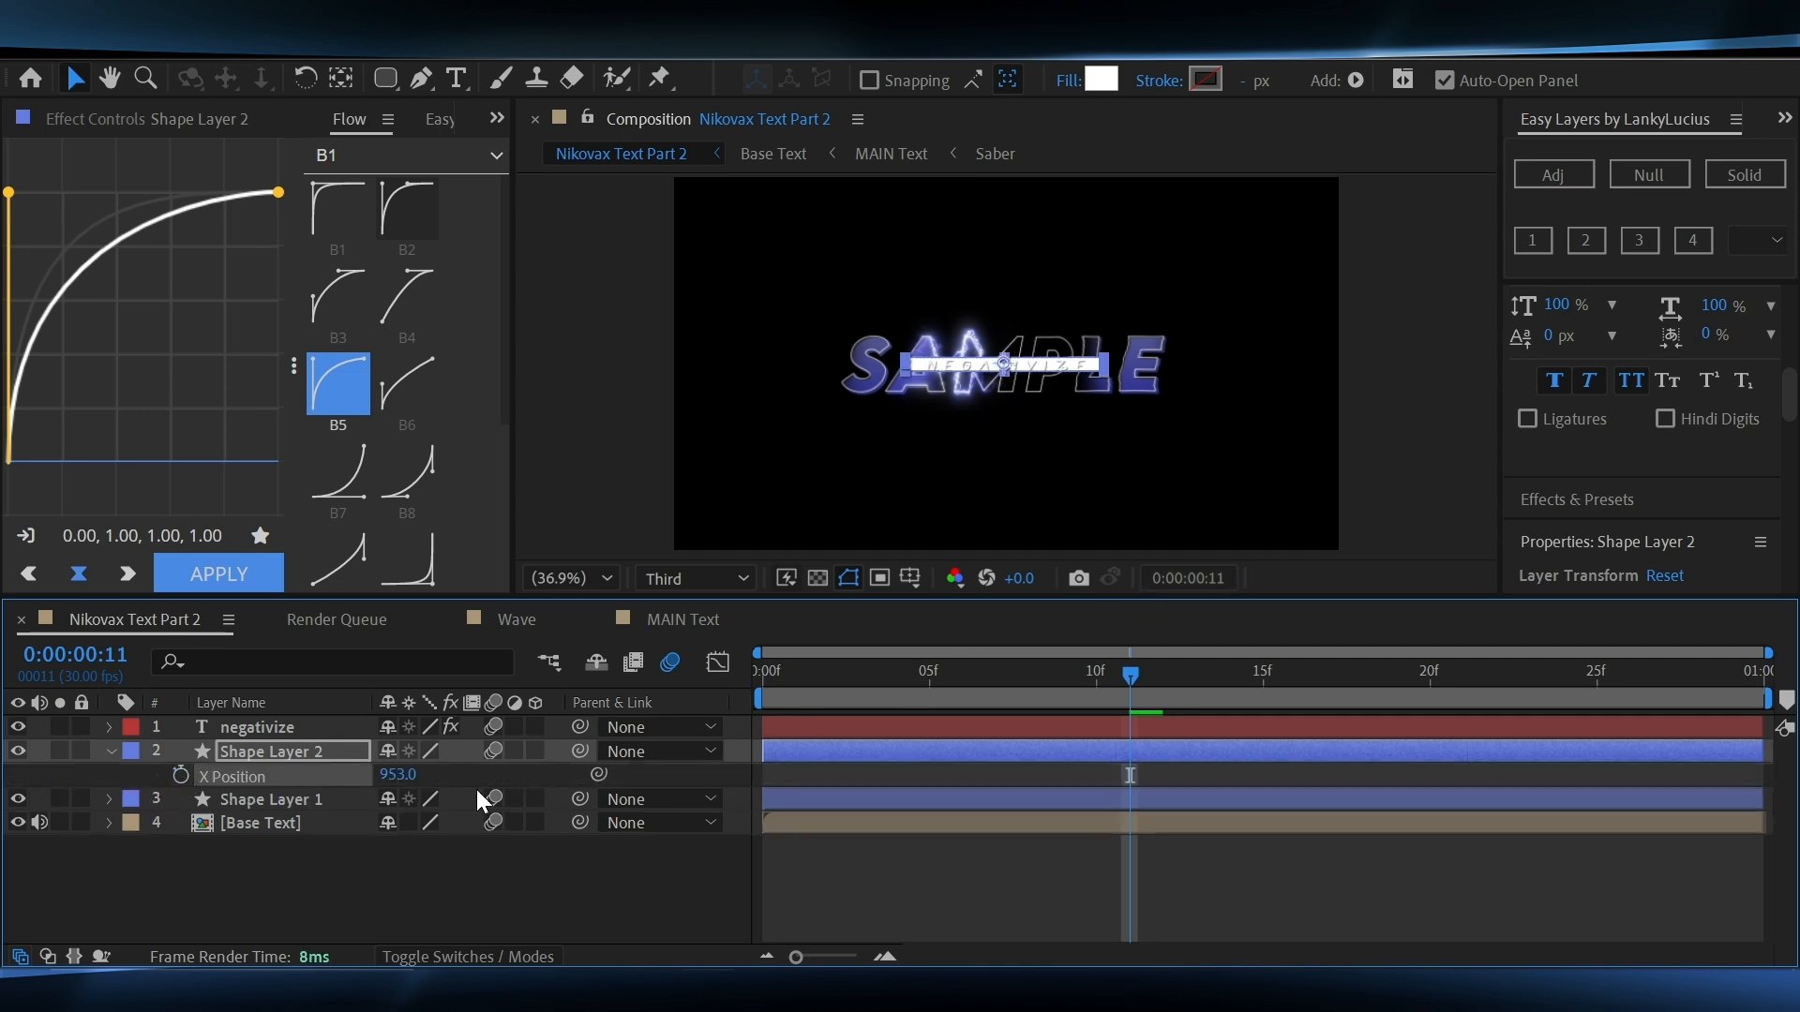
key(r)
click(414, 774)
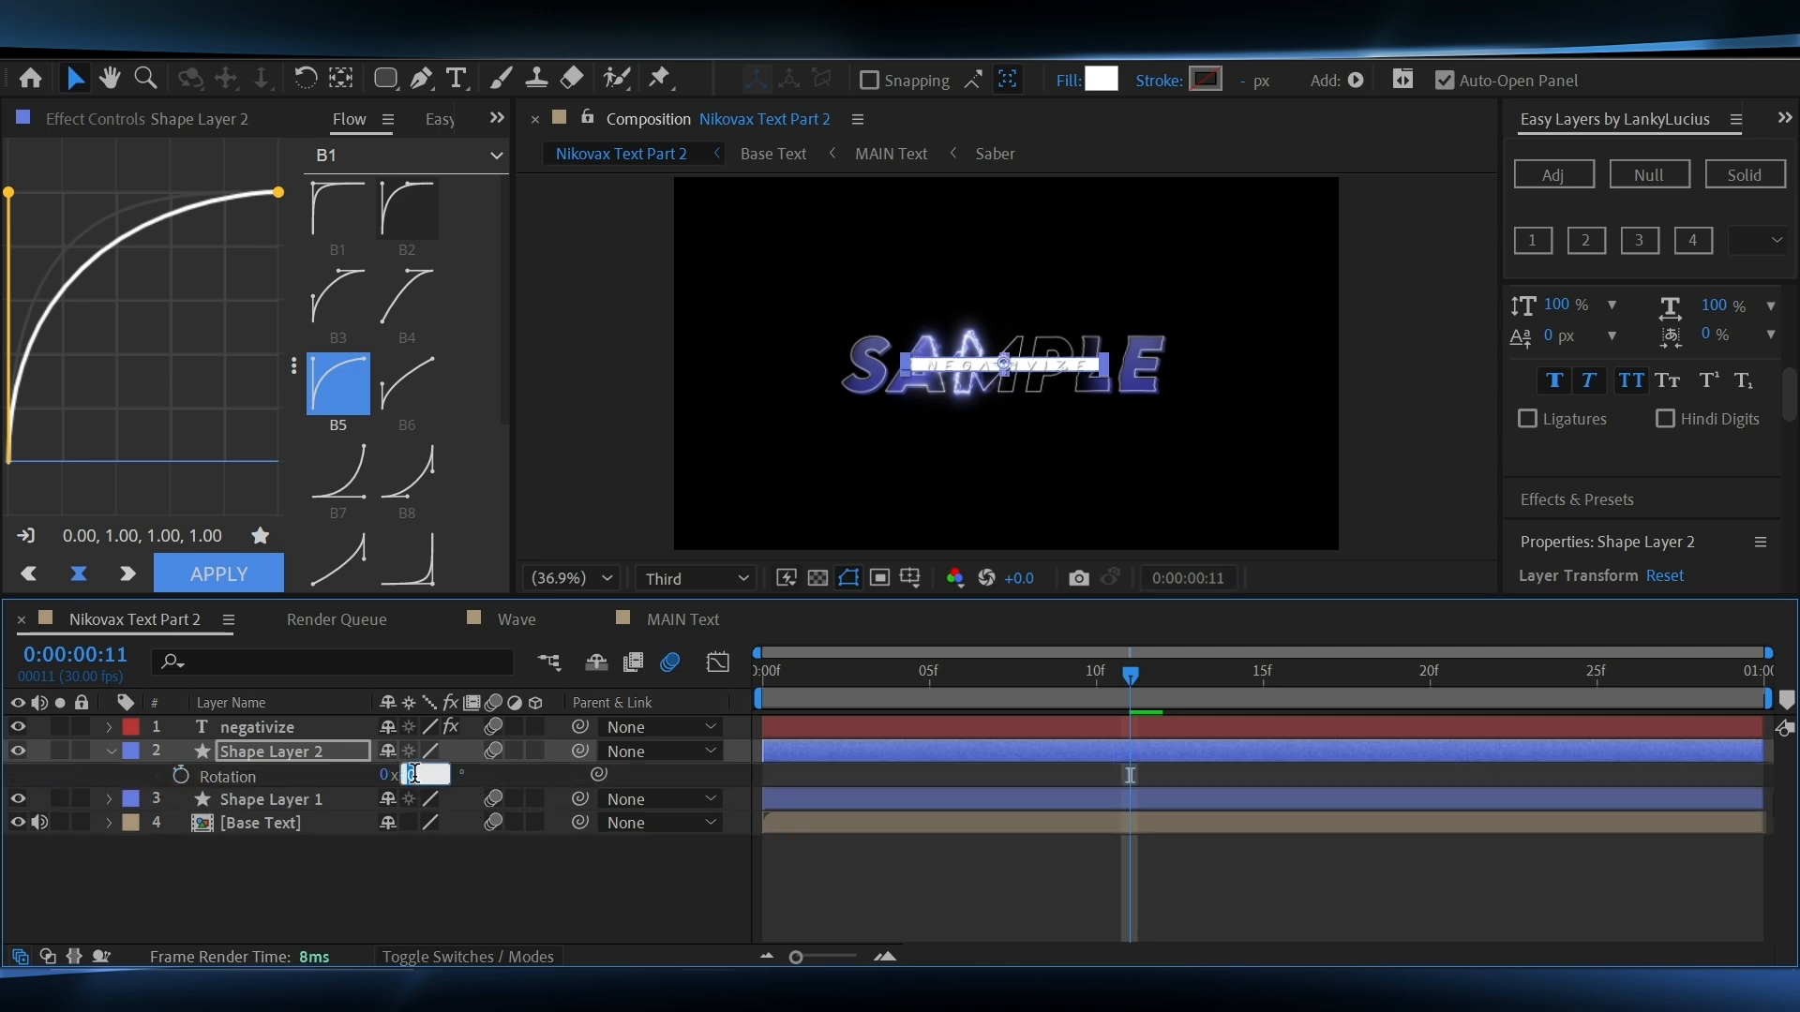
key(Return)
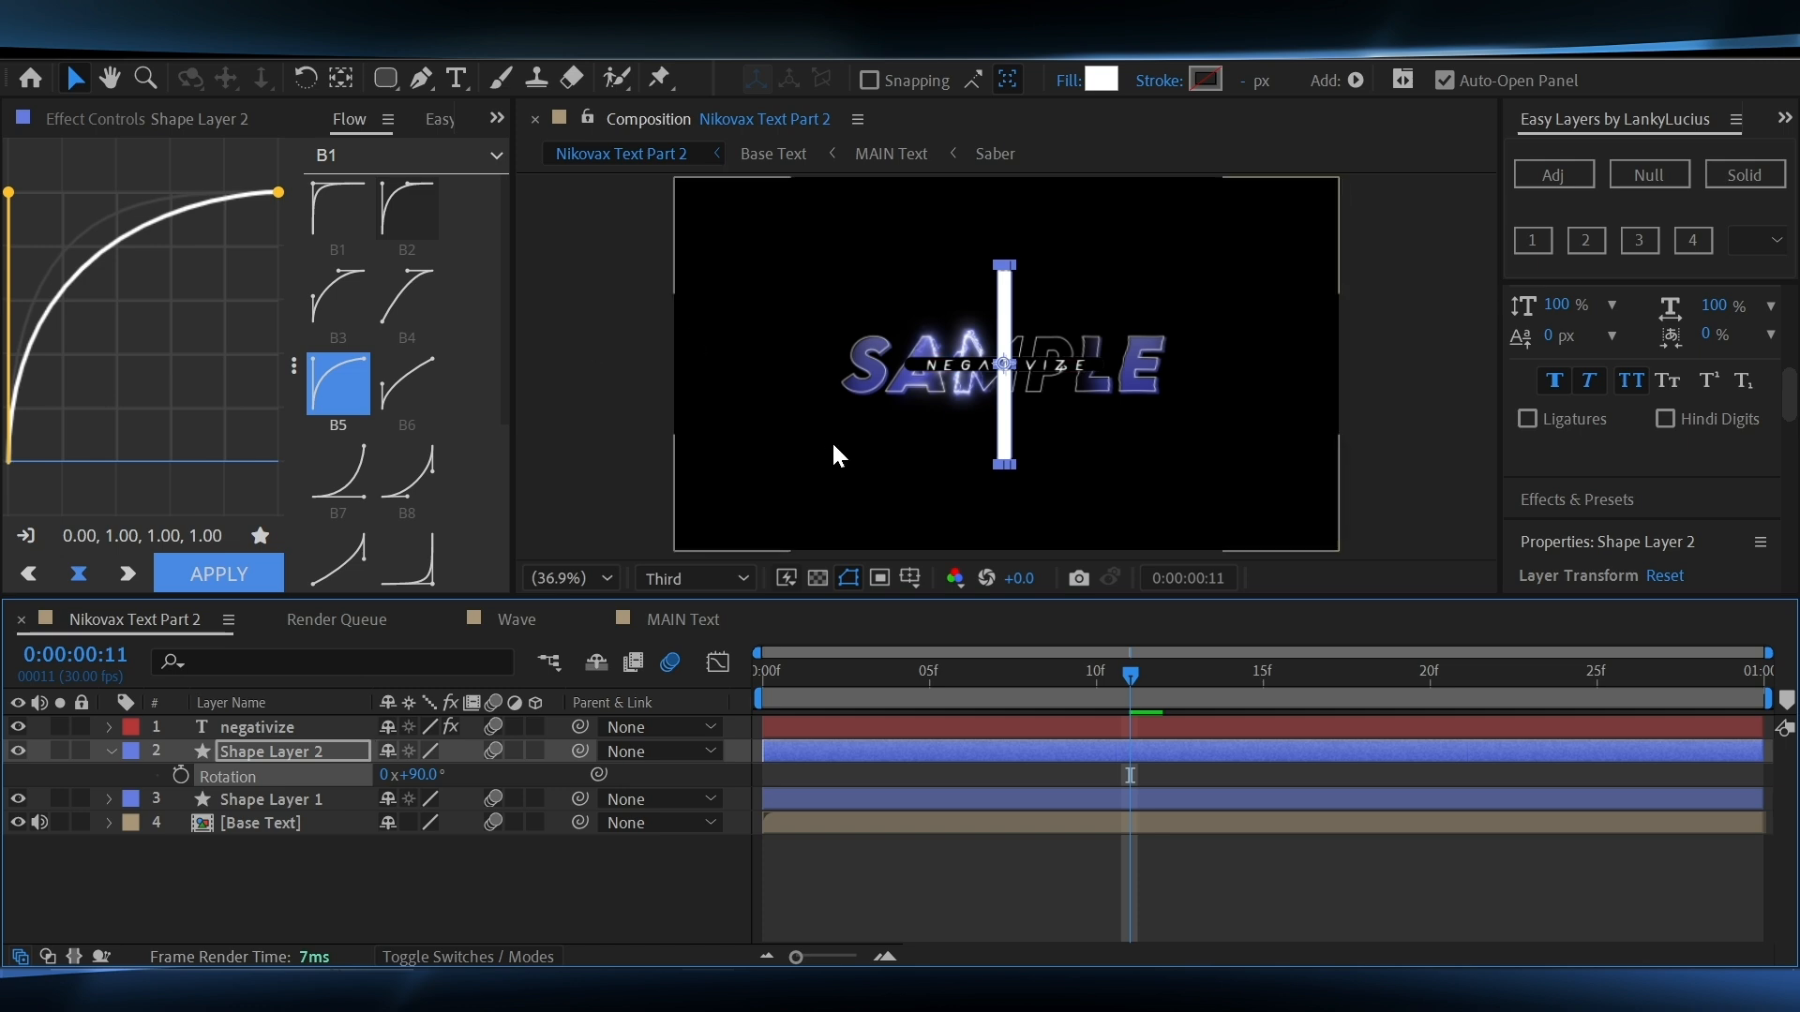
Move the vertical white bar up over the title's letter A and place Shape Layer 2 below the Base Text layer
drag(1009, 326, 946, 257)
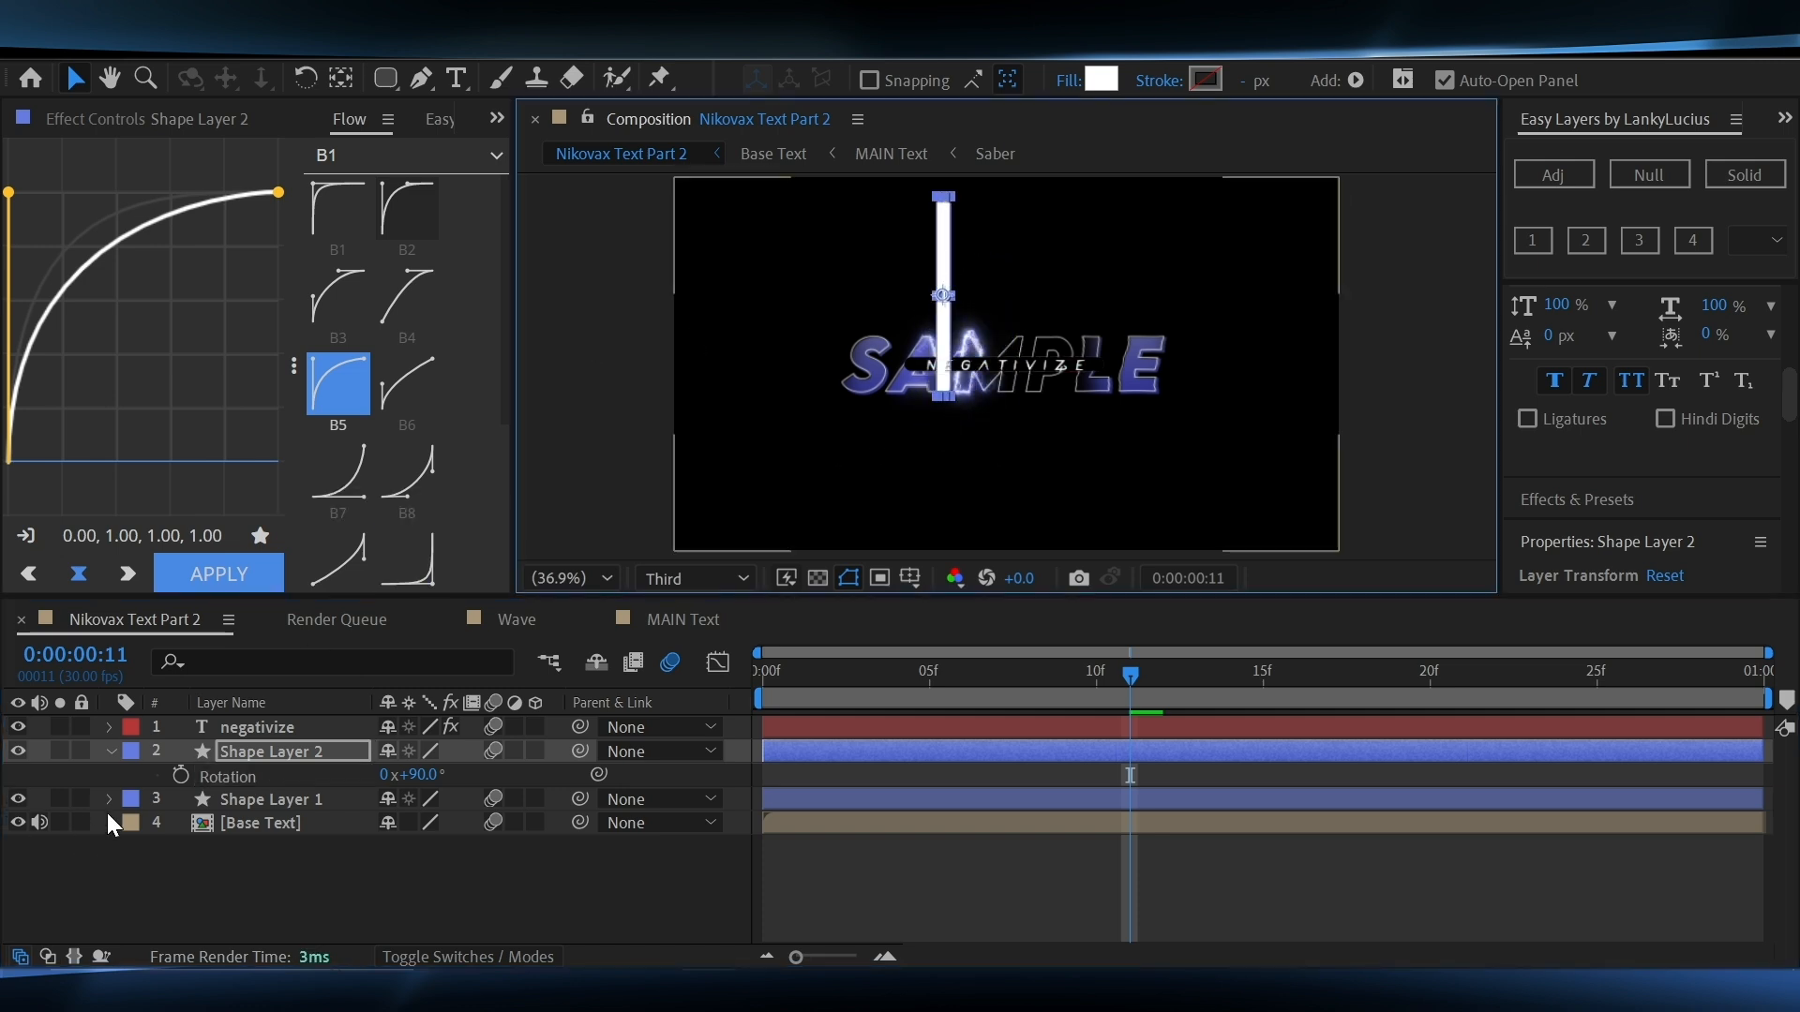
drag(260, 737, 275, 864)
click(253, 750)
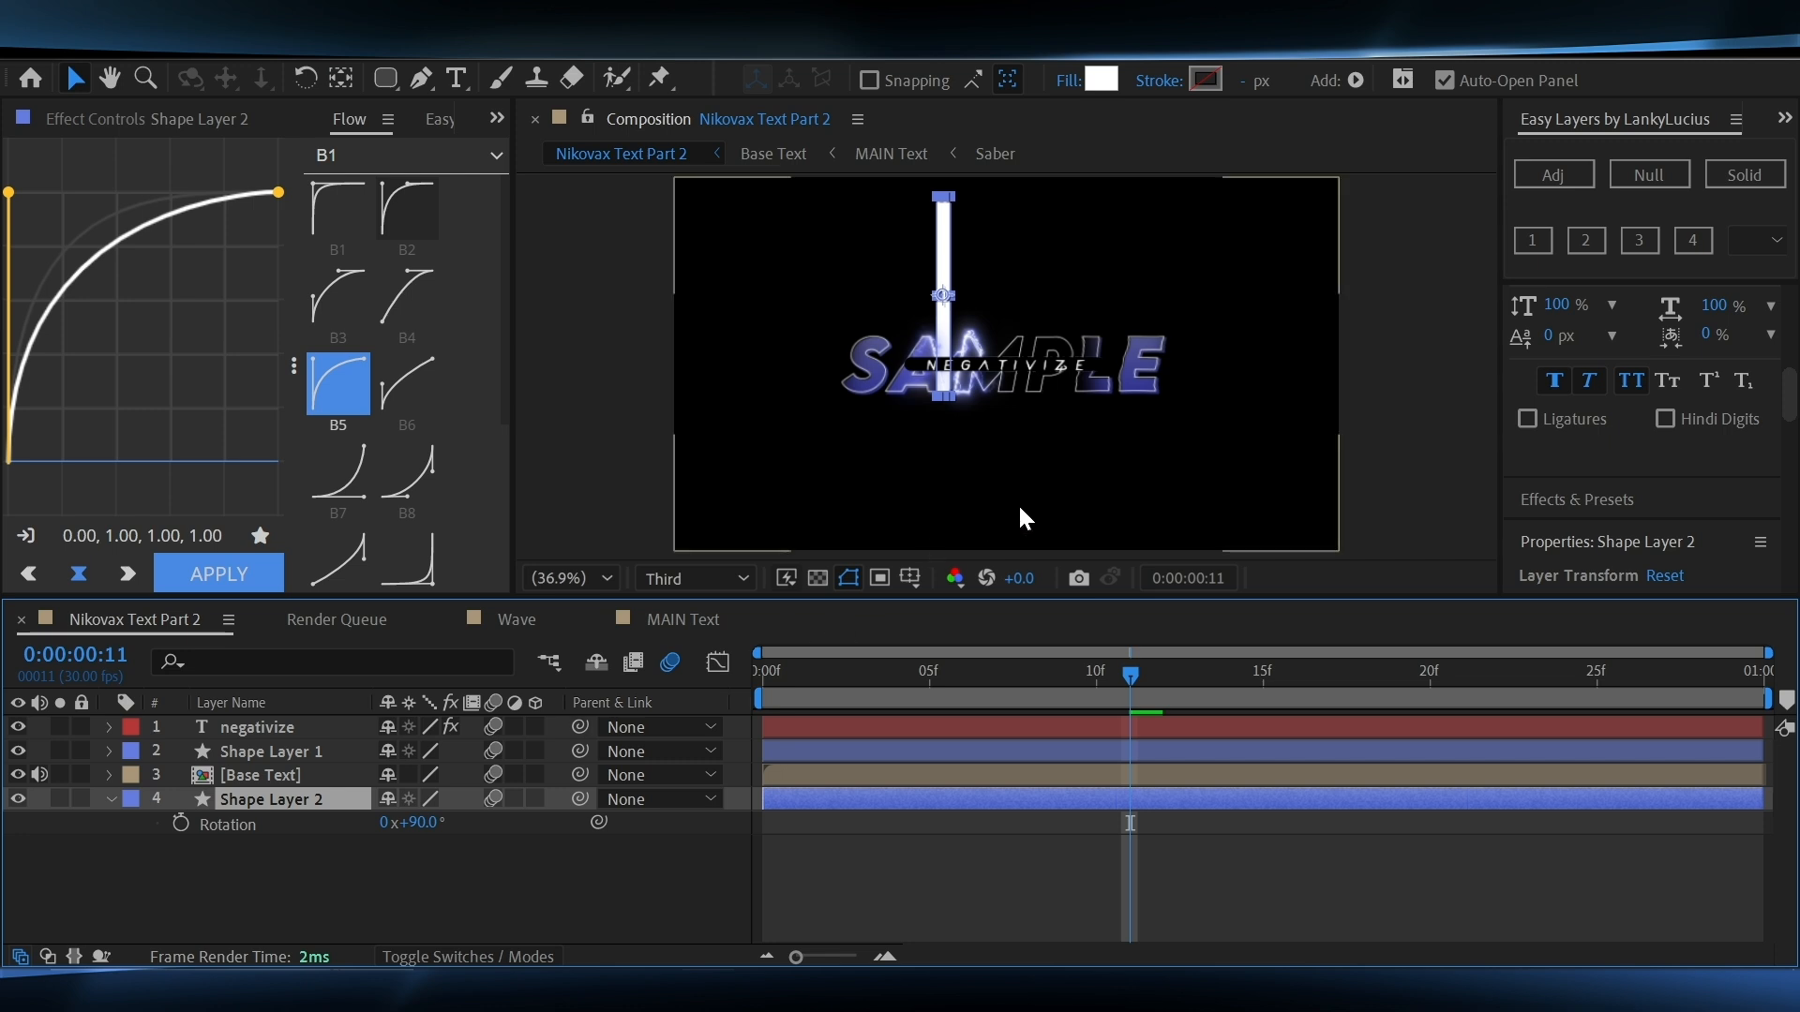
Shorten the vertical white bar and reposition it over the title's first letters, at about X 717, Y 366
key(slash)
key(comma)
key(comma)
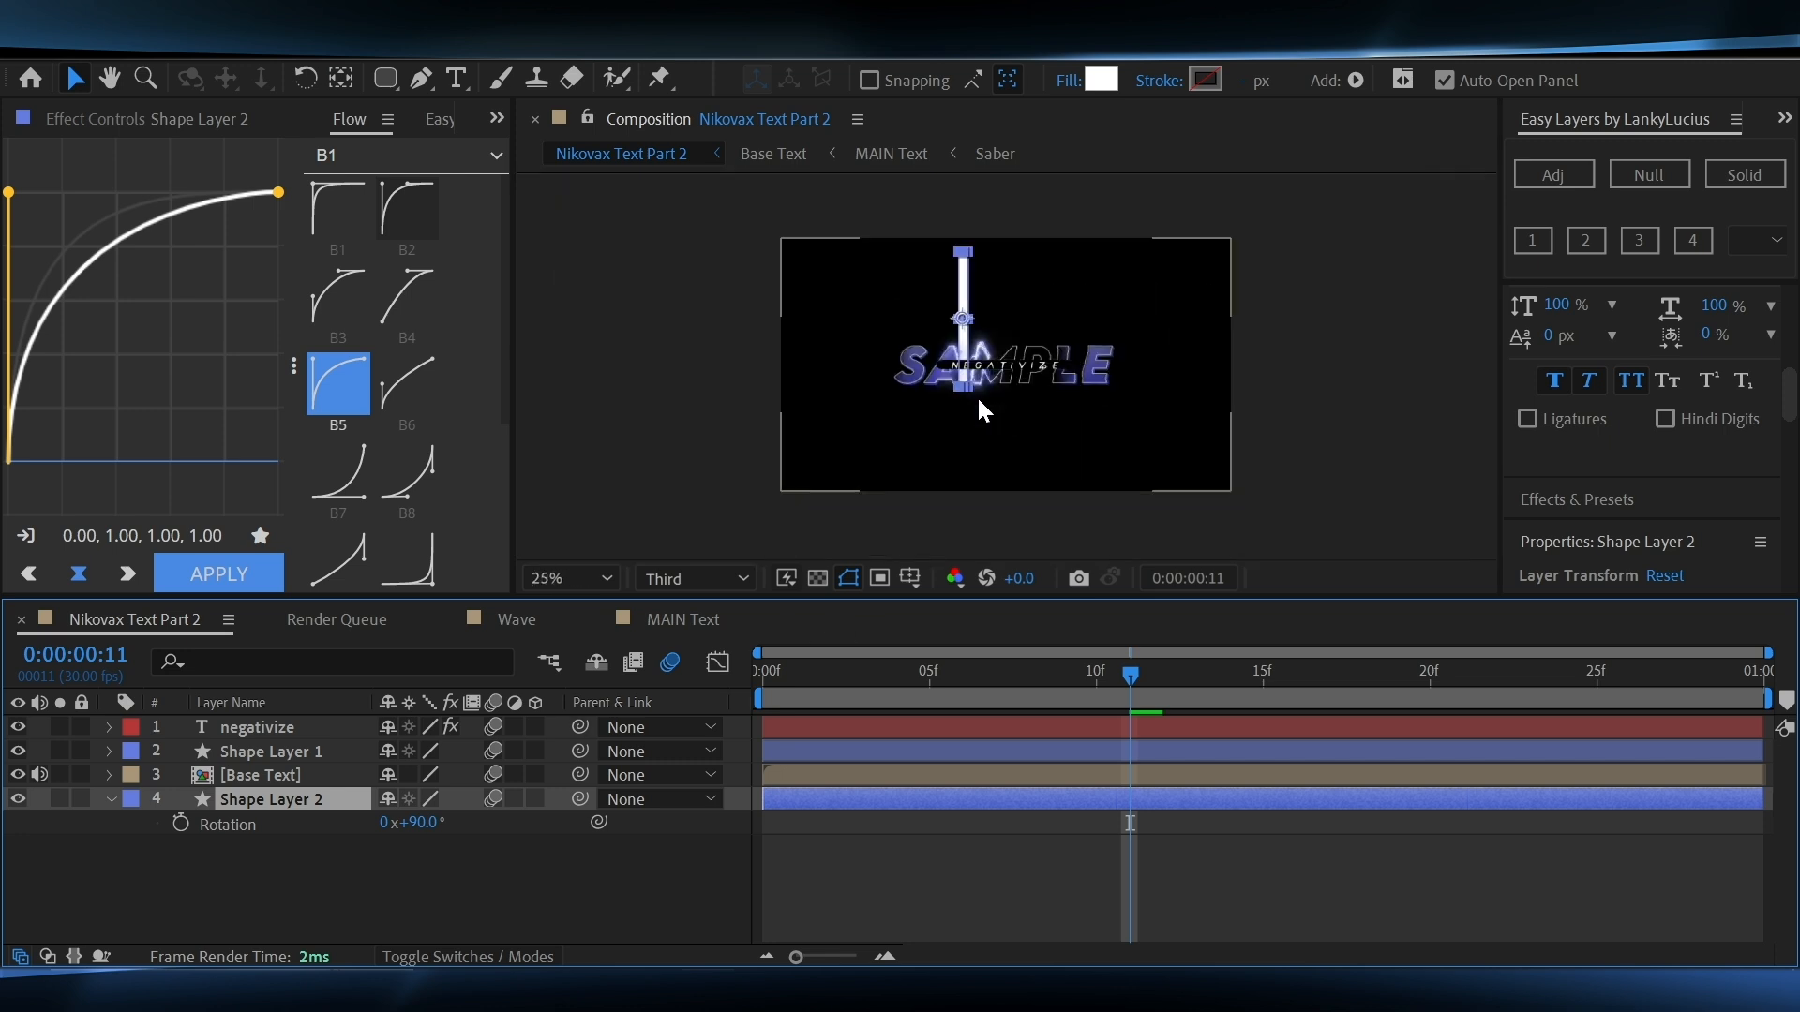
key(period)
key(period)
key(period)
key(period)
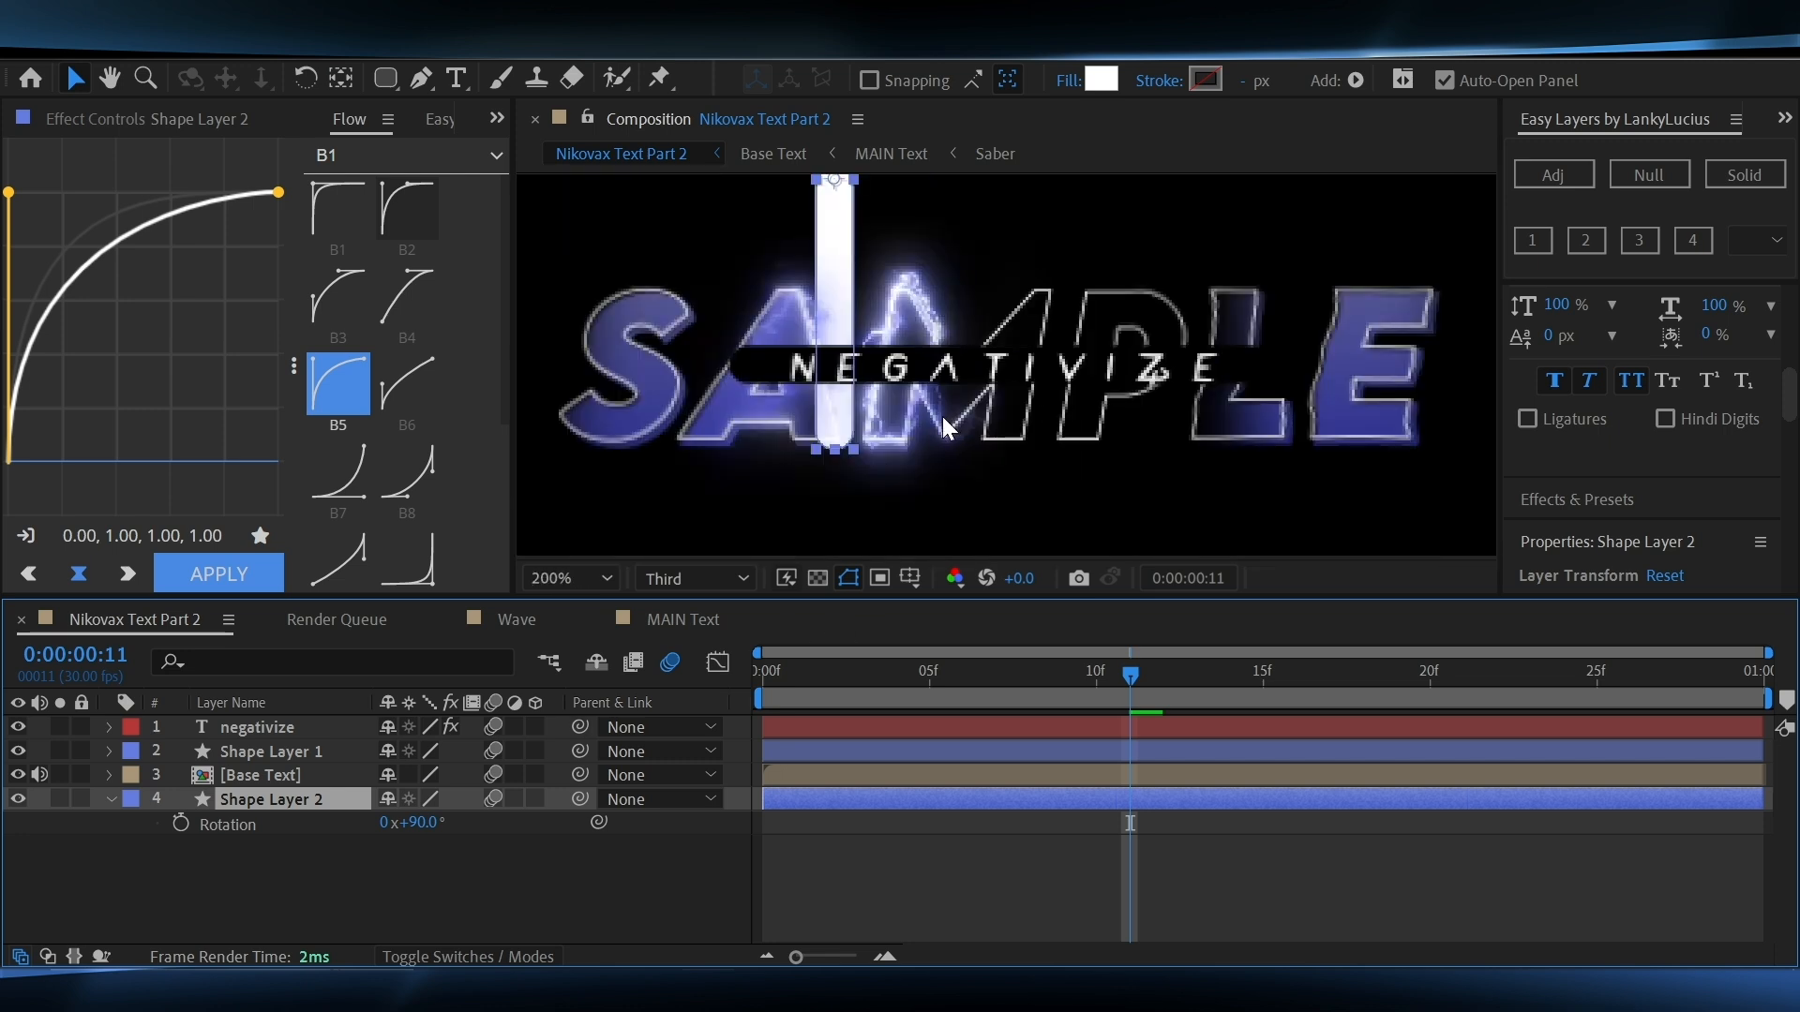
drag(666, 532, 667, 456)
key(comma)
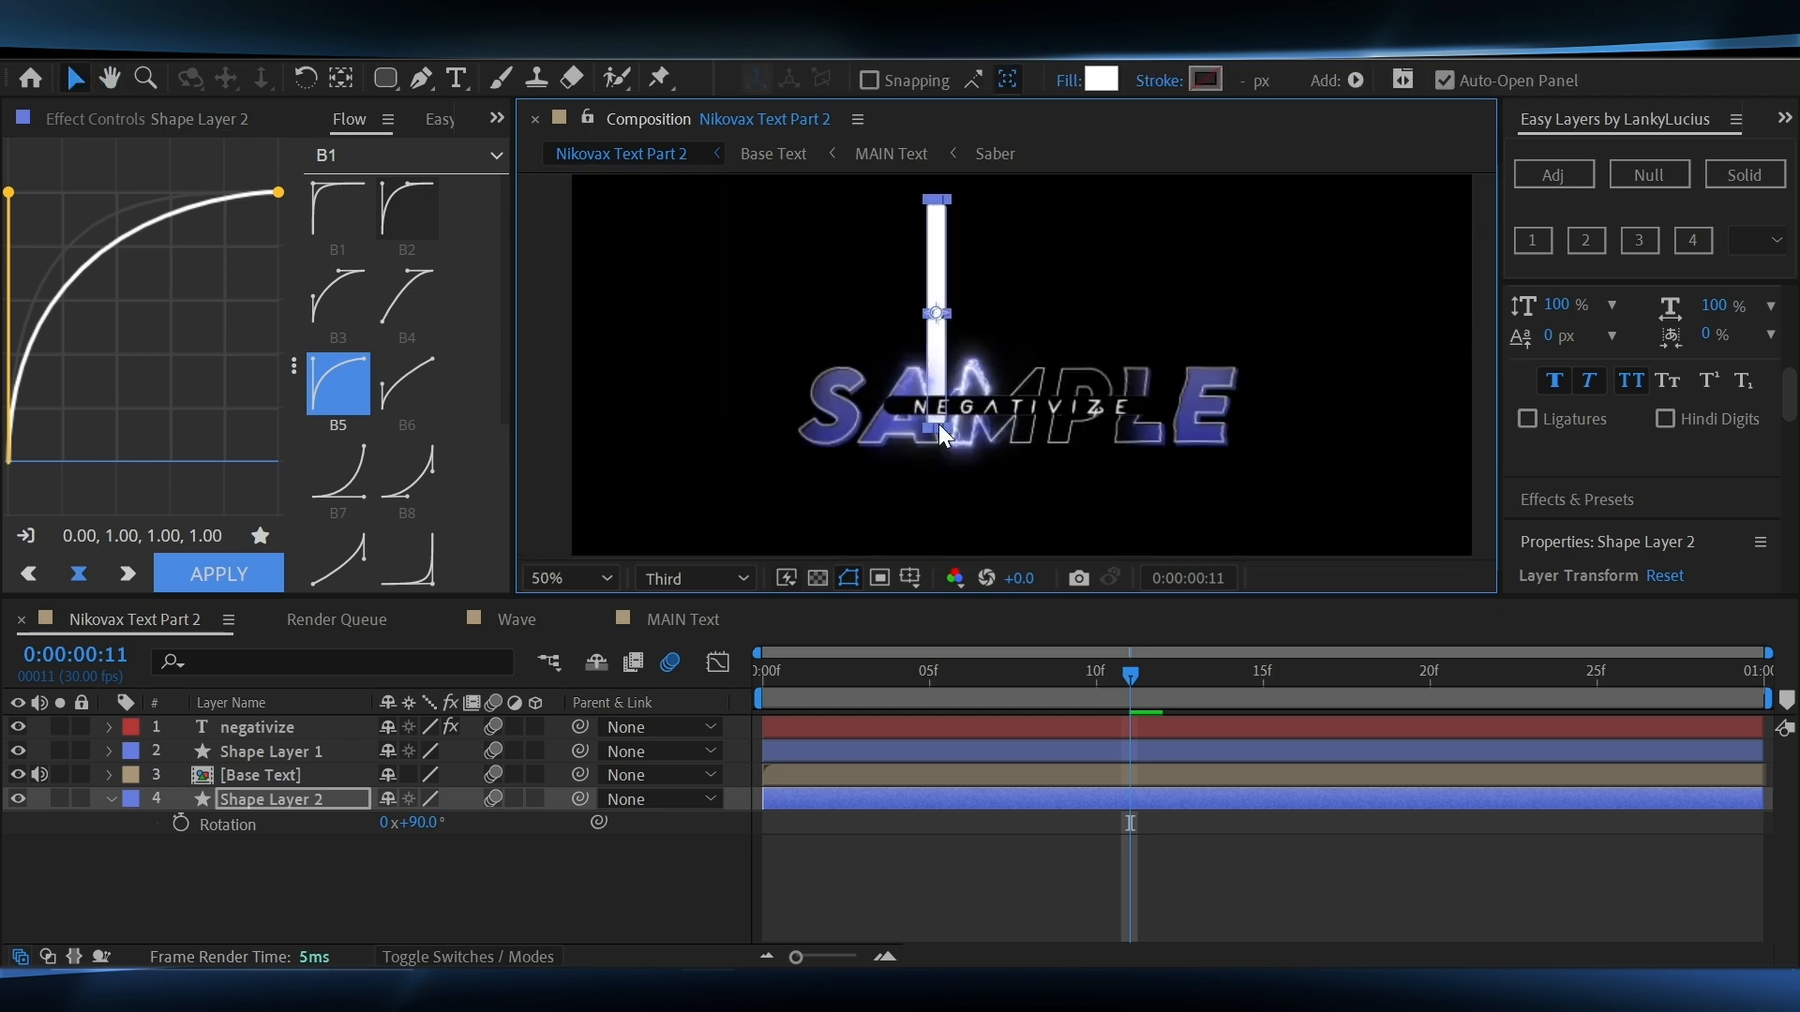
key(comma)
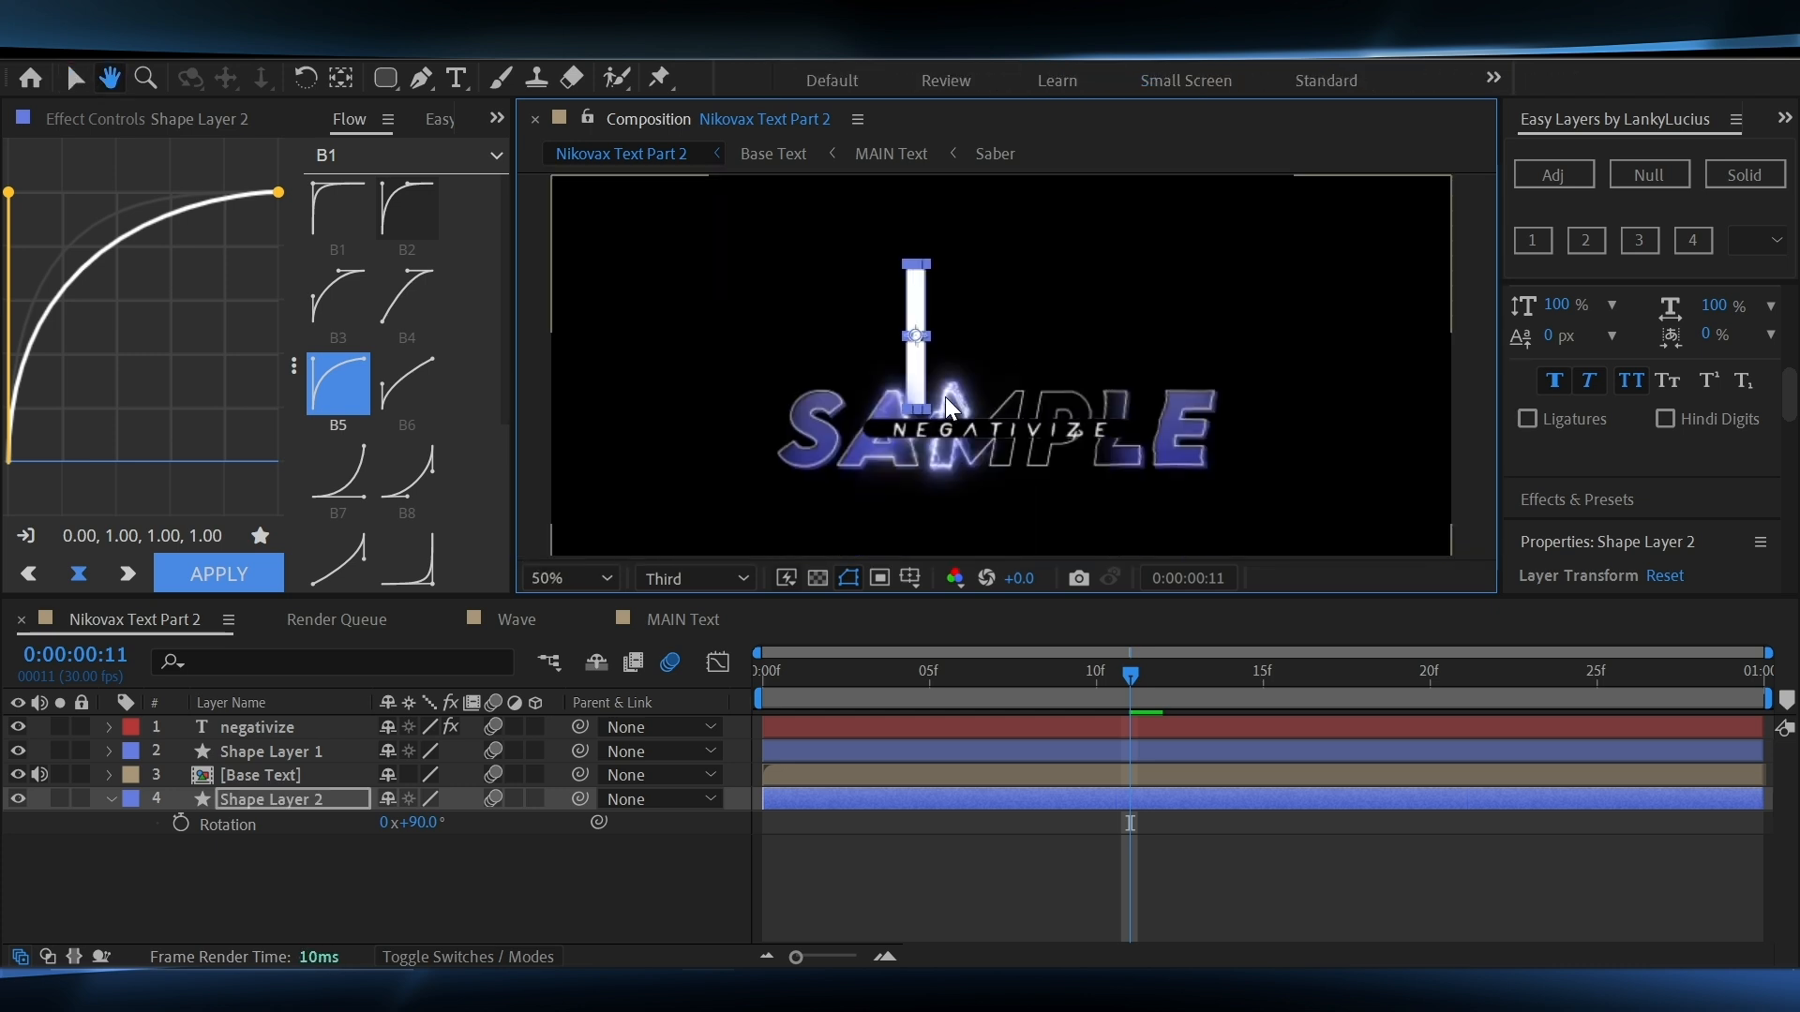
key(period)
key(period)
key(comma)
key(comma)
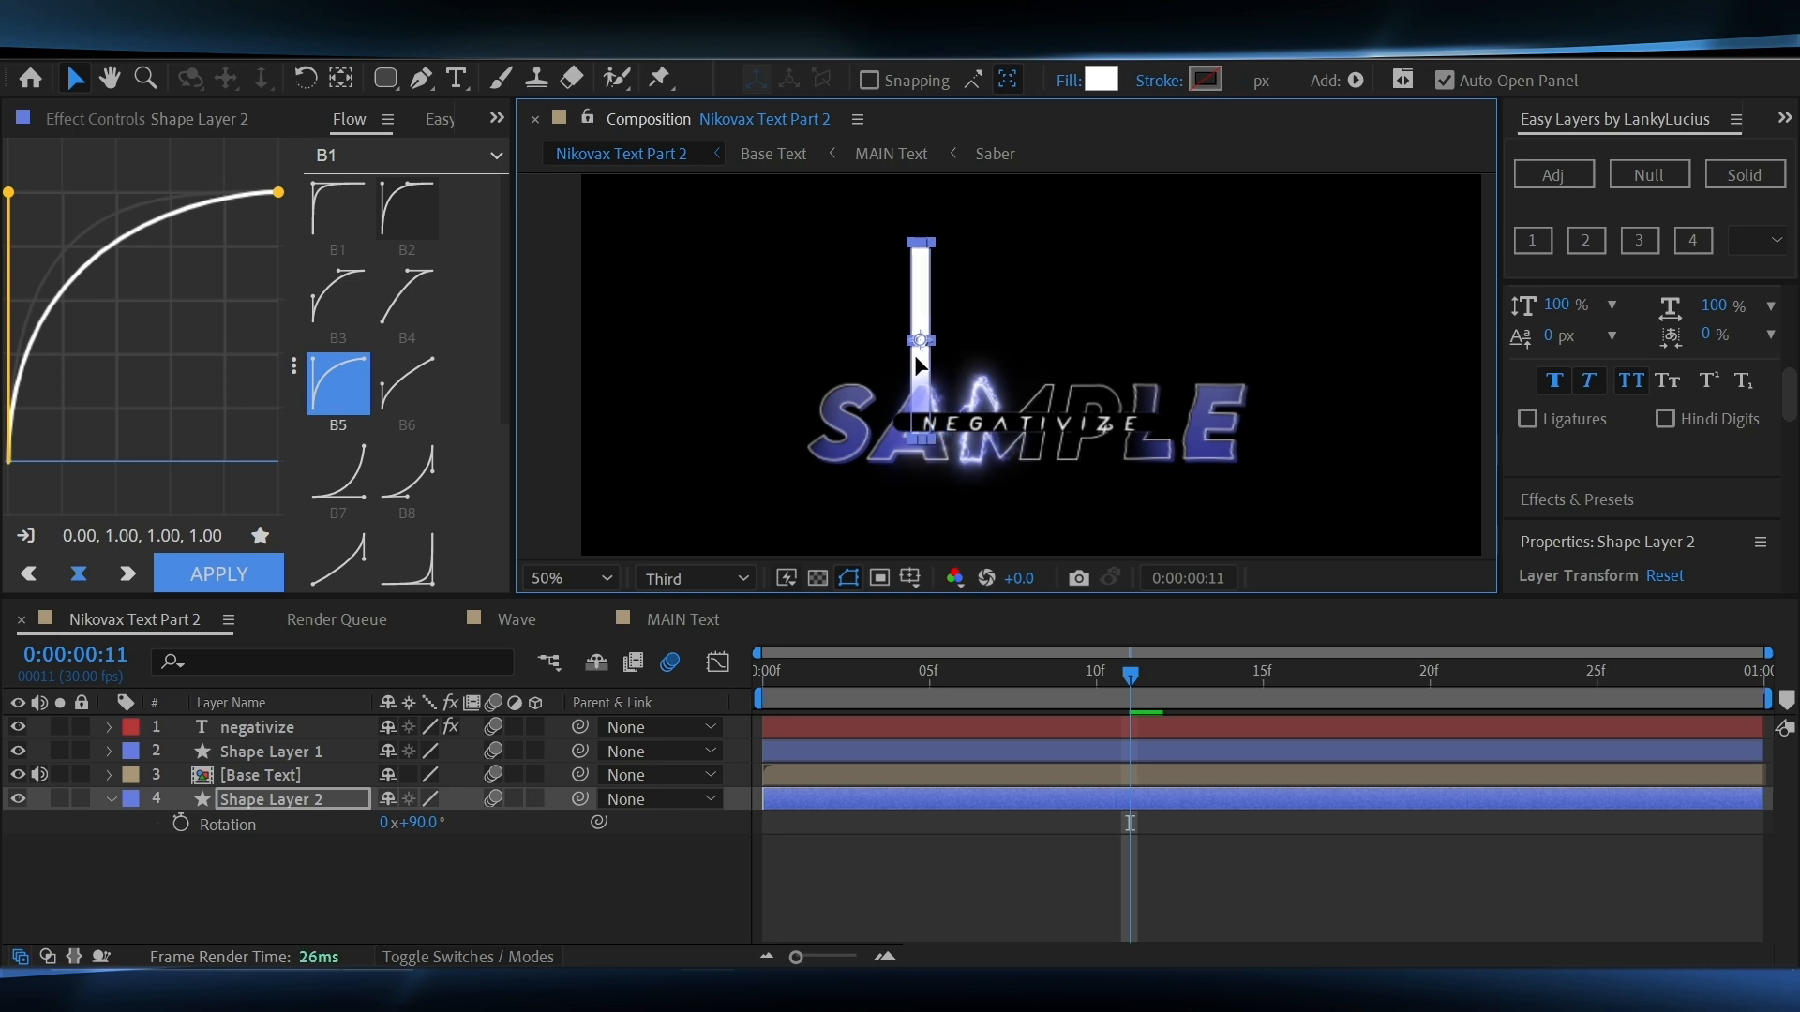
Keyframe Shape Layer 2's Y Position at frame 11 and at -414.6 at the start, easing it with Flow preset B5
key(p)
click(181, 847)
key(Home)
key(comma)
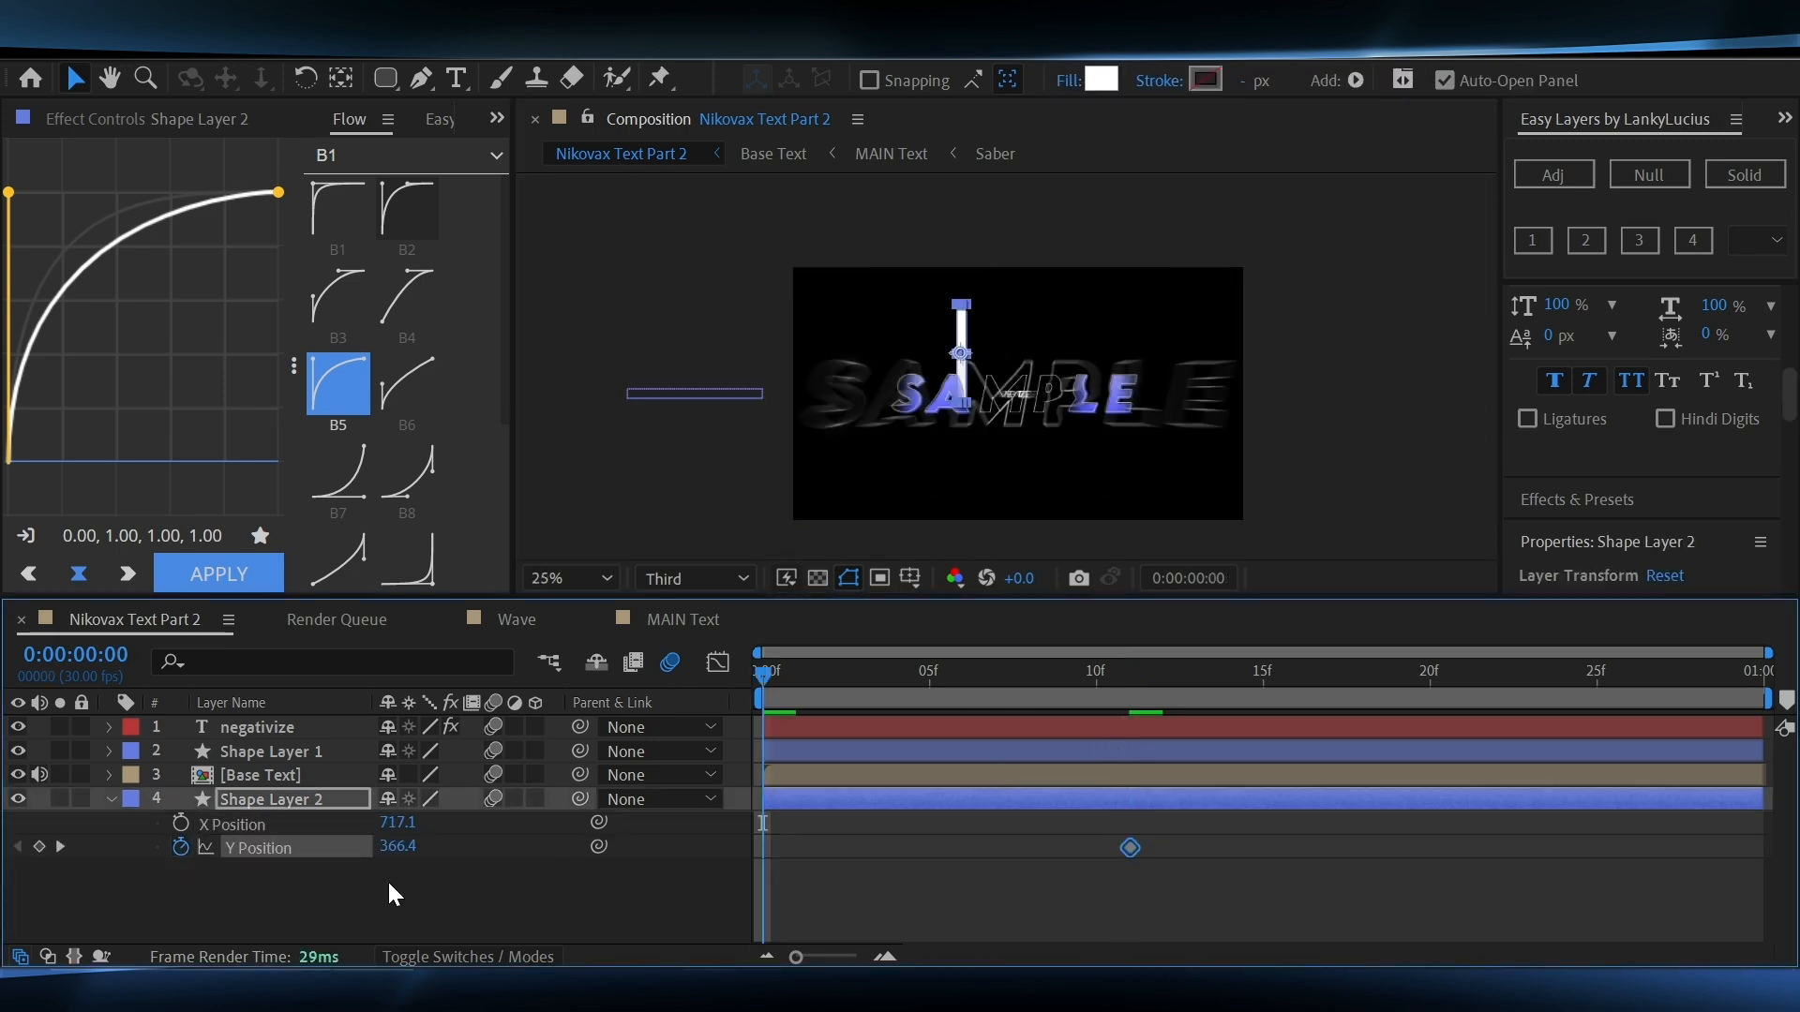
drag(399, 847, 34, 850)
click(258, 848)
click(191, 570)
Duplicate Shape Layer 2 and move the copy to the bottom of the layer stack
key(ctrl+d)
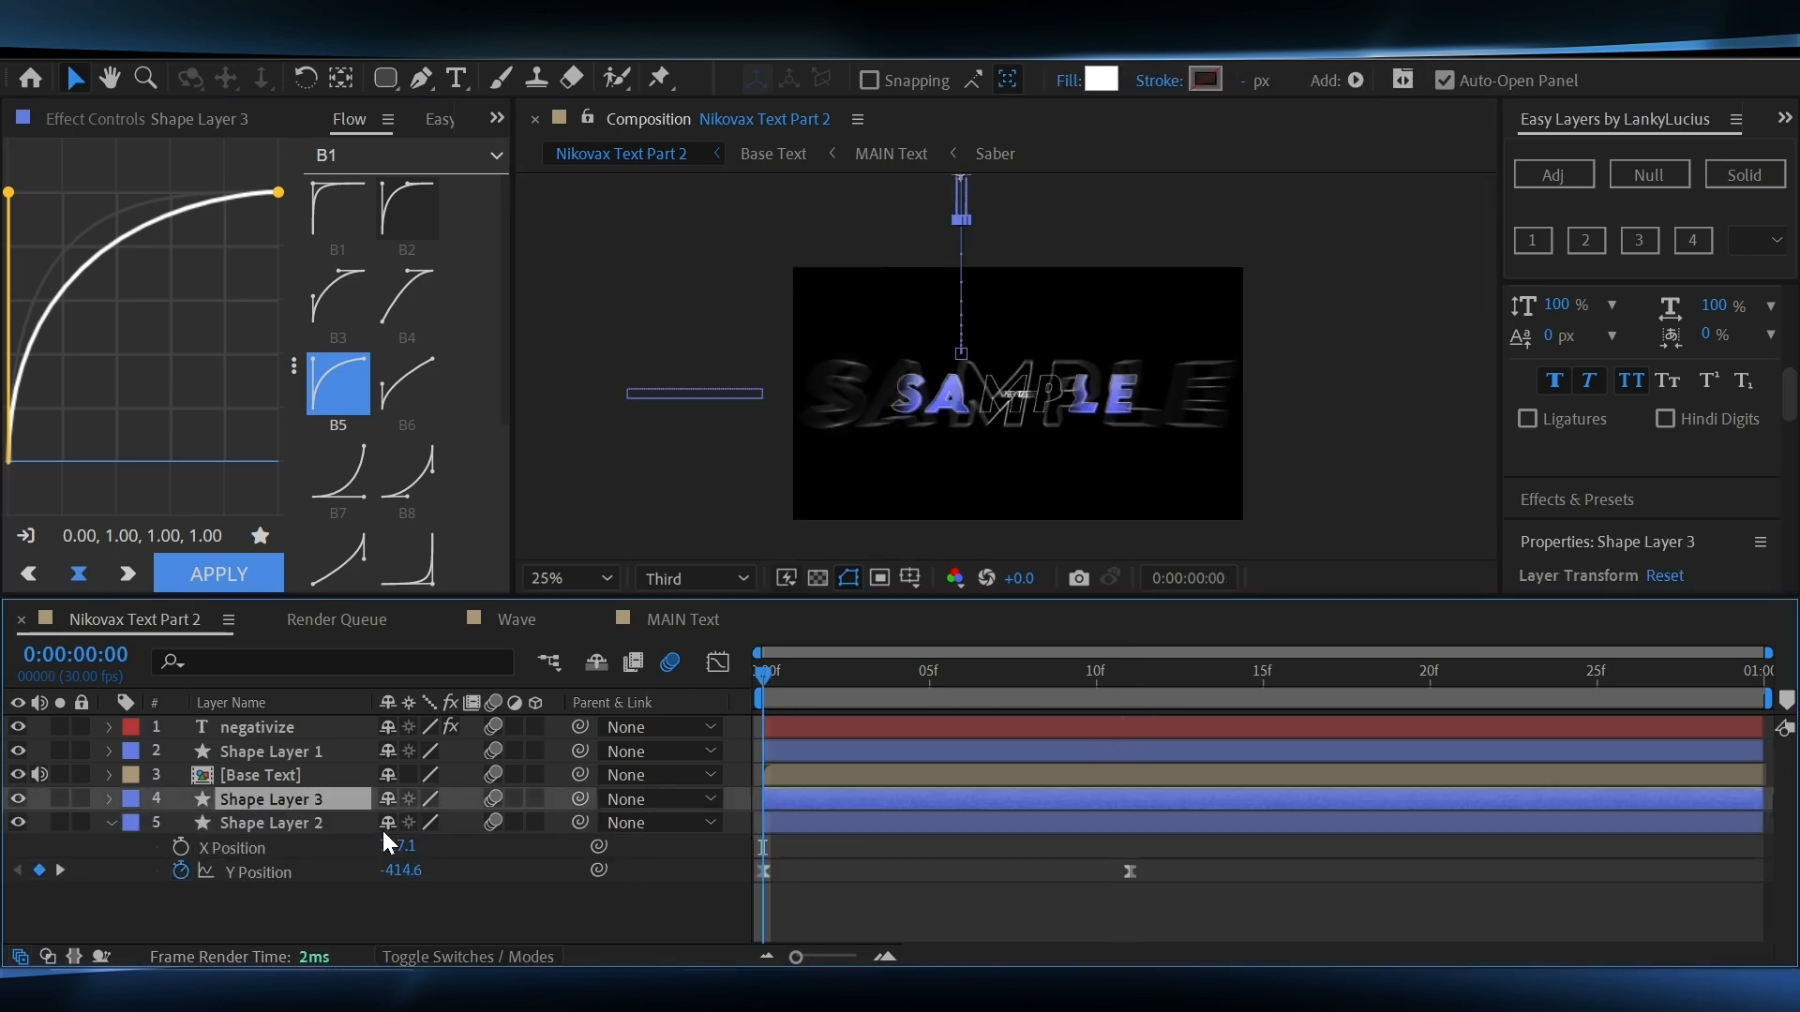
key(r)
drag(354, 802, 397, 937)
click(423, 895)
text(180)
key(Return)
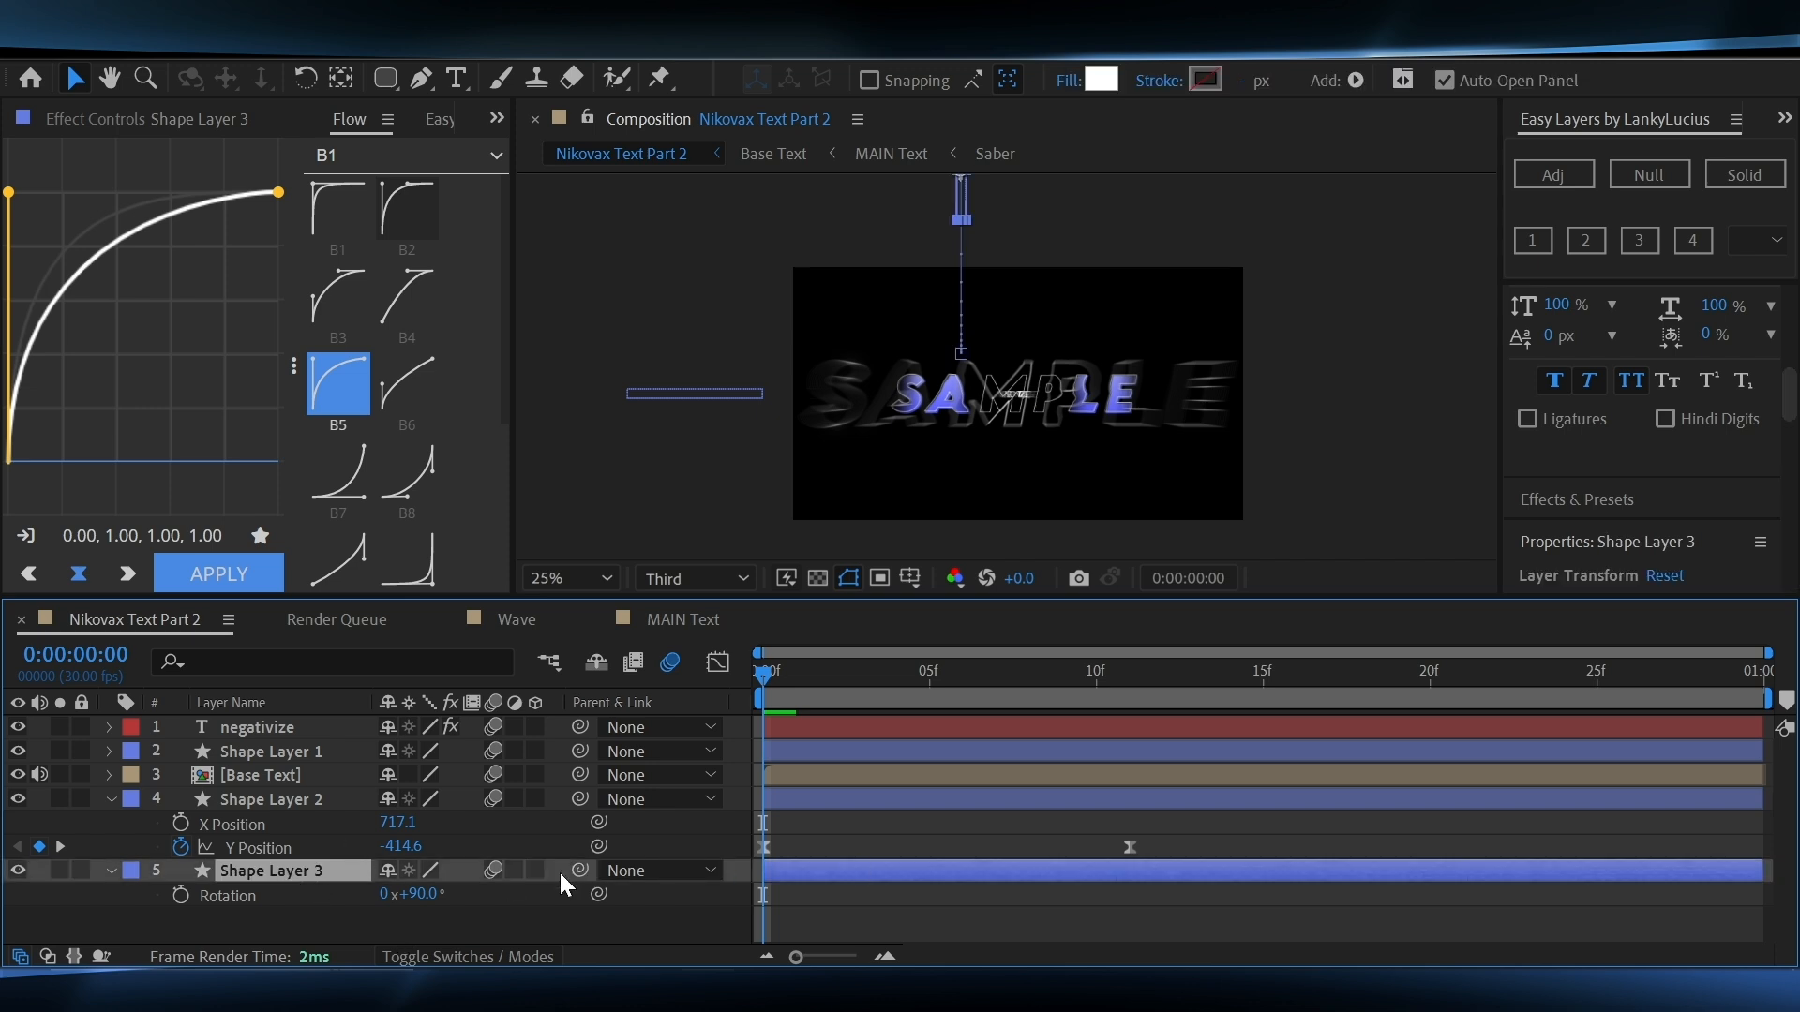
key(ctrl+space)
text(tran)
click(619, 859)
click(314, 345)
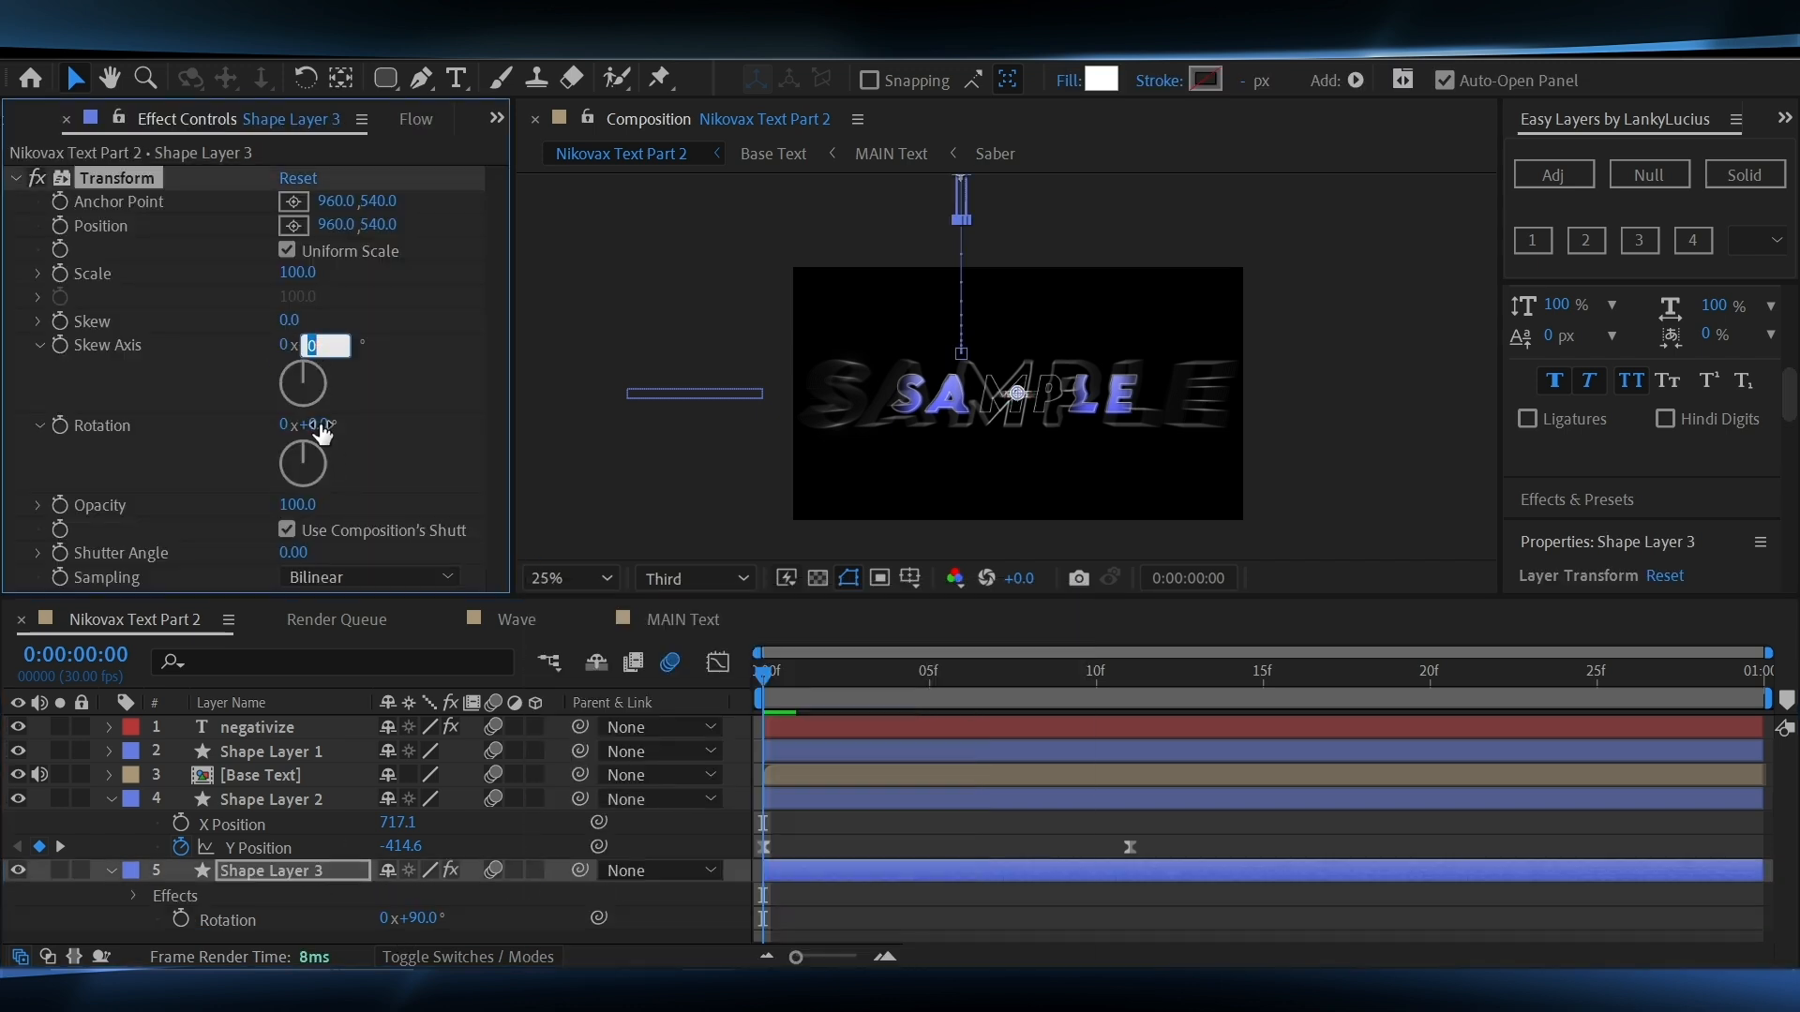
key(Escape)
click(911, 695)
key(Delete)
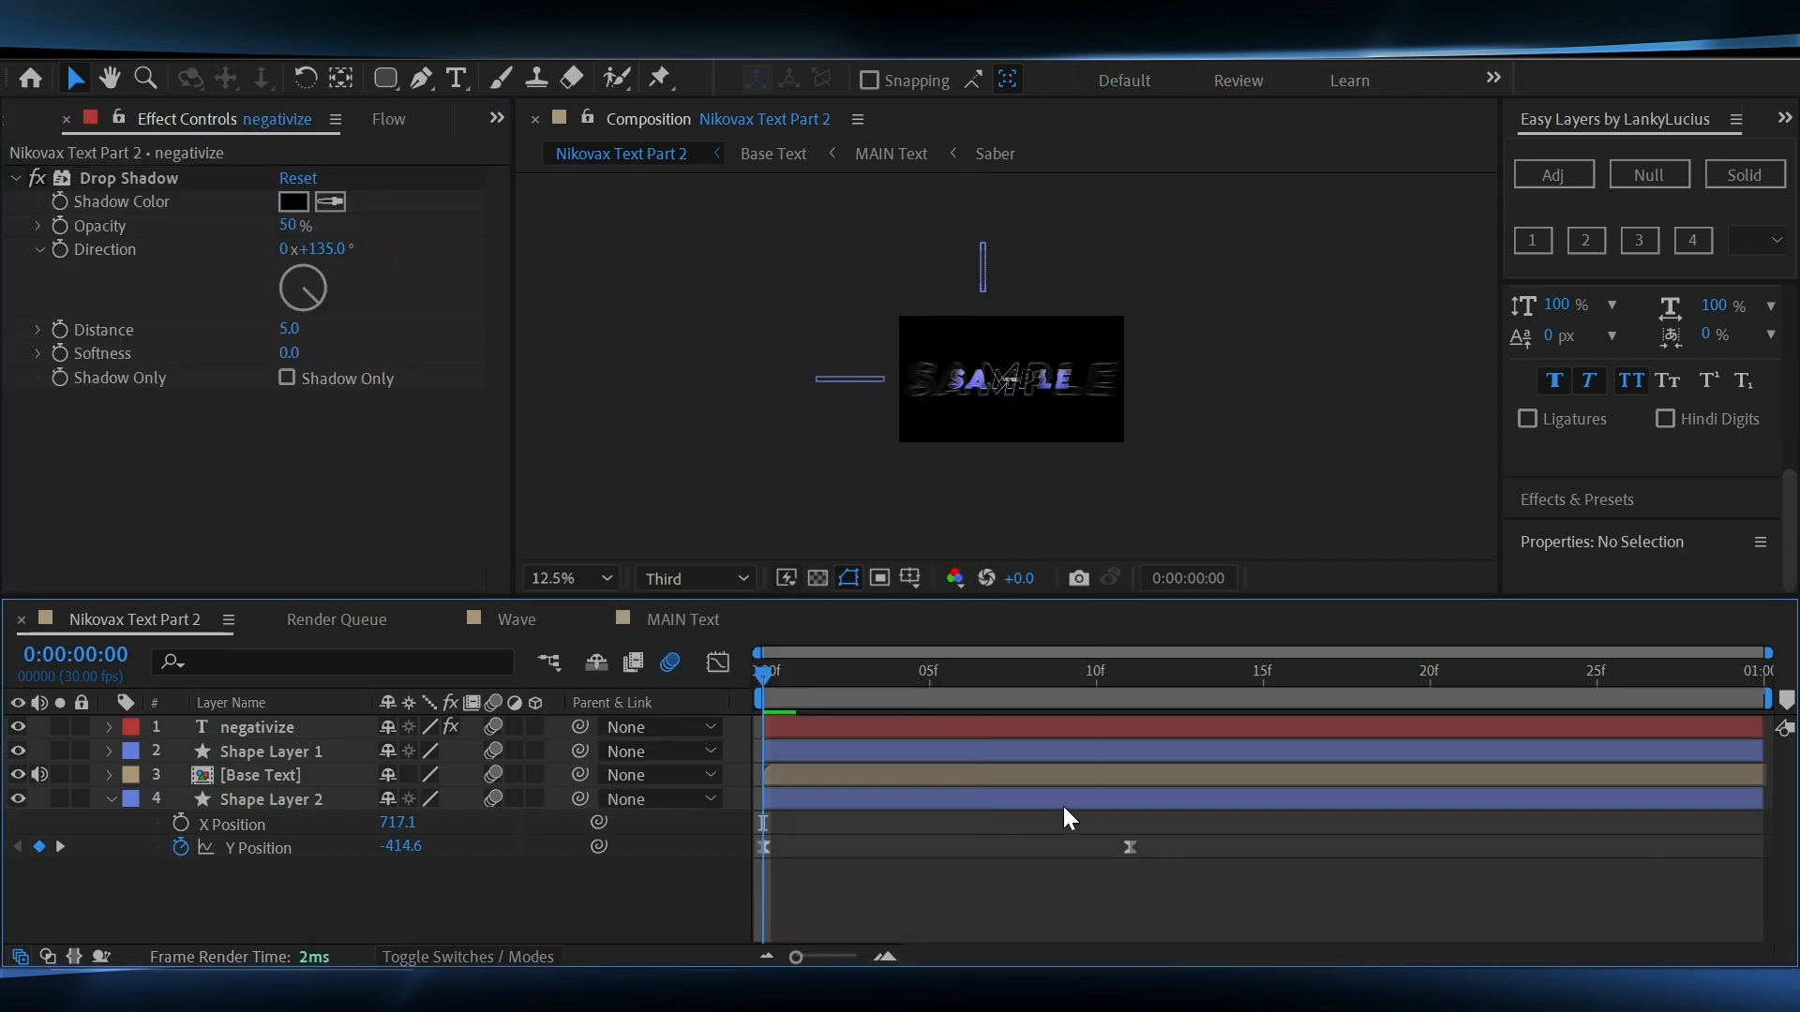
click(1063, 806)
key(k)
key(ctrl+z)
Move Shape Layer 3 at frame 11 to the lower right part of the title, at about X 1183
key(period)
key(period)
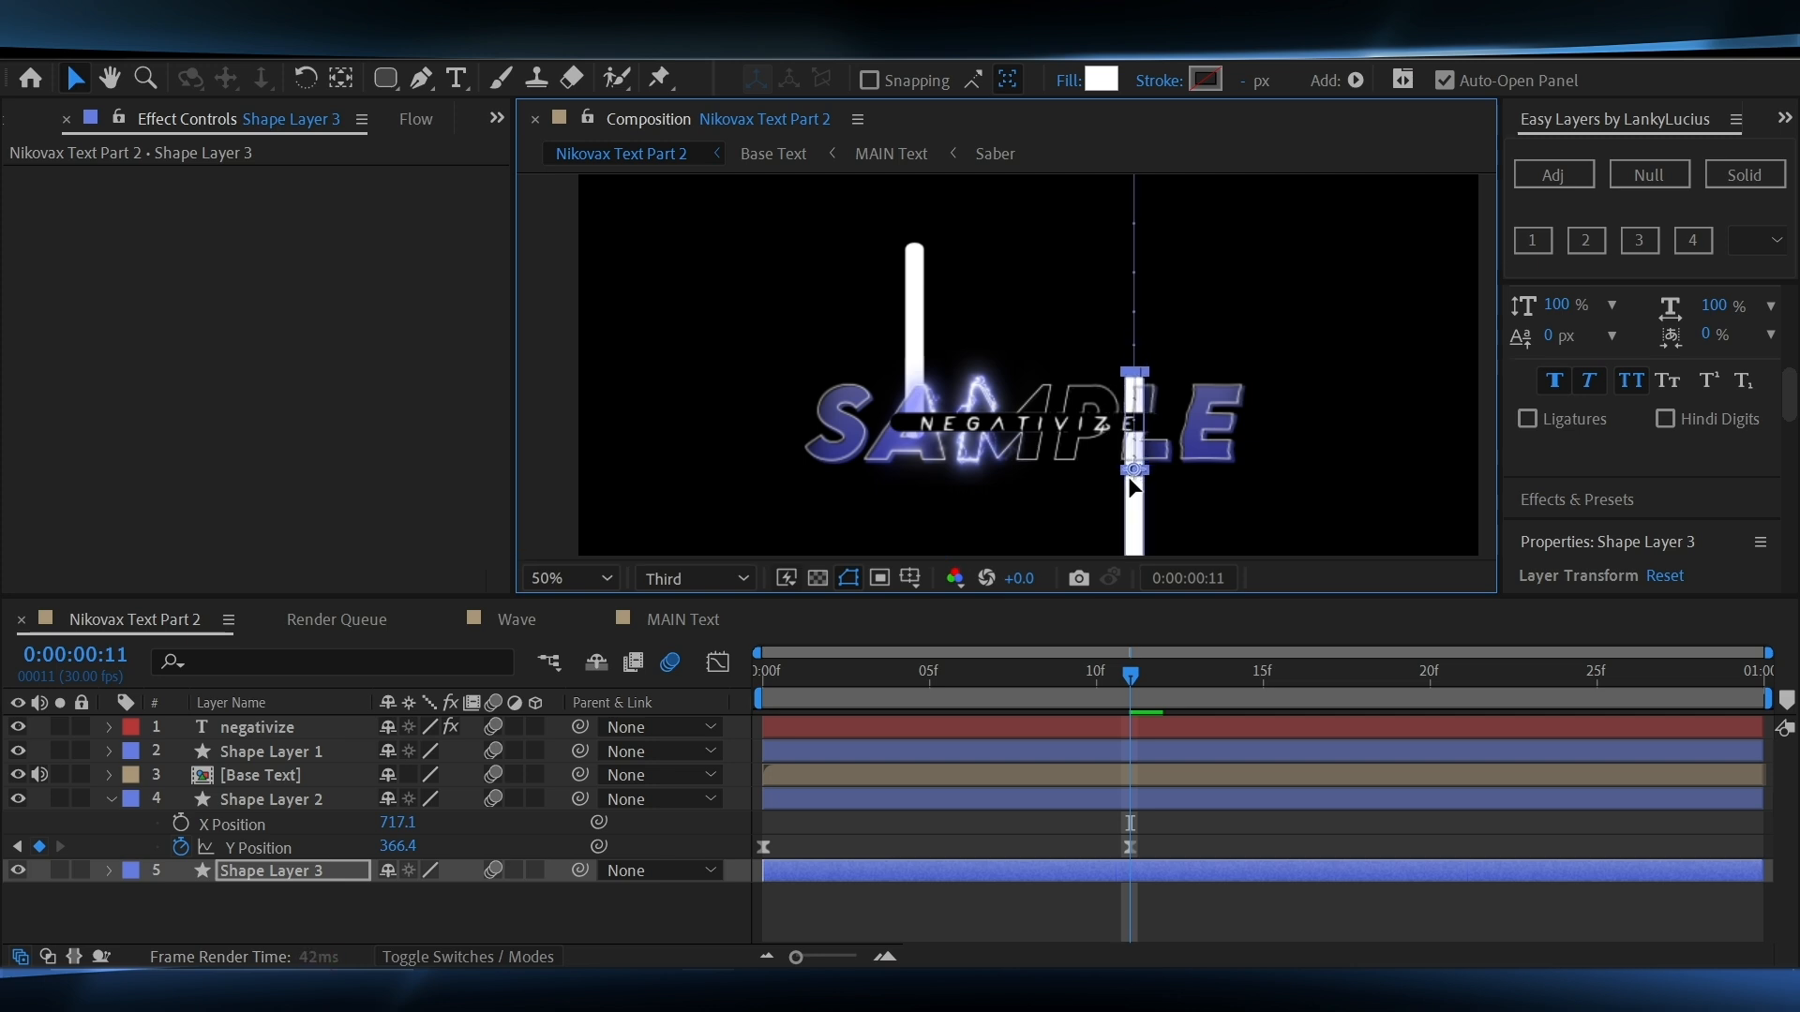
drag(1129, 487, 1094, 356)
Reset Shape Layer 3's Y Position keyframes to a single one at frame 11 and keyframe 1497.4 at the start
key(p)
click(181, 919)
click(181, 918)
key(j)
key(comma)
drag(403, 919, 1595, 934)
Apply the Flow easing preset B5 to both Y Position keyframes of Shape Layer 3 and fit the frame in the viewer
click(1130, 895)
key(Delete)
drag(1164, 893, 750, 926)
click(416, 119)
click(218, 573)
click(572, 578)
click(565, 108)
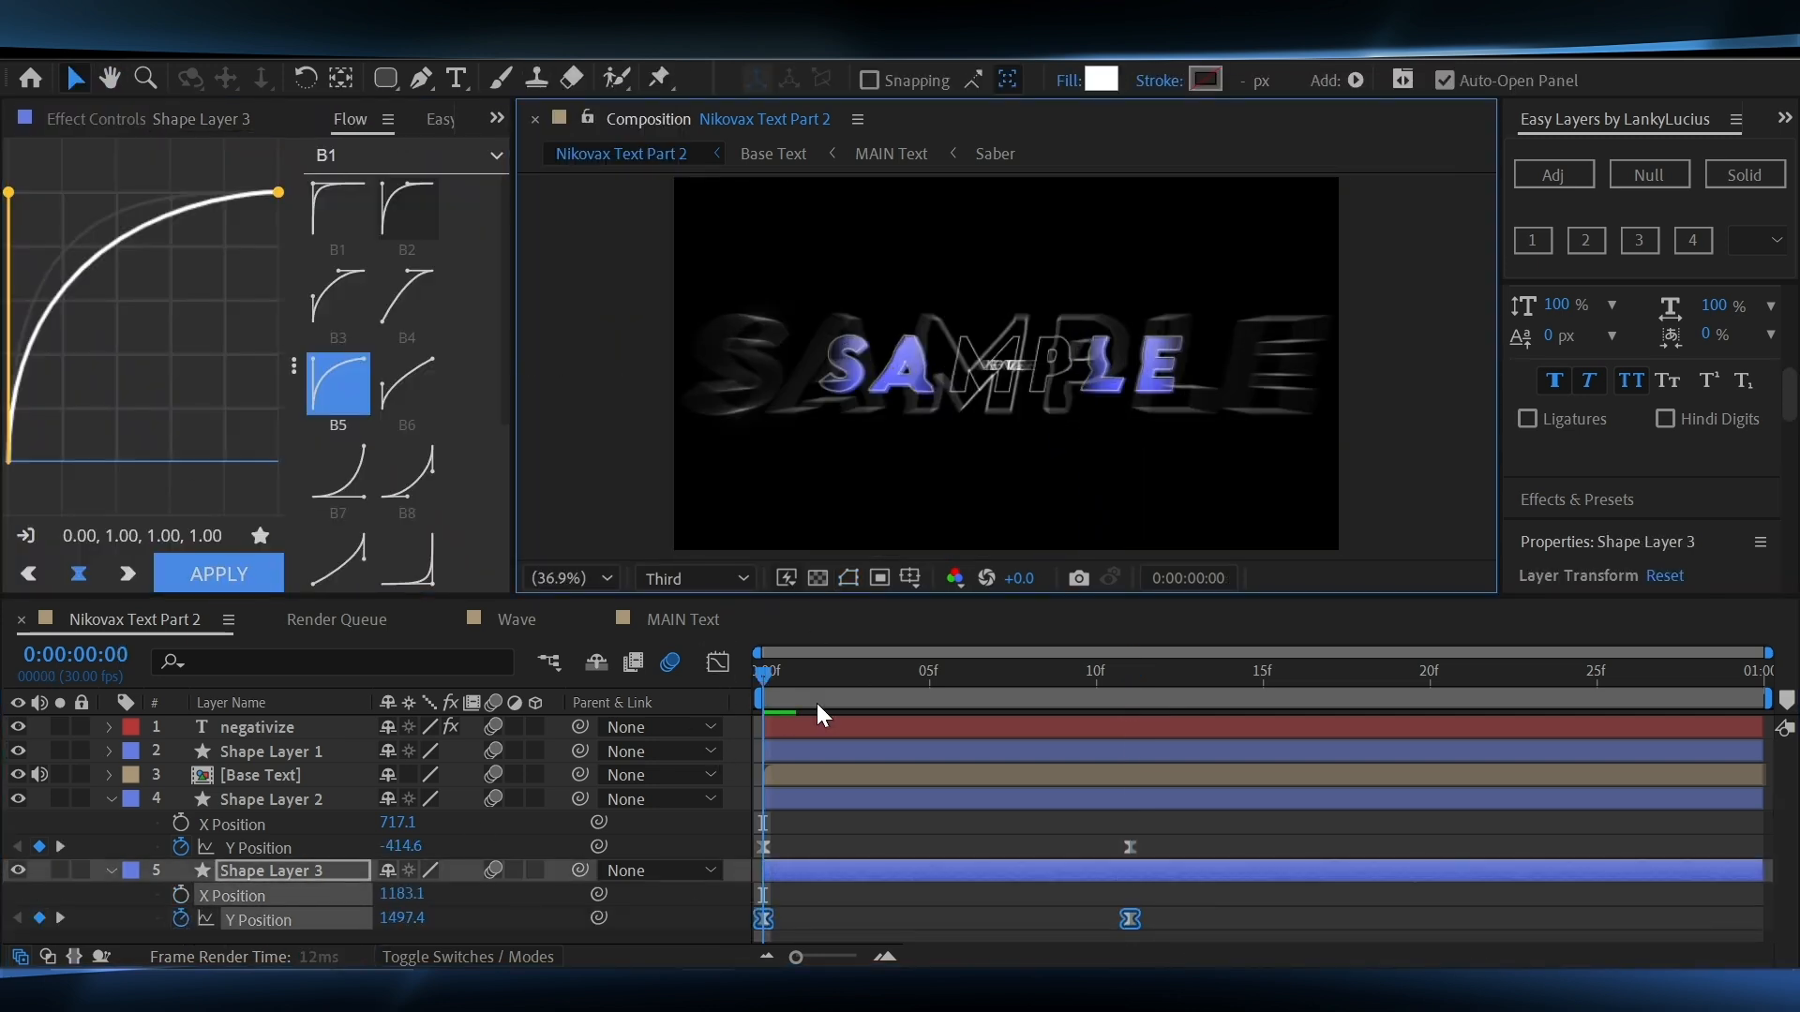
Collapse the shape layers' properties and preview the animation of both vertical white bars with the title
click(101, 801)
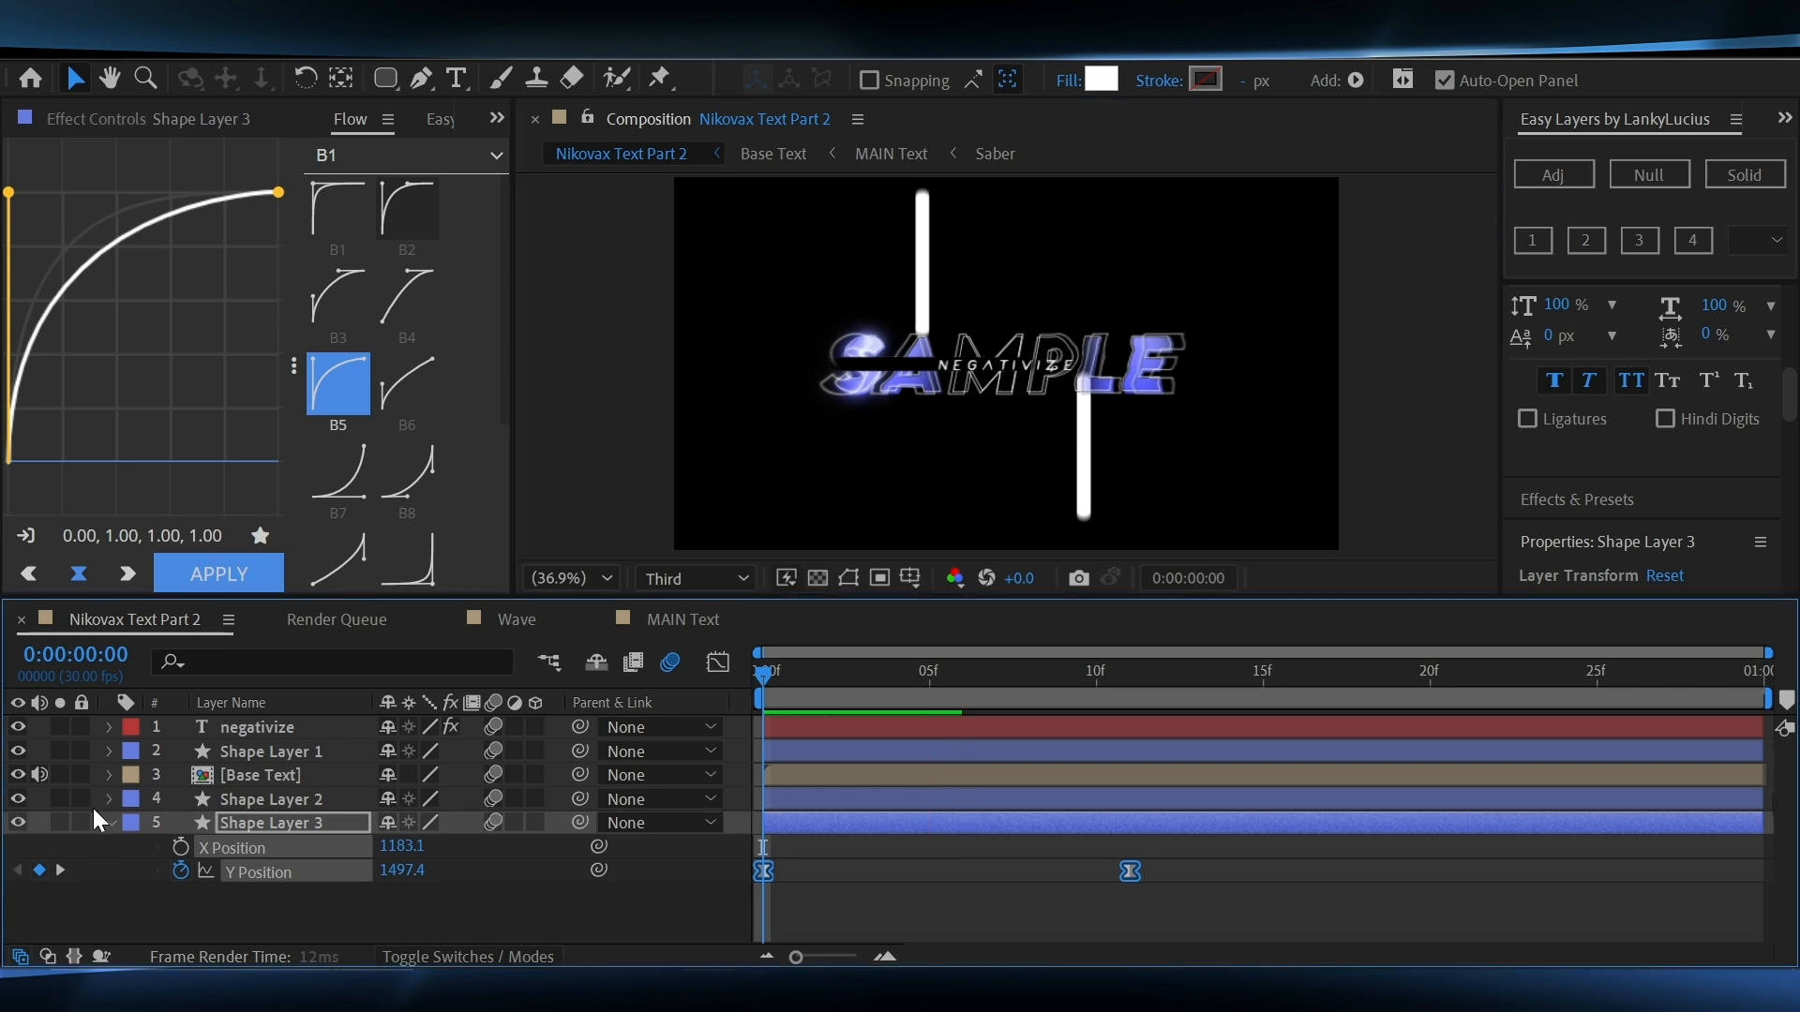
key(space)
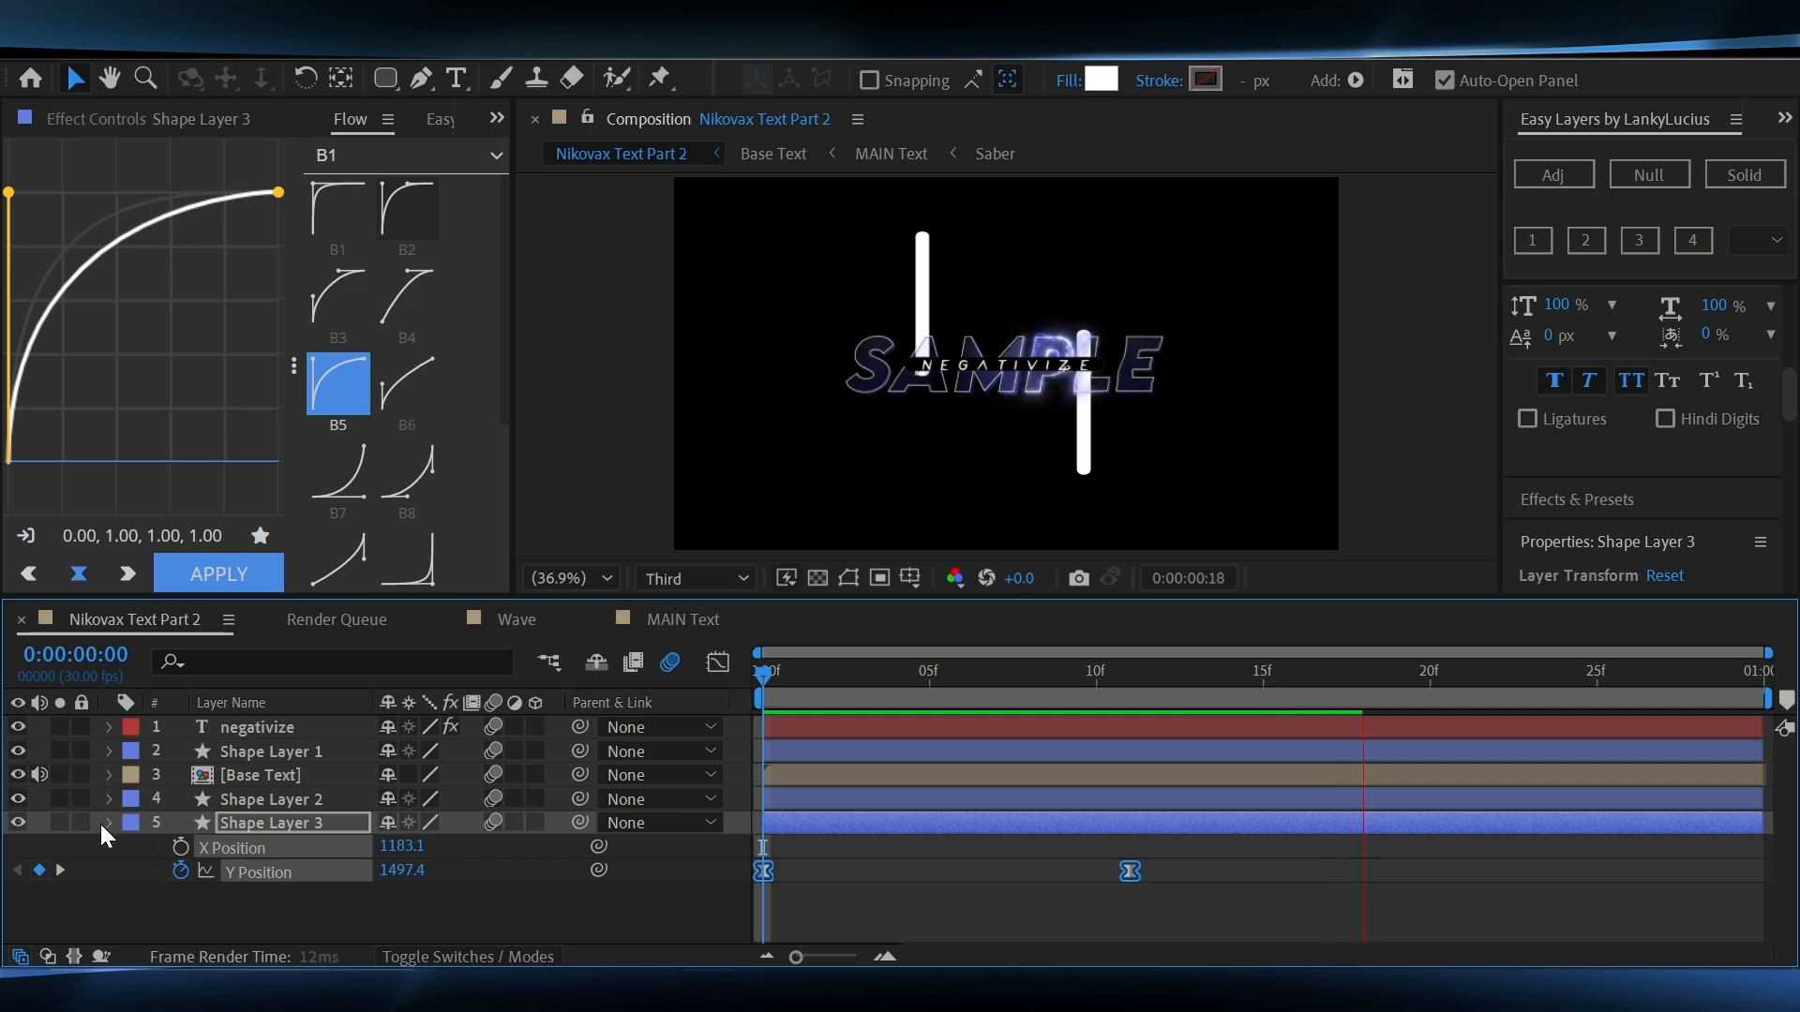
key(u)
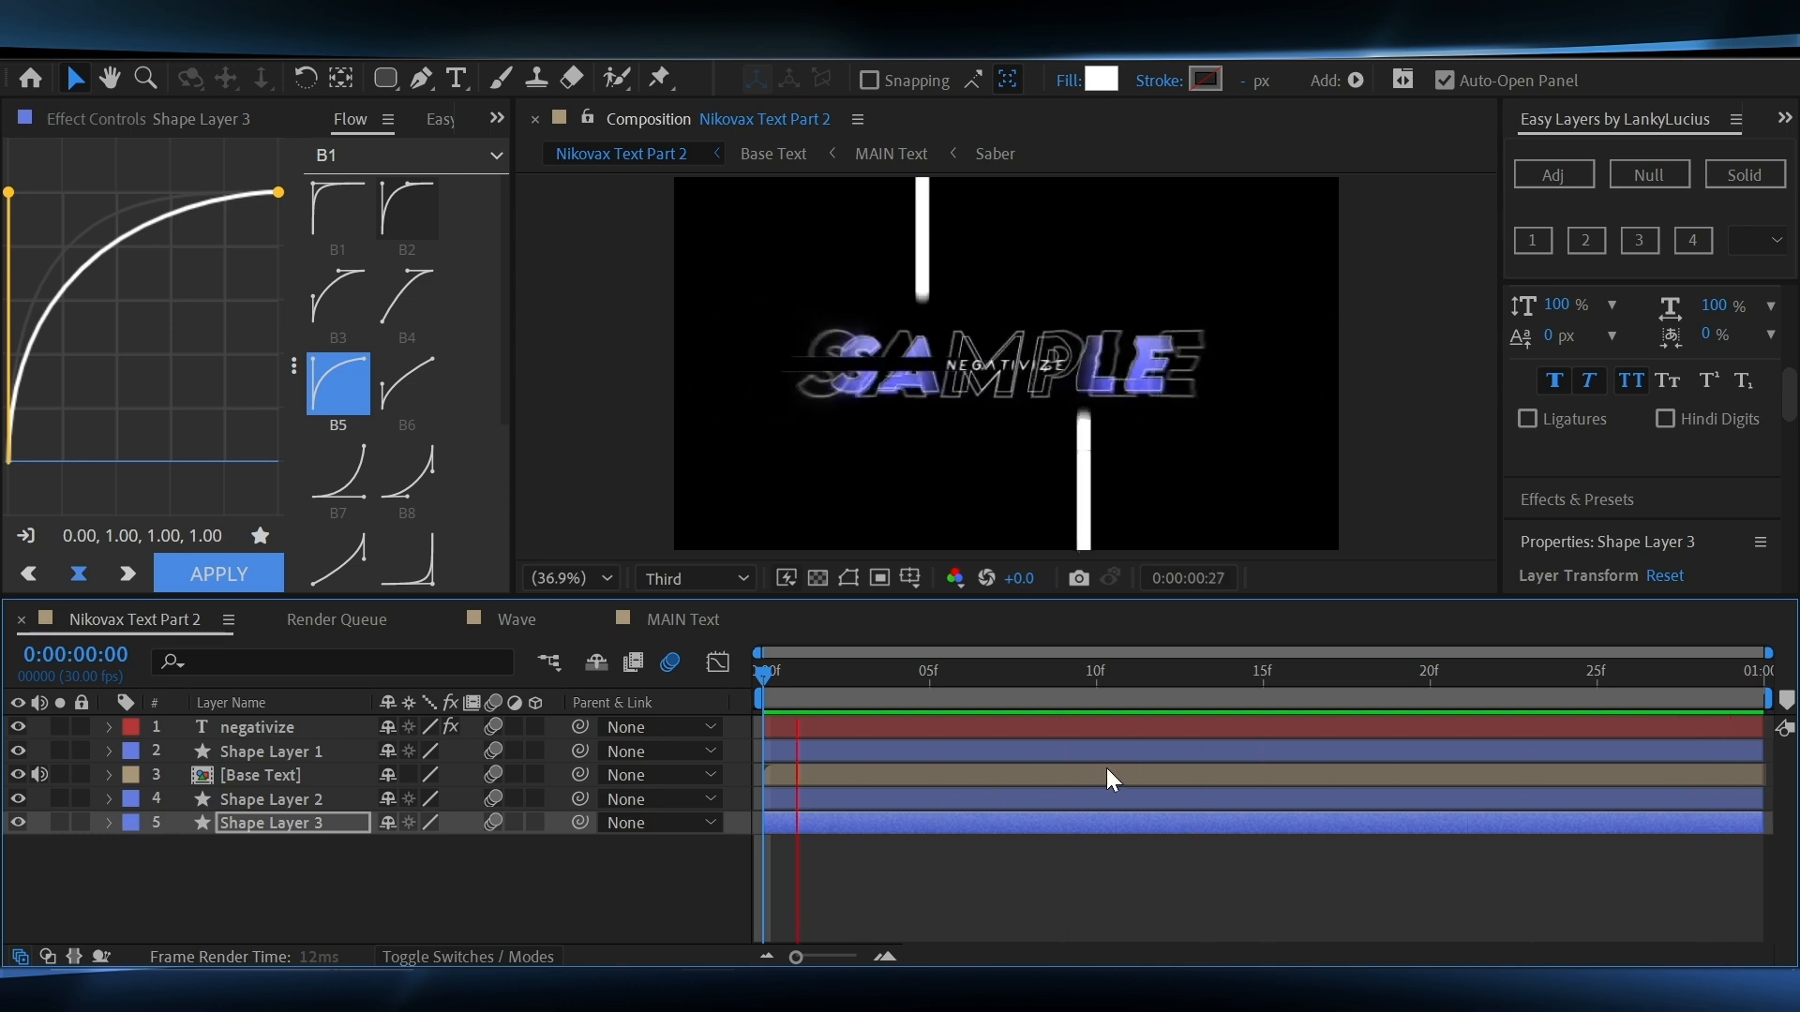
key(space)
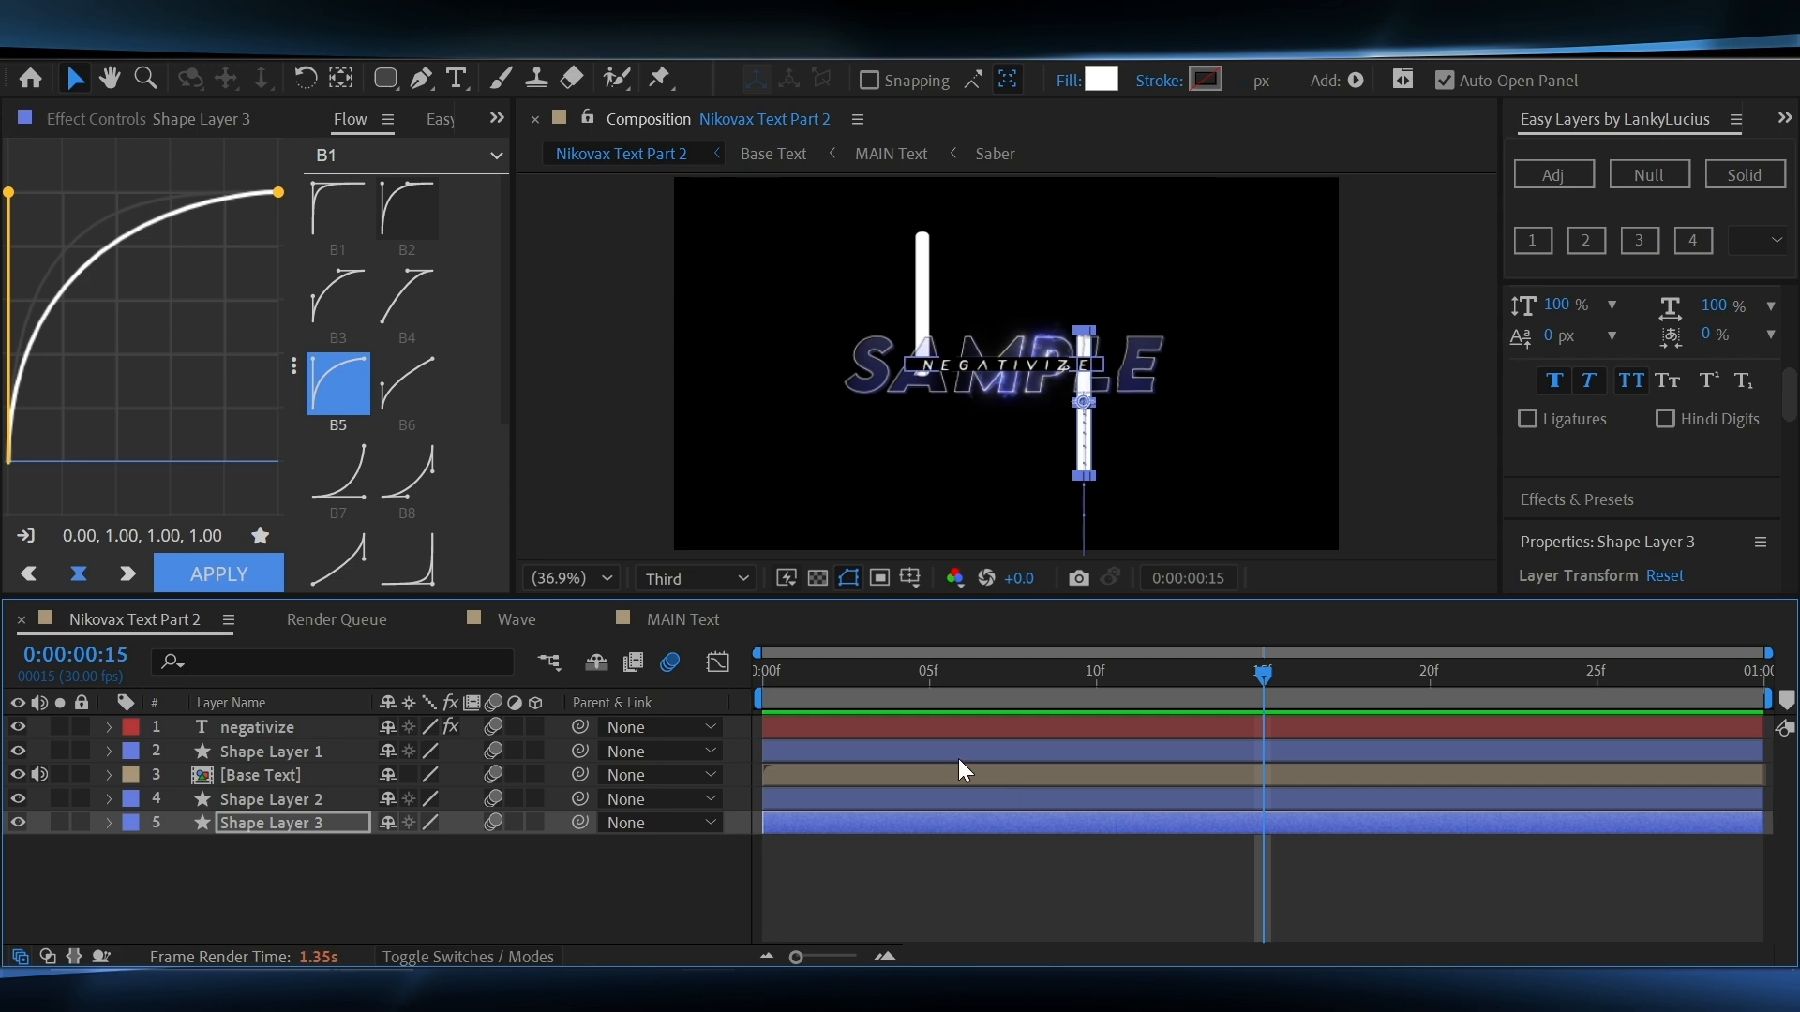
Pre-compose negativize and Shape Layer 1 as "Water mark" with all attributes moved, and give the new layer a Green label
click(958, 758)
shift+click(924, 724)
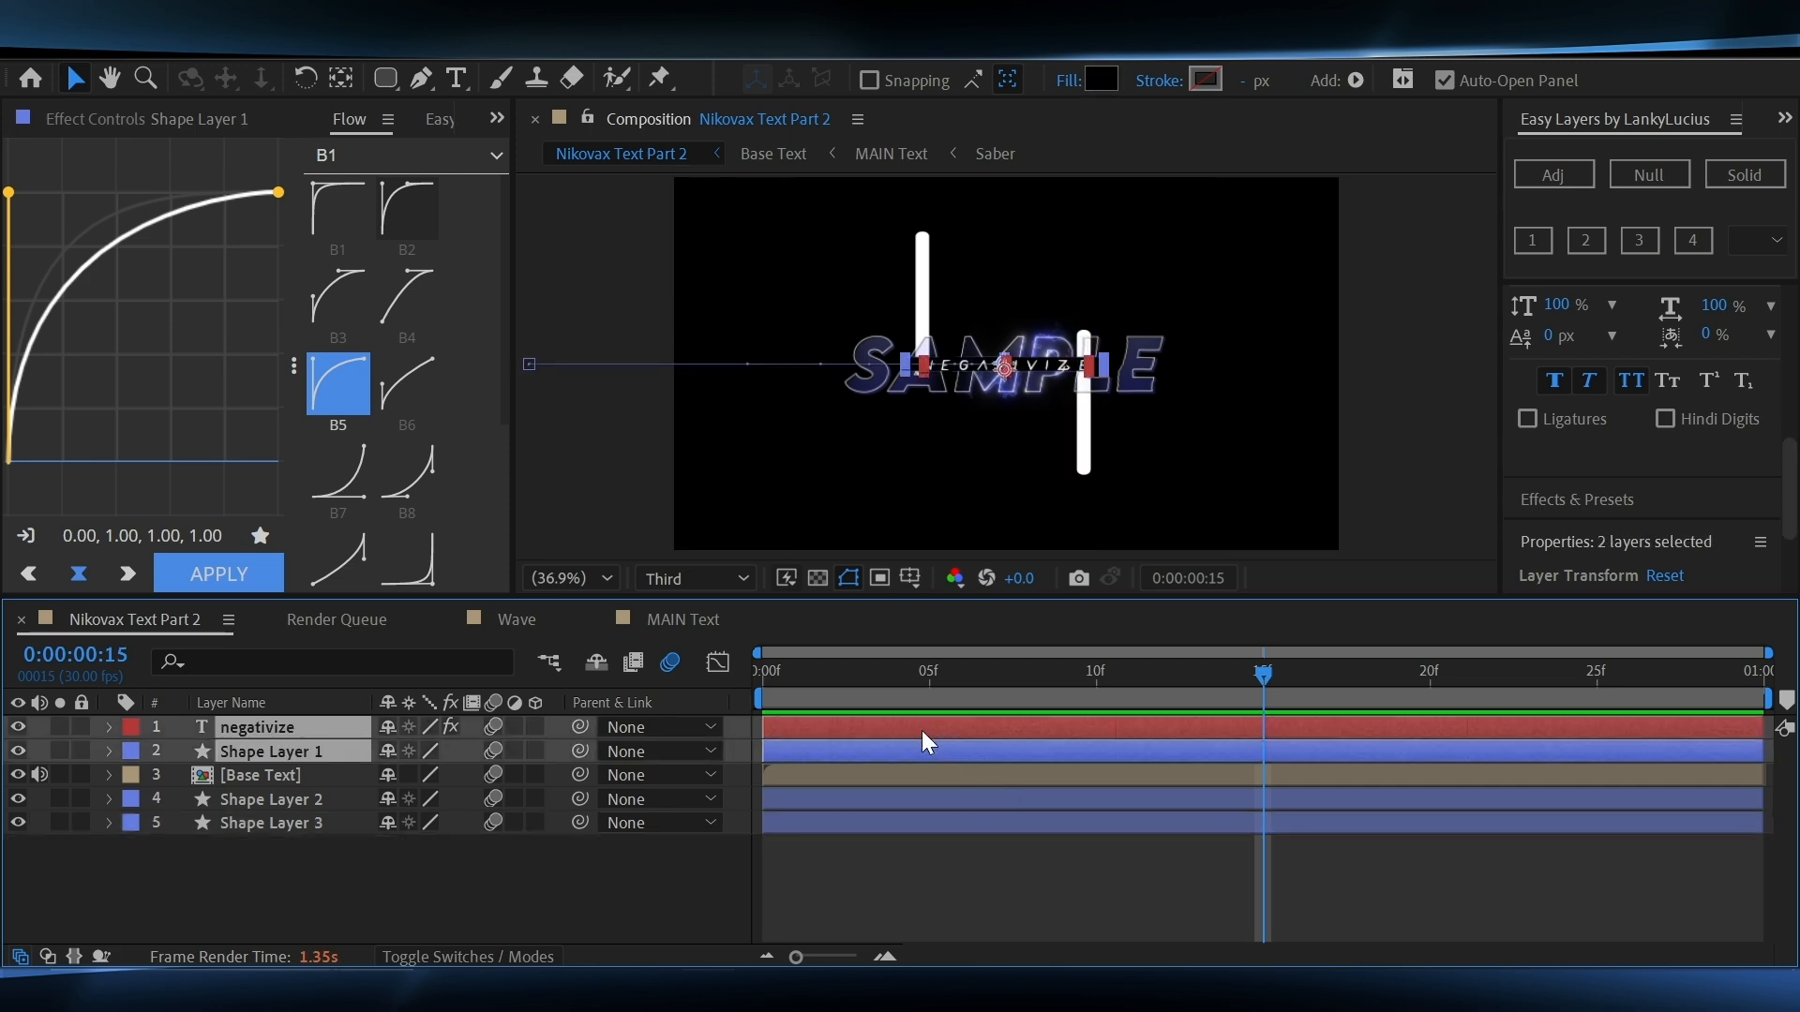
key(ctrl+shift+c)
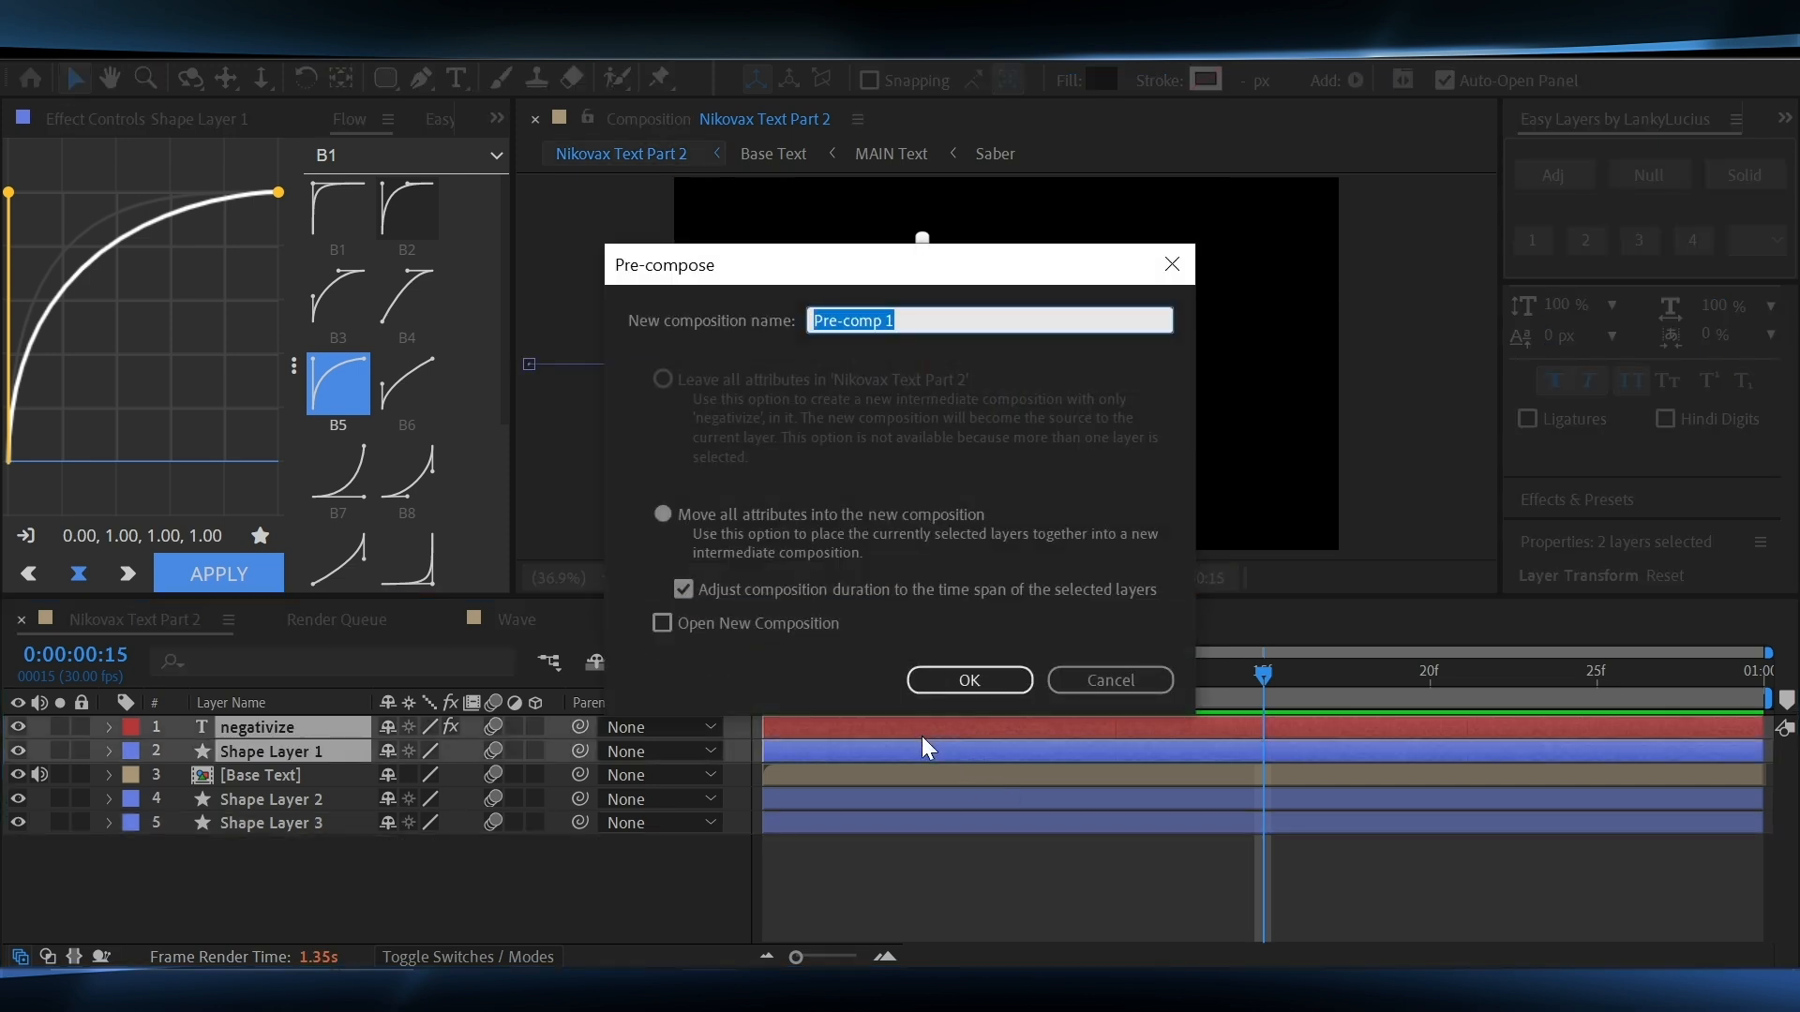
text(Water mark)
click(761, 518)
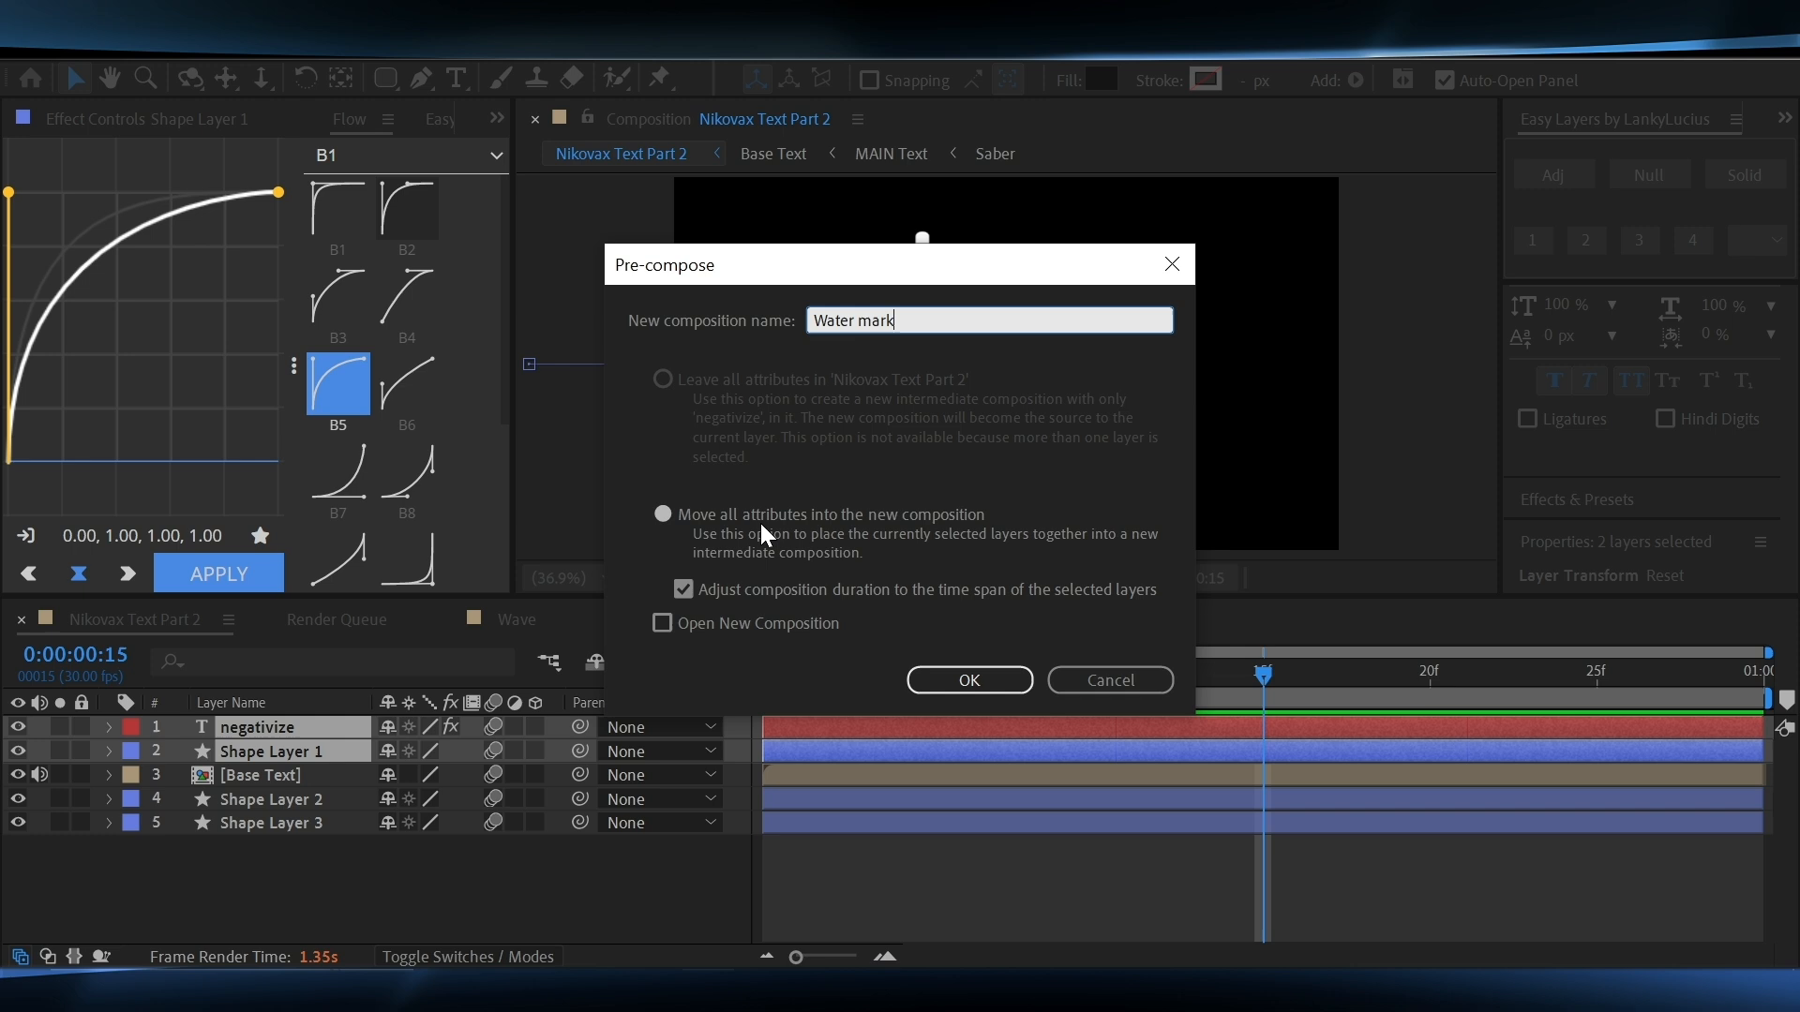
click(956, 691)
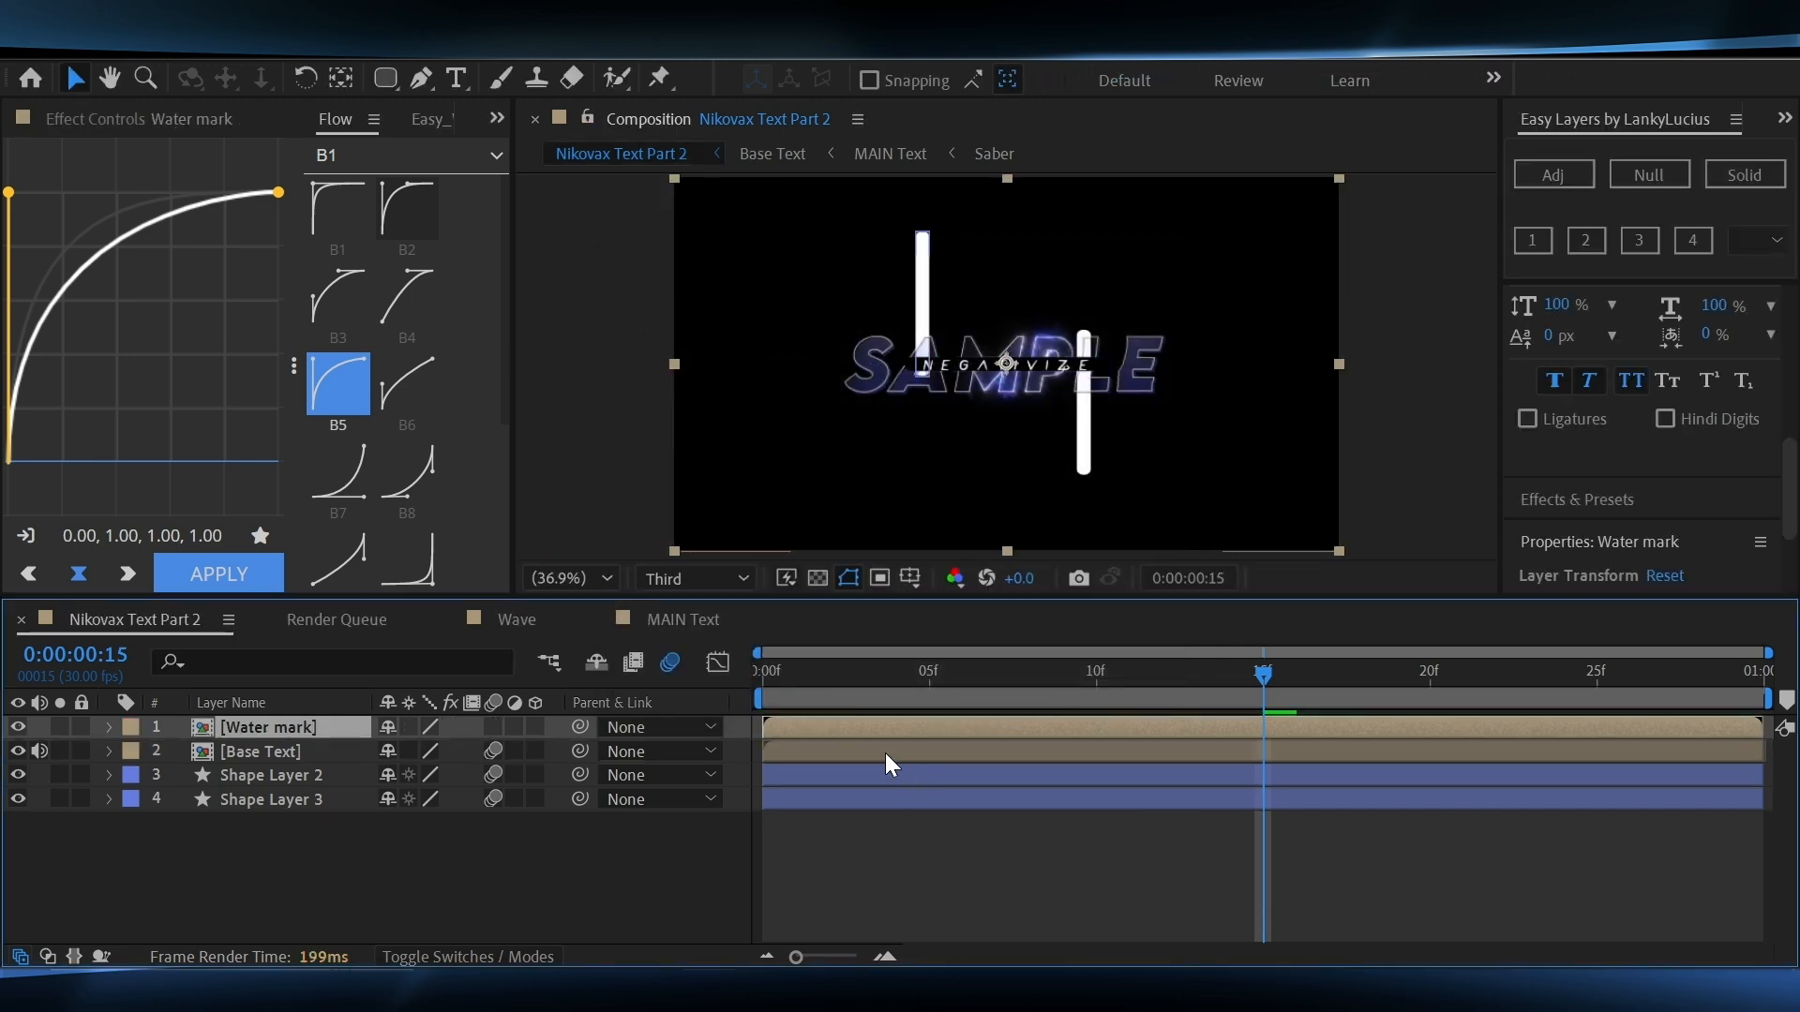
click(131, 727)
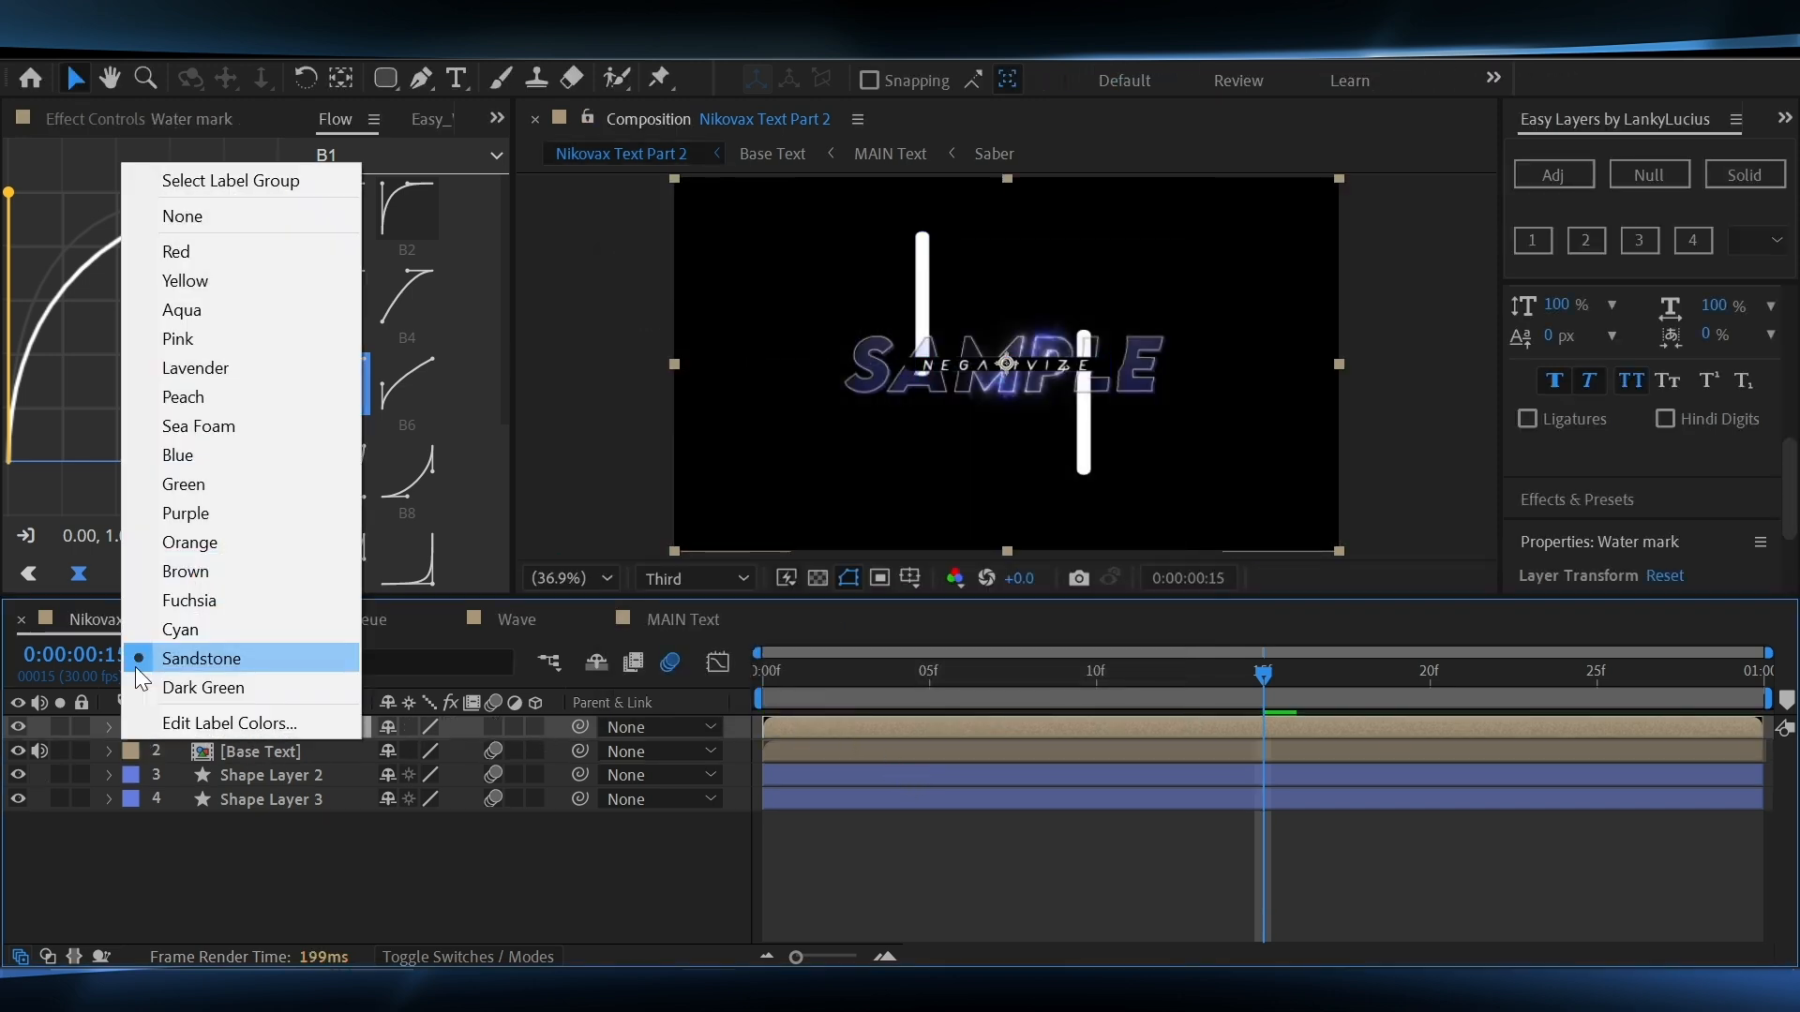
click(206, 485)
Open the MAIN Text composition nested in Base Text and copy the animated Mask 1 of its Deep Glow layer
double_click(954, 750)
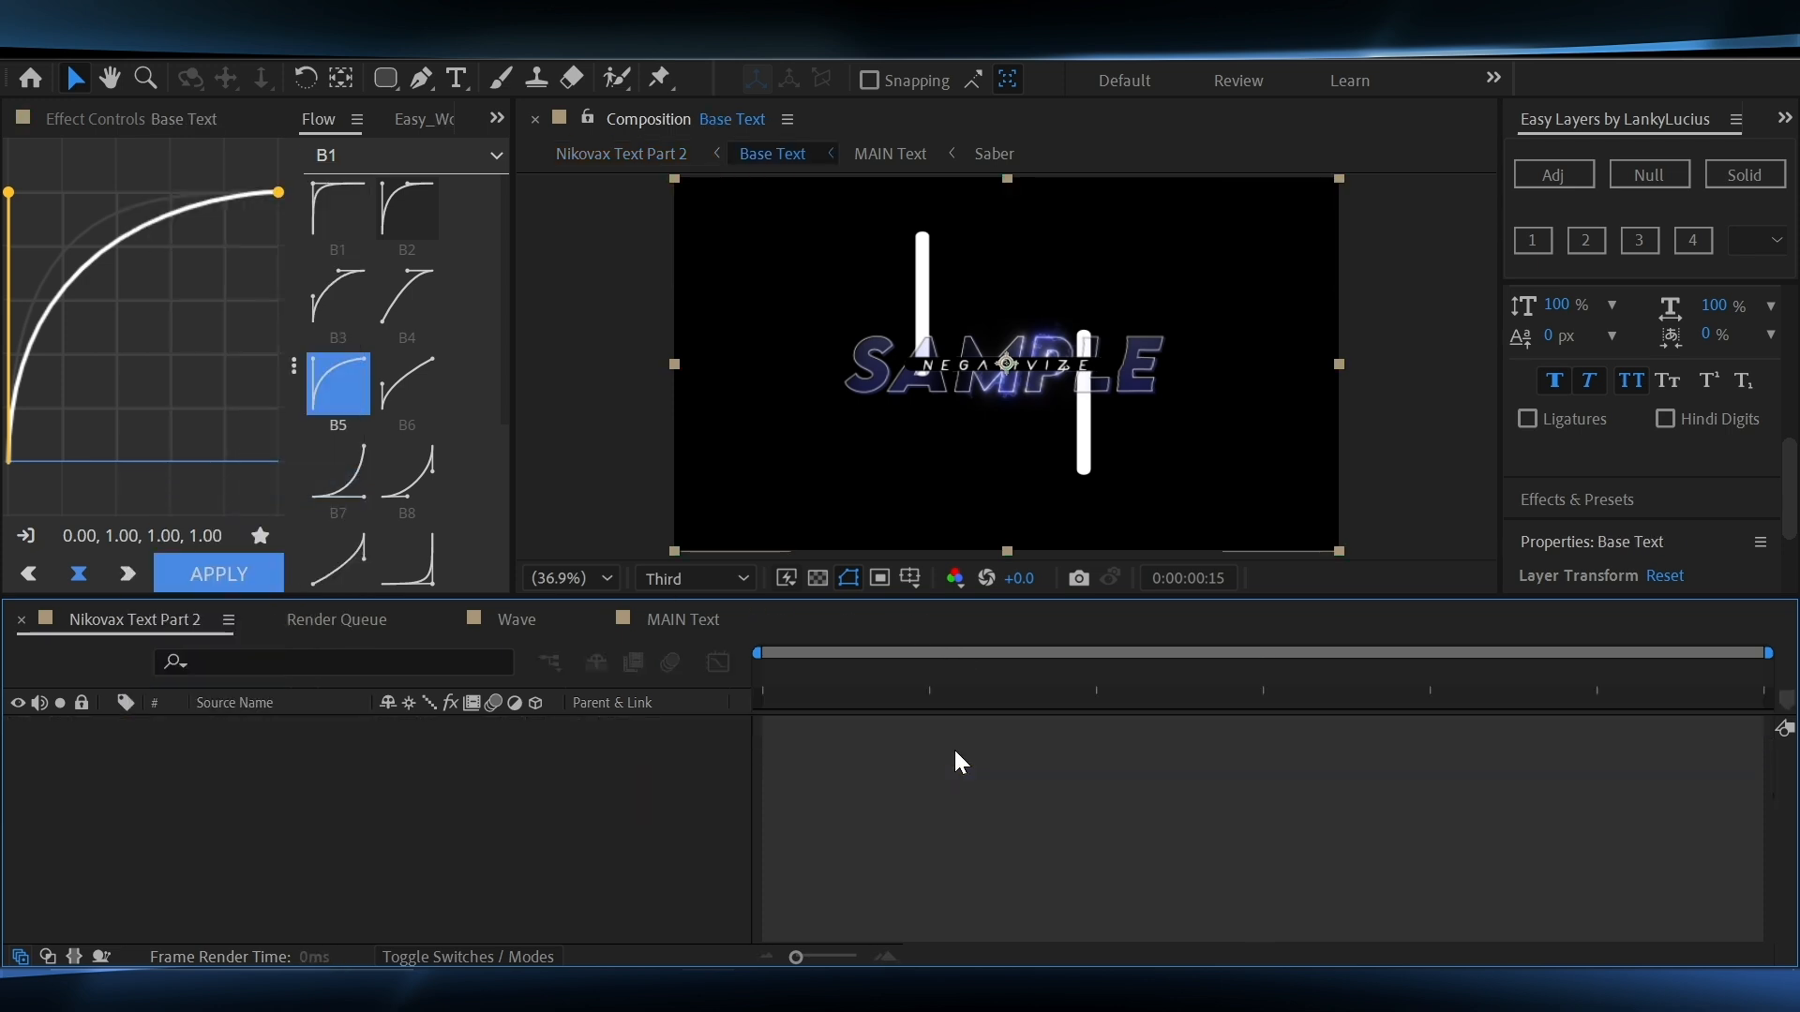
click(840, 735)
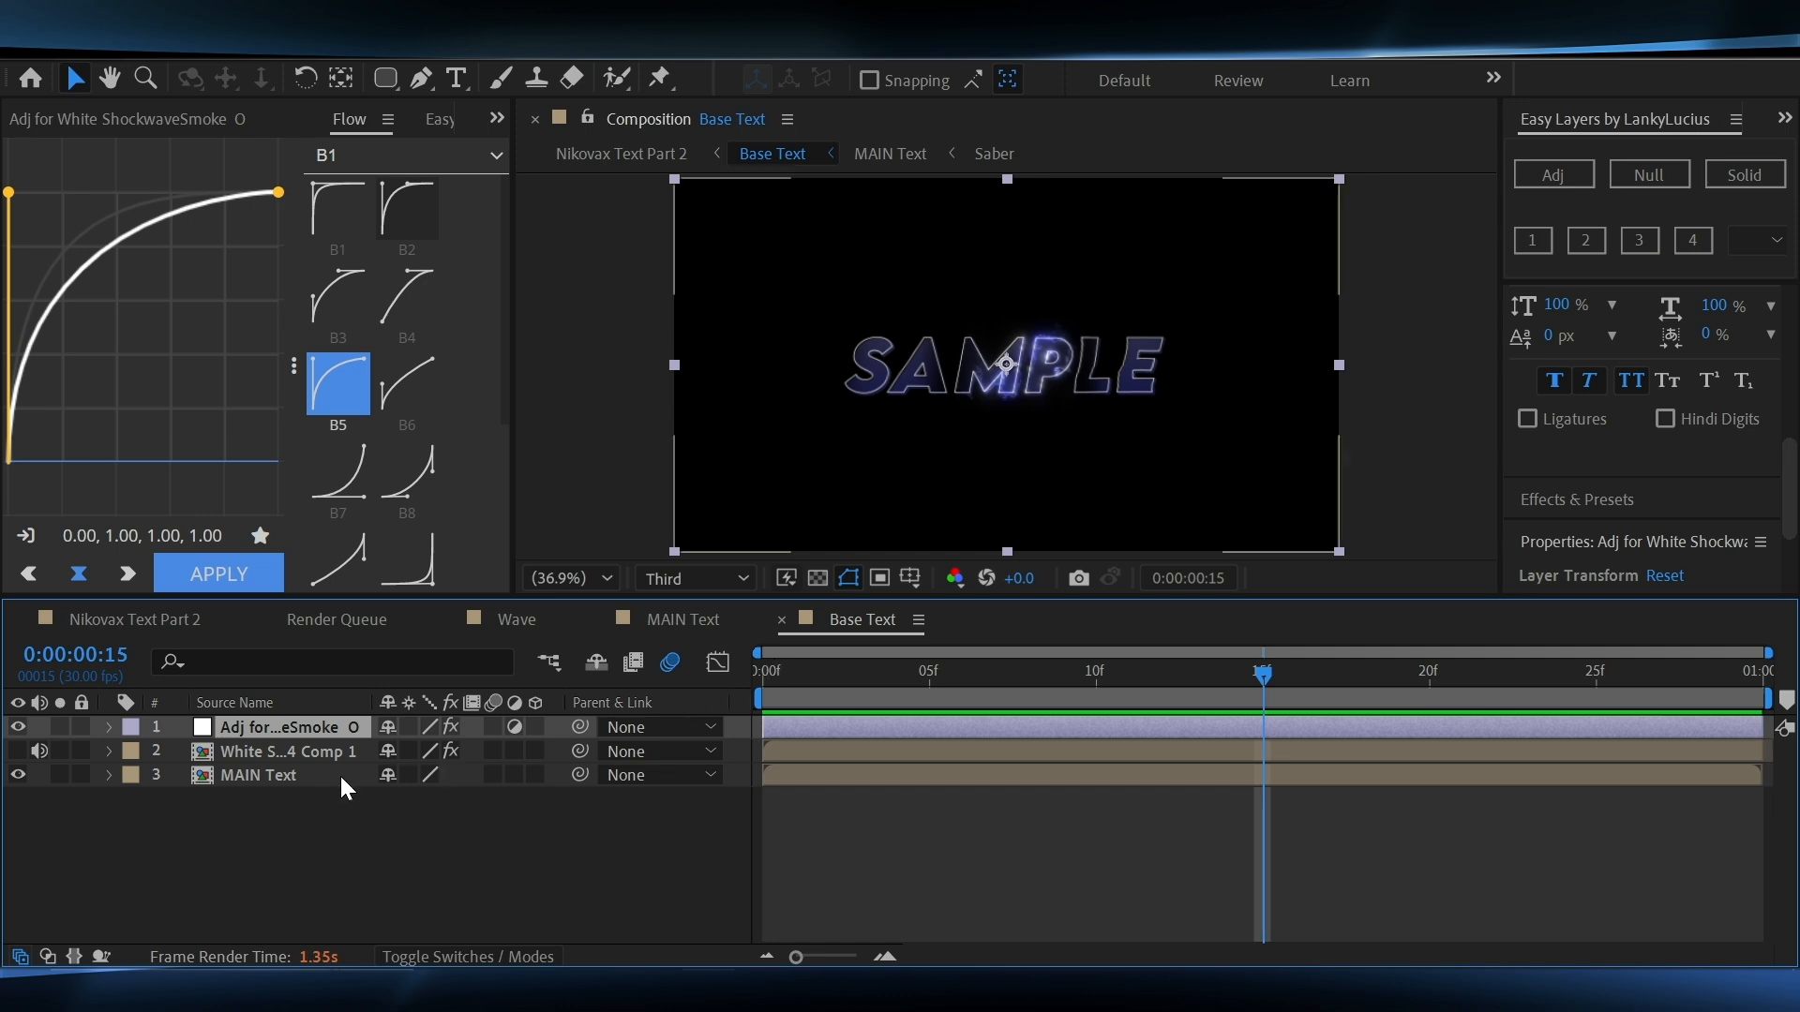
double_click(943, 751)
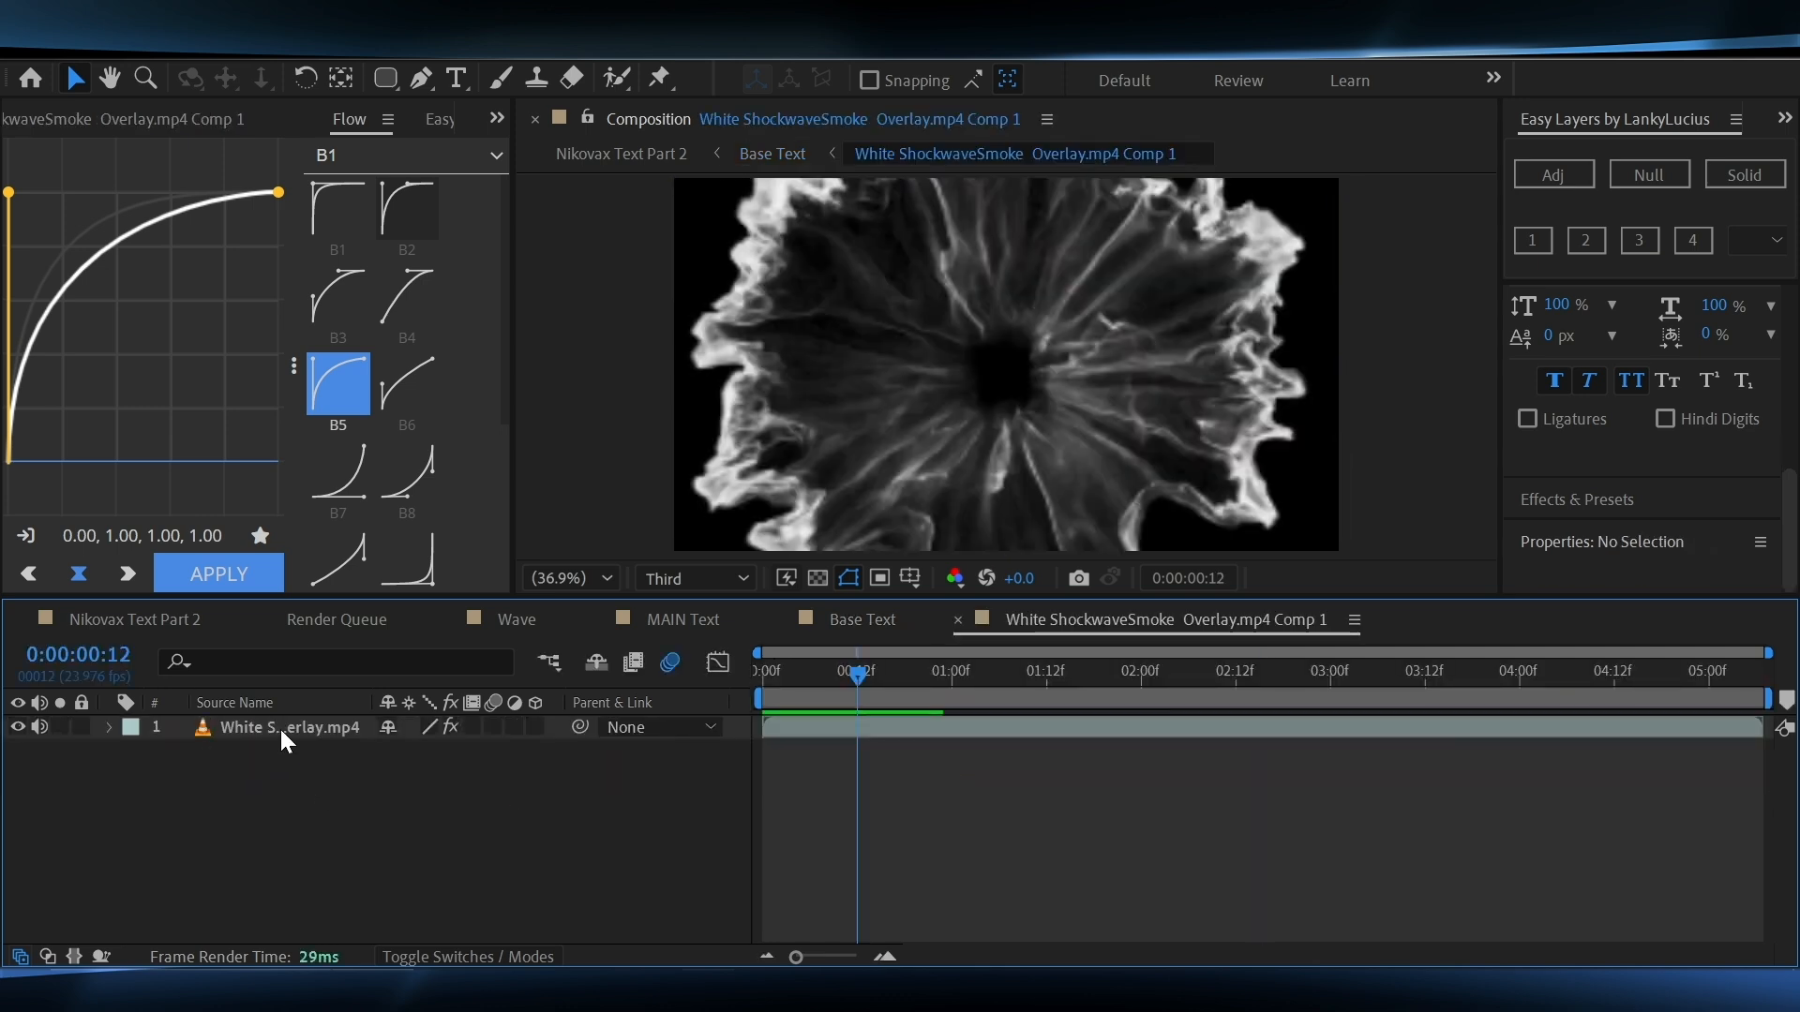
click(771, 153)
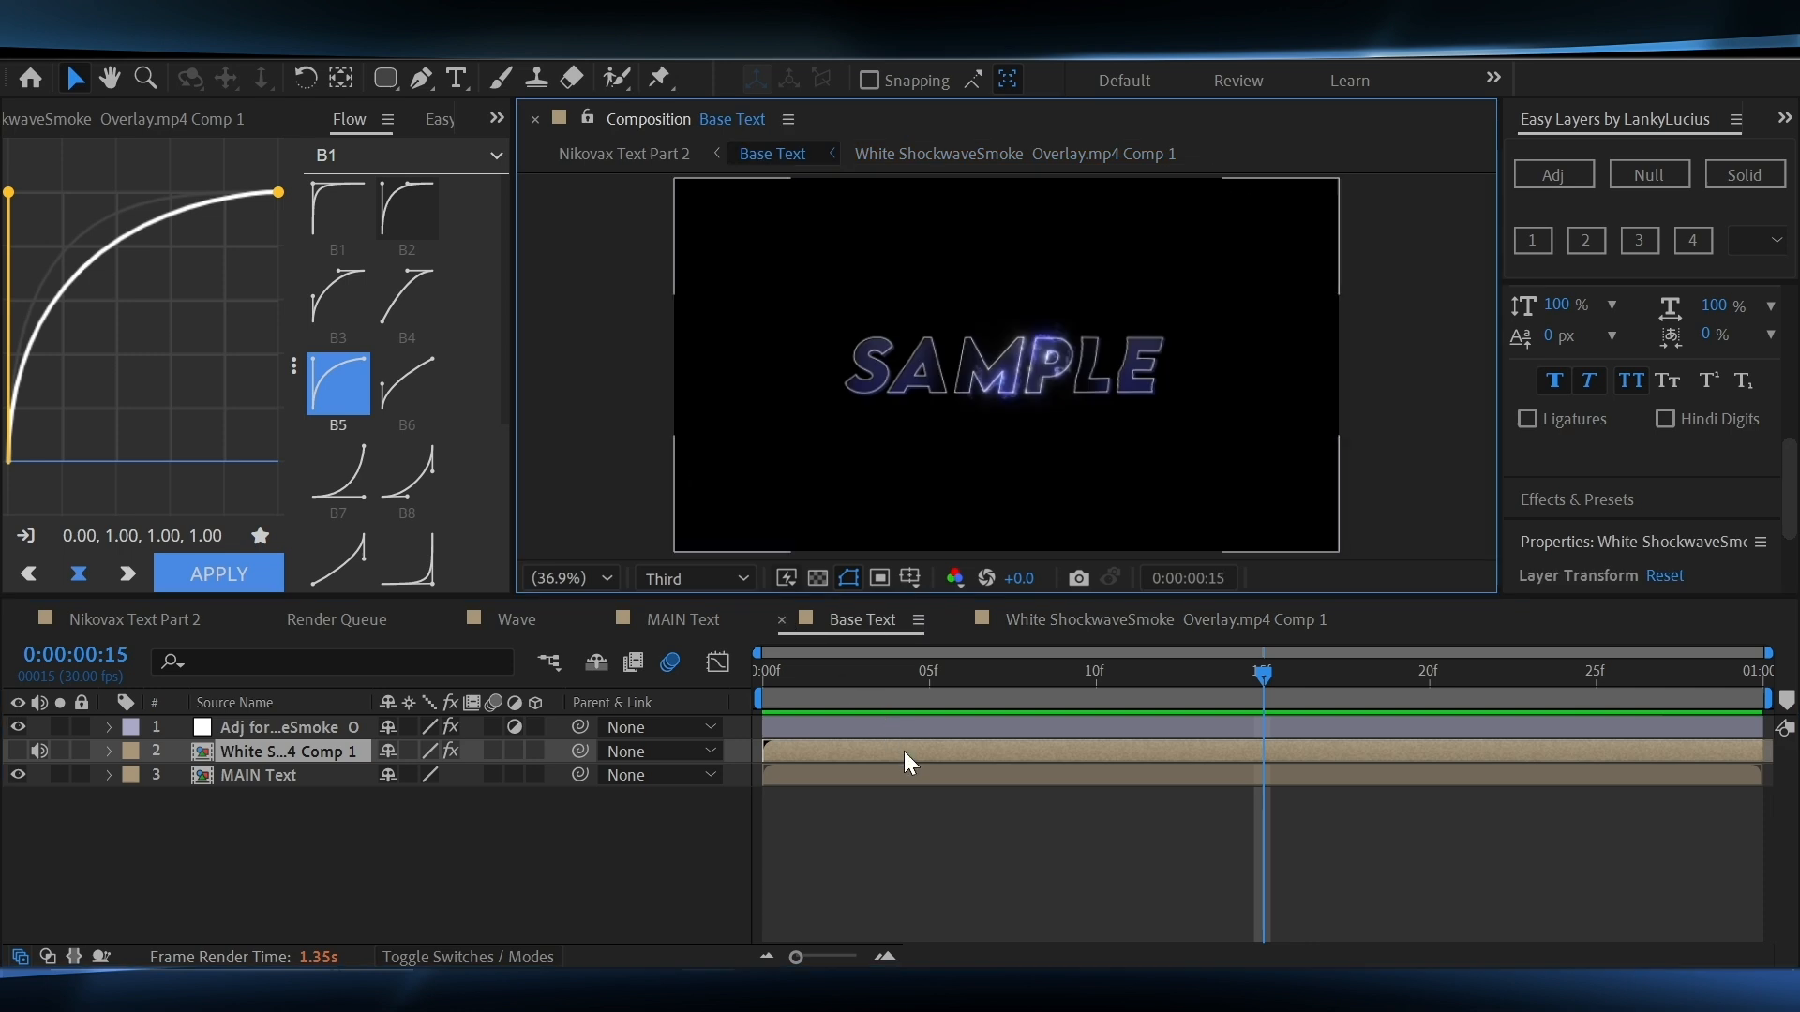
double_click(907, 774)
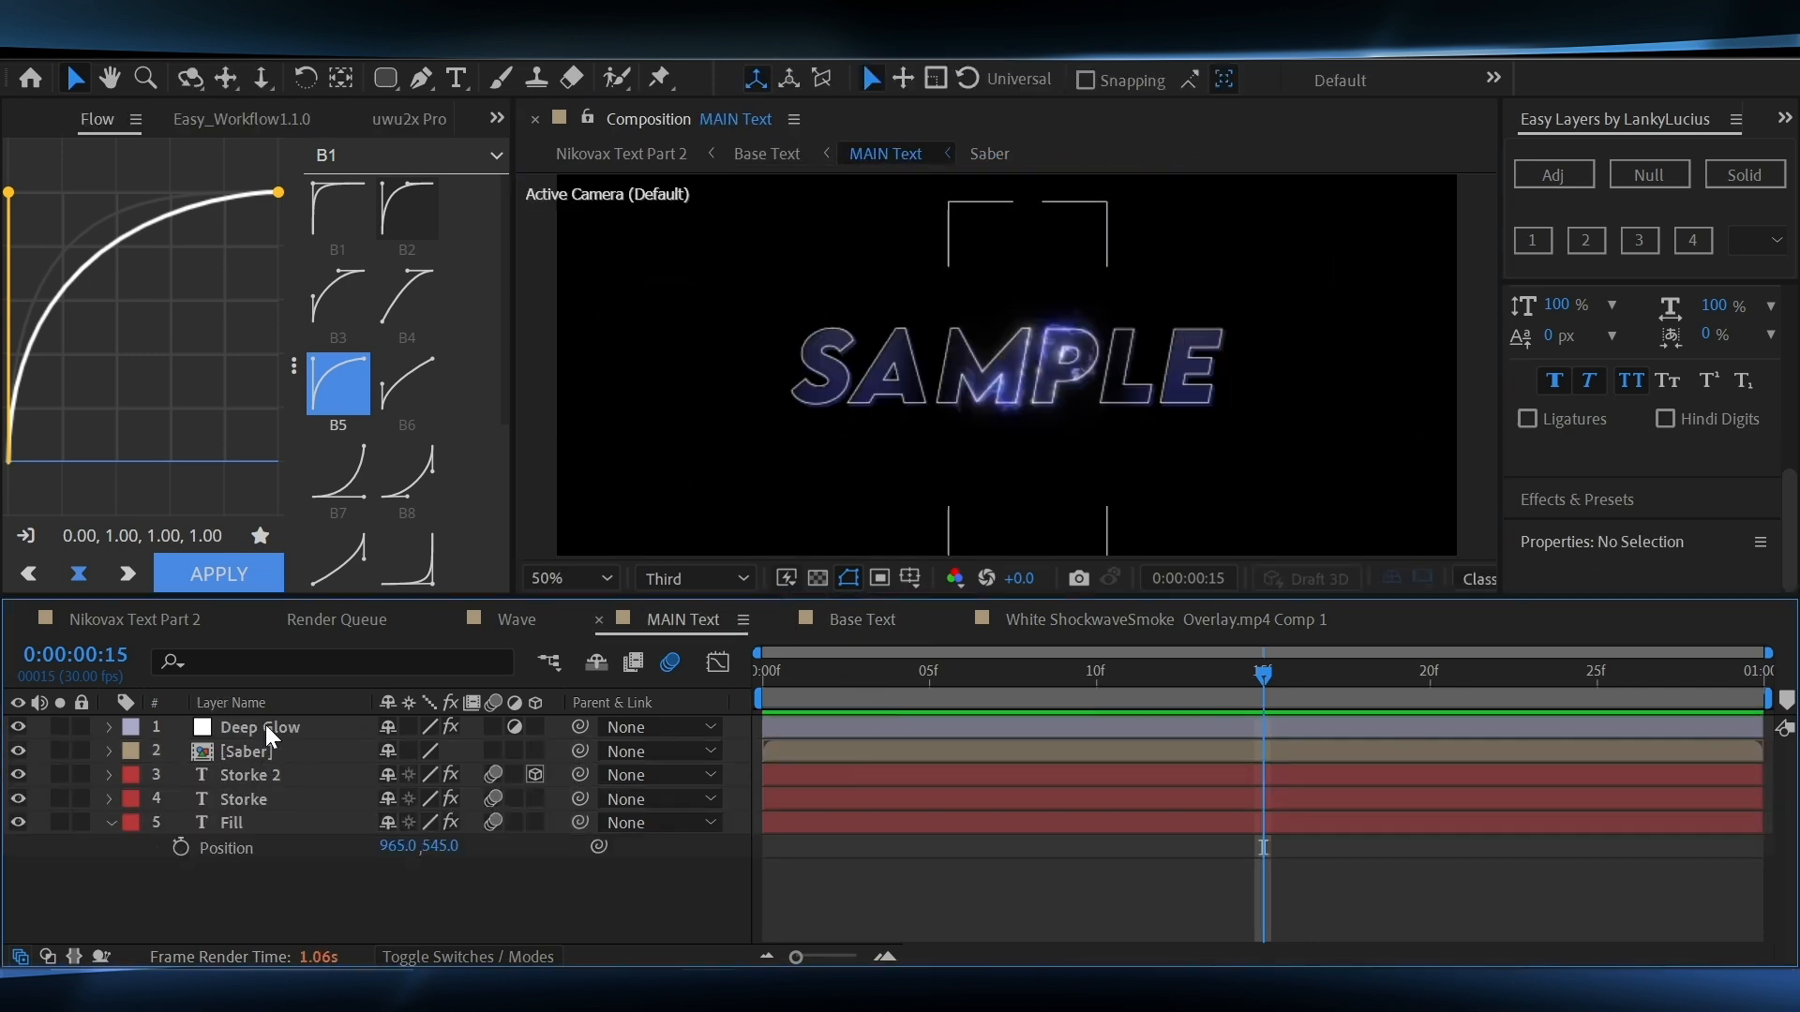
click(272, 728)
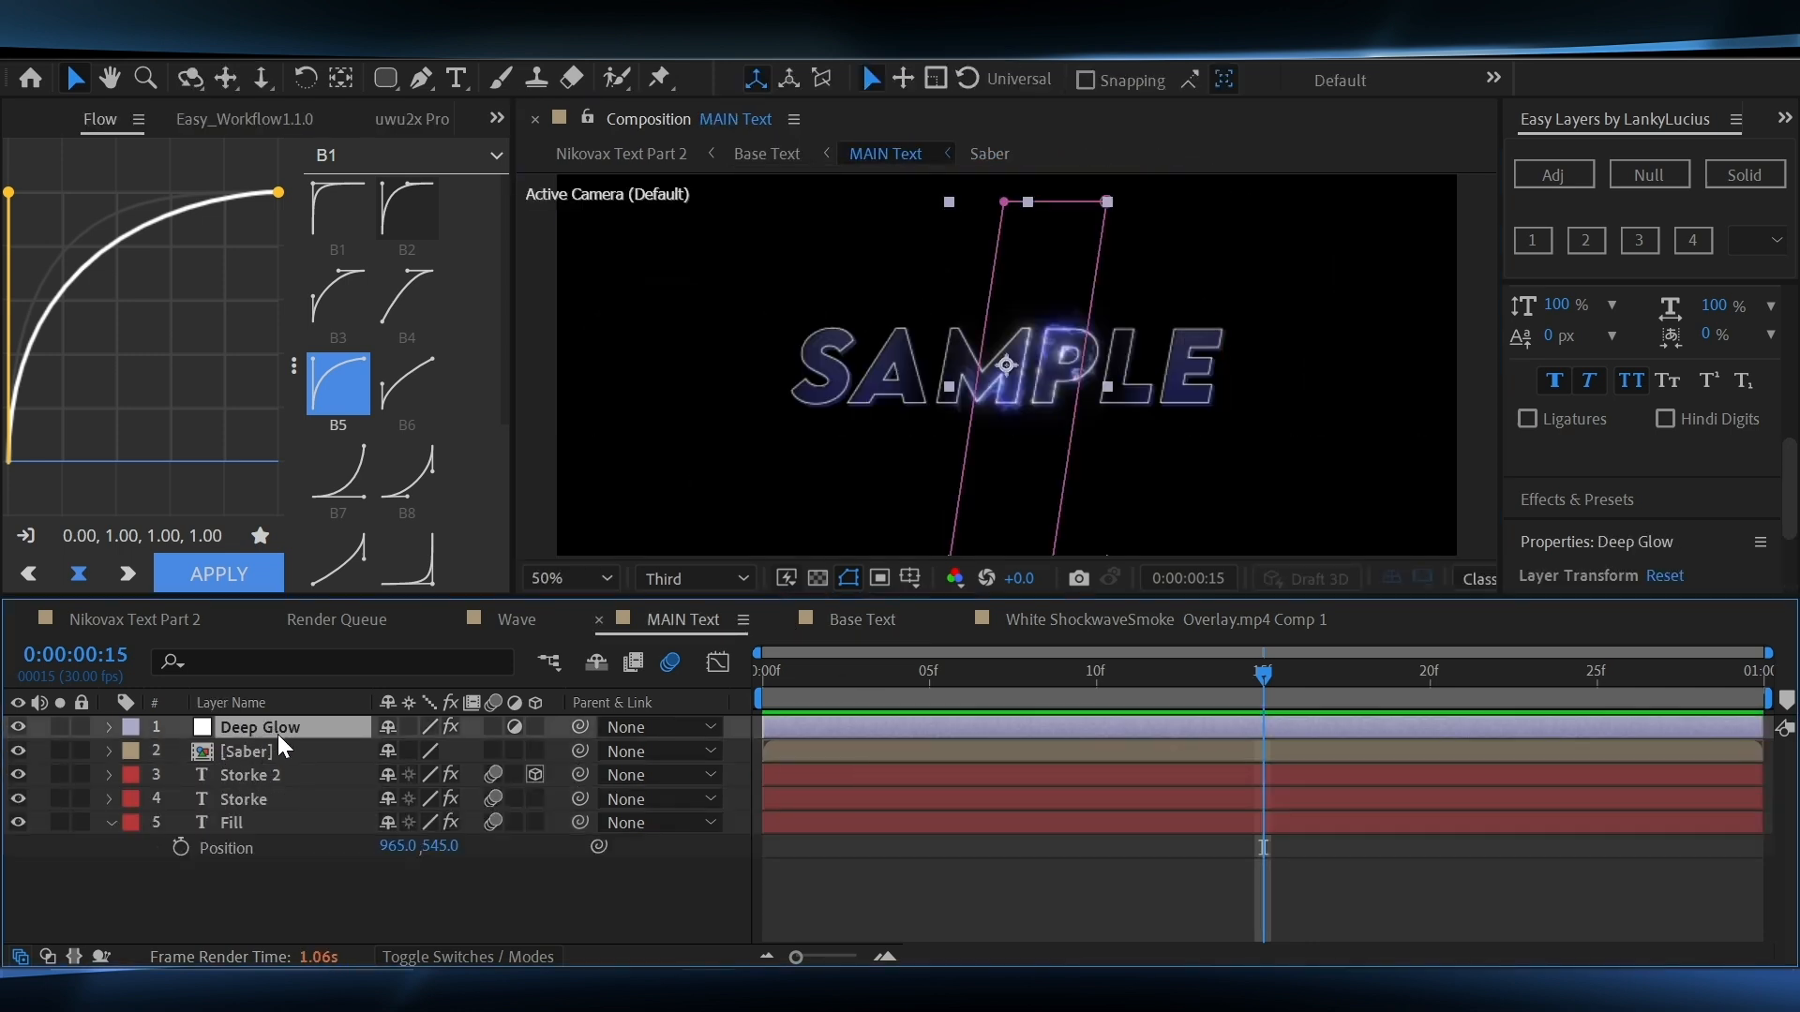
key(m)
click(270, 750)
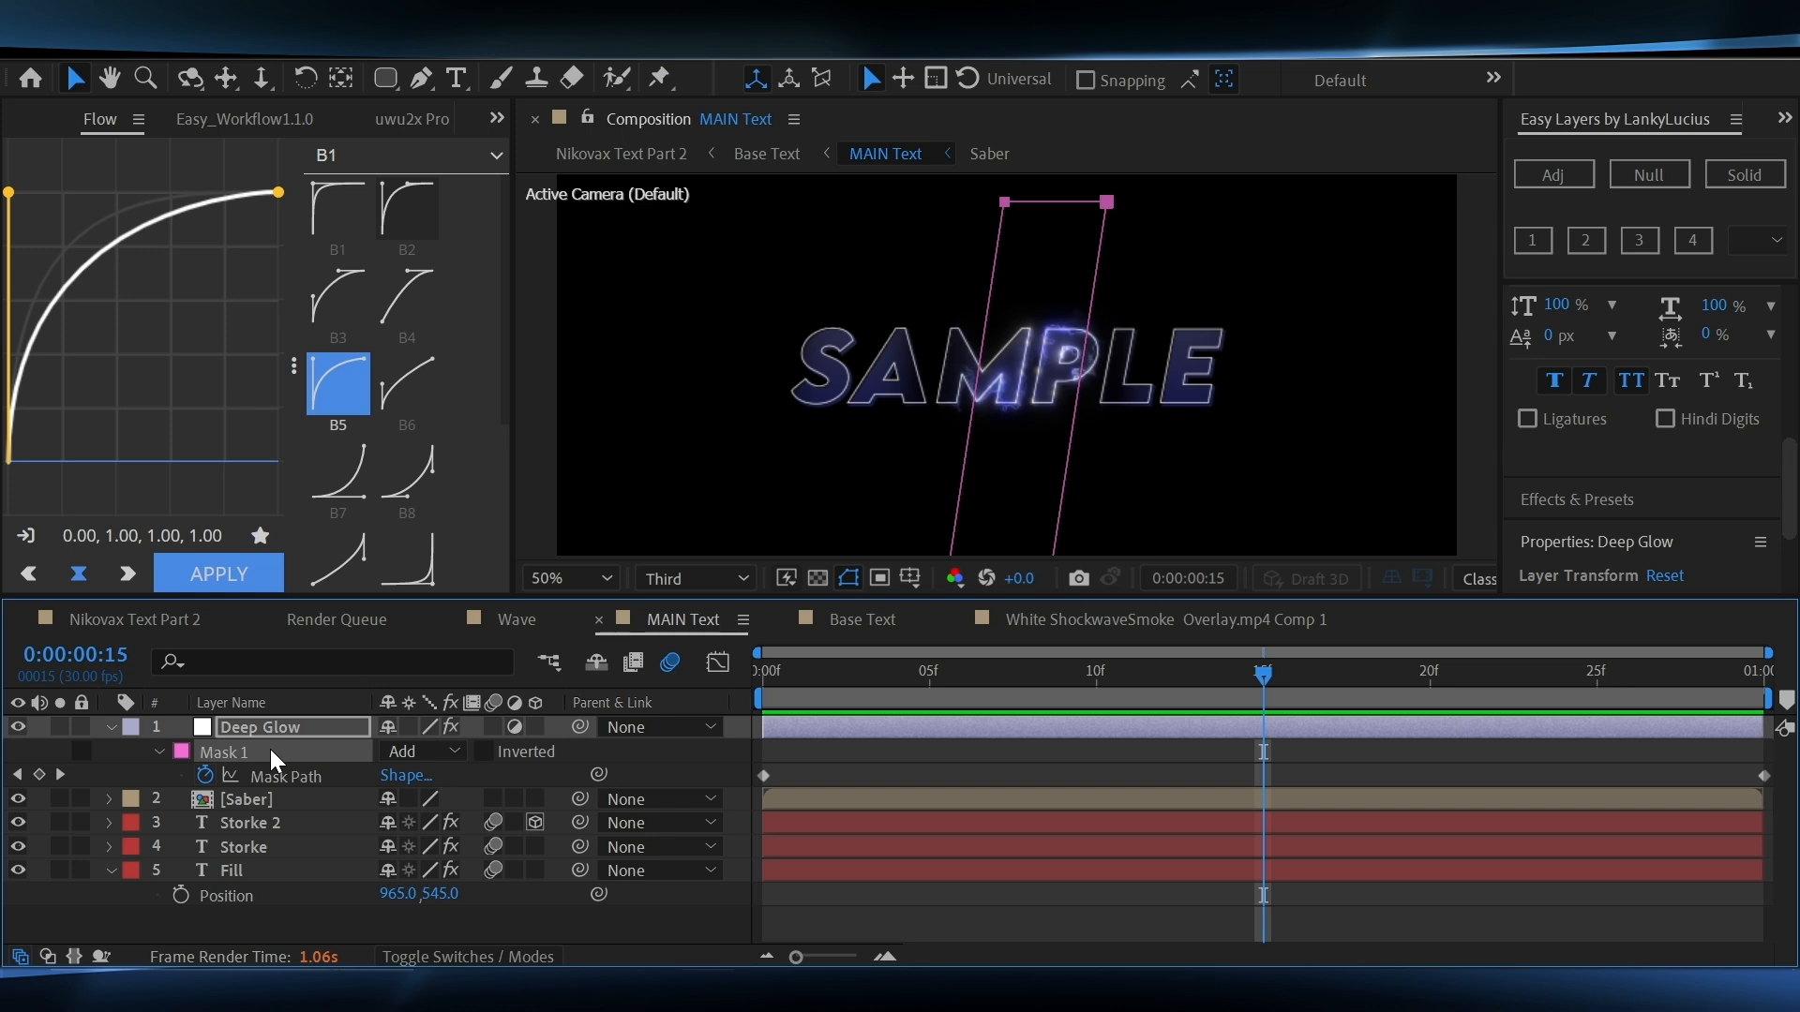
Open the Water mark composition from Nikovax Text Part 2 and add an adjustment layer directly above Shape Layer 1
click(663, 155)
double_click(926, 730)
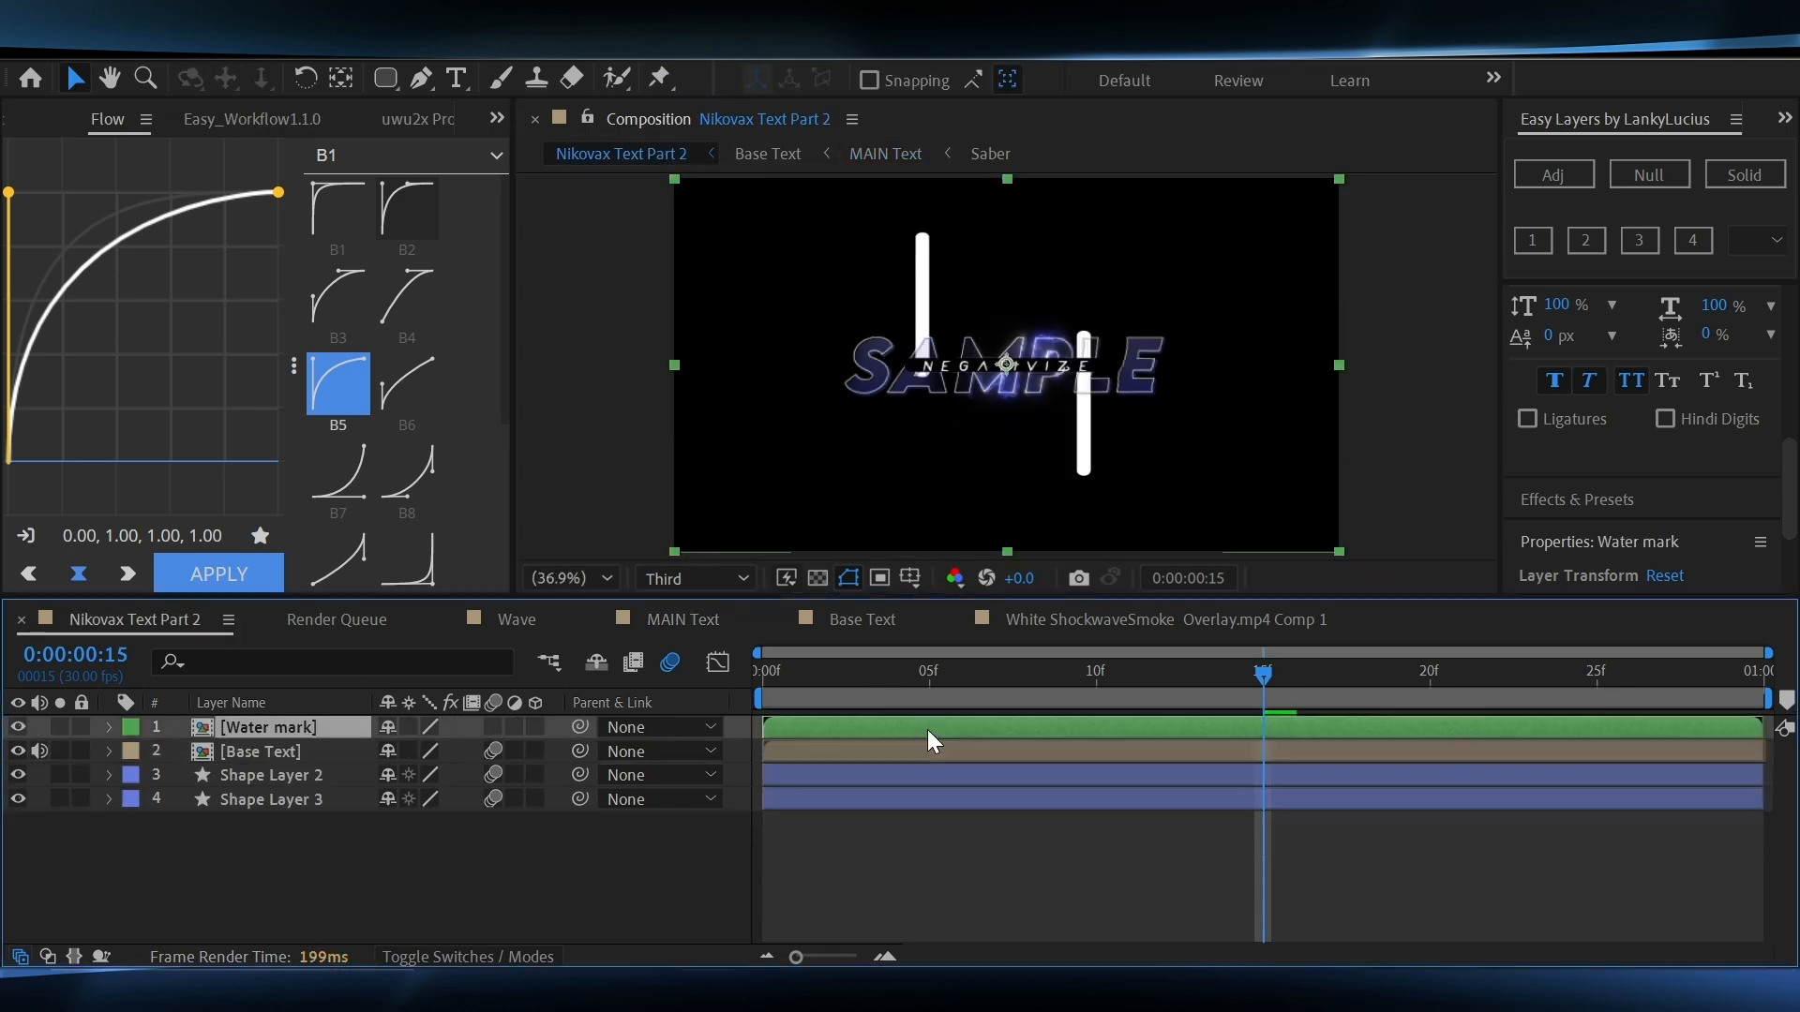
click(931, 733)
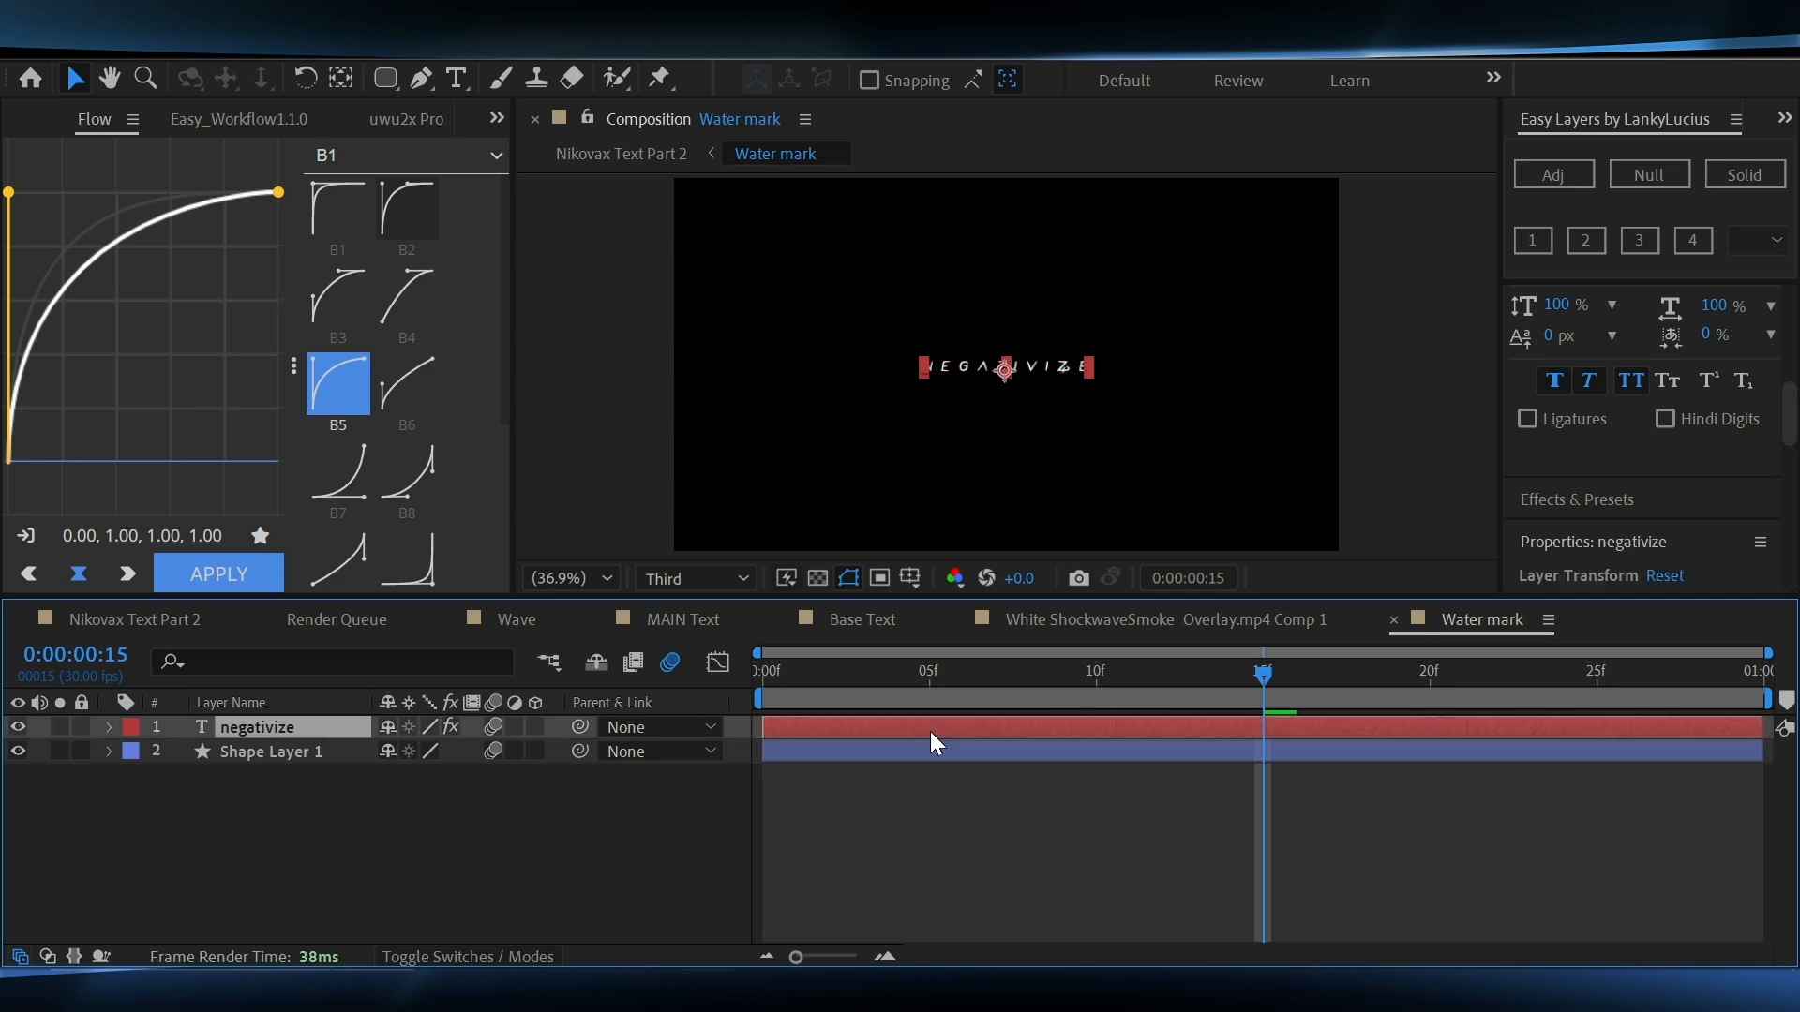
click(932, 756)
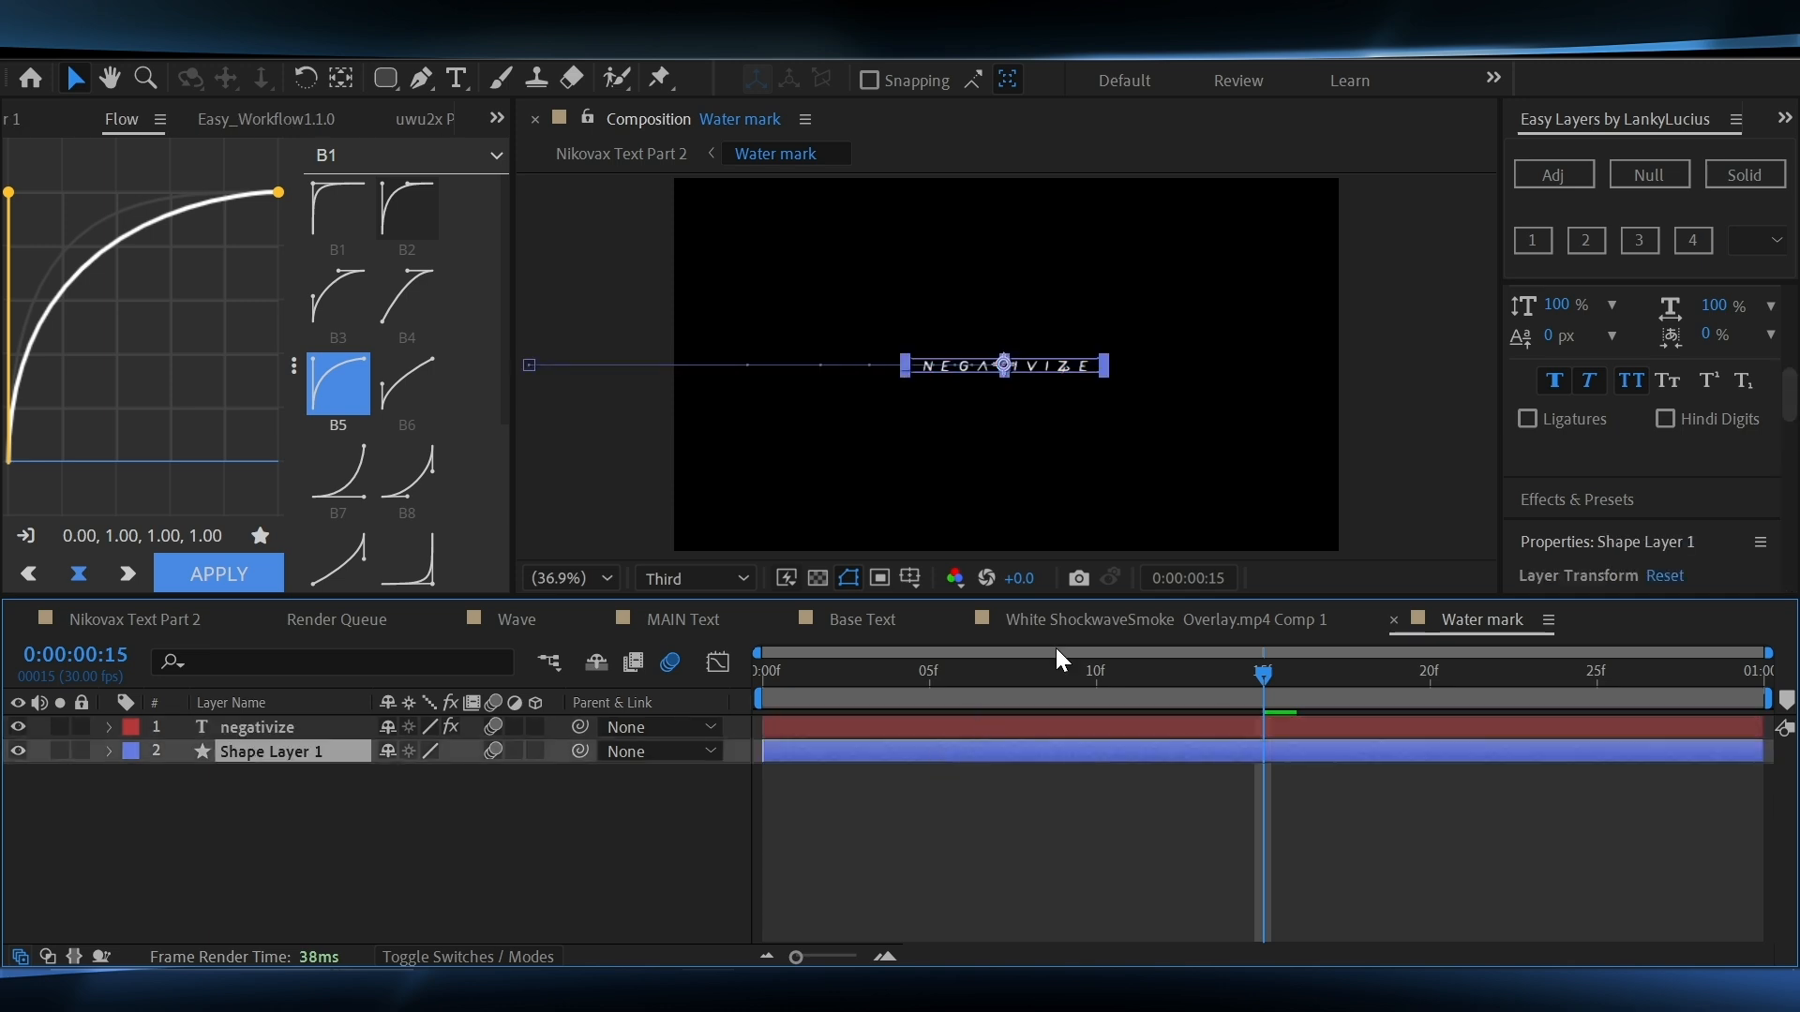
click(1553, 175)
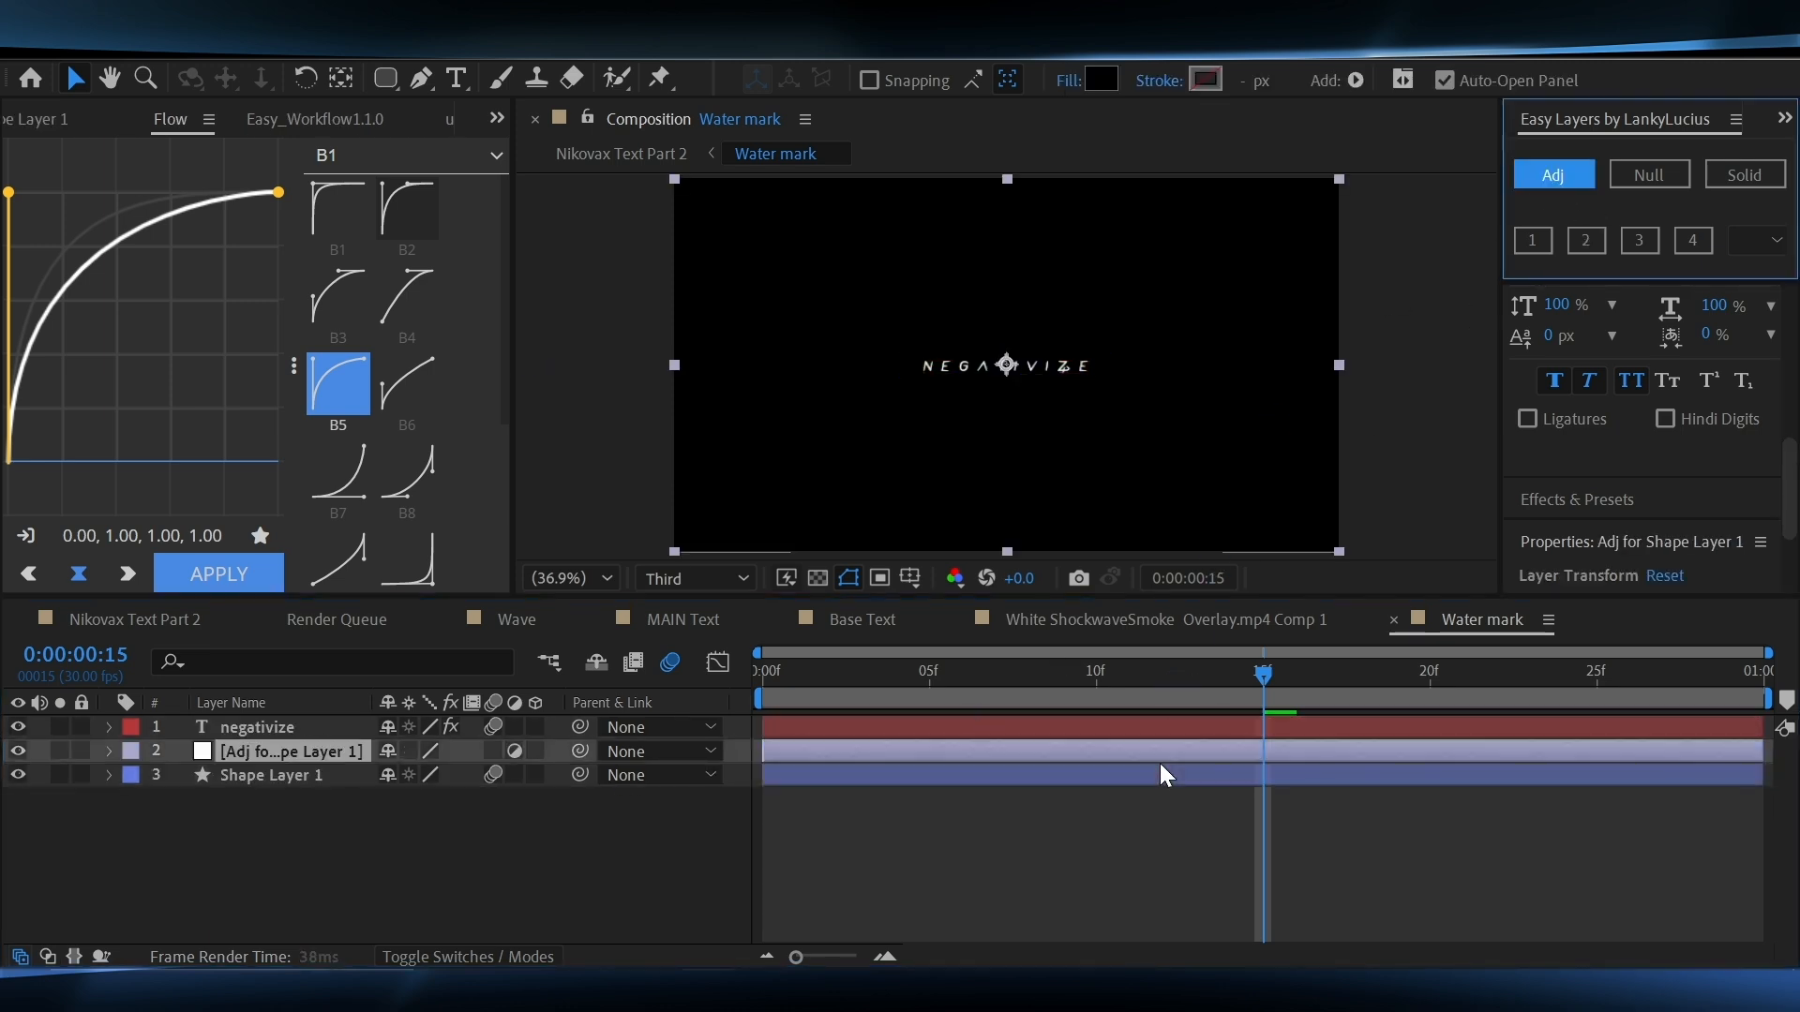
Apply the Fill effect to the adjustment layer and set its colour to white, FFFFFF
key(ctrl+space)
text(fill)
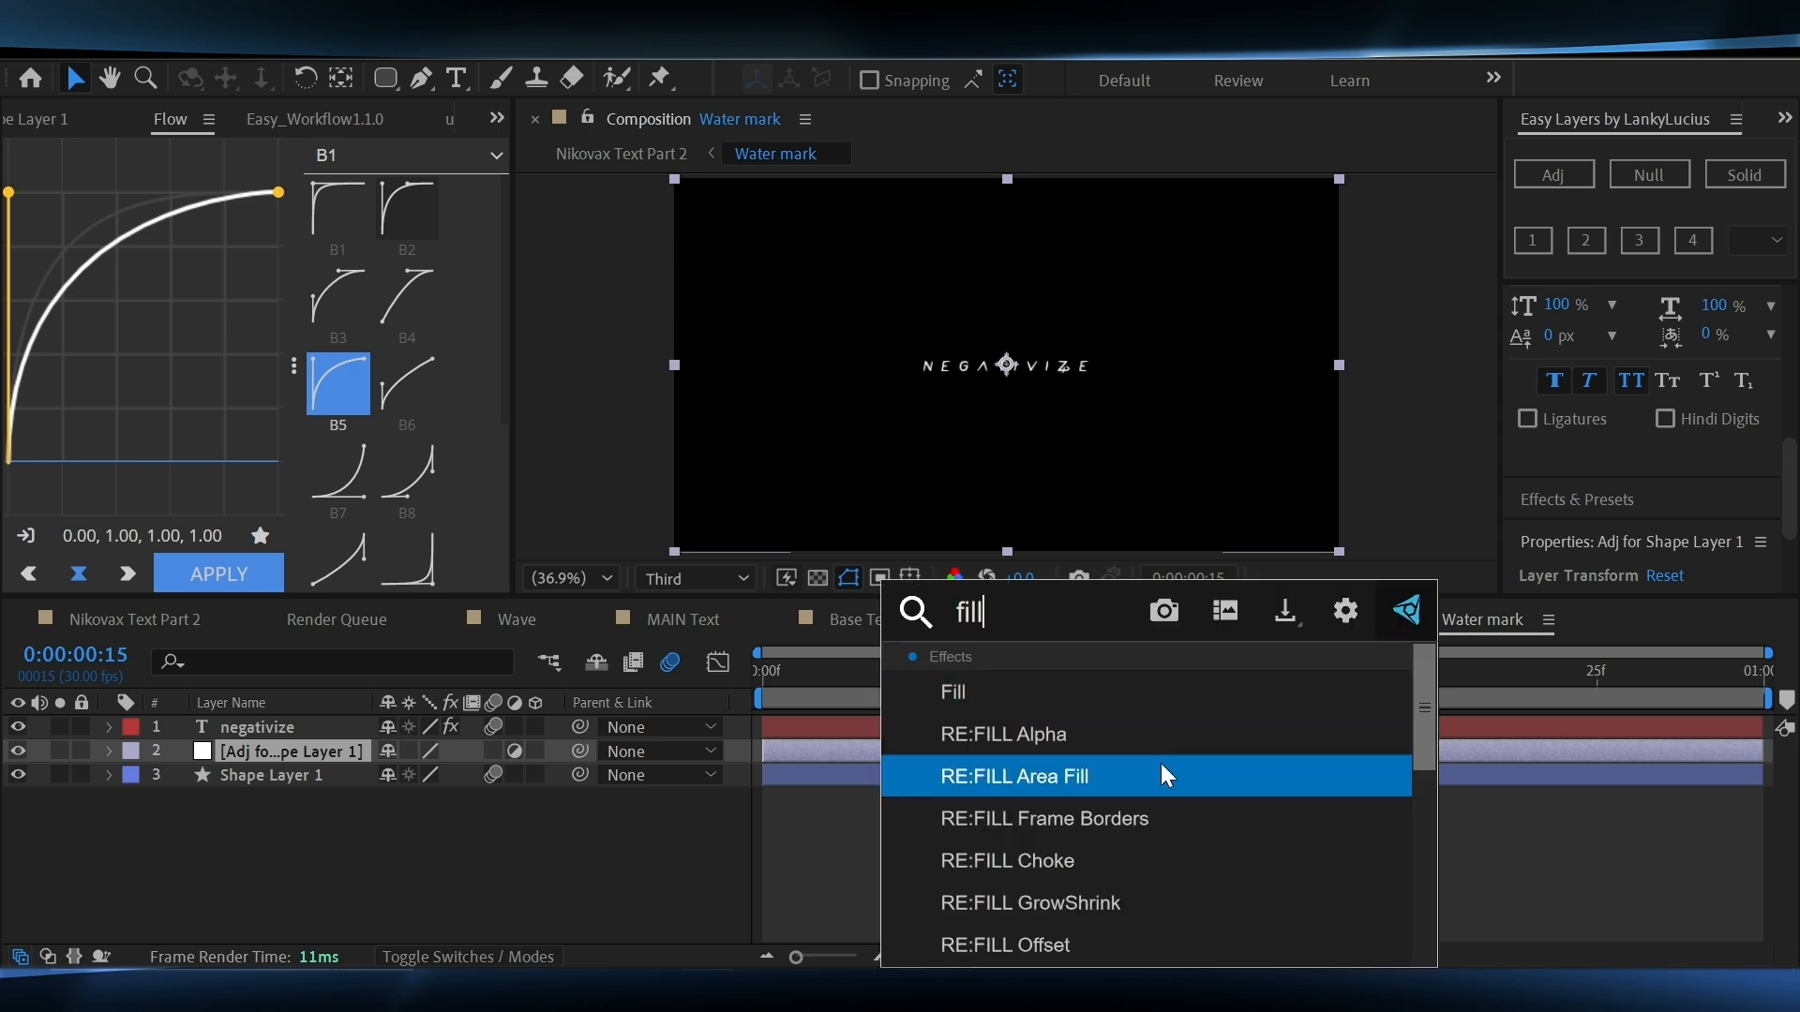
click(1026, 705)
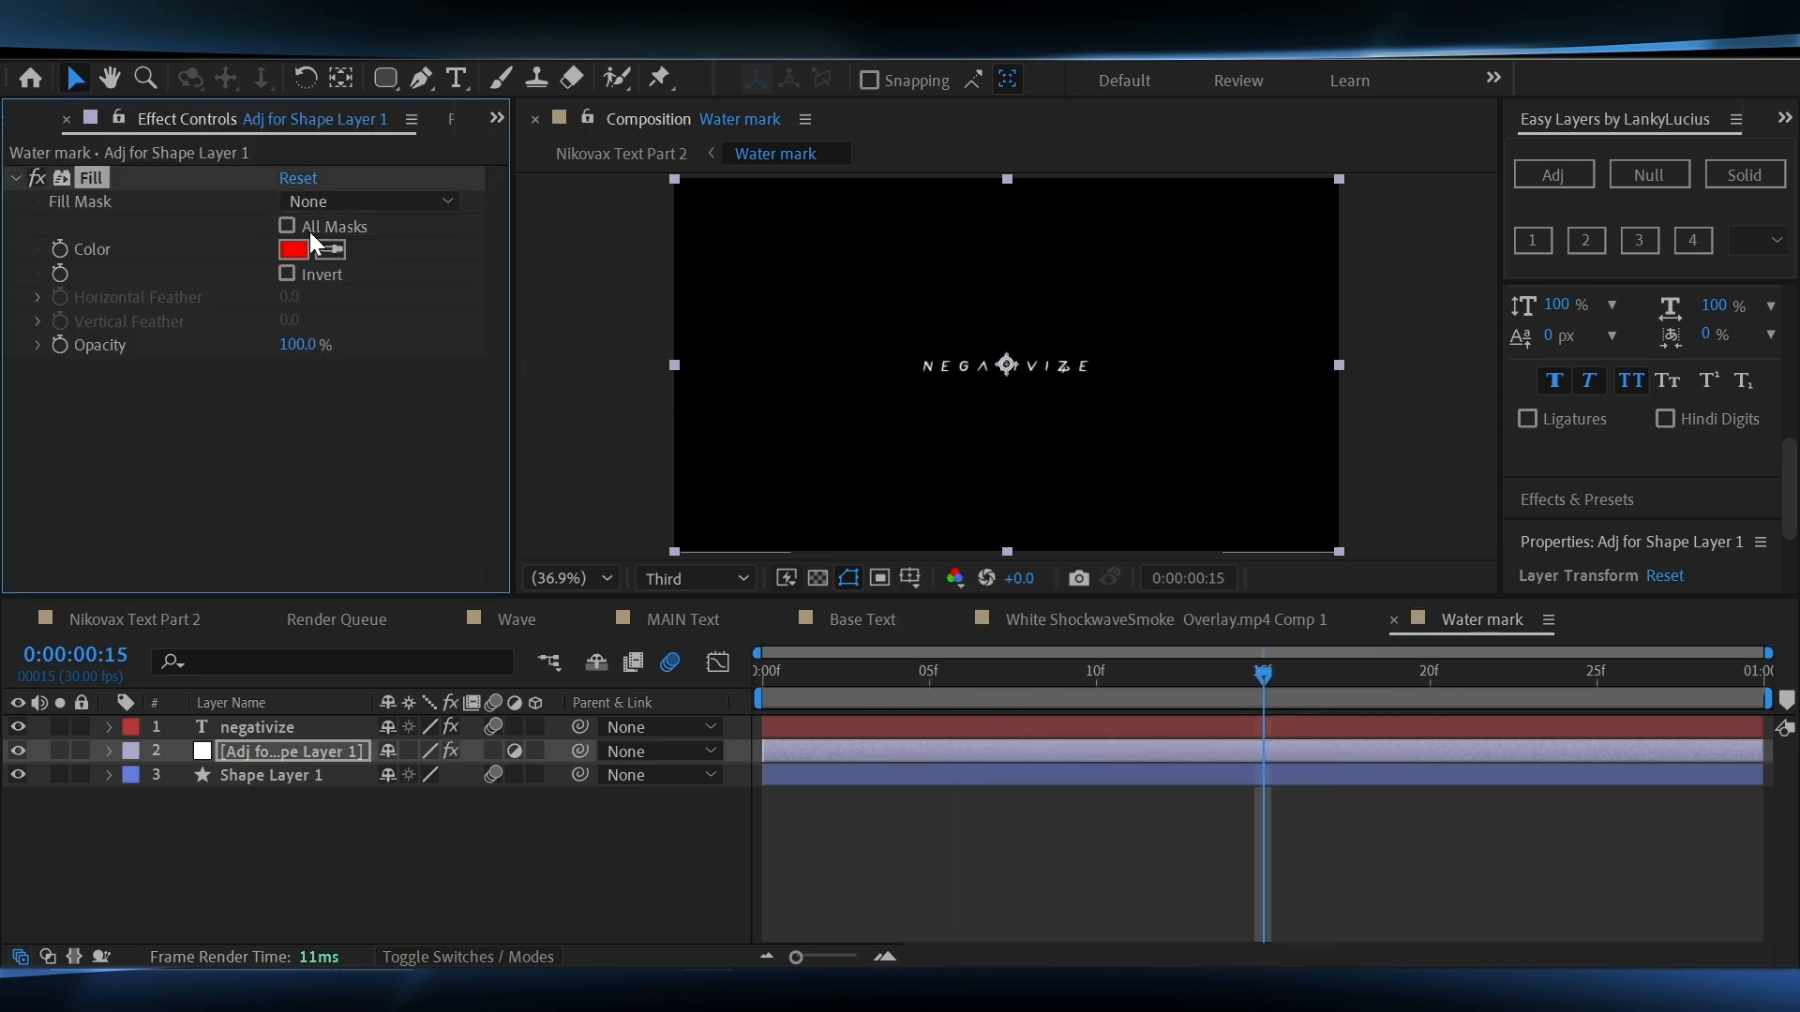
click(296, 249)
text(FFFFFF)
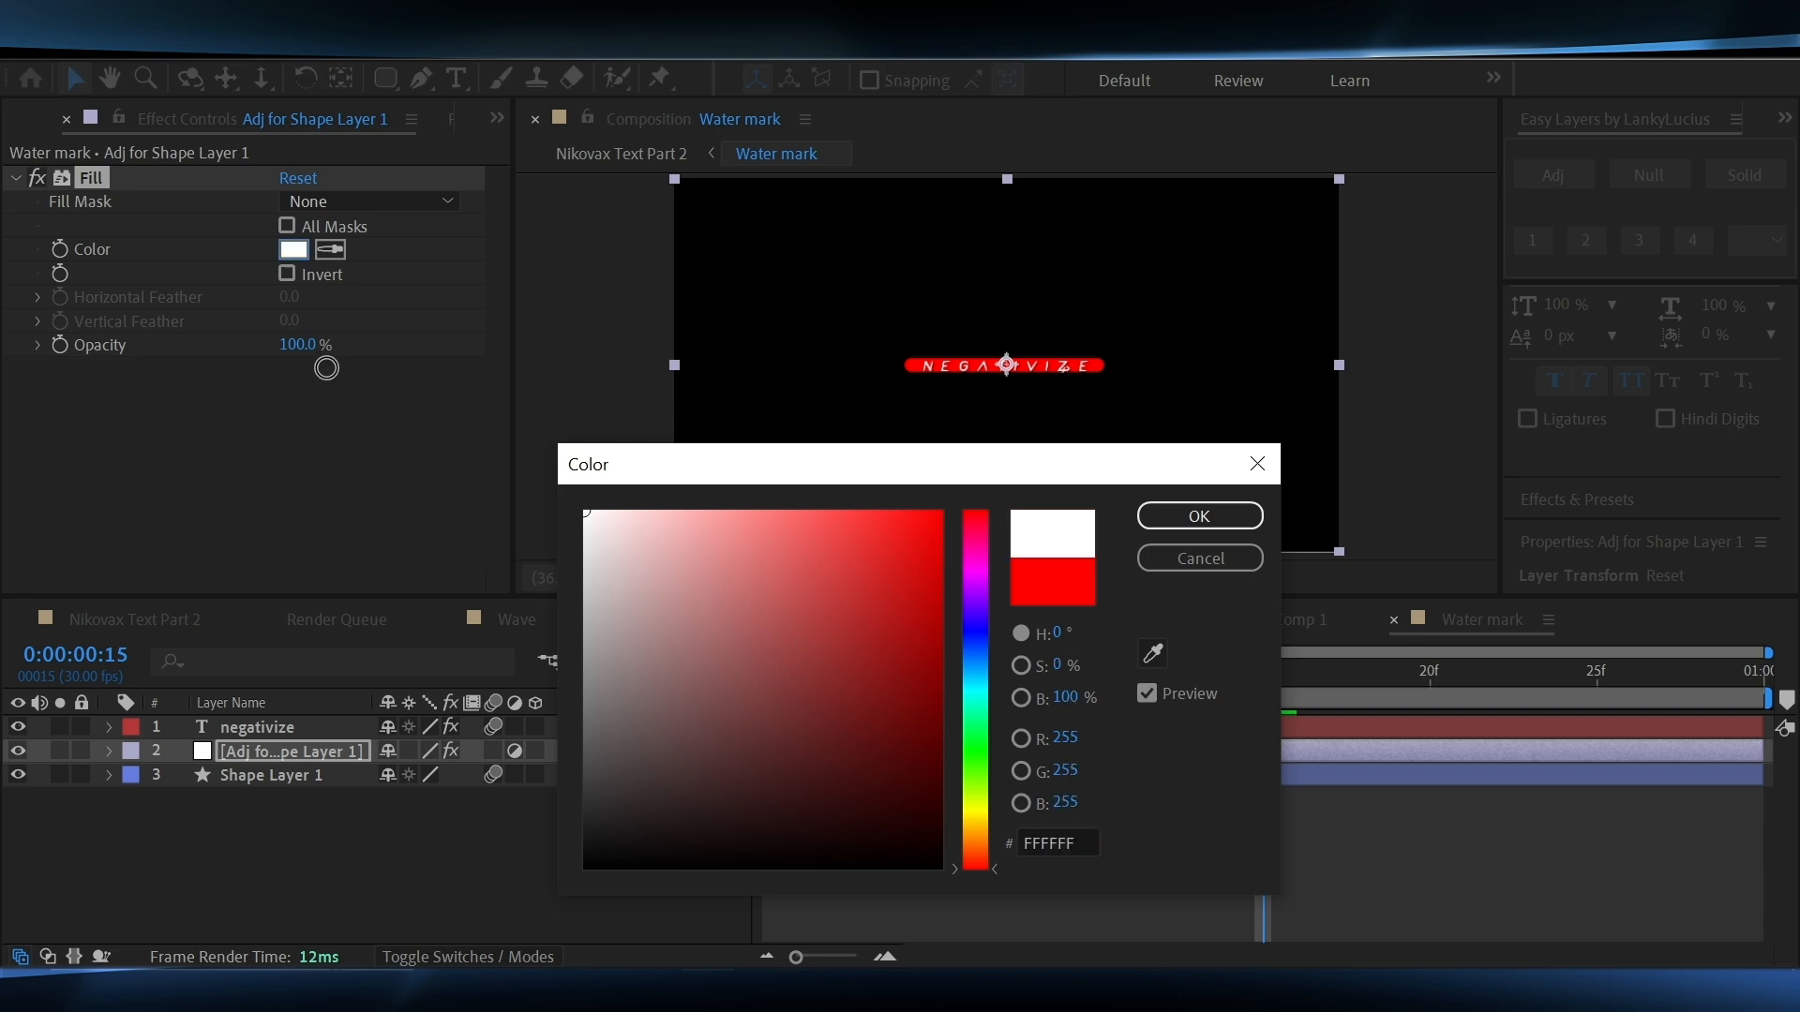
click(1215, 510)
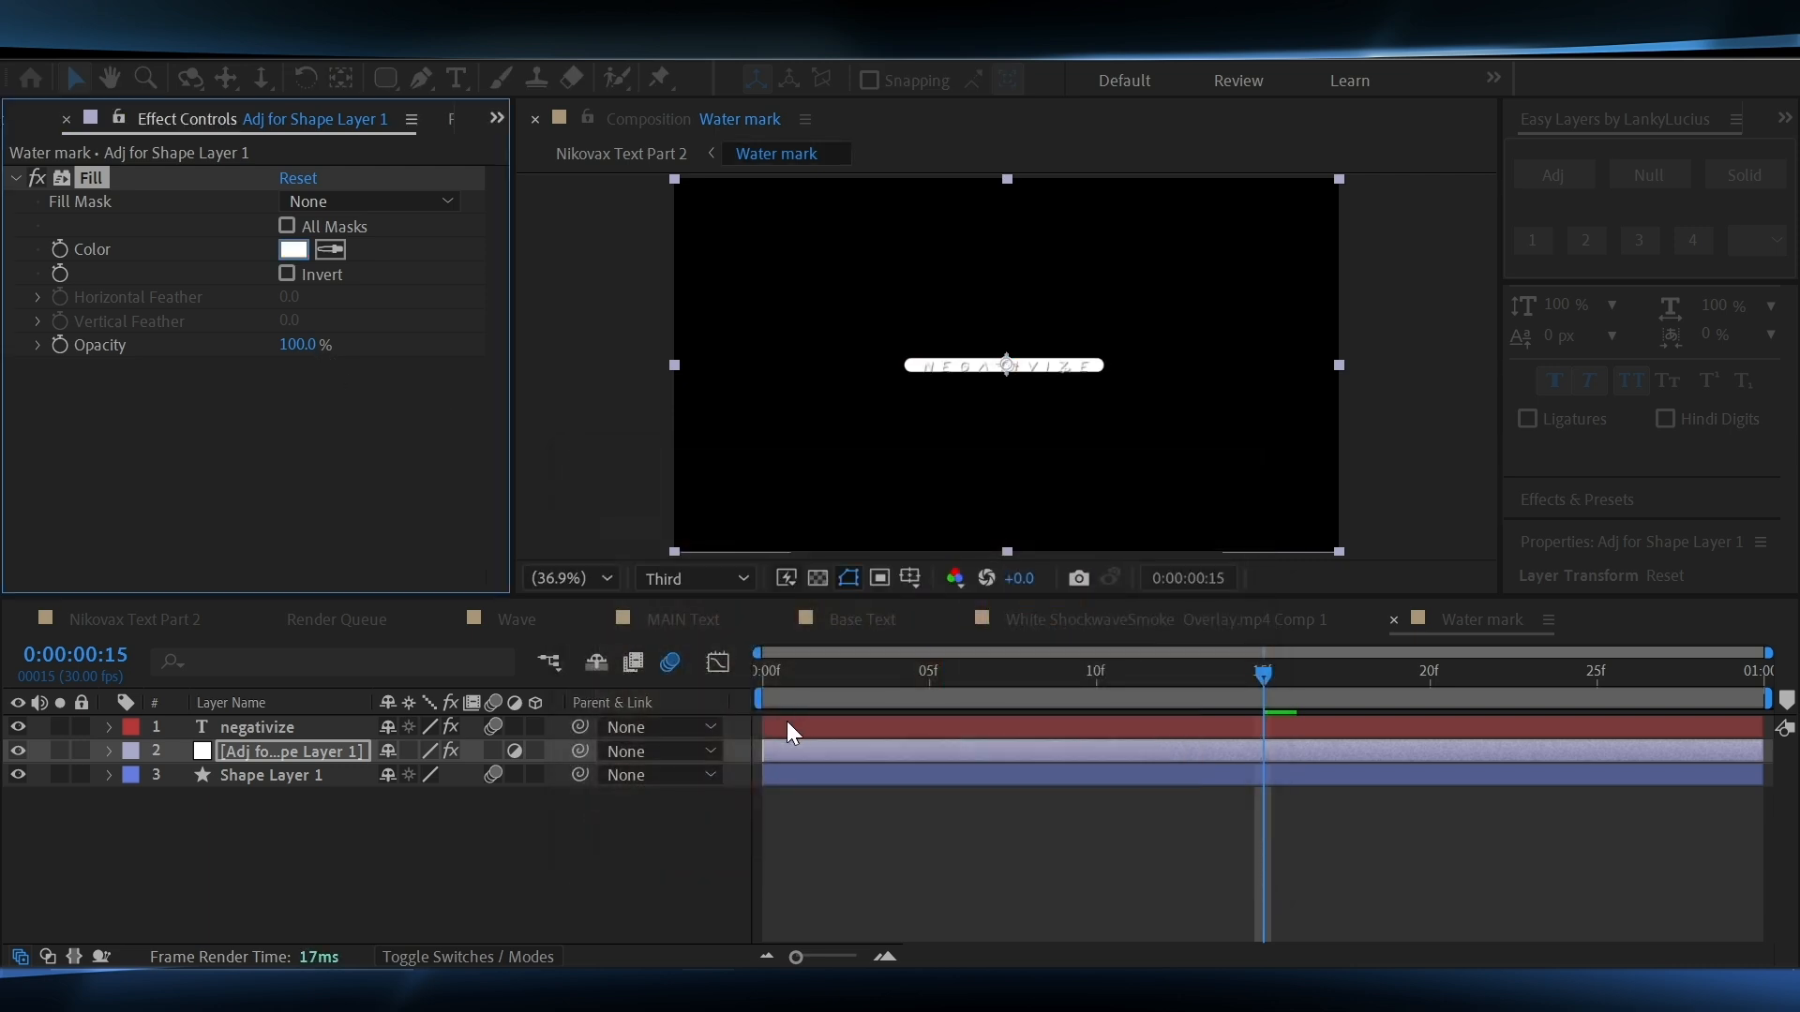
Paste the copied mask onto the adjustment layer at frame 0, reveal its Mask Feather, and preview the white sweep
click(757, 677)
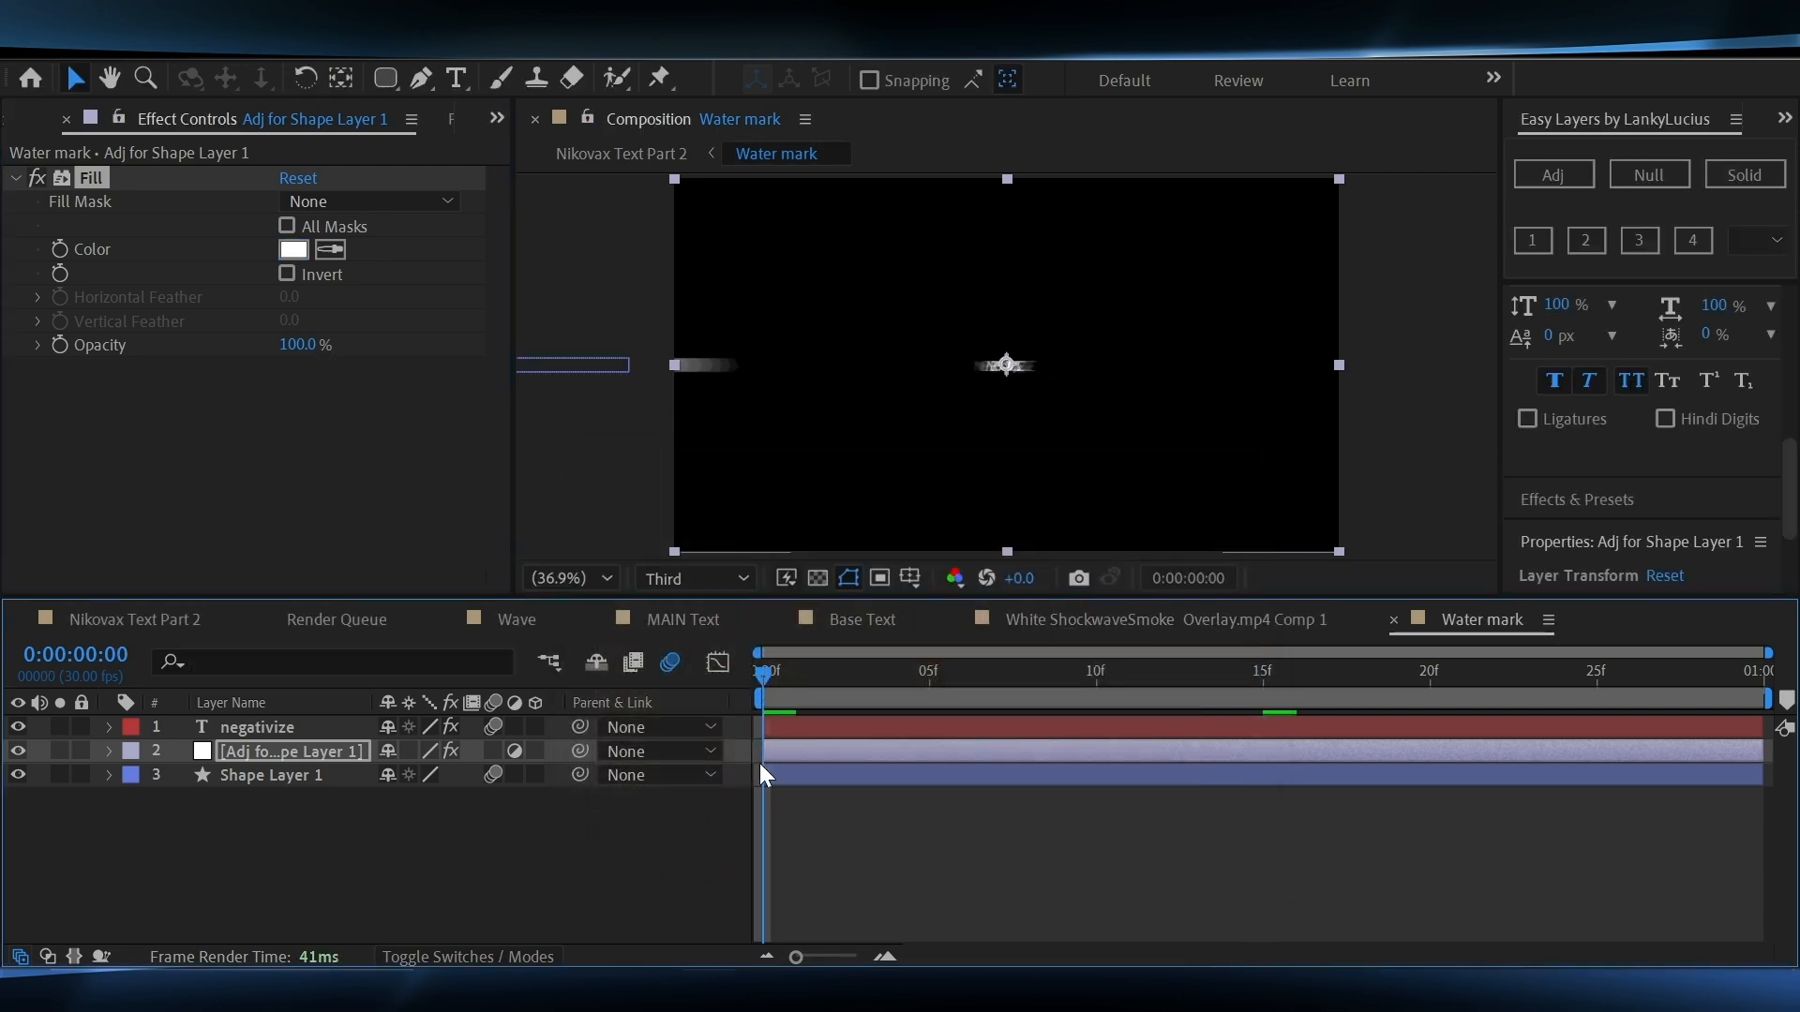
key(ctrl+v)
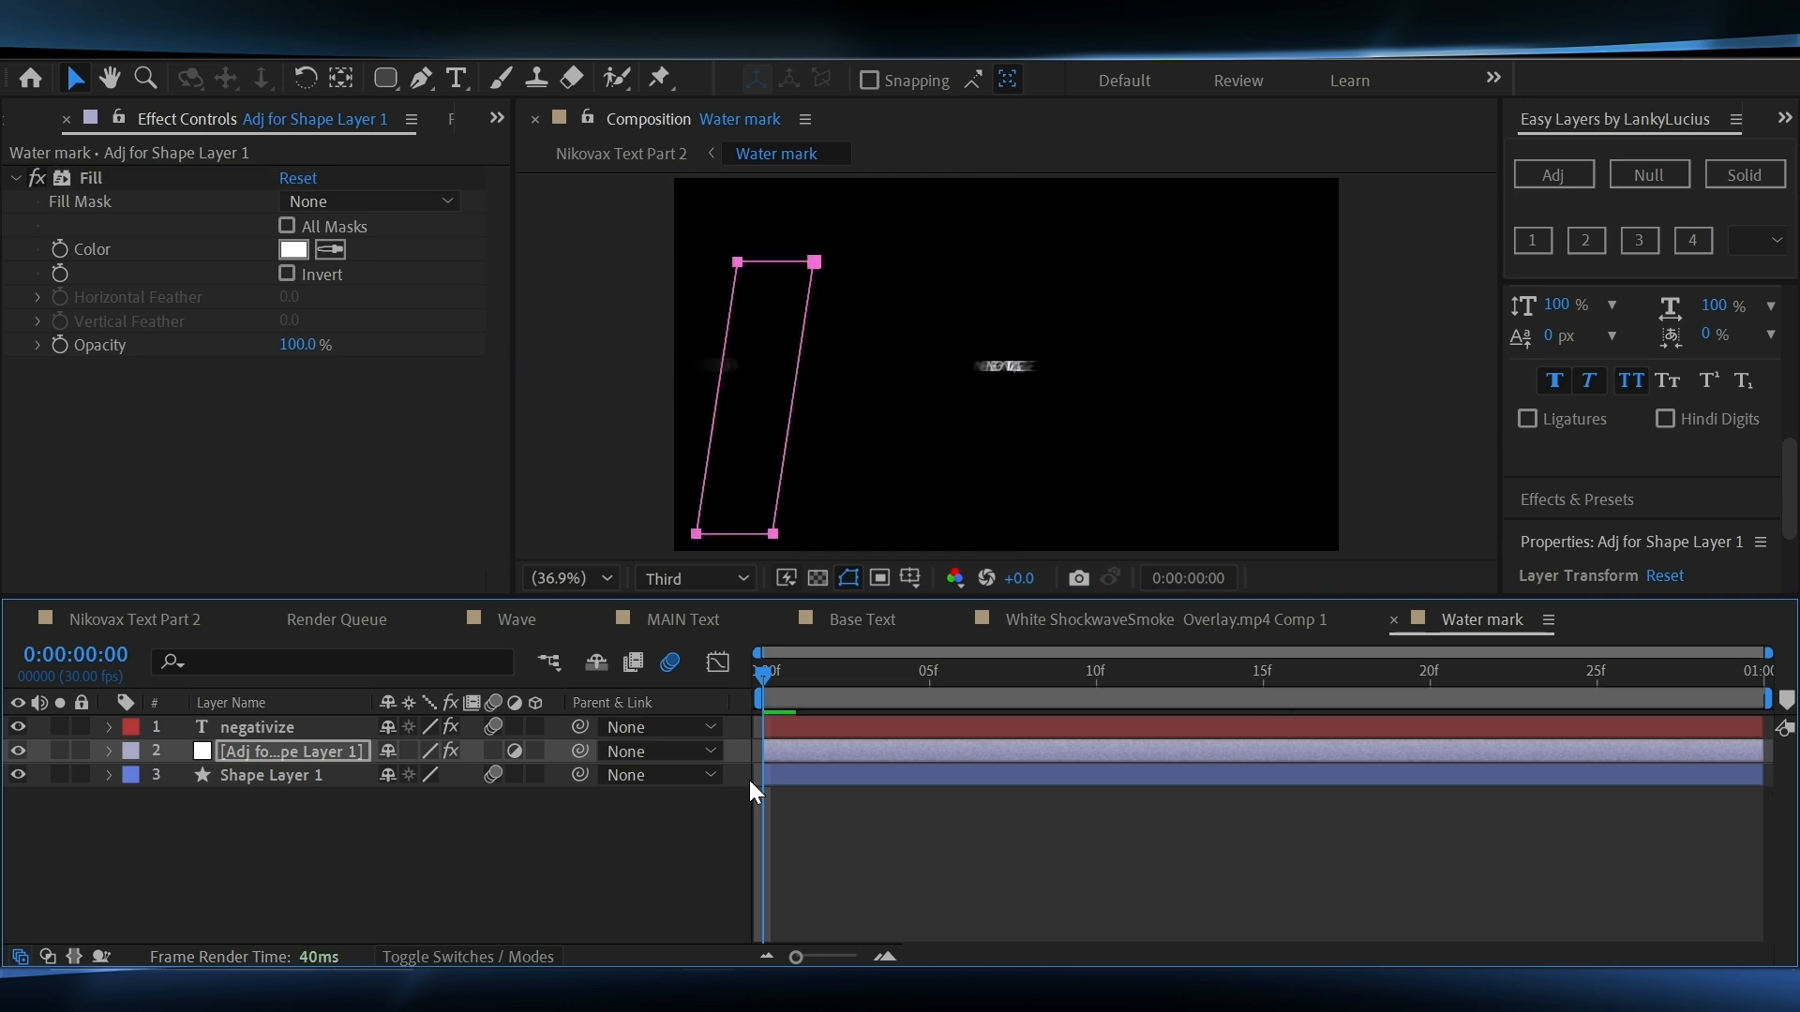
key(f)
key(space)
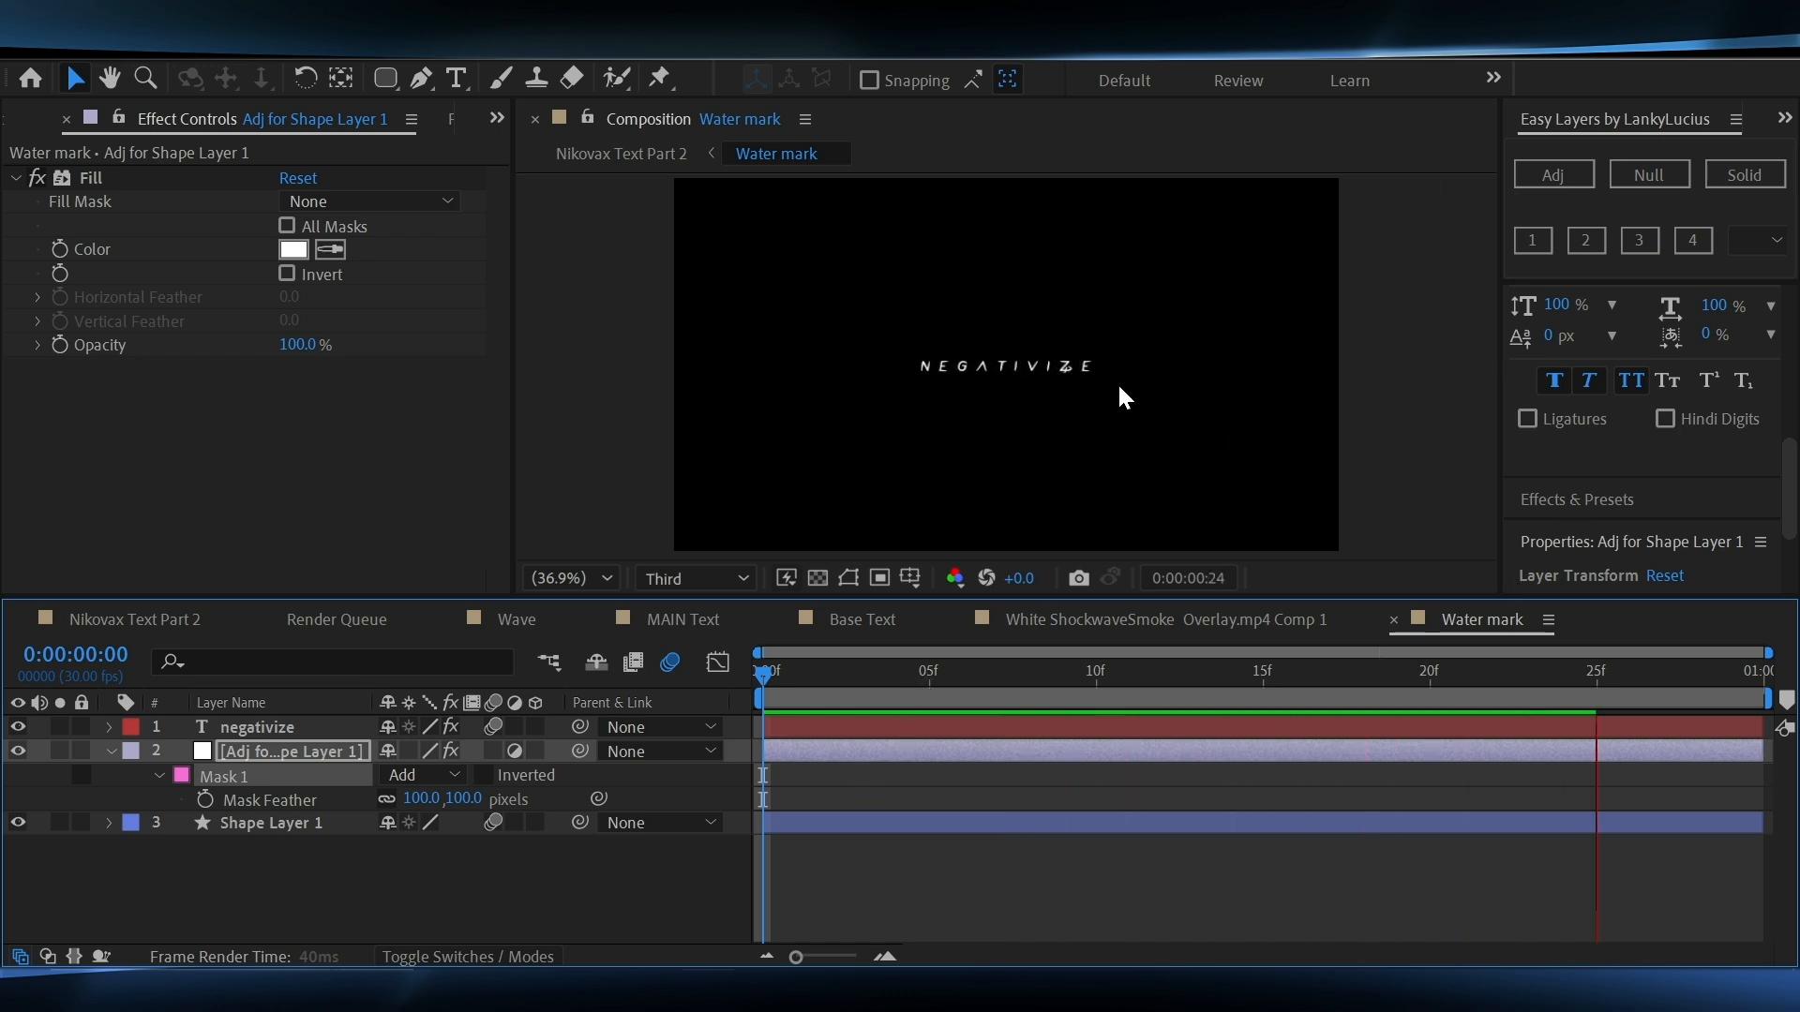
key(space)
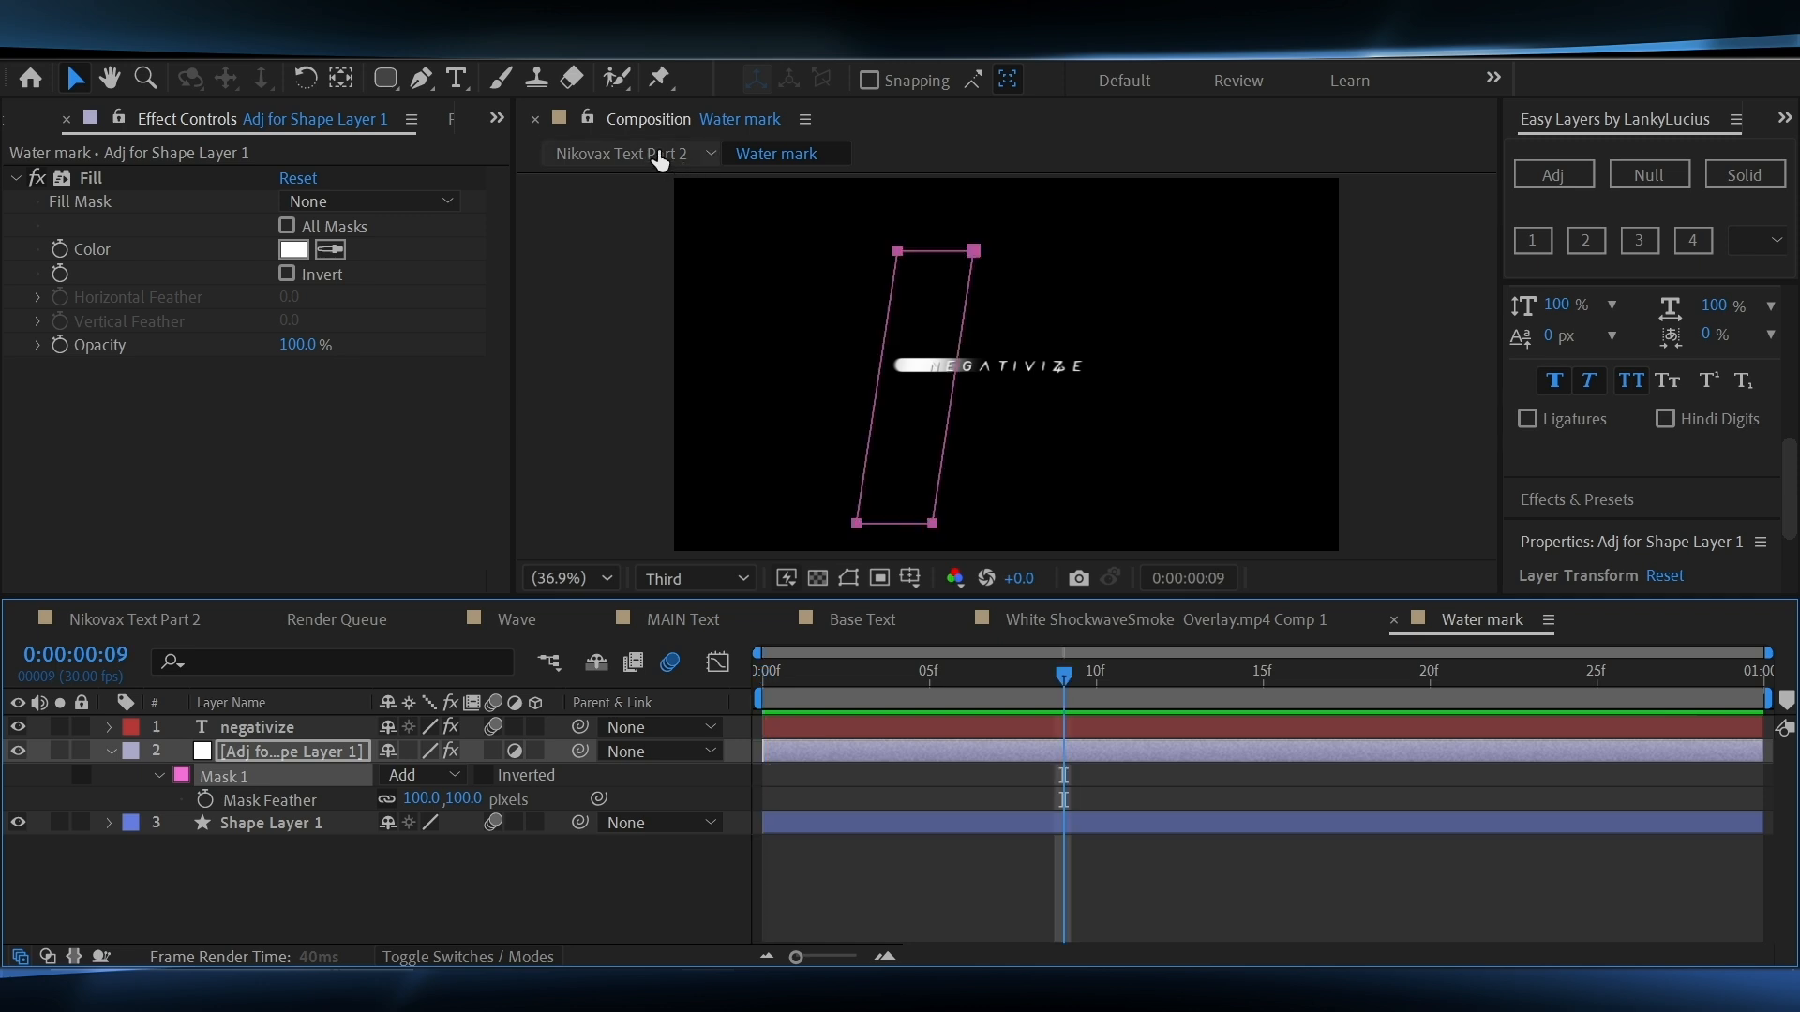
Return to the Nikovax Text Part 2 composition and preview the whole title animation from the first frame
click(650, 154)
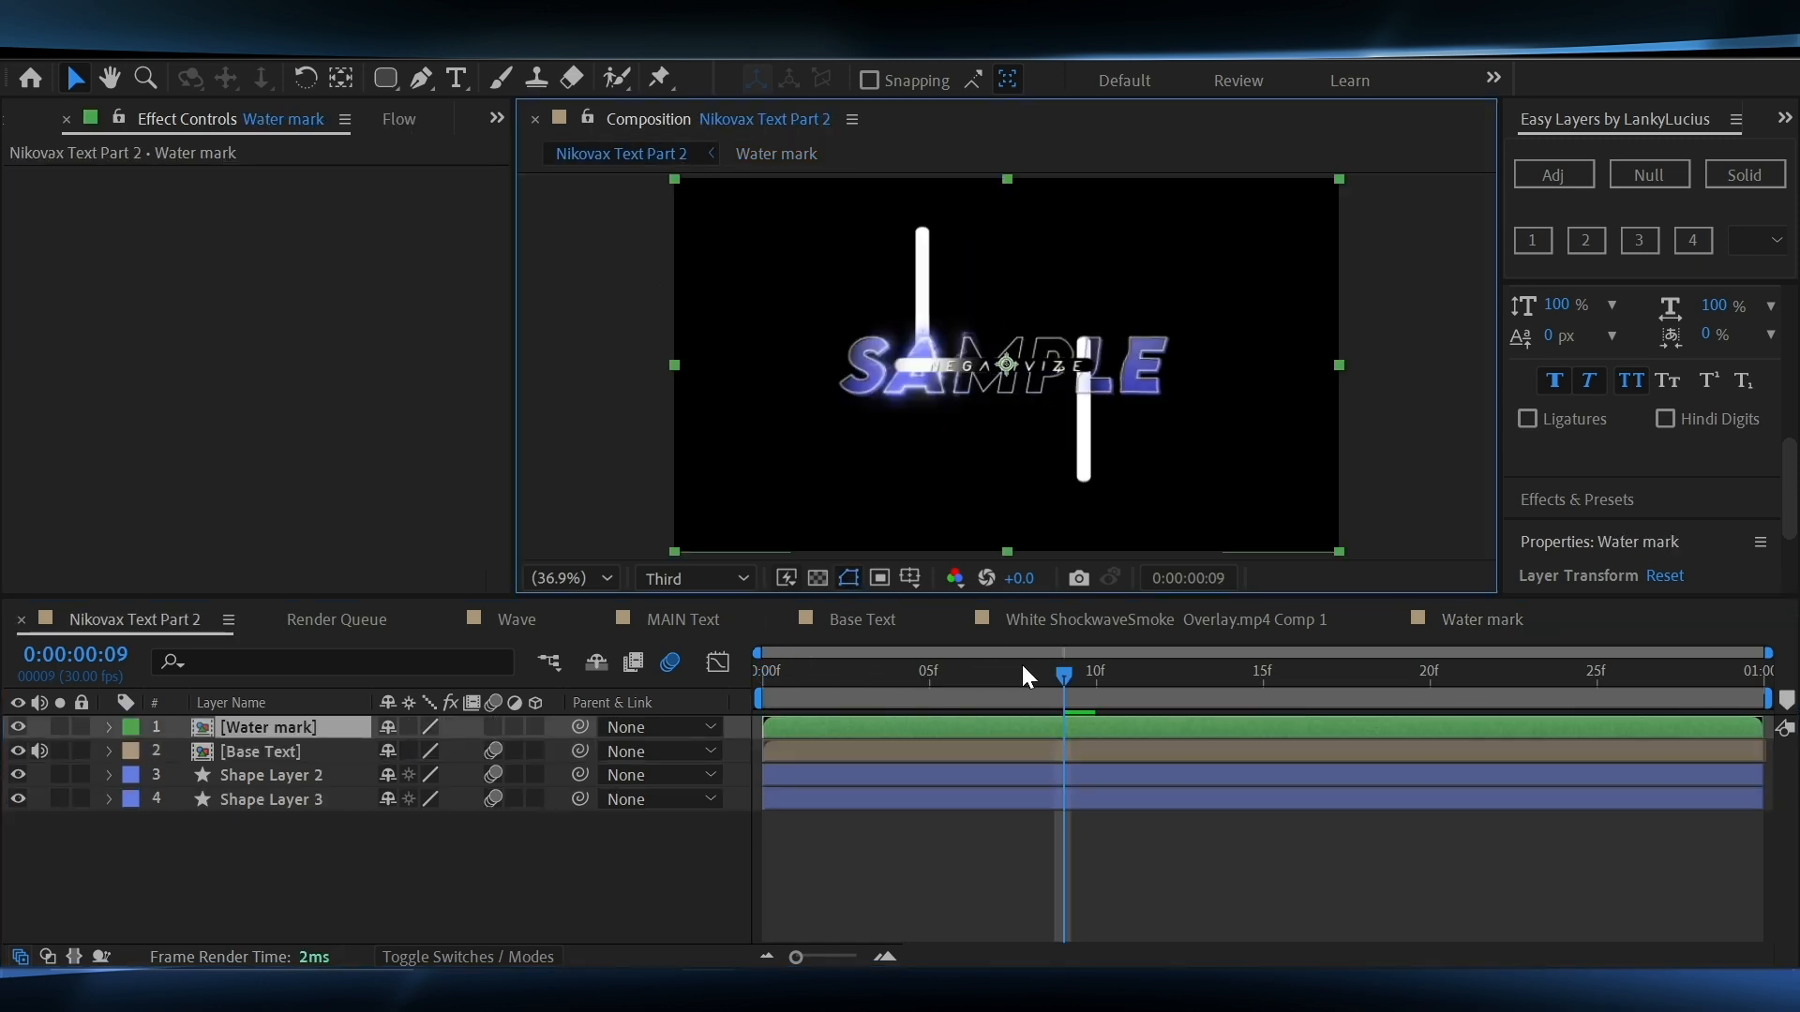
drag(959, 675, 632, 754)
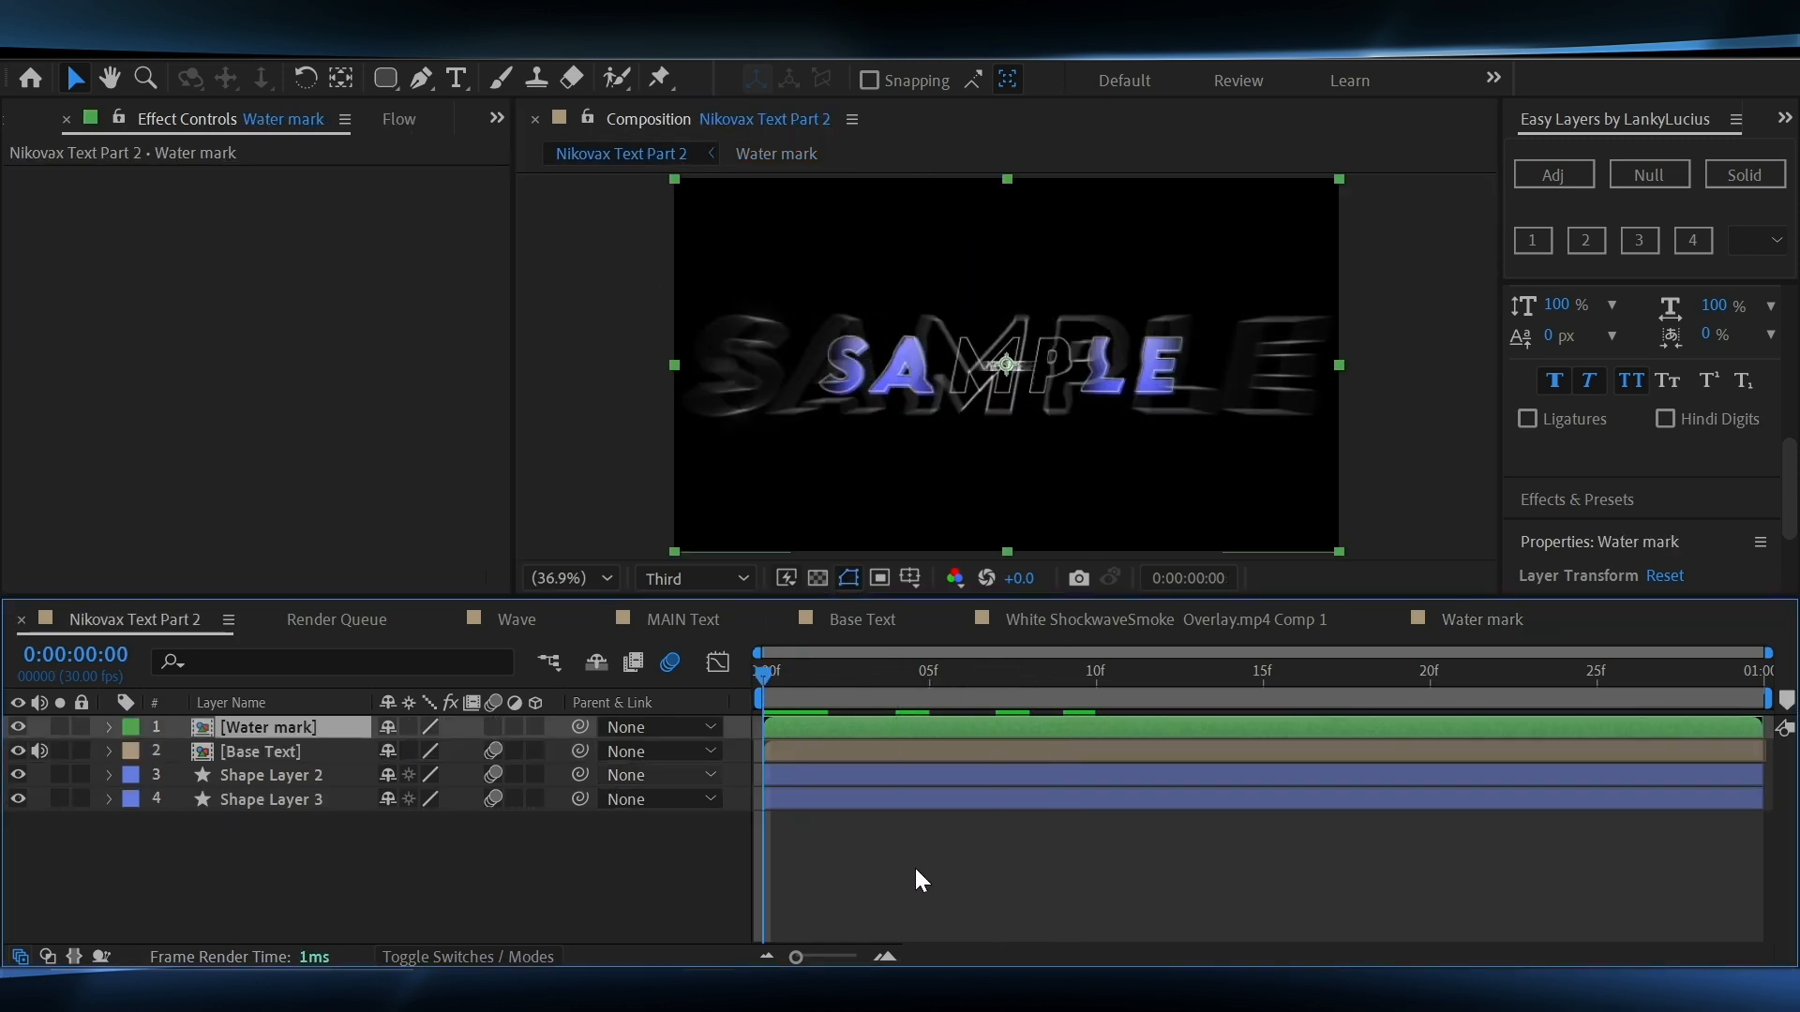
key(space)
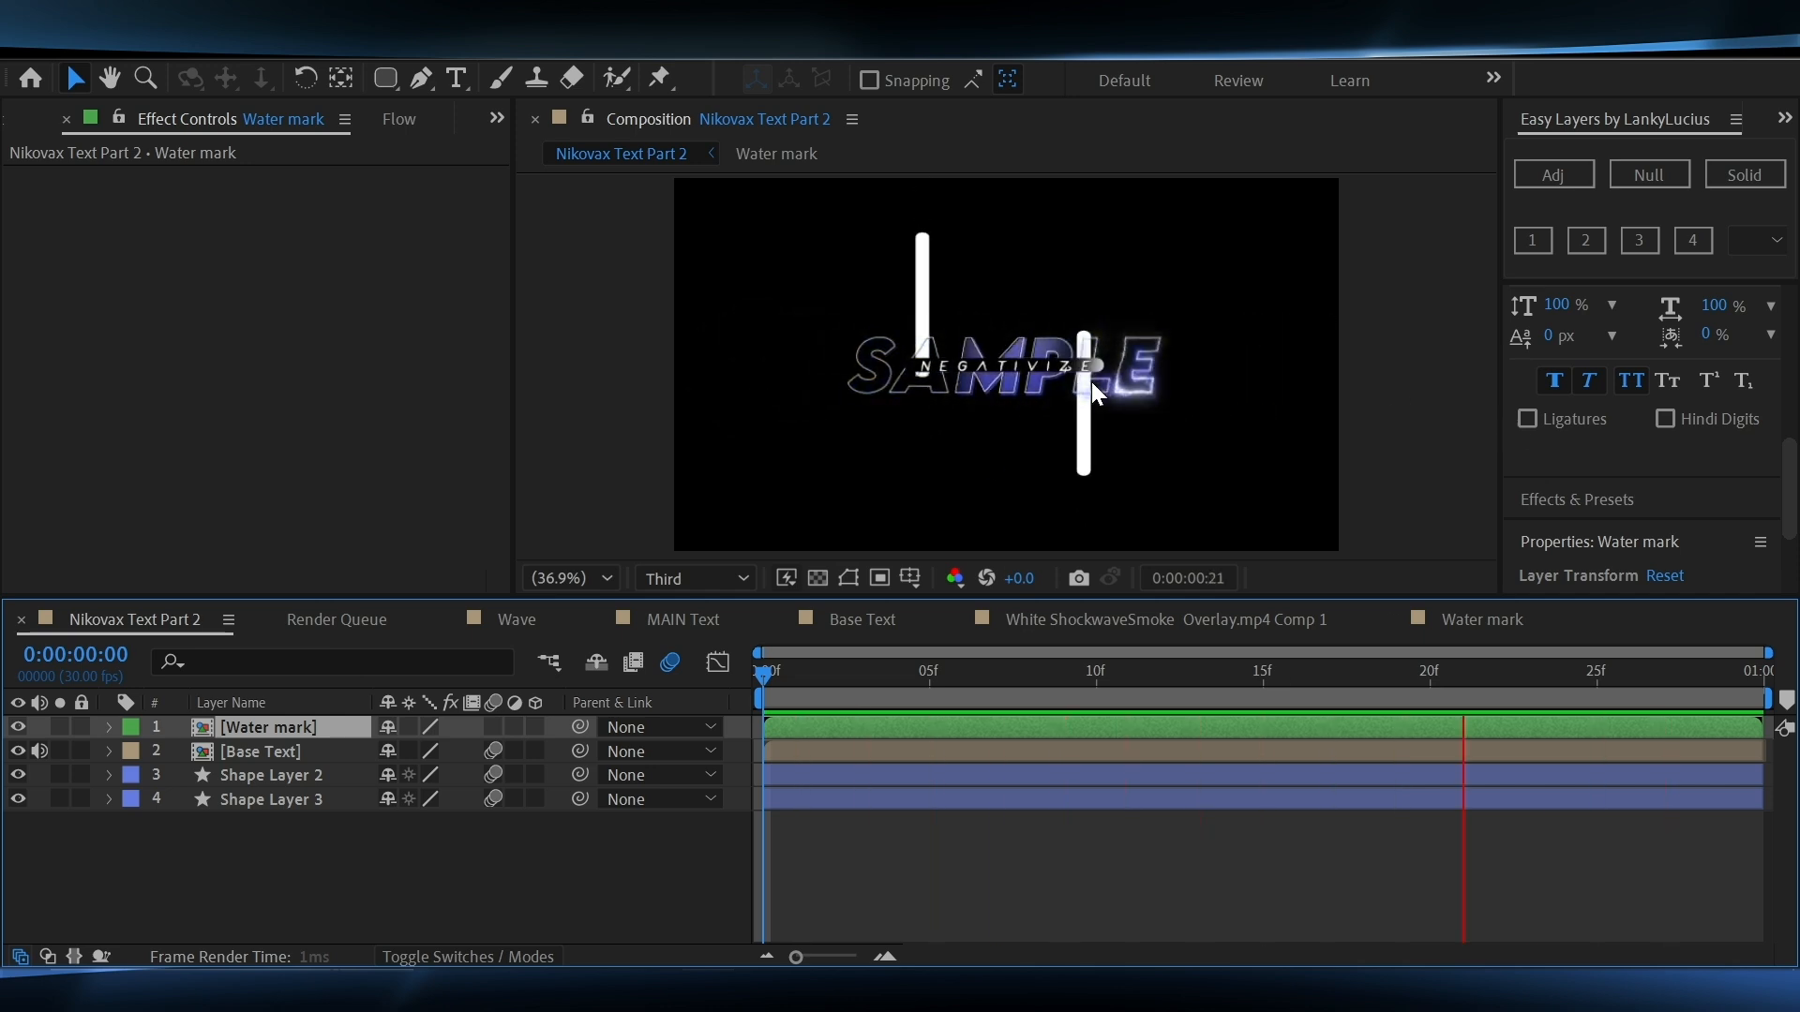
key(space)
Set the preview resolution to Full, return to frame 0, and save the project
click(700, 577)
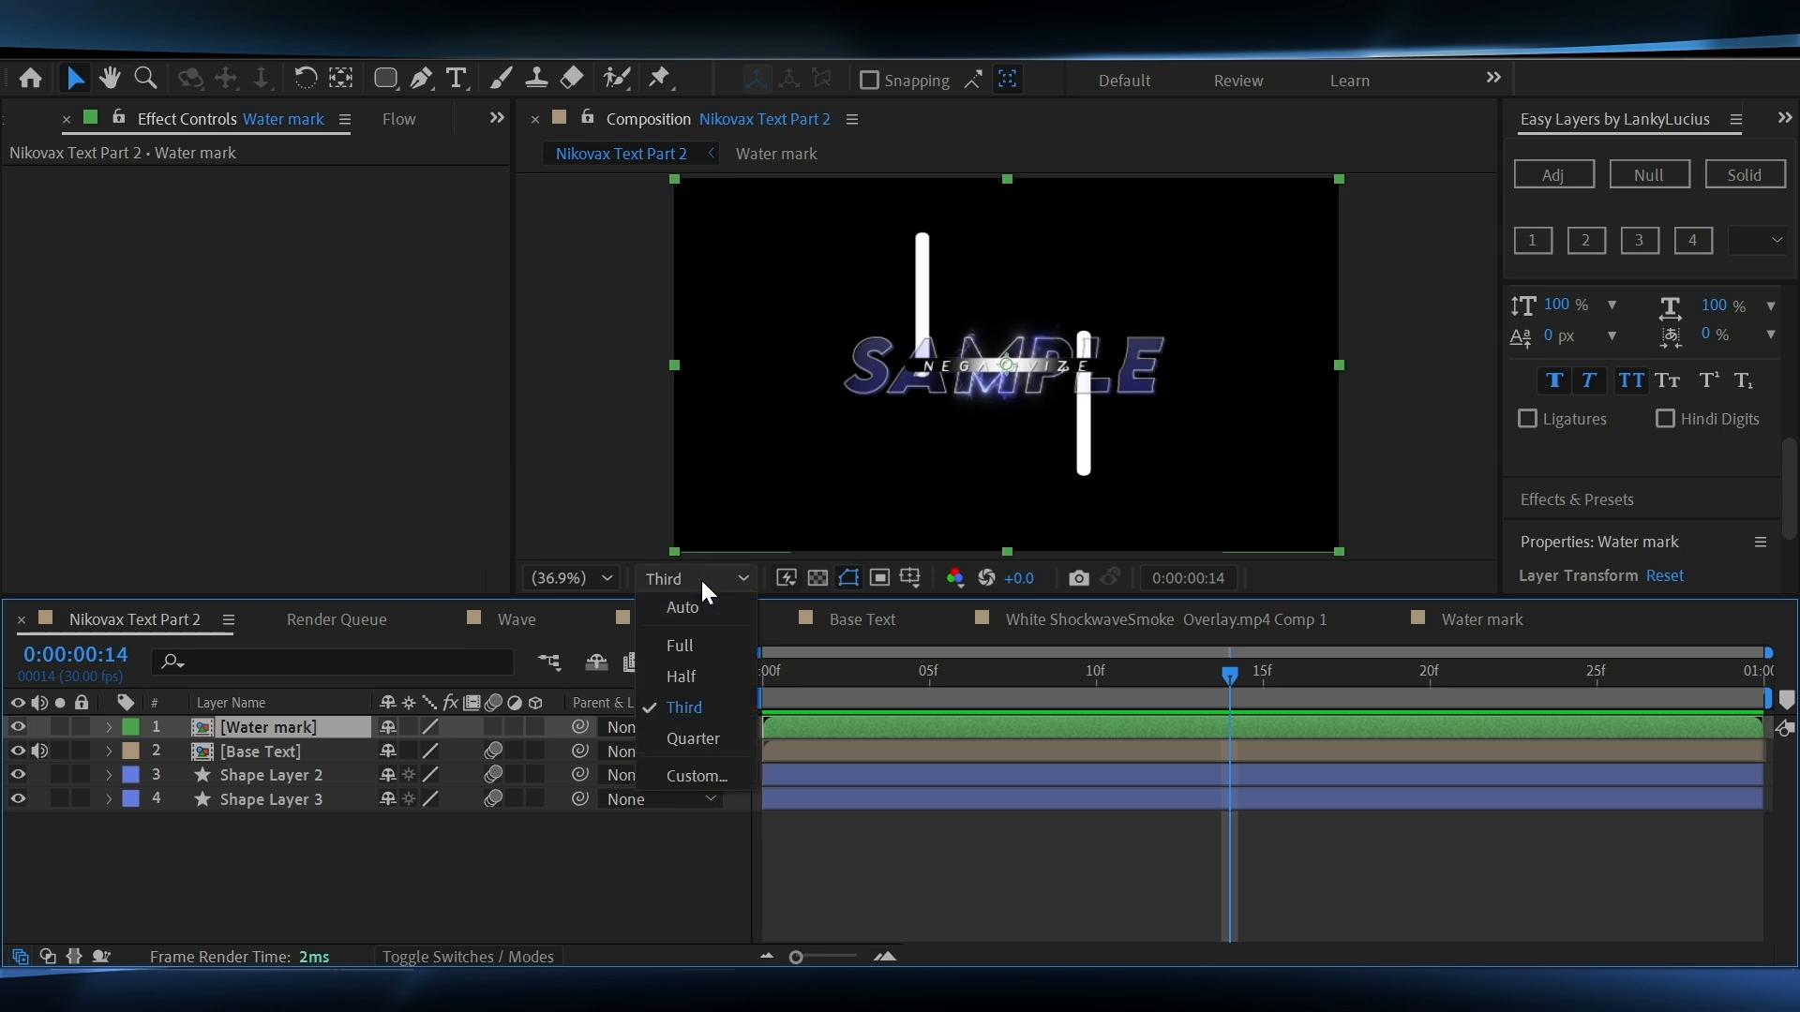
click(692, 650)
drag(872, 686, 712, 695)
key(ctrl+s)
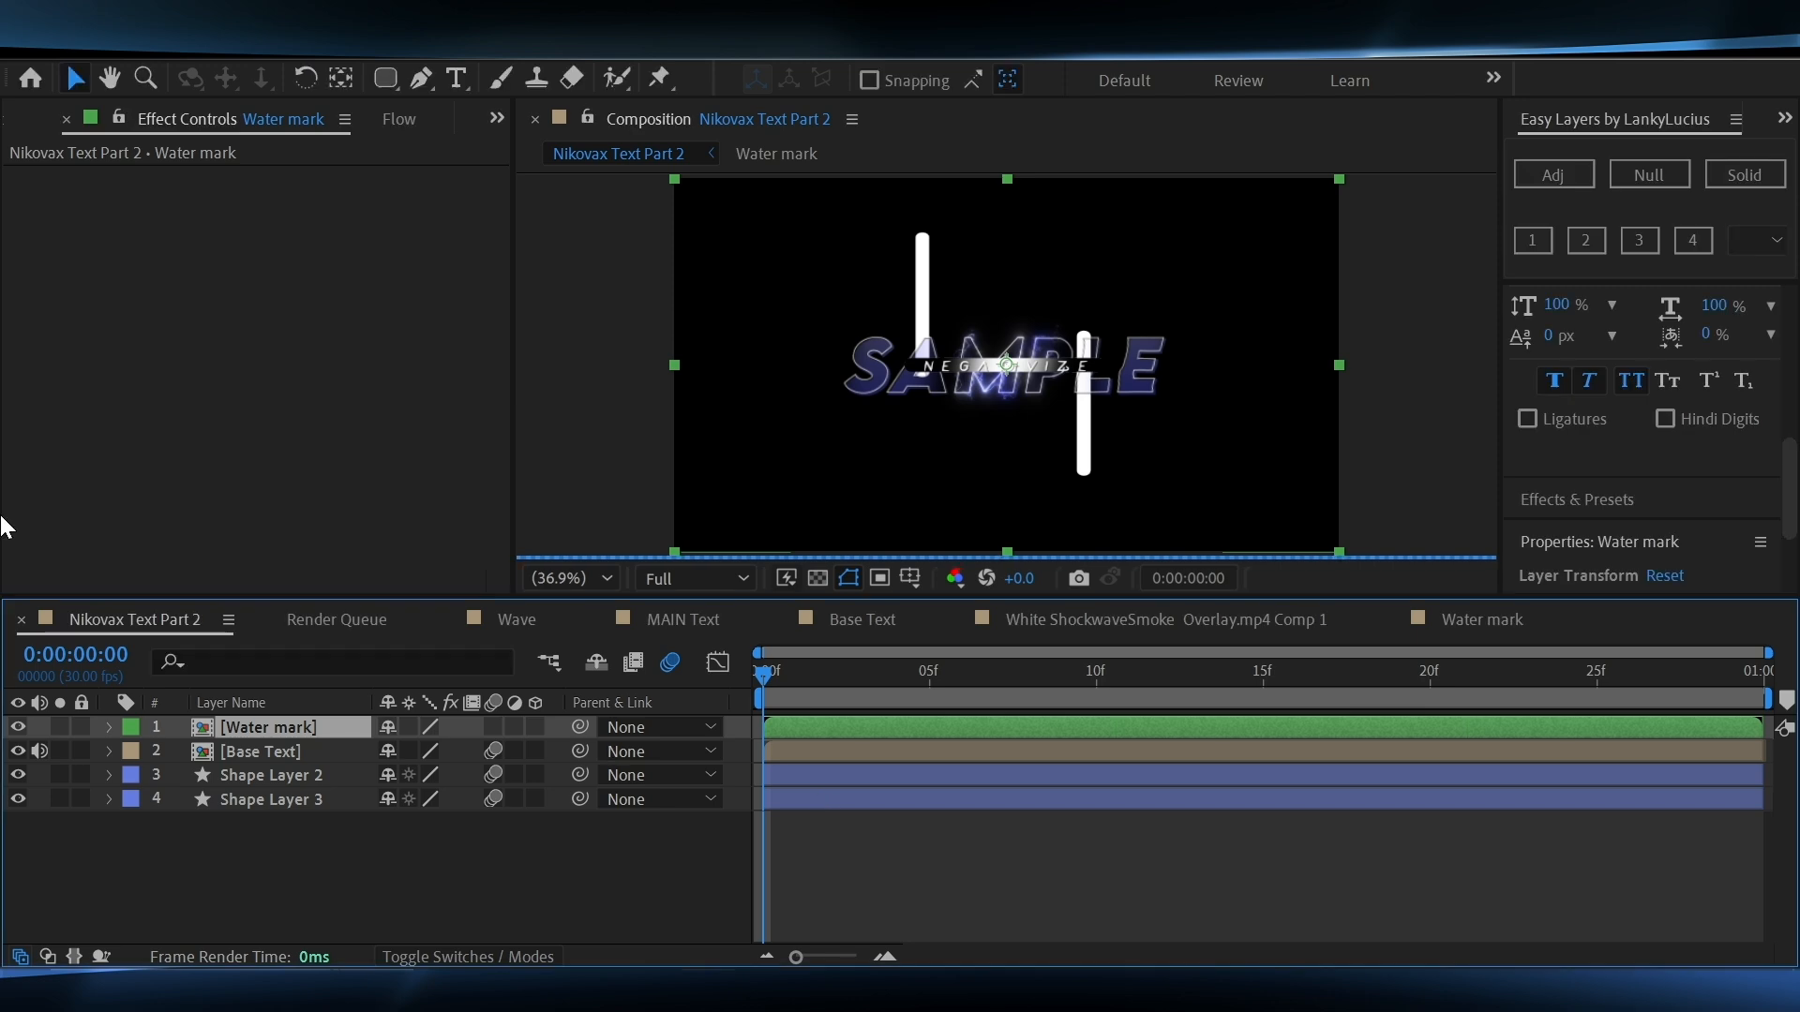
Close the Render Queue and all nested compositions in the timeline, keeping only Nikovax Text Part 2 open
click(260, 619)
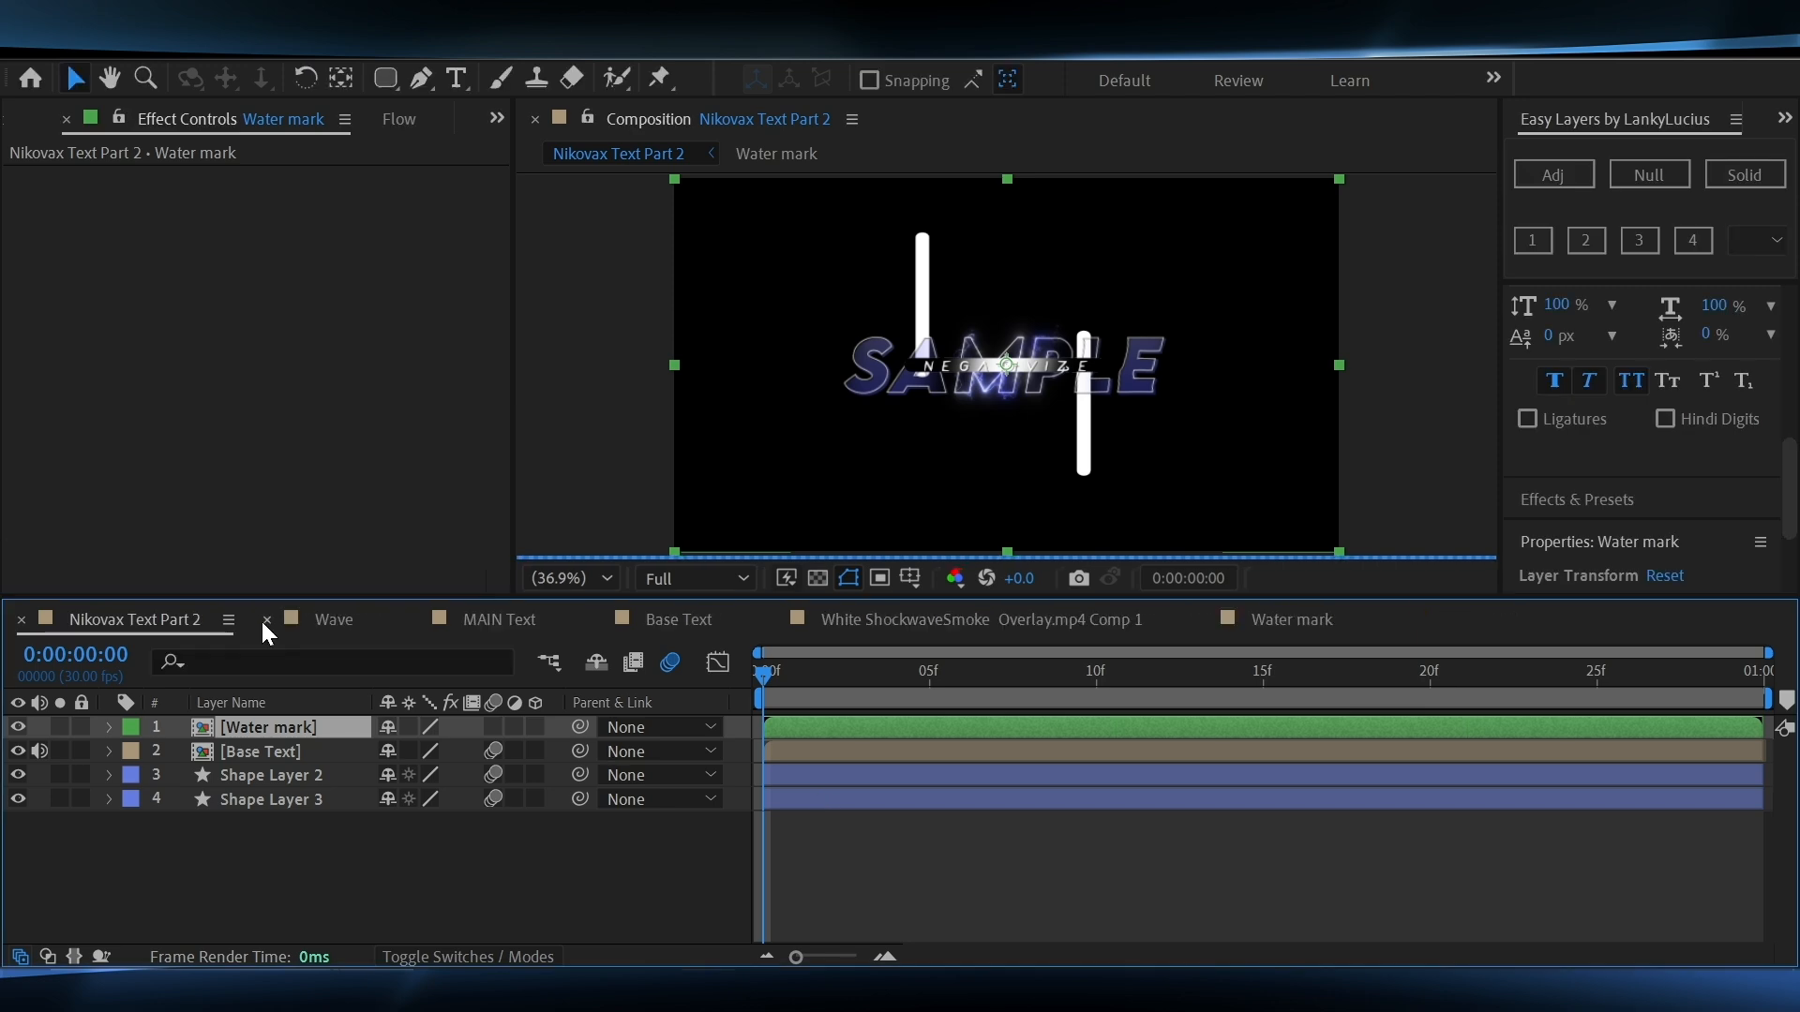
click(261, 618)
click(260, 618)
click(261, 619)
click(260, 619)
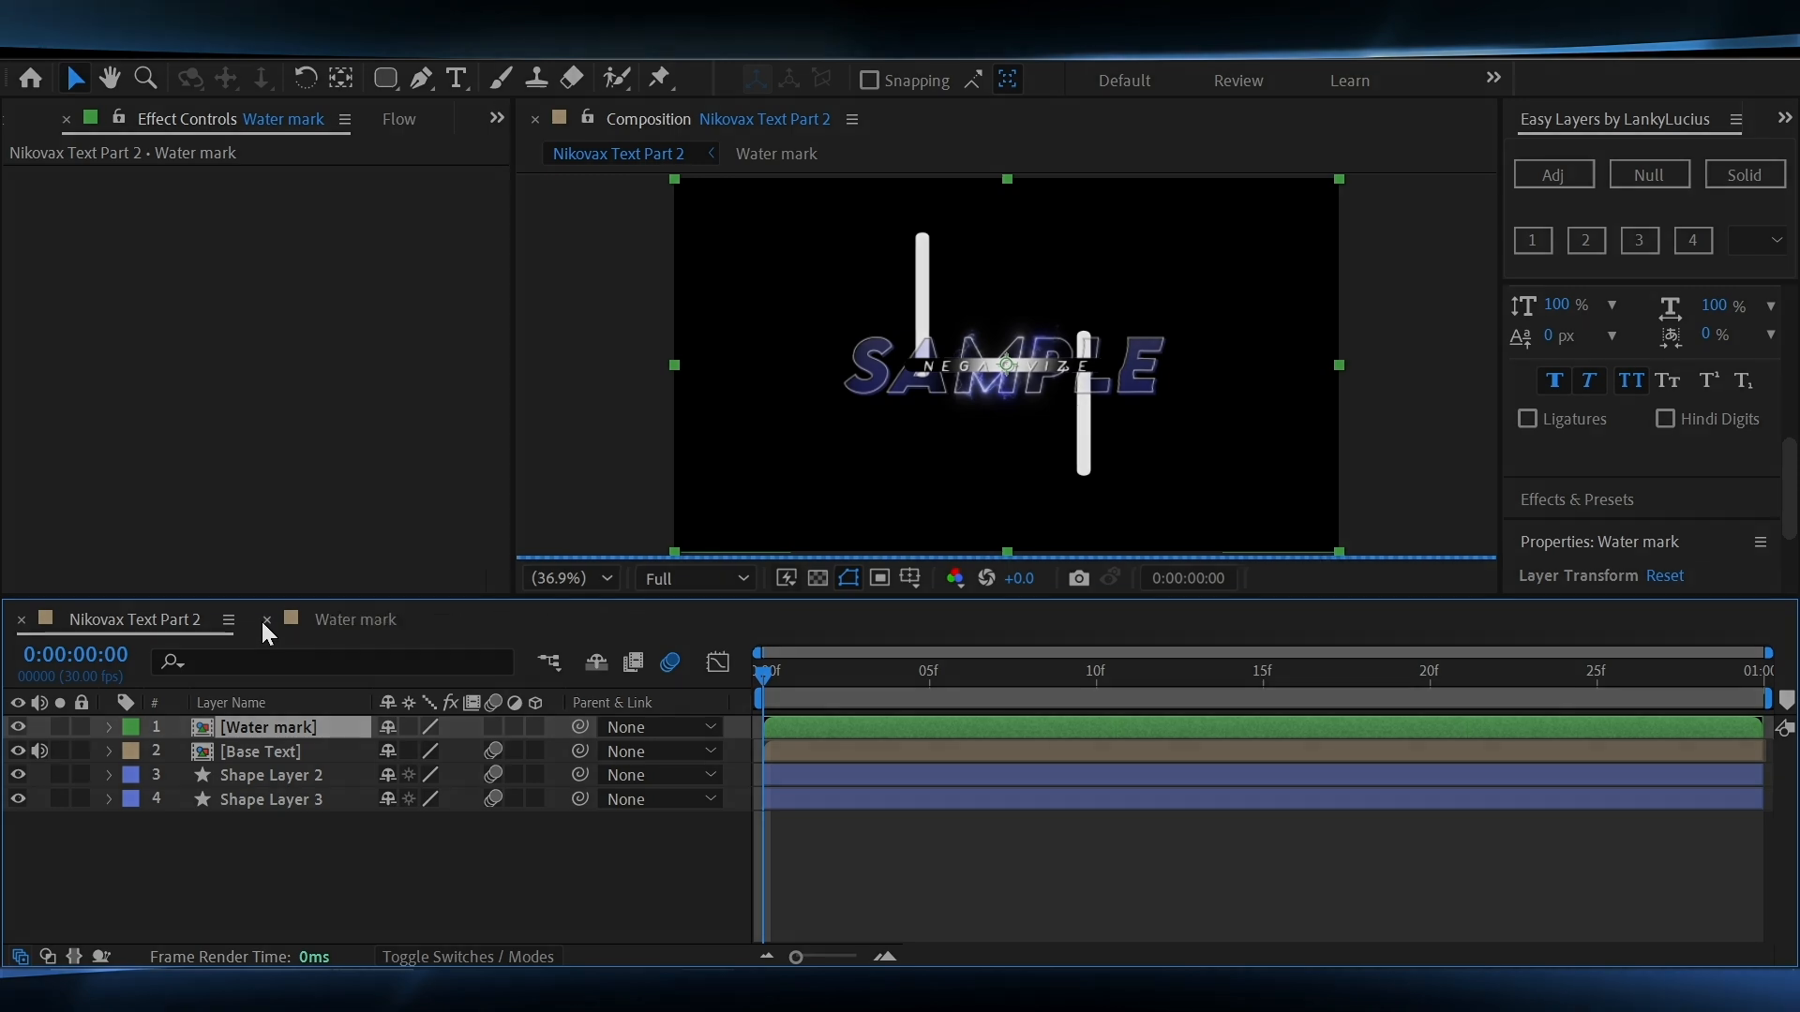
click(260, 618)
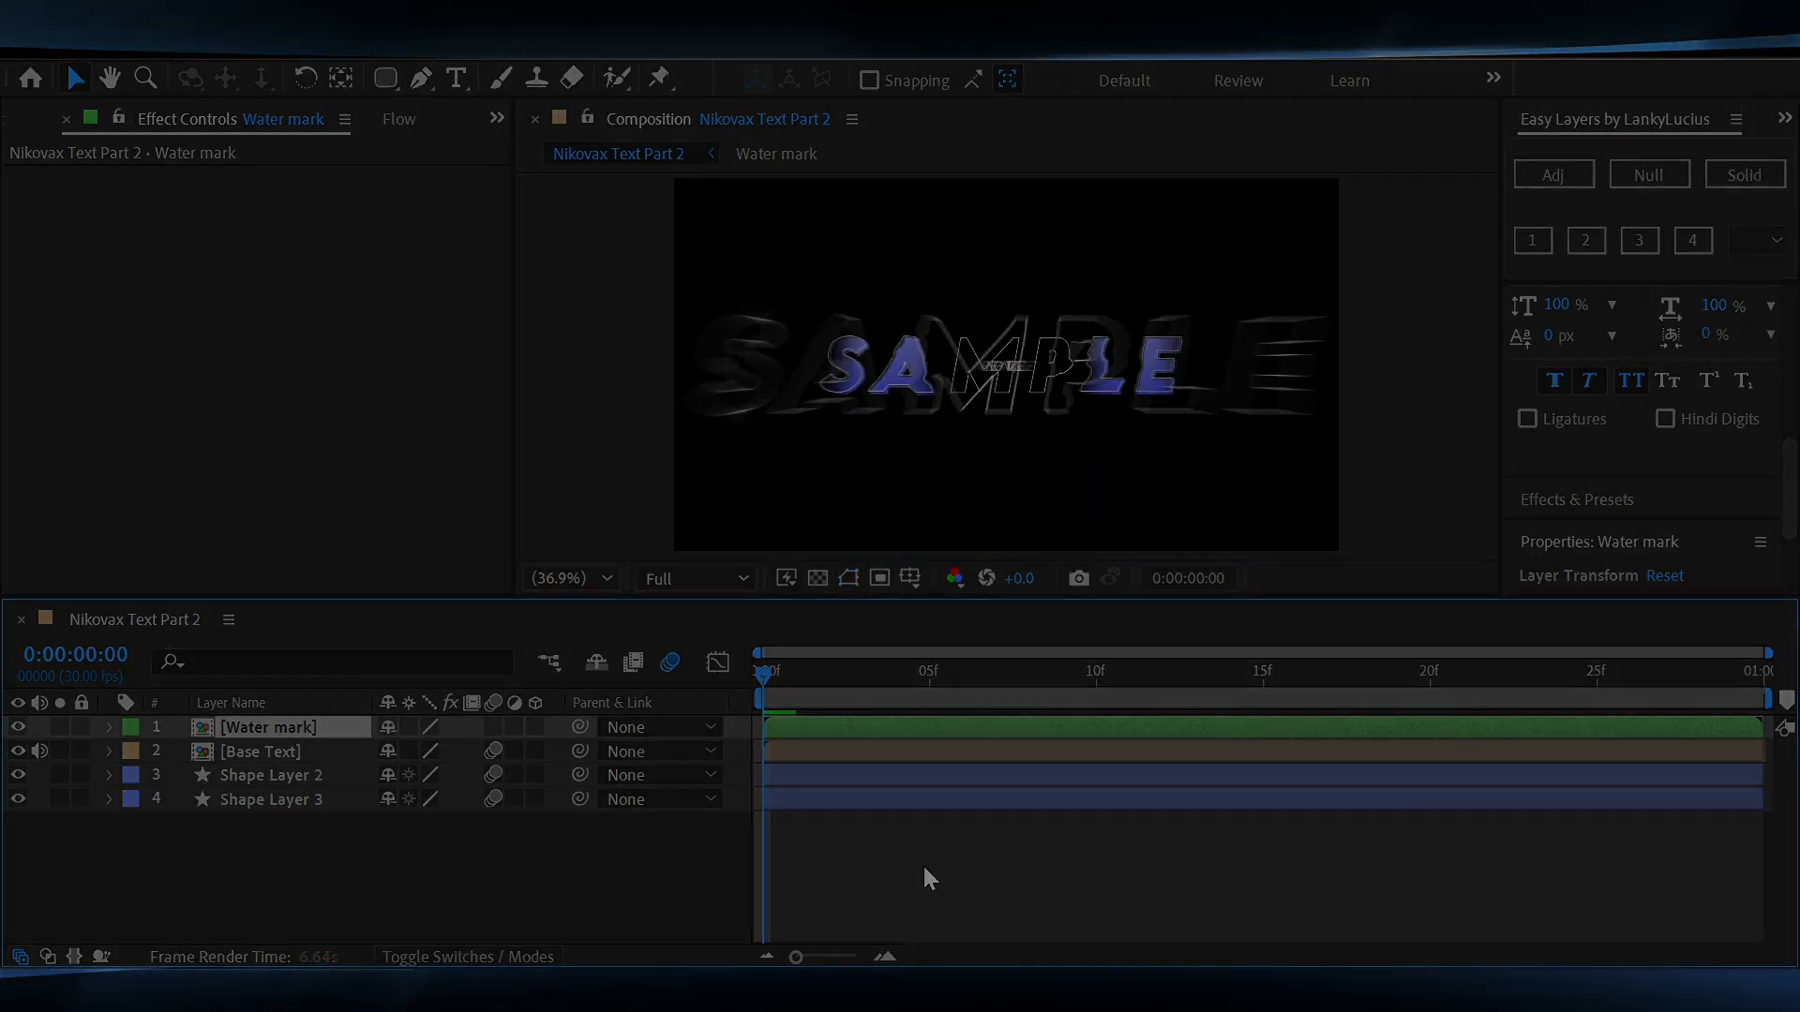